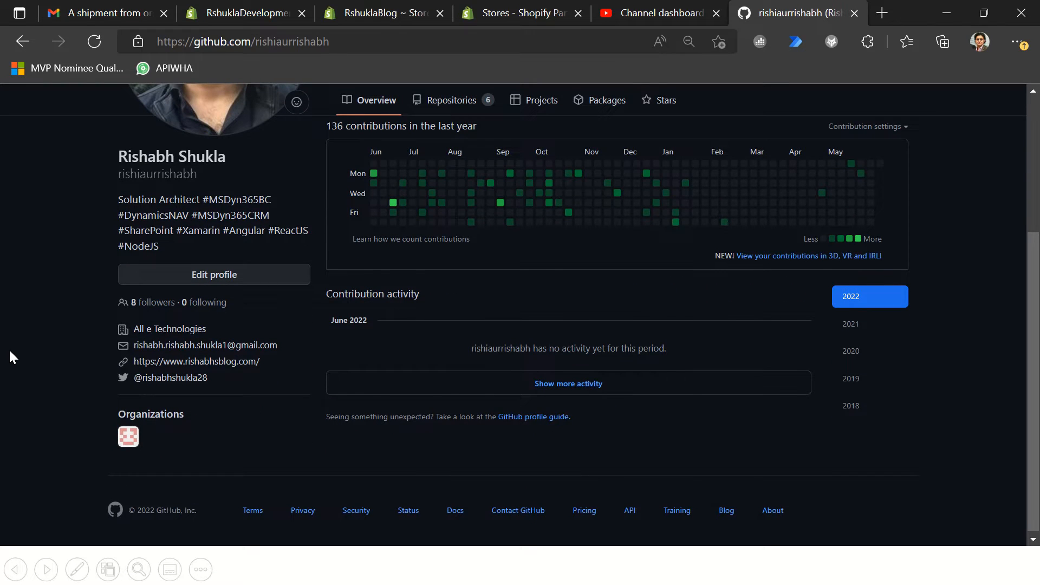
Step: Look over the GitHub profile page and the YouTube Studio channel dashboard
scroll(2, 232, up, 2)
scroll(2, 232, up, 5)
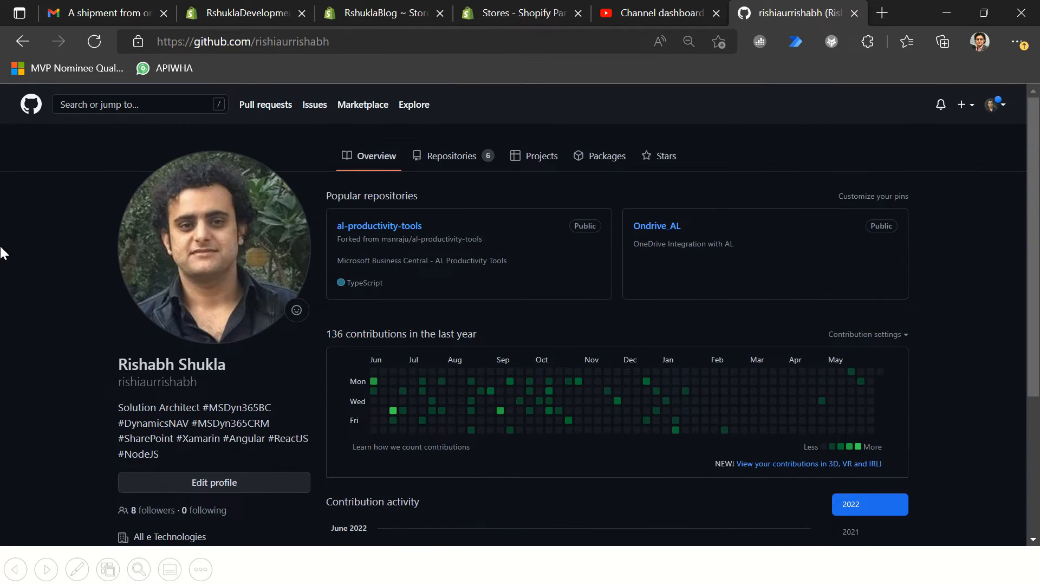
click(613, 21)
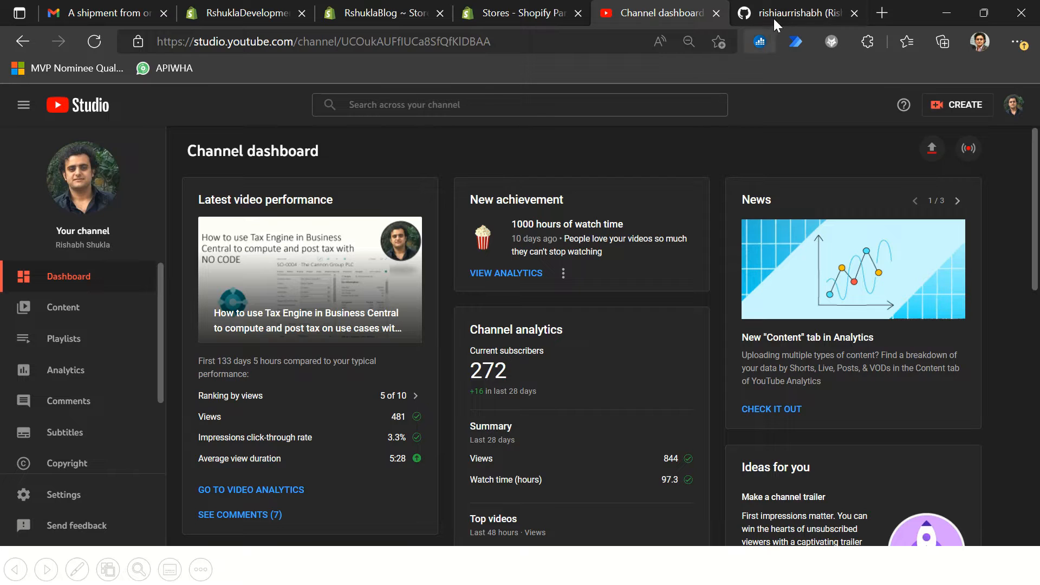
mouse_move(510, 9)
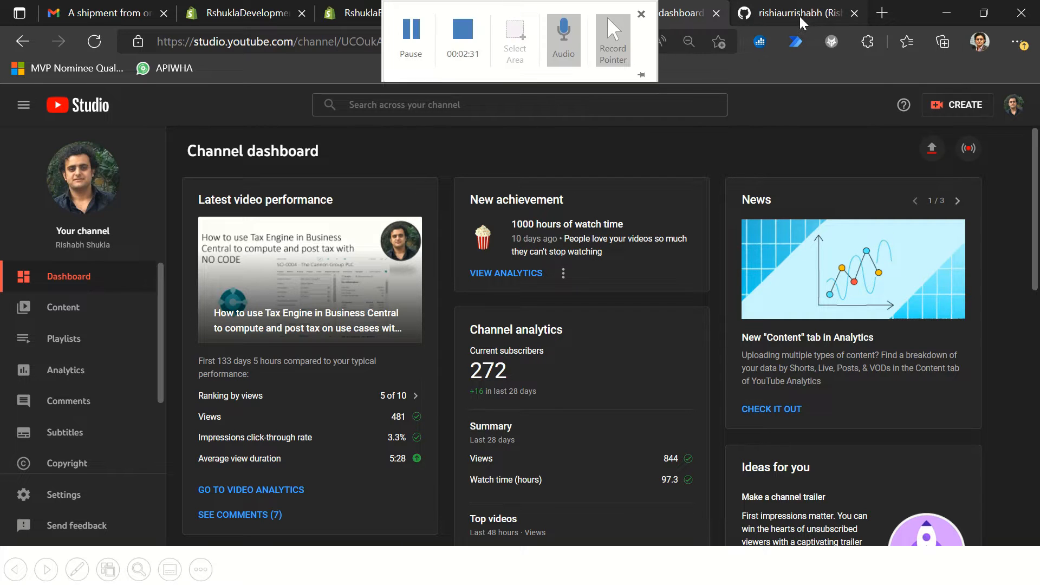
Step: Close the GitHub profile and YouTube Studio pages, leaving the Shopify Partners stores page open
click(800, 16)
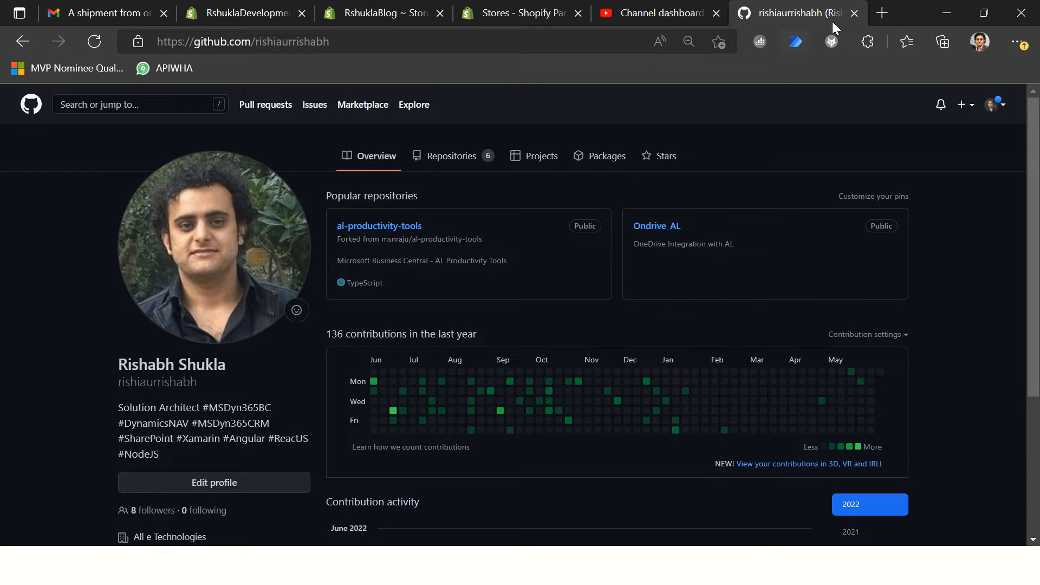
click(855, 13)
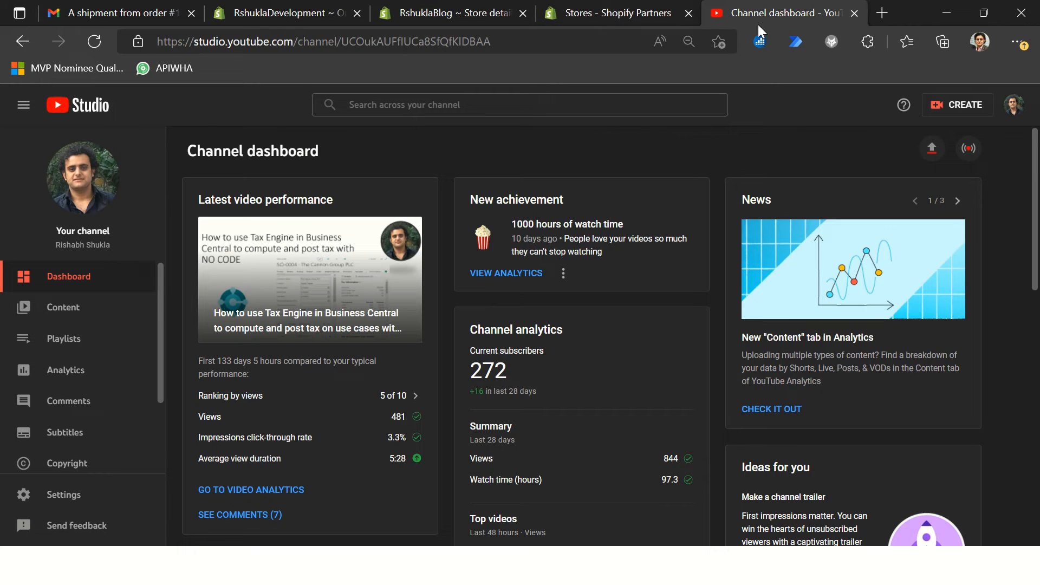
click(854, 14)
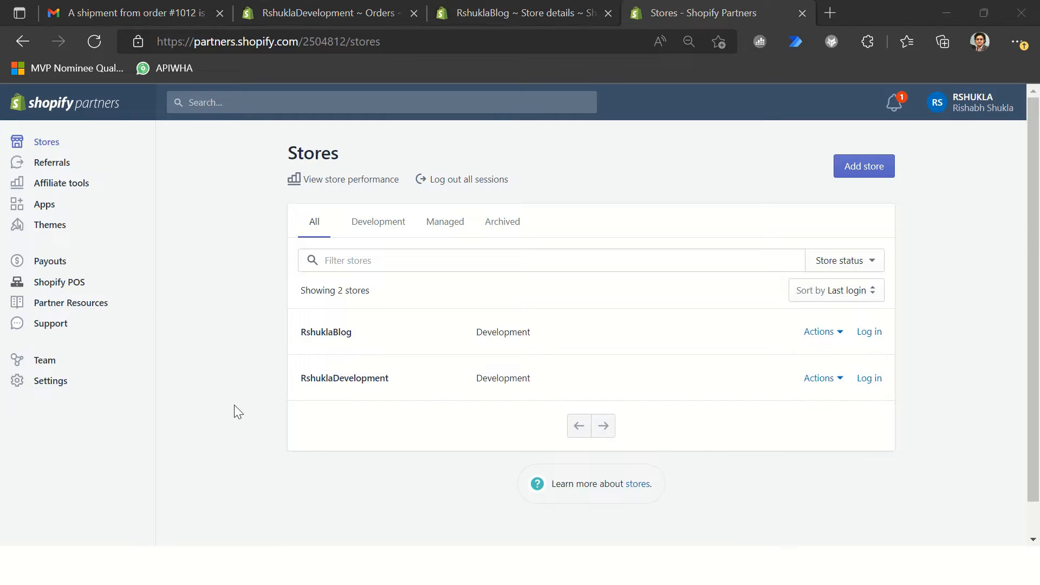
Step: Switch to Dynamics 365 Business Central and show the Shopify navigation entries in the CRONUS USA, Inc. company
key(alt+Tab)
key(alt+Tab)
key(alt+Tab)
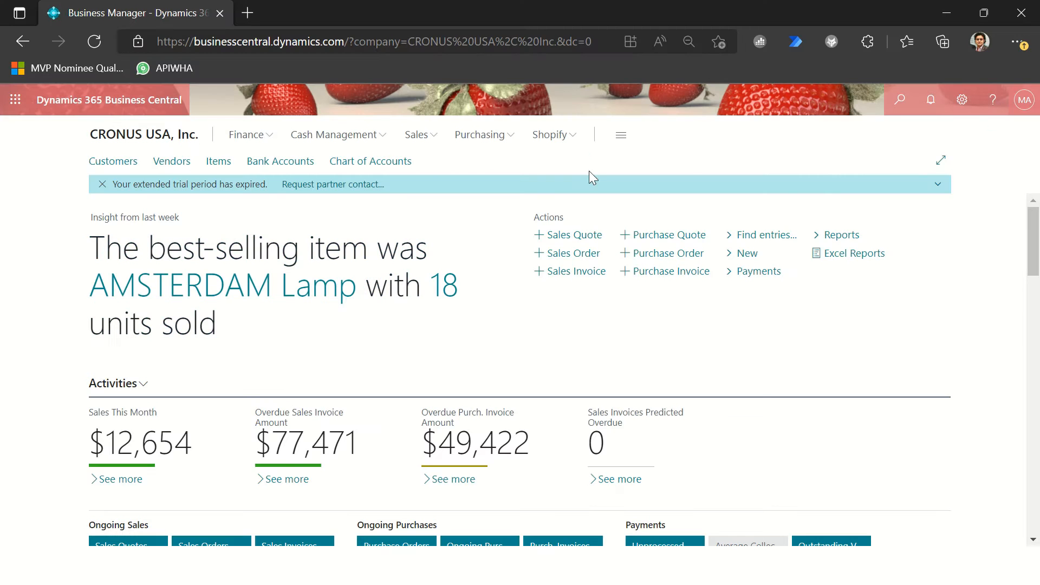
click(566, 139)
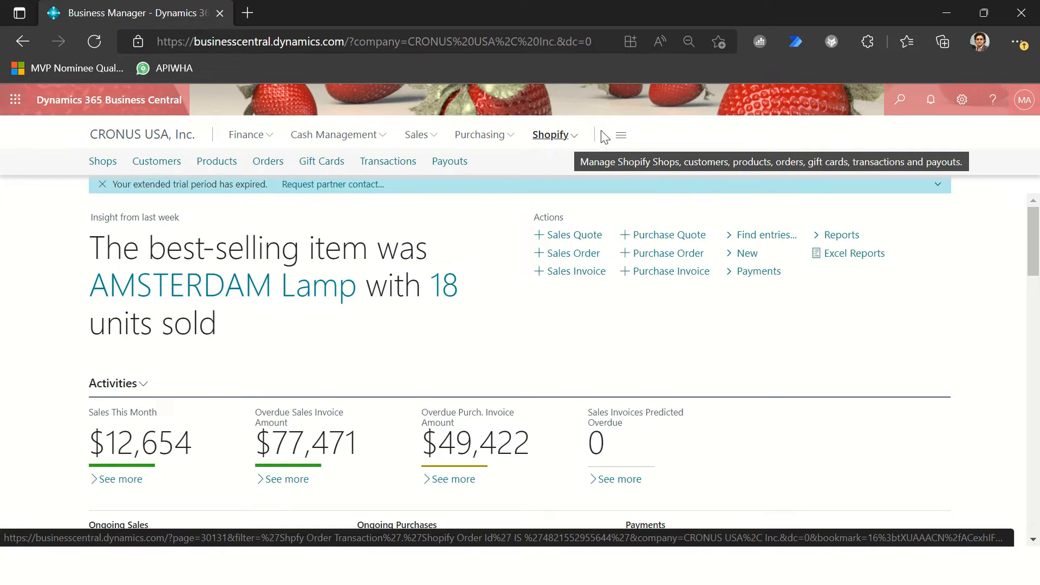
Step: Open Installed Extensions by way of the advanced settings and display the extensions as a list
click(962, 103)
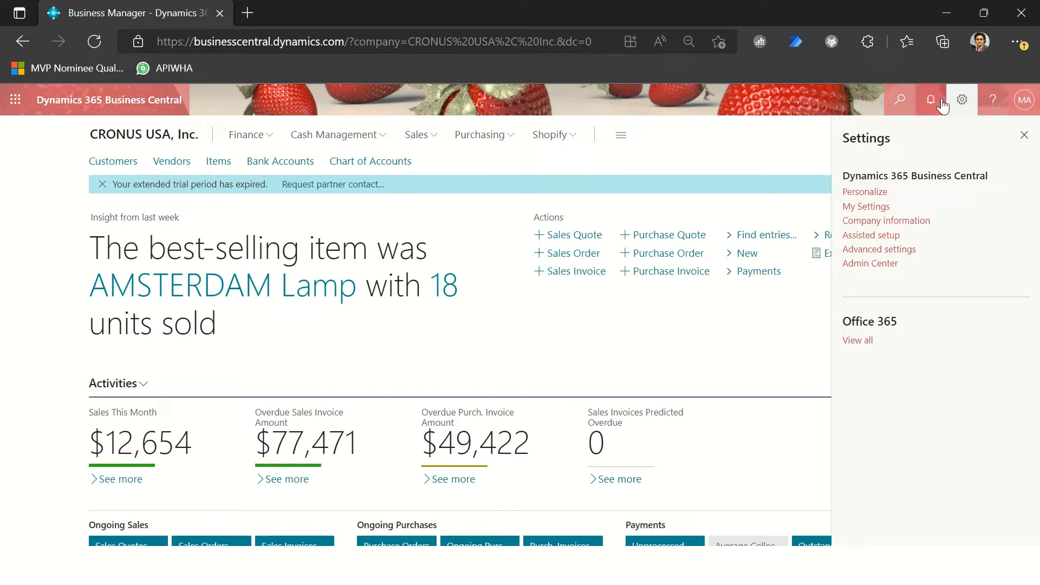
click(879, 254)
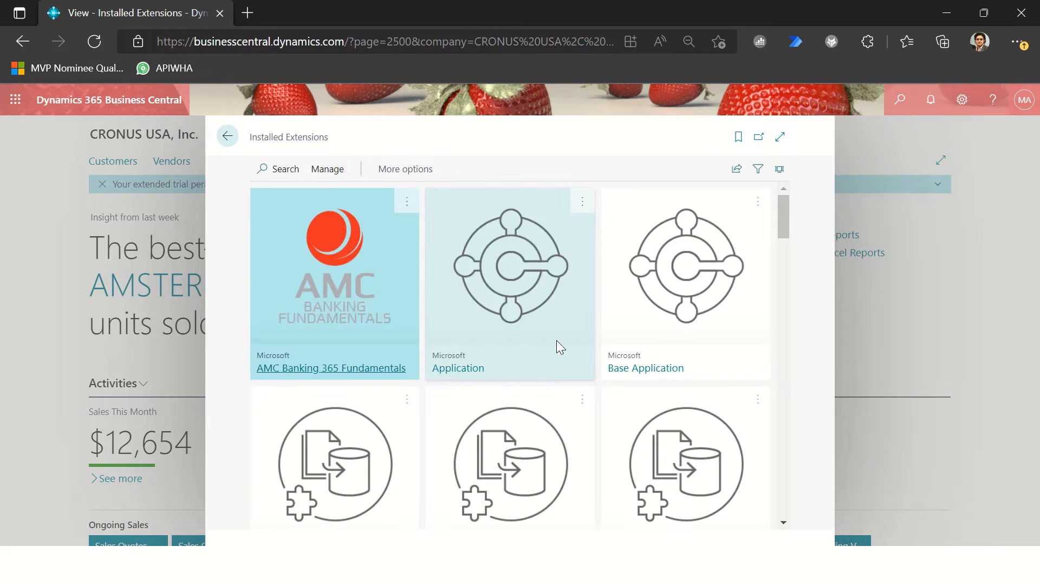
click(779, 169)
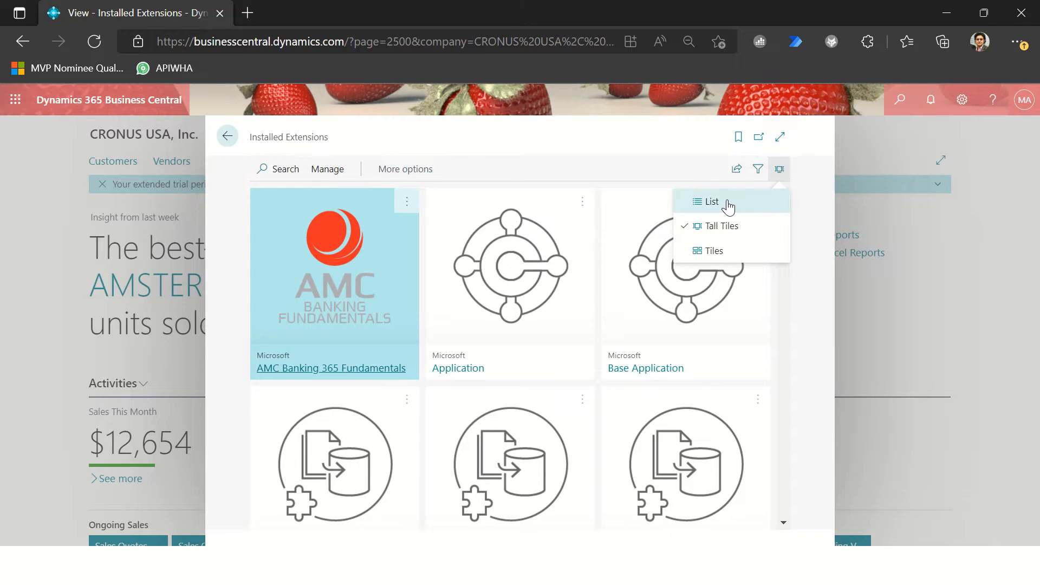
click(712, 201)
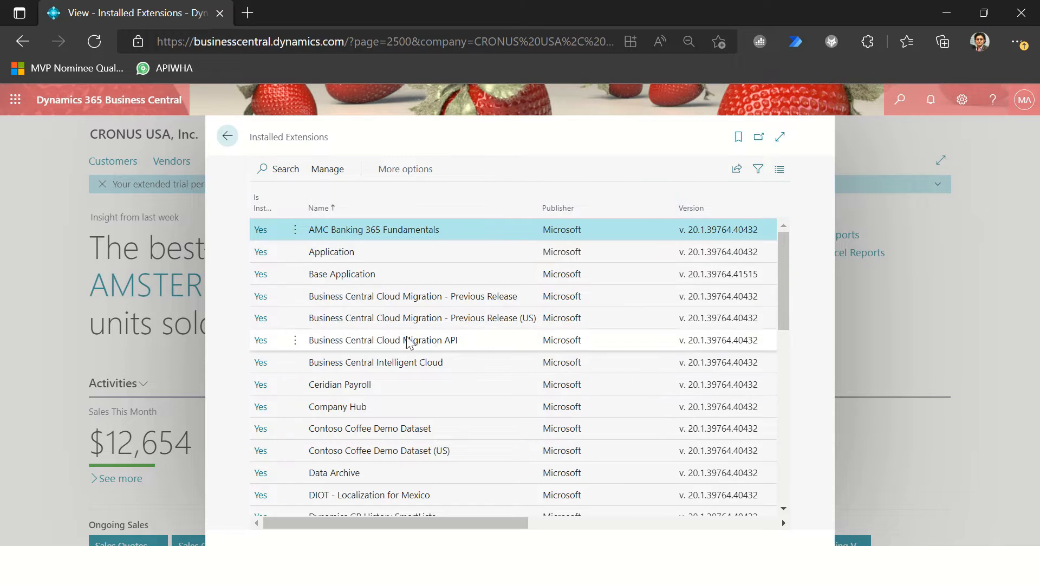
Step: Search the installed extensions for Shopify and open the help documentation of the Shopify Connector extension
click(282, 169)
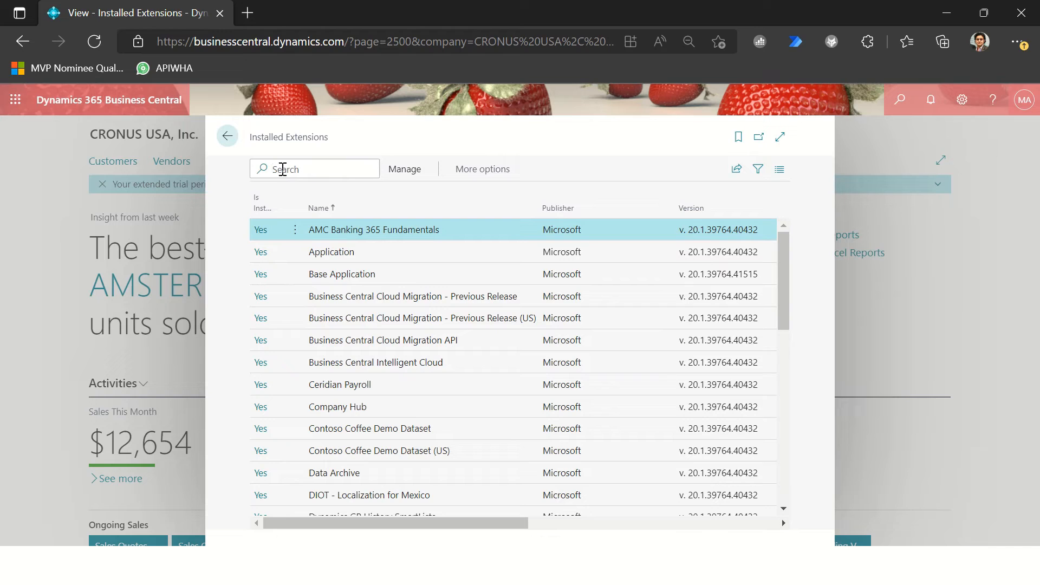
text(Shopify)
drag(253, 232, 258, 228)
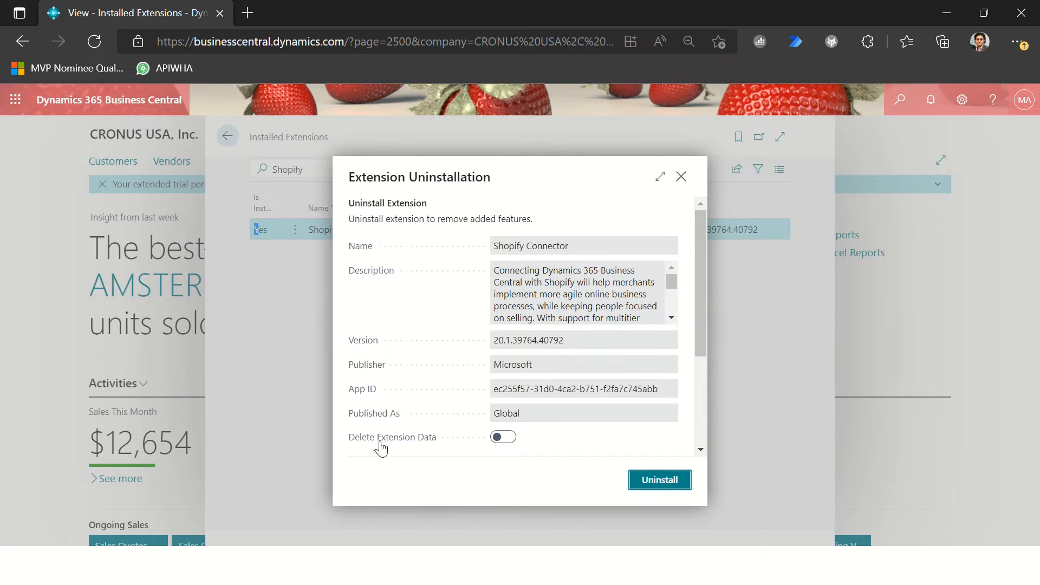
scroll(425, 331, down, 3)
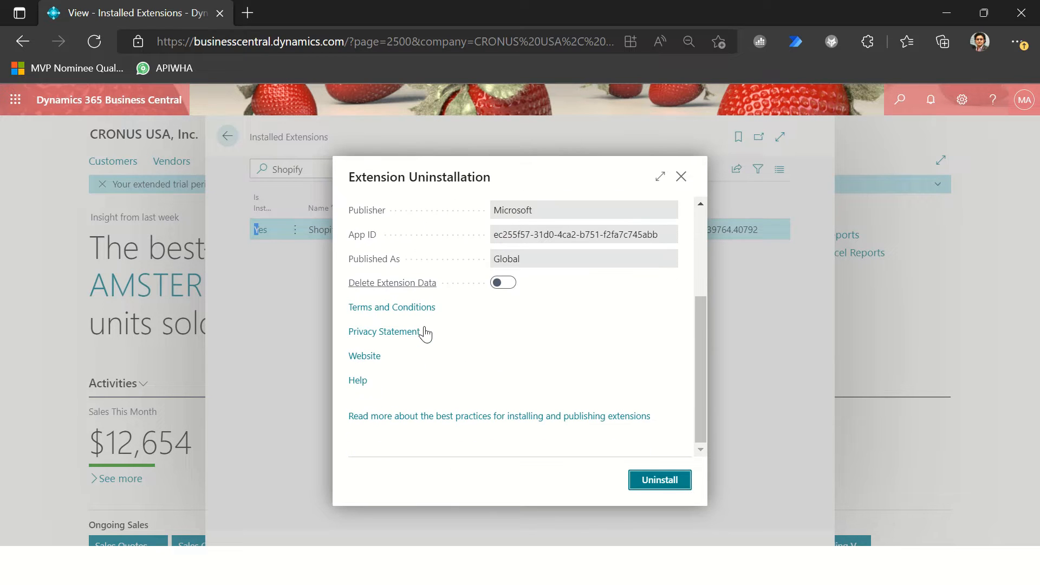
click(358, 383)
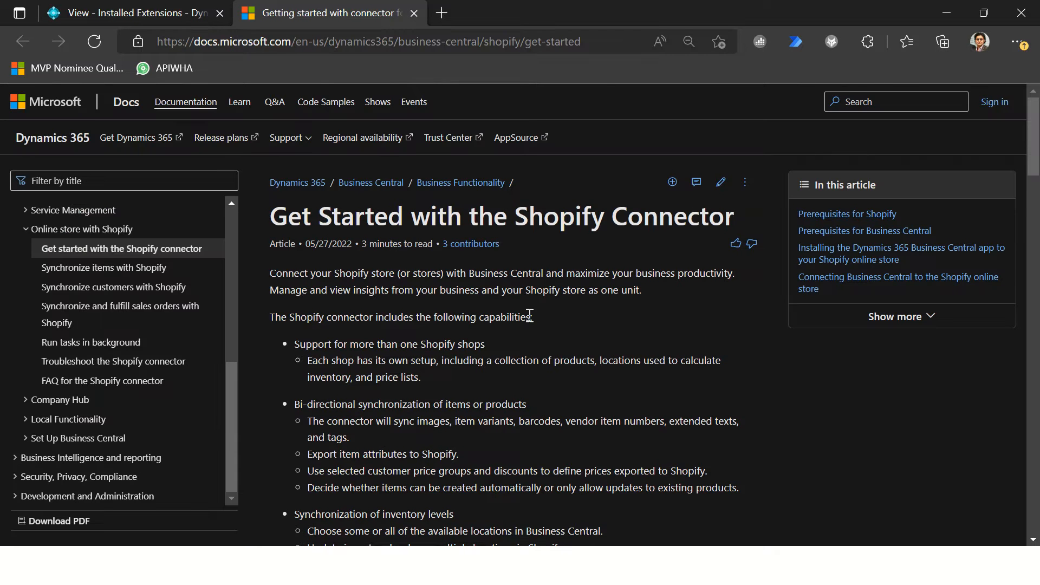
Step: Look over the Get Started with the Shopify Connector article and the documentation on synchronizing items and customers
drag(275, 218, 741, 215)
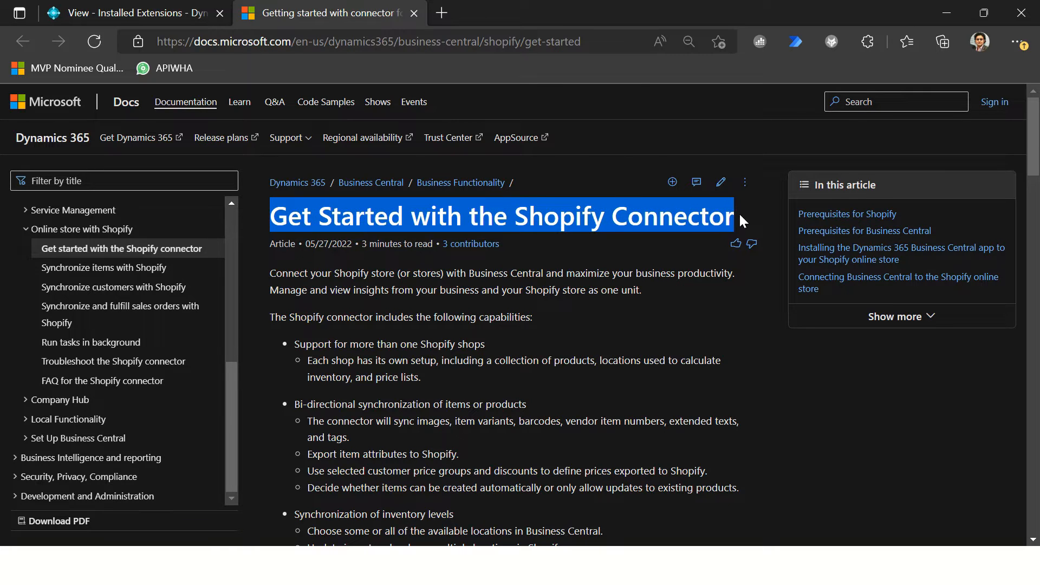
click(442, 340)
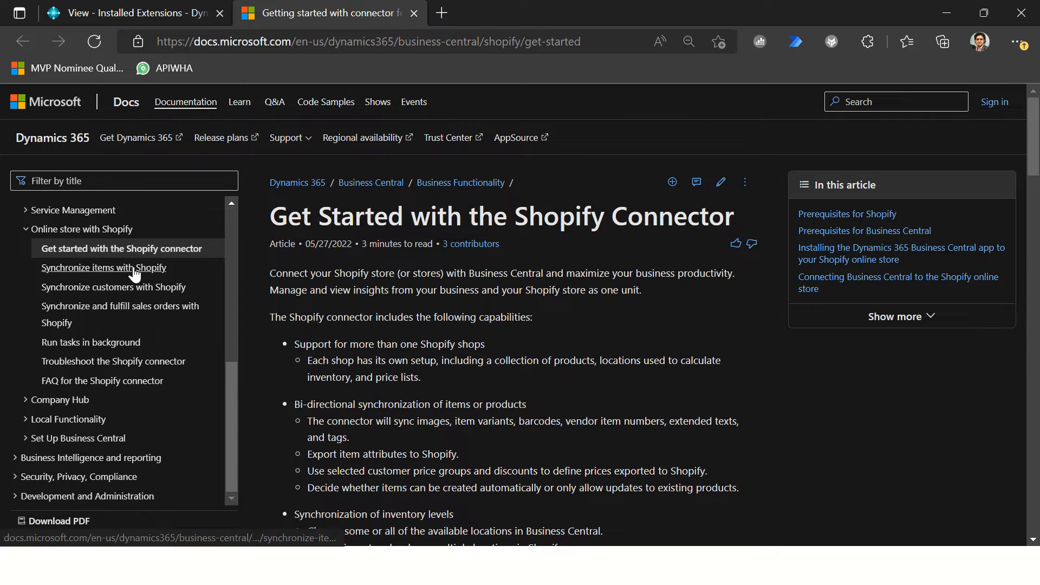
click(135, 274)
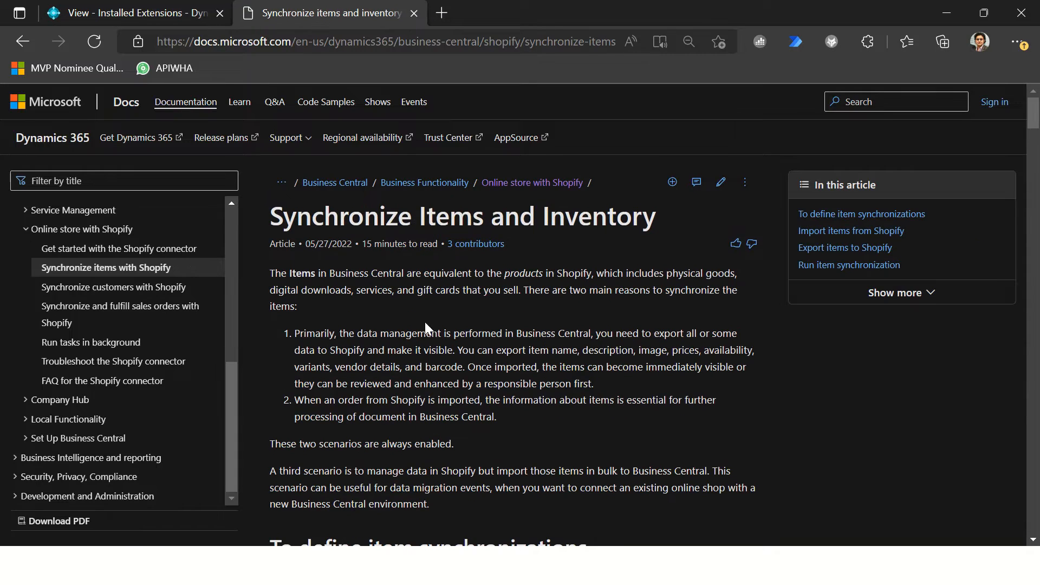
scroll(450, 339, down, 5)
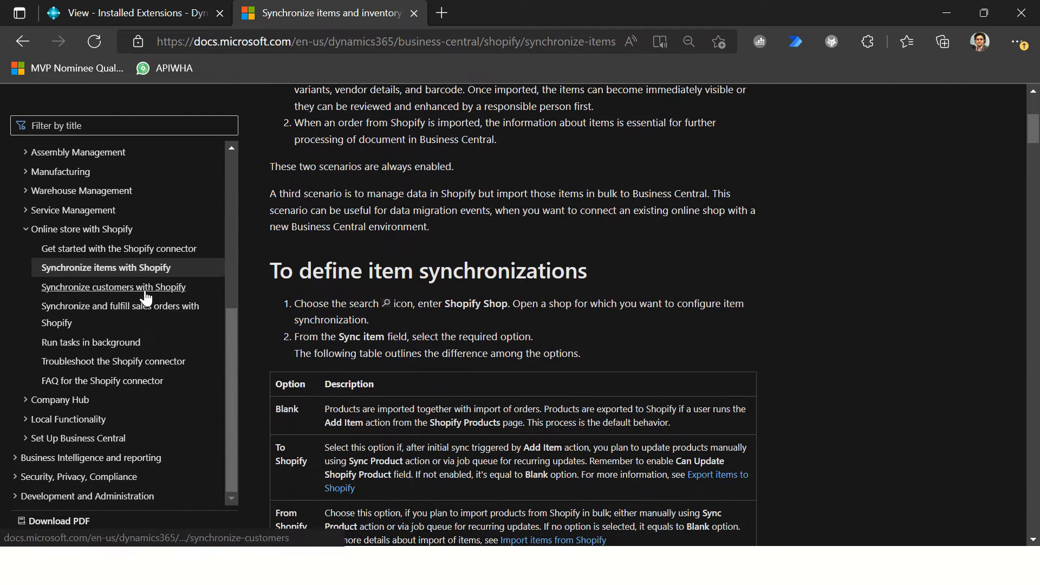
click(136, 251)
click(135, 269)
click(135, 288)
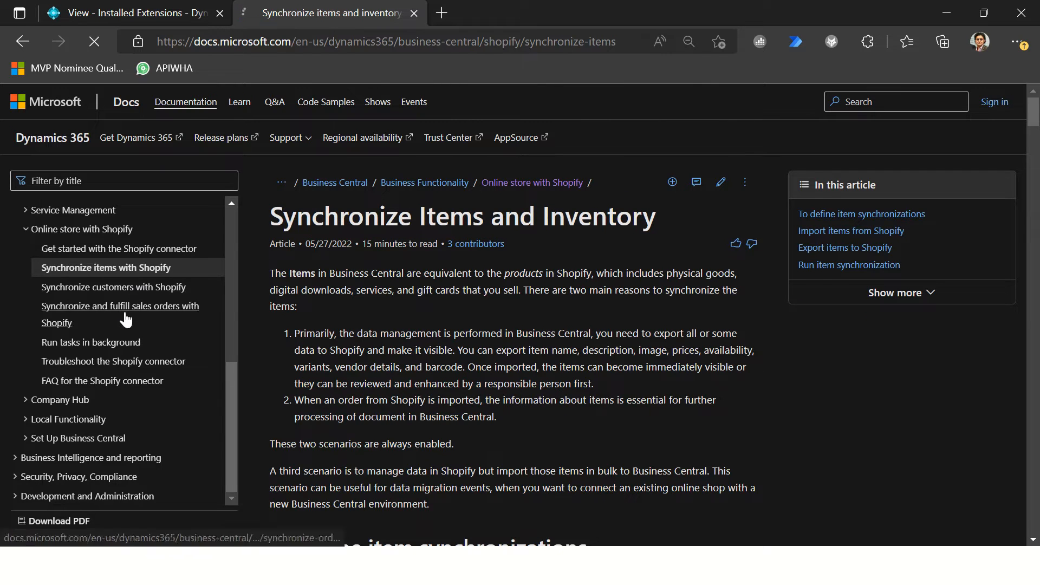
Step: View the documentation articles on synchronizing and fulfilling sales orders and on running tasks in the background
click(124, 314)
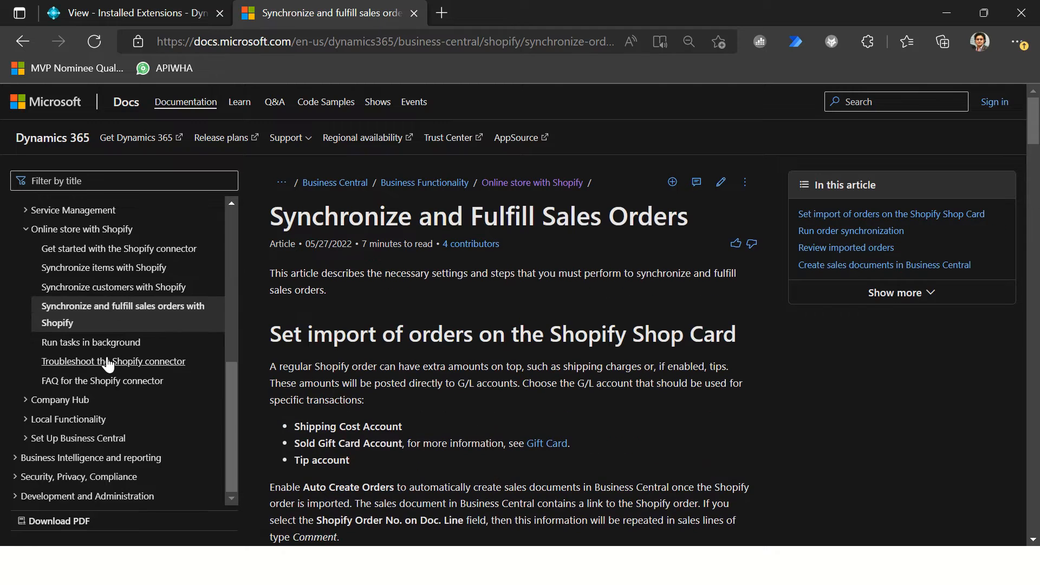
click(135, 342)
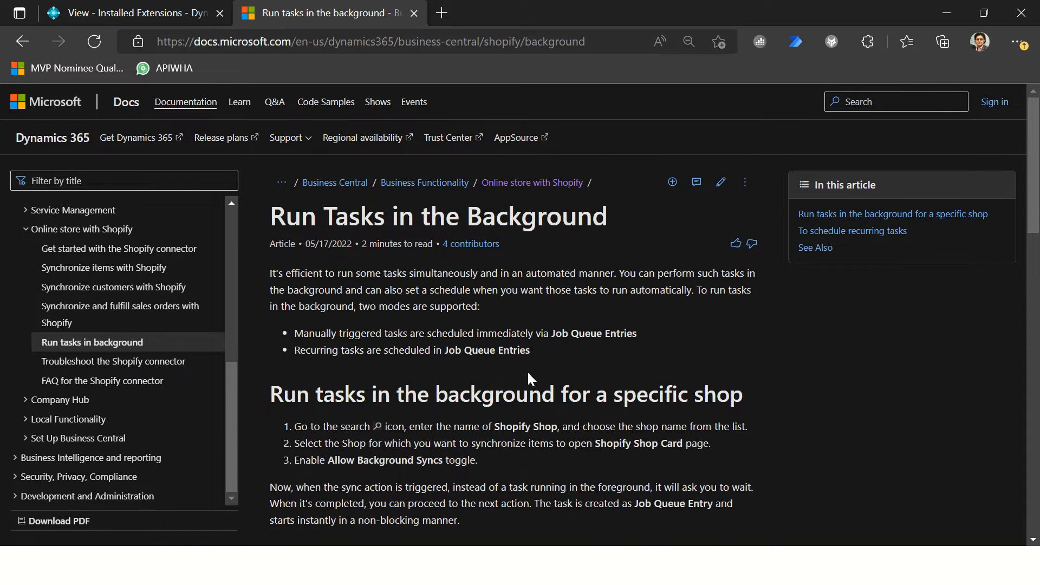
scroll(529, 378, down, 5)
scroll(541, 344, up, 7)
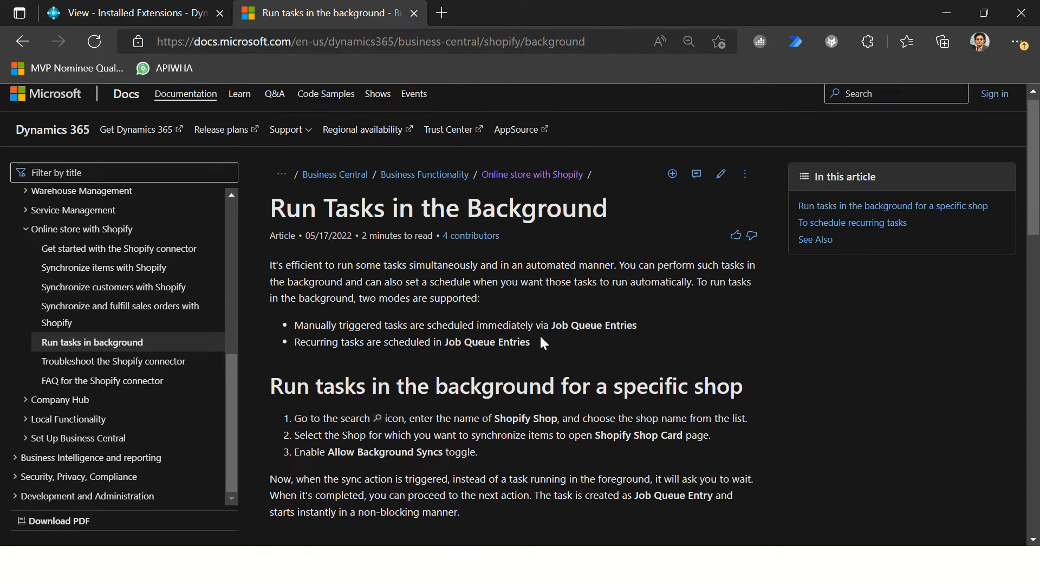
Step: Return to the Get started with the Shopify connector article and skim the connector's capabilities
click(120, 250)
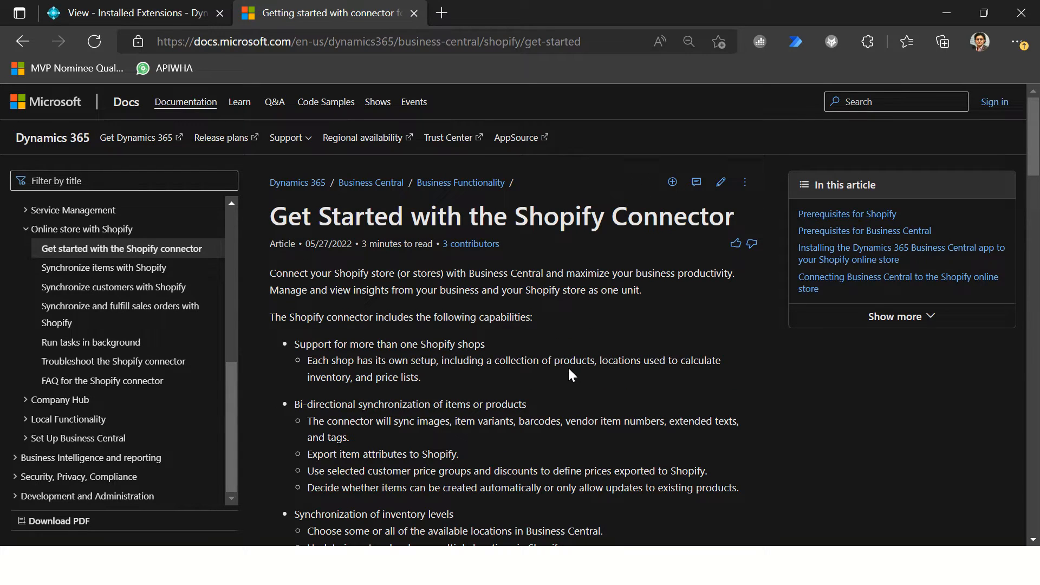
scroll(568, 366, down, 5)
scroll(481, 318, up, 5)
Step: Switch to the browser window showing the Stores page of Shopify Partners
key(alt+Tab)
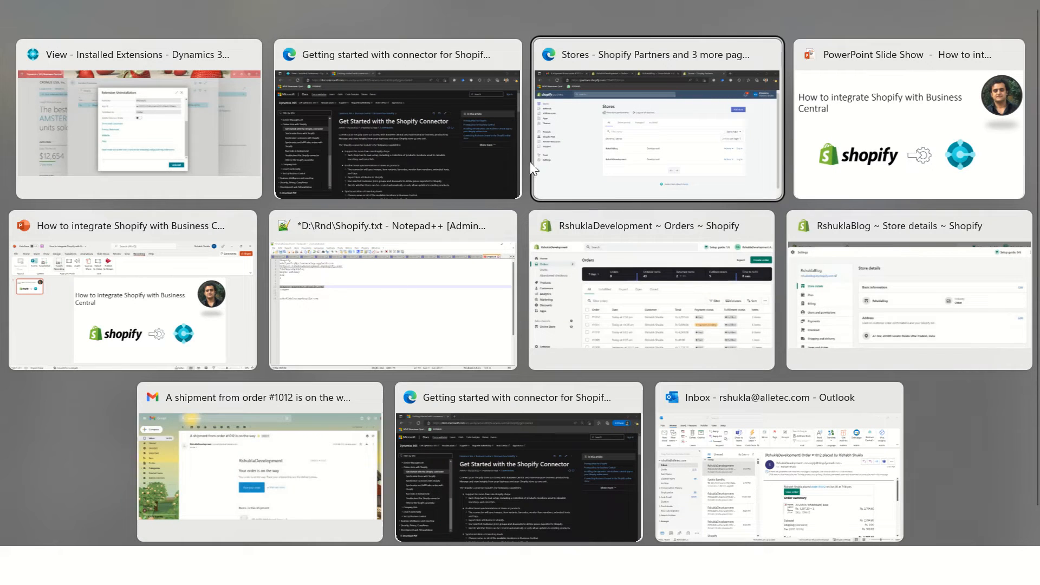
click(617, 169)
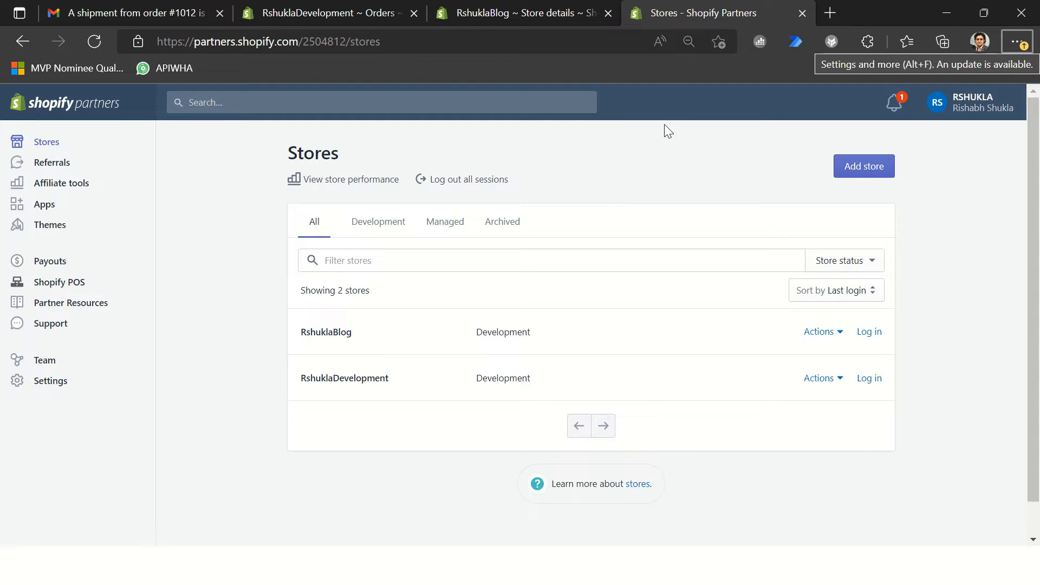
key(alt+Tab)
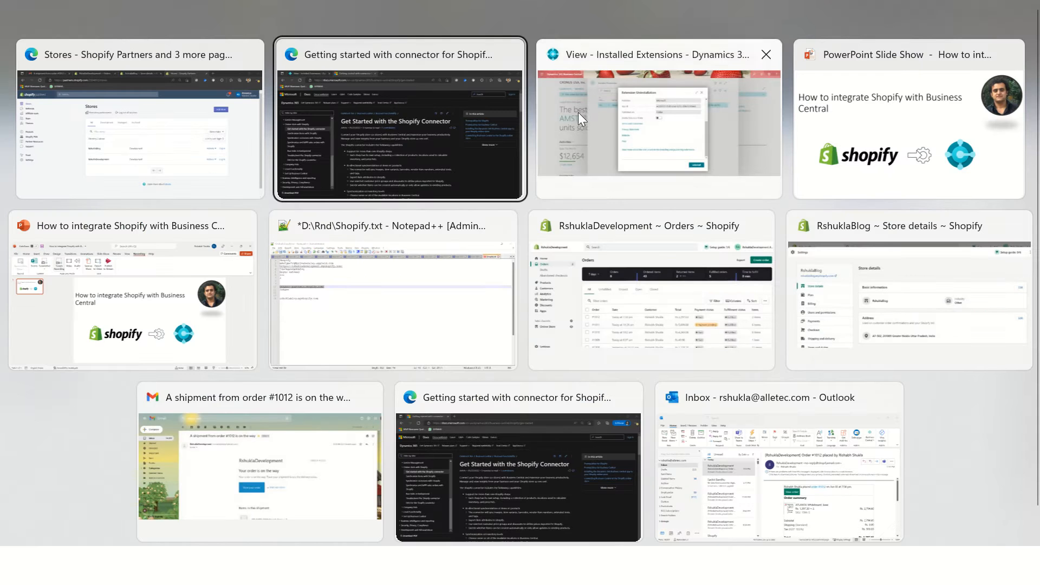
click(103, 142)
click(288, 37)
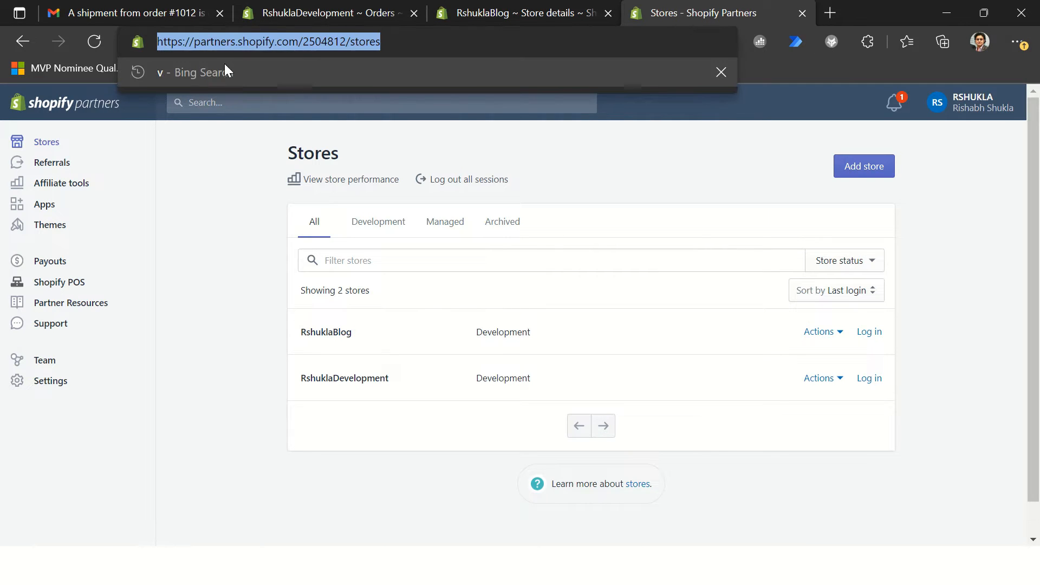
click(301, 42)
drag(301, 42, 137, 39)
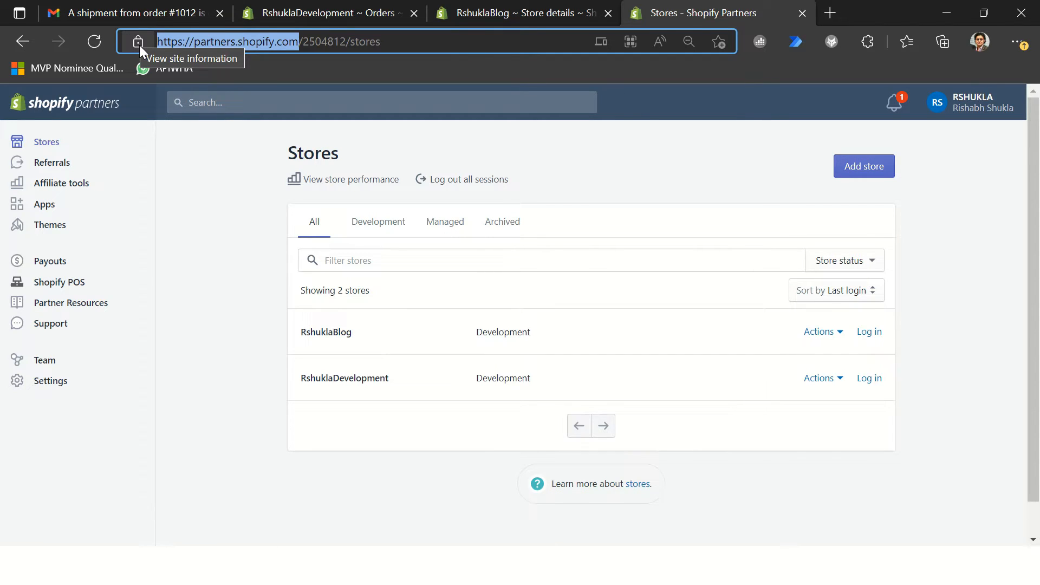
click(257, 41)
drag(302, 41, 139, 43)
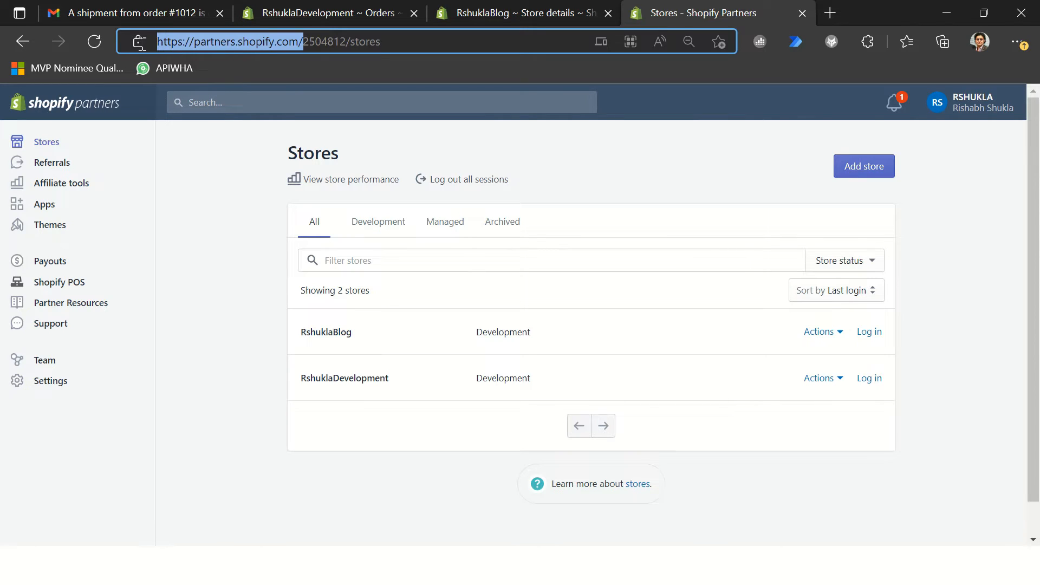
click(299, 44)
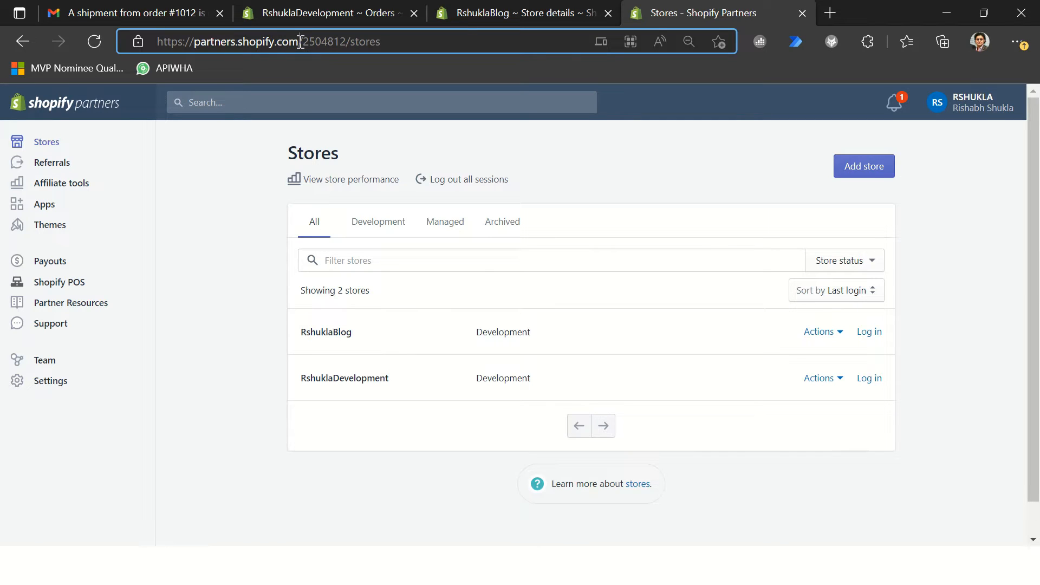
drag(299, 44, 156, 43)
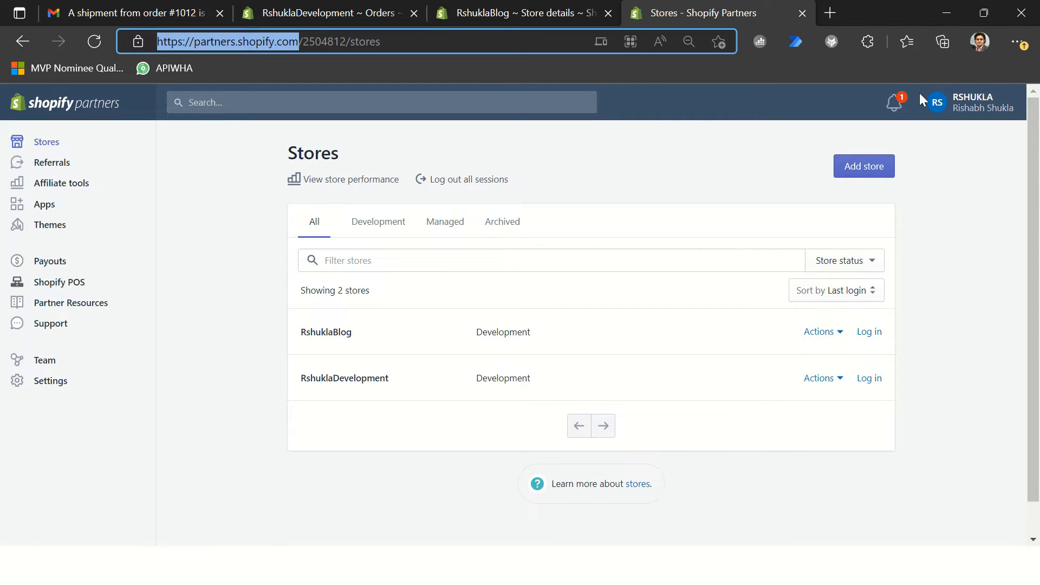
Step: Check the partner account options for creating a new partner account, and close them without choosing one
click(1003, 112)
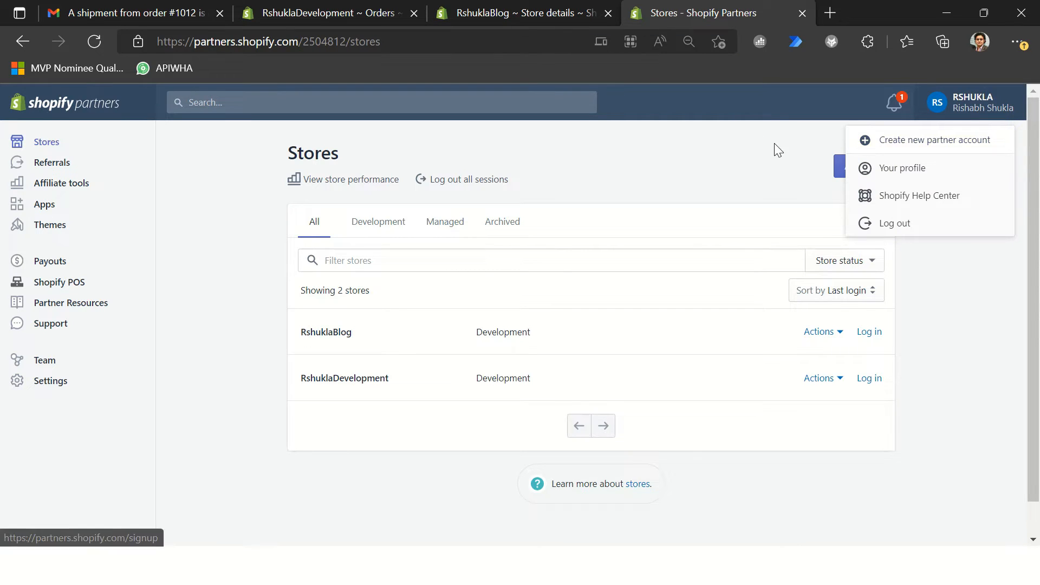
click(688, 146)
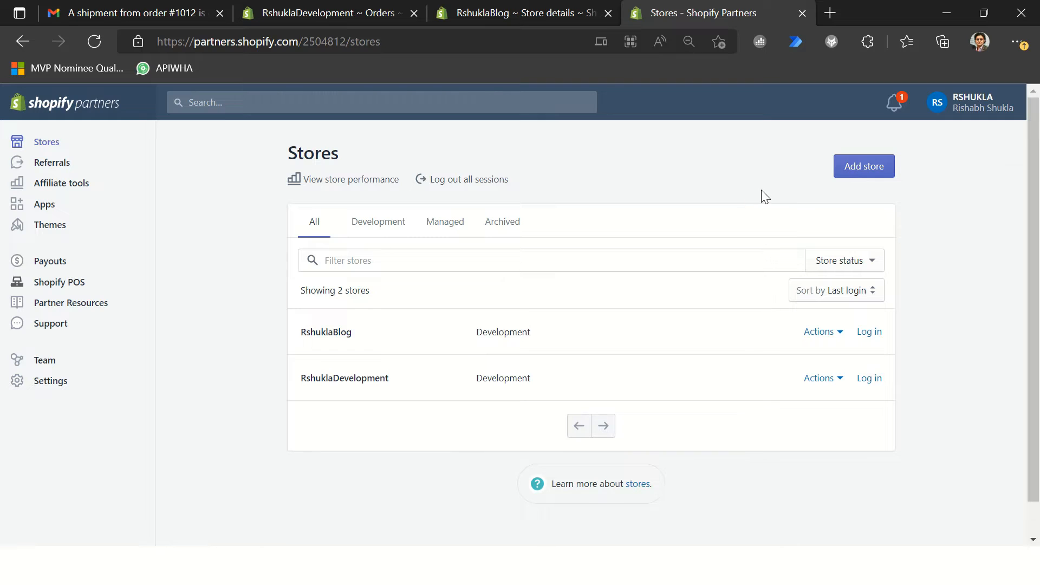
Step: Review the form for adding a development store, choosing I'm just playing around as the store purpose, and cancel without saving
click(852, 169)
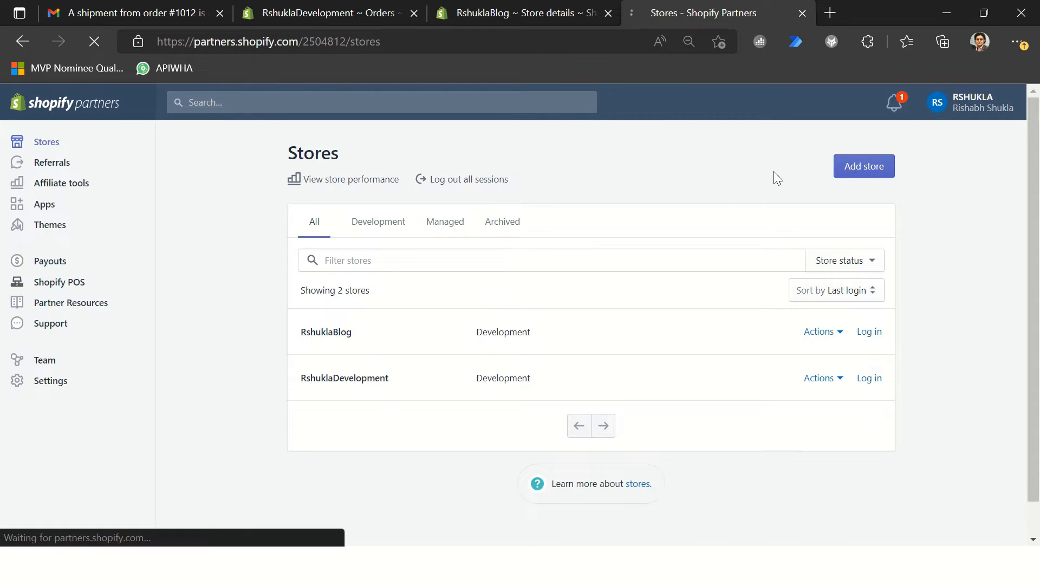
click(526, 237)
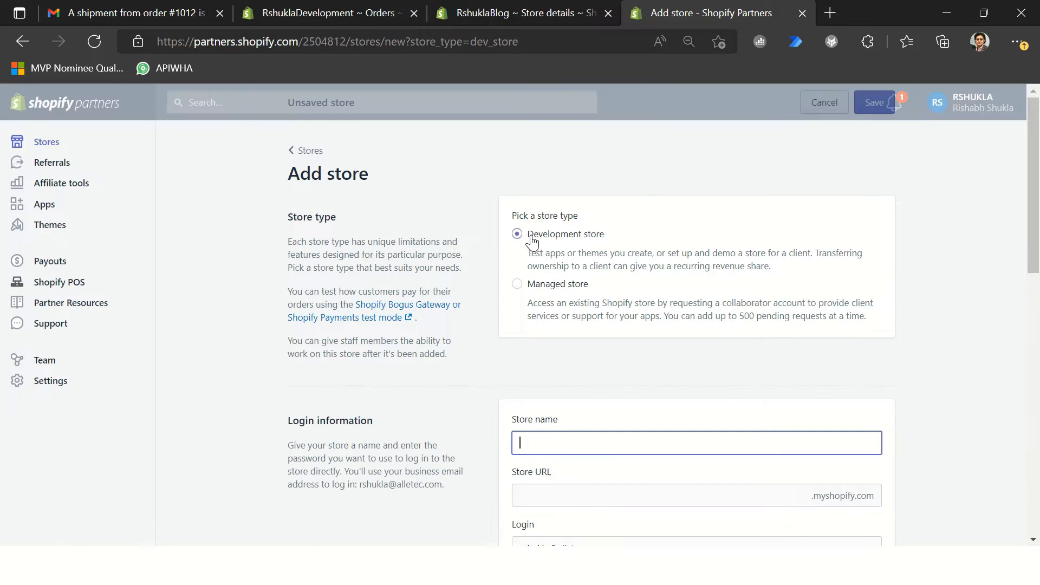
scroll(553, 442, down, 5)
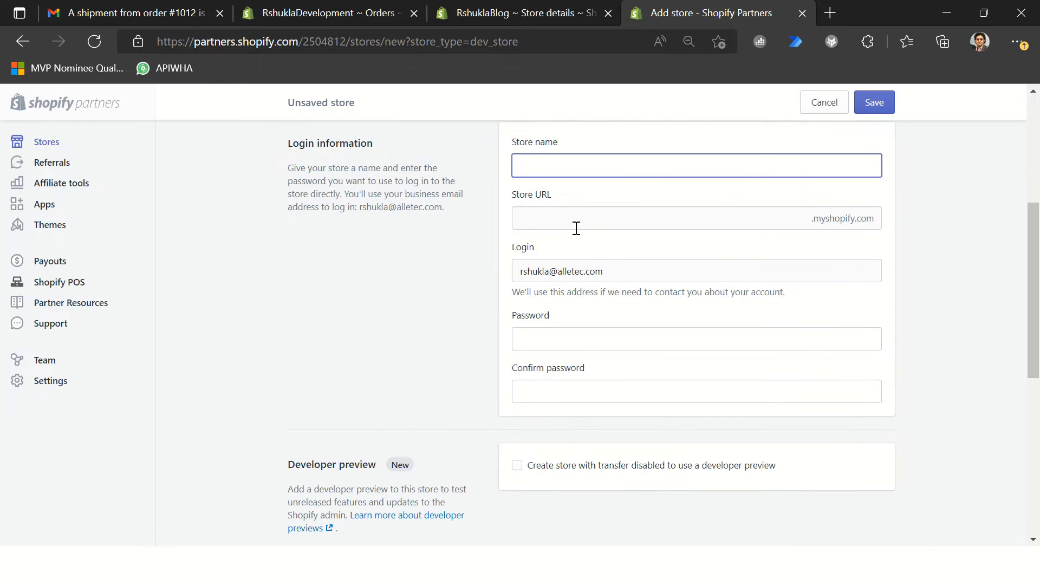
click(574, 222)
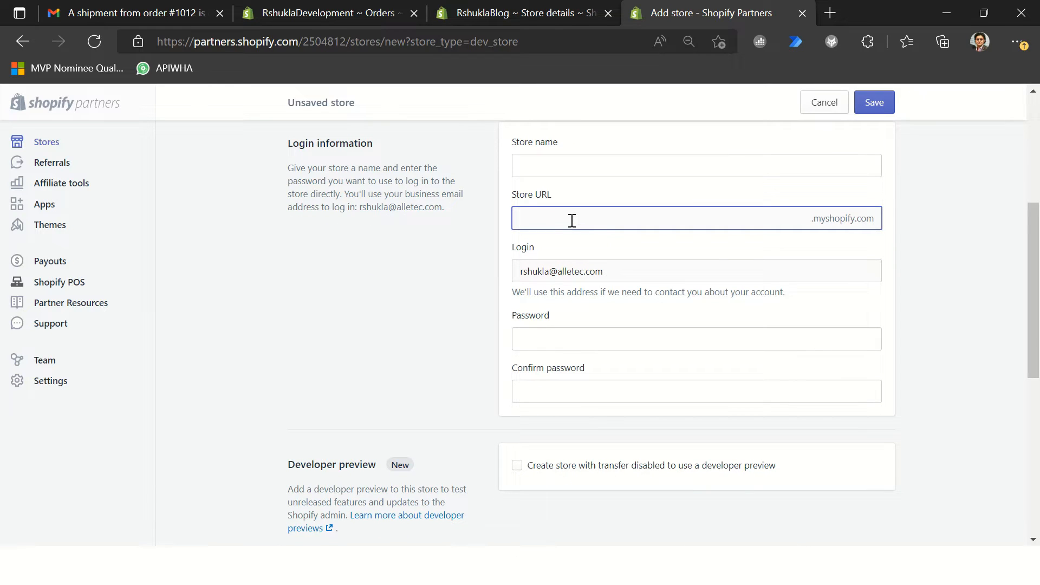
scroll(585, 348, down, 7)
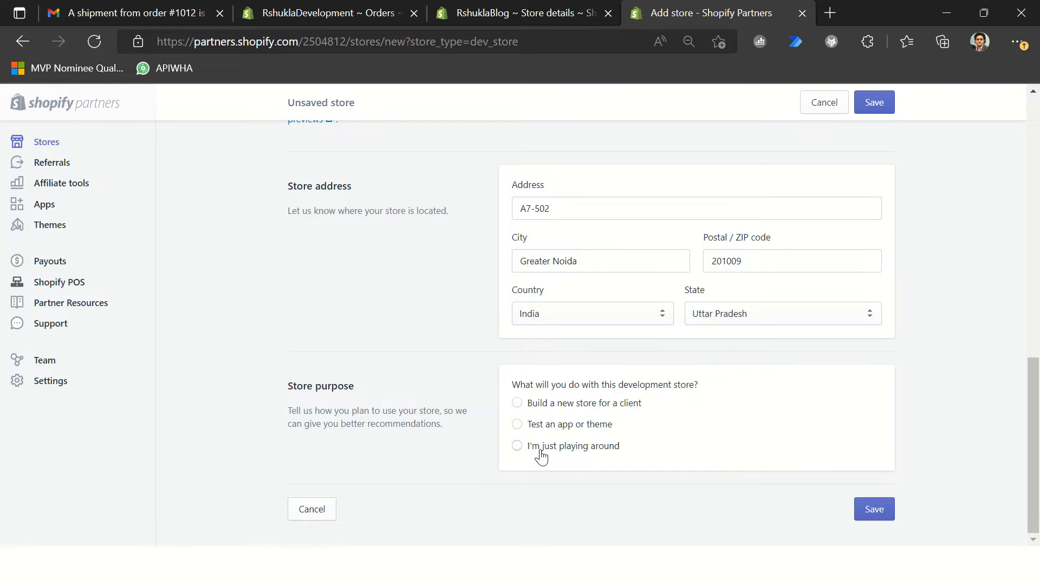
click(517, 445)
scroll(309, 282, up, 5)
scroll(325, 265, up, 6)
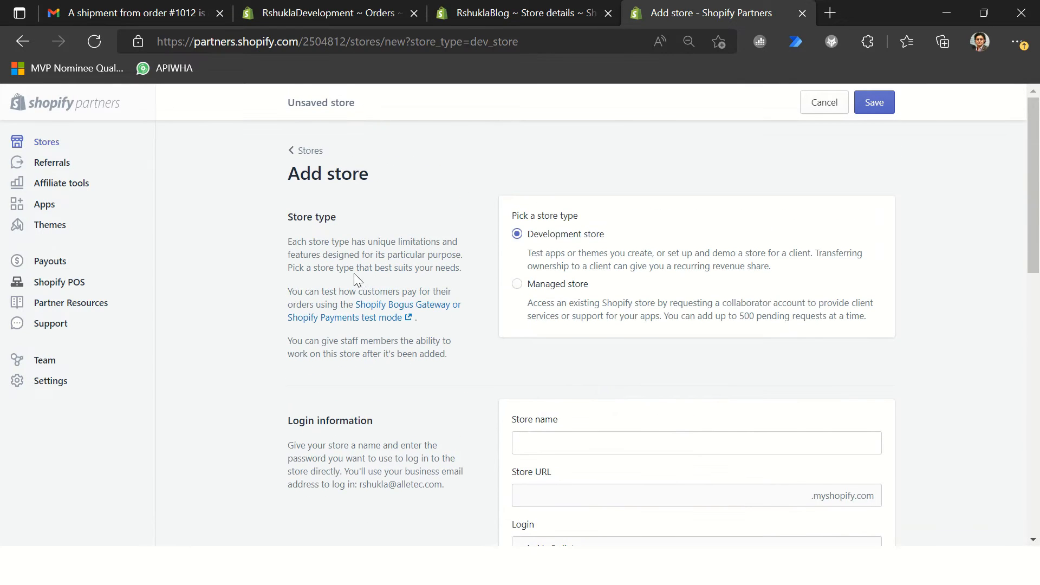
click(824, 103)
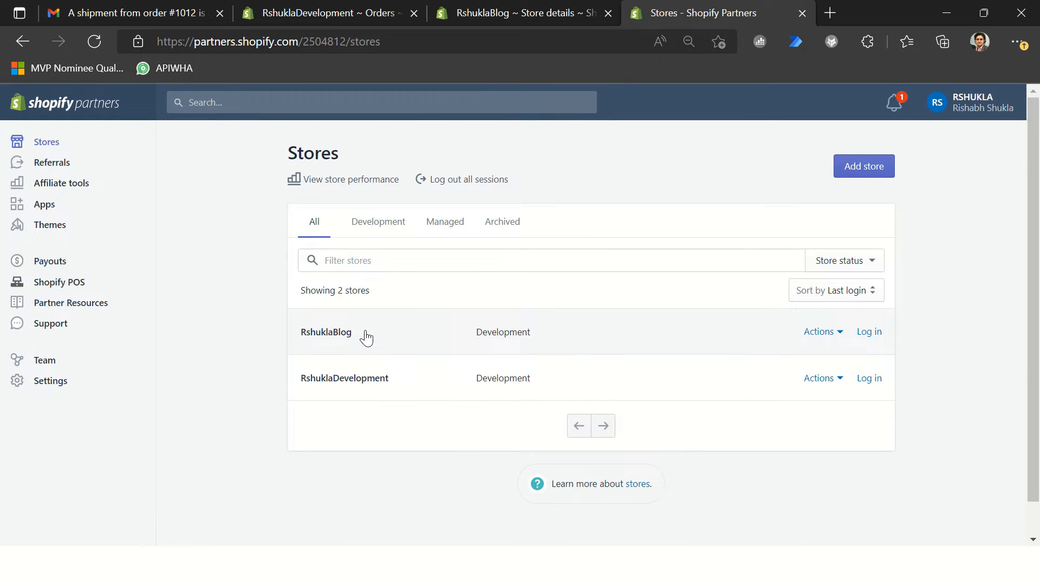
Step: Look at the RshuklaBlog store's details and the partner account settings, and return to the list of stores
click(367, 337)
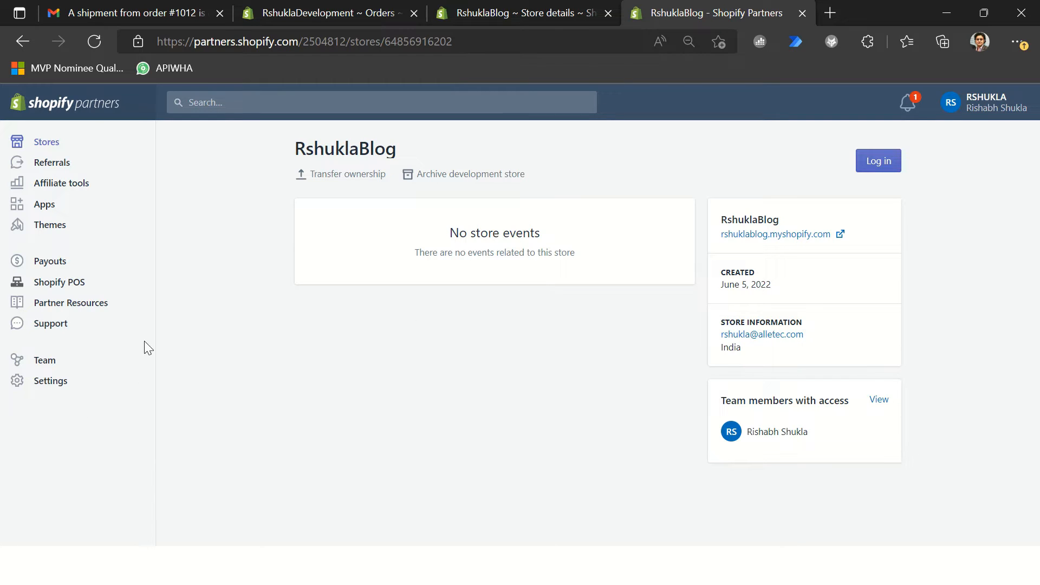
click(71, 385)
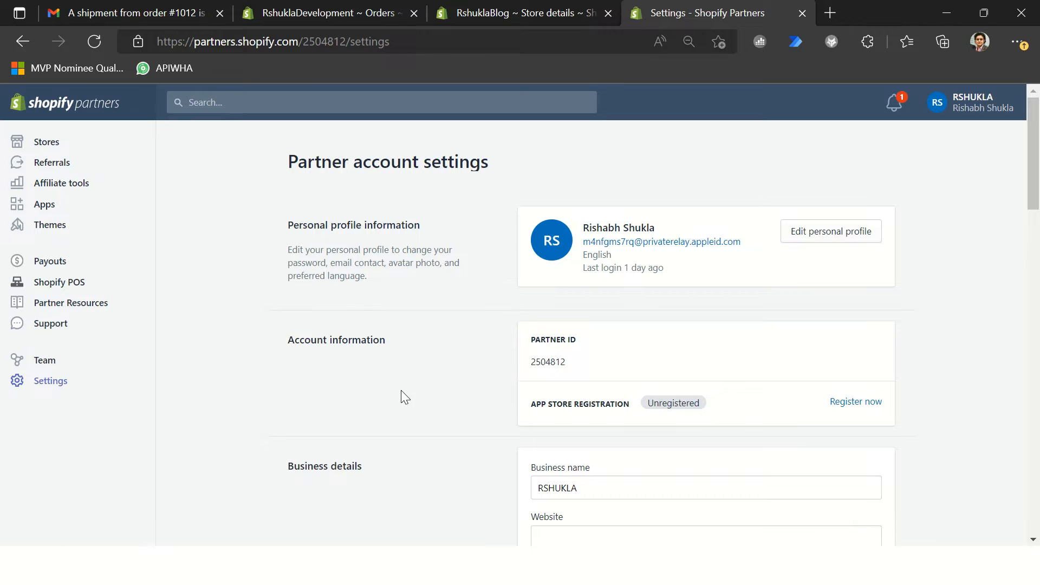
scroll(327, 384, down, 7)
scroll(304, 371, up, 6)
scroll(295, 365, up, 1)
click(55, 143)
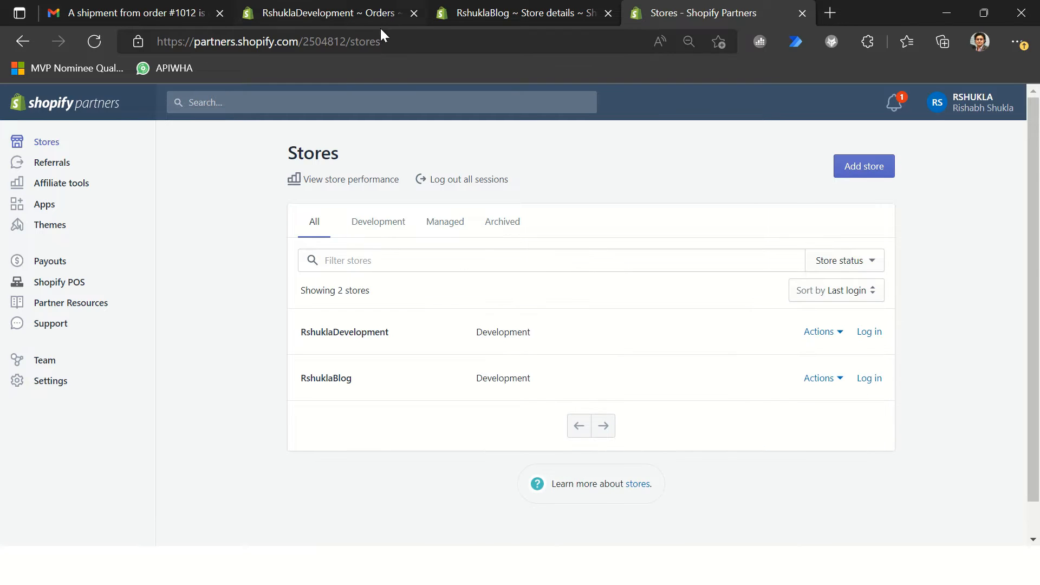
Step: Glance at the RshuklaDevelopment store's orders, and open the RshuklaBlog storefront from its partner details page
click(334, 12)
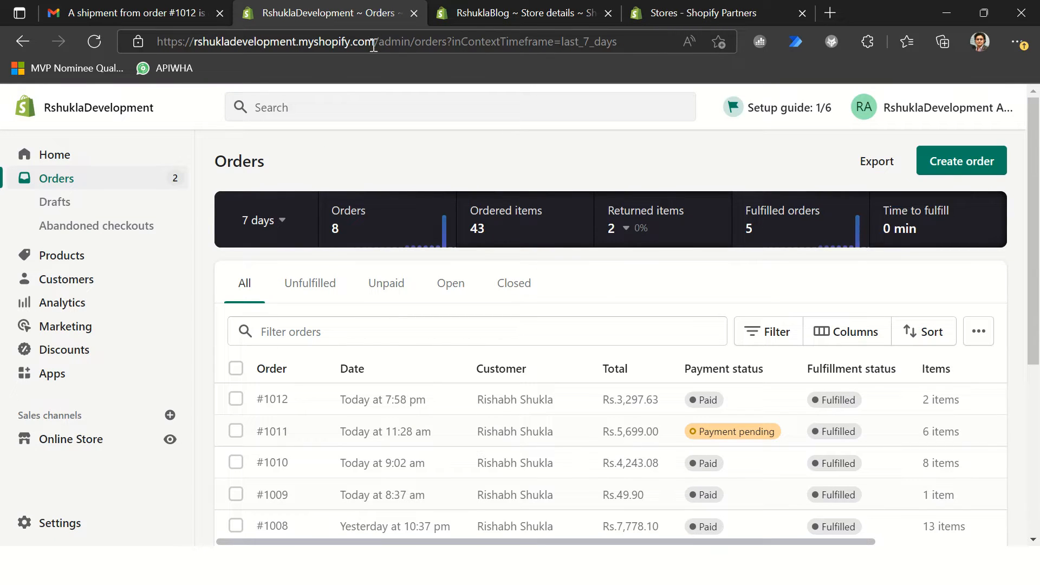
click(703, 13)
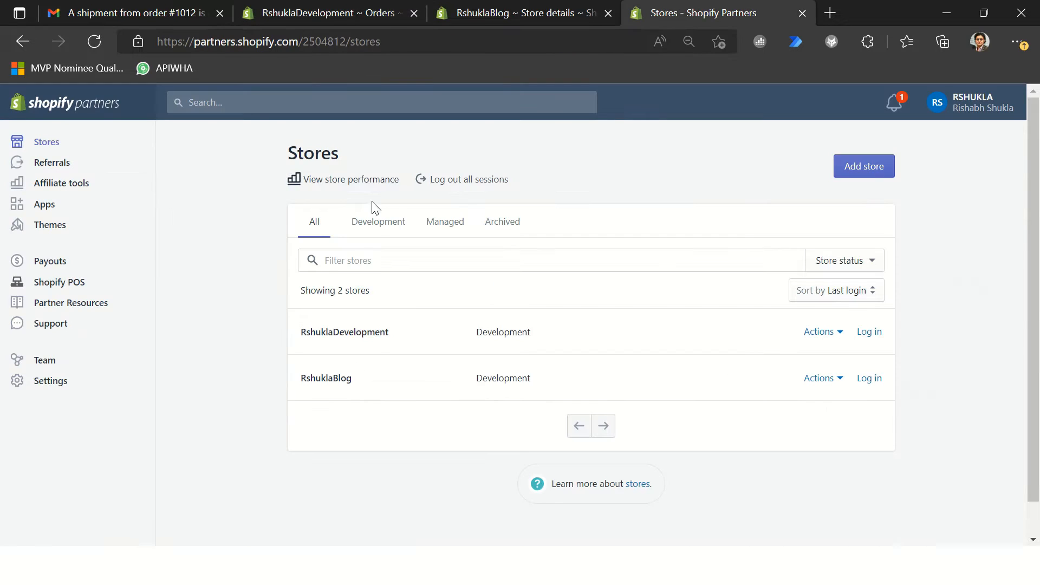
click(358, 391)
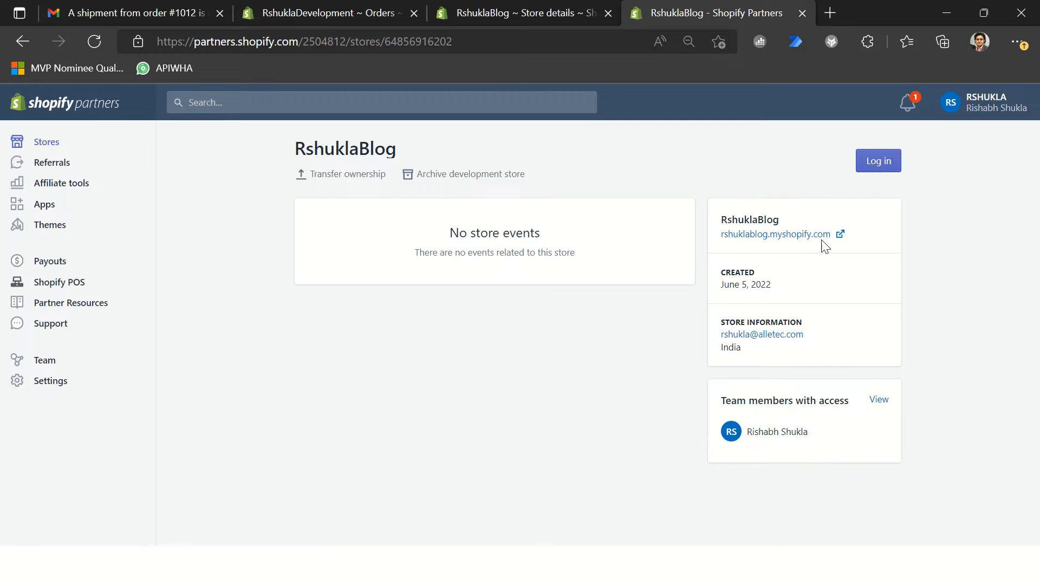
click(790, 236)
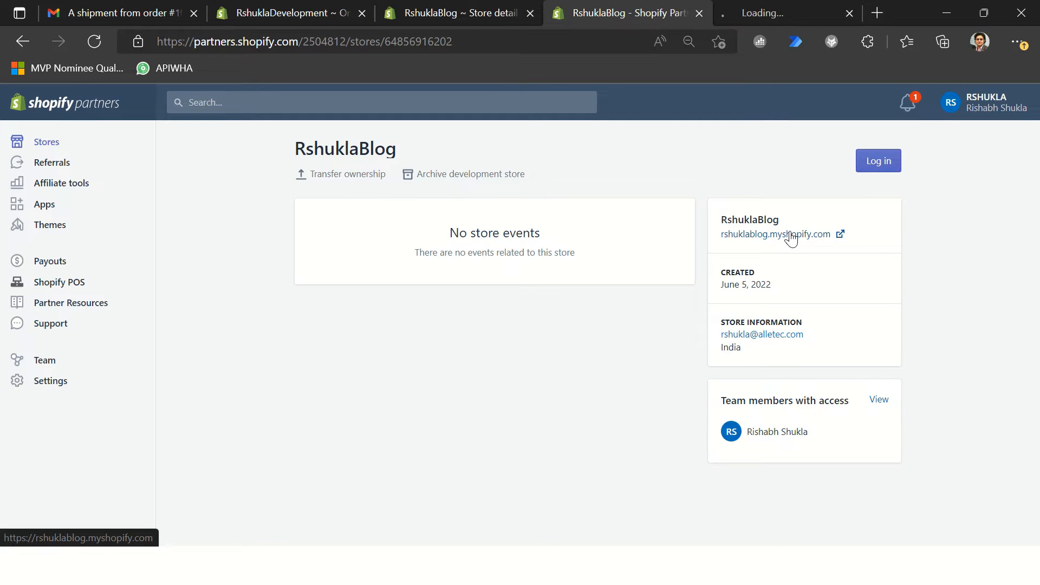
click(757, 18)
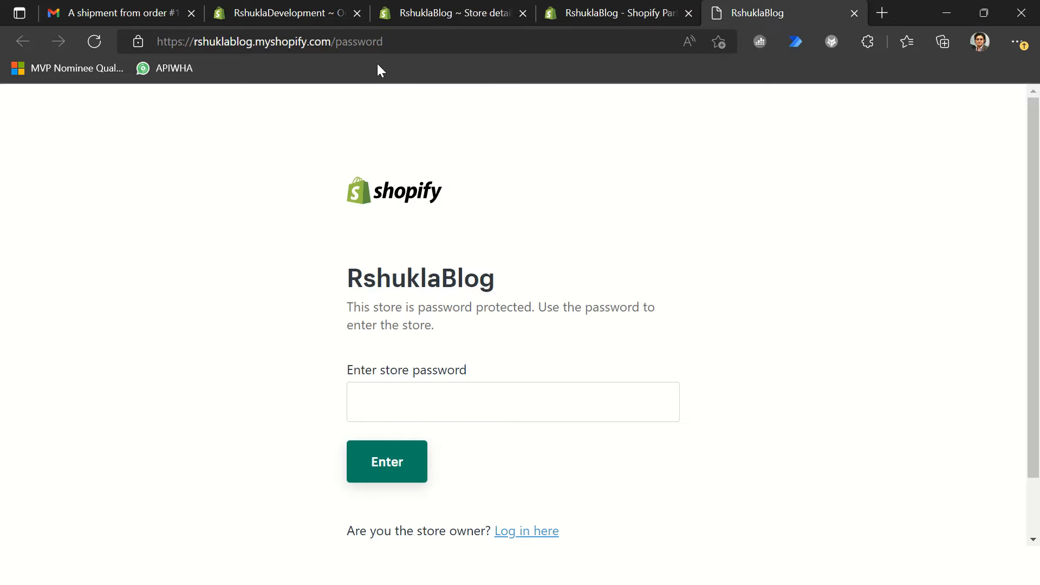
Step: Open the RshuklaBlog store's admin by replacing password with admin in the storefront's web address
click(335, 49)
click(335, 47)
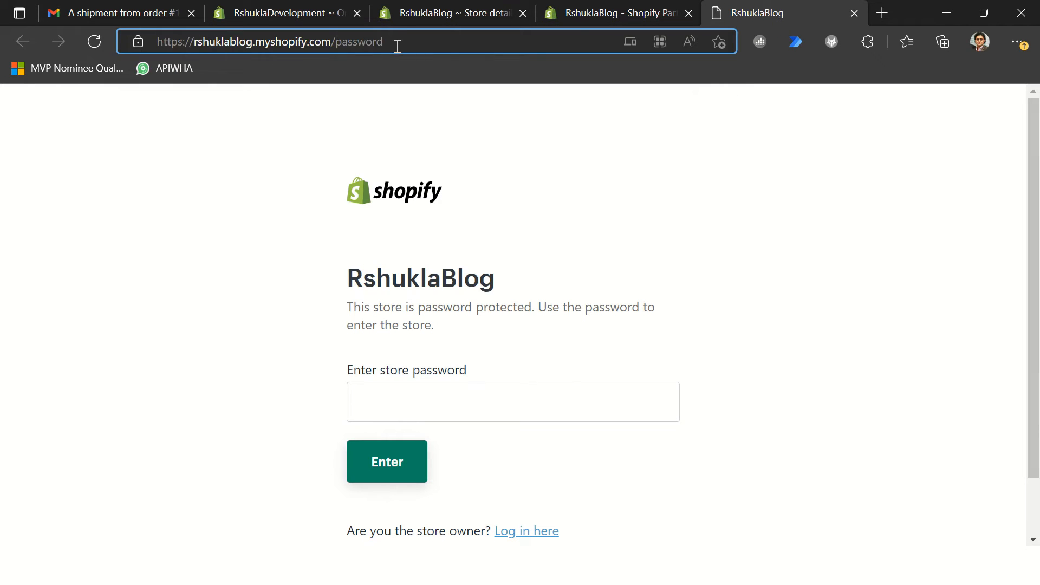
key(shift+End)
text(admin)
key(Return)
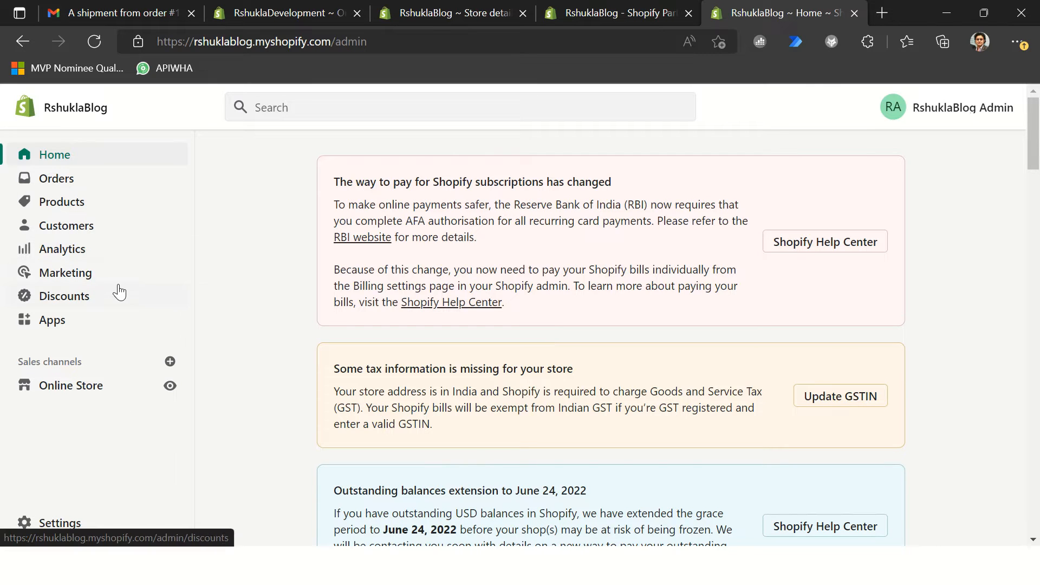
Step: Check the already open RshuklaBlog partner and store details pages, and open the Apps page in the store's admin
click(584, 19)
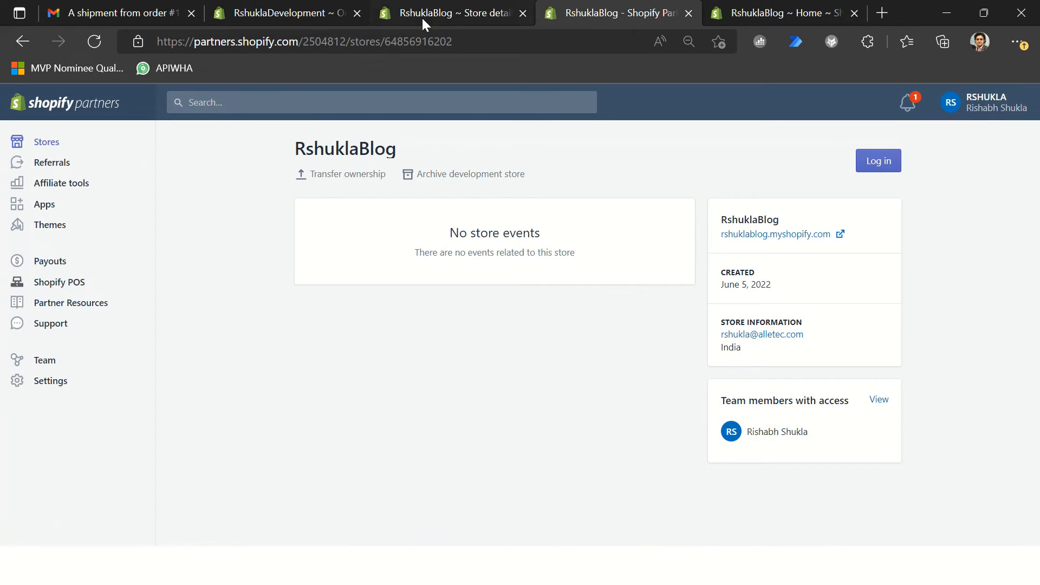
click(461, 13)
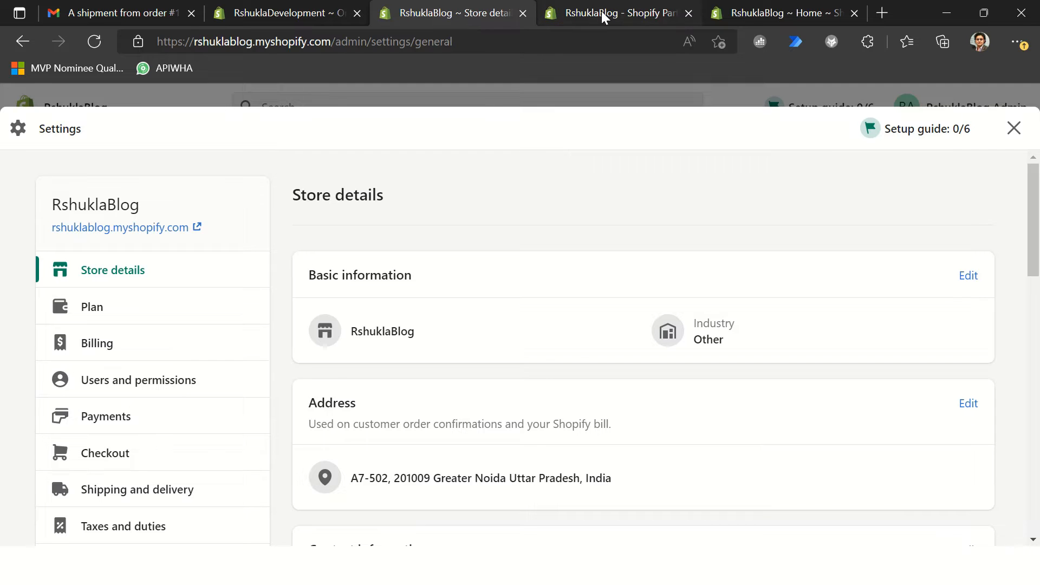
click(777, 12)
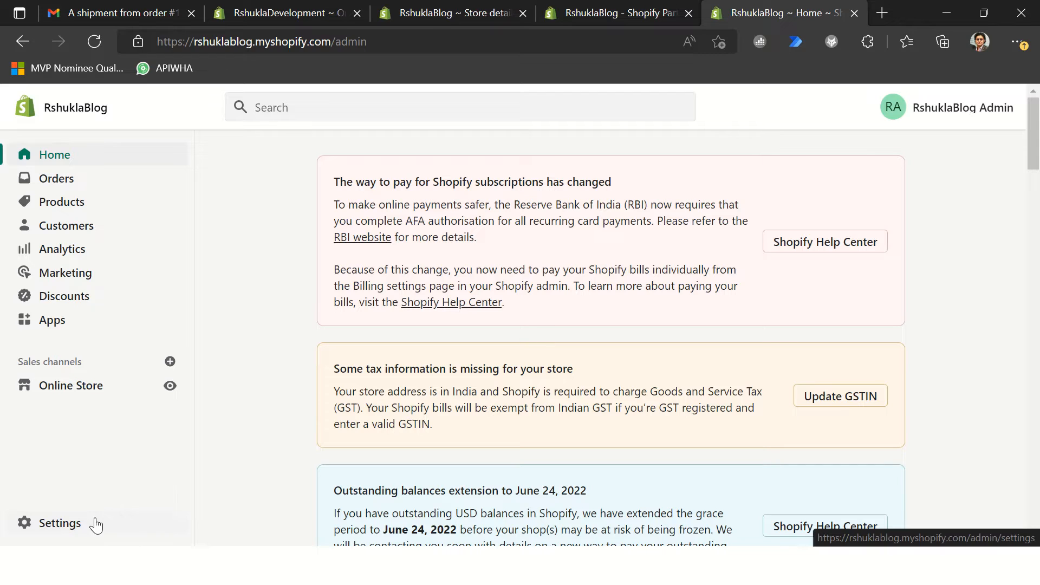
click(67, 328)
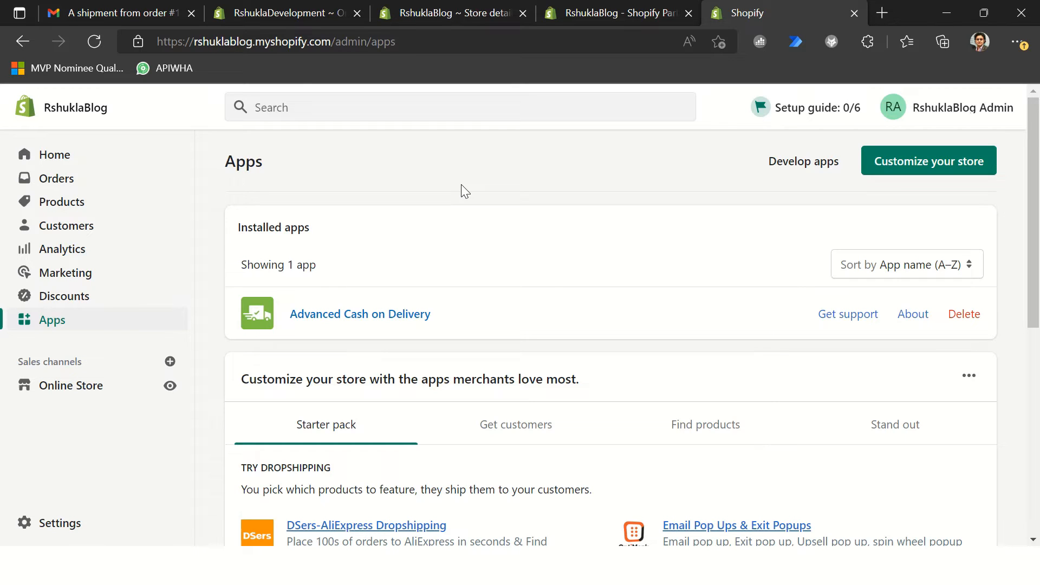
Step: Search the store admin for "business central" and clear the search text
click(314, 108)
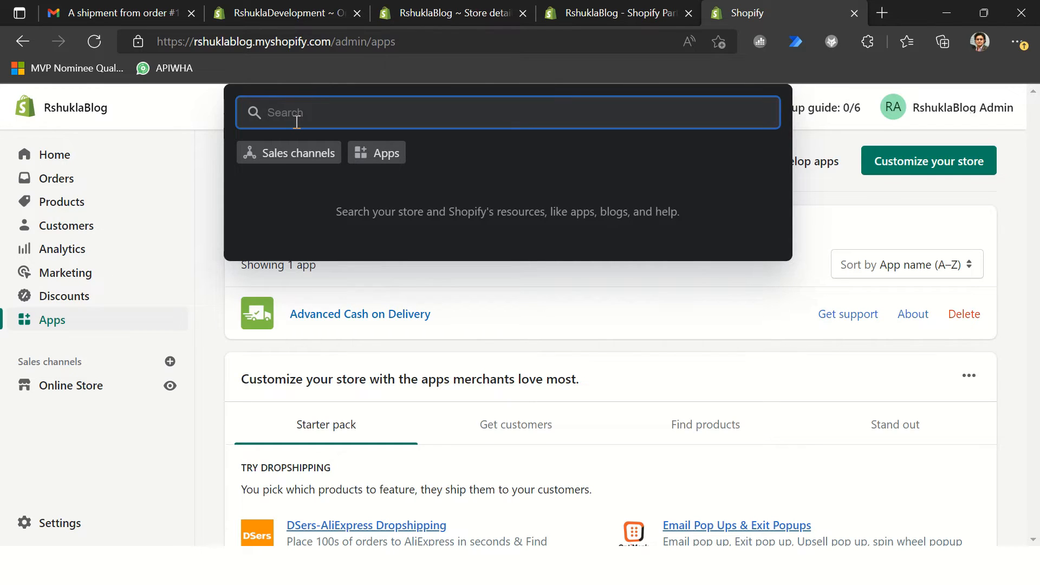
text(business central)
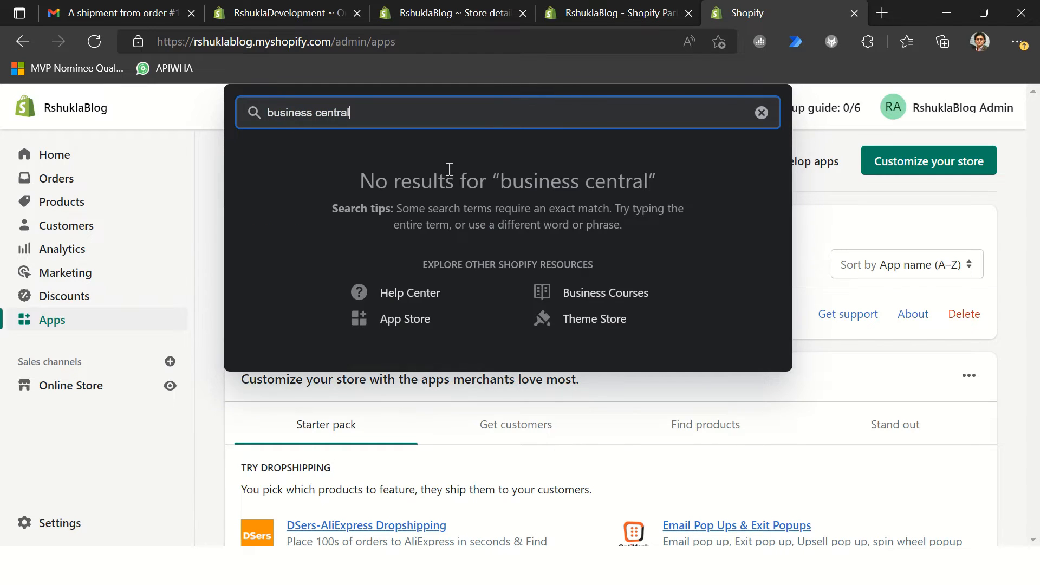
key(ctrl+shift+Left)
key(ctrl+shift+Left)
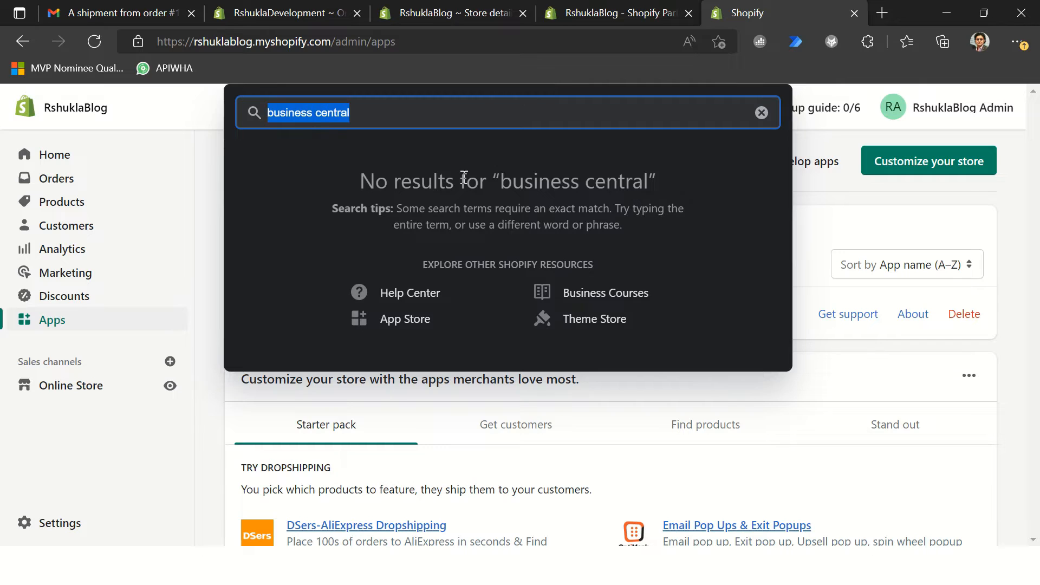
key(BackSpace)
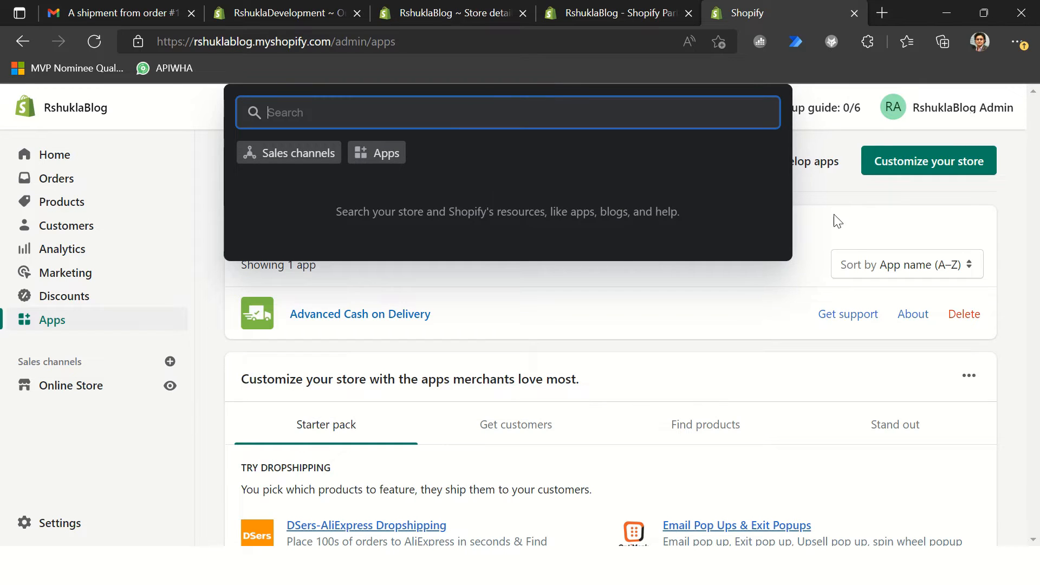
Step: Search the Shopify App Store for "Business Central" with the Apps filter, and close the resulting account selection page
click(372, 154)
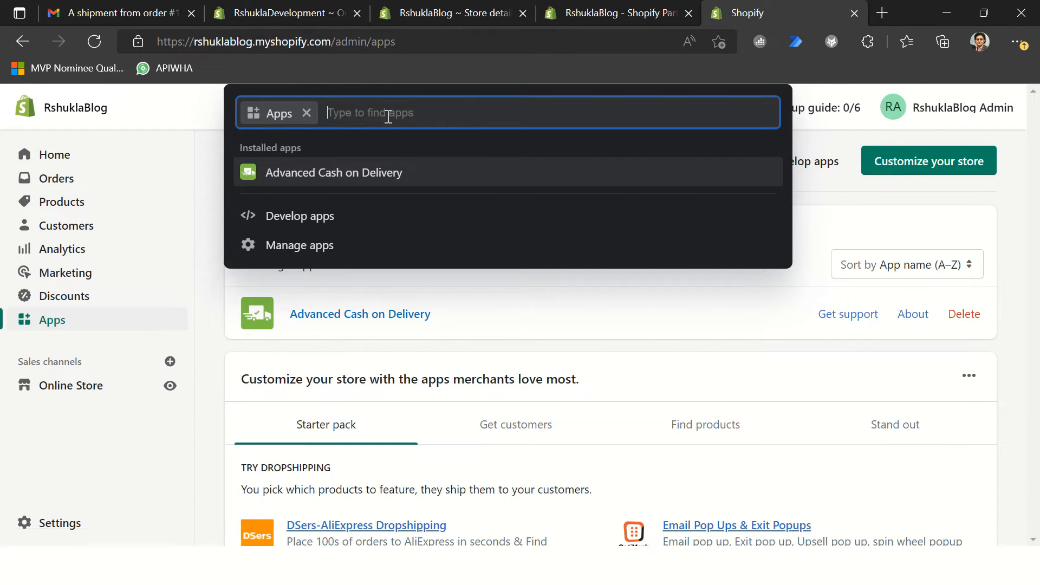
text(Business Central)
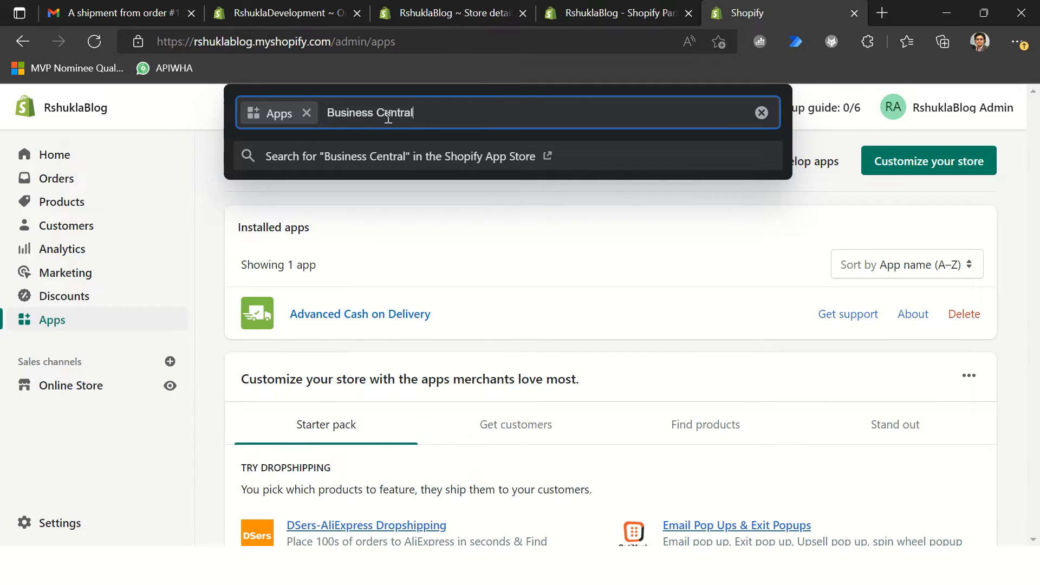
key(Return)
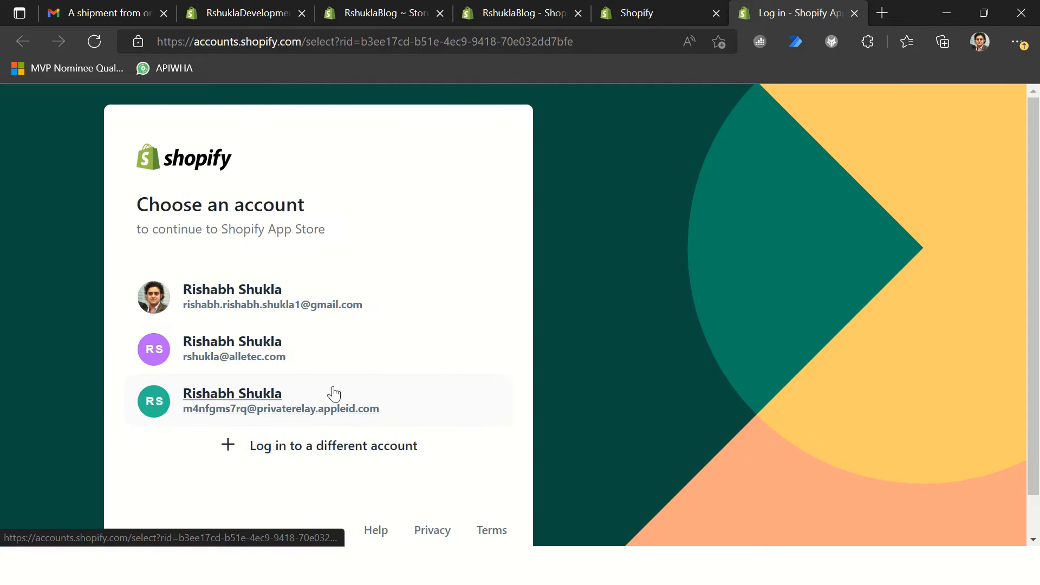
key(ctrl+w)
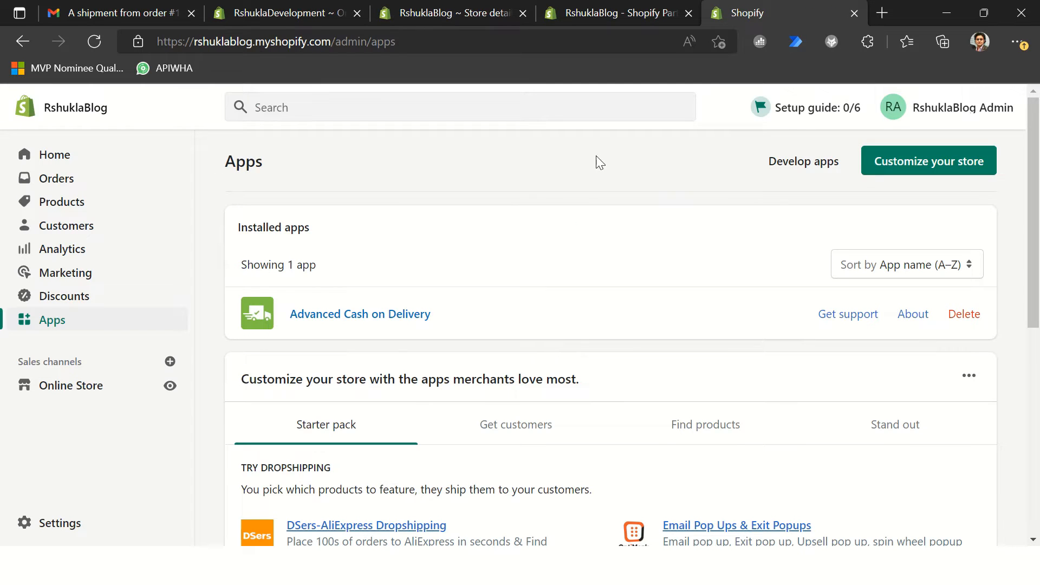
Step: Look at the App development page, return to Apps, and look through the recommended apps and custom app section
click(818, 162)
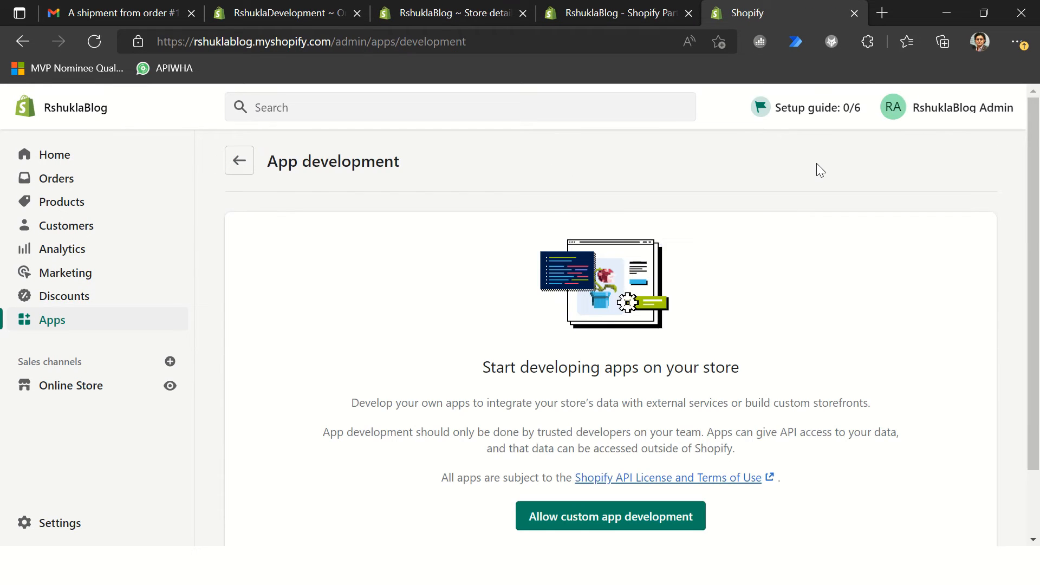
click(240, 161)
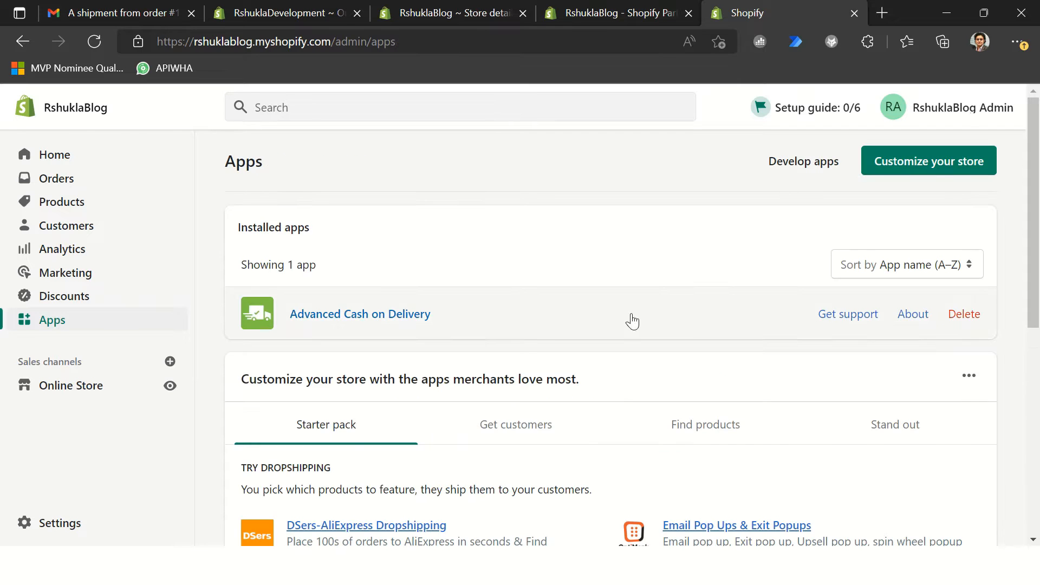
scroll(537, 332, down, 3)
scroll(537, 333, up, 3)
scroll(561, 251, down, 8)
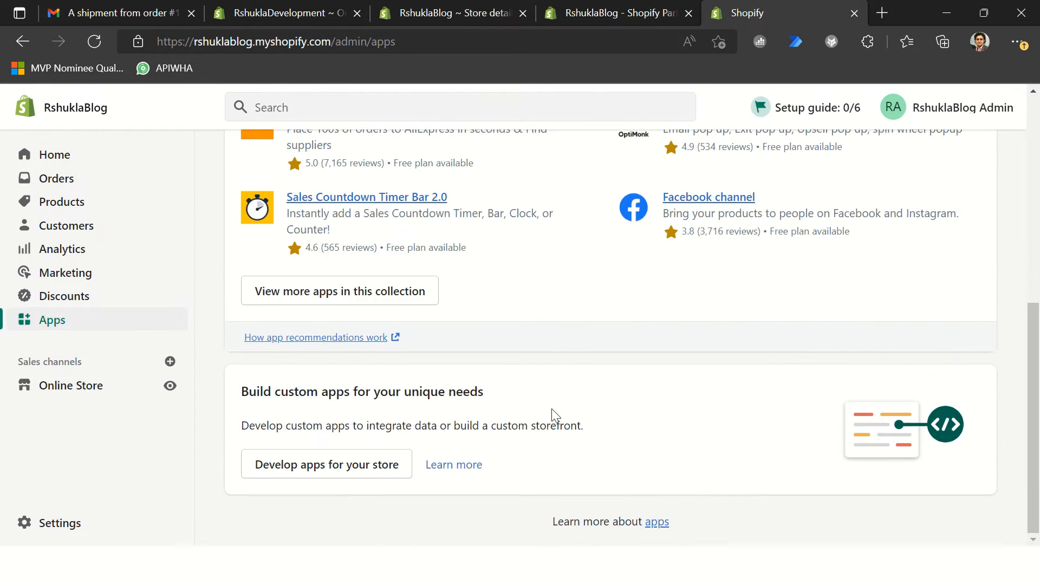
scroll(570, 386, up, 8)
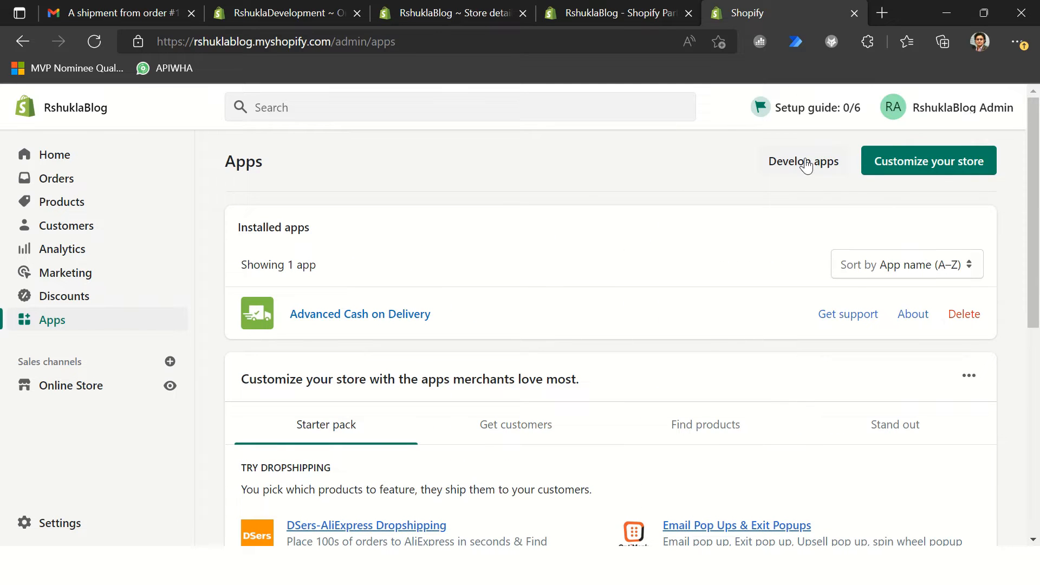
Step: Switch to the Get started with the Shopify connector article and read the prerequisites for Shopify and Business Central
key(alt+Tab)
key(alt+Tab)
key(alt+Tab)
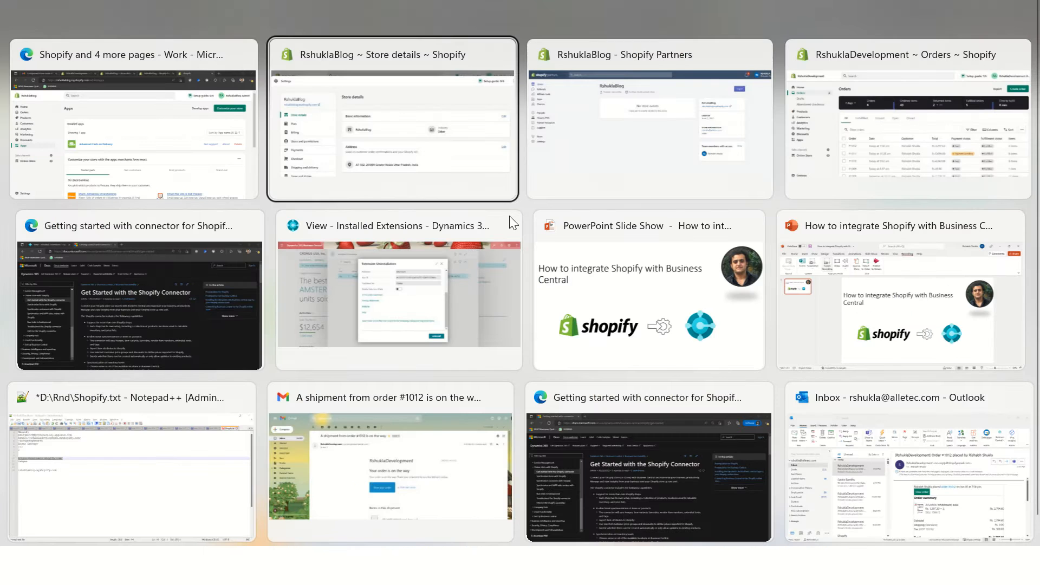
click(96, 301)
scroll(437, 344, down, 12)
scroll(486, 344, down, 1)
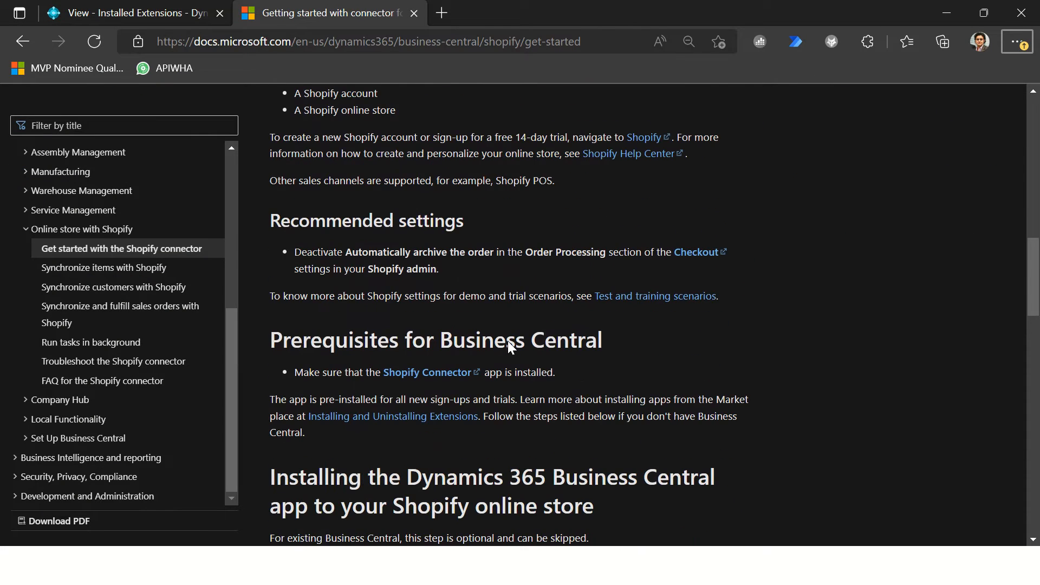
Step: Copy the Shopify AppStore link from the article's app installation section and open it in a new tab of the store's browser window
scroll(513, 362, down, 1)
scroll(532, 214, up, 2)
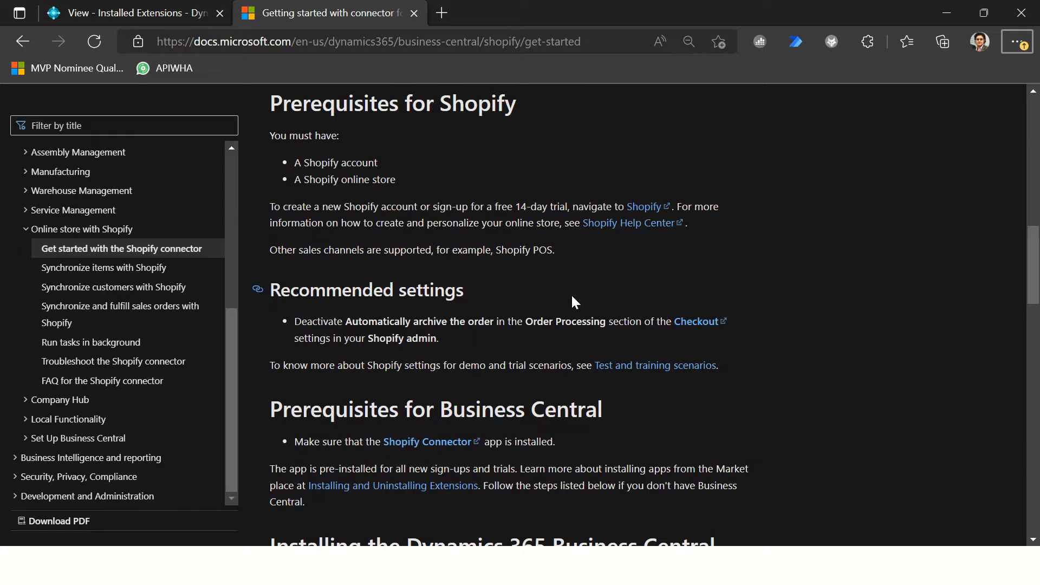
scroll(571, 293, down, 5)
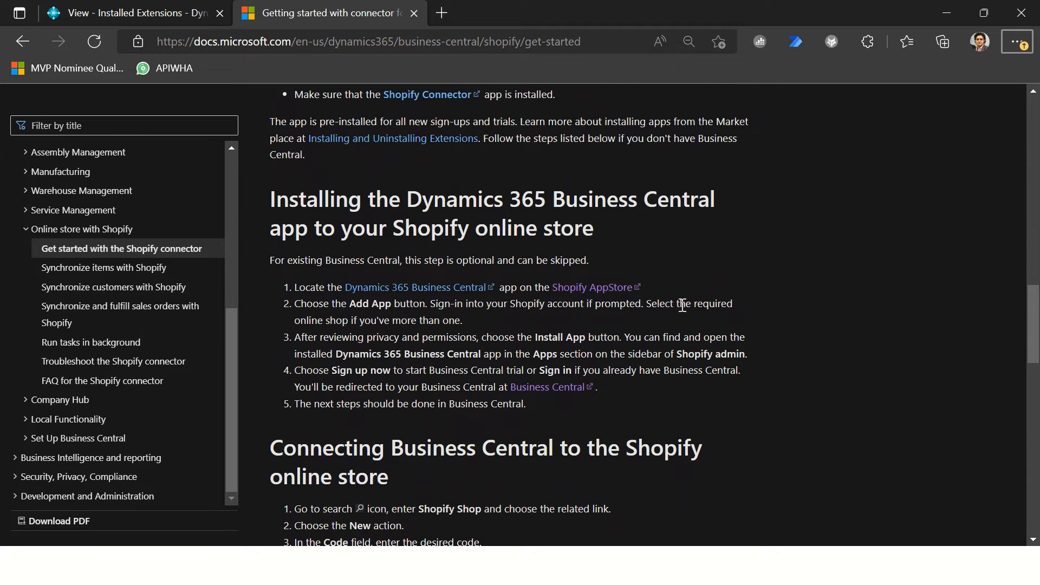
right_click(579, 290)
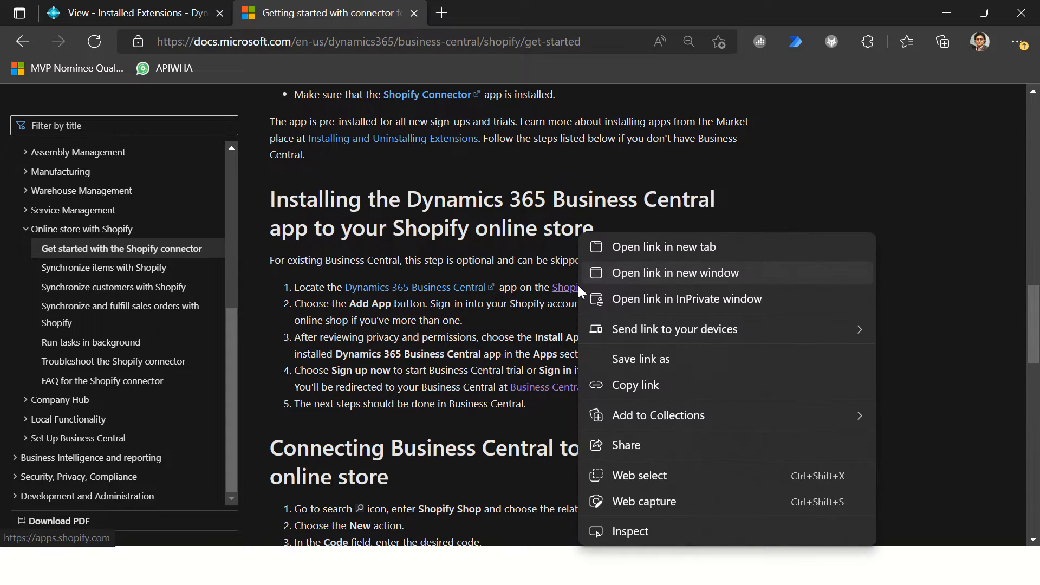
click(636, 383)
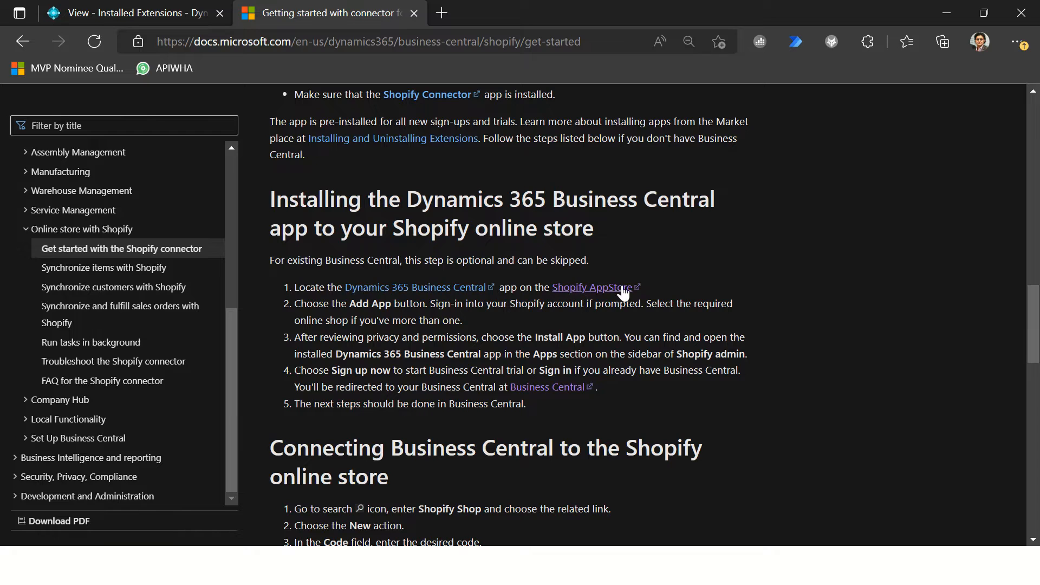
key(alt+Tab)
click(881, 13)
key(ctrl+v)
key(Return)
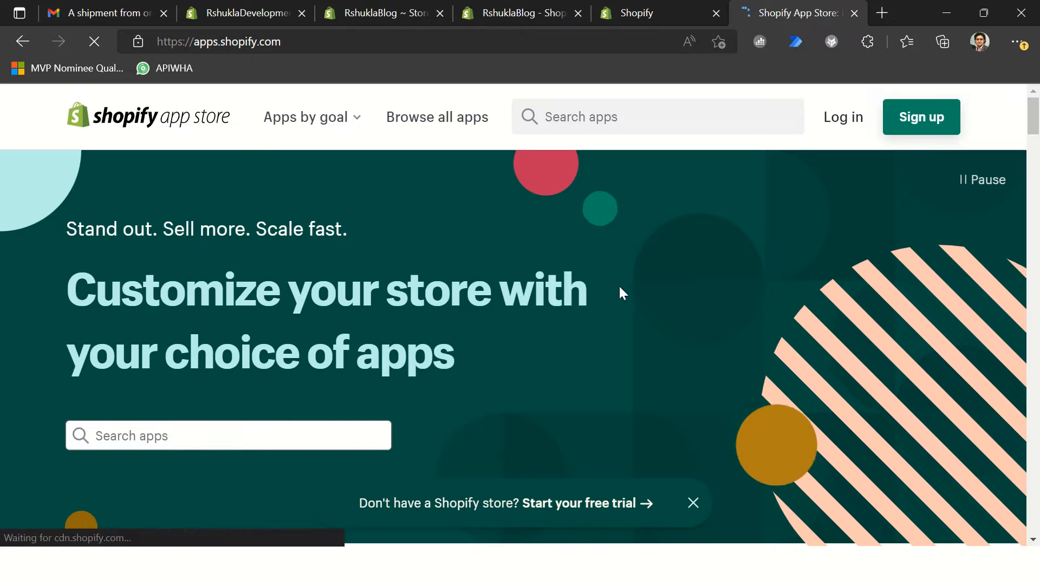
click(820, 138)
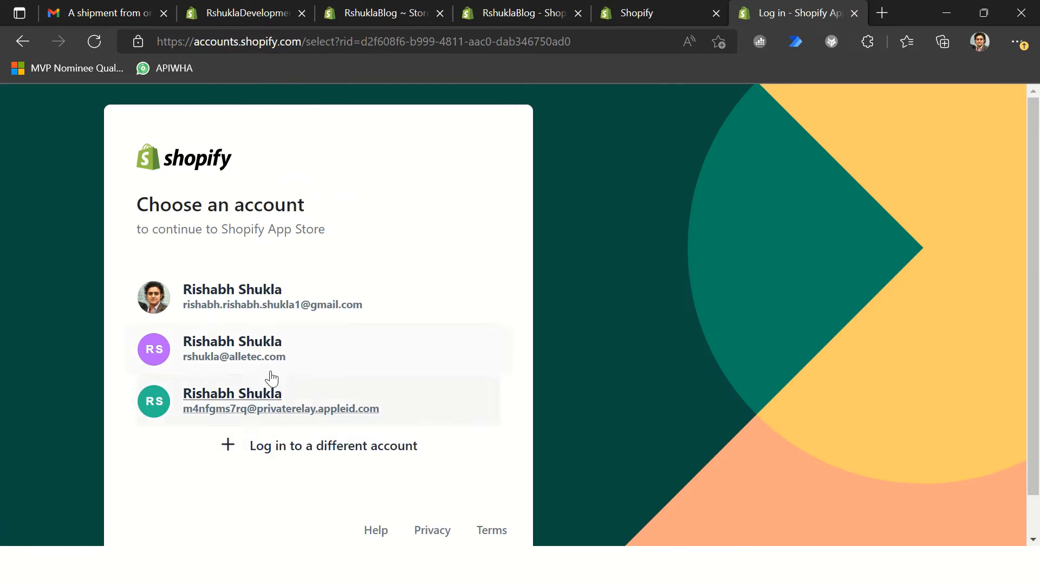
click(366, 360)
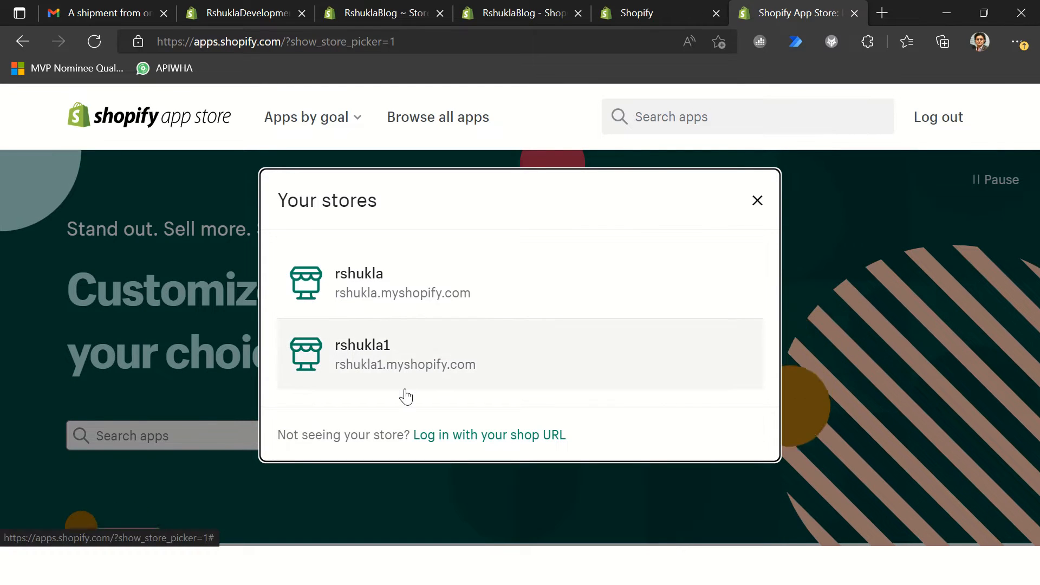
click(757, 202)
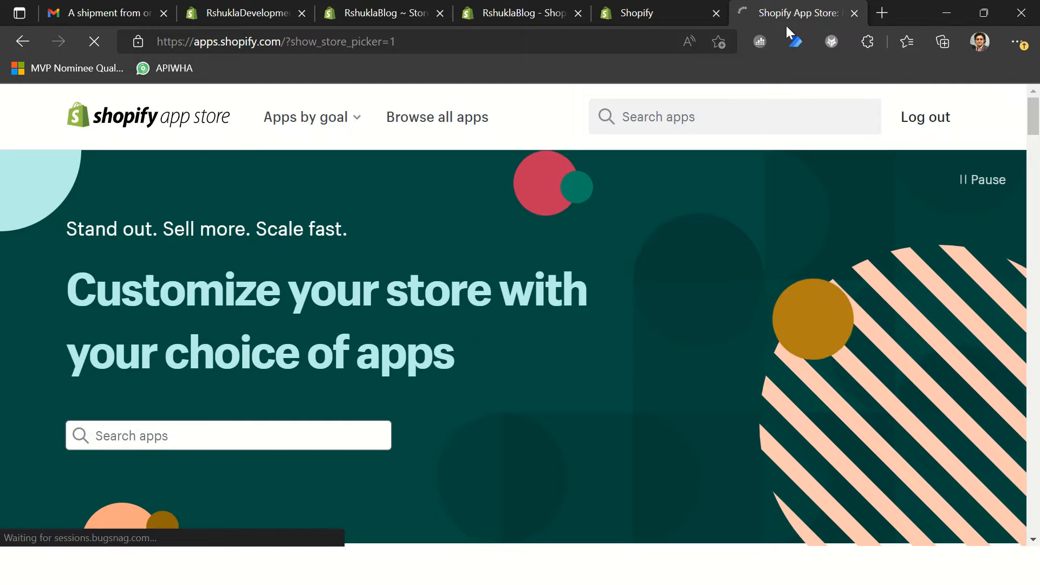
click(854, 13)
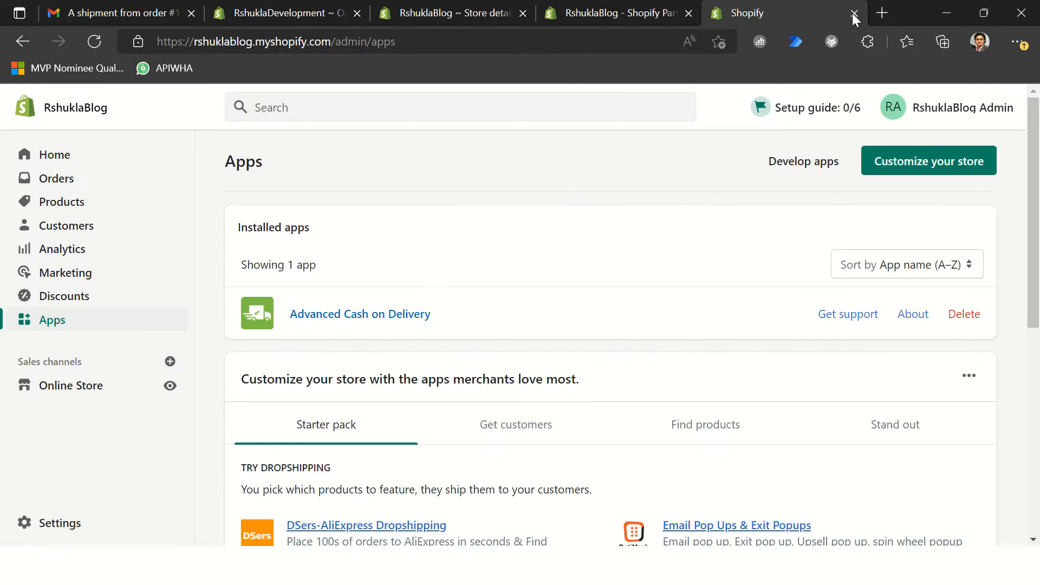
Step: Reopen the Shopify App Store in a new tab and log in through the developer login with the private relay account
key(ctrl+t)
key(ctrl+v)
click(388, 72)
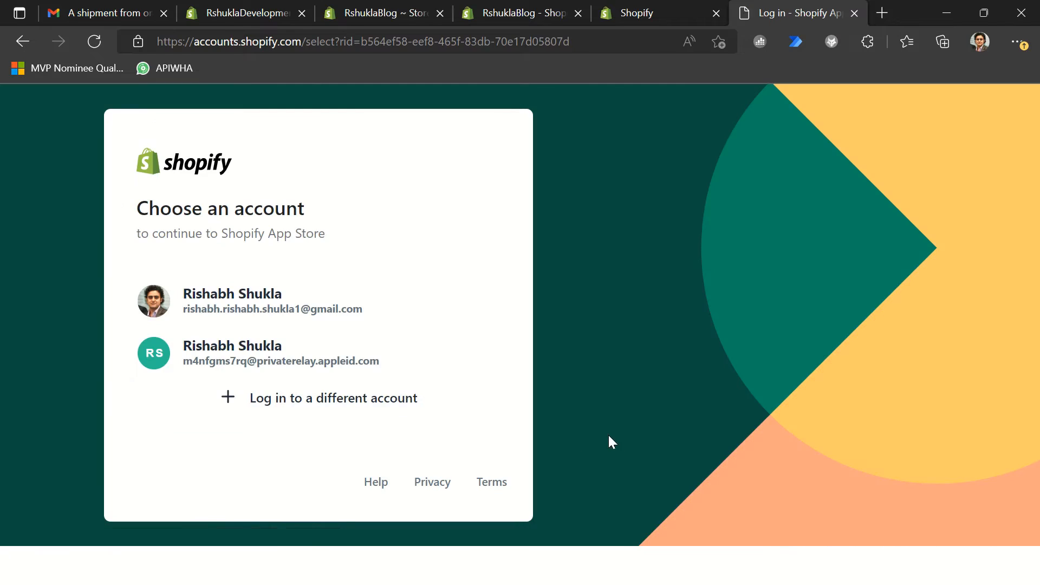
click(431, 360)
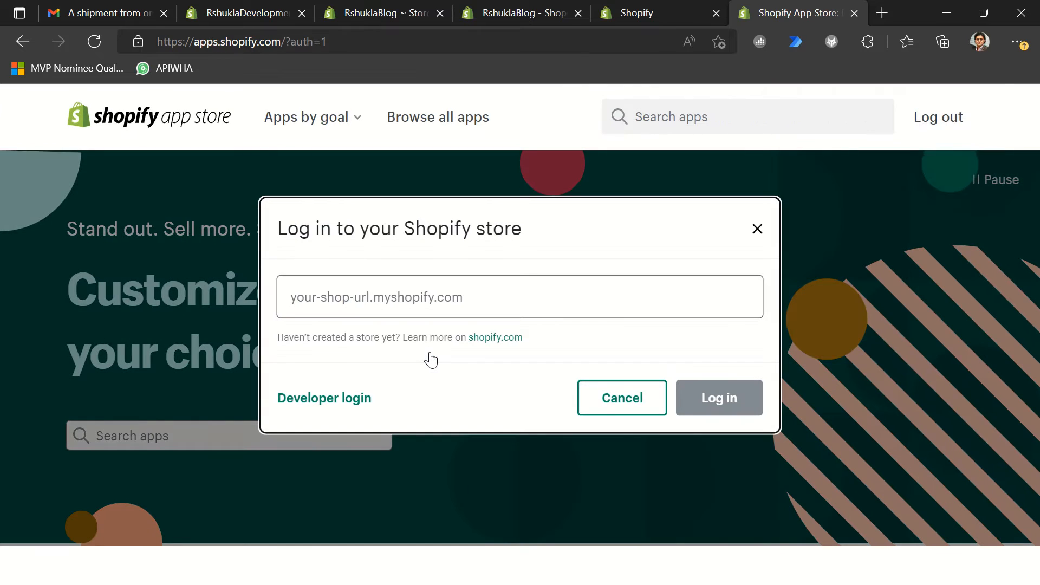
click(343, 398)
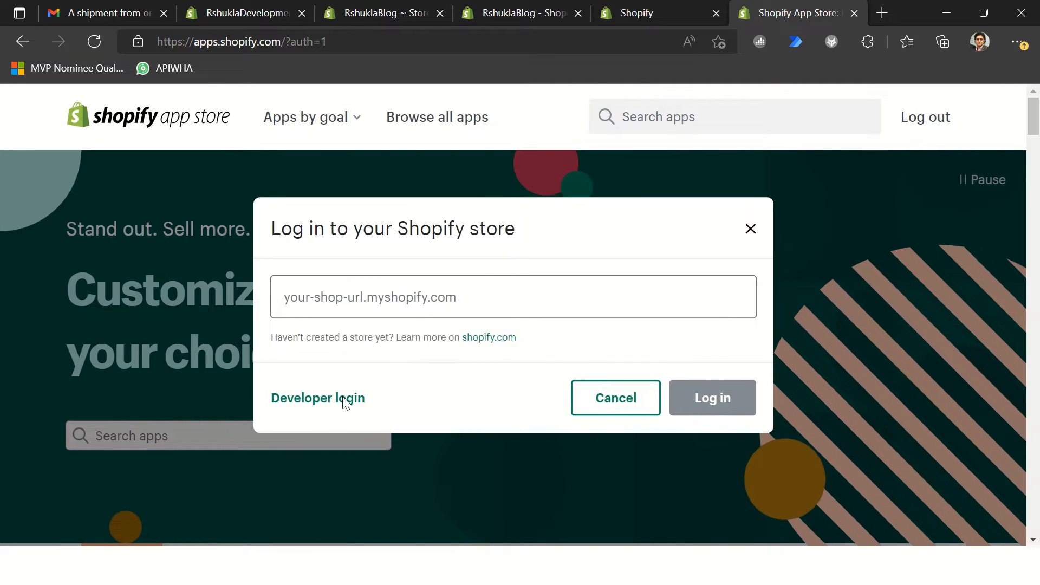
click(332, 402)
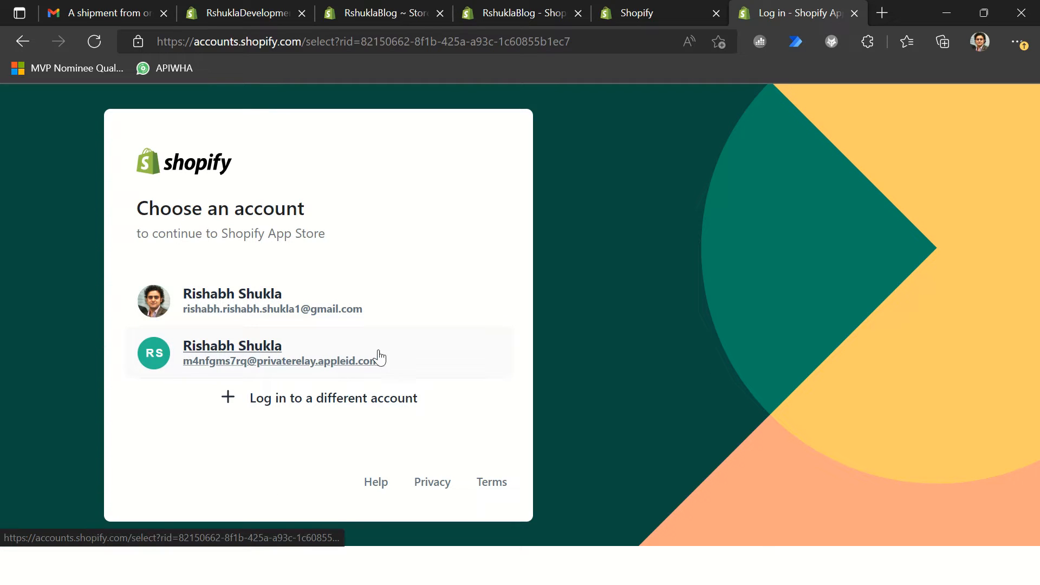
click(415, 355)
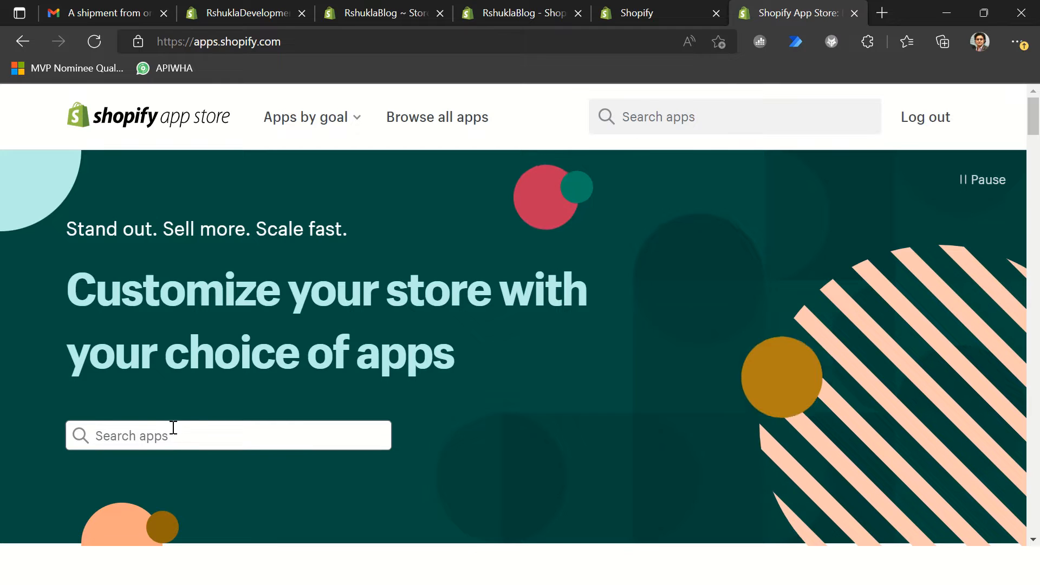
Step: Search the App Store for "business central", open the Dynamics 365 Business Central listing and start adding the app
click(698, 117)
text(bu)
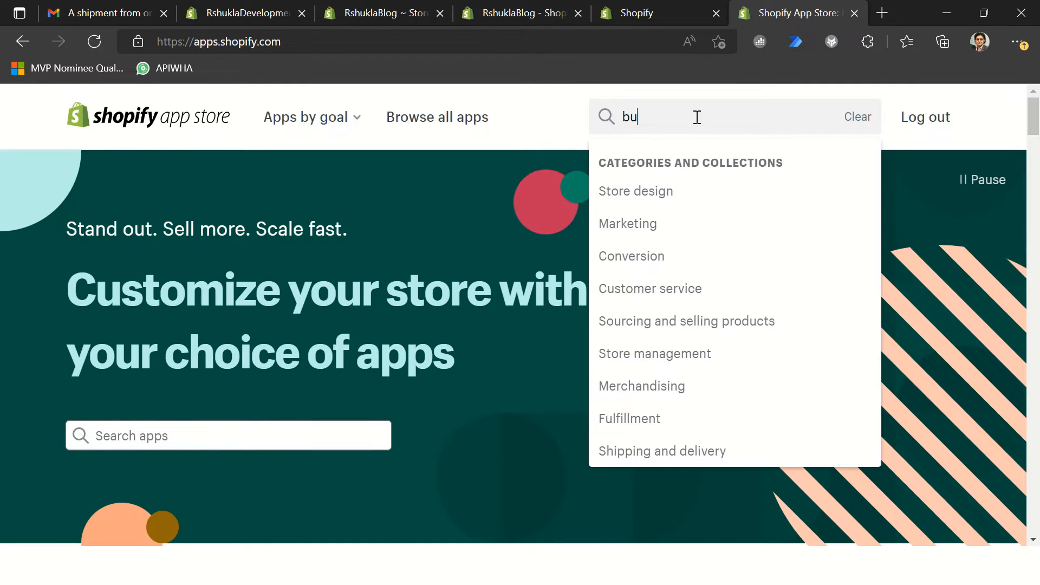
text(siness central)
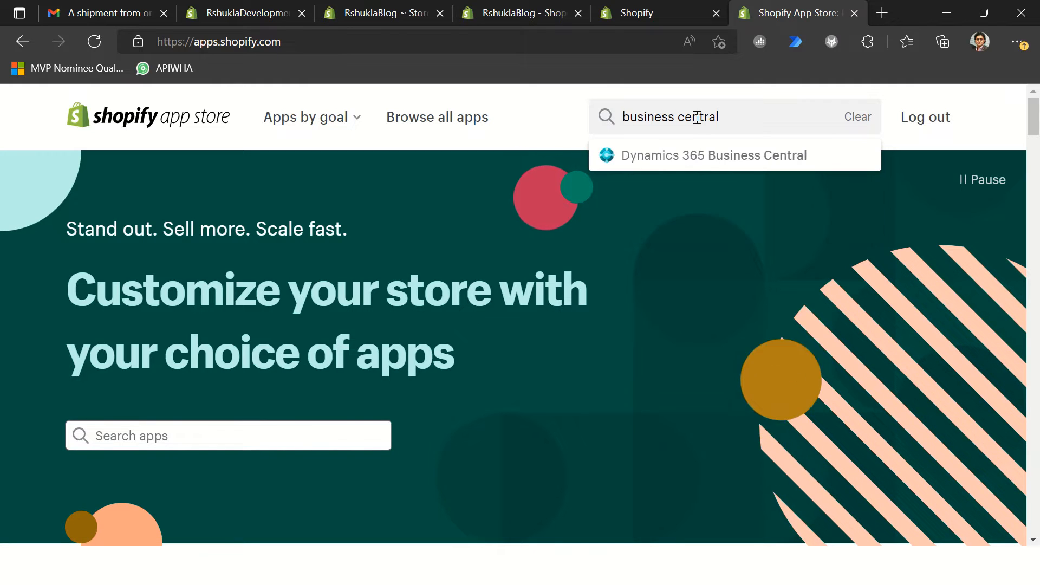
click(702, 162)
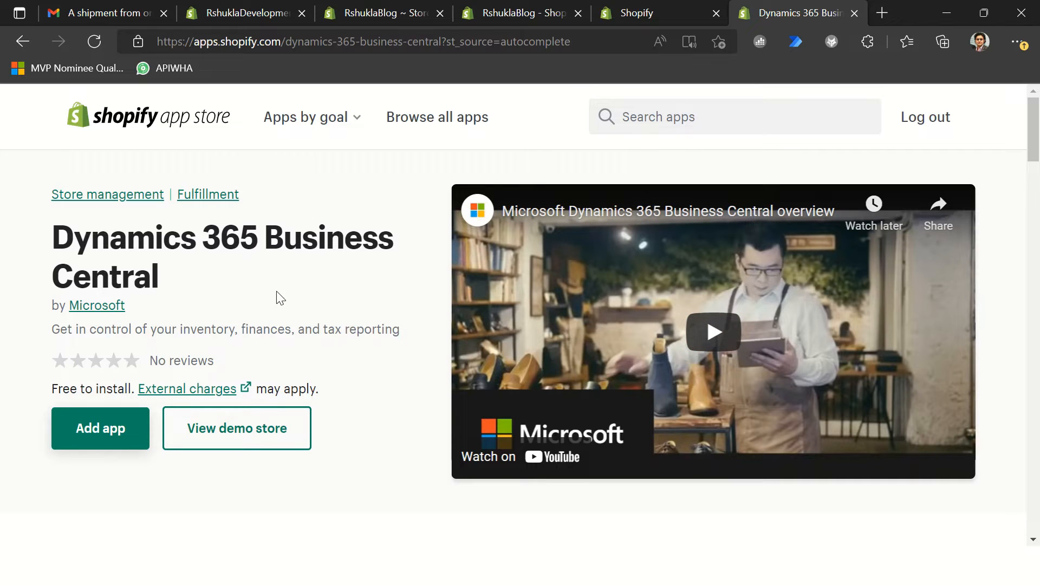
click(114, 412)
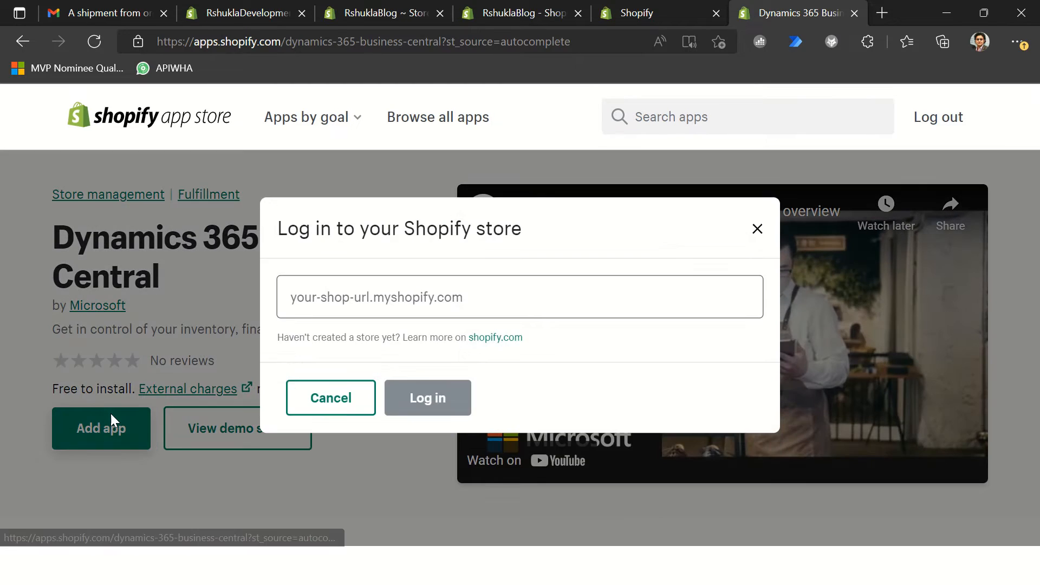
Step: Find the blog store's URL in its admin Home page and copy the myshopify.com part of the address
click(350, 304)
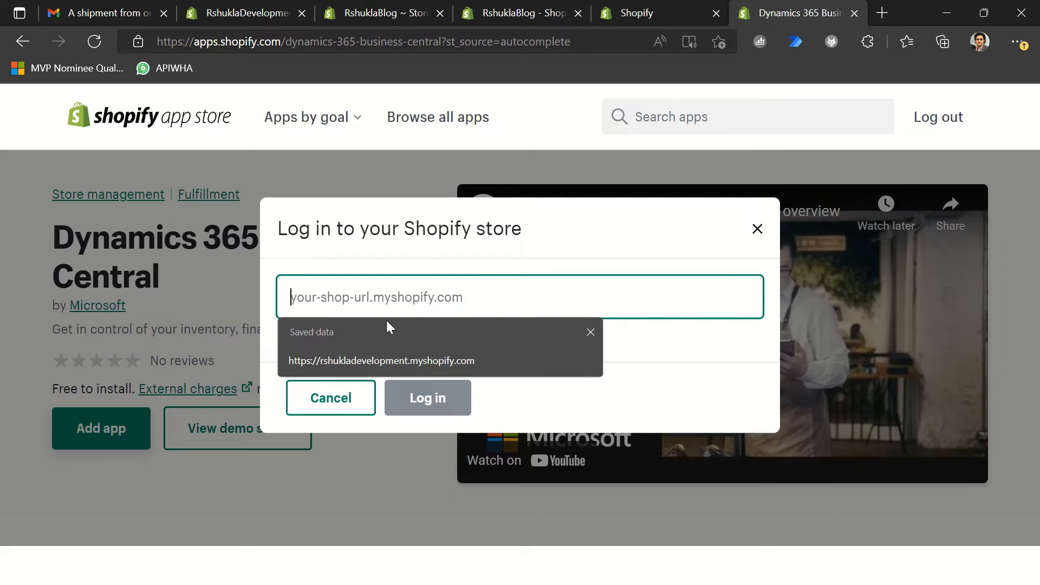
click(690, 16)
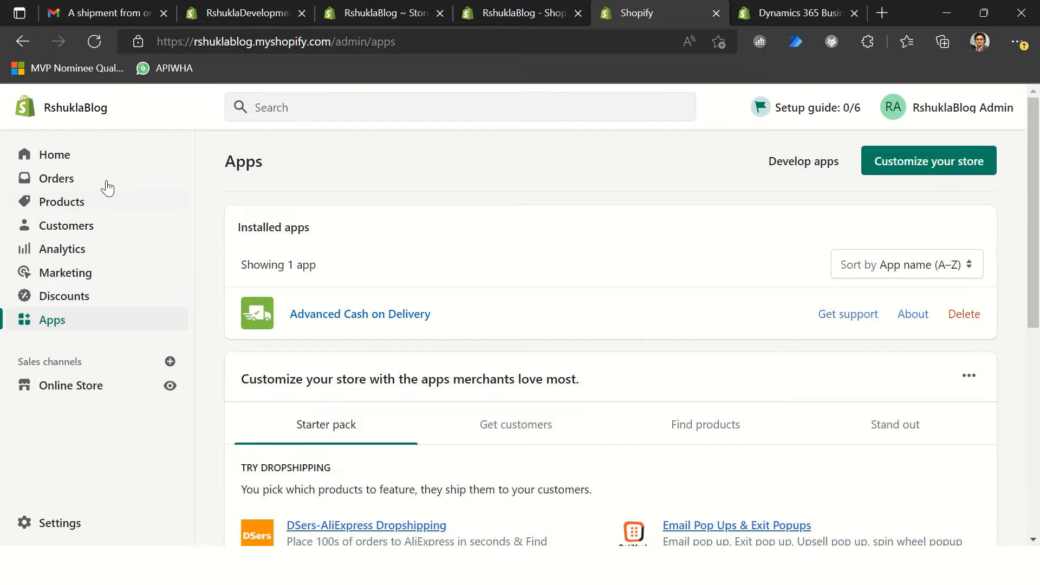
scroll(106, 187, down, 2)
scroll(103, 193, up, 2)
click(51, 155)
scroll(539, 247, down, 10)
scroll(623, 314, down, 5)
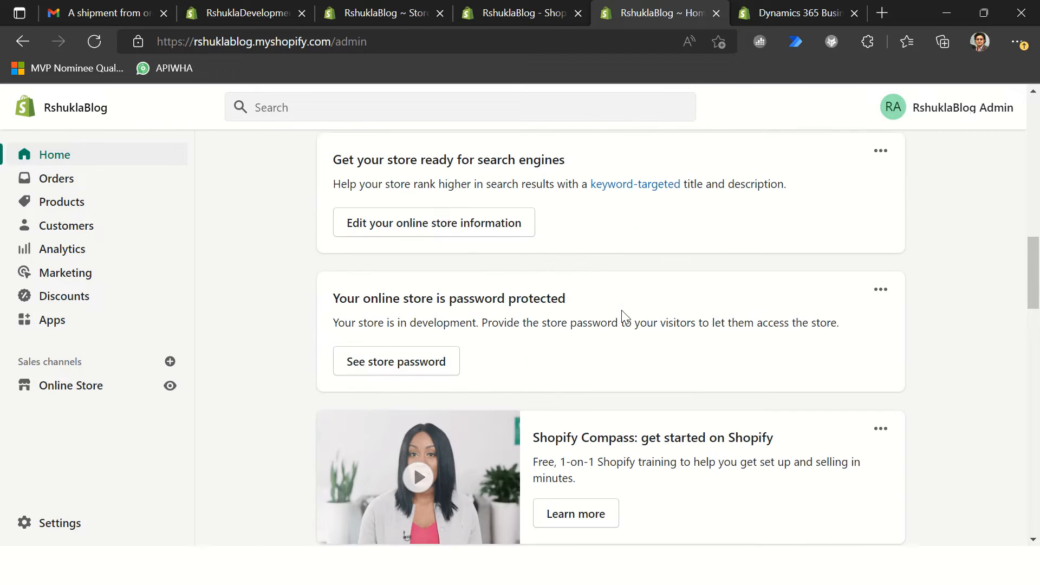
scroll(657, 323, up, 10)
click(337, 48)
click(331, 42)
drag(331, 42, 140, 40)
key(ctrl+c)
Step: Log in with the copied store URL, then add and install the Dynamics 365 Business Central app on the blog store
click(797, 13)
key(ctrl+v)
text(/)
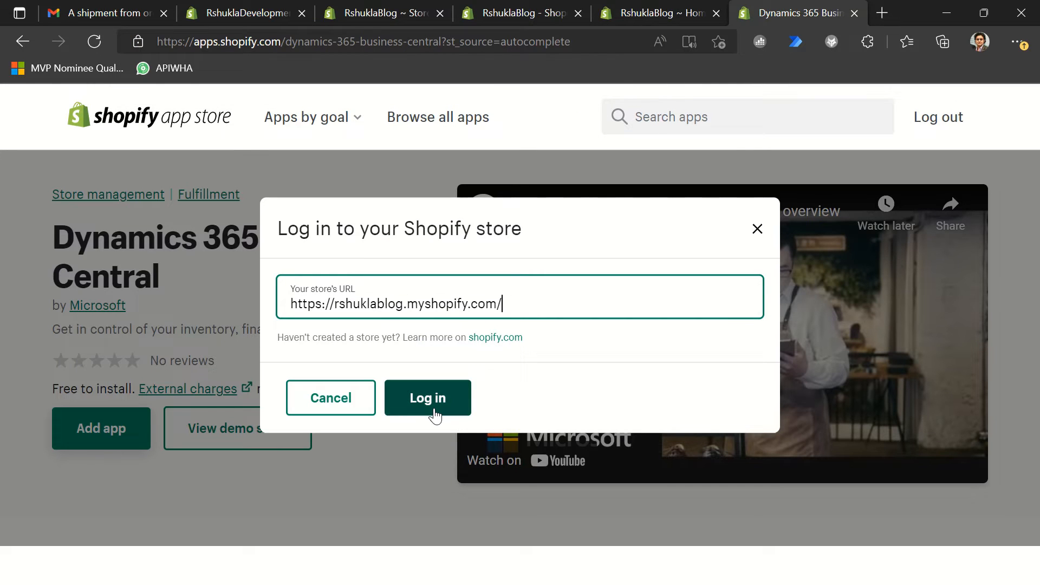
click(435, 411)
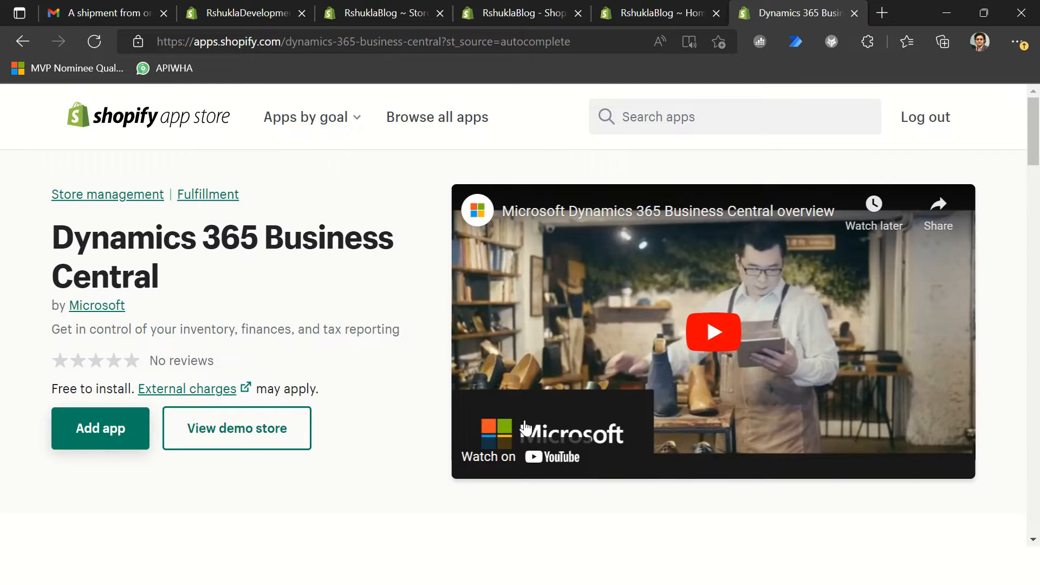
click(110, 433)
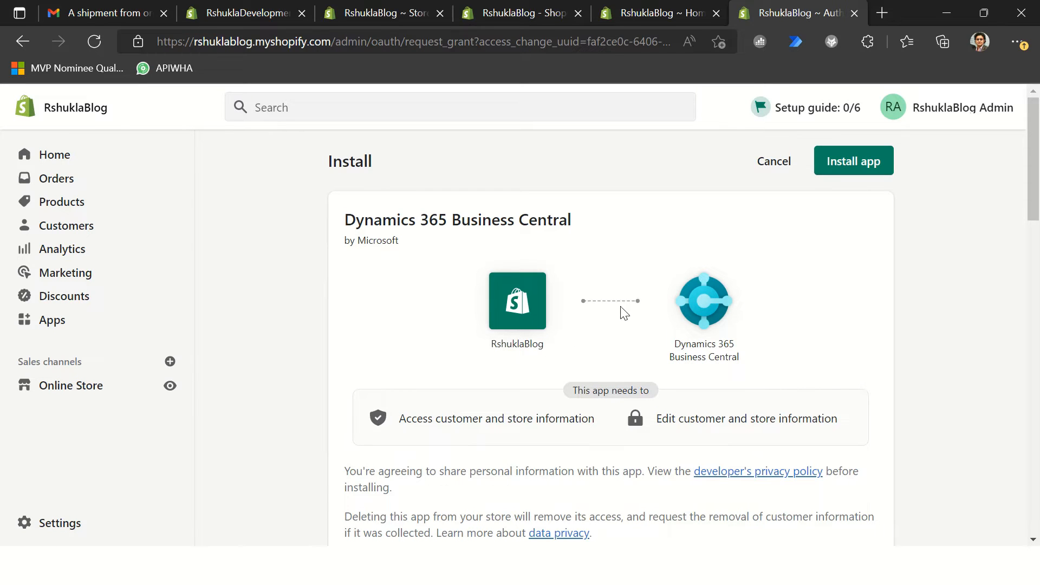
click(859, 165)
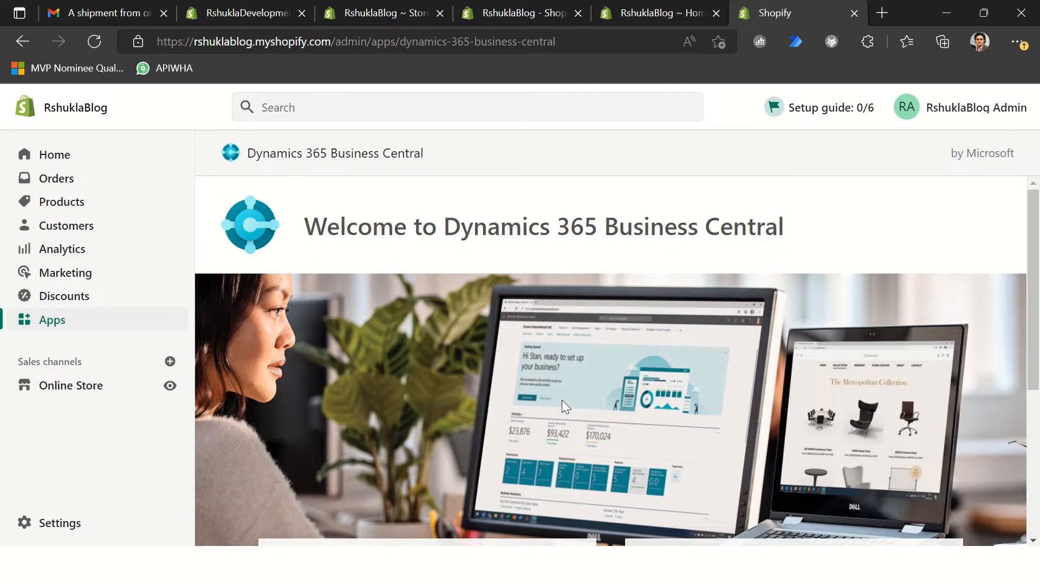
Step: Sign in to the existing Business Central from the app's welcome page, check the role center and account, and close it
scroll(564, 405, down, 5)
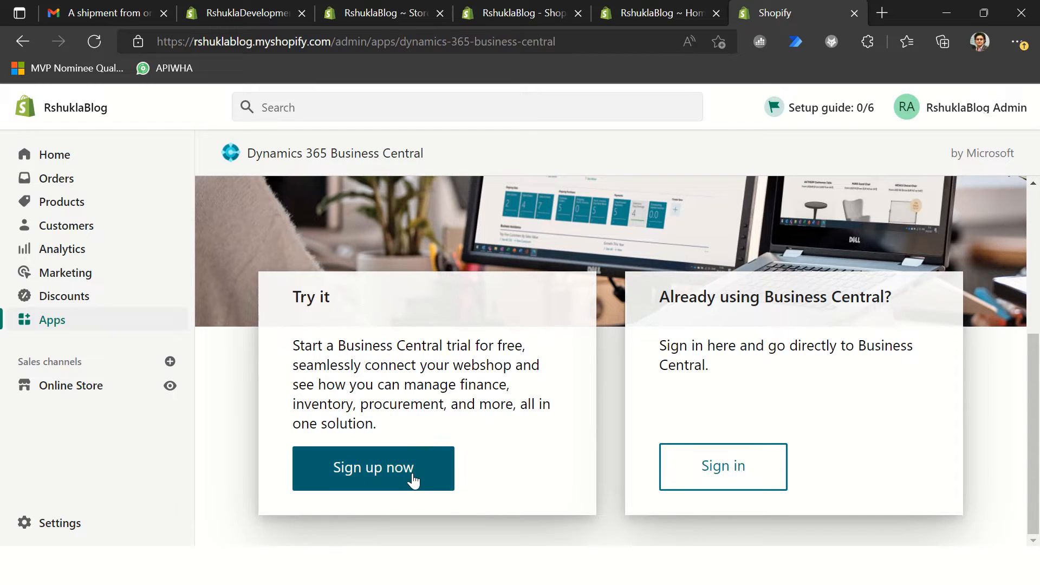
click(746, 484)
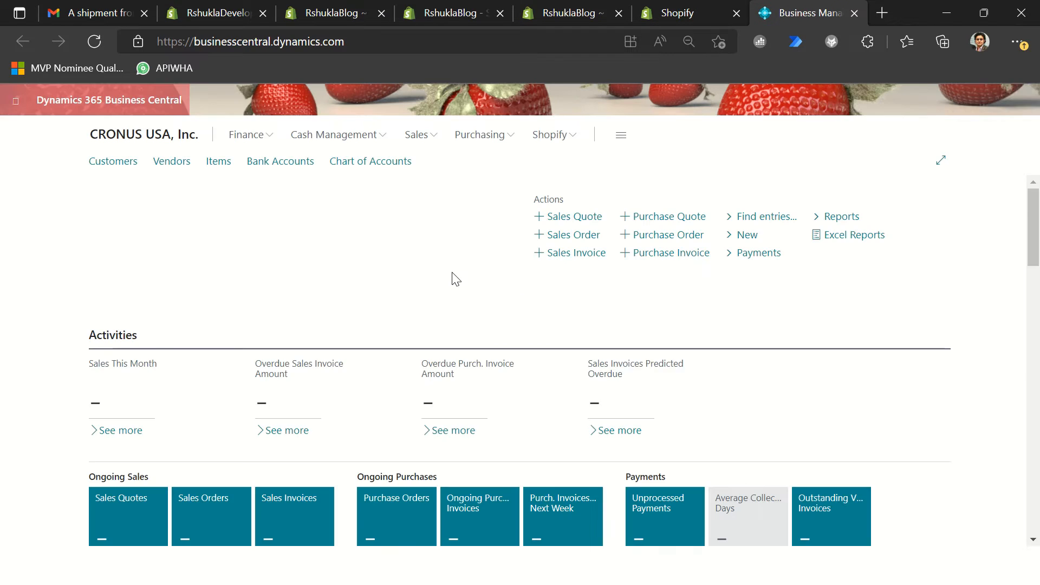
click(1021, 108)
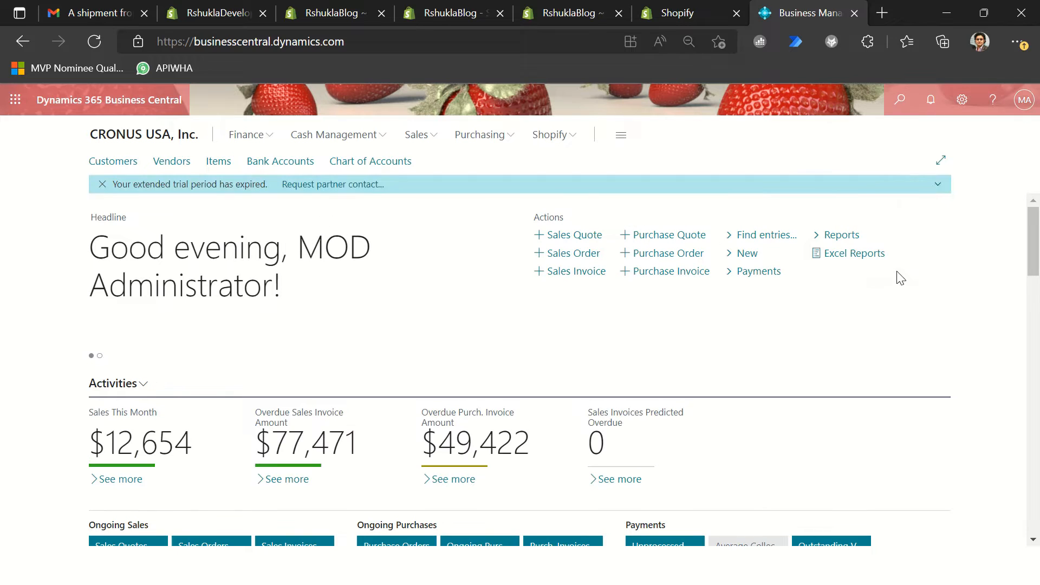
click(1029, 102)
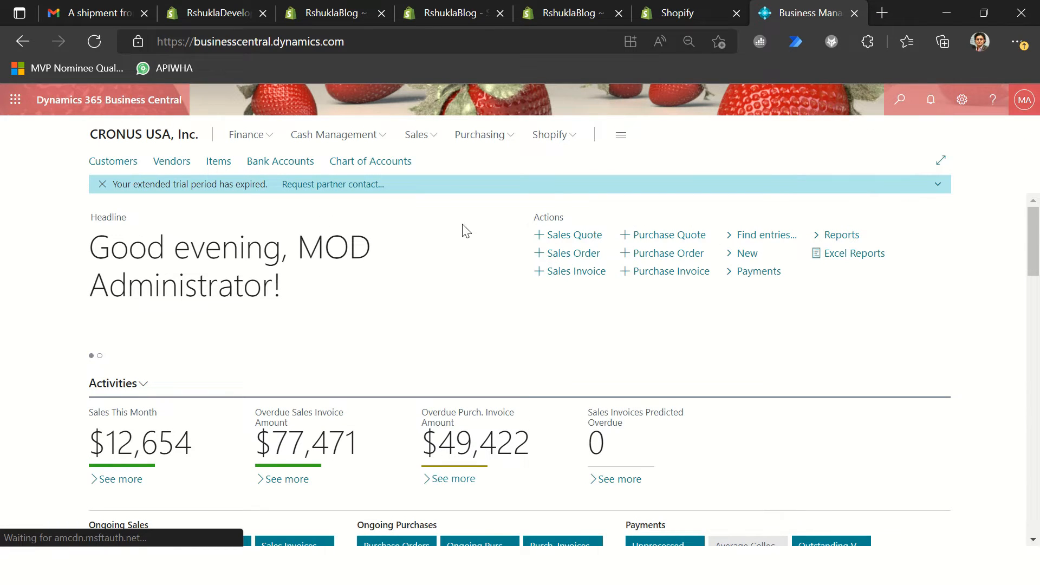
click(854, 13)
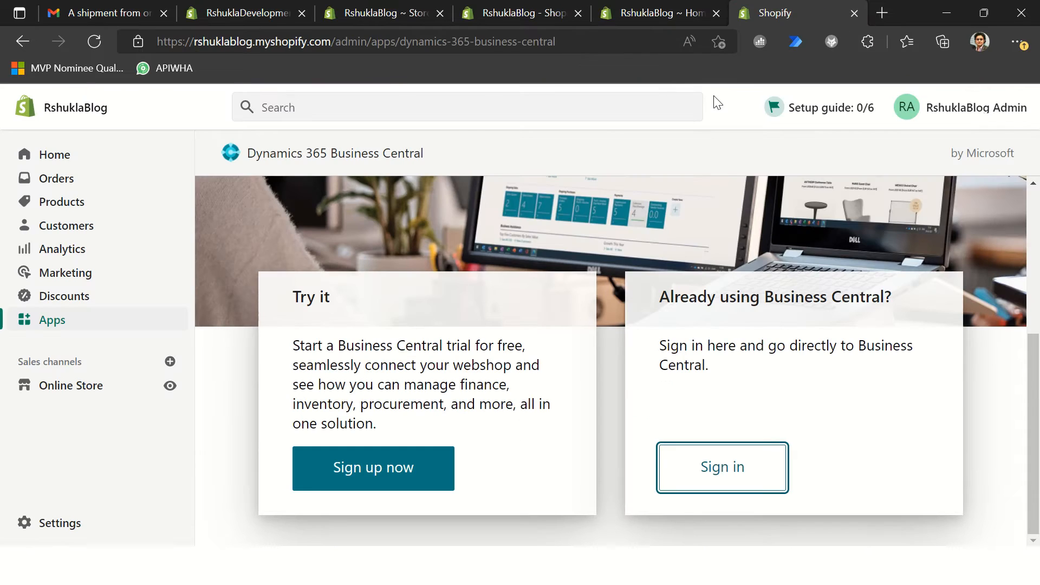
Step: Reload the store's Apps page to check the installed apps, and look through the setup tasks on the Home page
click(668, 17)
click(42, 328)
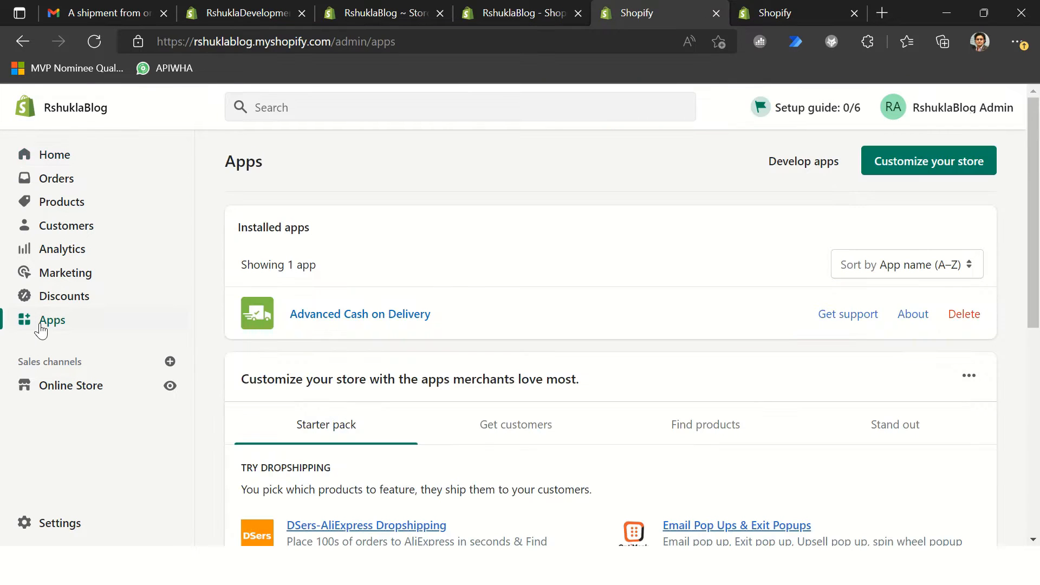
click(334, 47)
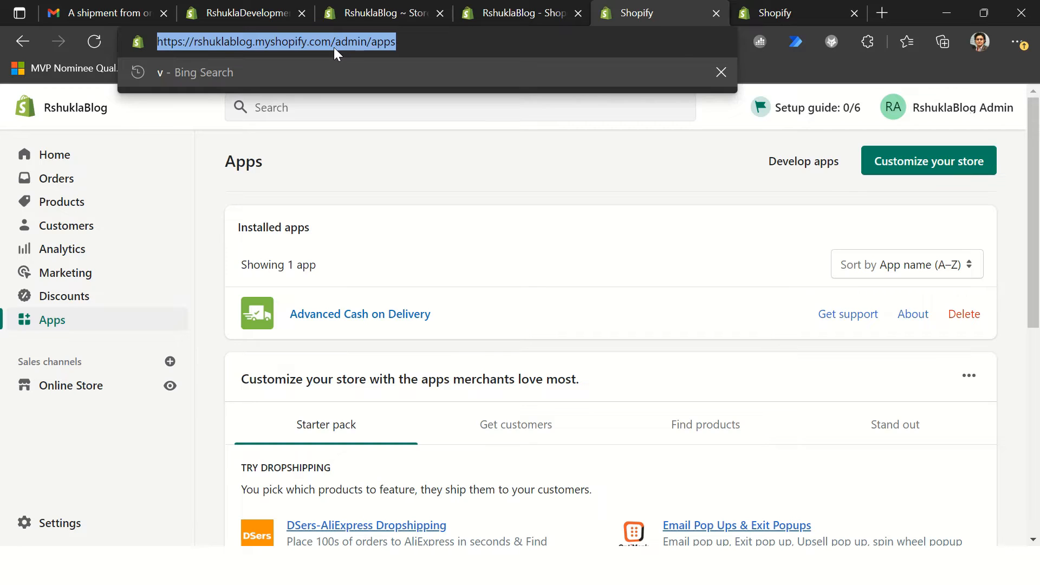
key(Return)
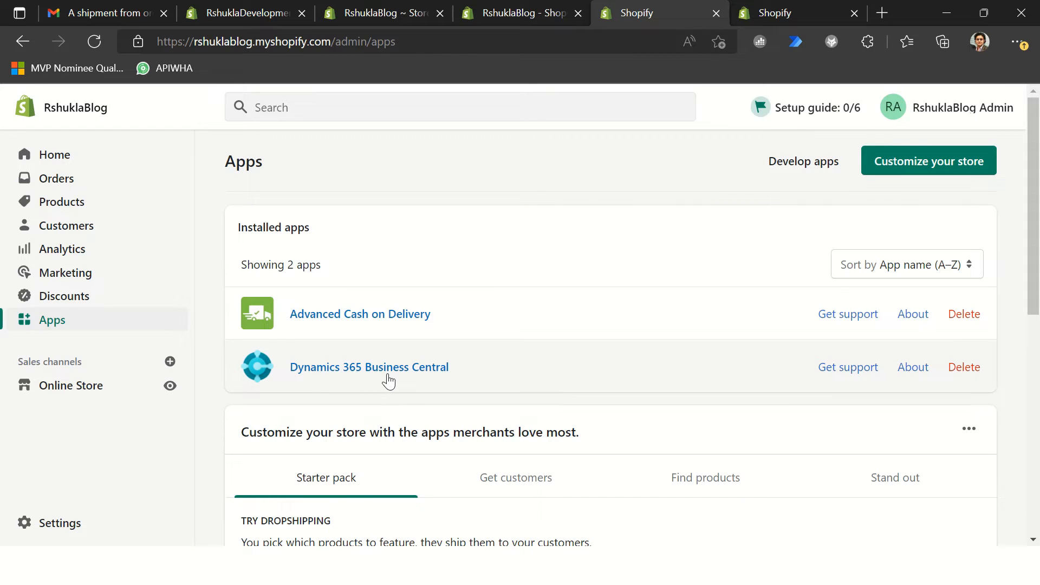
click(32, 156)
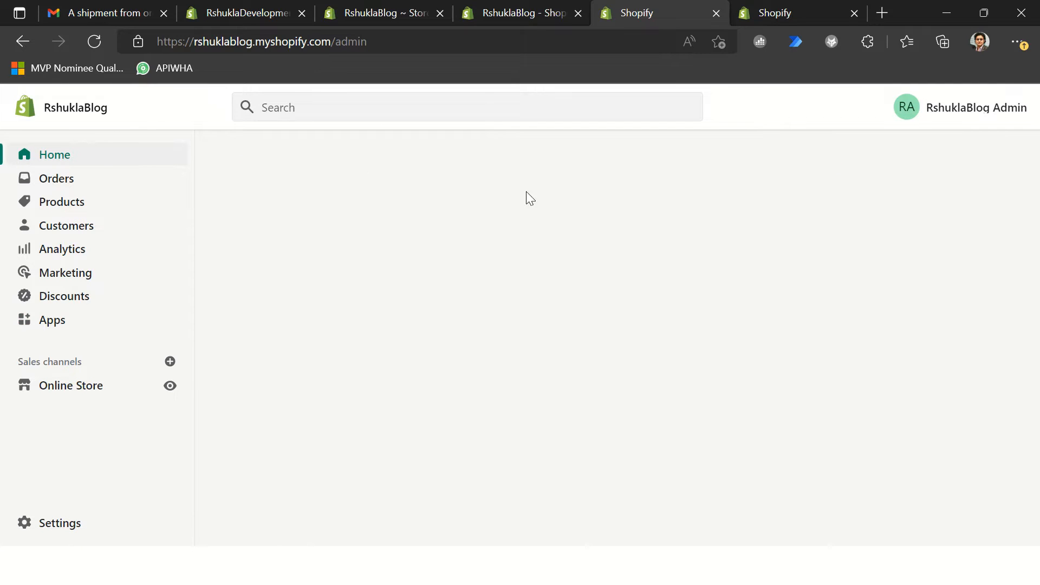
scroll(255, 330, down, 5)
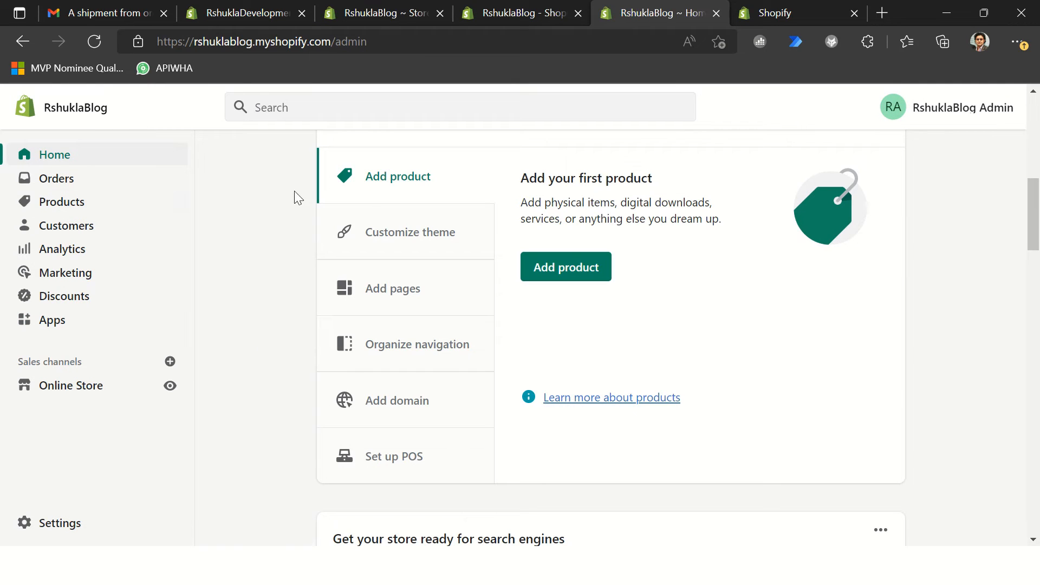
Step: Open the blog store's payment settings and look through the payment providers, supported payment methods and payment capture options
click(57, 529)
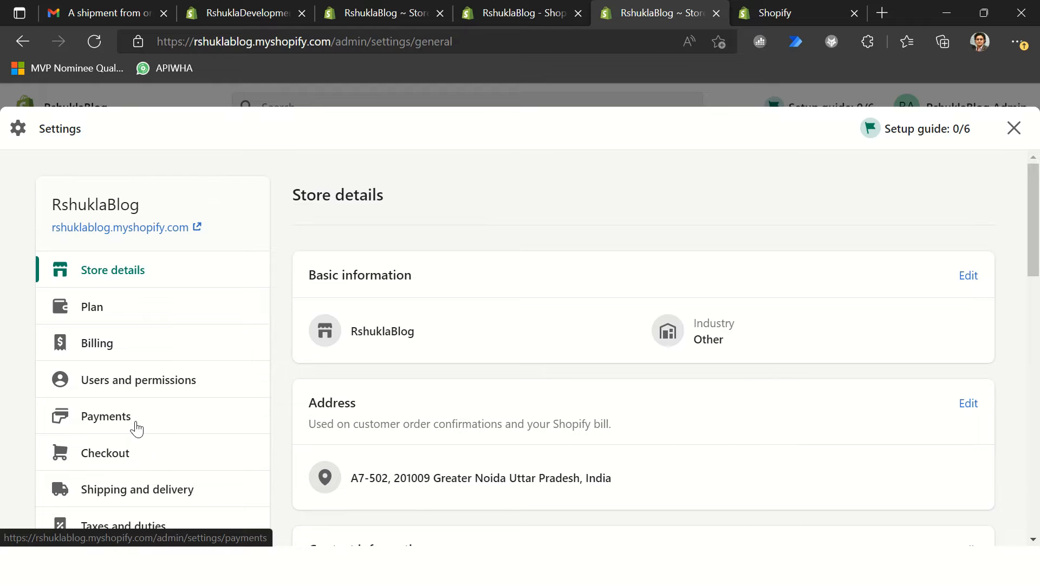
click(136, 428)
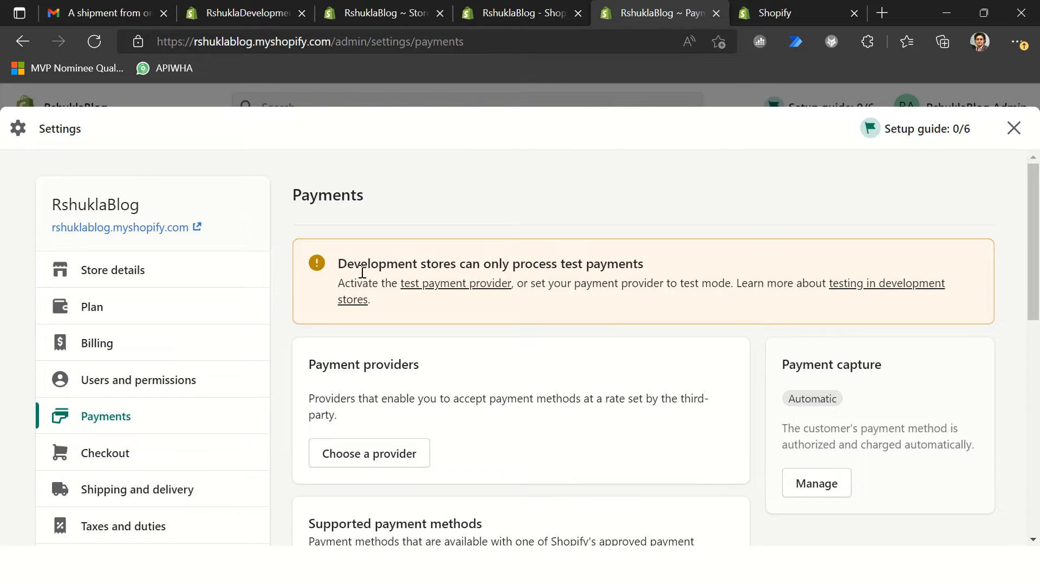
scroll(474, 348, down, 5)
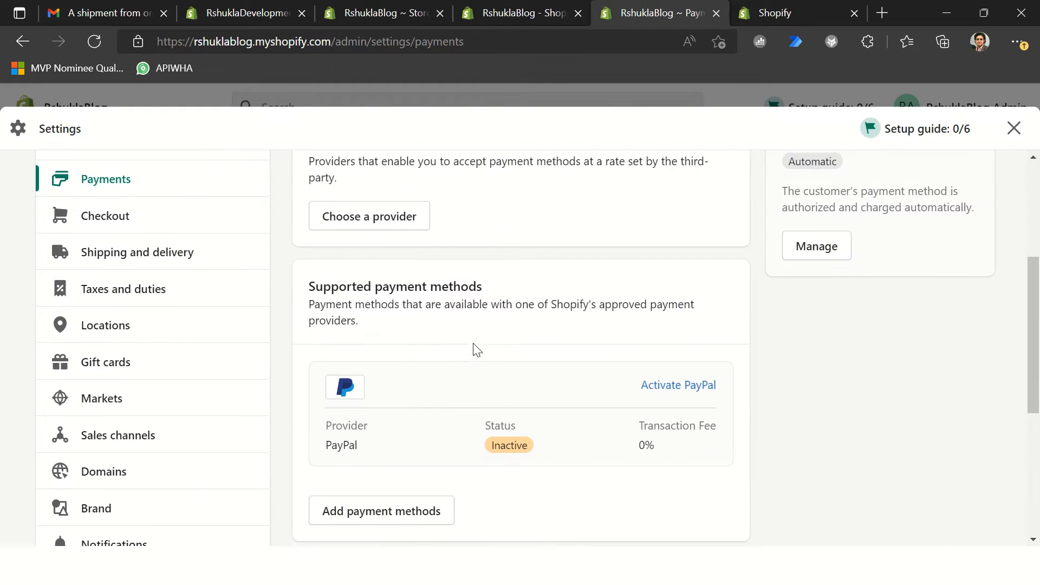
scroll(443, 425, down, 5)
scroll(464, 388, up, 6)
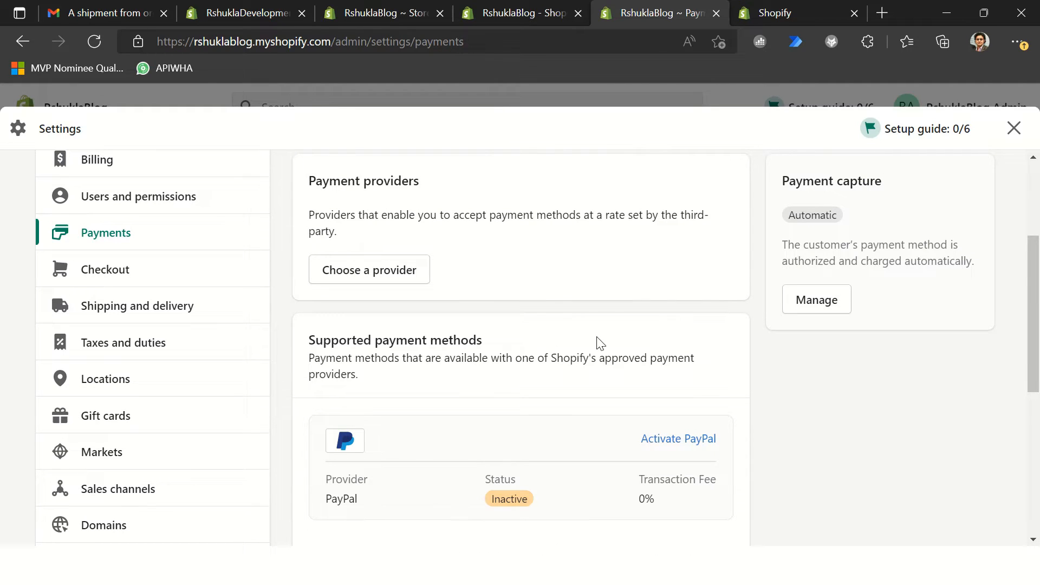
scroll(671, 342, down, 1)
scroll(670, 340, up, 4)
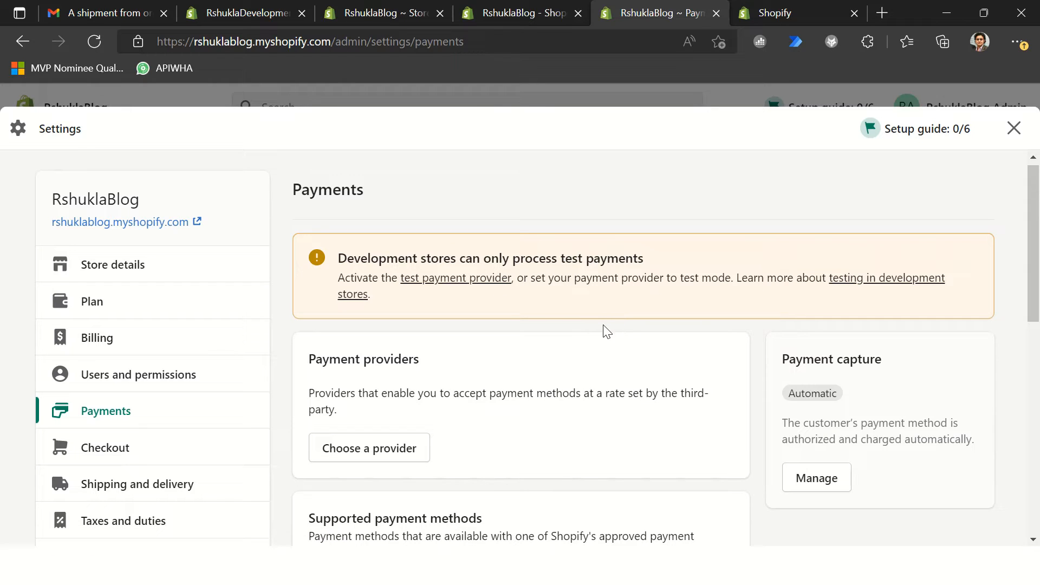
Step: Open the test payment provider from the development store notice and activate the (for testing) Bogus Gateway
click(454, 285)
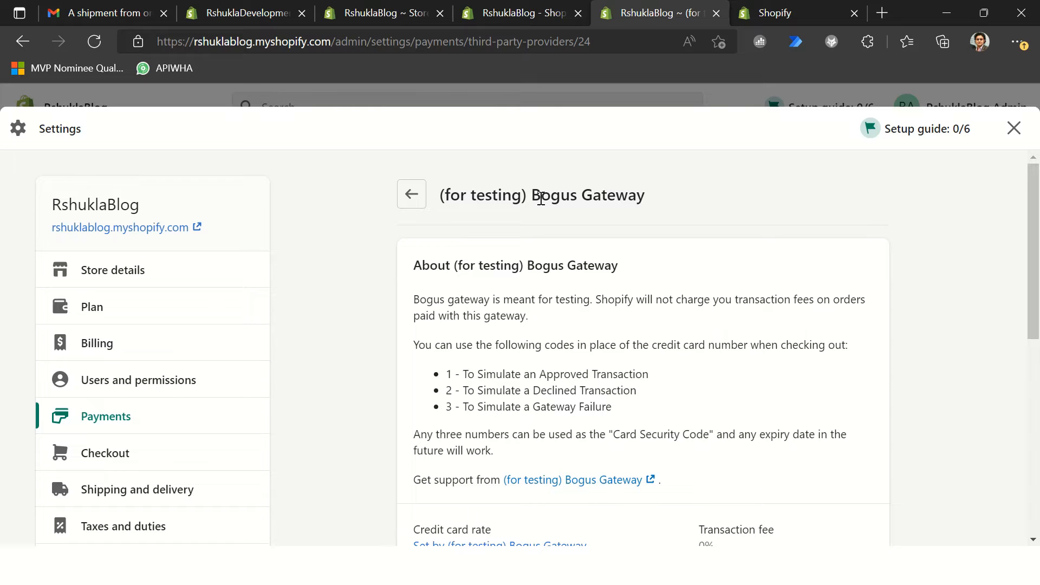
scroll(574, 389, down, 3)
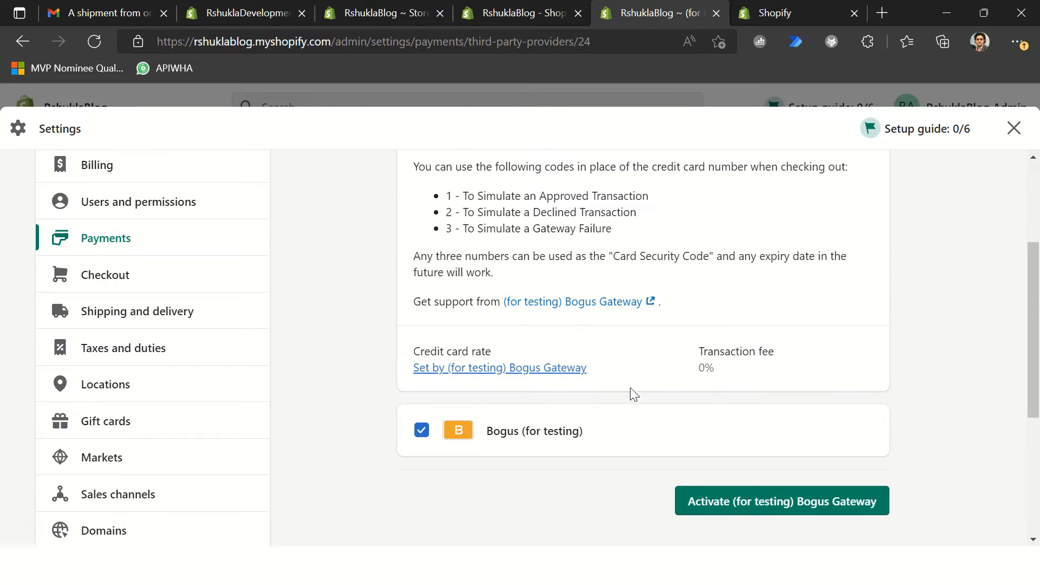
scroll(770, 263, up, 2)
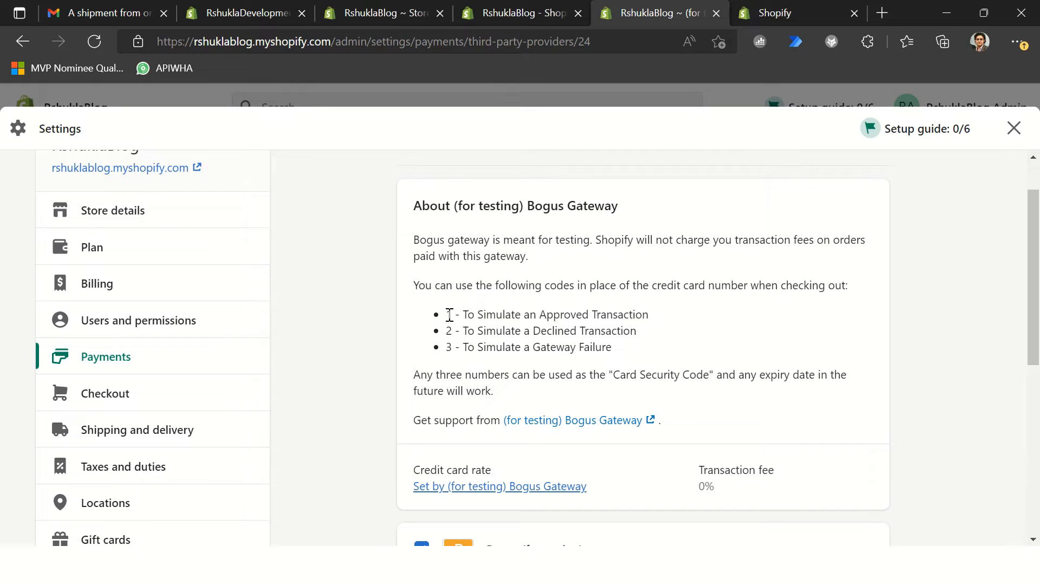
scroll(530, 308, down, 3)
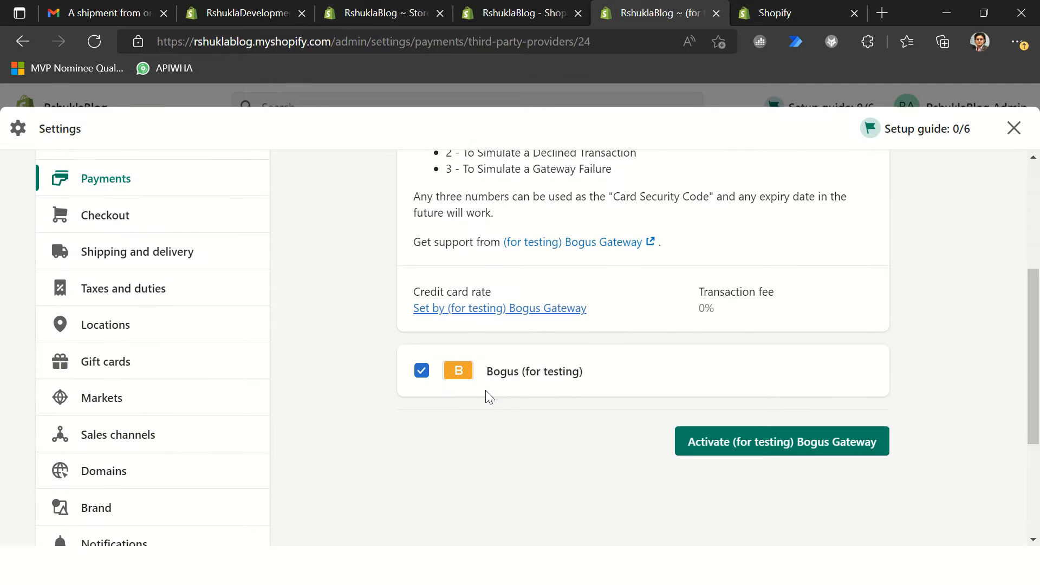
click(770, 441)
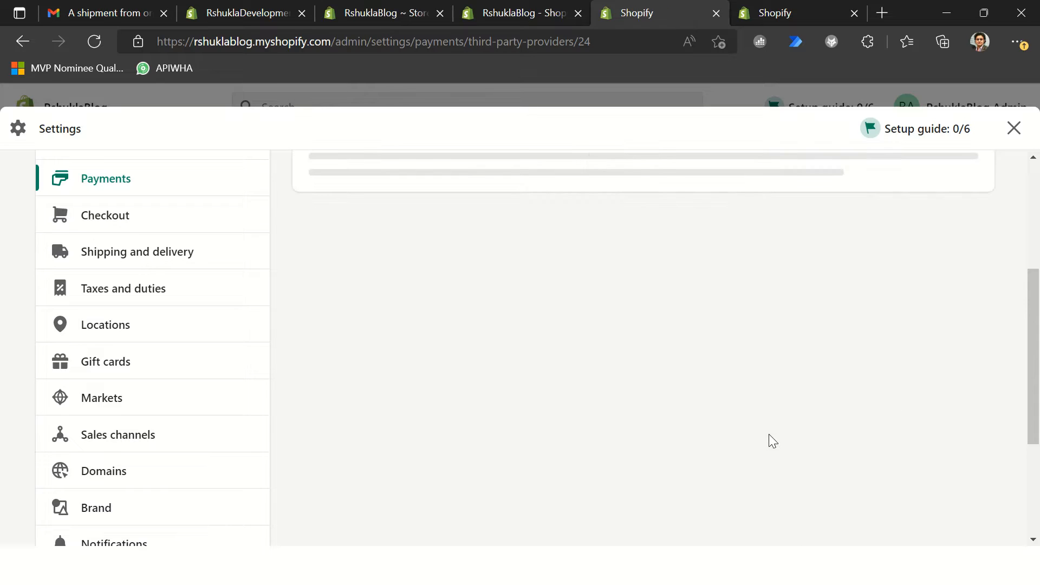
scroll(334, 339, up, 5)
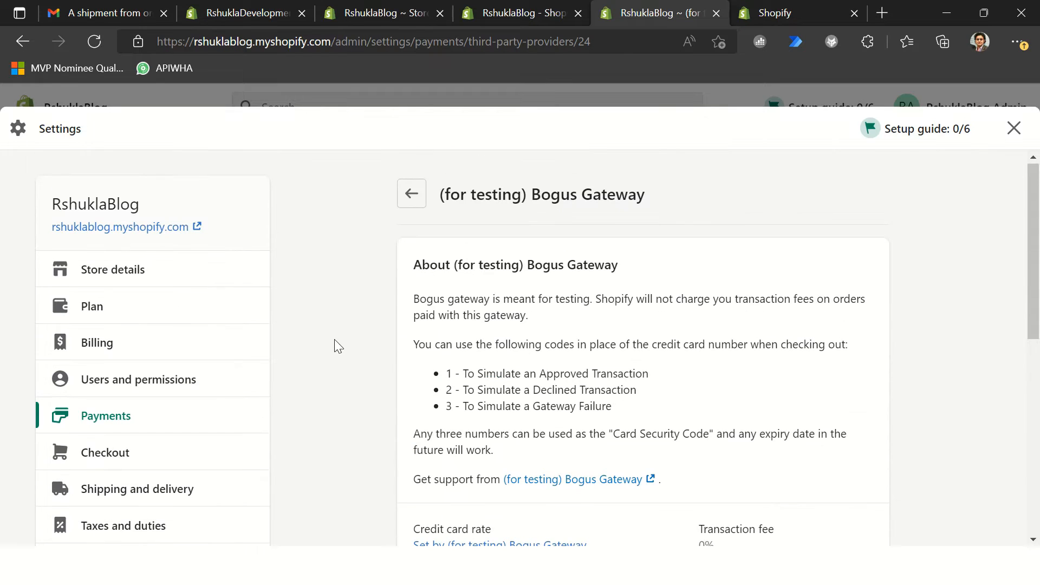
scroll(572, 383, down, 2)
Step: Switch to Shopify.txt in Notepad++, review the Bogus Gateway name and test card entries, and return to the store admin
key(alt+Tab)
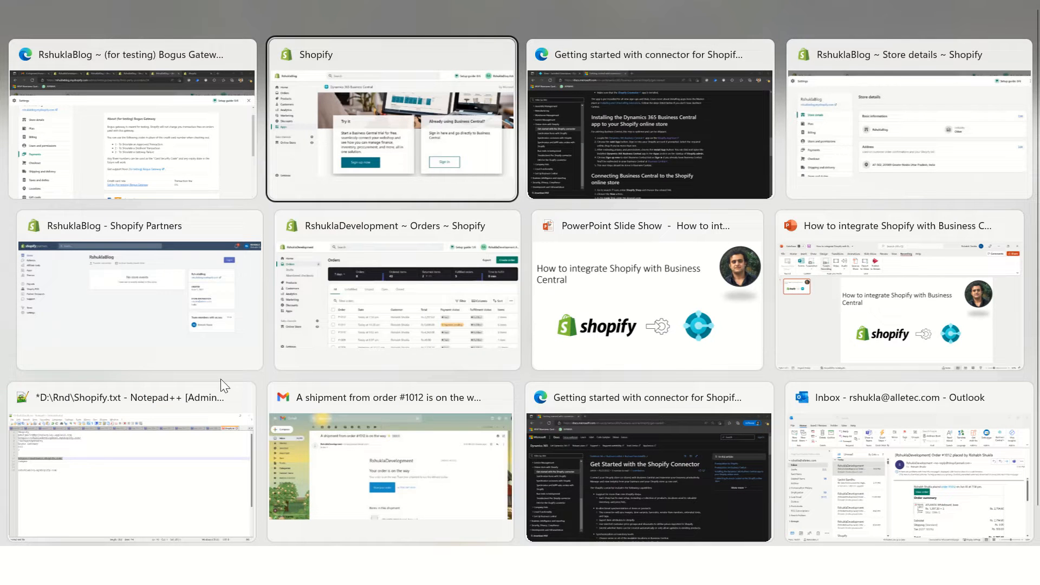
click(173, 476)
click(166, 154)
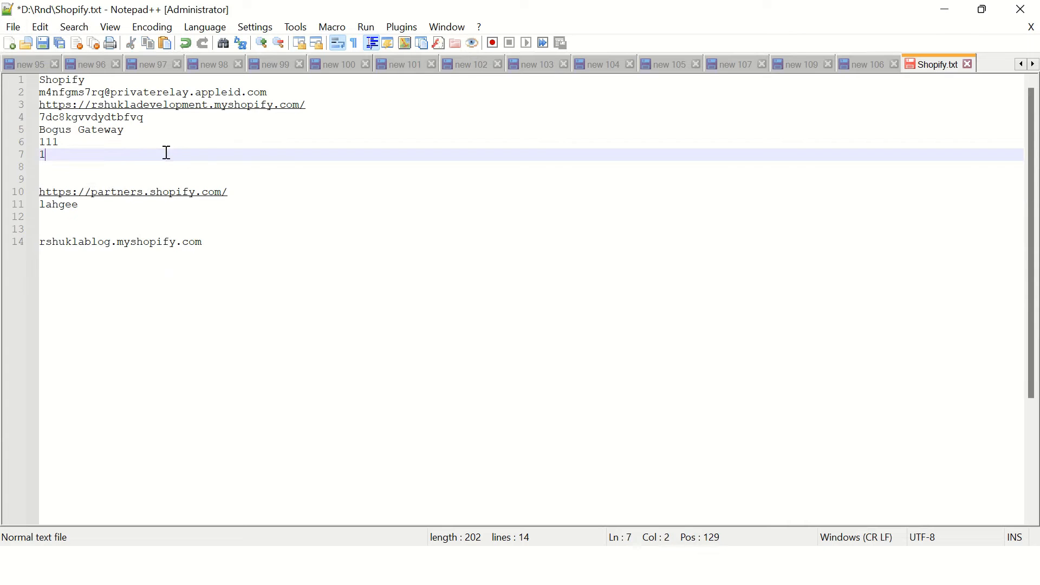
drag(130, 132, 13, 129)
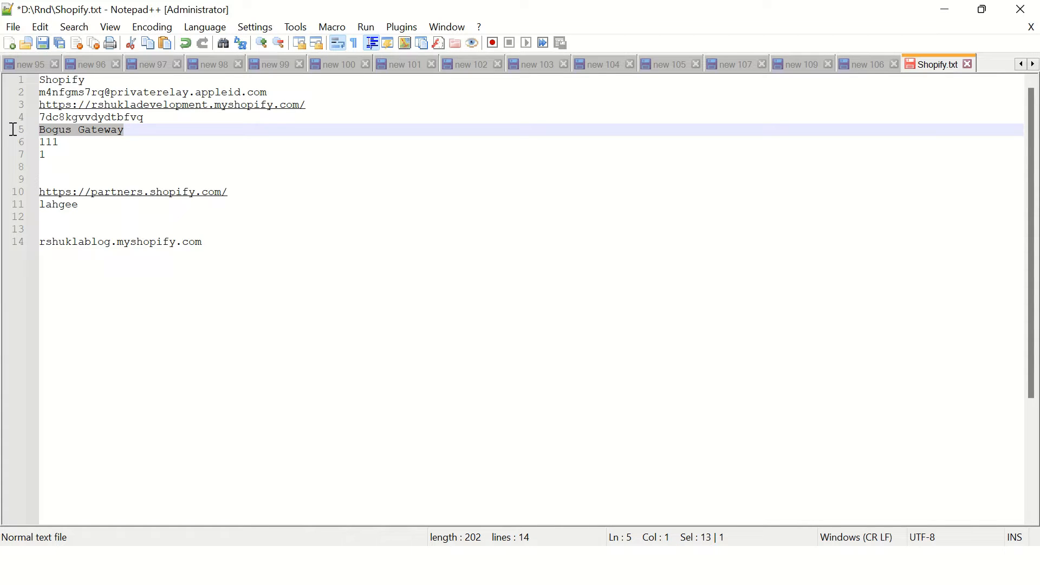
click(68, 143)
click(63, 153)
drag(63, 153, 35, 135)
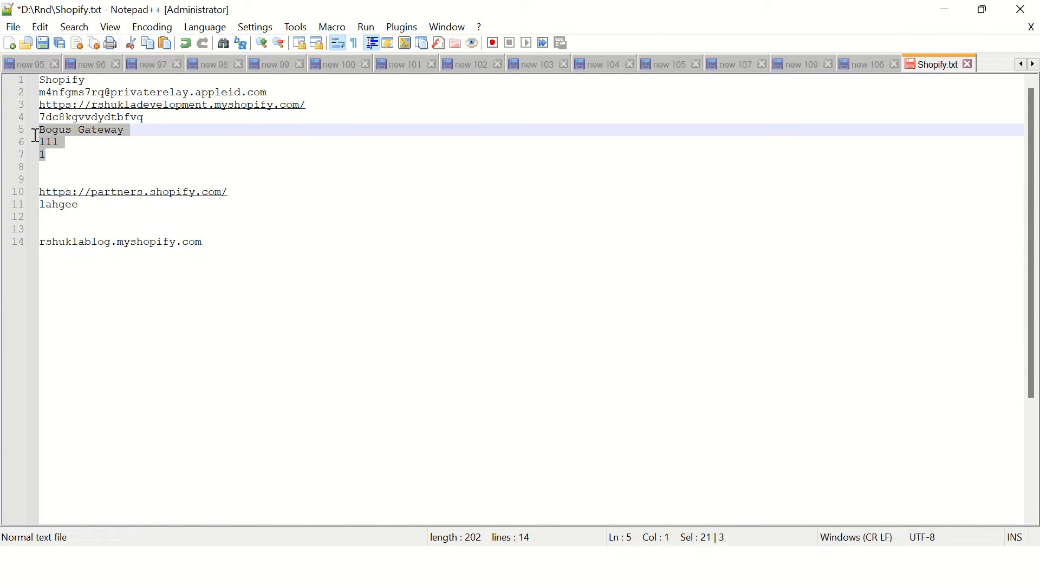
click(179, 154)
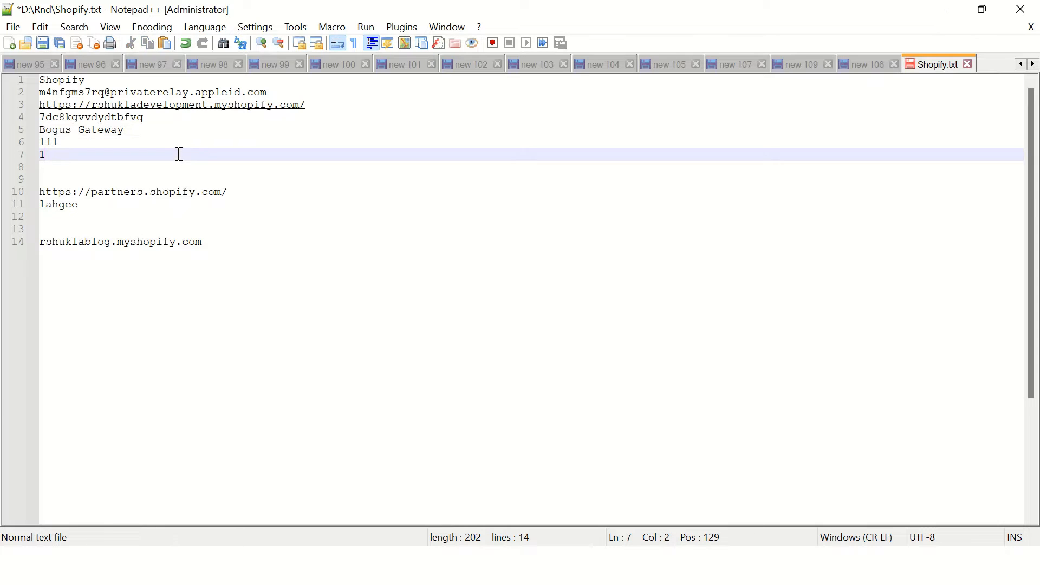
click(952, 14)
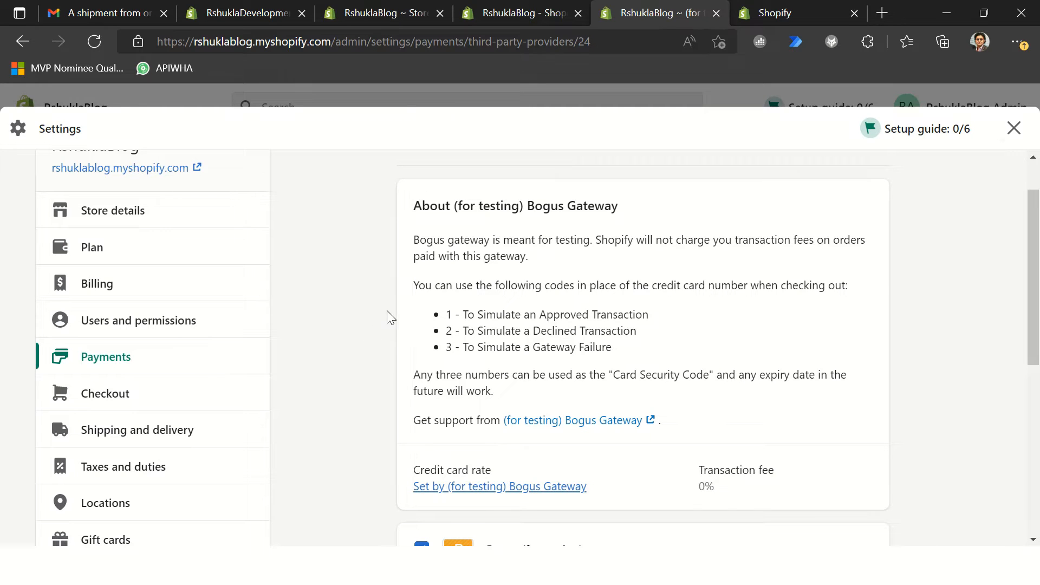
Step: Leave the payment settings, examine the store's plan details and billing in the Plan settings, and return to the Home page
click(1013, 129)
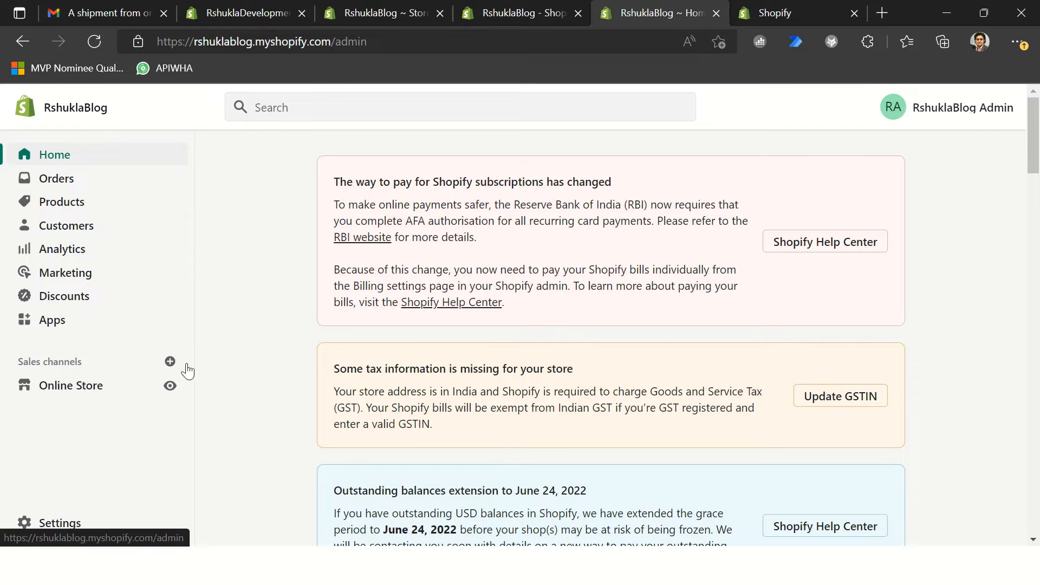
click(69, 522)
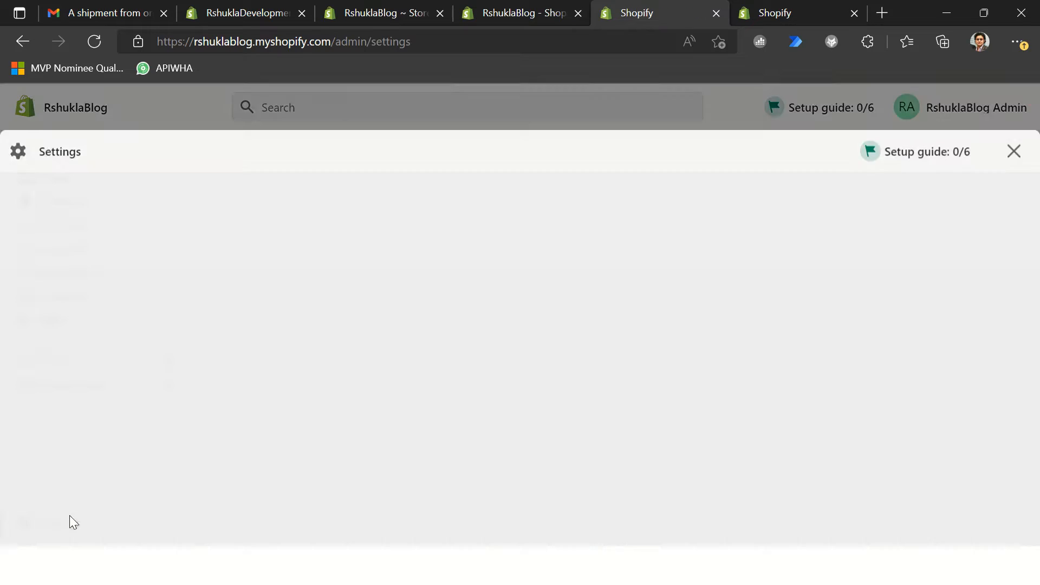
click(117, 307)
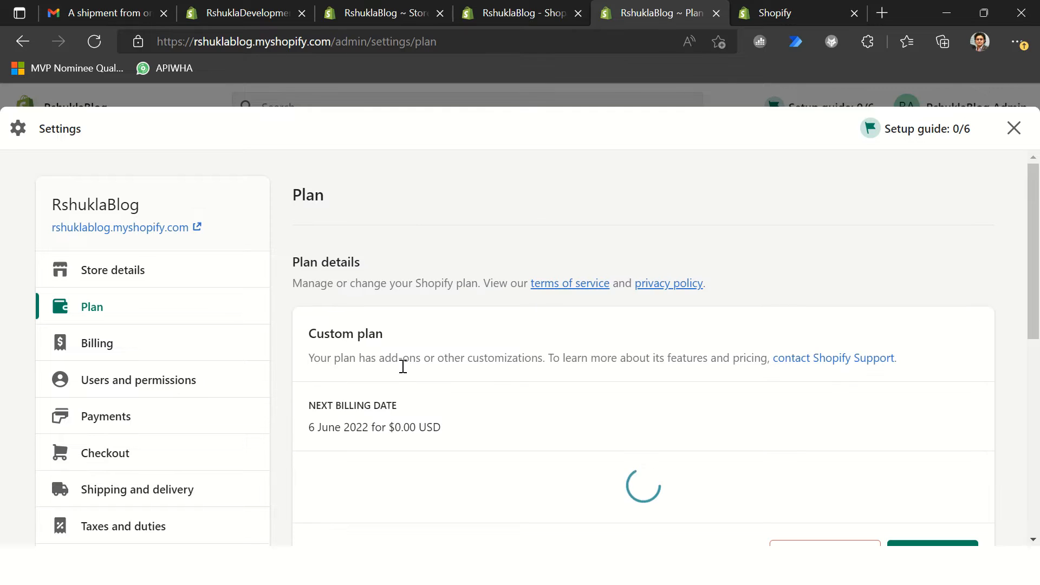
scroll(610, 358, down, 3)
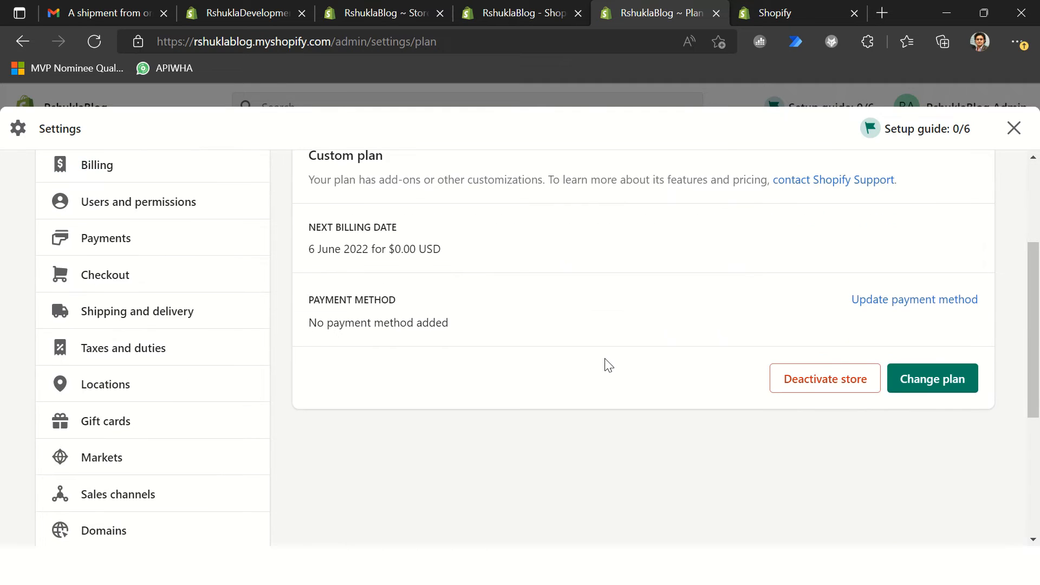
scroll(596, 358, up, 3)
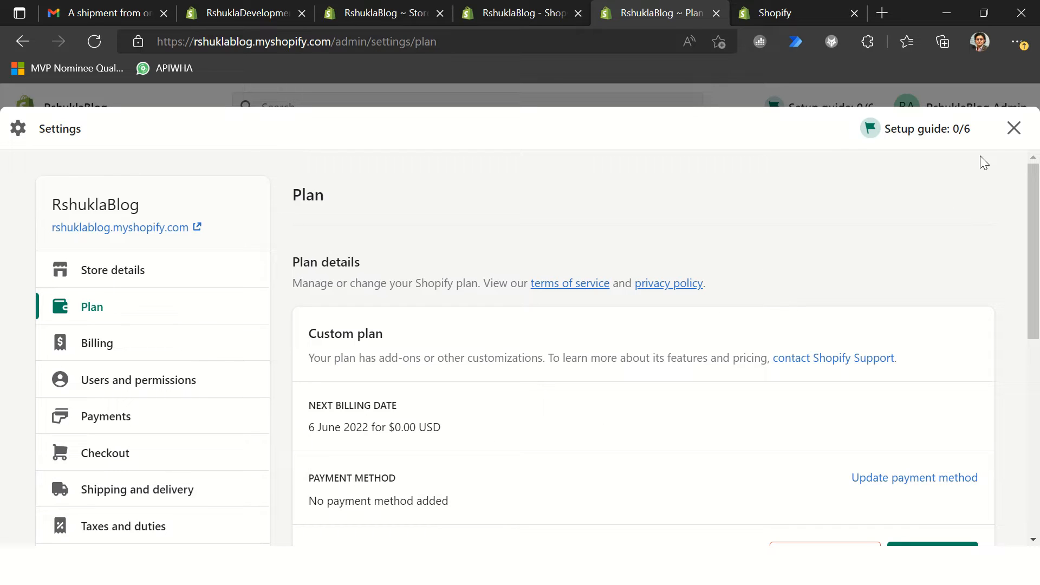
click(1013, 129)
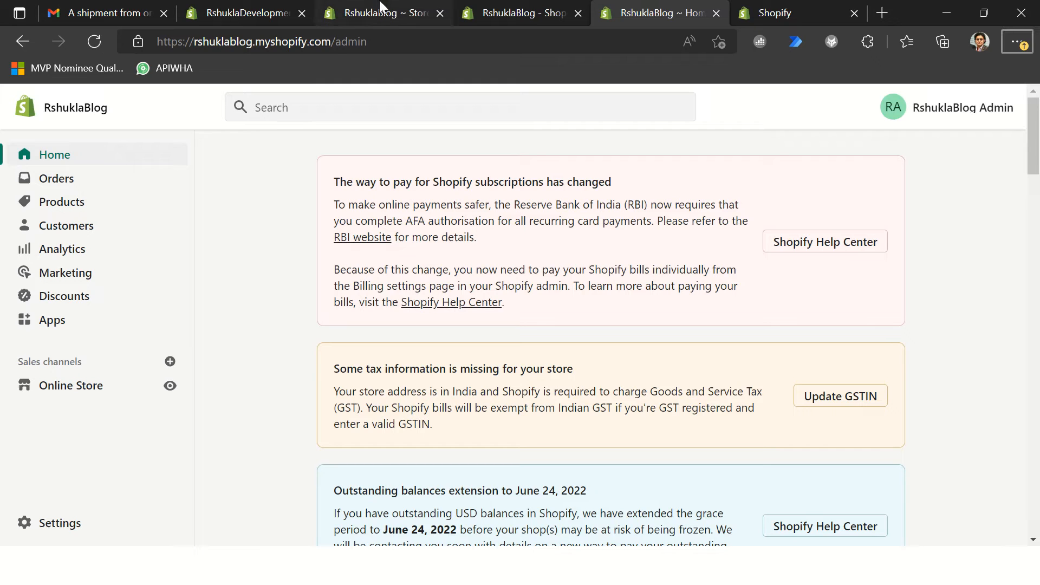
click(329, 42)
drag(328, 41, 157, 41)
click(219, 210)
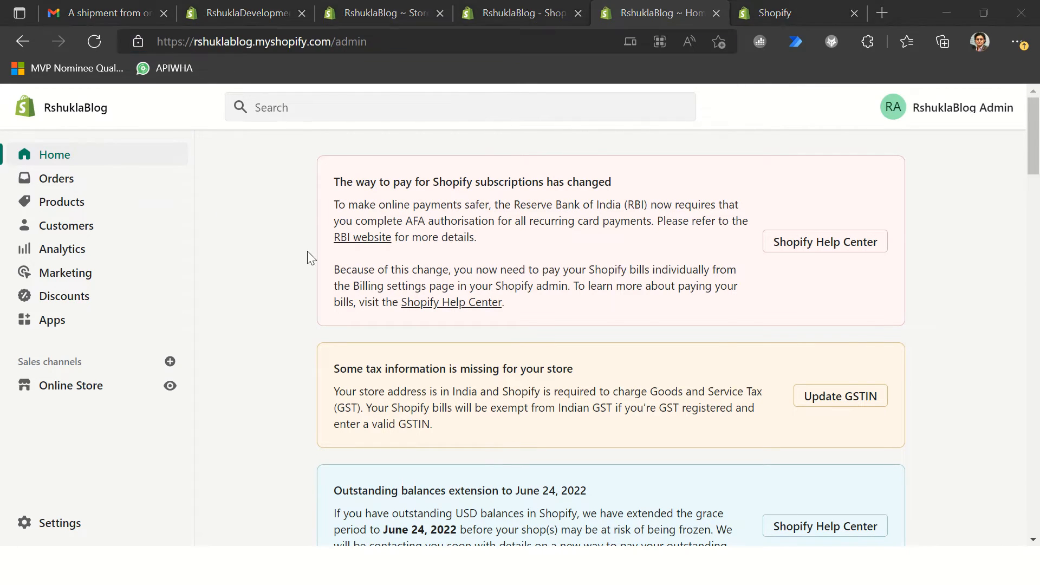
key(alt+Tab)
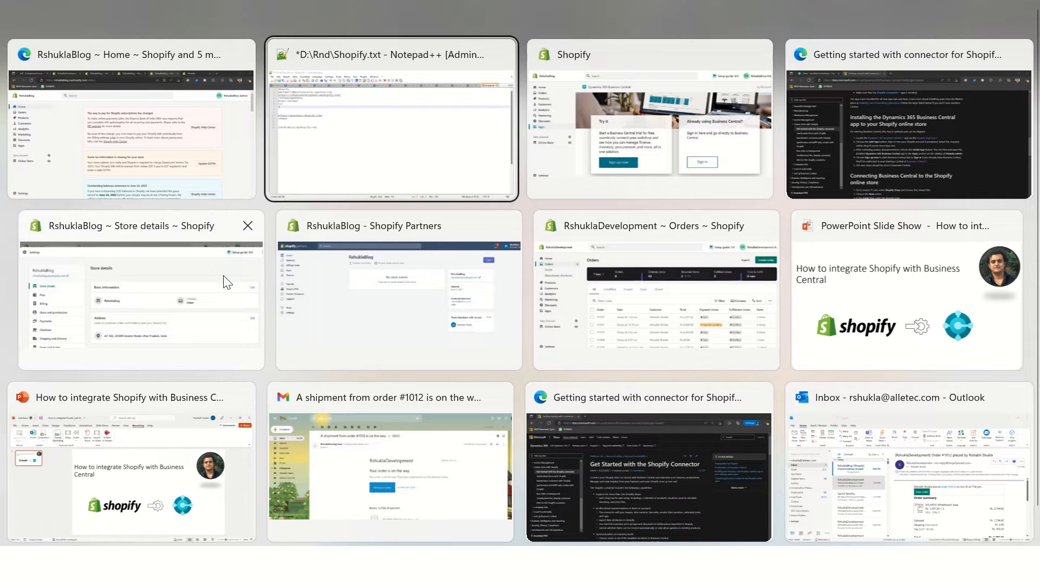
click(160, 150)
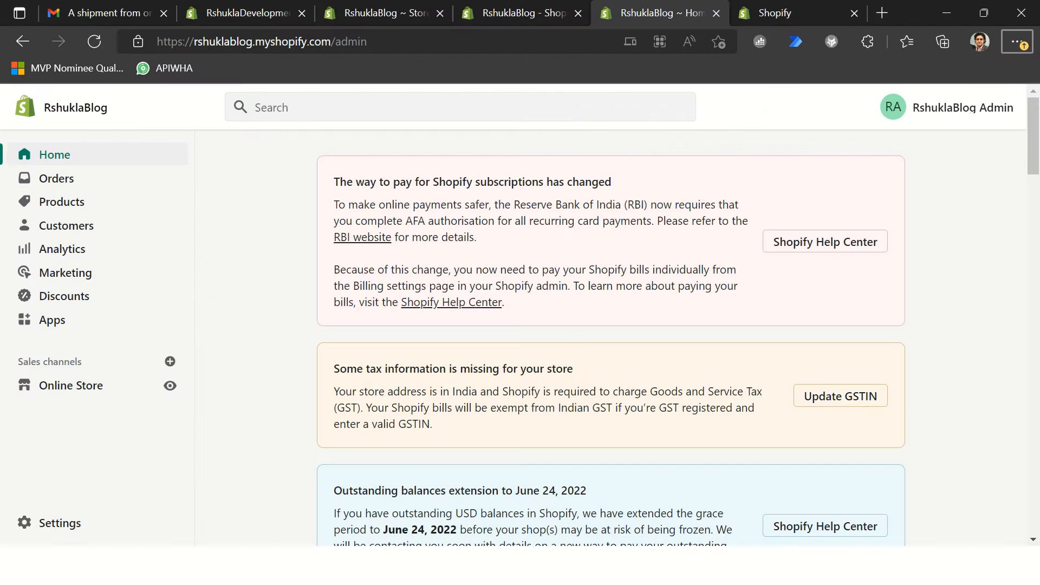
Step: Switch to the browser window with Dynamics 365 Business Central and close the Installed Extensions list
click(431, 566)
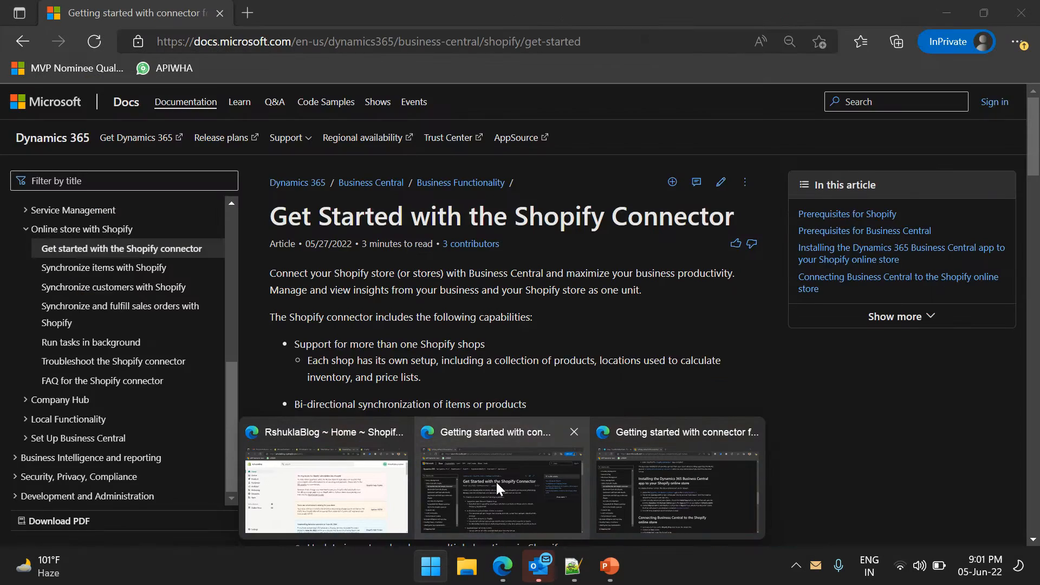
click(655, 487)
click(144, 12)
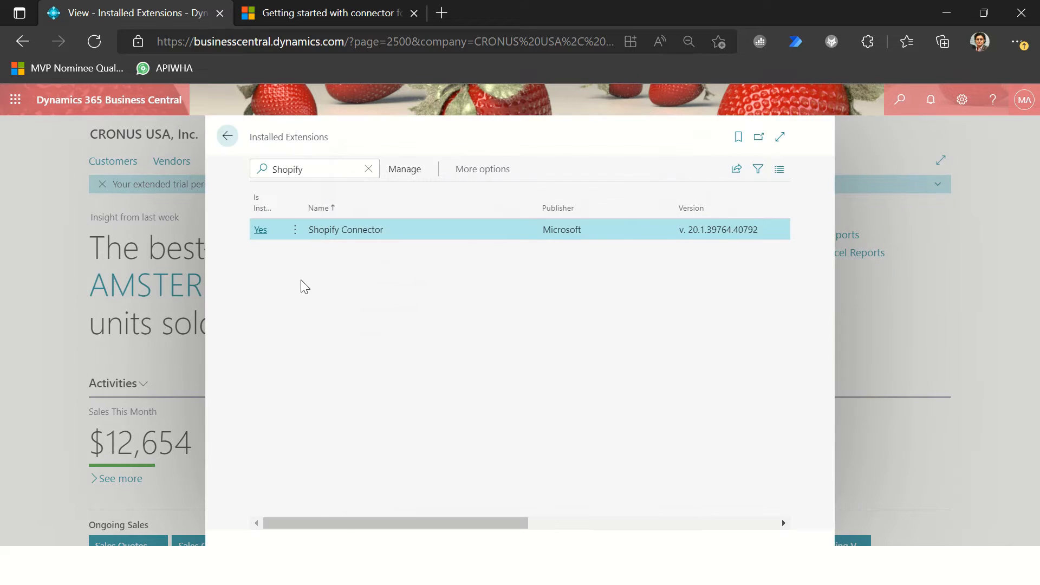
click(228, 140)
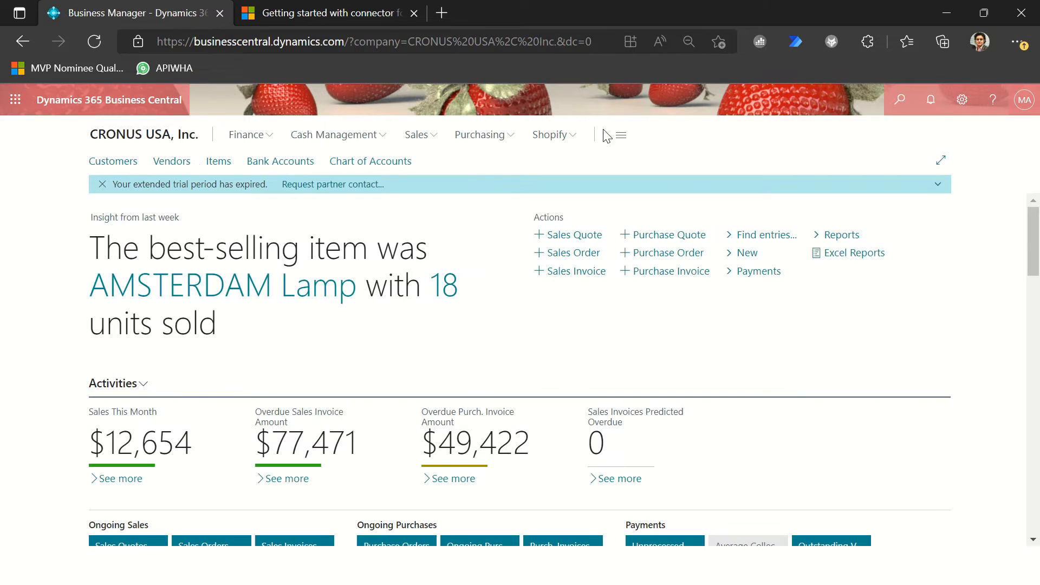
Step: Open the Shopify Shops list in Business Central, check the other Shopify pages on offer, and start a new Shopify Shop Card
click(562, 135)
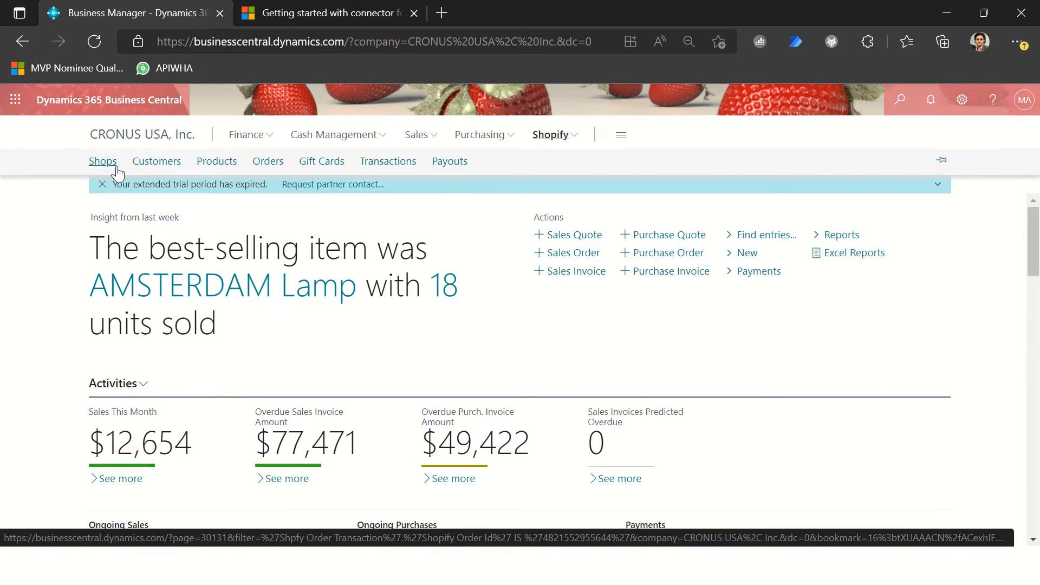
click(104, 166)
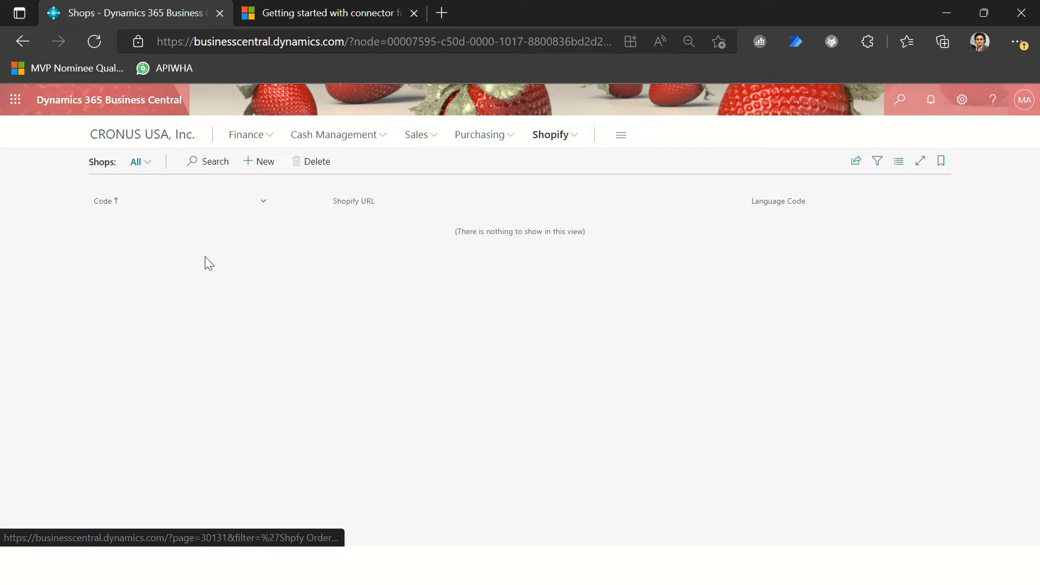
click(559, 136)
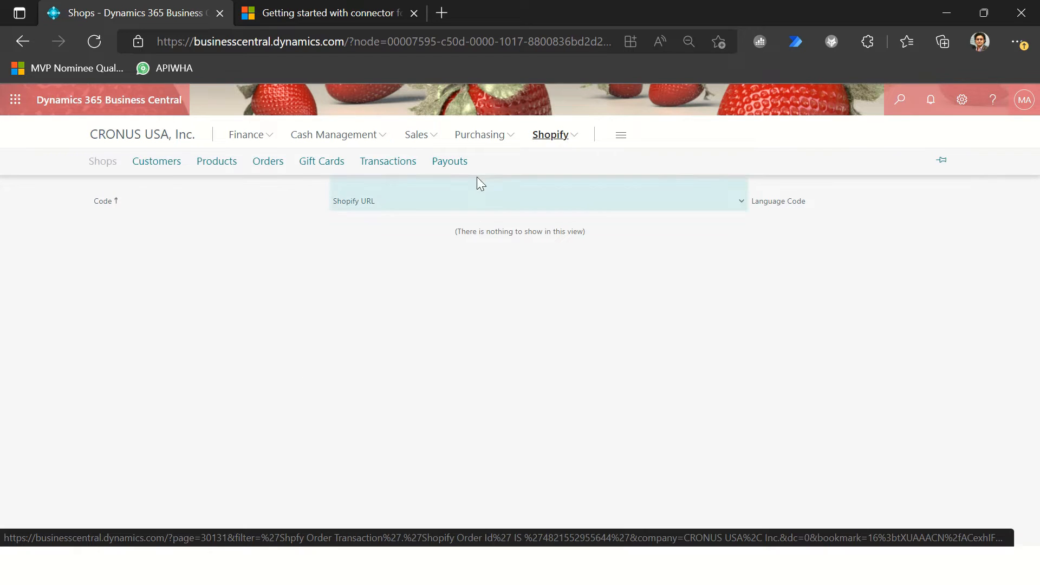
mouse_move(424, 190)
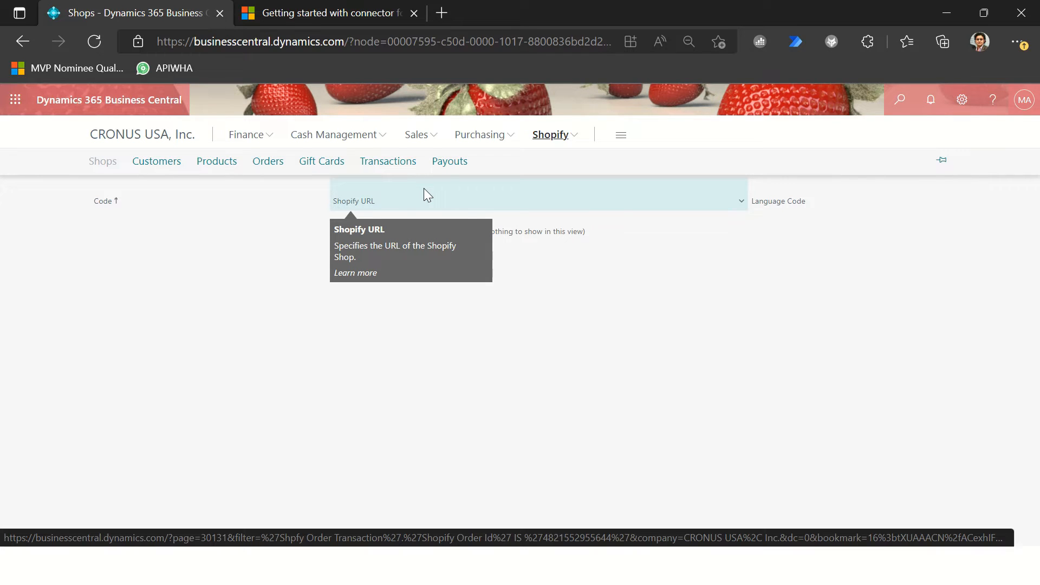
click(100, 295)
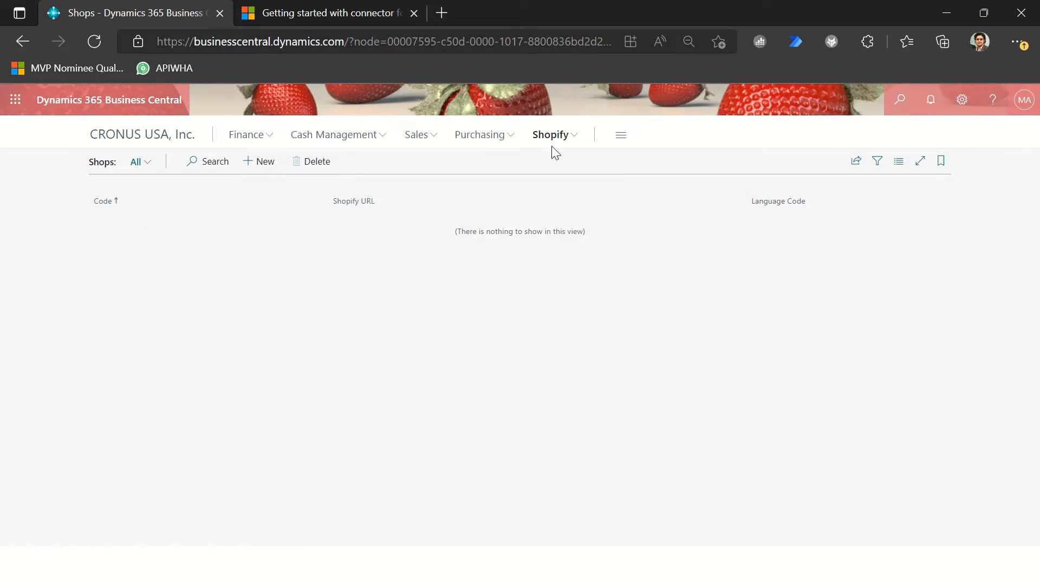
click(262, 160)
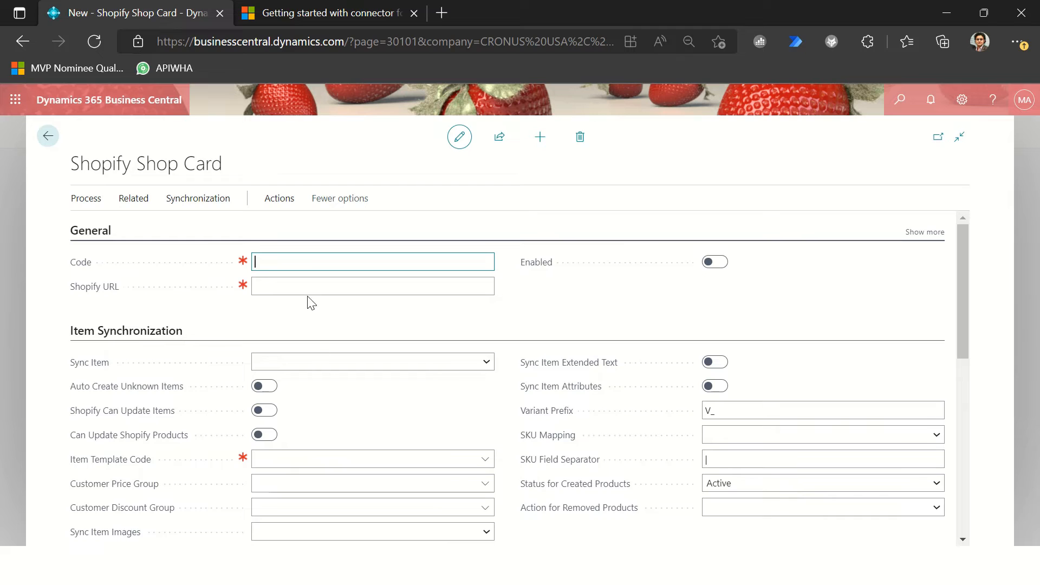
Step: Enter RSHUKLA-BLOG as the Code of the new Shopify Shop Card
text(RSHUKLBLOG)
click(299, 260)
text(-)
key(Tab)
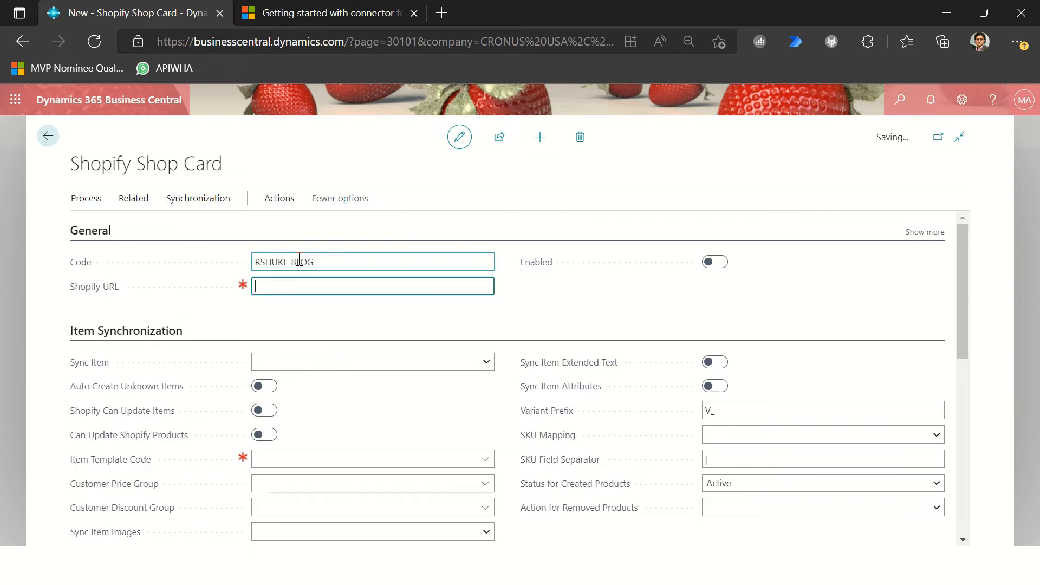
click(296, 262)
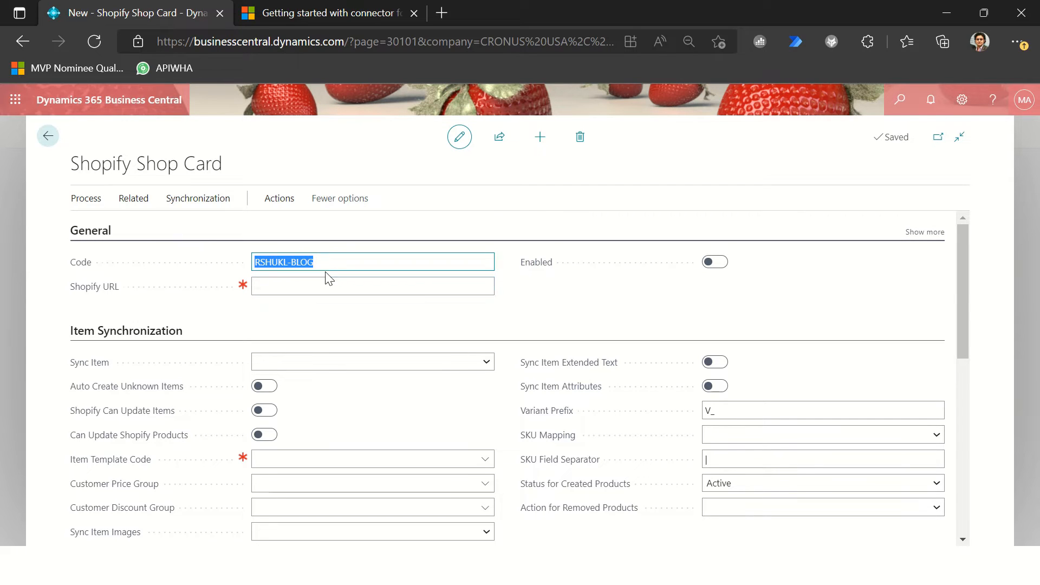
key(Right)
key(Left)
key(Left)
text(A)
click(425, 290)
click(566, 372)
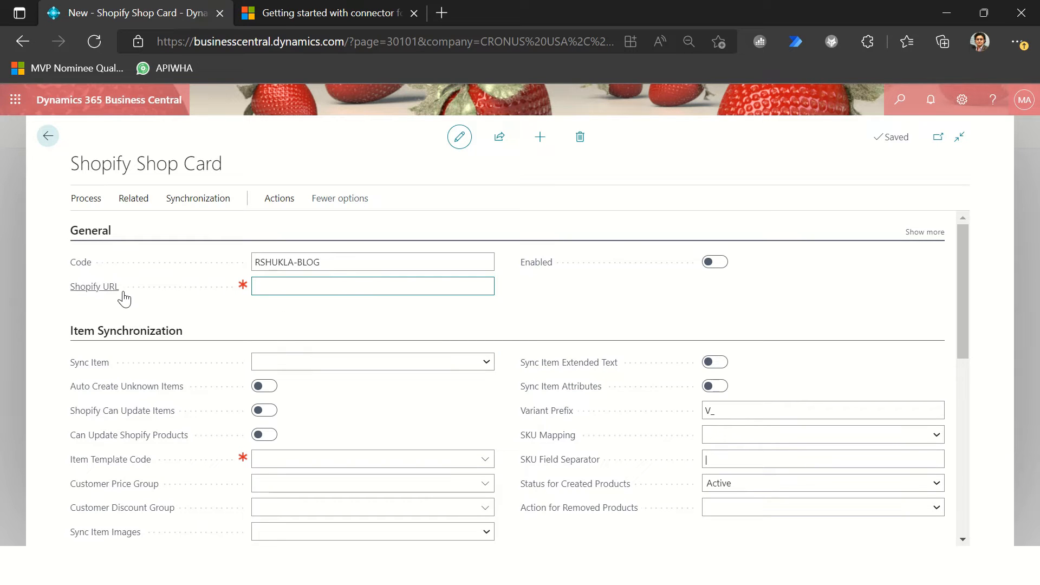
Step: Copy the store's base address without /admin from the Shopify admin page and enter it as the Shopify URL on the shop card
key(alt+Tab)
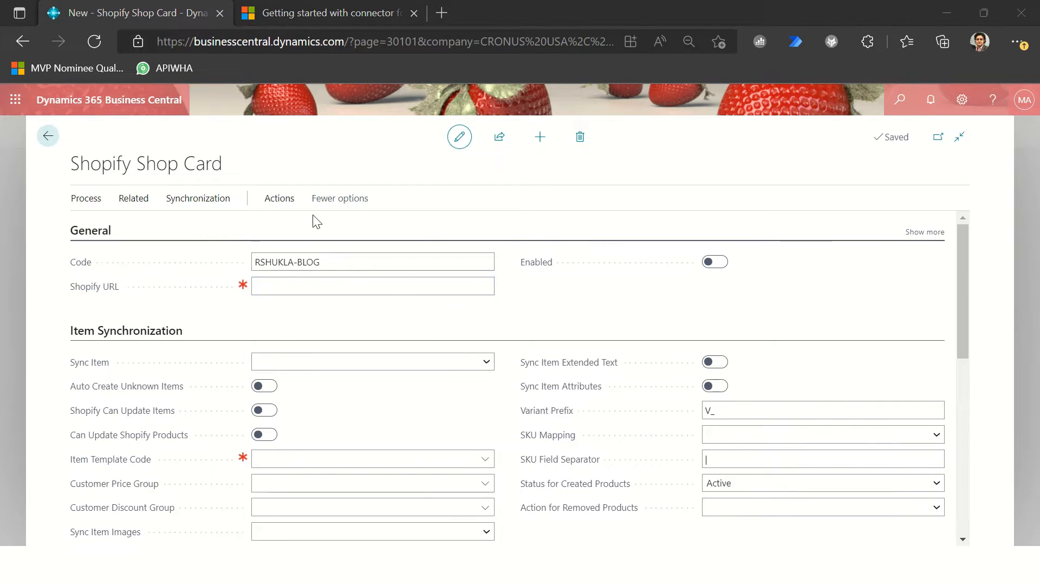
click(508, 146)
click(298, 40)
drag(331, 42, 152, 36)
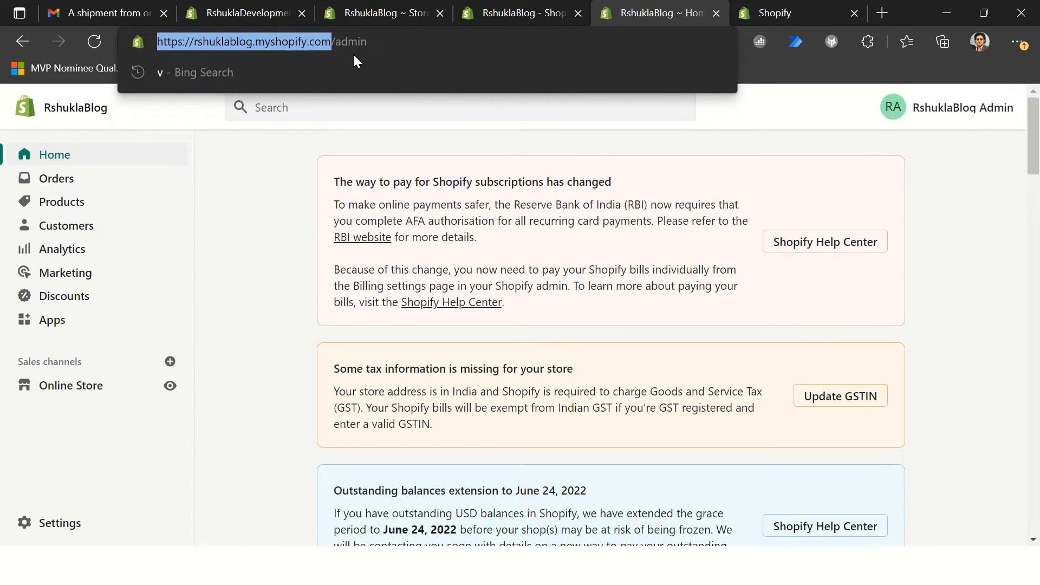
key(ctrl+c)
key(alt+Tab)
key(ctrl+v)
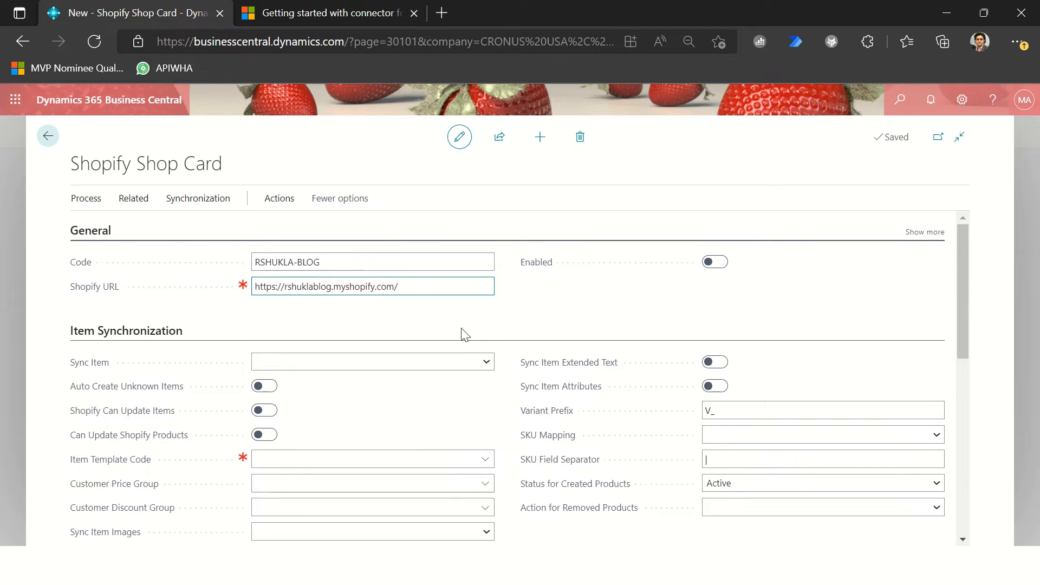
key(Tab)
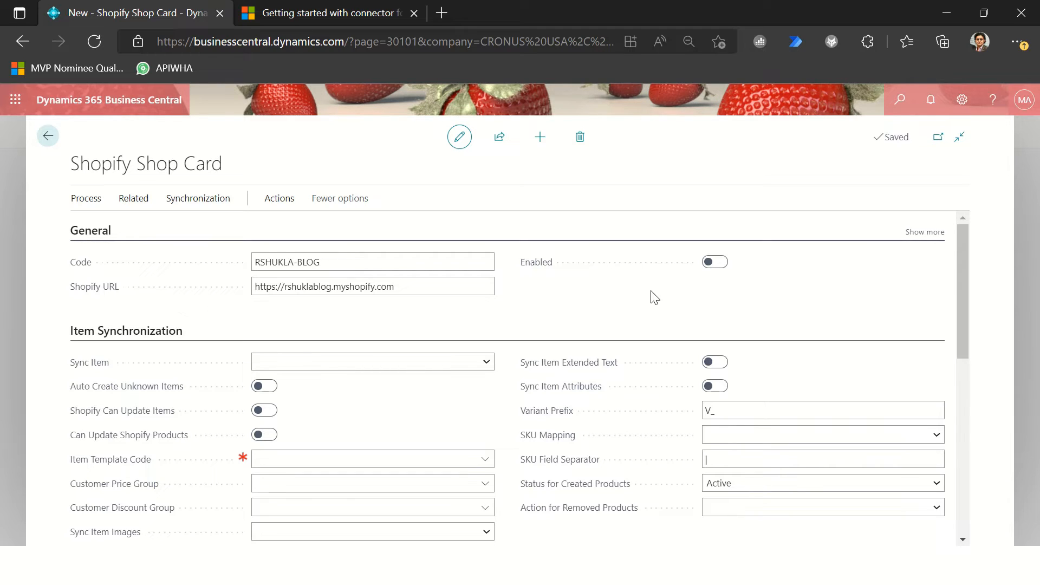
Step: Set Sync Item to To Shopify and enable Auto Create Unknown Items and Can Update Shopify Products
scroll(655, 298, down, 2)
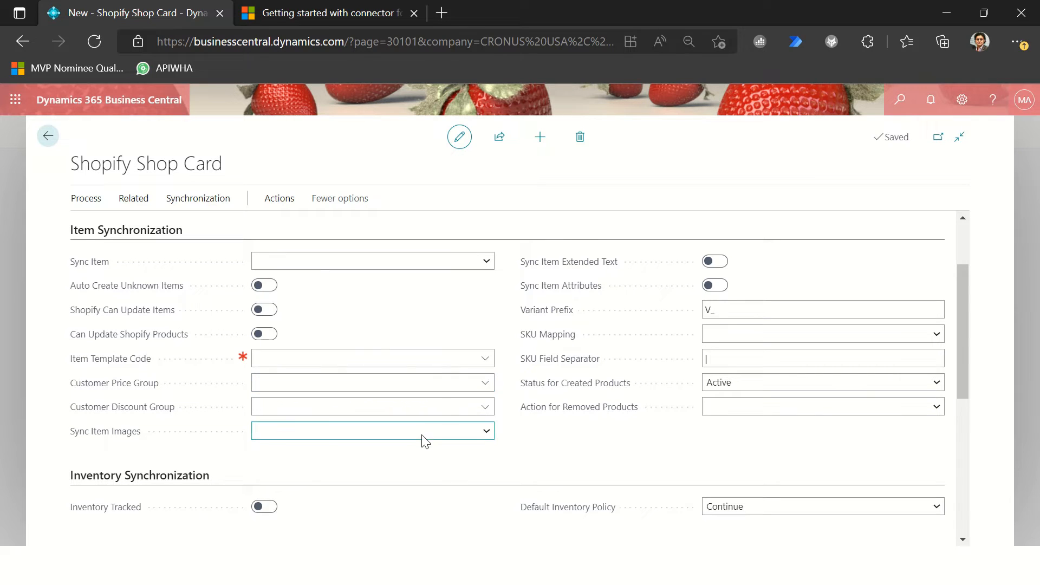
scroll(425, 434, down, 2)
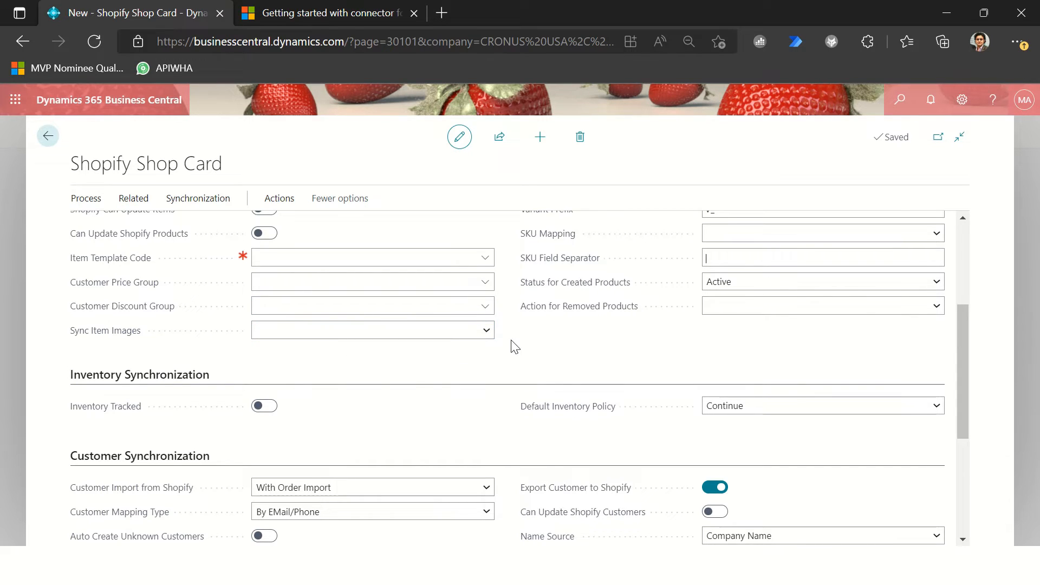
scroll(513, 345, up, 3)
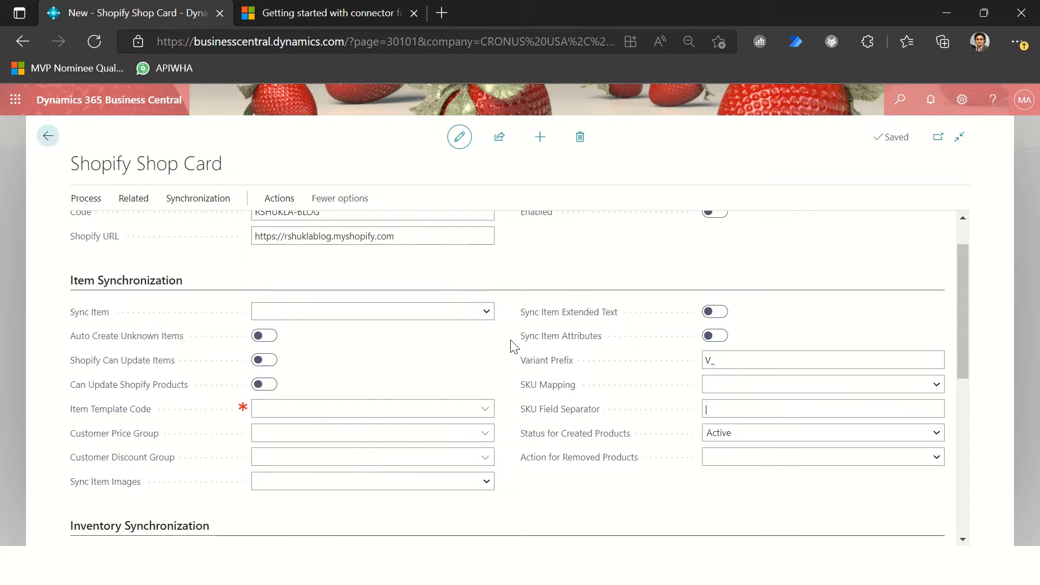
click(357, 320)
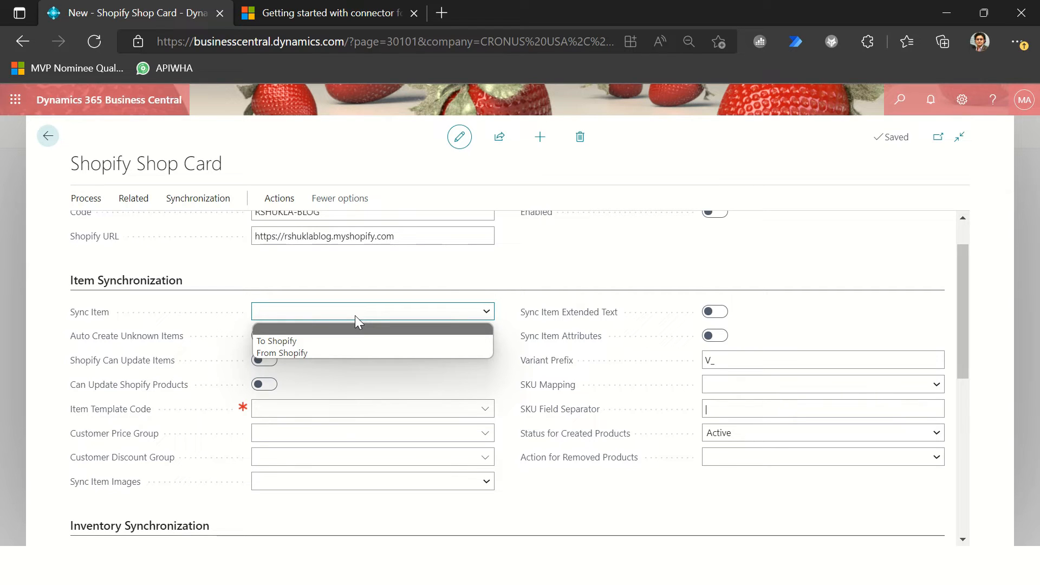
click(292, 341)
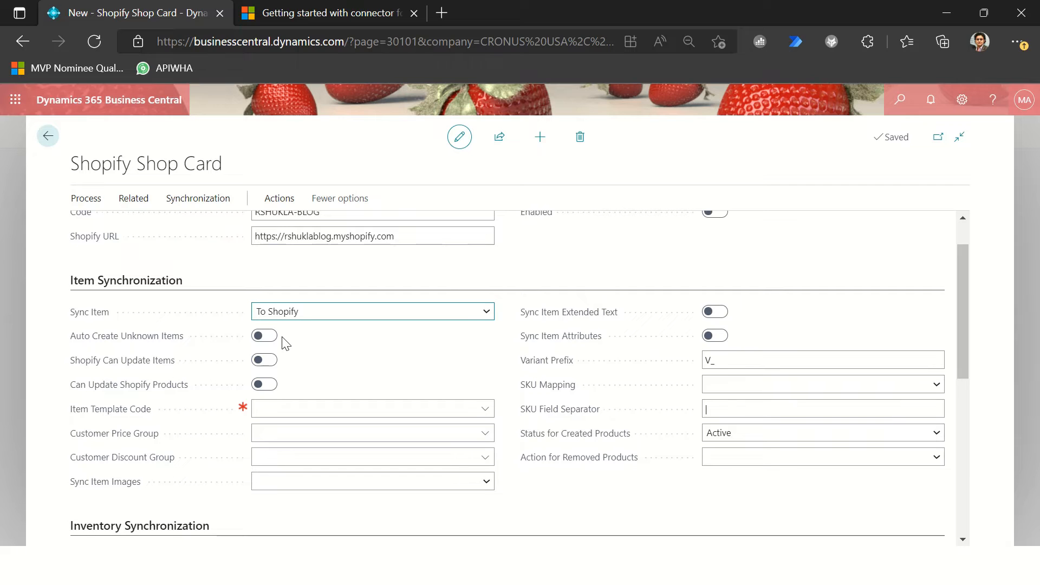
click(267, 336)
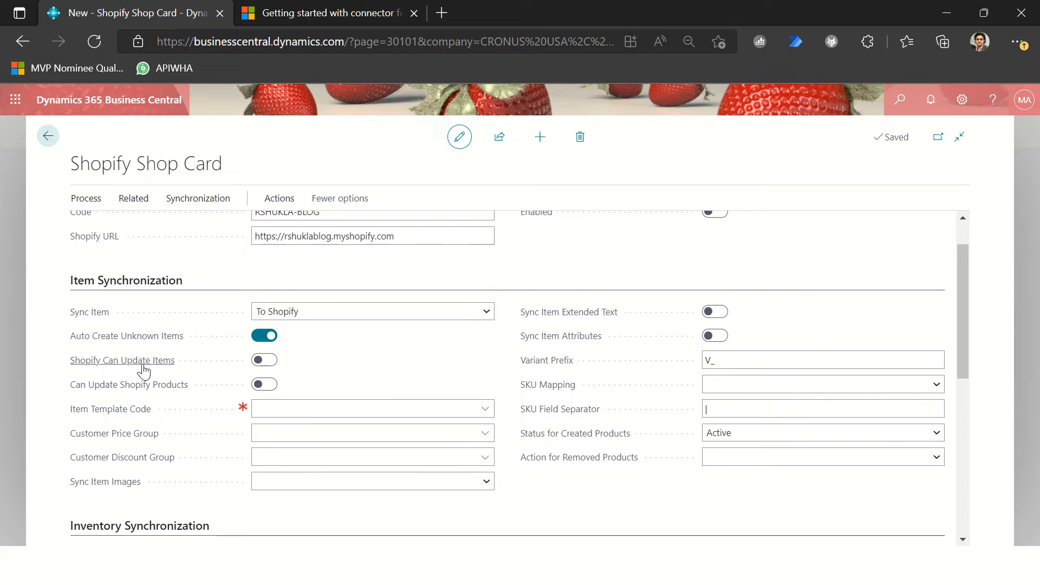
mouse_move(107, 365)
click(271, 389)
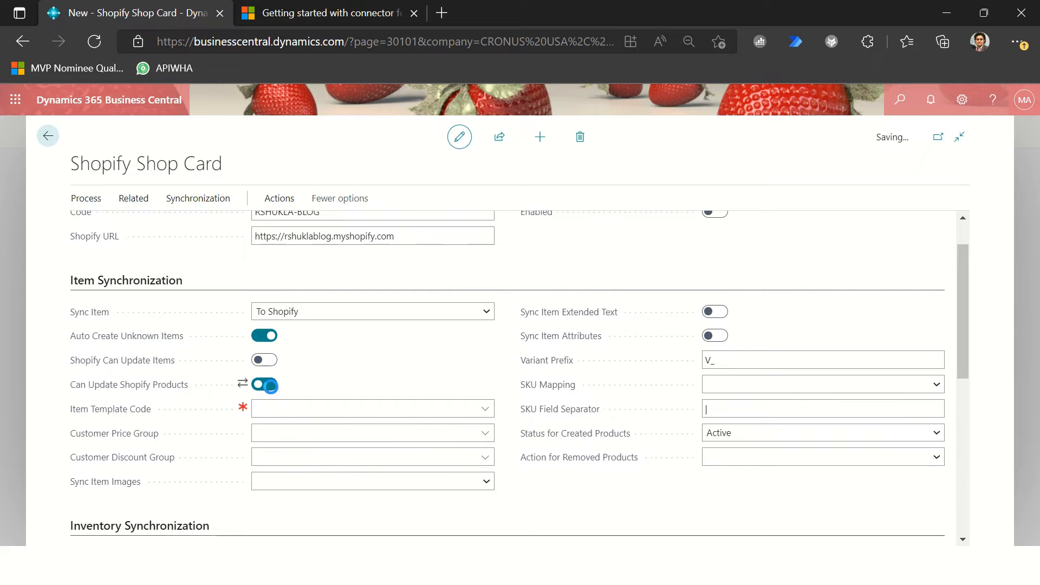
Step: Assign item template ITEM000001 and customer discount group LARGE ACC in Item Synchronization, leaving Customer Price Group empty
click(287, 401)
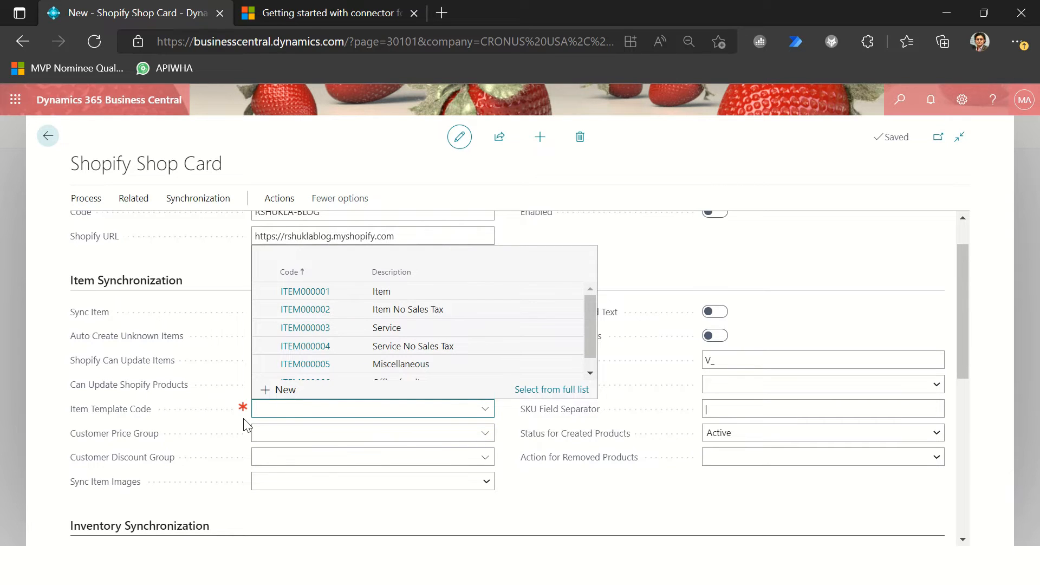
click(325, 291)
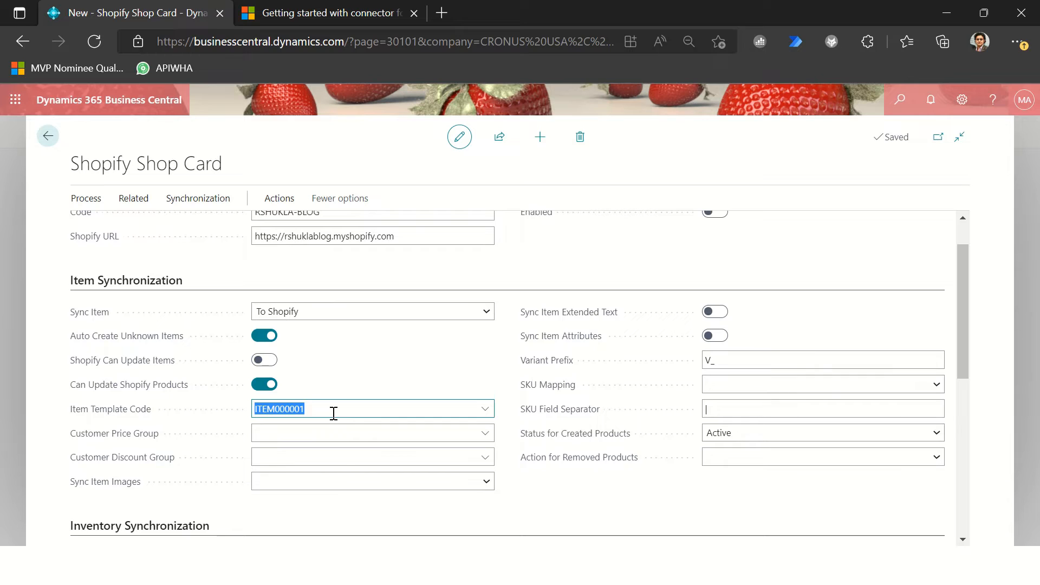
click(314, 429)
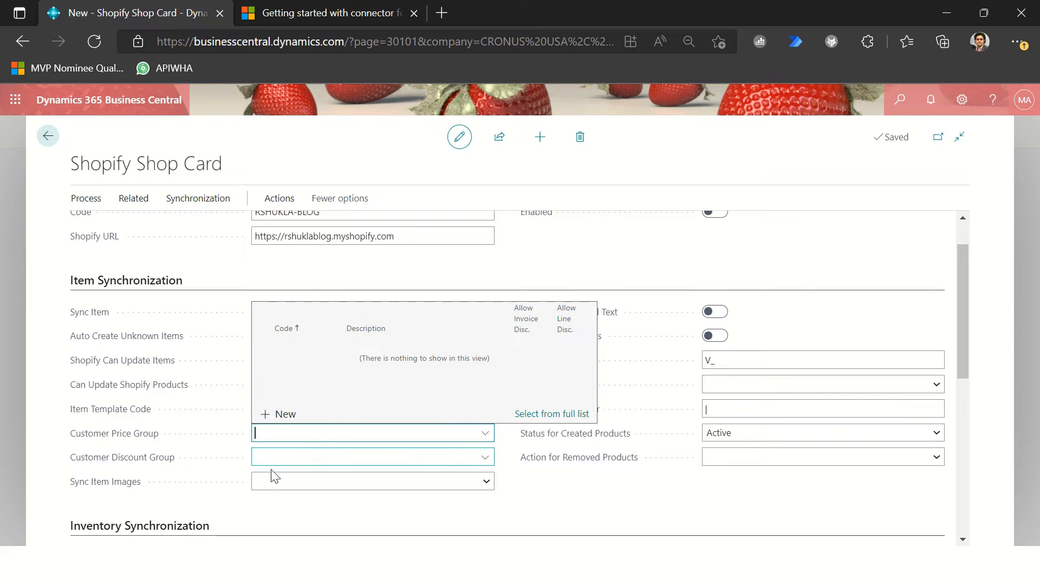
click(310, 461)
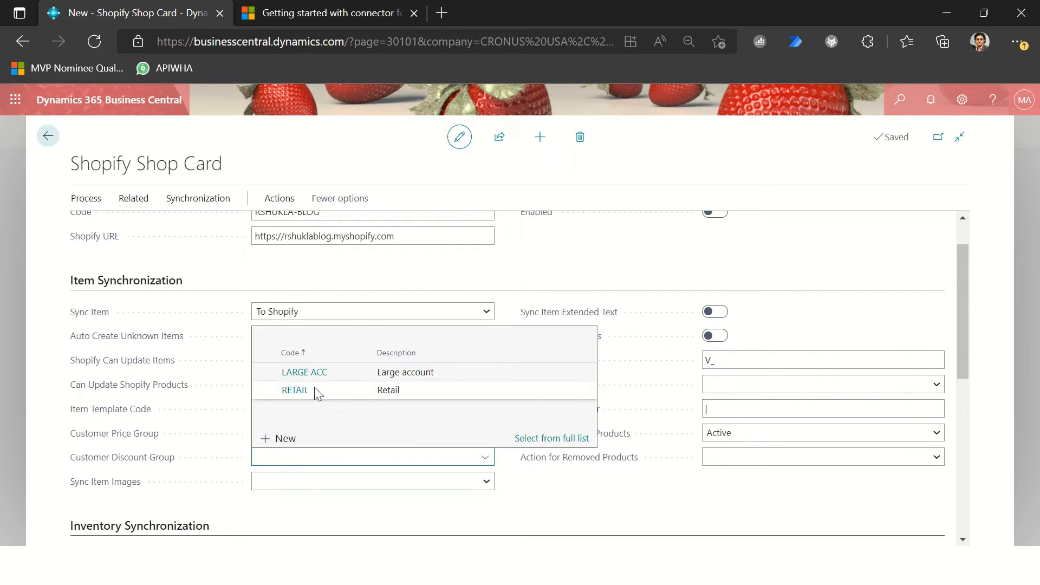
click(308, 375)
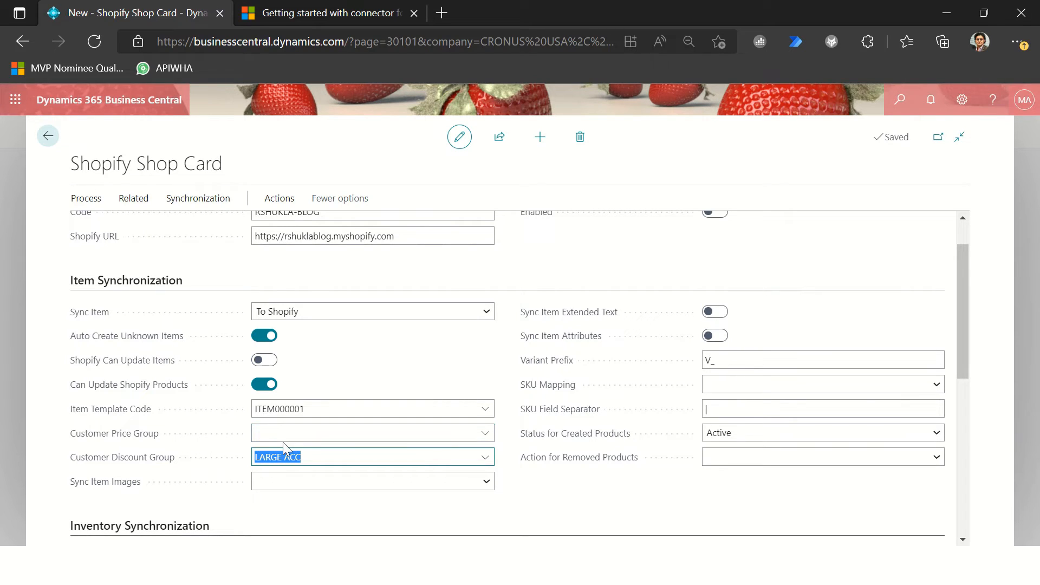
Step: Set Sync Item Images to To Shopify, and check the Customer Price Group and Sync Item choices without changing them
click(272, 491)
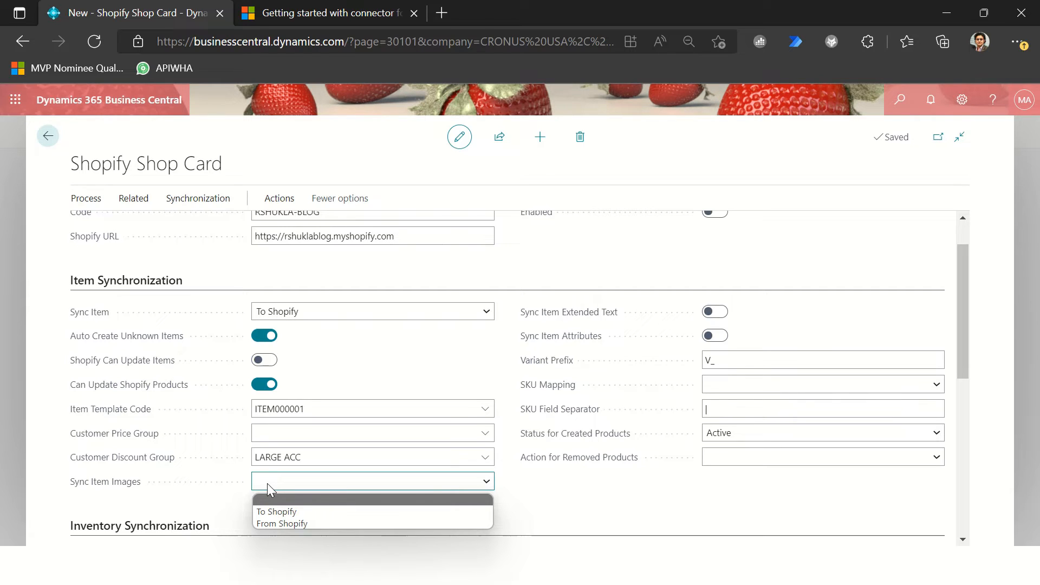
click(276, 512)
click(313, 440)
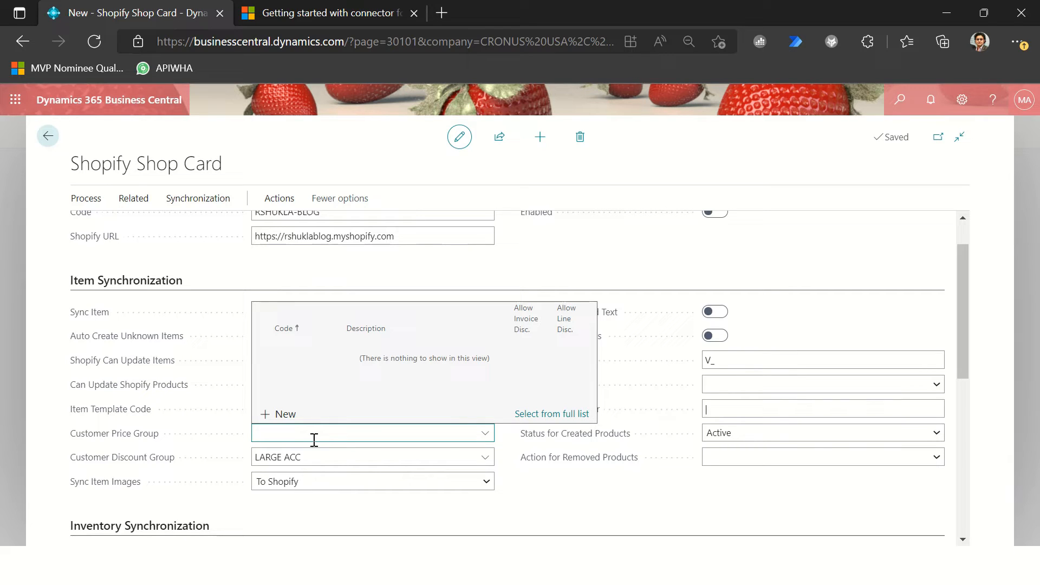
click(613, 516)
click(307, 314)
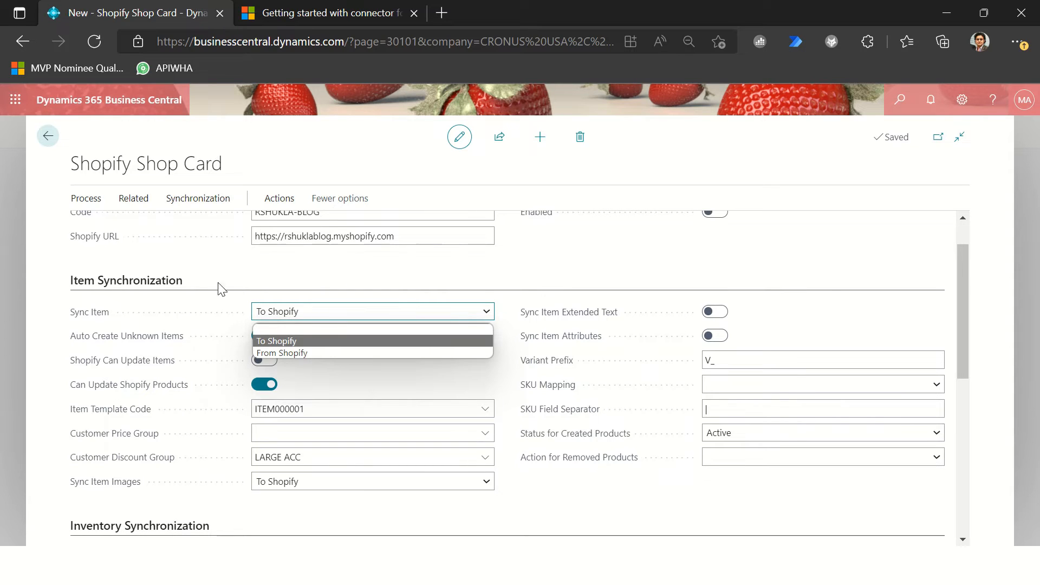
click(180, 304)
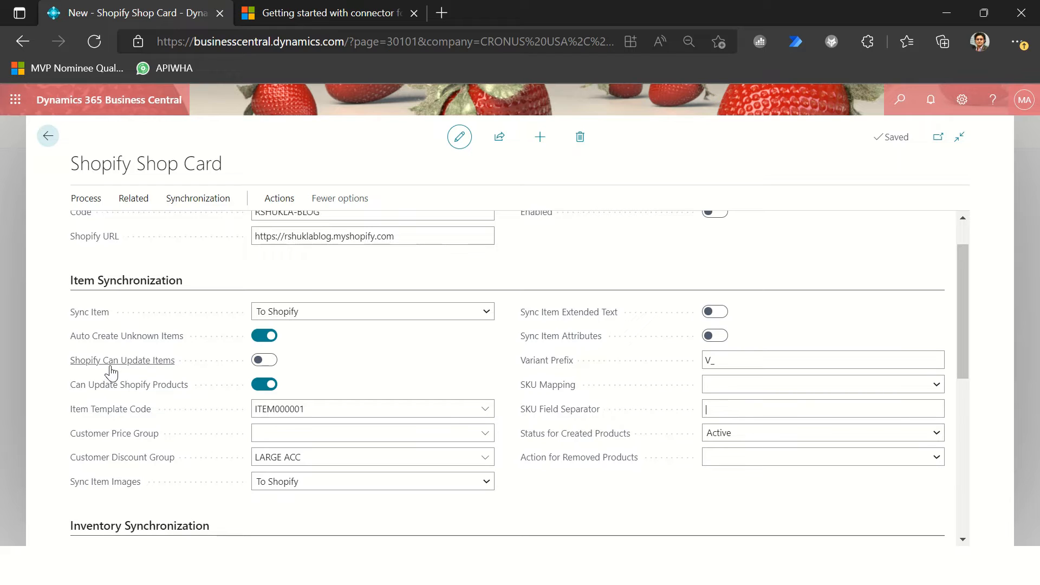
mouse_move(104, 373)
Step: Enable Sync Item Extended Text and Sync Item Attributes, keeping the Variant Prefix V_
click(715, 312)
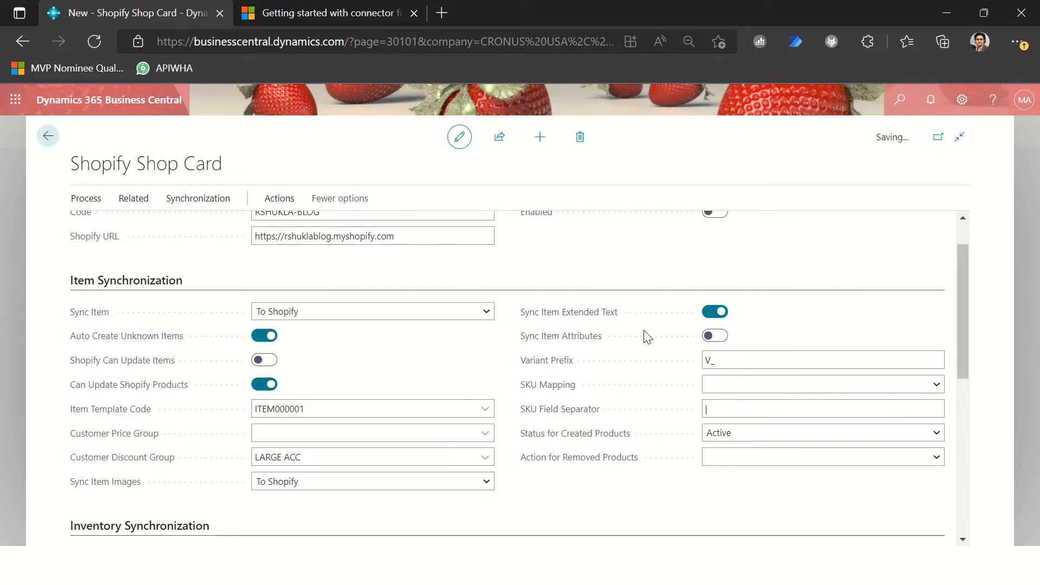
click(718, 337)
click(730, 360)
click(731, 359)
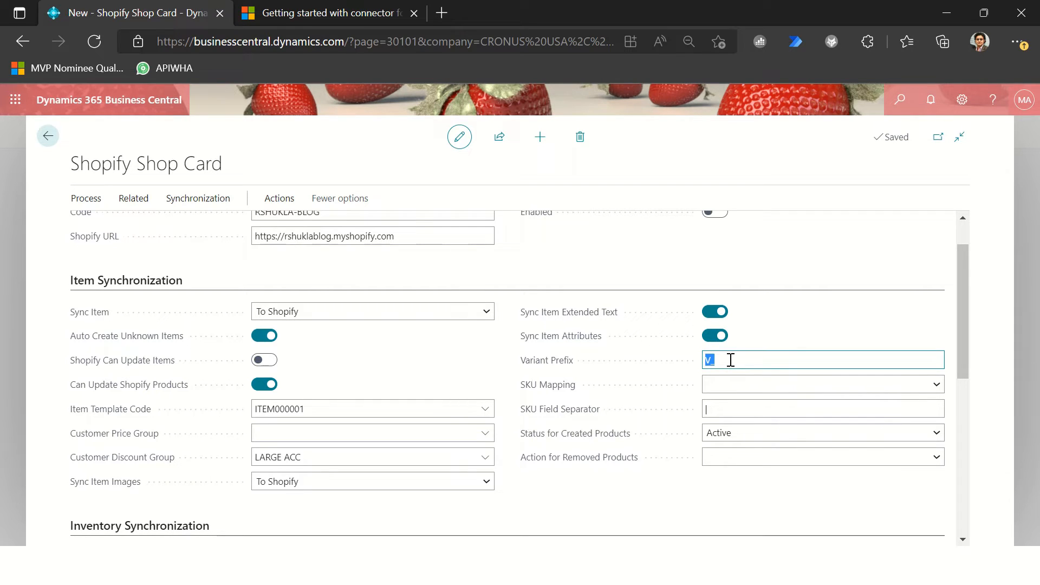
click(730, 359)
Step: Set SKU Mapping to Item No. + Variant Code and enter a hyphen (-) as the SKU Field Separator
click(737, 384)
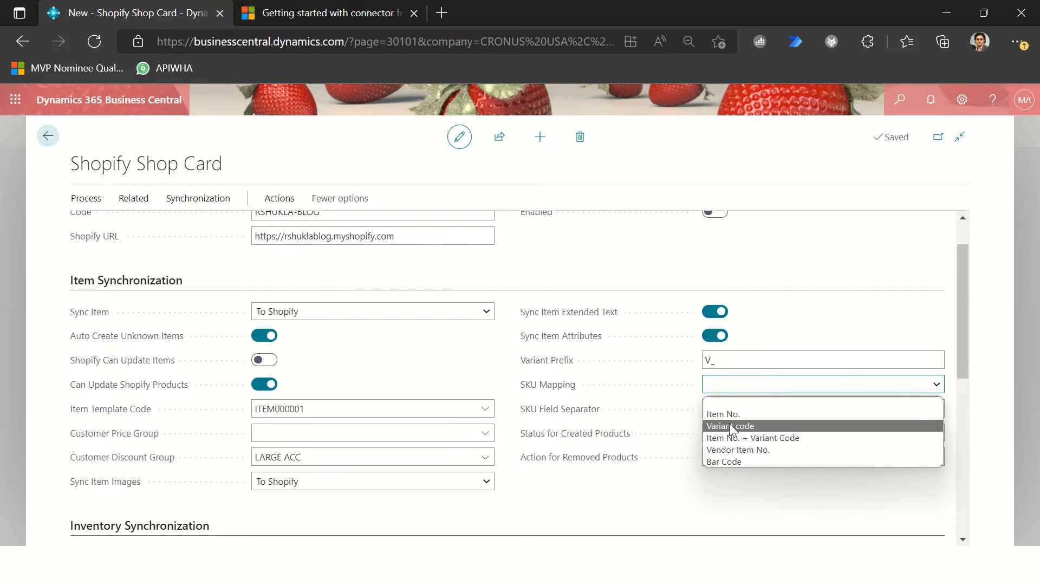
click(726, 438)
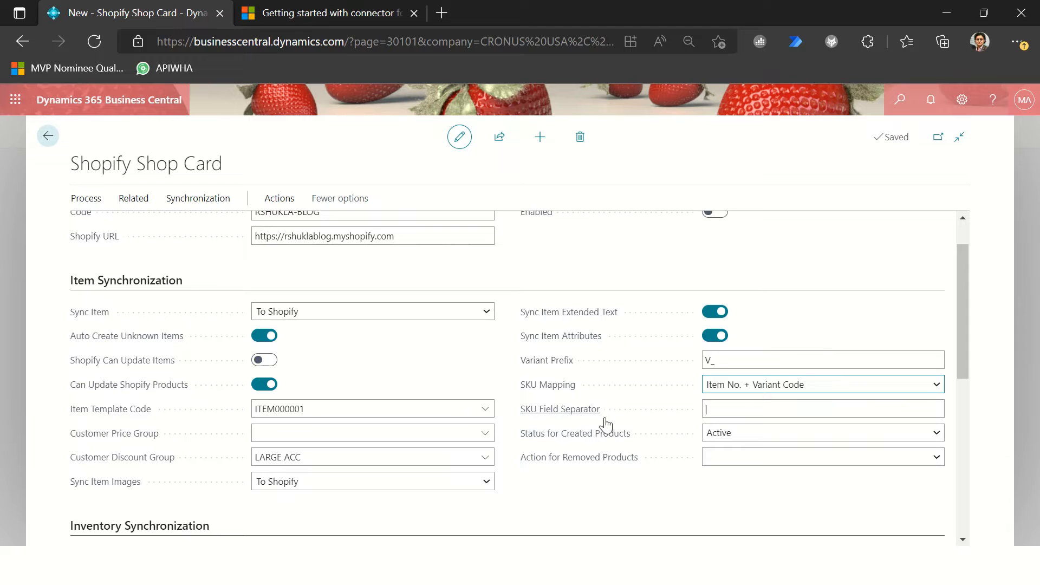
click(723, 413)
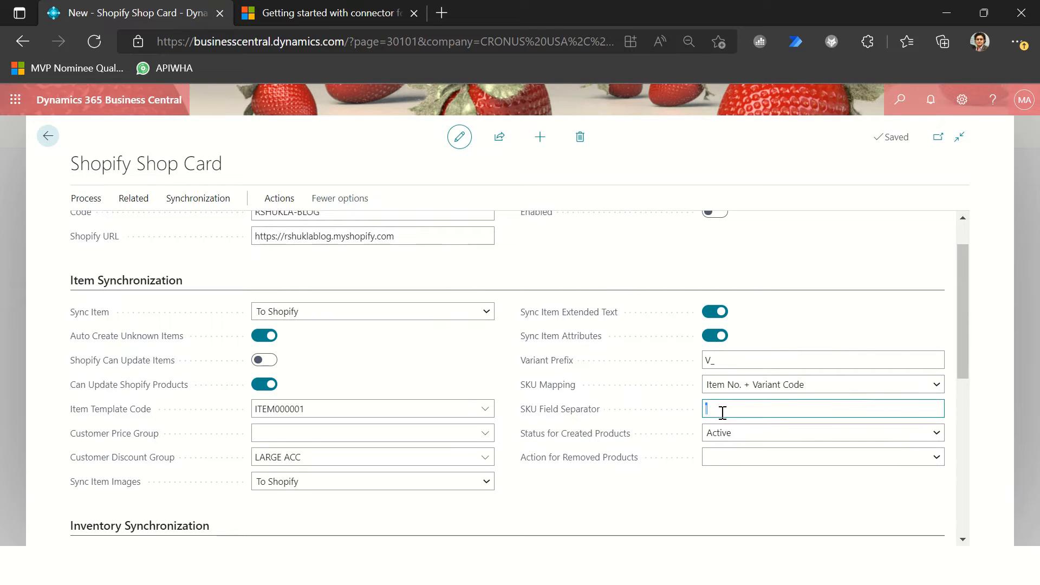
text(-)
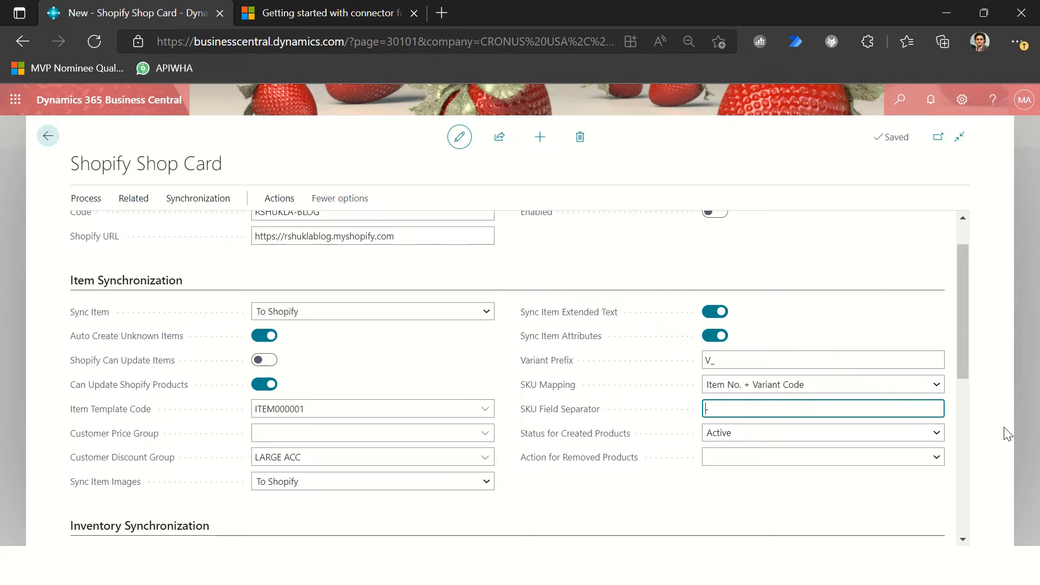
Step: Write the sample SKU 1000-V1 in the SKU Field Separator to illustrate the format, and replace it with the | separator
key(Home)
text(1000-V1)
key(shift+Home)
key(Right)
key(shift+Right)
key(shift+Right)
key(Right)
key(ctrl+a)
key(BackSpace)
text(|)
key(Tab)
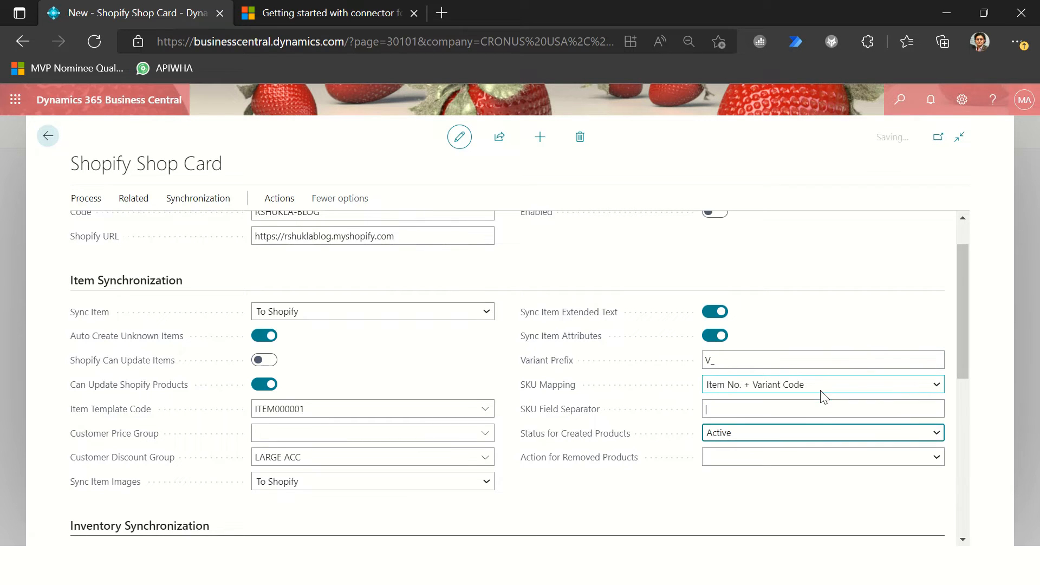
Step: Enter a hyphen (-) as the SKU Field Separator and set SKU Mapping to Item No
key(shift+Tab)
text(-)
click(818, 385)
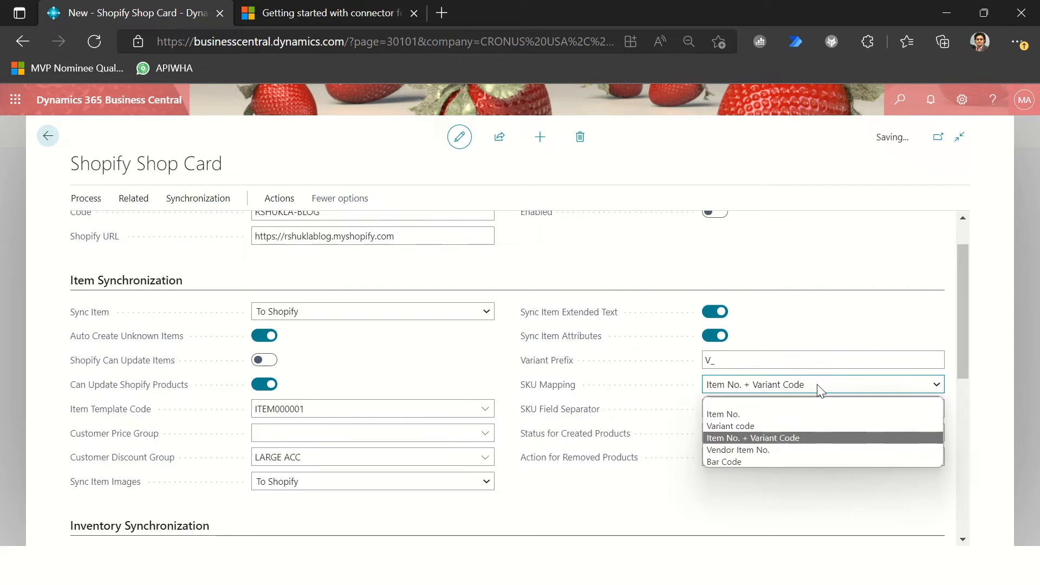
click(748, 414)
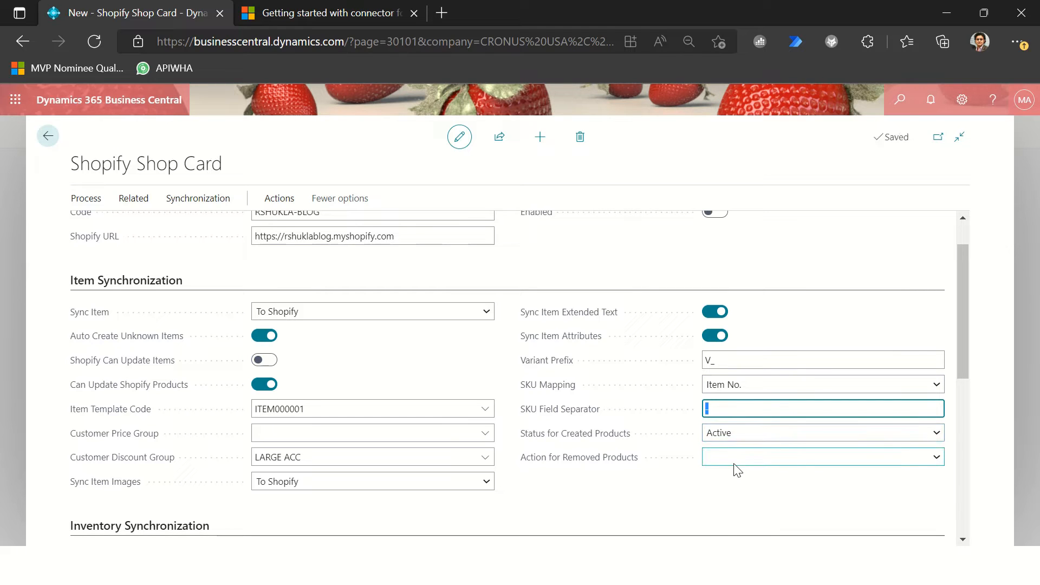
Step: Keep created products Active, set Action for Removed Products to Status to Archived, and collapse the Item Synchronization section
click(726, 437)
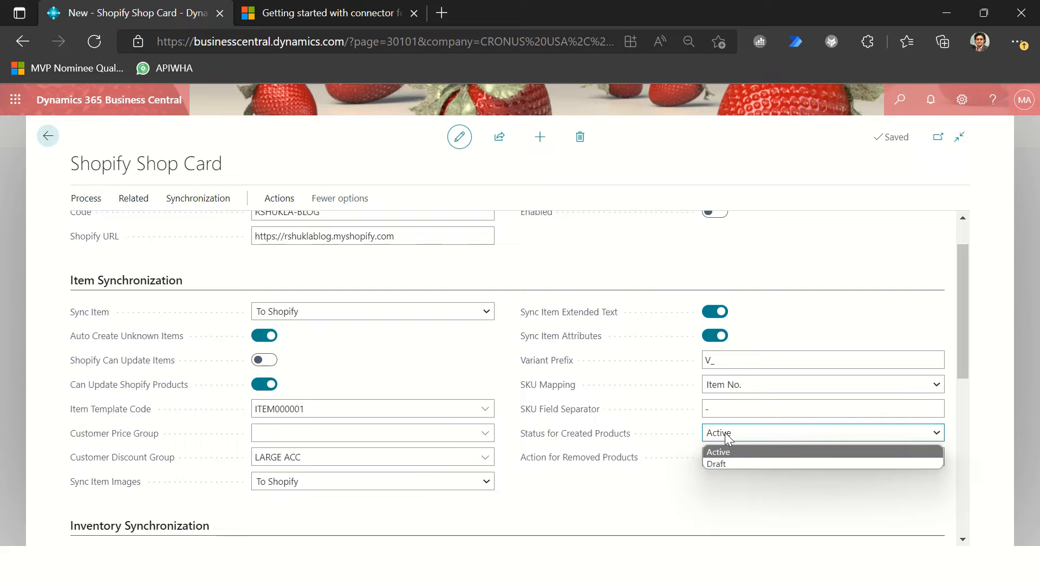
click(726, 436)
click(737, 456)
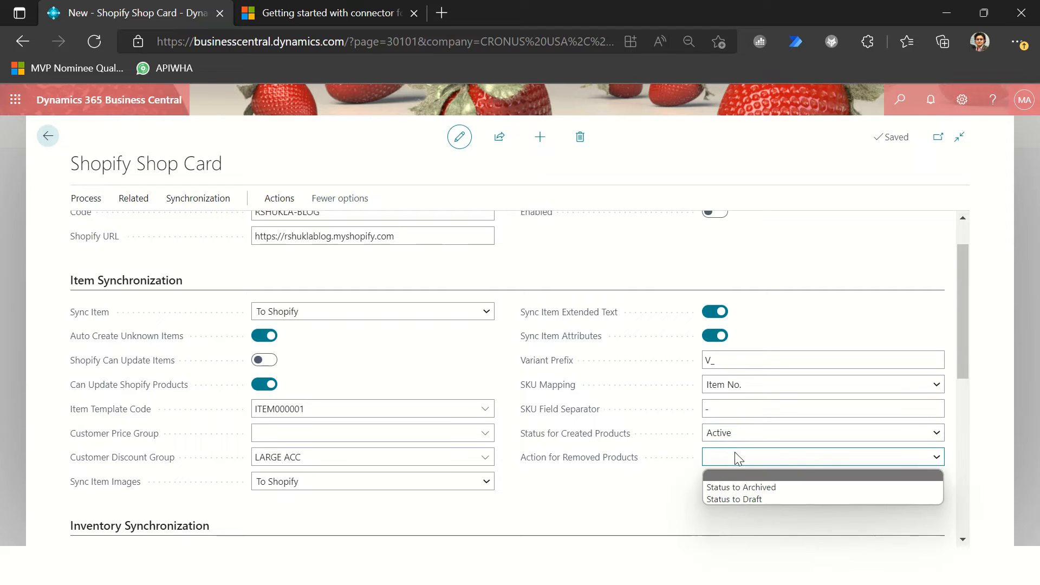
click(761, 488)
click(646, 505)
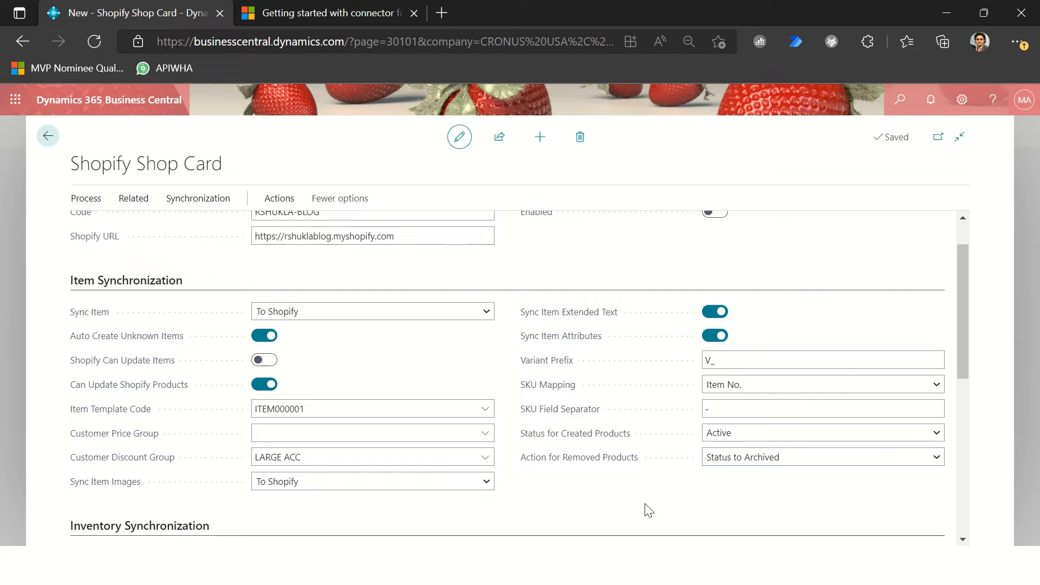
click(584, 417)
click(116, 282)
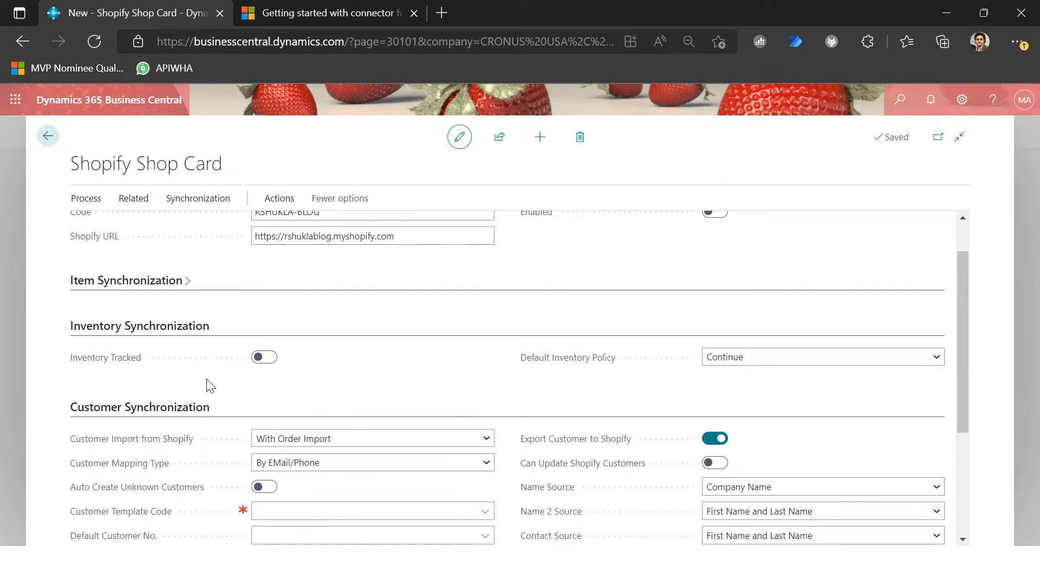
Step: Enable Inventory Tracked, keep Default Inventory Policy at Continue, and collapse the Inventory Synchronization section
click(266, 358)
click(787, 361)
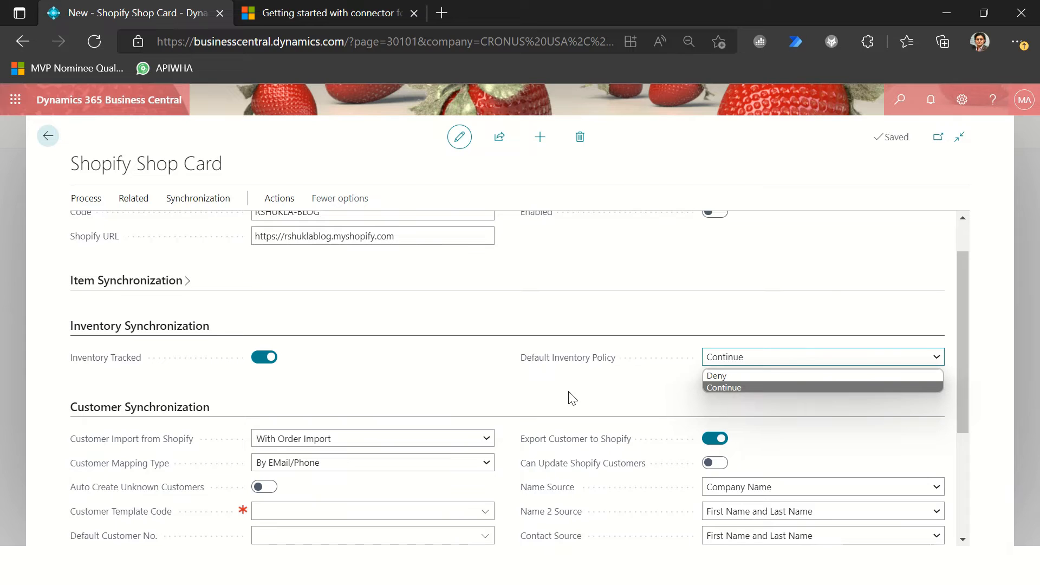
click(592, 401)
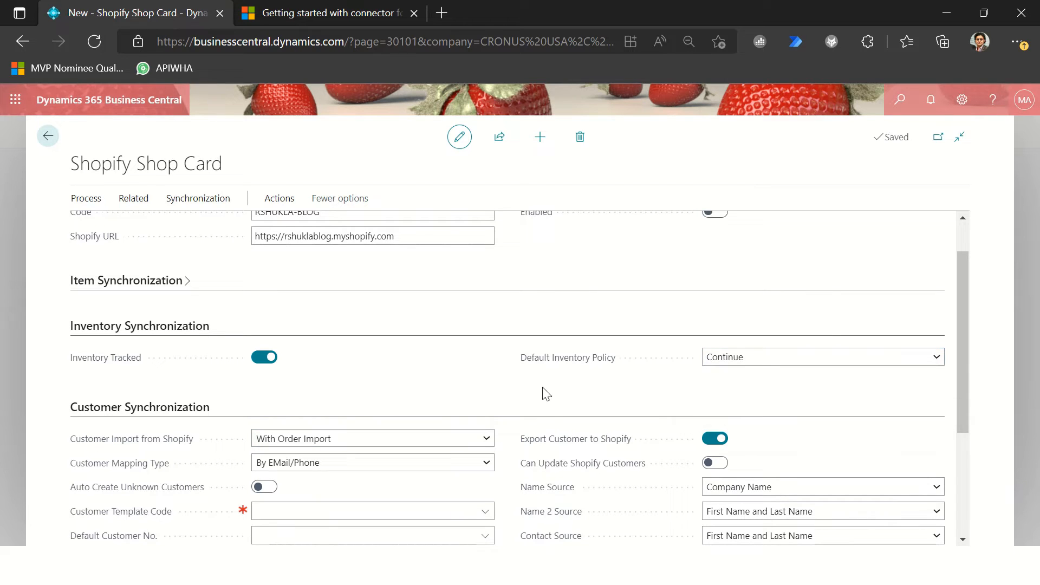
mouse_move(562, 369)
click(140, 327)
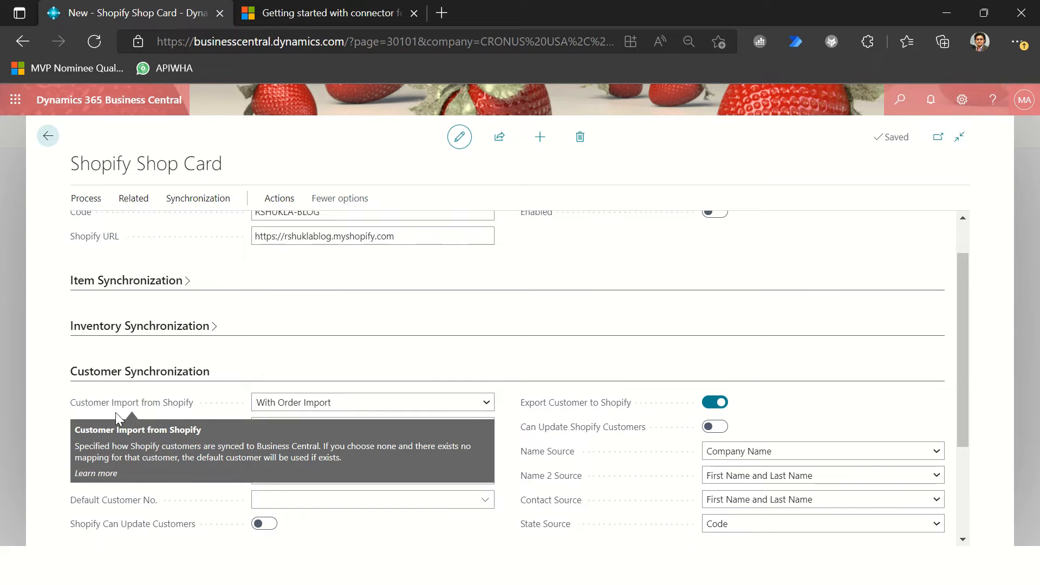
Step: Set Customer Import from Shopify to All Customers and keep Customer Mapping Type at By EMail/Phone
click(336, 410)
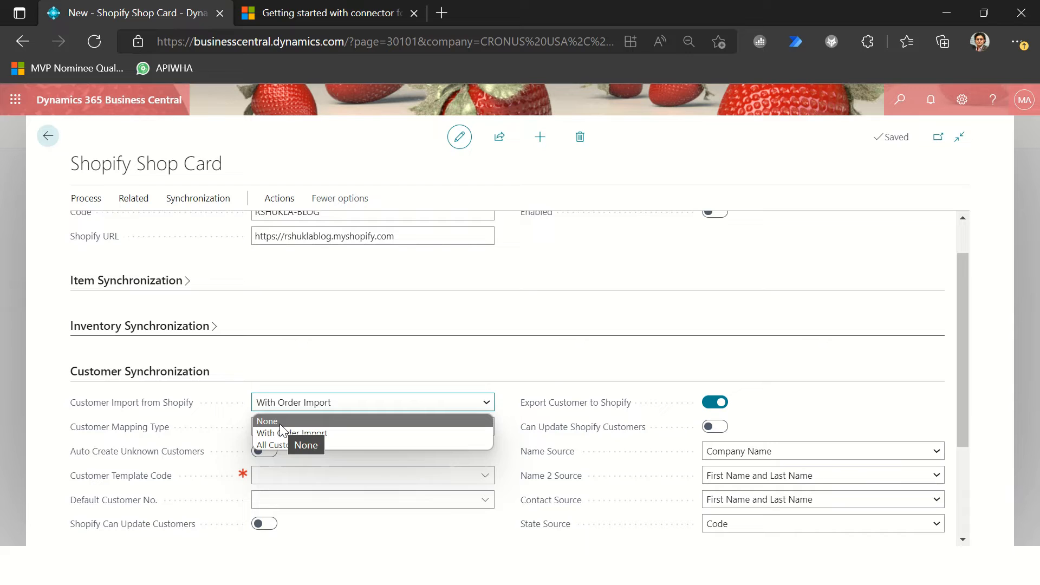
click(343, 361)
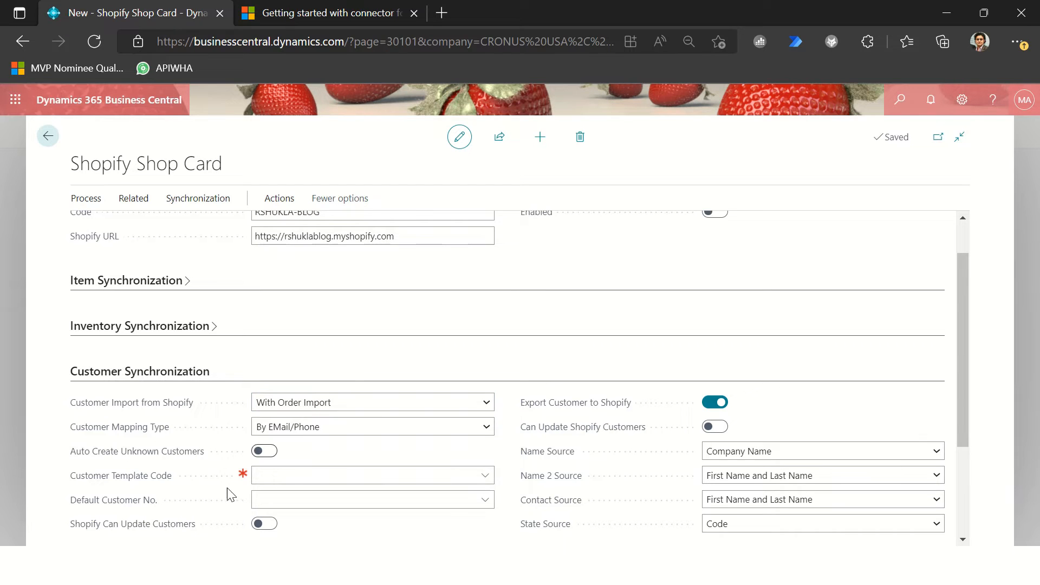
click(278, 499)
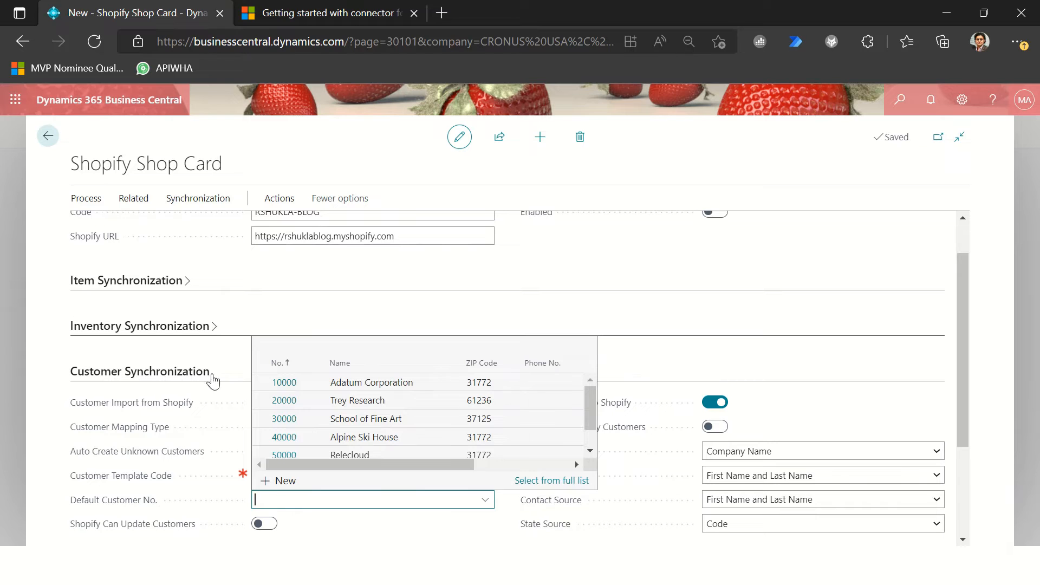
click(227, 358)
click(279, 401)
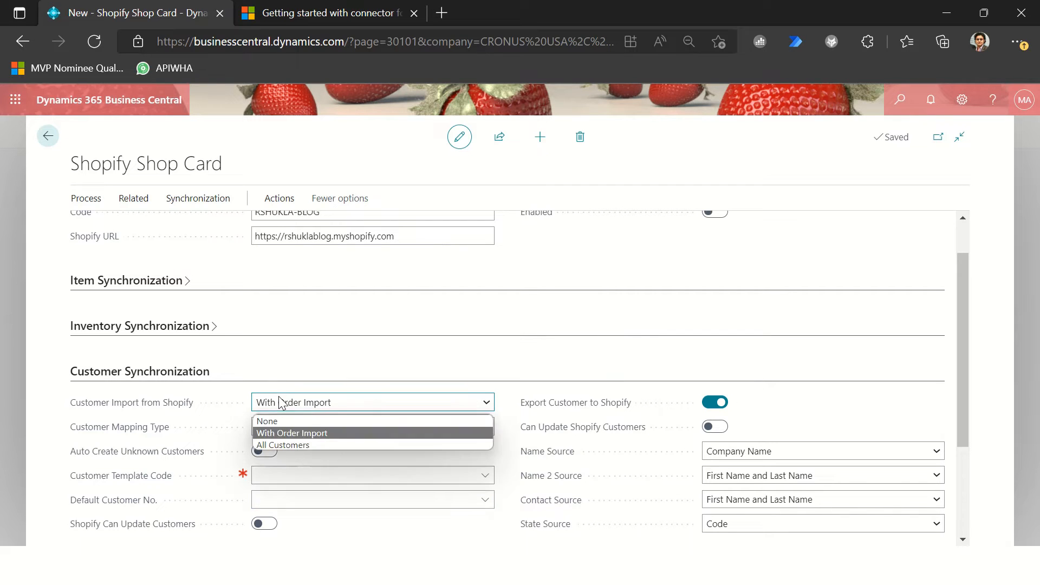
click(291, 446)
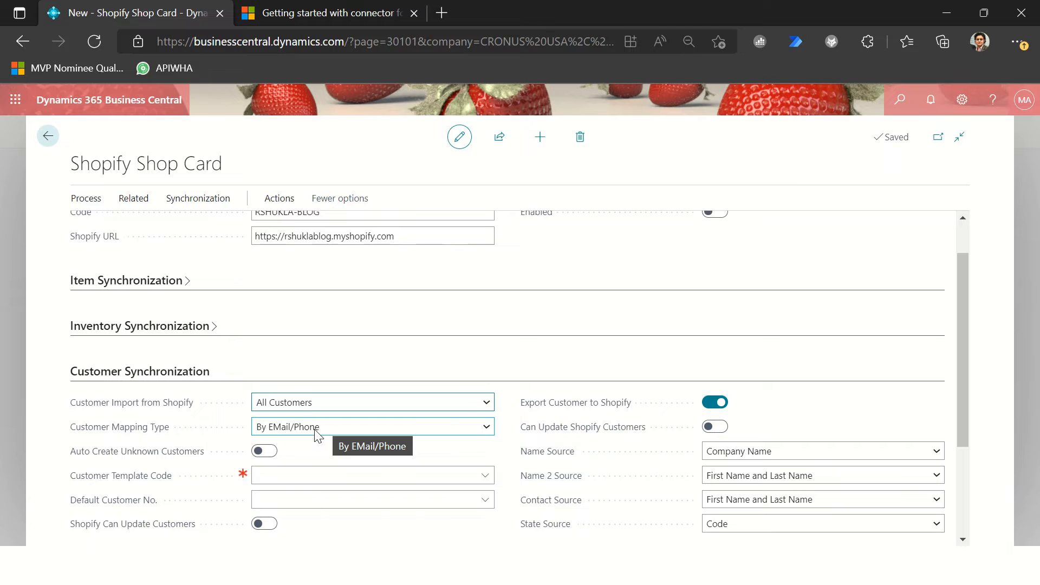
click(300, 432)
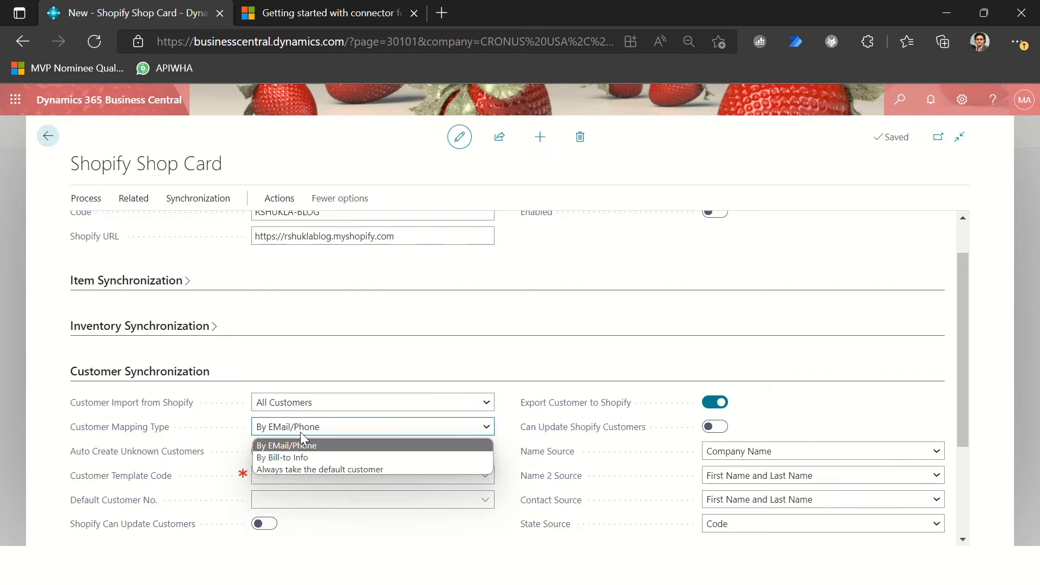
click(300, 432)
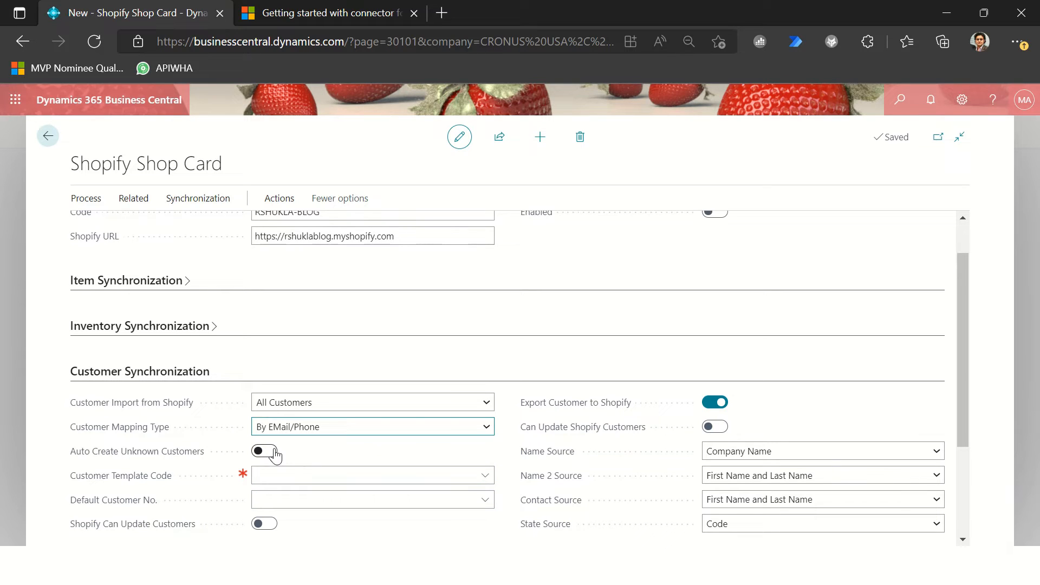
Step: Enable Auto Create Unknown Customers and set Customer Template Code to CUST000001, the Business-to-Business Customer (Bank) template
click(265, 451)
click(326, 508)
scroll(326, 507, down, 1)
click(332, 429)
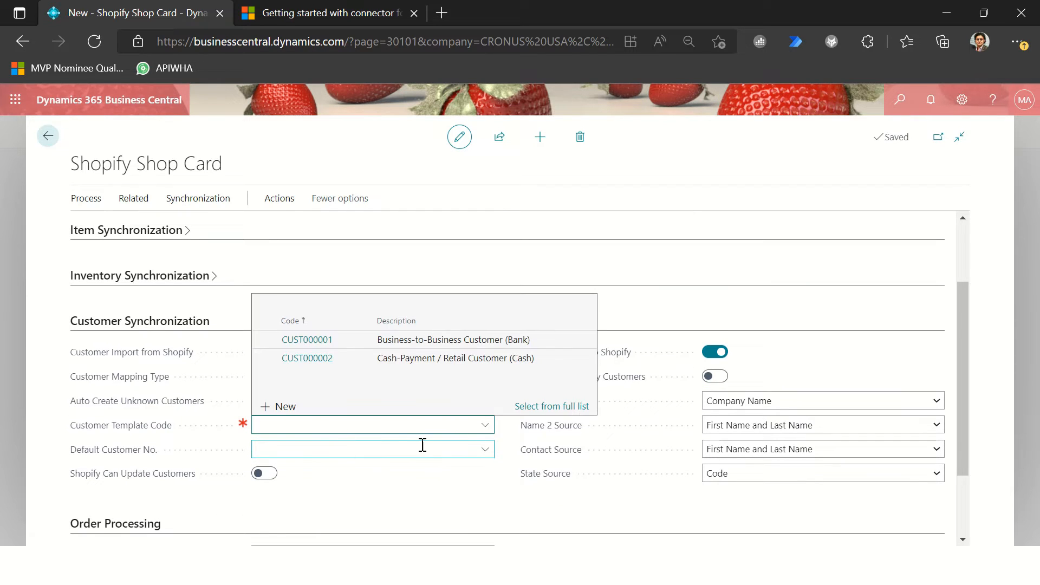
click(317, 339)
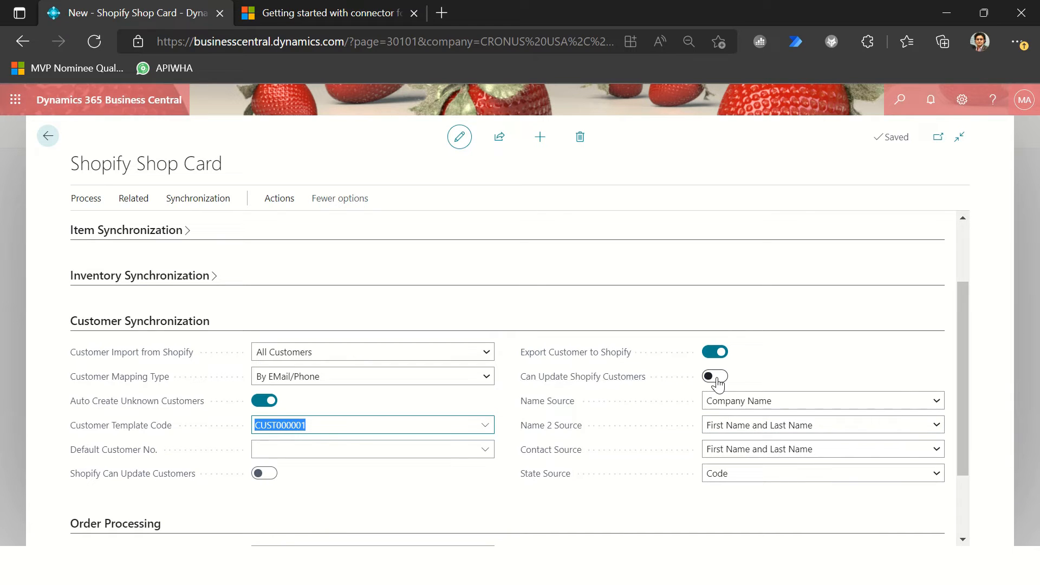
Step: Enable Can Update Shopify Customers instead of Shopify Can Update Customers, keeping Name 2 Source and Contact Source at First Name and Last Name
click(266, 474)
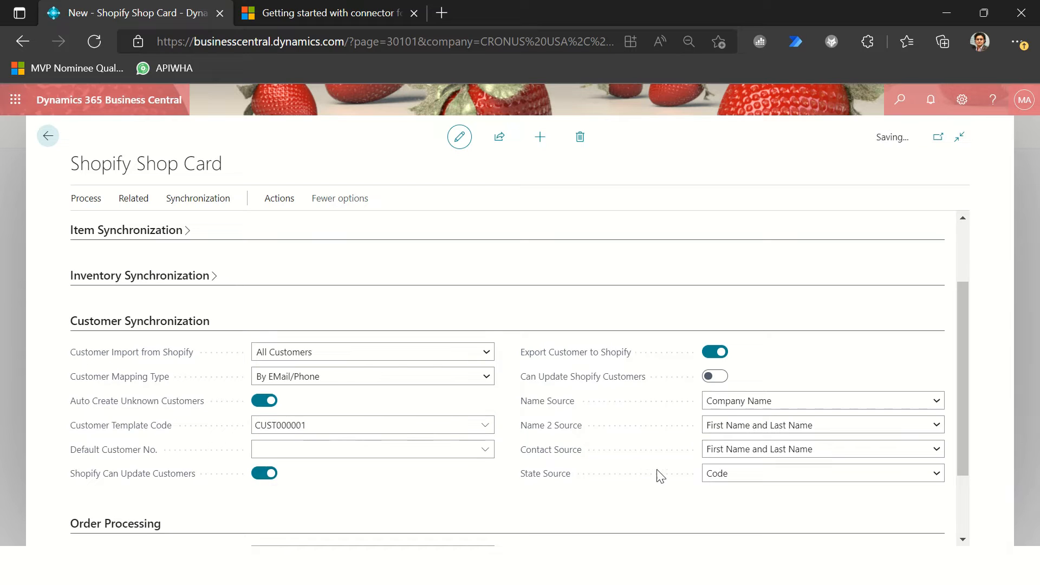
click(720, 377)
click(767, 426)
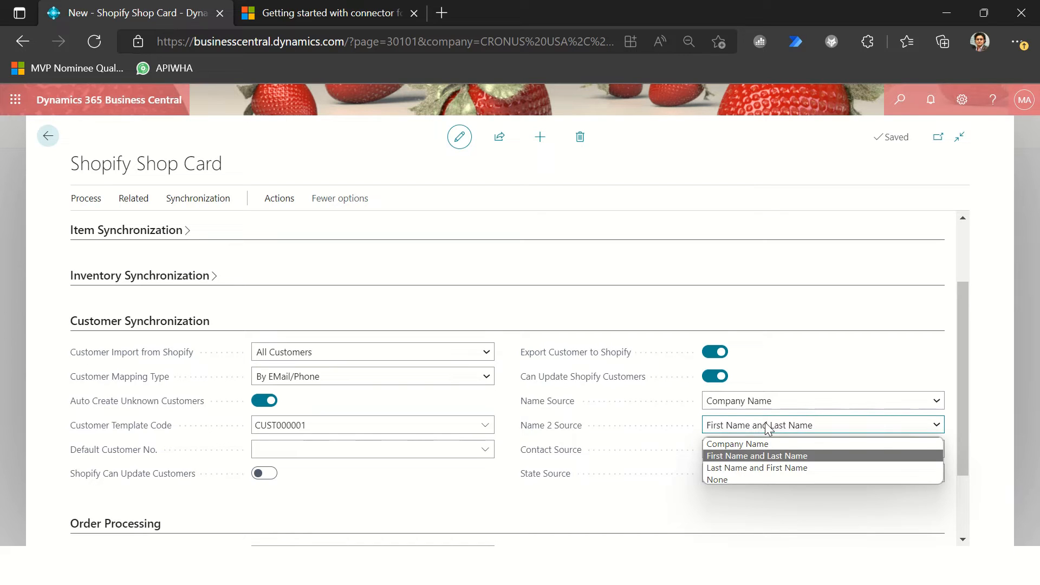
click(766, 423)
click(758, 450)
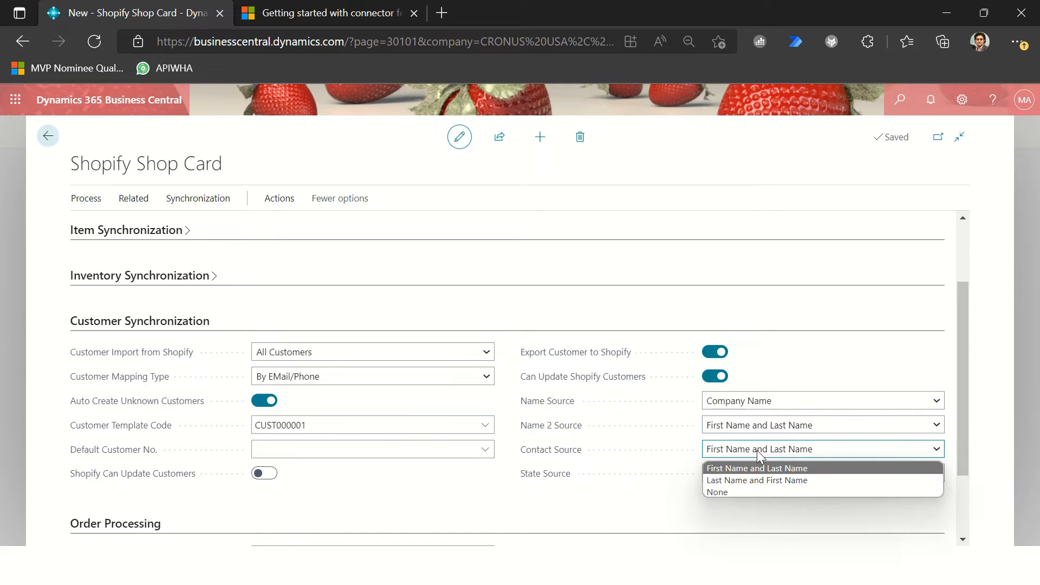
click(757, 451)
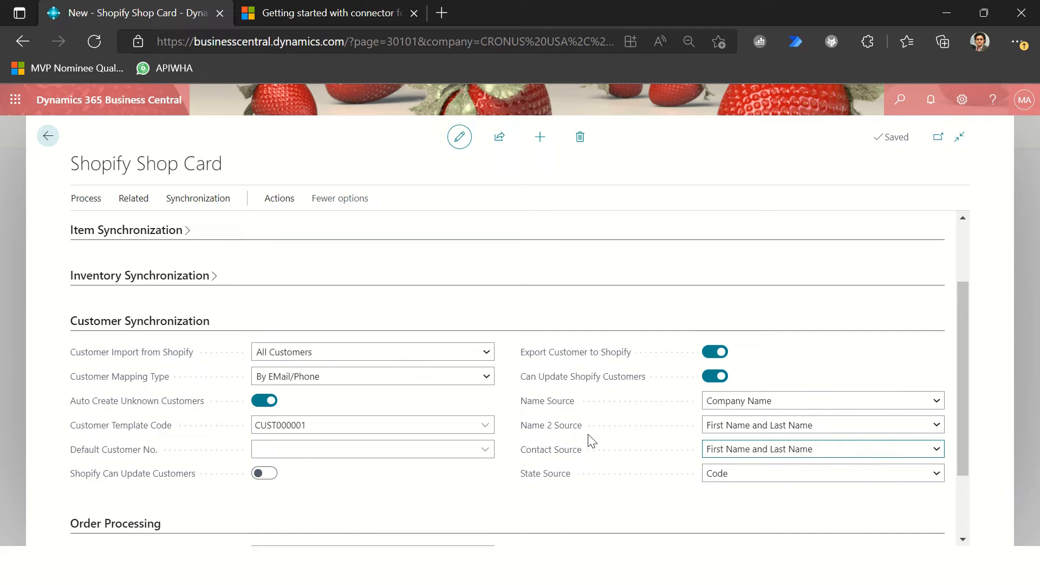
Step: Set Name Source to First Name and Last Name and keep State Source at Code
click(757, 411)
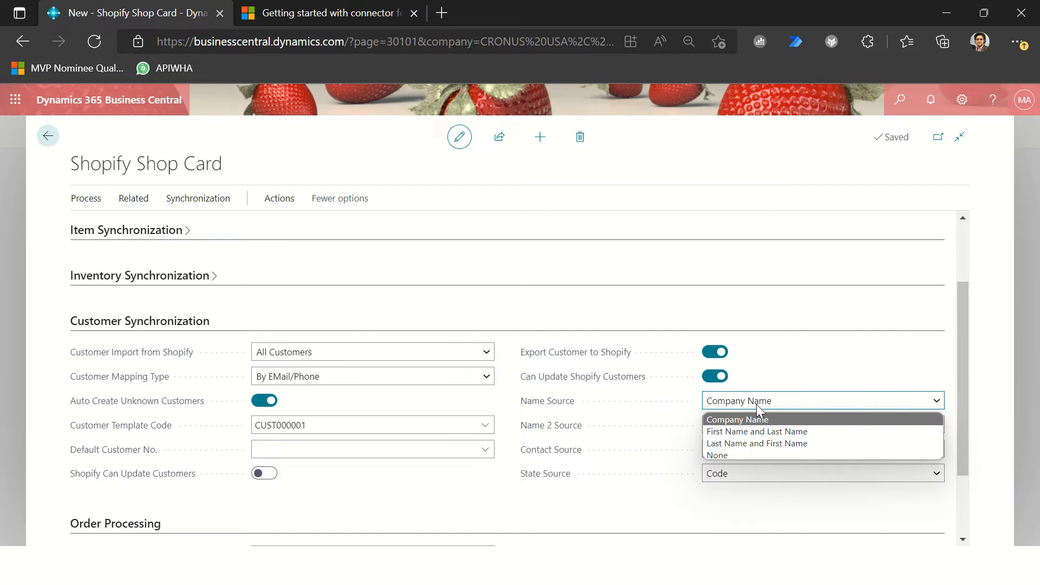
click(754, 432)
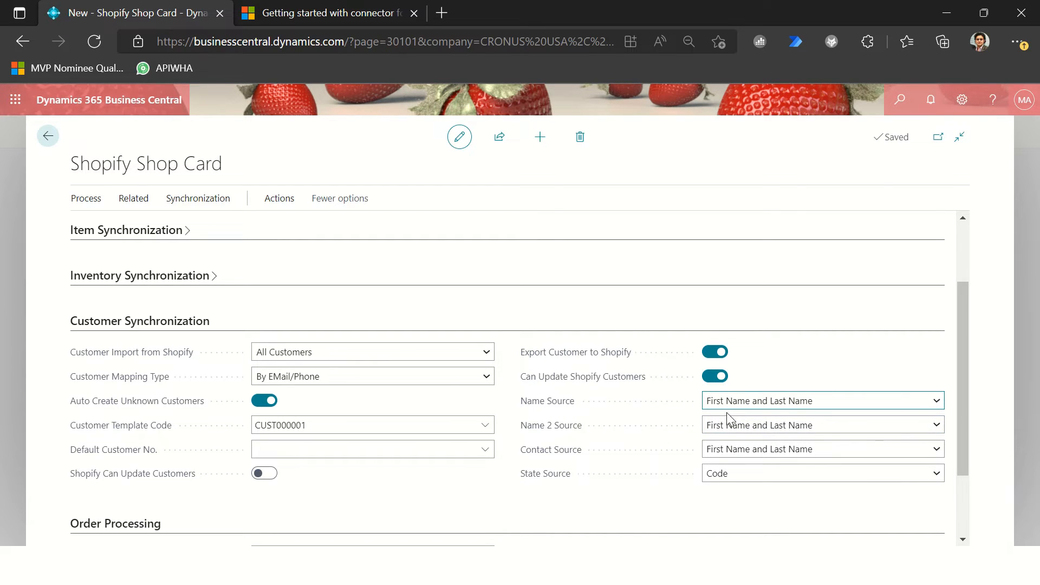
click(743, 408)
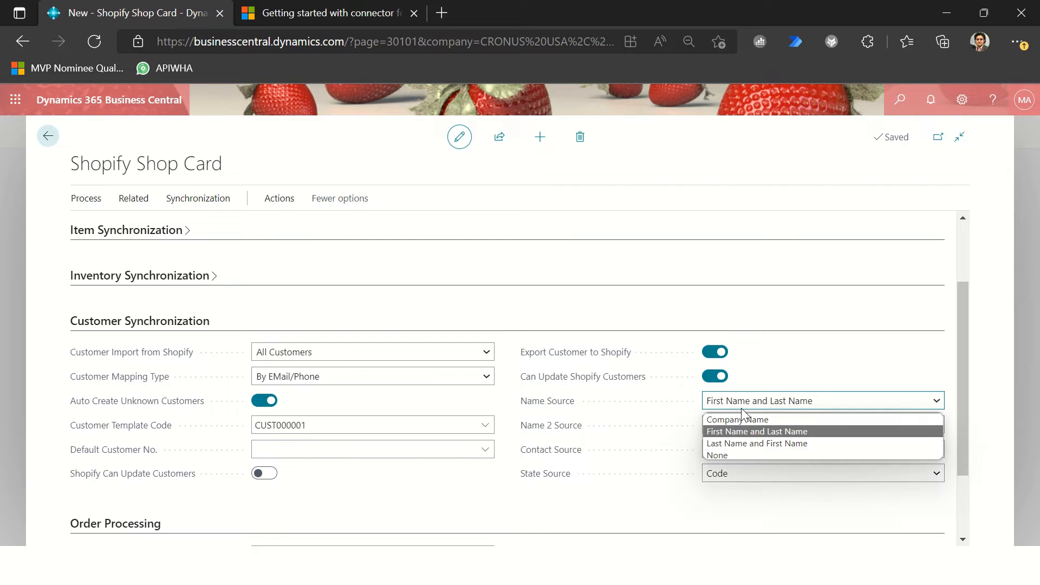
click(742, 409)
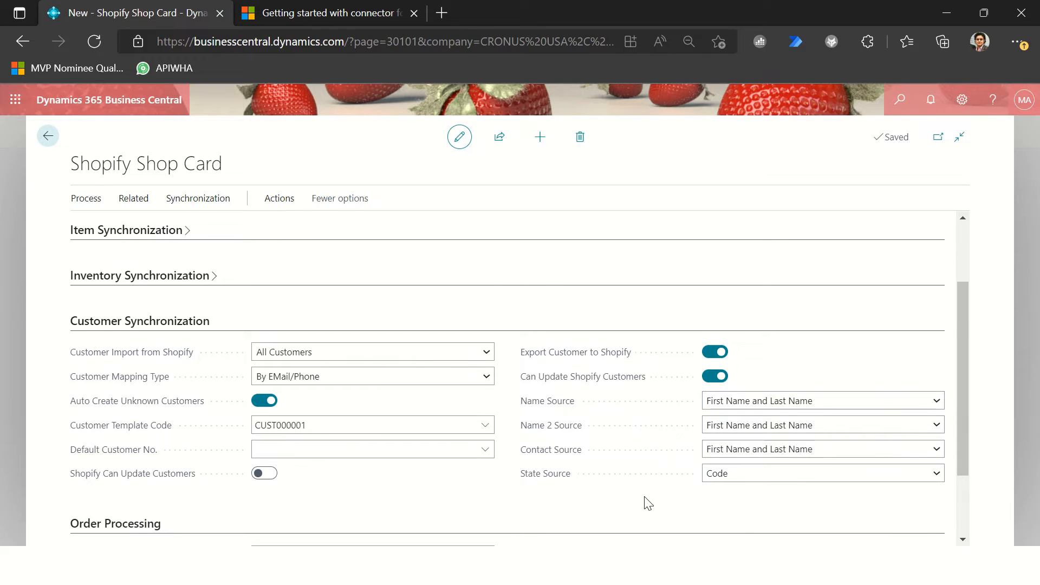
scroll(645, 499, down, 2)
click(869, 375)
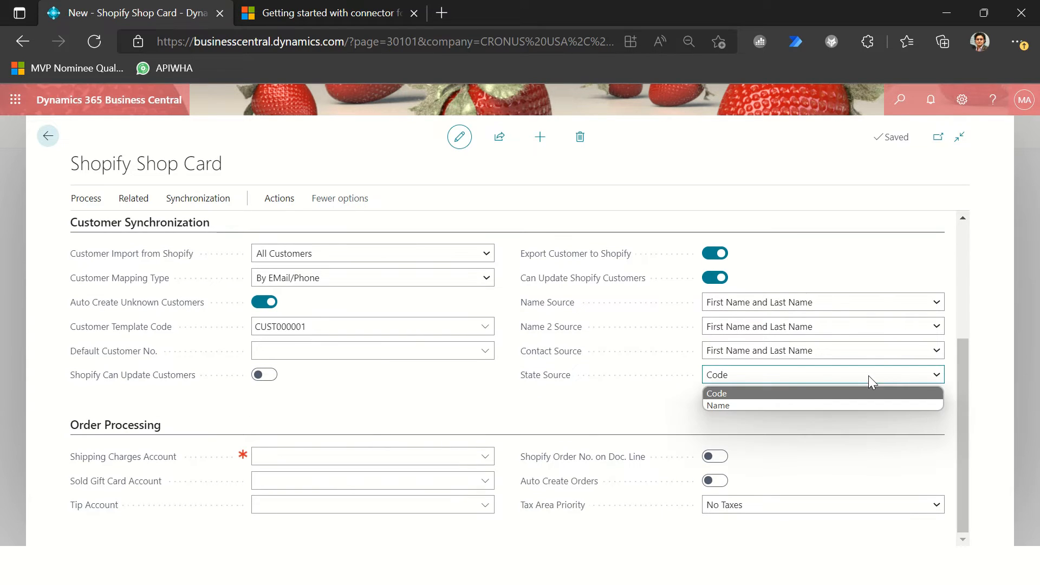
click(583, 413)
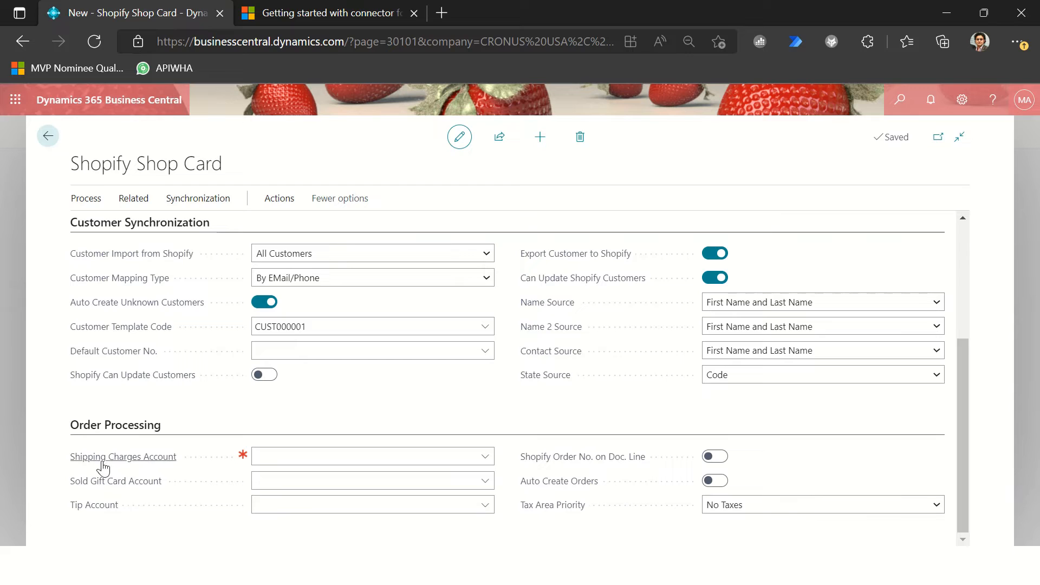
Step: Search the G/L accounts for "charge" and "expe", and set the Shipping Charges Account to 61300
click(289, 457)
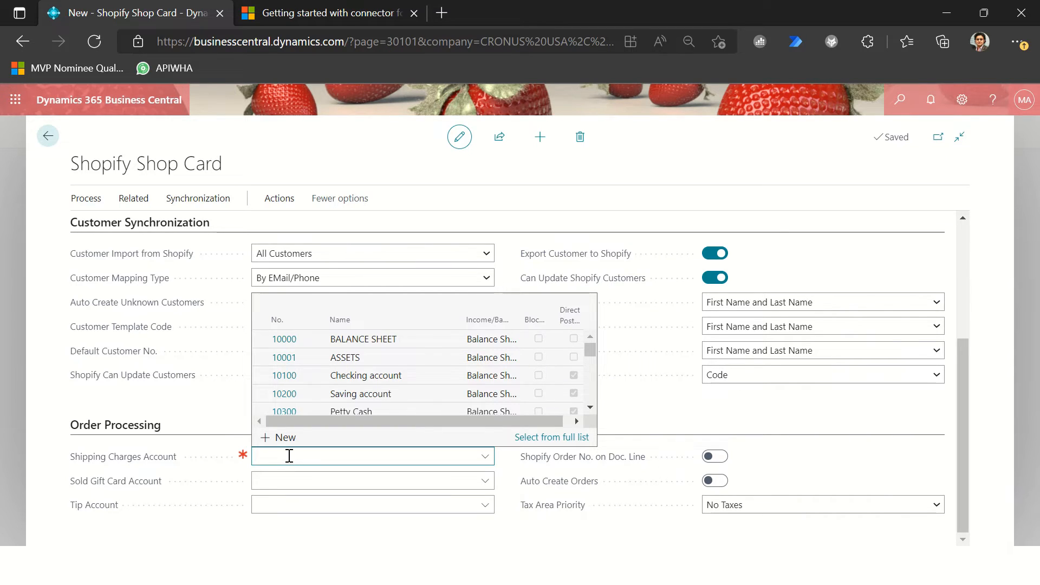
text(cha)
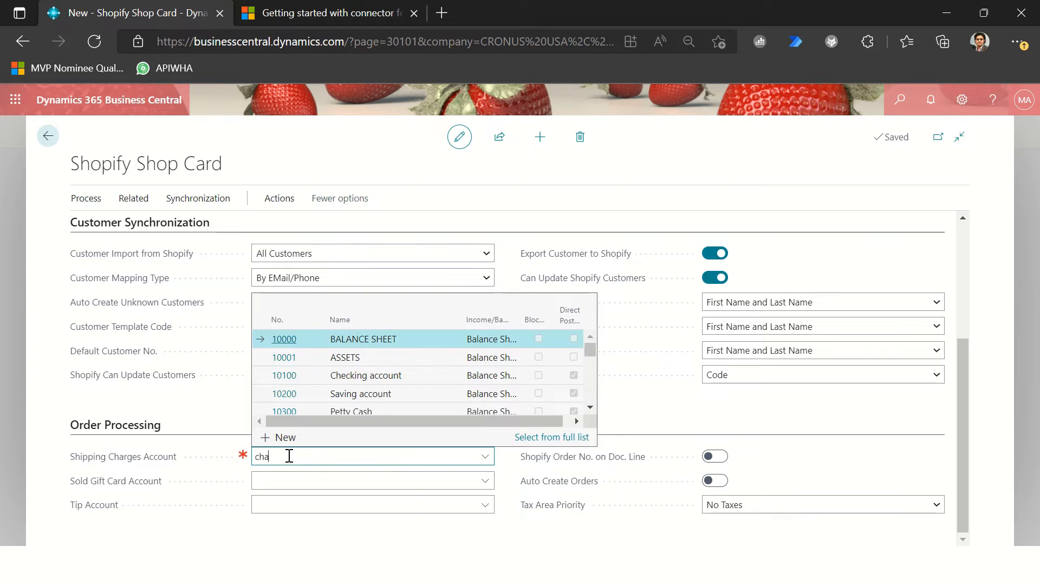
text(rge)
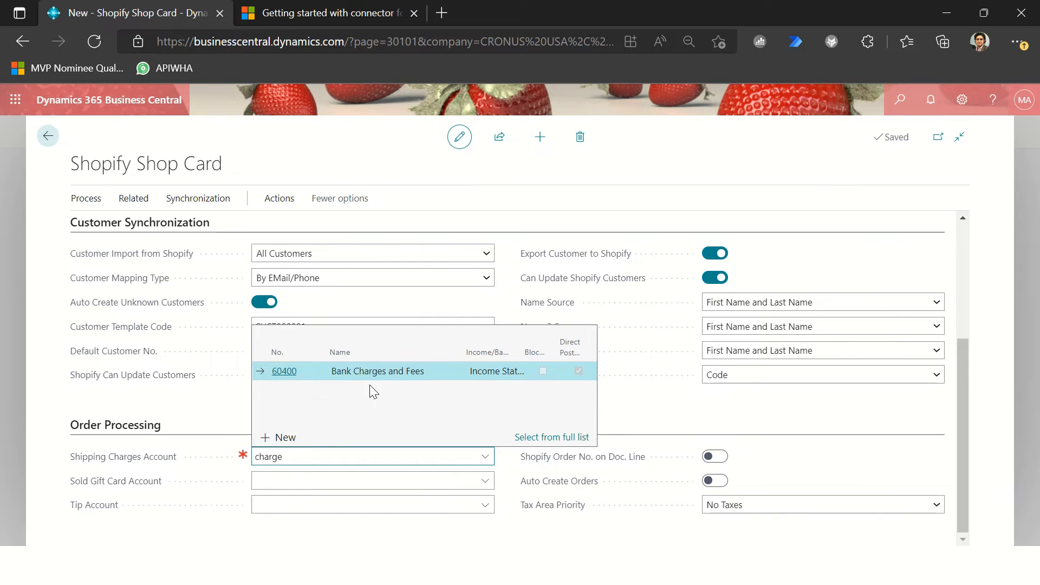
key(BackSpace)
key(BackSpace)
key(BackSpace)
key(BackSpace)
key(BackSpace)
key(BackSpace)
text(expe)
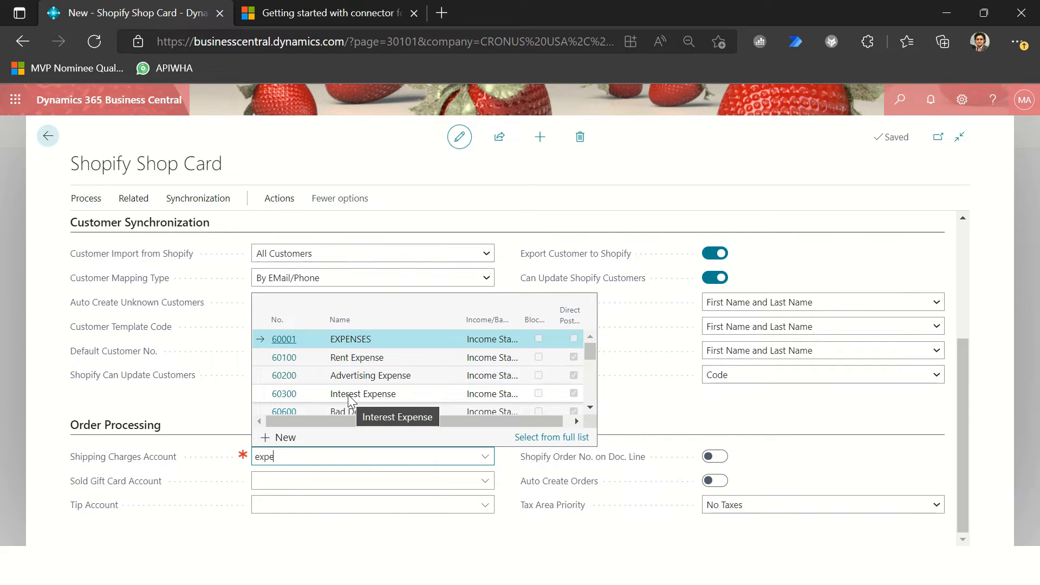
key(Down)
key(Down)
key(Down)
key(Down)
key(Down)
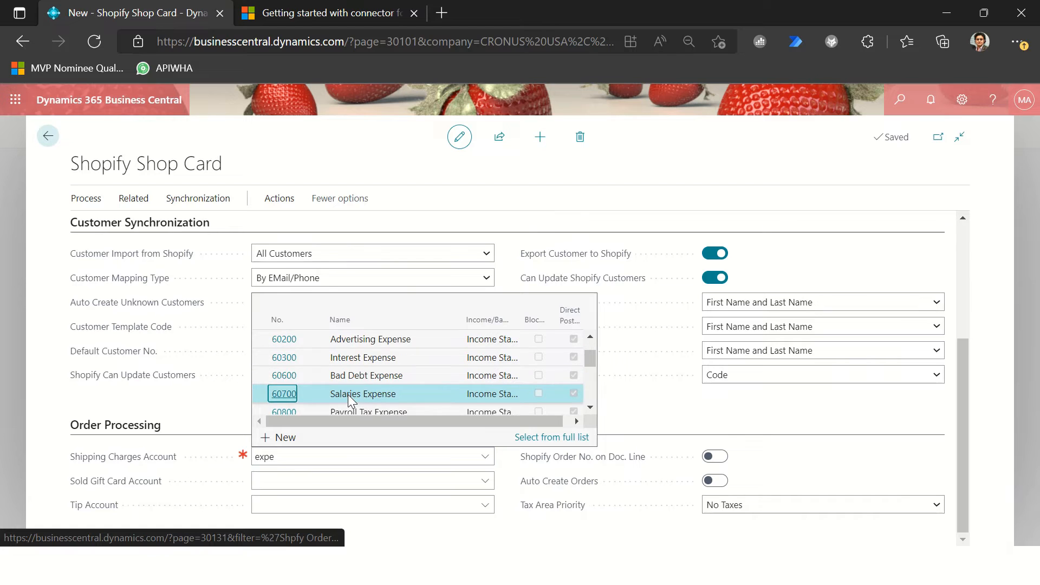
key(Down)
key(Down)
key(Down)
key(Down)
key(Down)
key(Down)
key(Up)
key(Return)
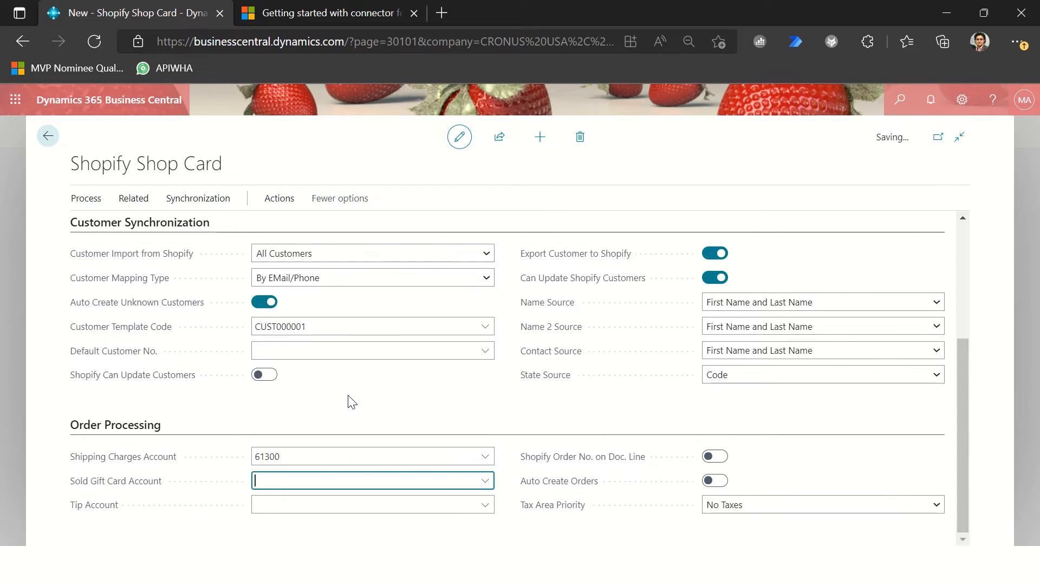
Step: Search the G/L accounts for "income" and set the Sold Gift Card Account to 40200
click(489, 487)
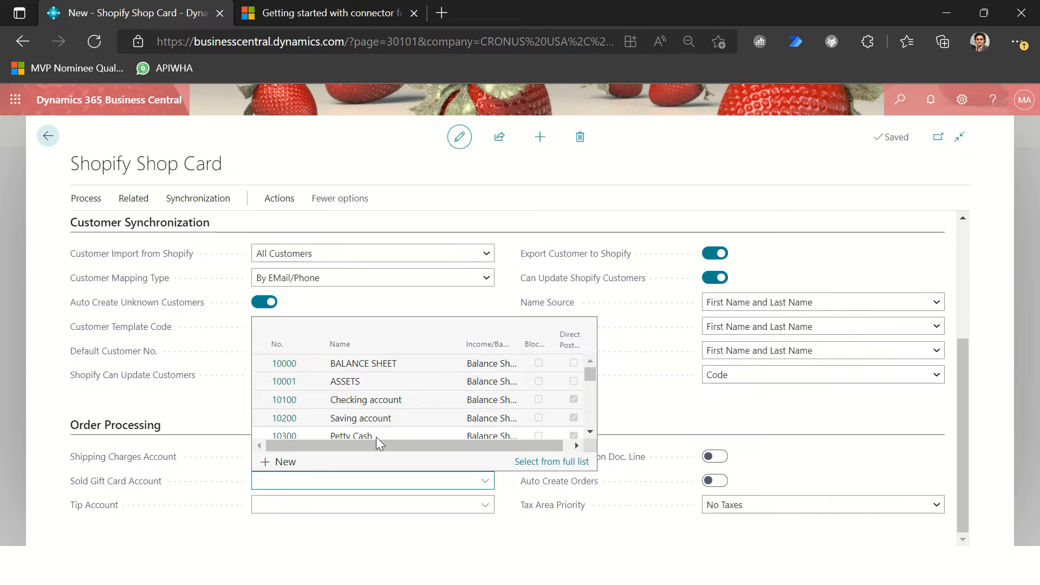
text(income)
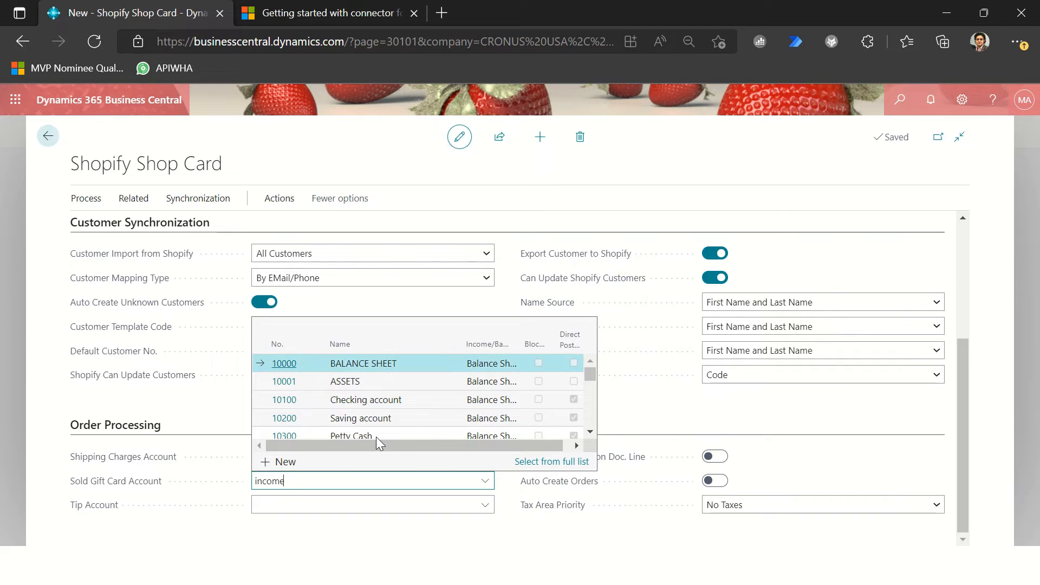
scroll(336, 410, down, 1)
scroll(383, 421, down, 2)
click(382, 421)
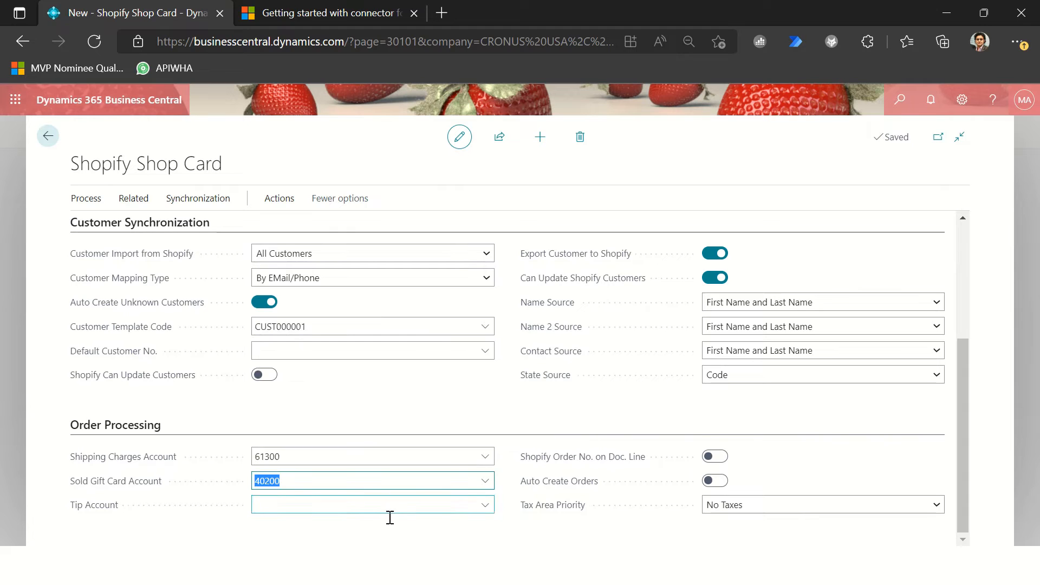
Step: Search the G/L accounts for "income" and set the Tip Account to 40500
click(325, 505)
click(484, 504)
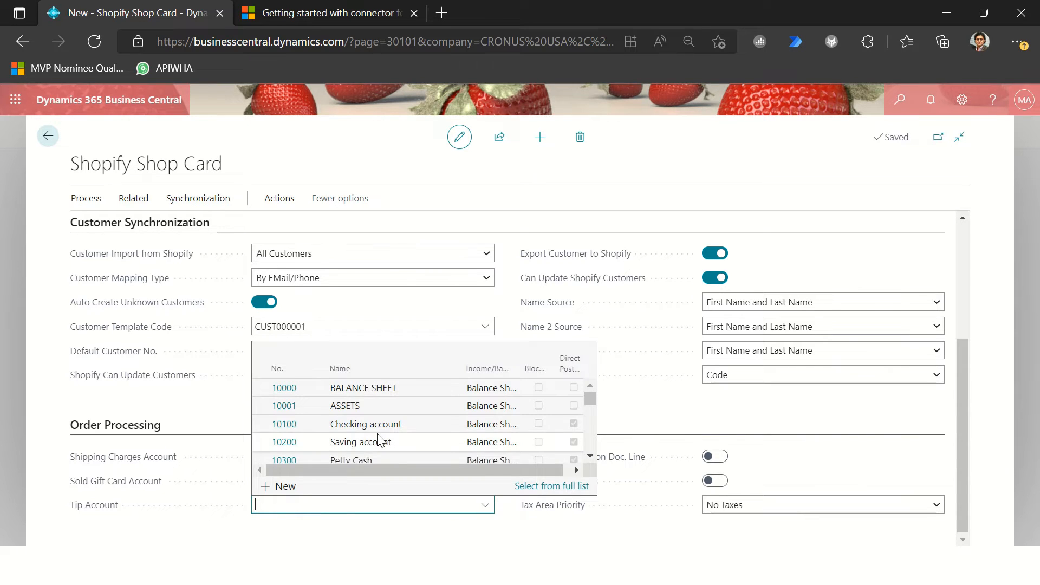
scroll(382, 444, down, 3)
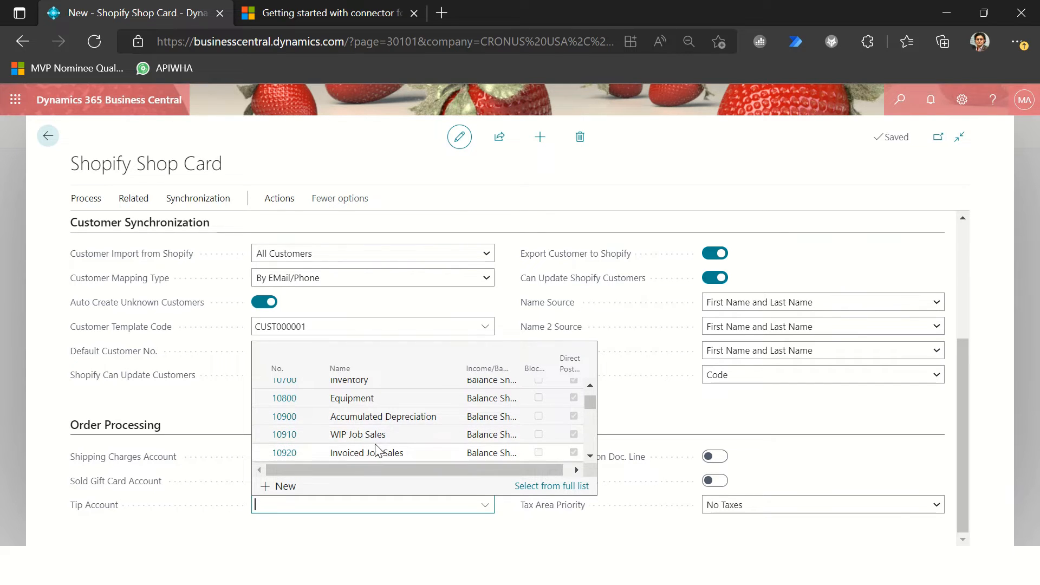
scroll(376, 449, down, 2)
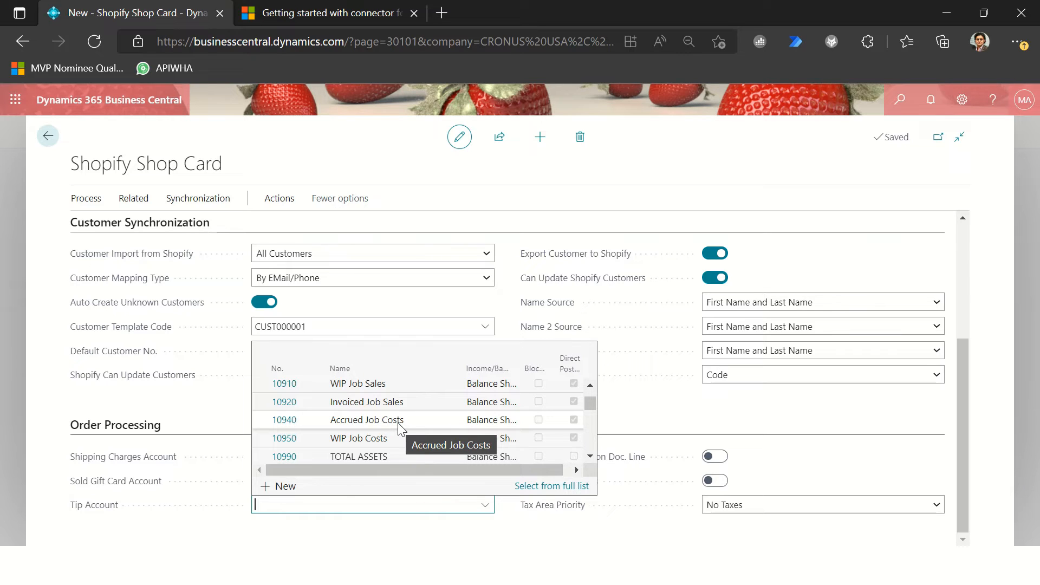
scroll(398, 424, down, 3)
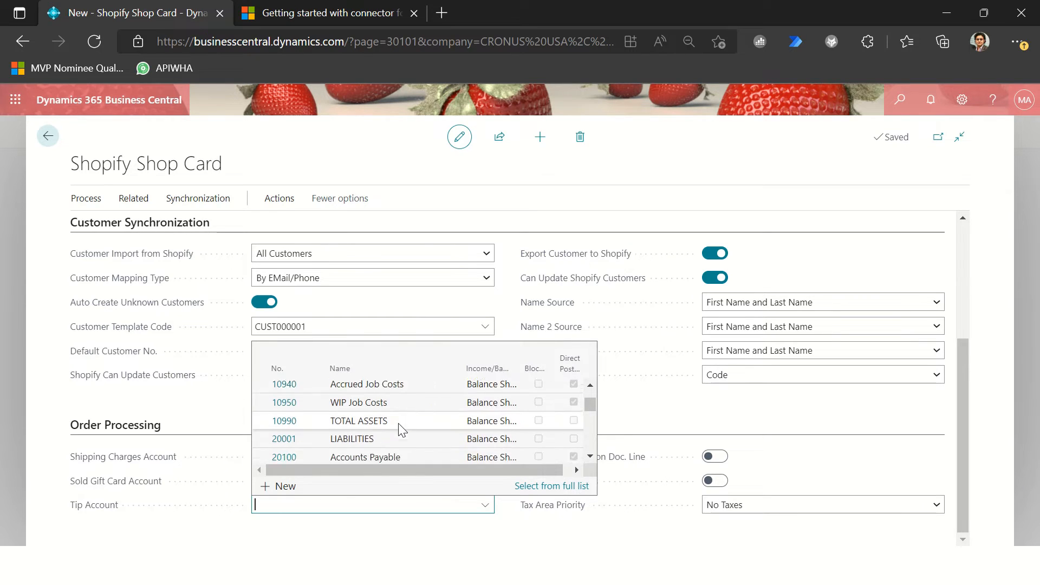
scroll(401, 439, down, 6)
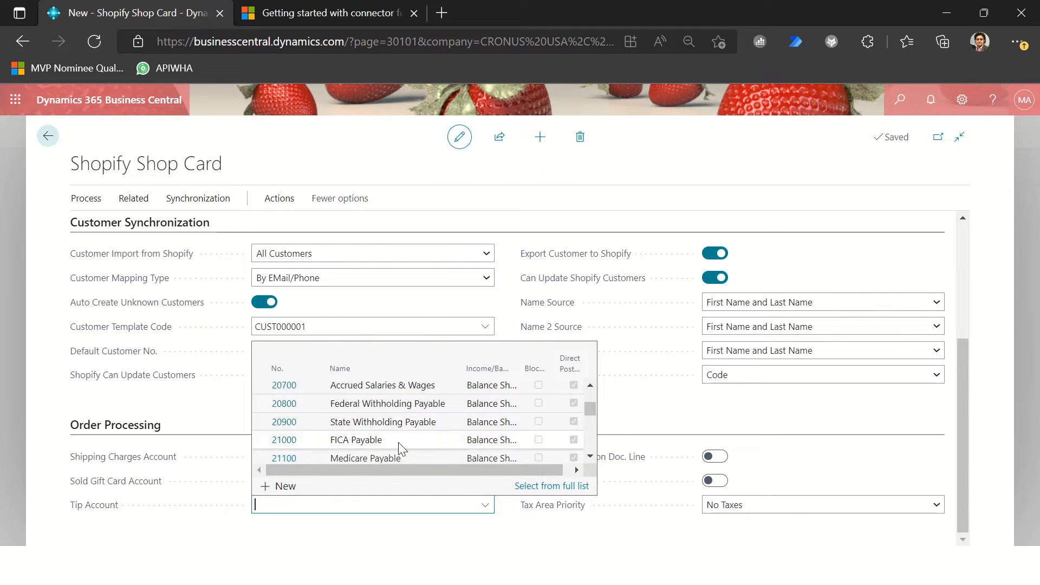
scroll(402, 449, down, 1)
scroll(402, 448, down, 5)
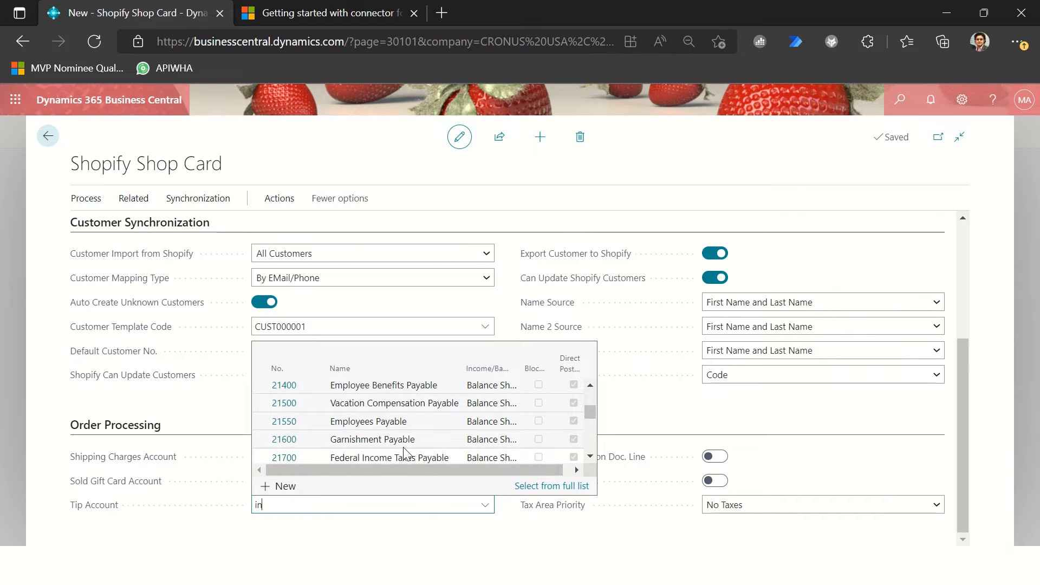
scroll(404, 448, down, 6)
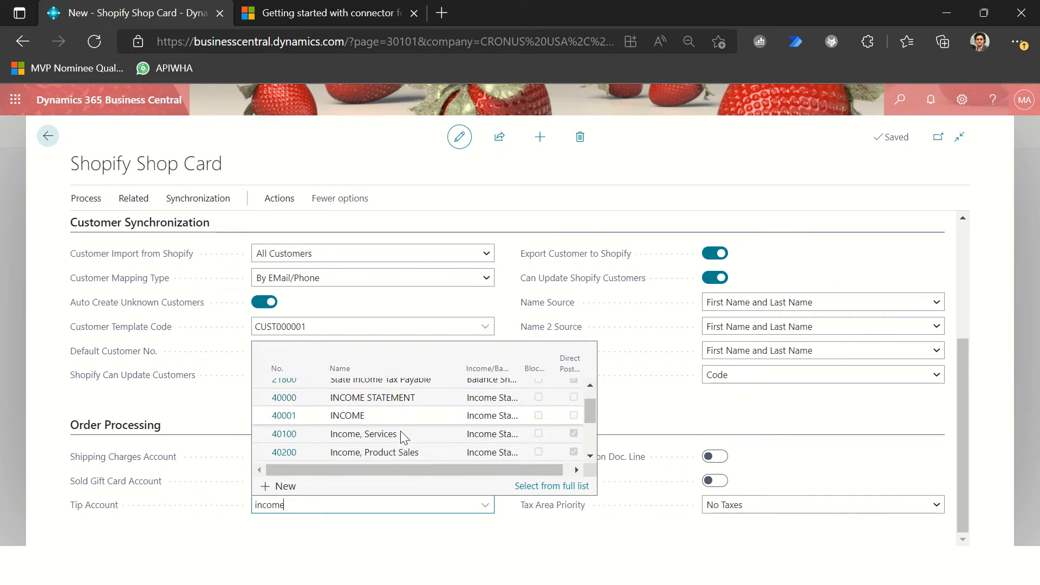
scroll(408, 459, down, 1)
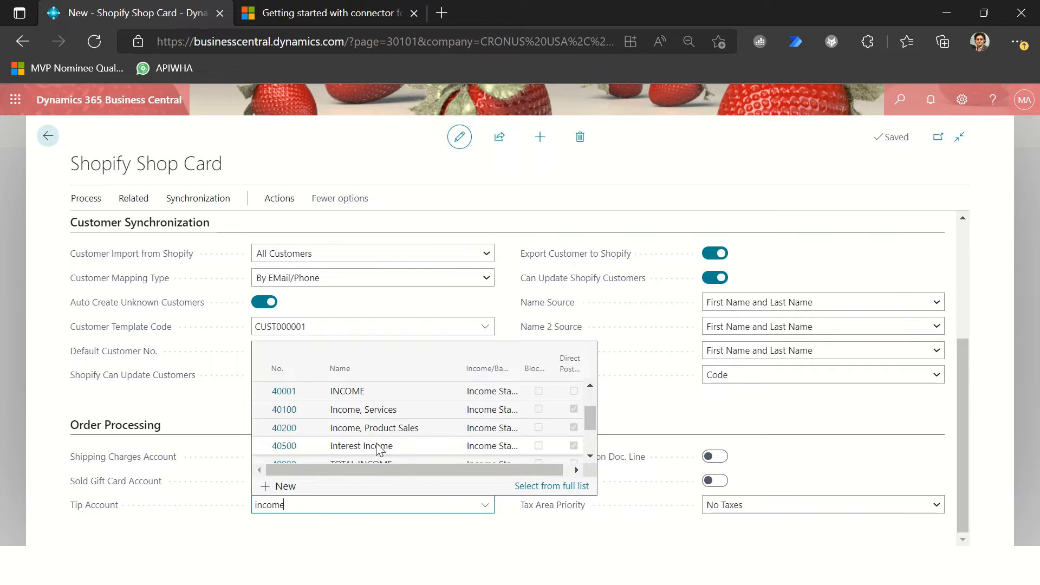
click(382, 446)
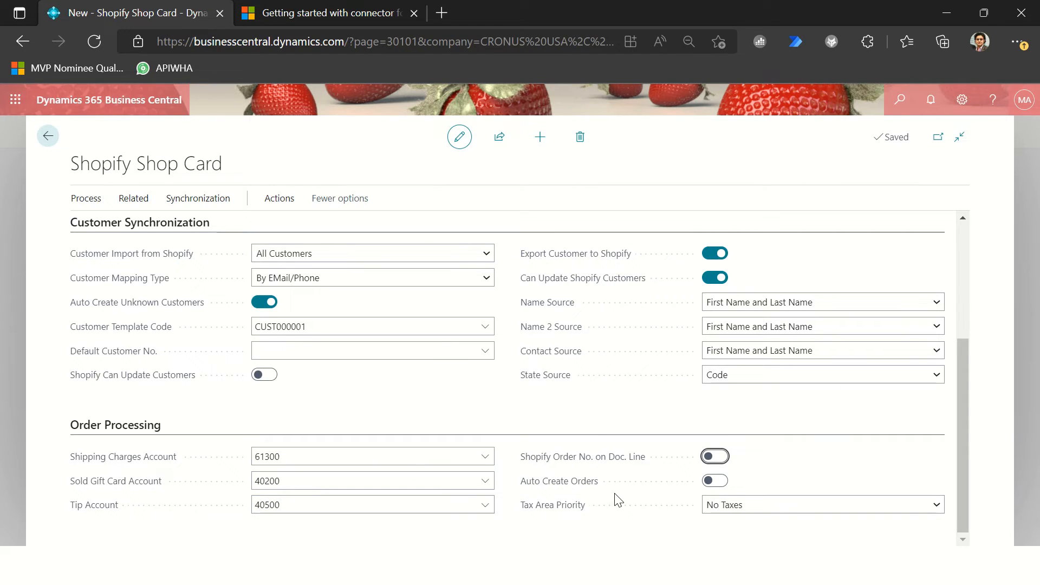
Step: Enable Shopify Order No. on Doc. Line and Auto Create Orders, keeping Tax Area Priority at No Taxes
click(713, 457)
click(719, 492)
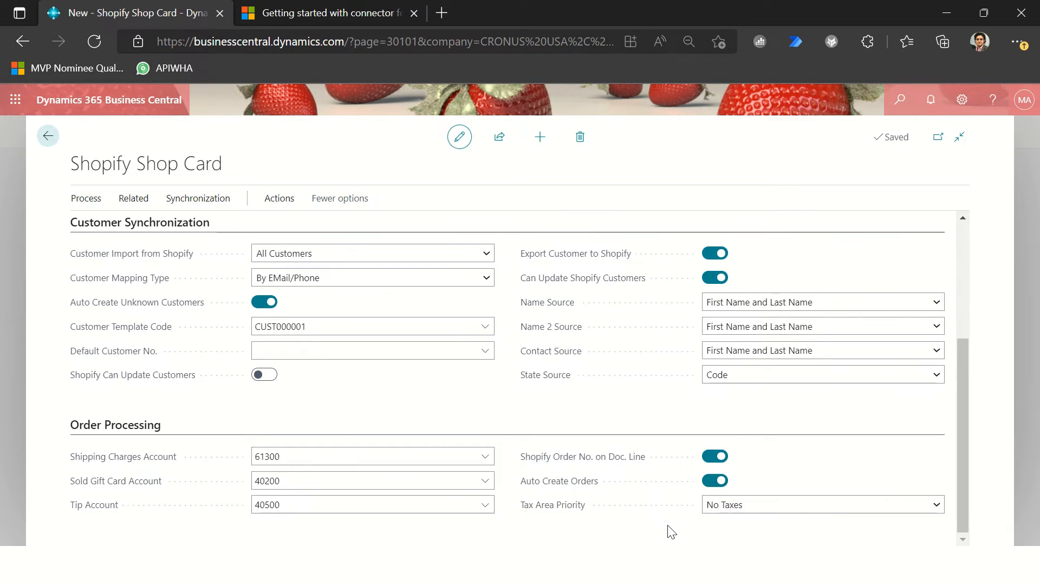
click(786, 507)
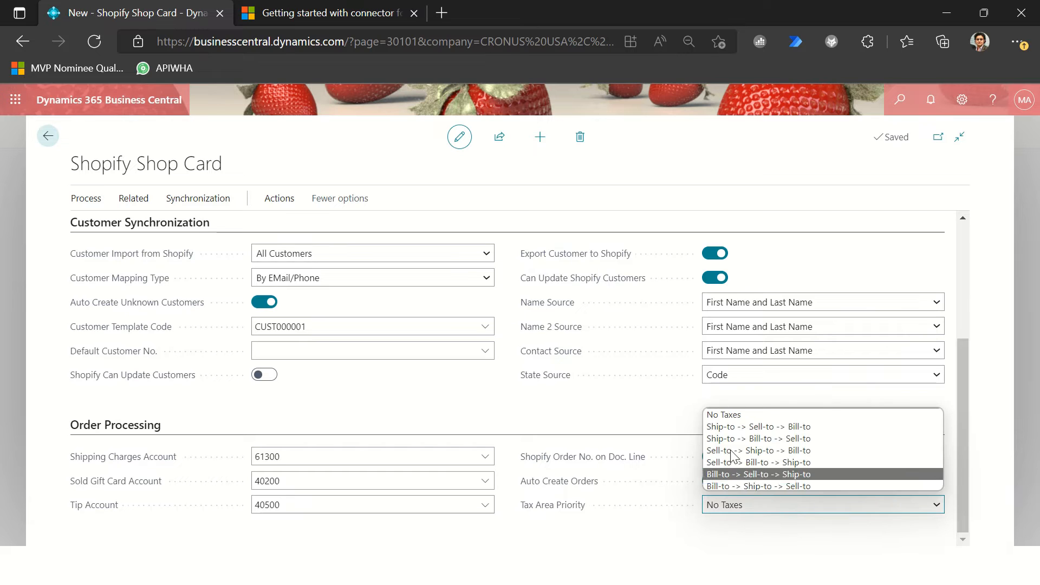
click(726, 415)
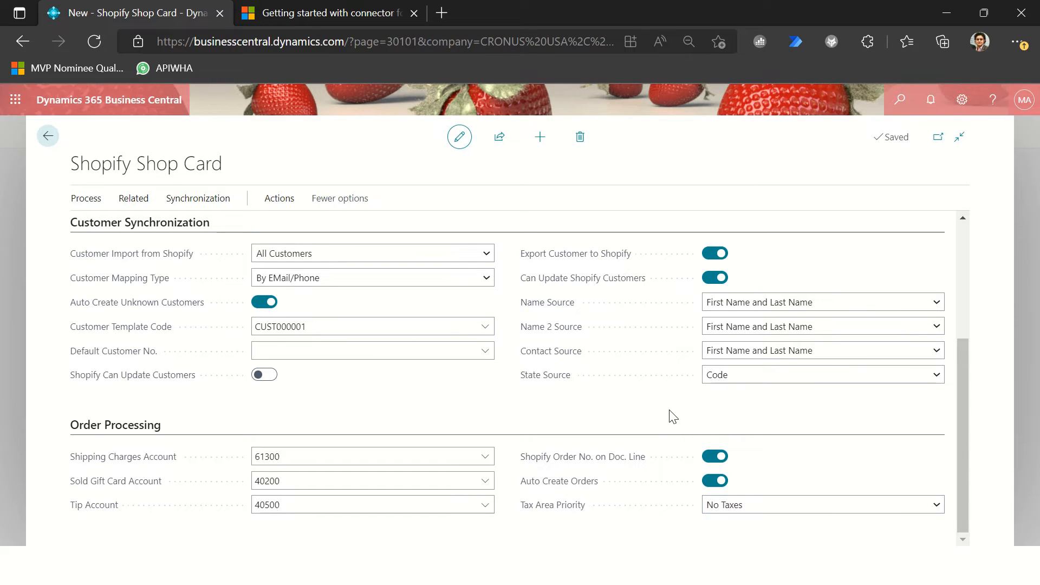
Step: Search for the Customers page and open the card of the last customer in the list
scroll(669, 413, up, 4)
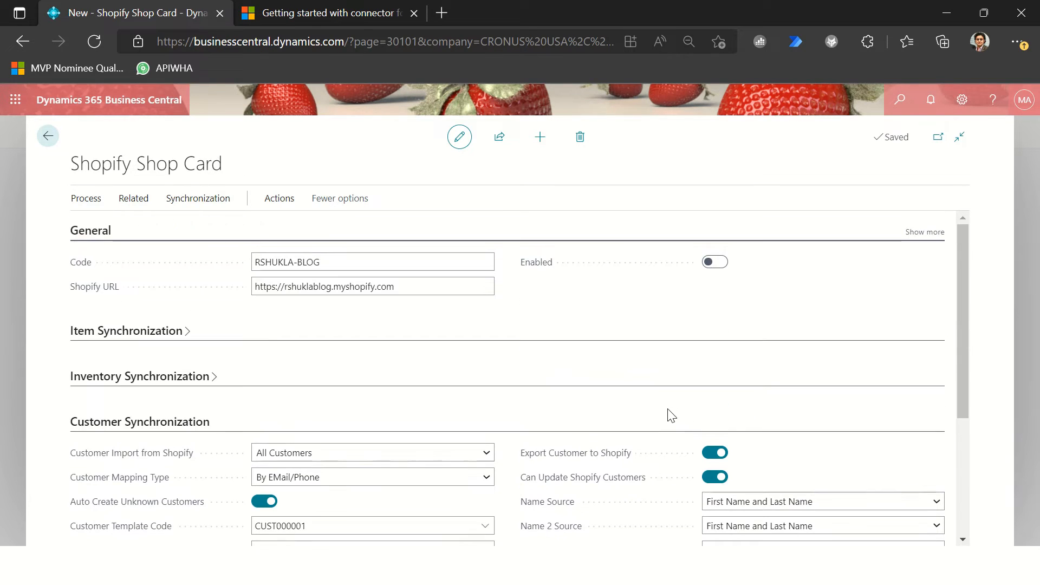
click(899, 106)
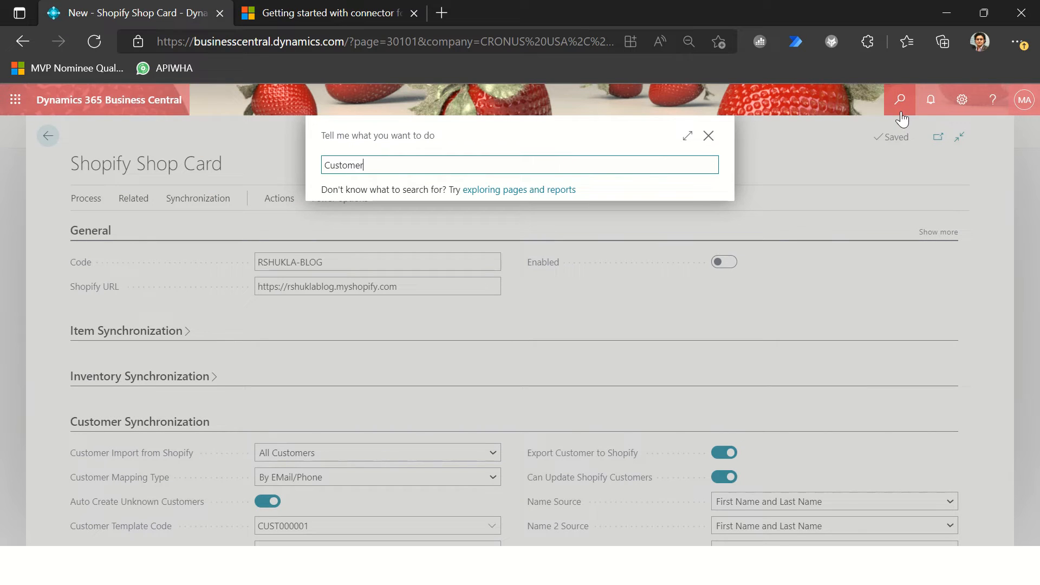
text(Customers.)
key(Down)
key(Down)
key(Down)
key(Down)
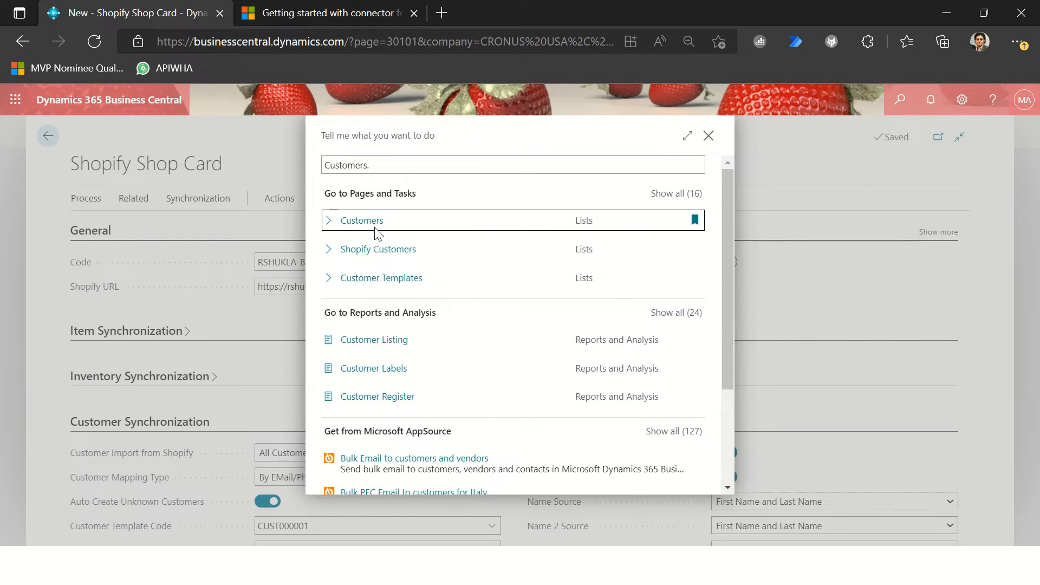
click(360, 222)
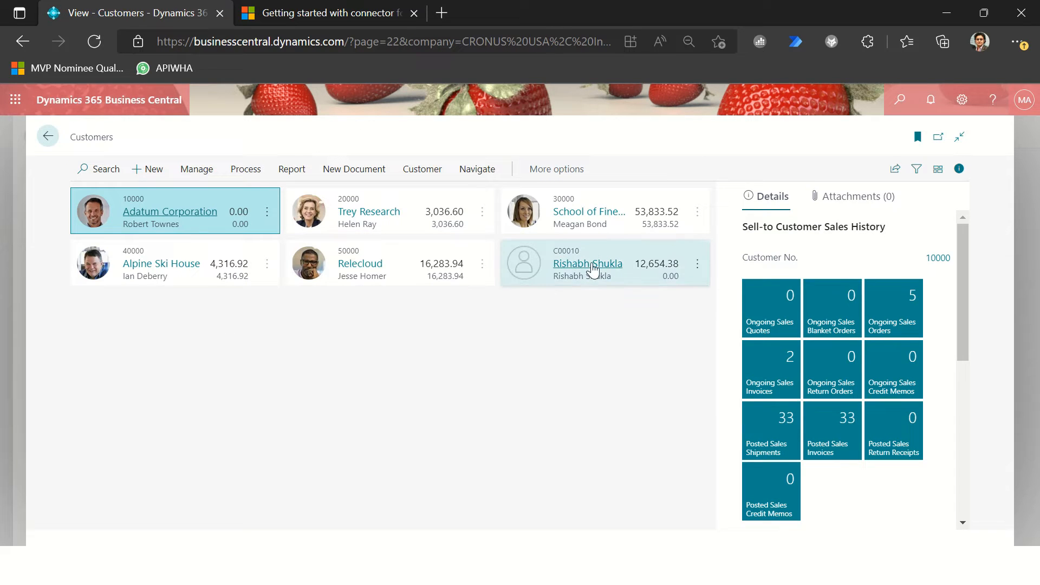
click(592, 266)
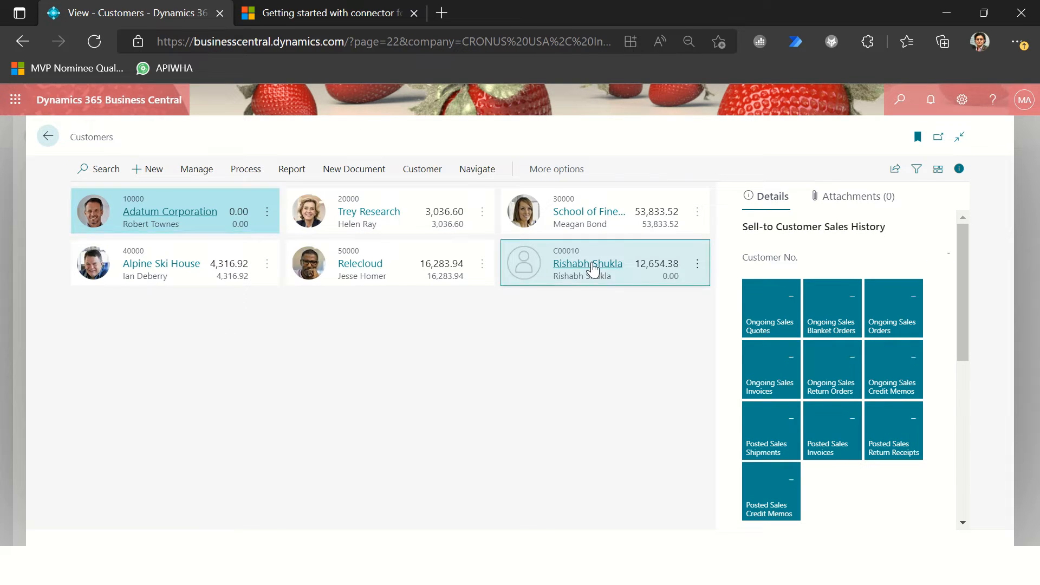
click(593, 266)
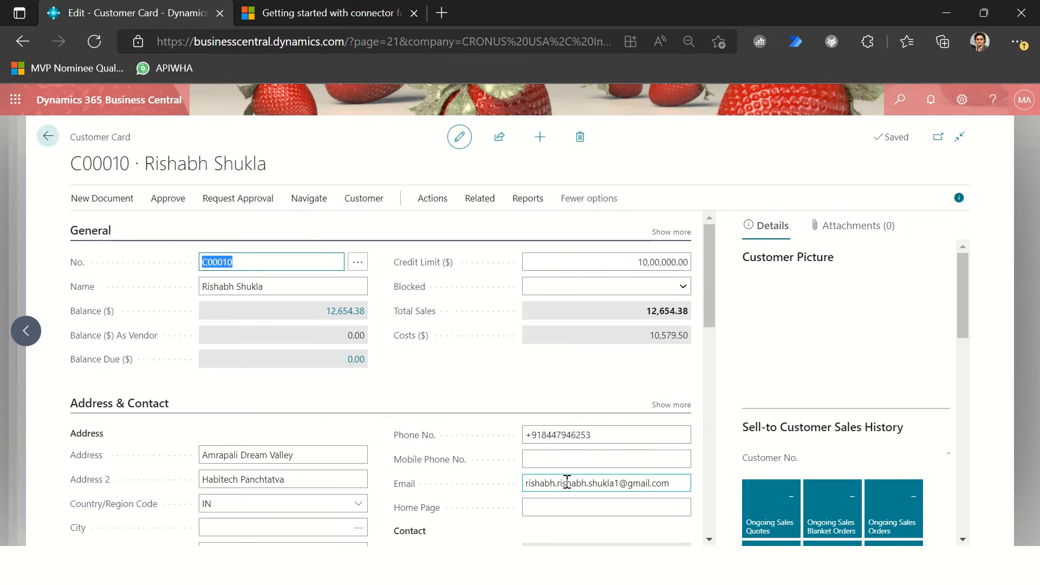
Step: Examine the customer card's Invoicing and Shipping sections, the shipping agent, and the Name and Credit Limit fields
scroll(630, 479, down, 10)
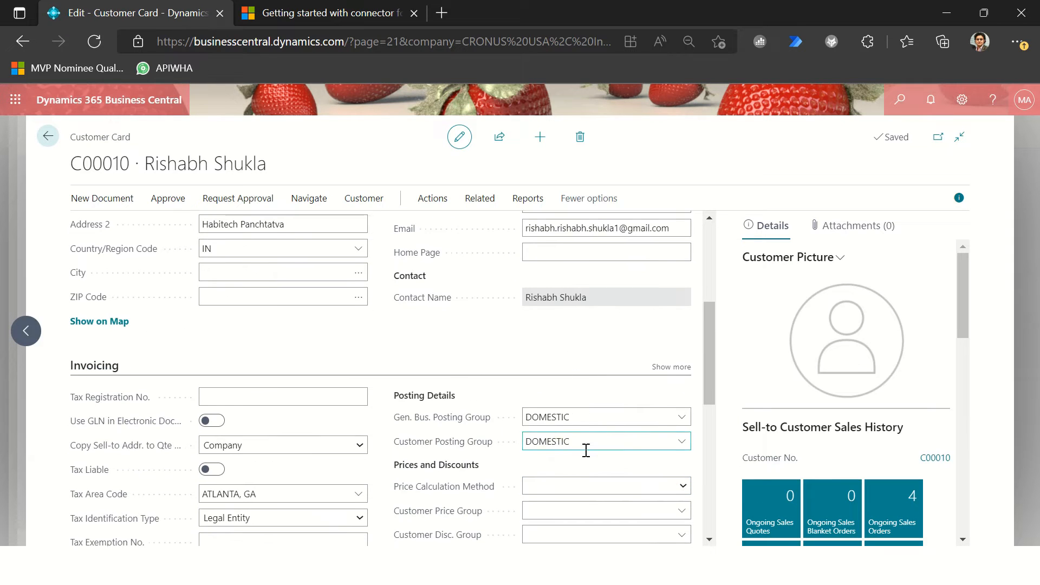
scroll(262, 401, down, 3)
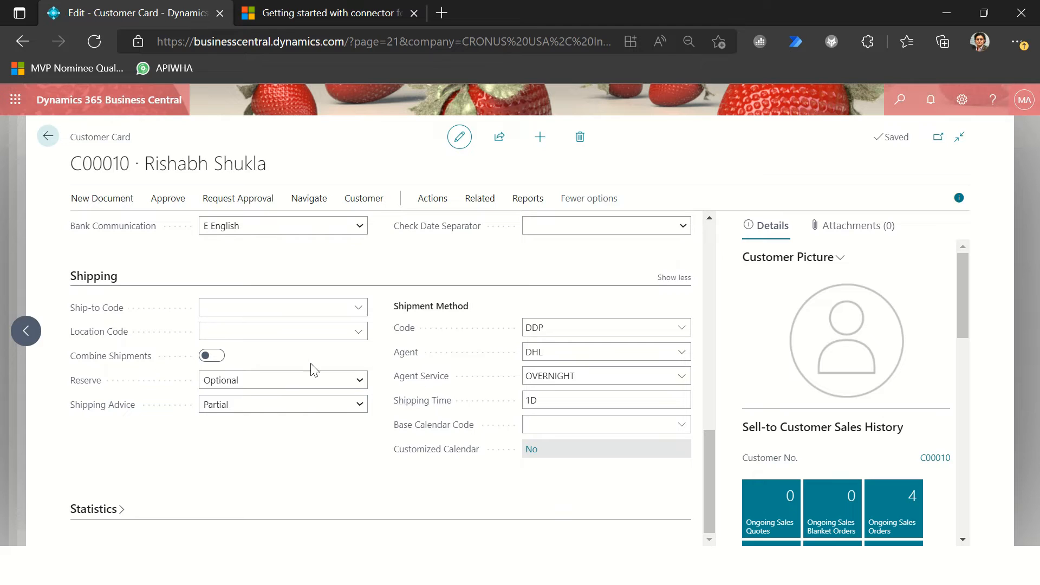
click(550, 352)
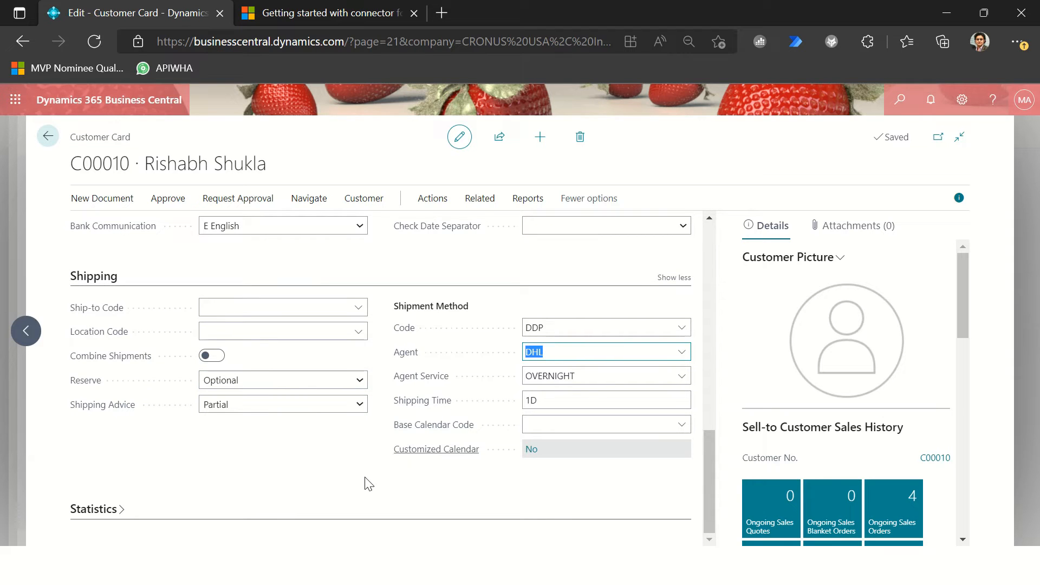
scroll(649, 367, up, 13)
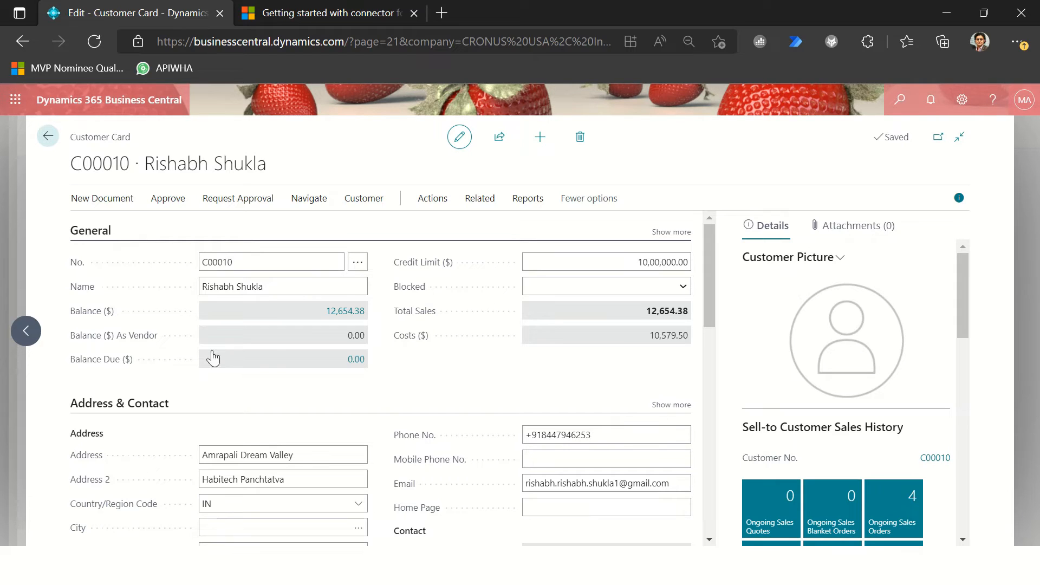
click(274, 288)
click(638, 265)
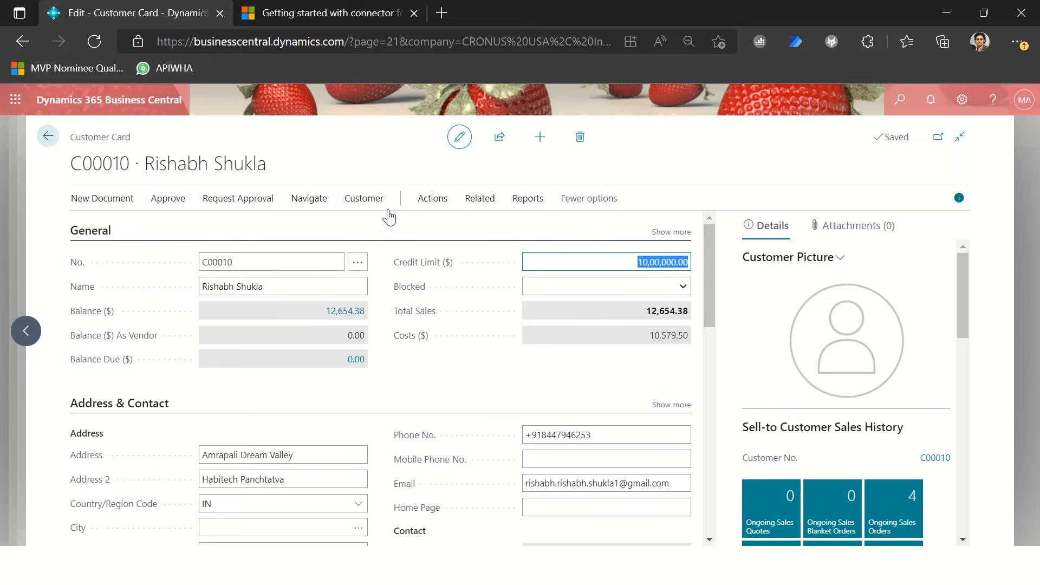
Step: View the contacts related to this customer and return to the Customer Card
click(370, 200)
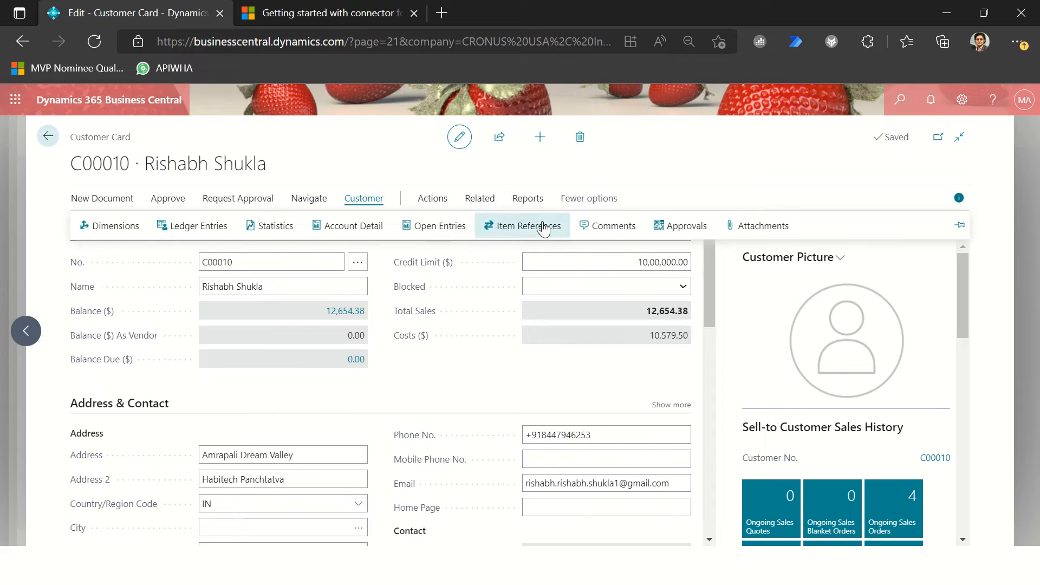
click(477, 207)
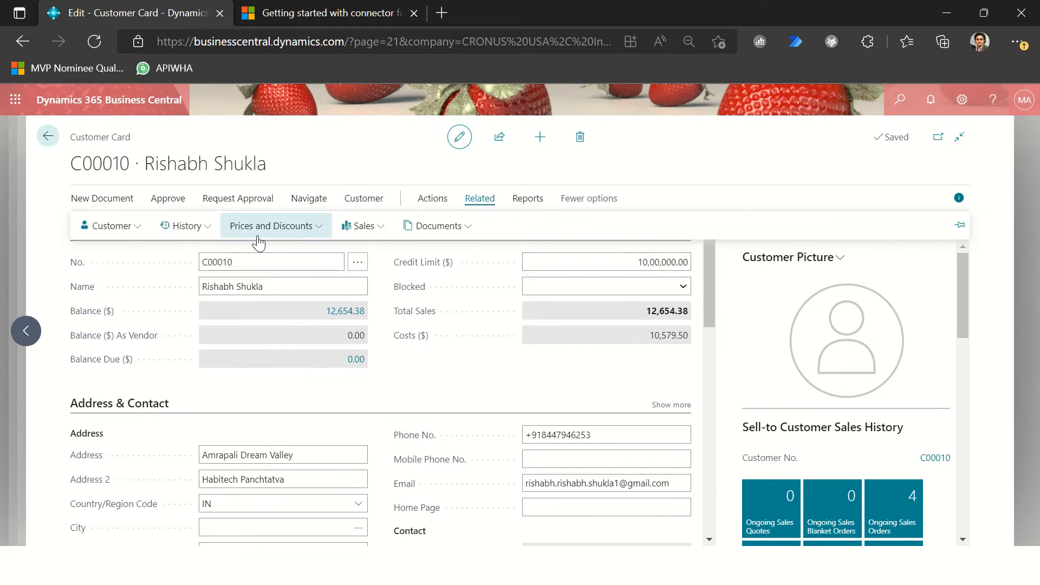
click(89, 227)
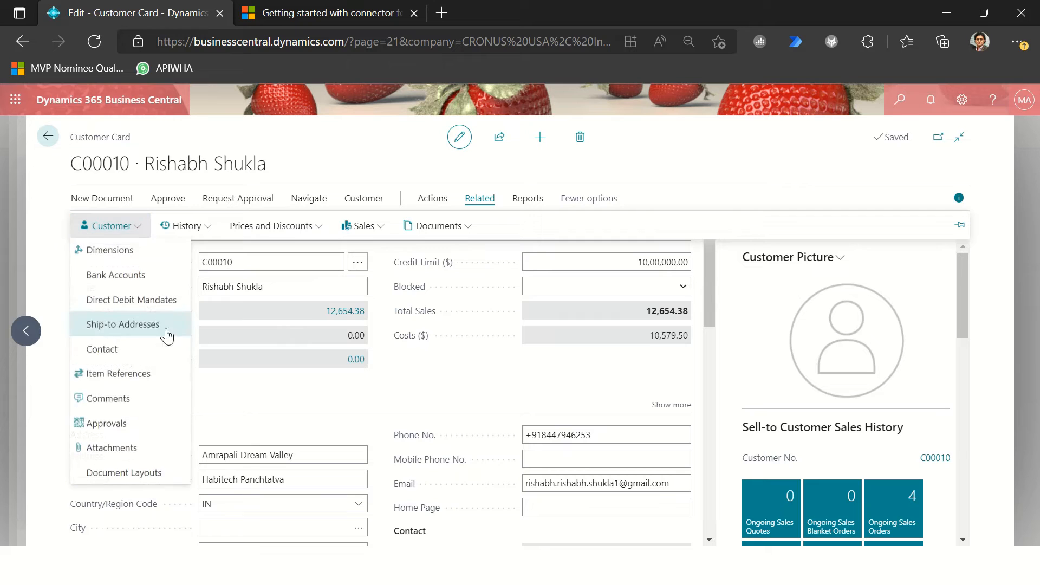
click(115, 351)
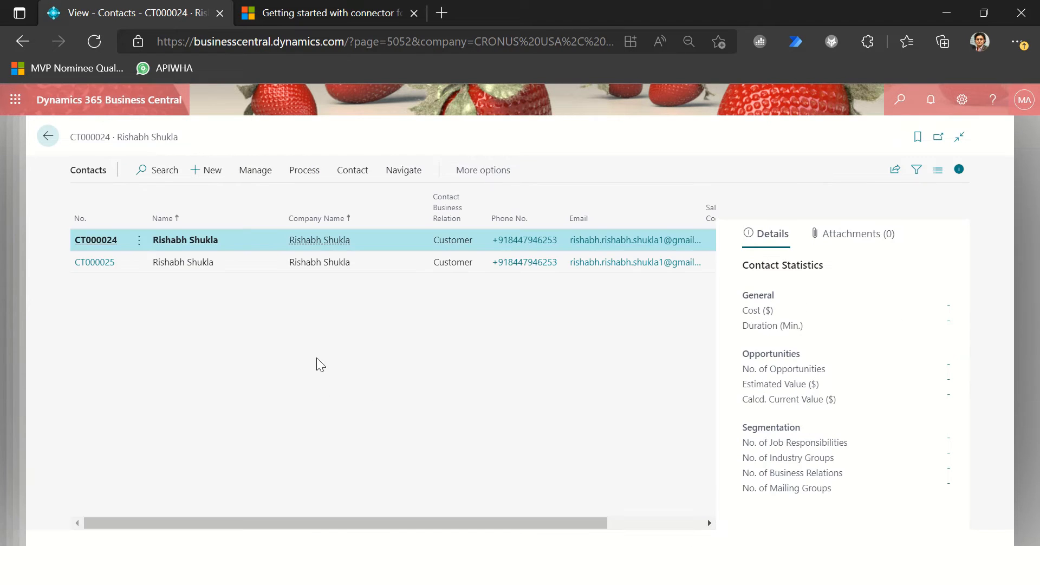
key(Escape)
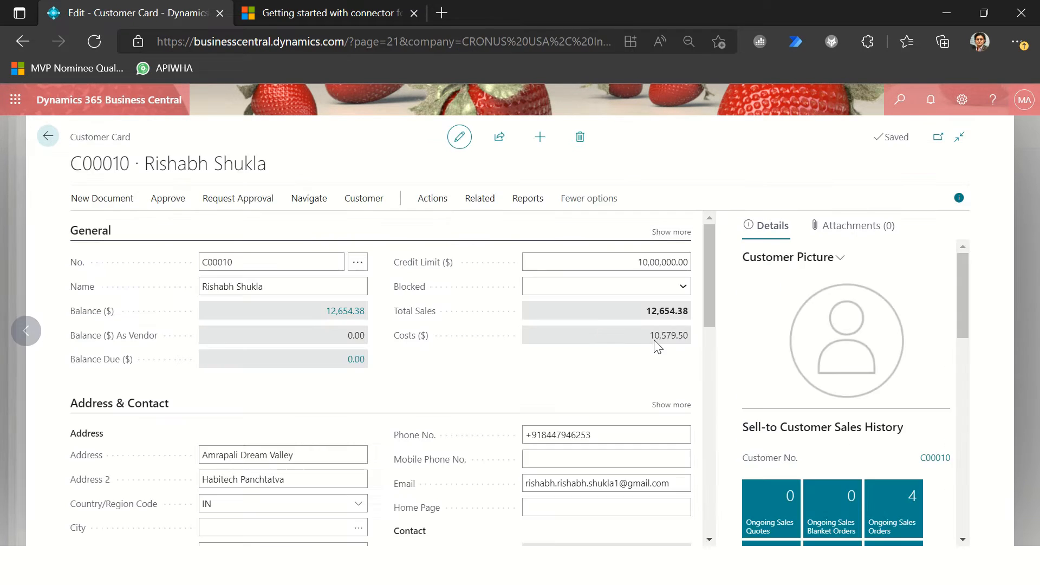
Step: Check the customer's email and contact name under Address & Contact, and return to the Shopify Shop Card
click(647, 484)
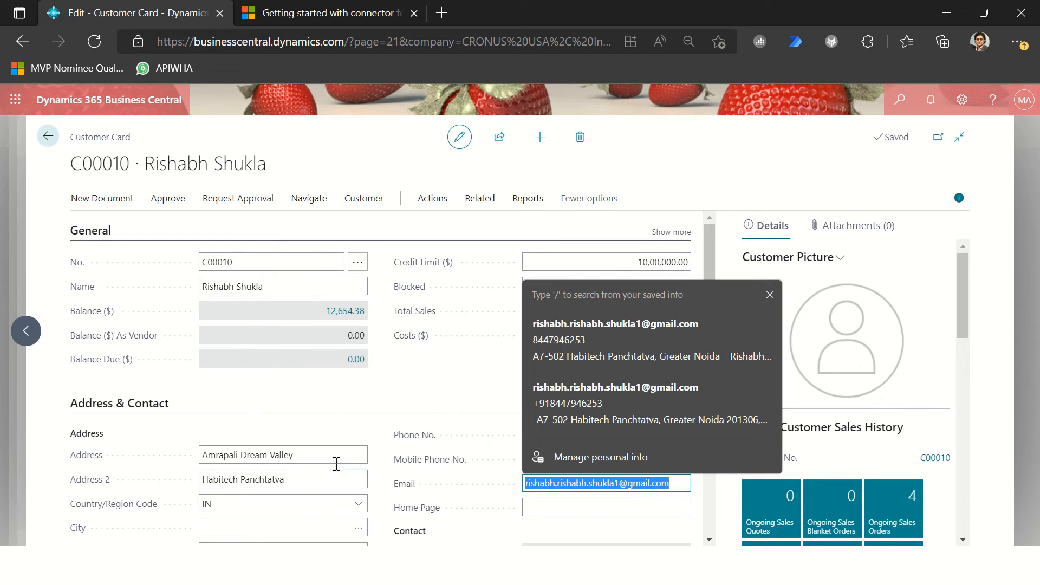
click(447, 443)
scroll(539, 538, down, 1)
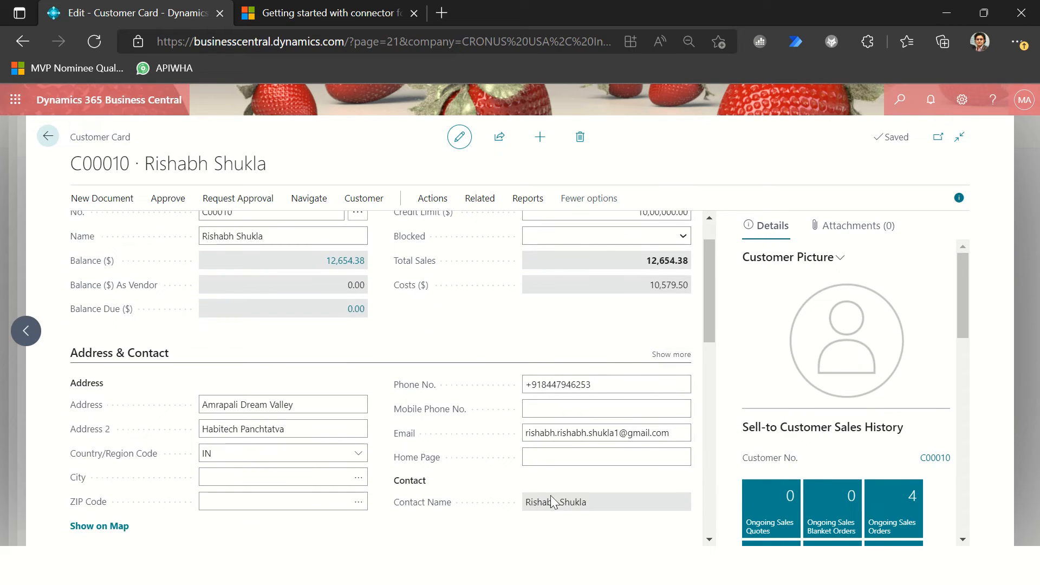
key(Escape)
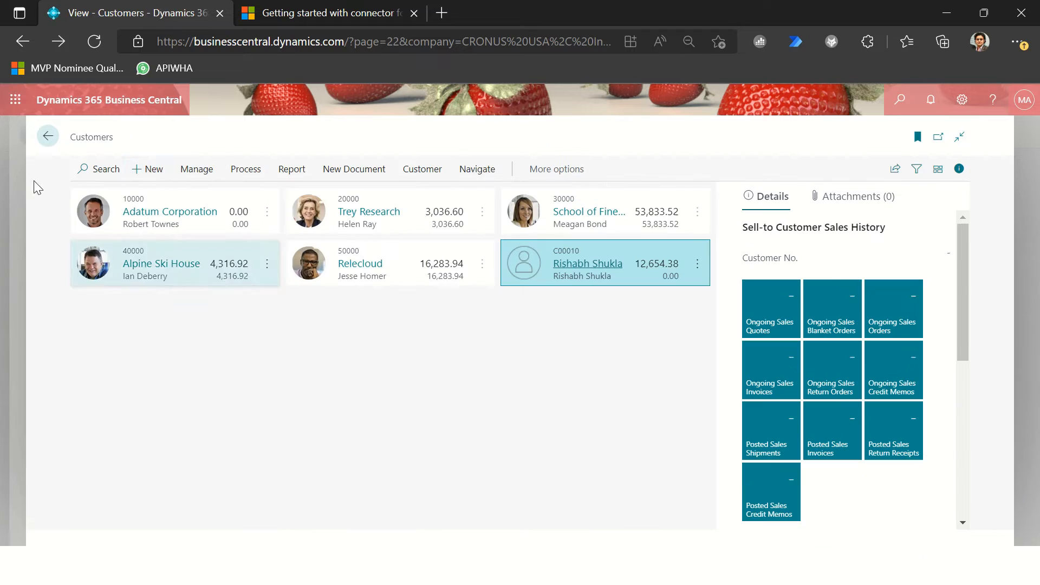
key(Escape)
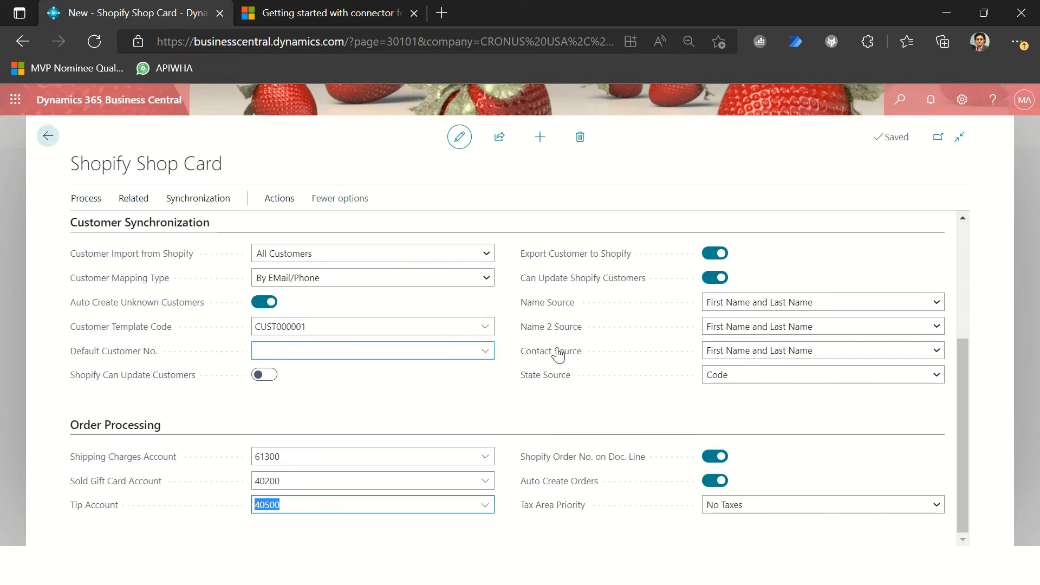
Step: Expand the Item Synchronization section and enable the shop in General, accepting the terms and conditions
scroll(580, 356, up, 4)
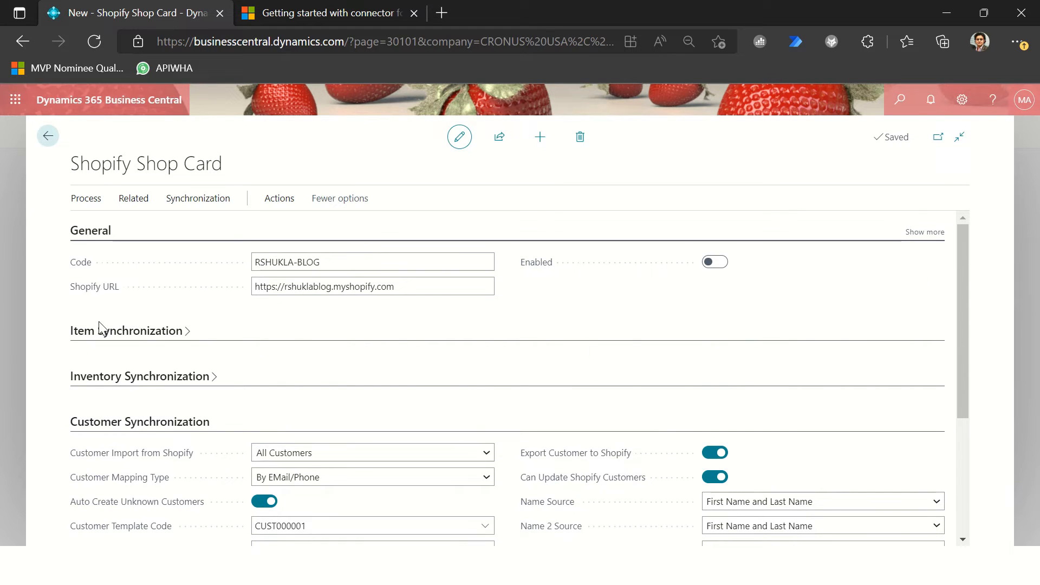
click(238, 325)
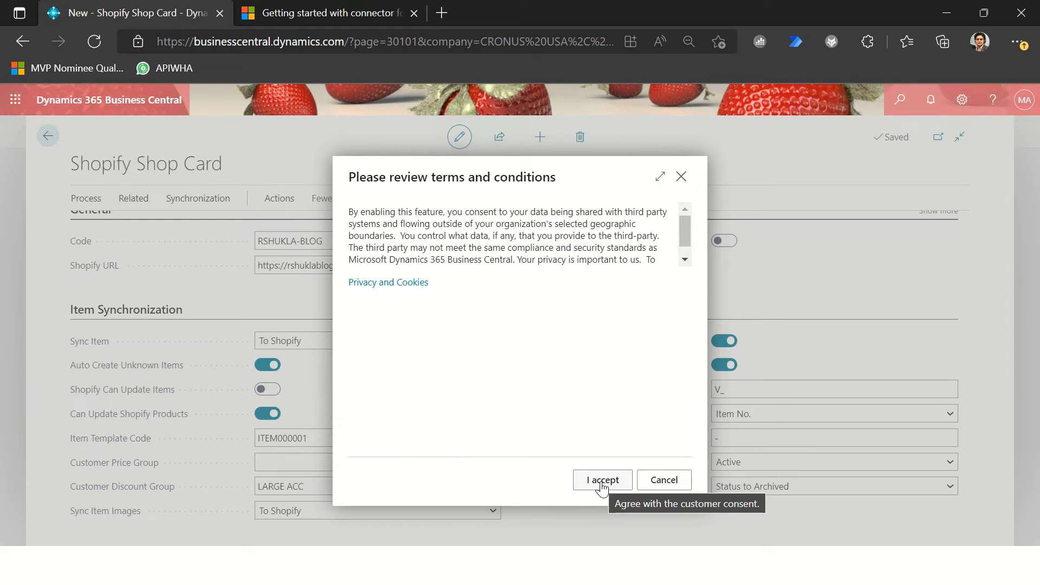
click(603, 486)
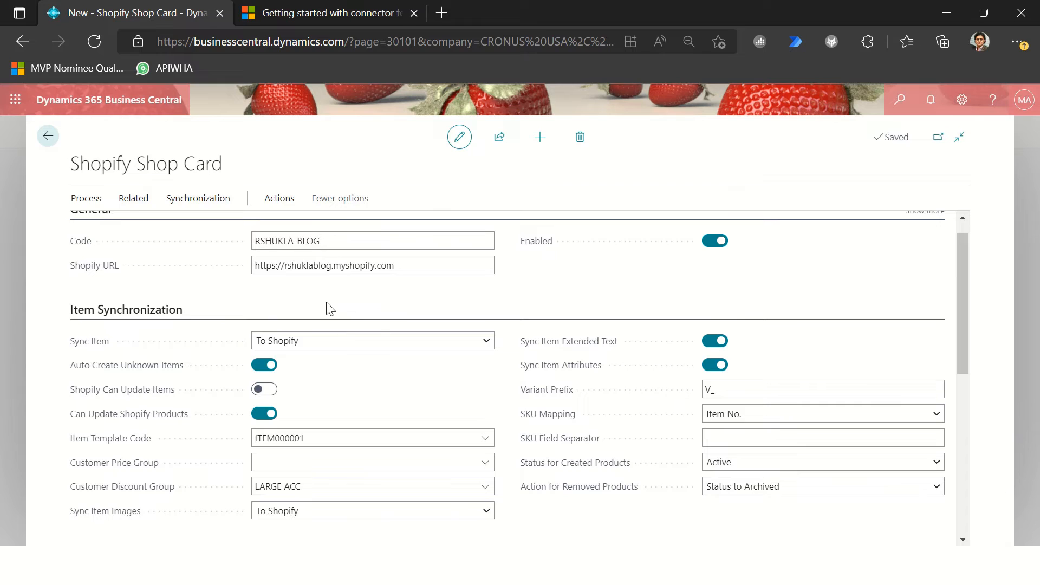
Step: Leave the Shopify Shop Card and open the Shopify Customers list, checking its available actions
click(52, 140)
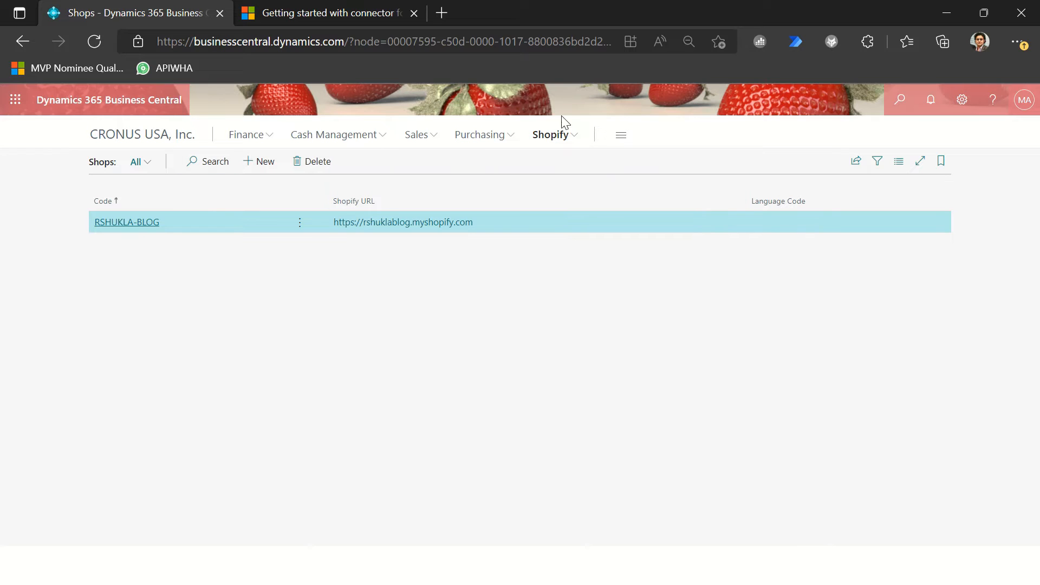
click(551, 137)
click(164, 163)
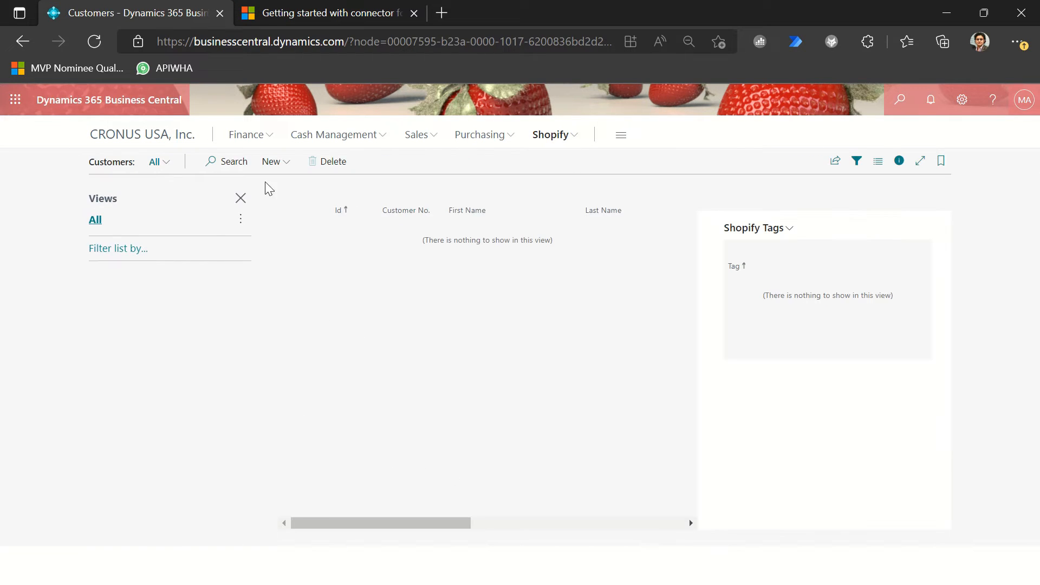
click(271, 164)
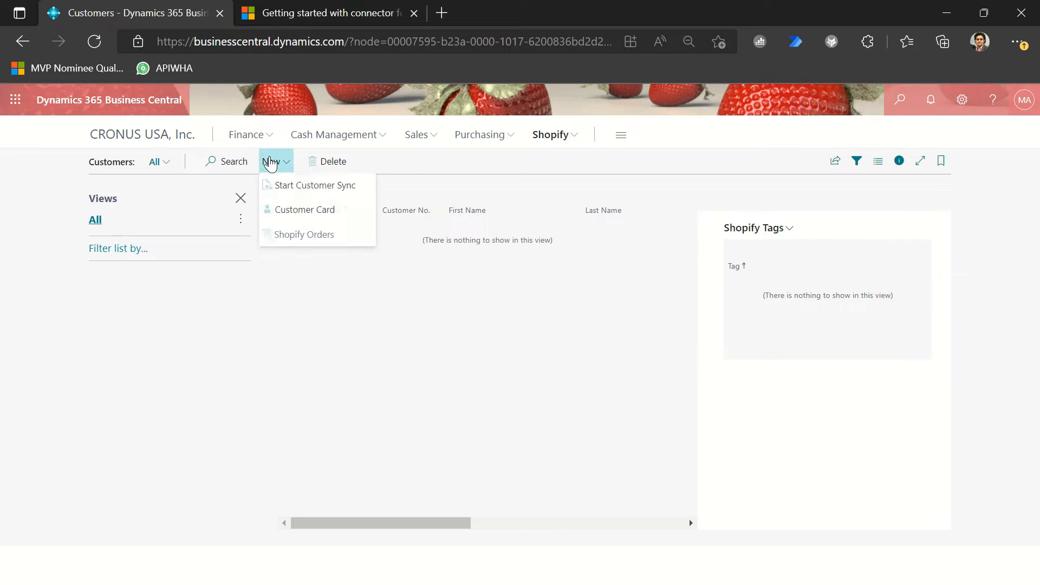
Step: Look up the Job Queue Entries page, review the listed background jobs, and return to the Shopify Customers list
click(898, 94)
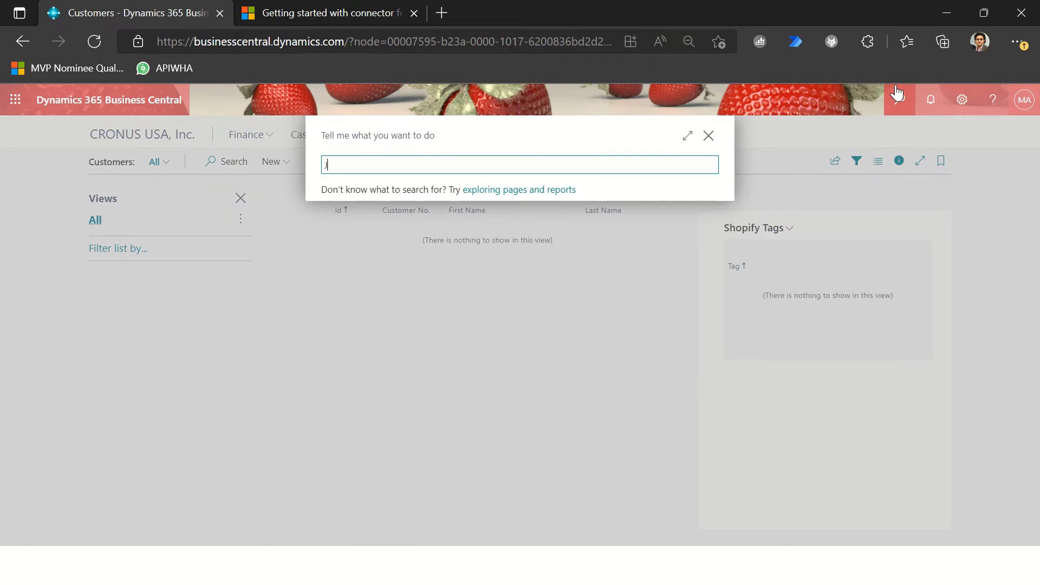
text(Job que)
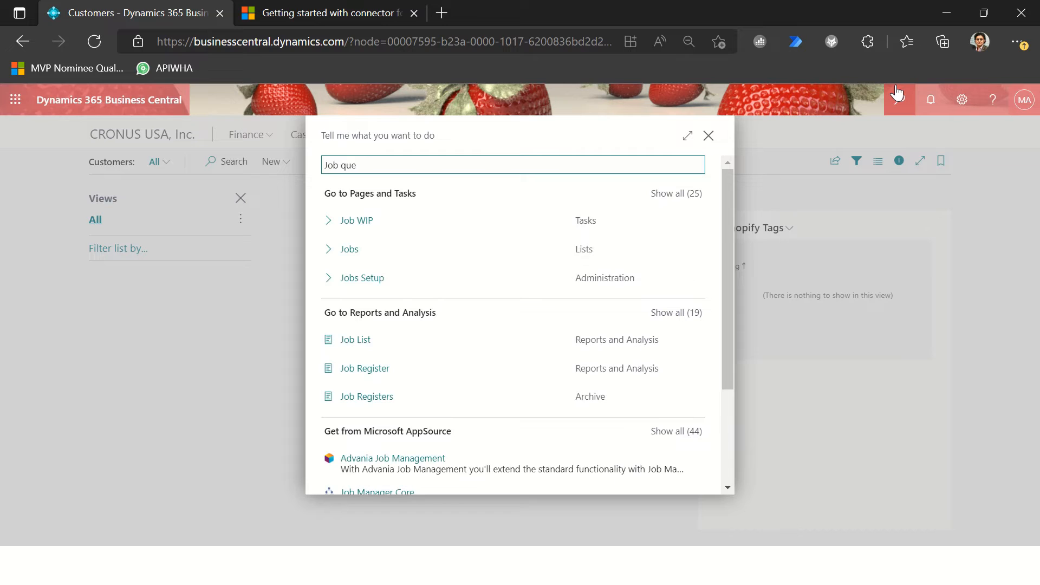
key(Down)
key(Return)
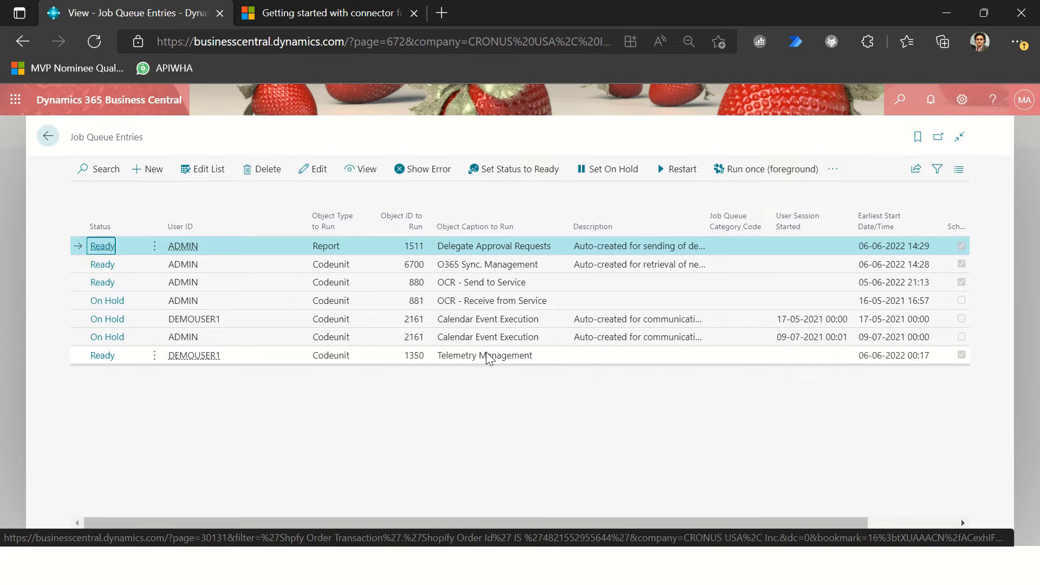
key(Escape)
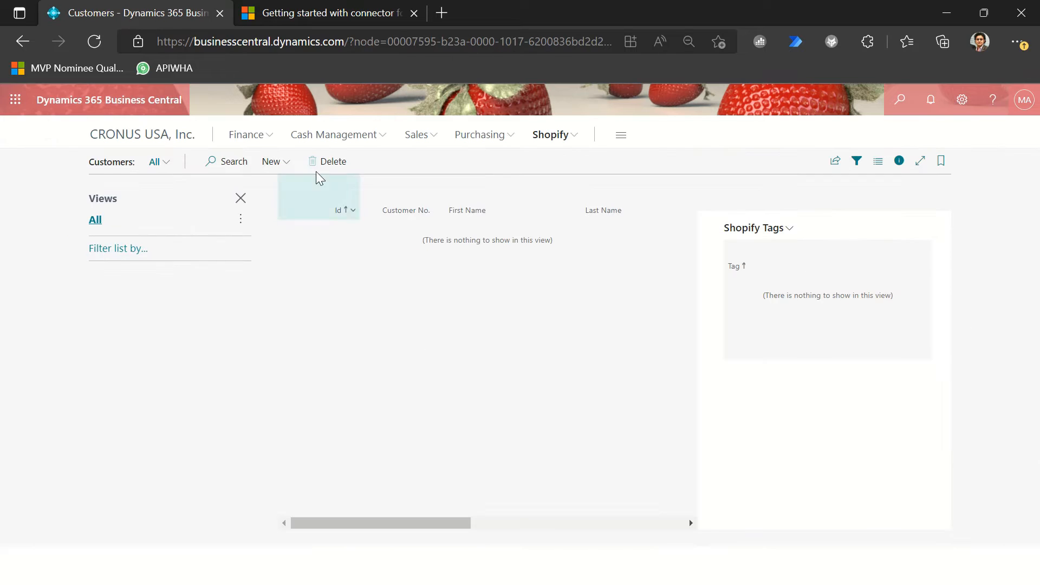
Step: Start the customer sync from the Shopify Customers list
click(267, 165)
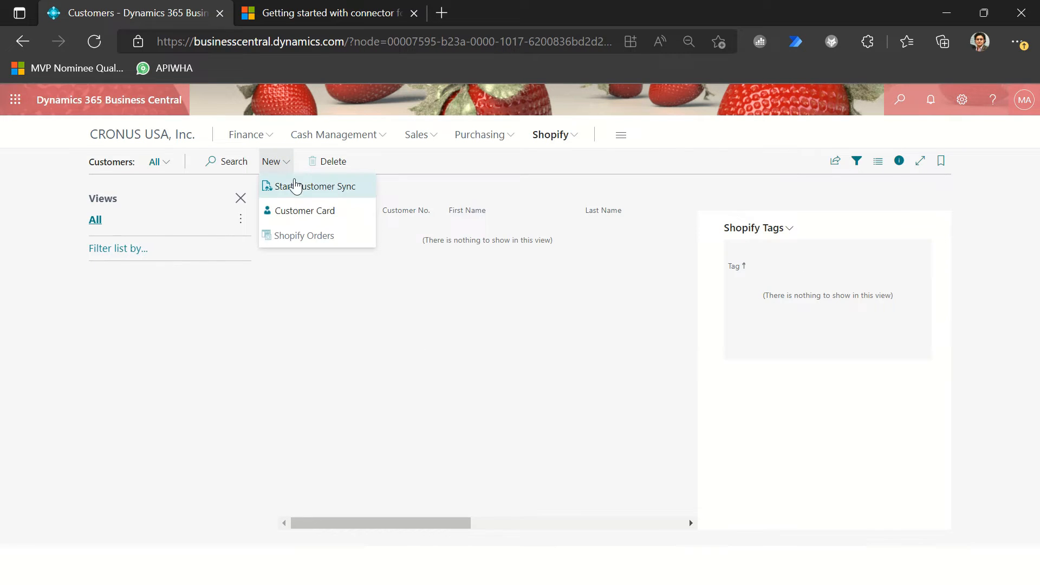
click(310, 188)
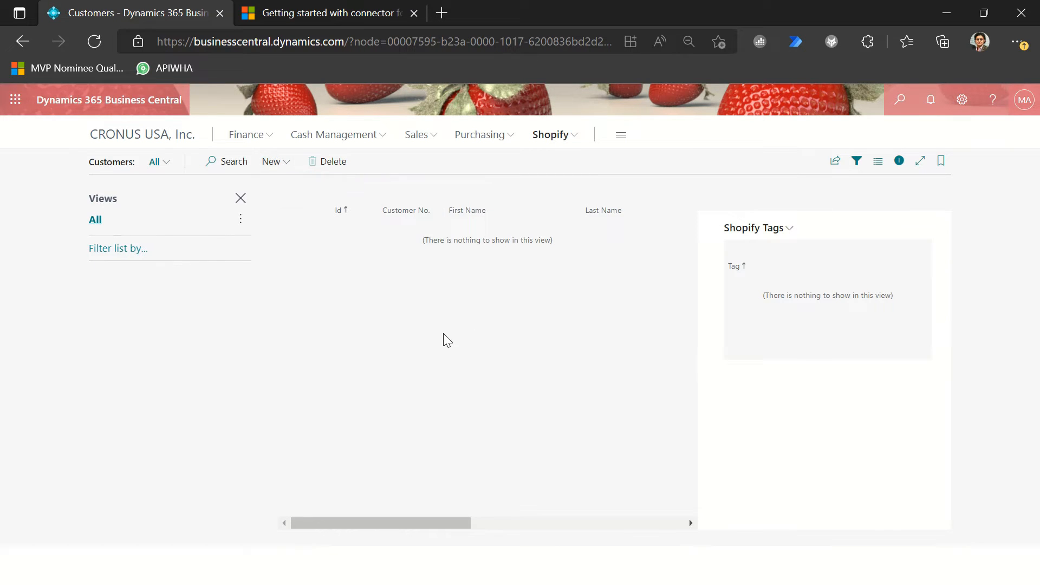
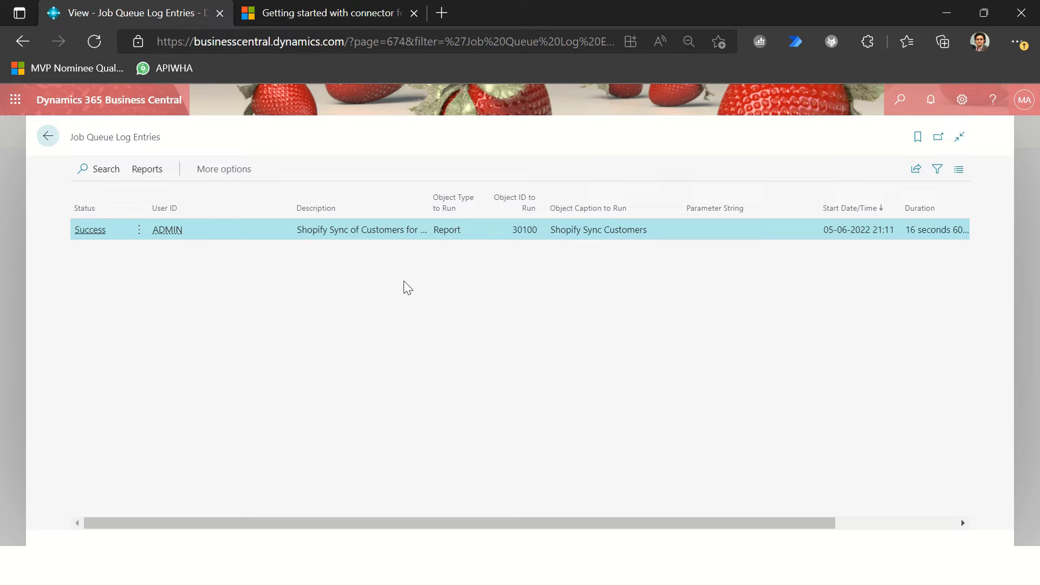
Step: Return to the Shopify Customers list without its views pane and check the name and contact on the Adatum Corporation customer card
key(Escape)
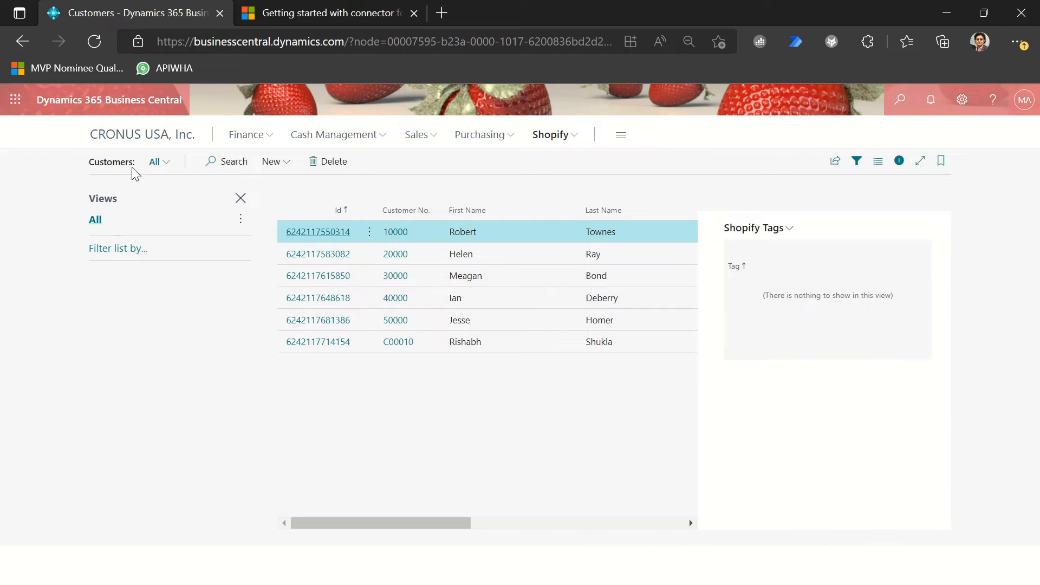
click(238, 202)
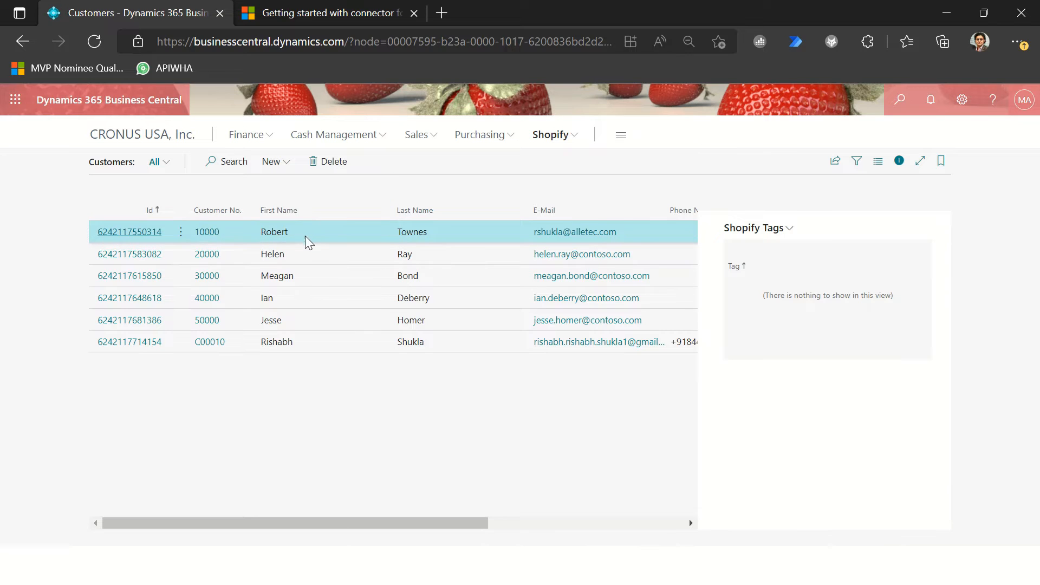
click(206, 233)
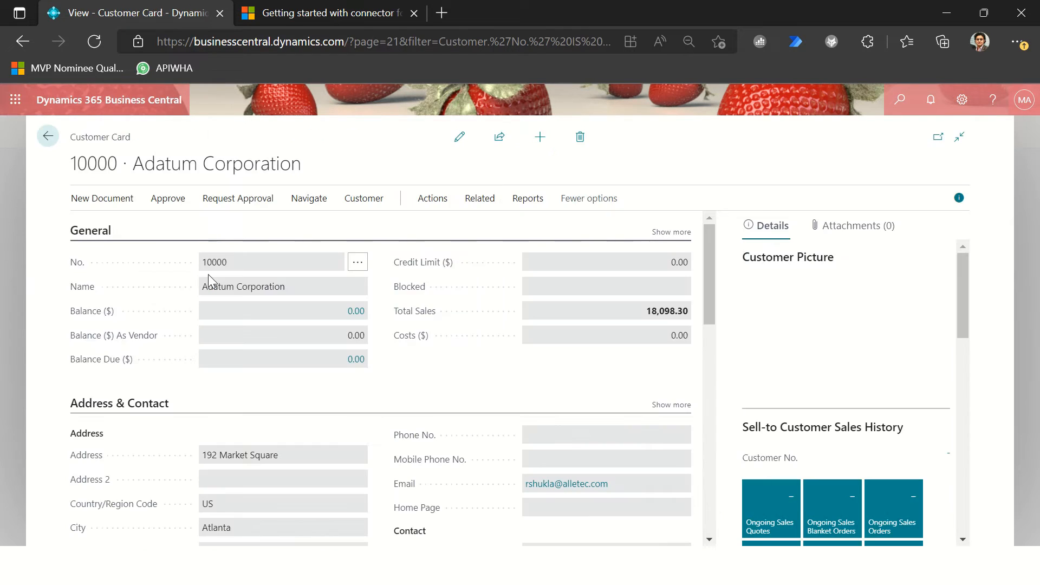
drag(214, 285, 310, 285)
scroll(522, 374, down, 3)
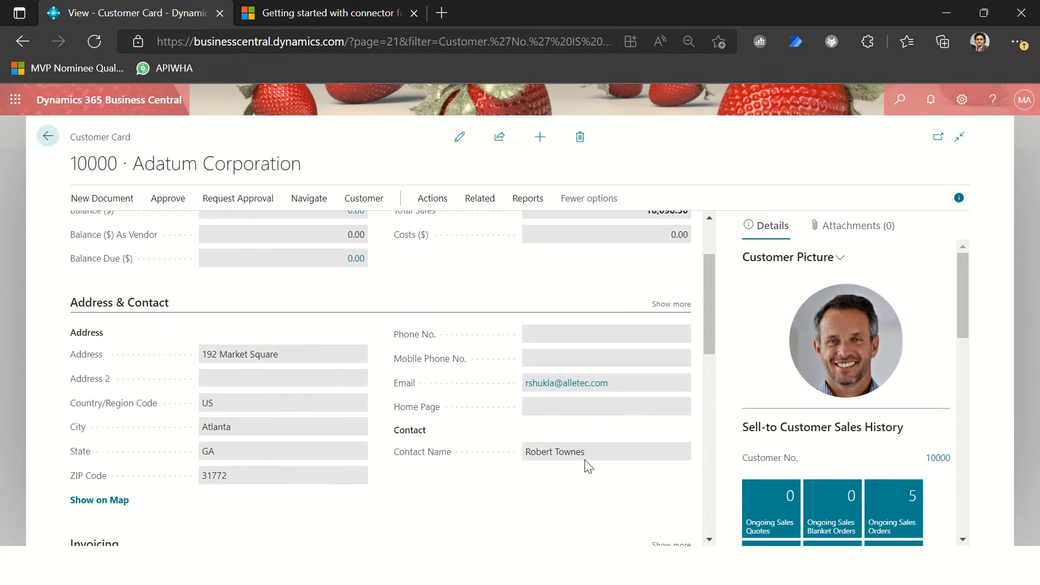
drag(590, 455, 523, 451)
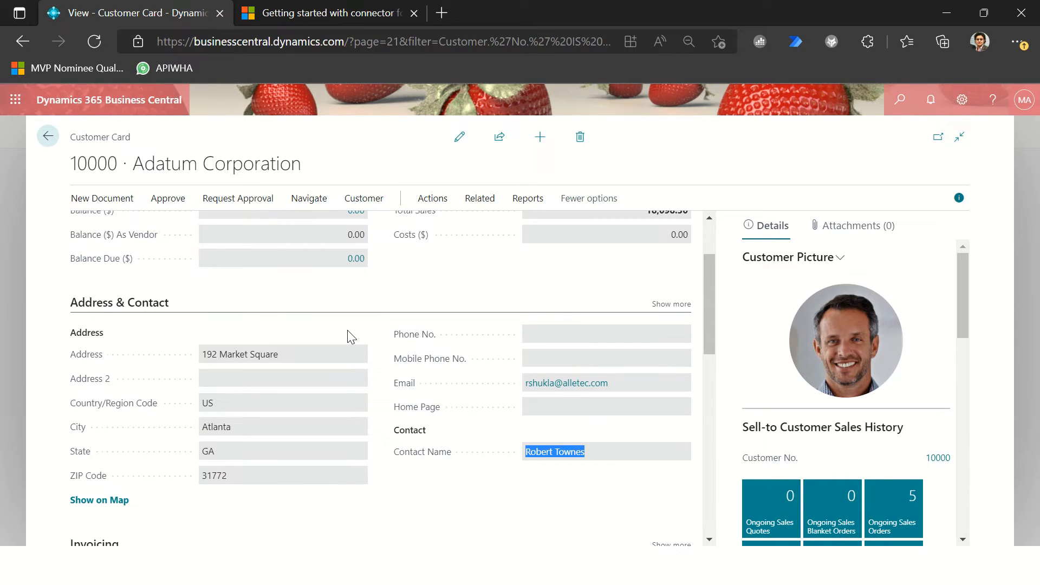
key(Escape)
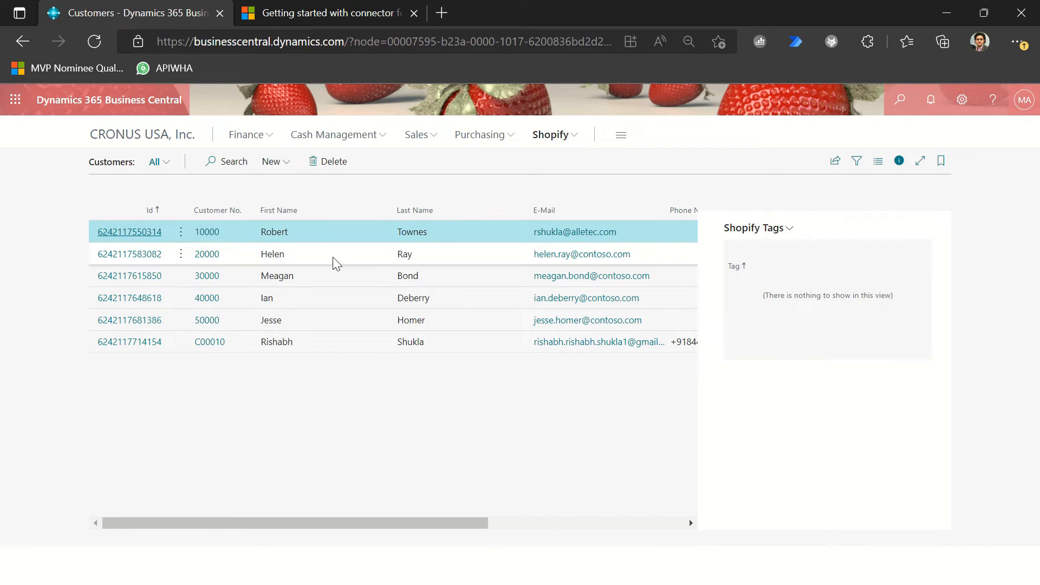
Step: Compare the synced customers with the Customers list in the Shopify admin, and return to Business Central
drag(327, 521, 326, 342)
click(303, 344)
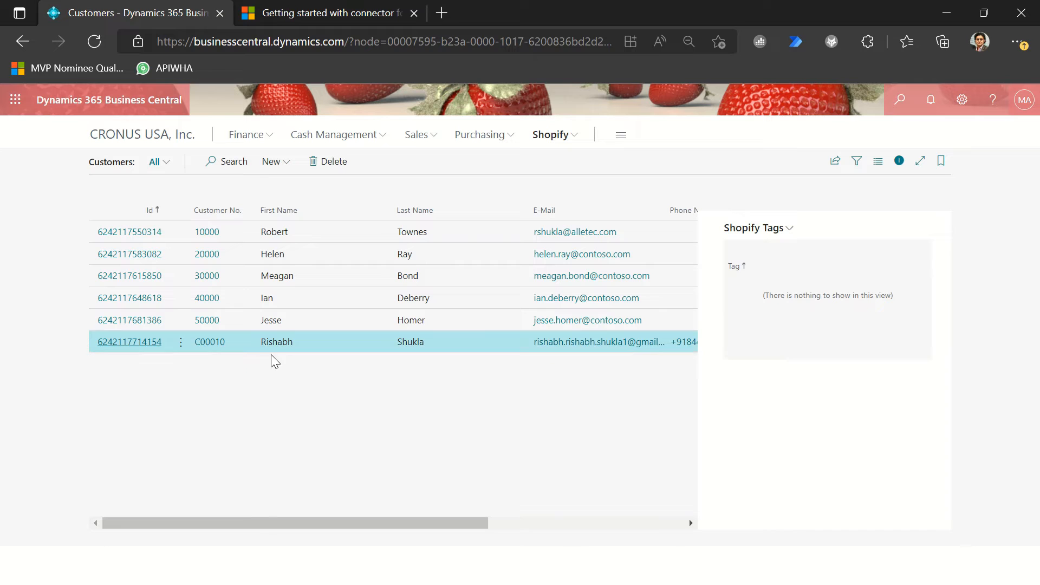
key(alt+Tab)
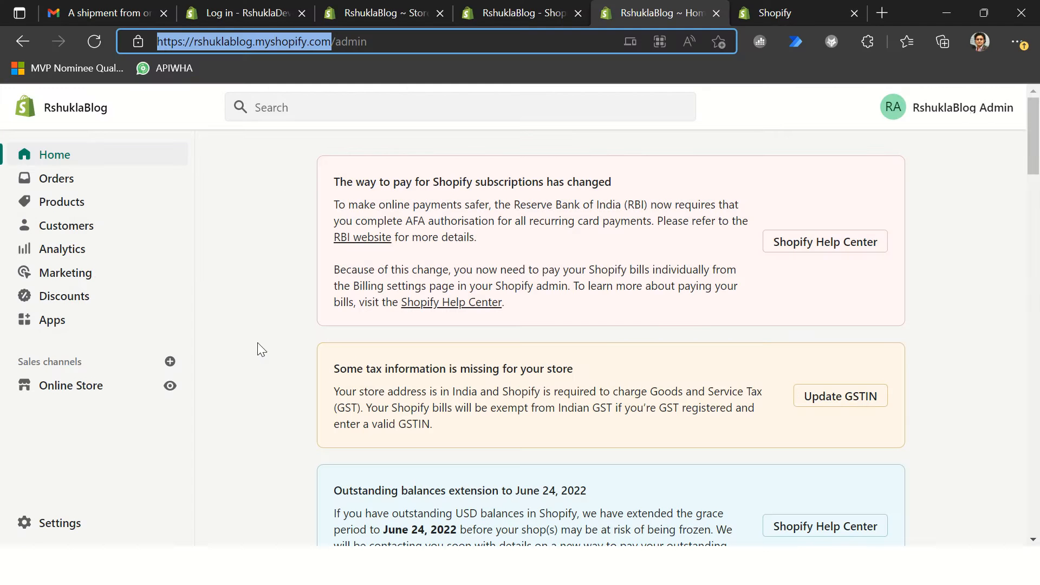
click(90, 237)
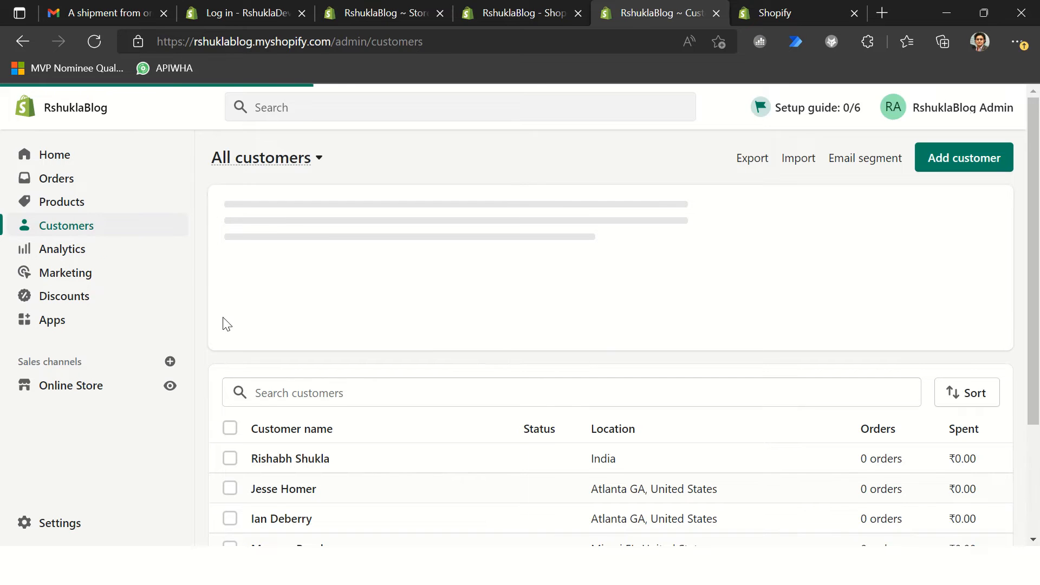
scroll(351, 376, down, 3)
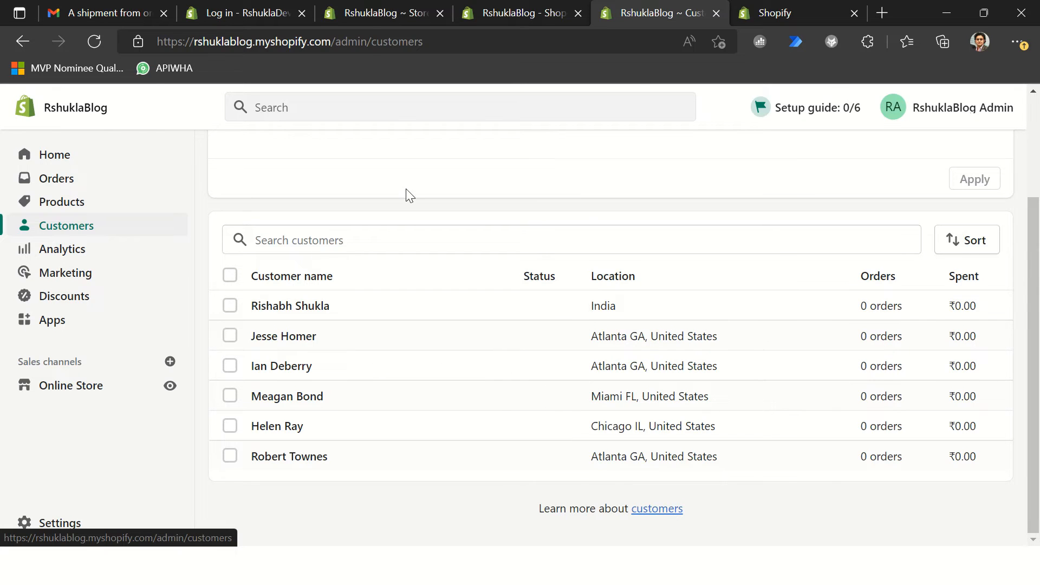
key(alt+Tab)
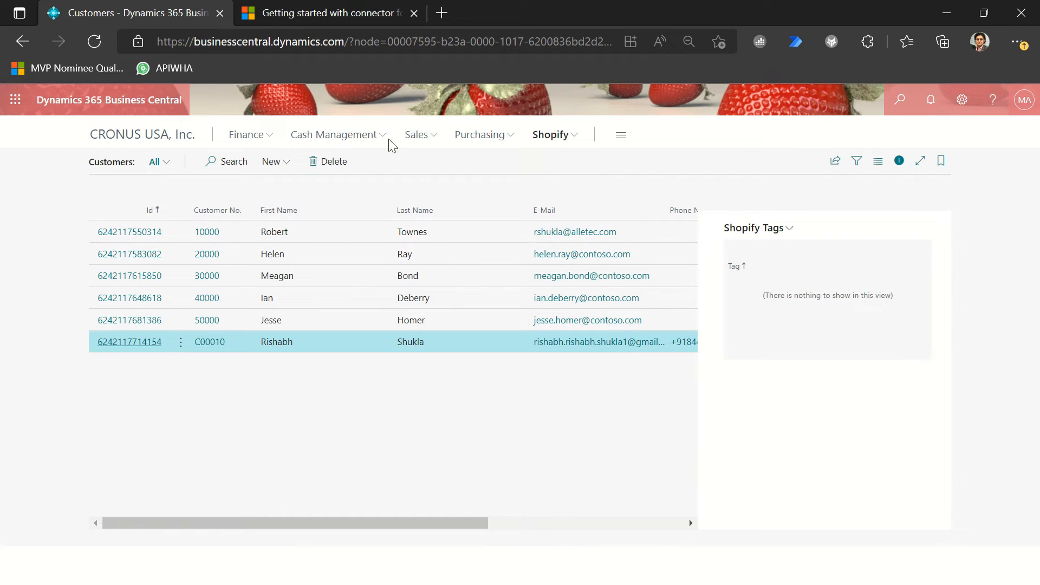
Step: Open the Shopify Products list and start Add Items with the shop code RSHUKLA-BLOG
click(551, 138)
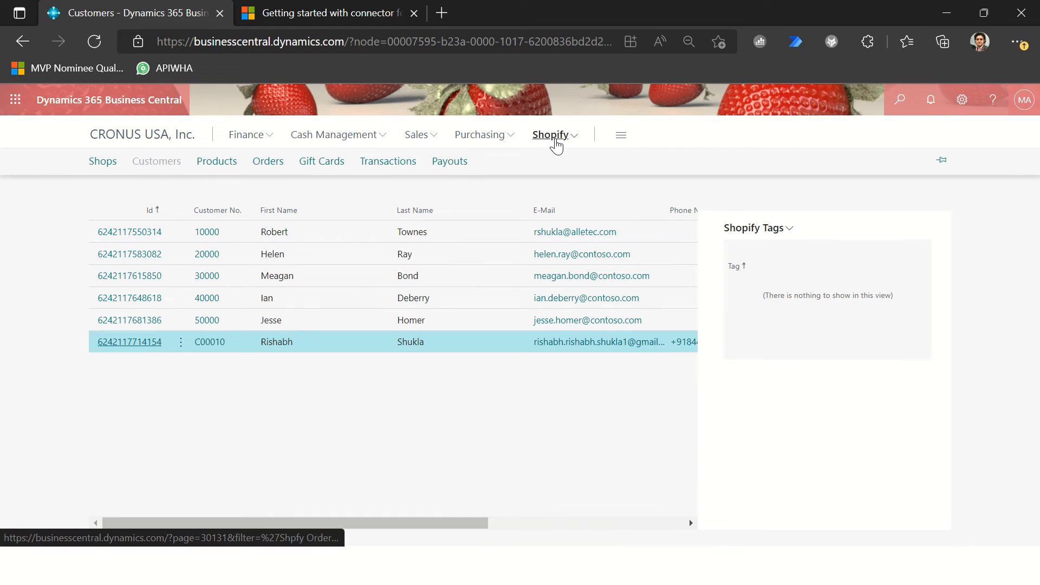
click(225, 170)
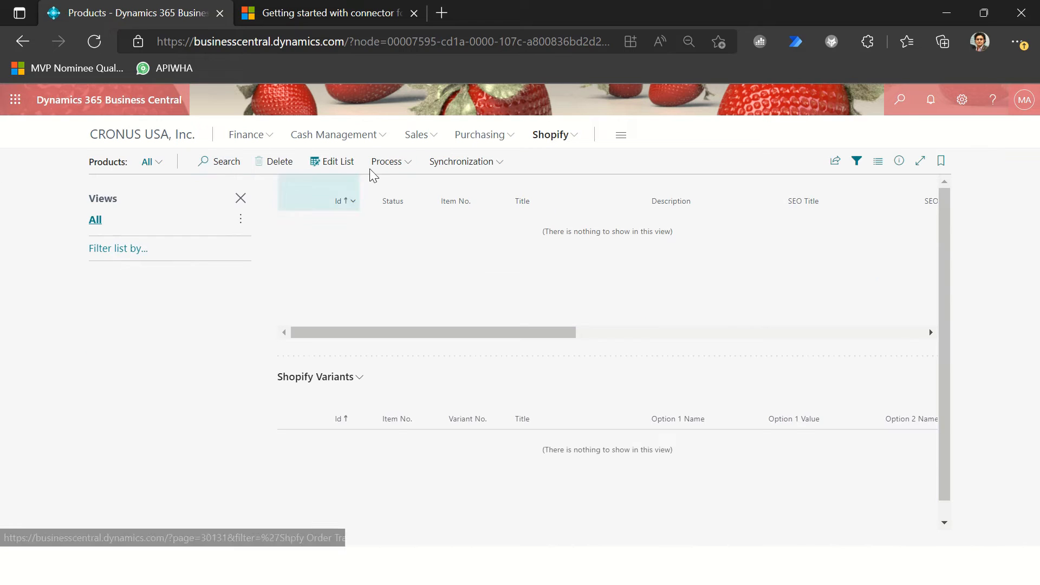
click(403, 171)
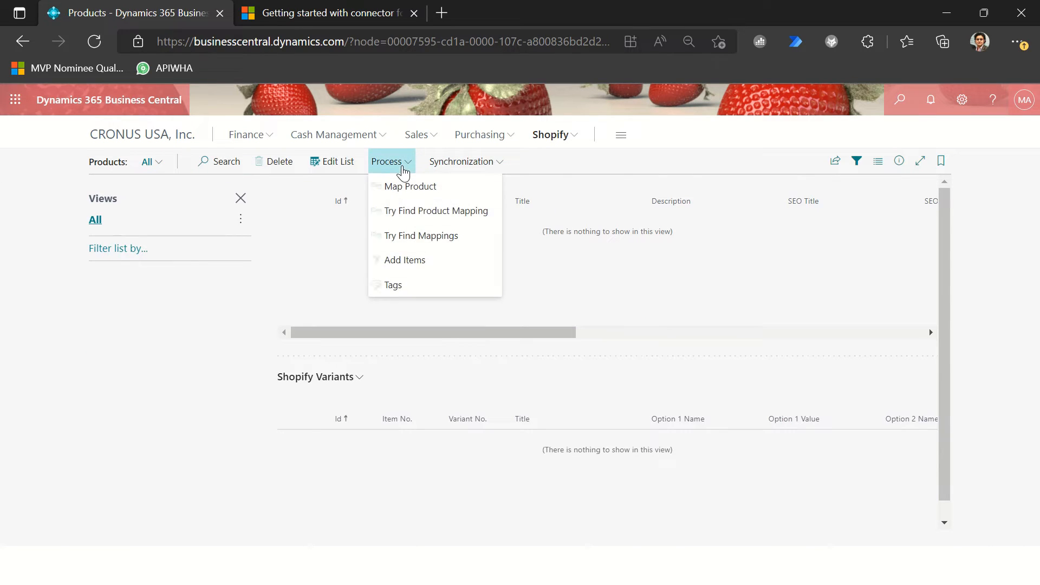
click(433, 263)
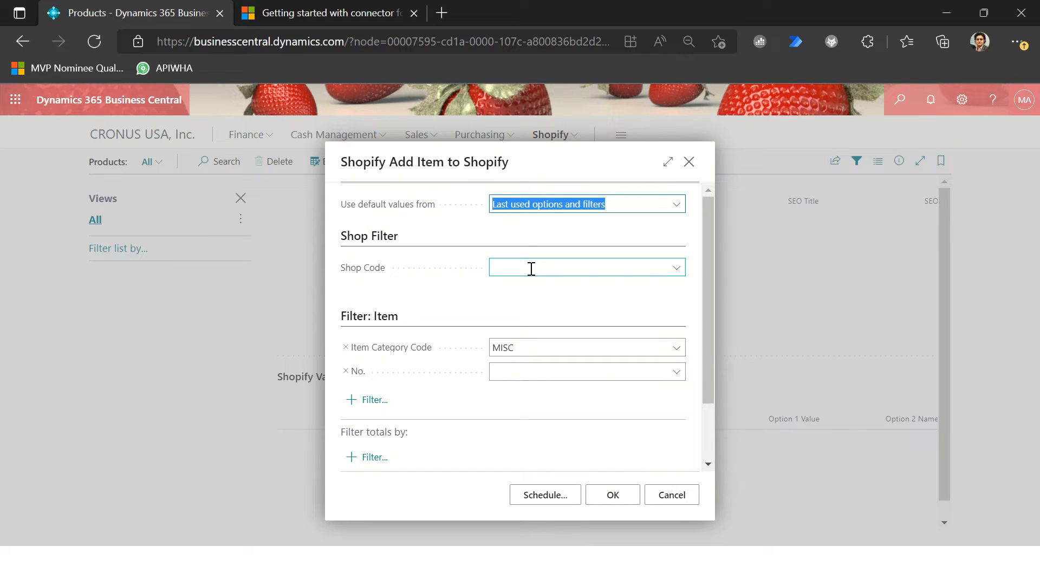
click(531, 269)
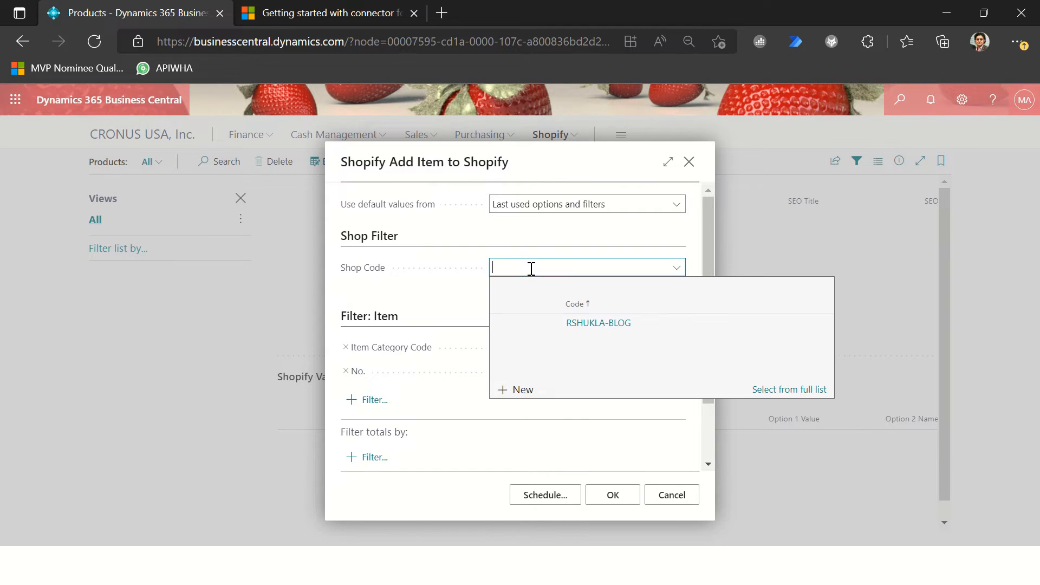
click(596, 325)
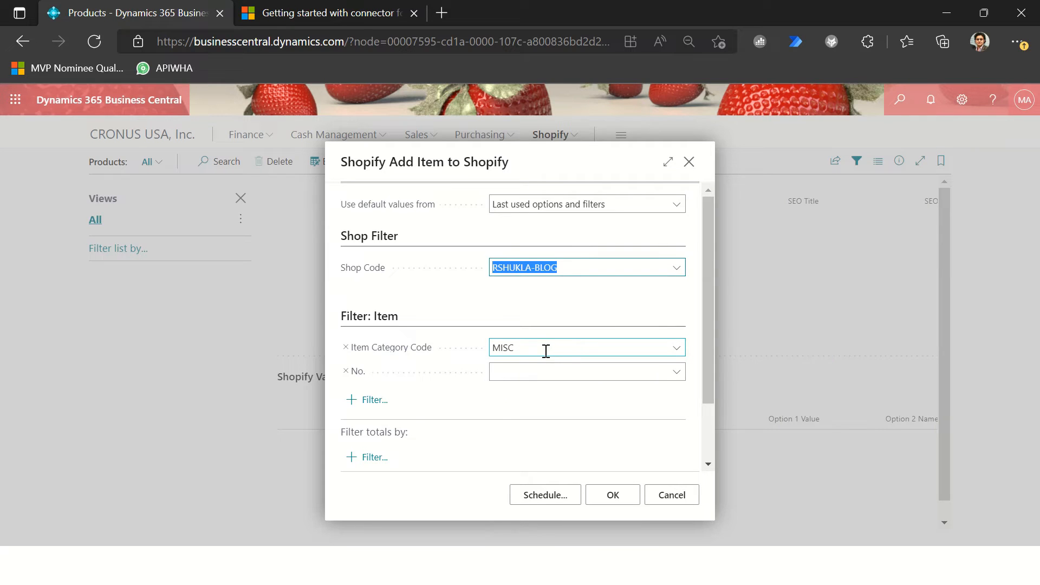
Step: Set the Item Category Code filter to CHAIR and run the addition of those items to Shopify
click(546, 351)
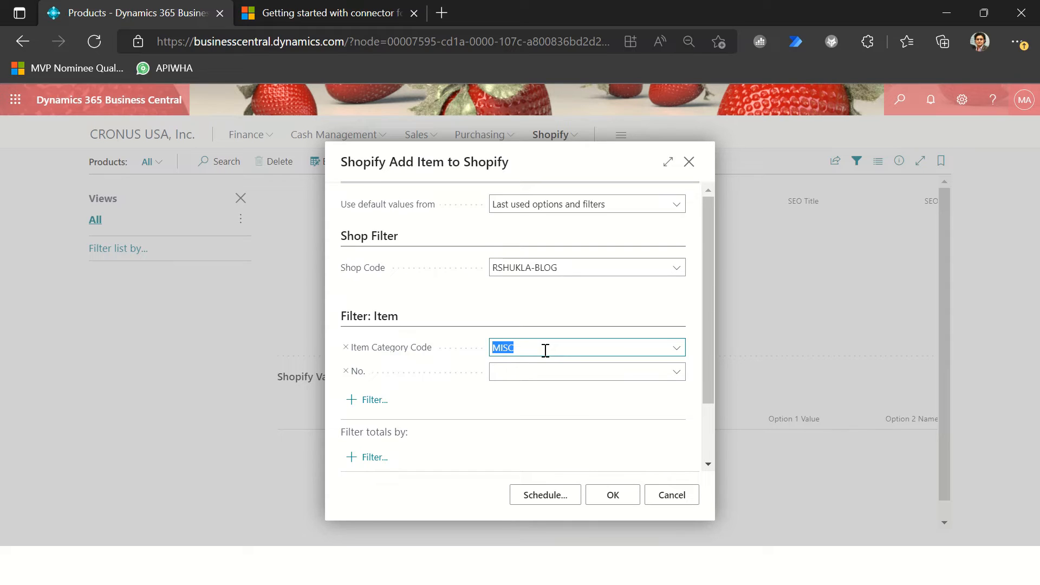
key(BackSpace)
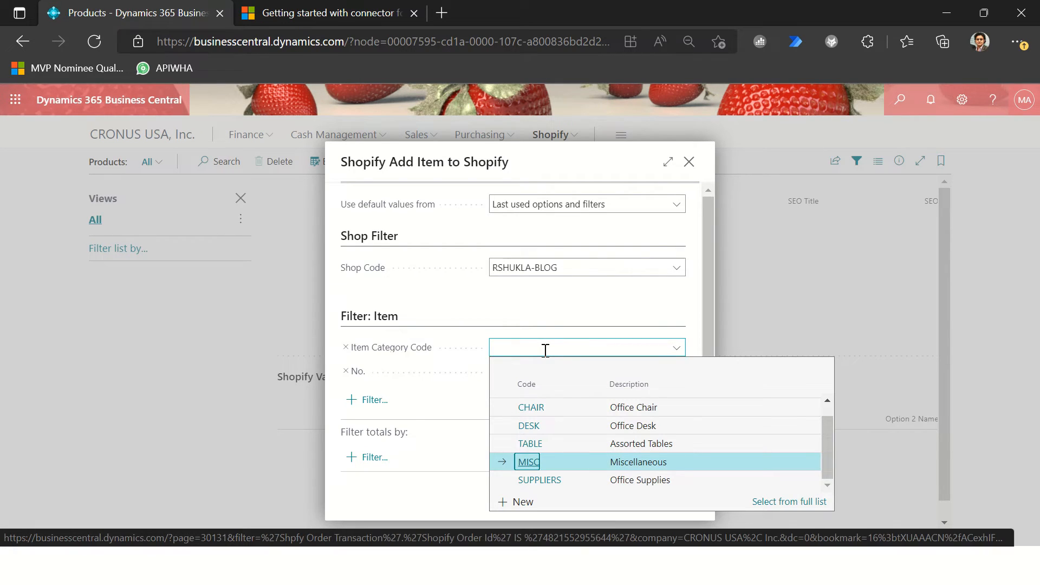
key(Up)
key(Up)
key(Up)
key(Up)
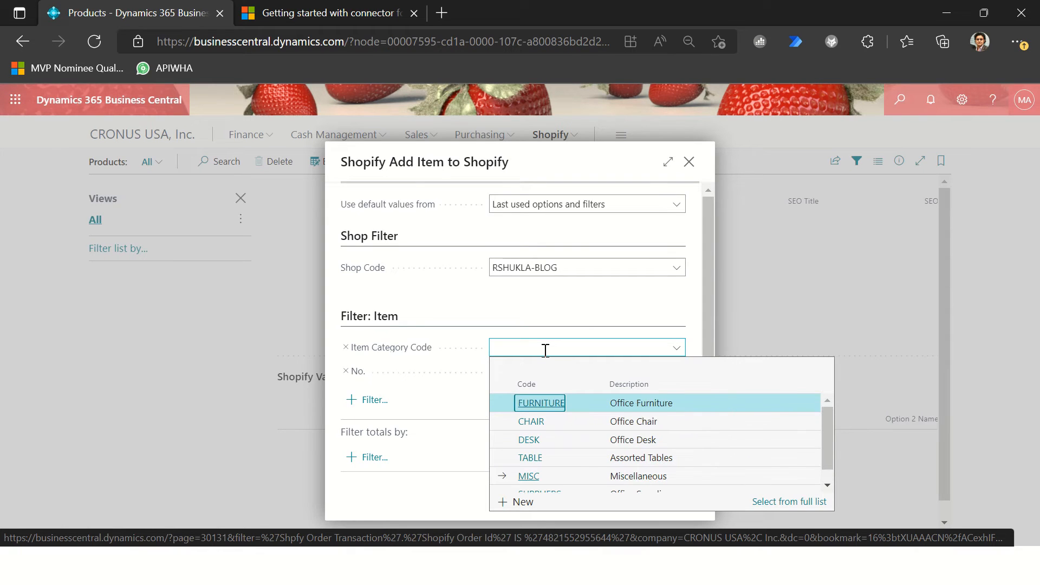
key(Down)
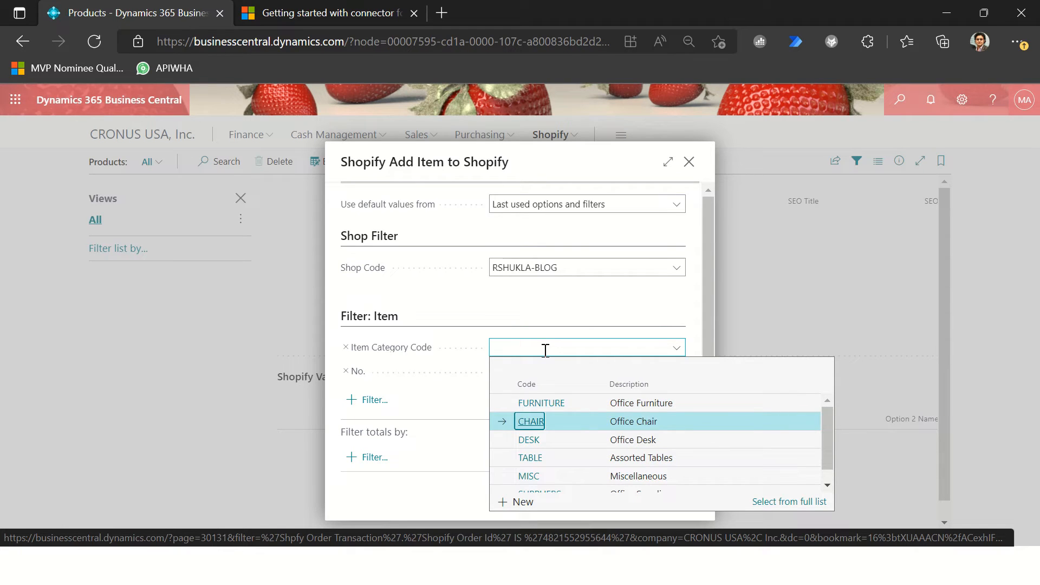
key(Tab)
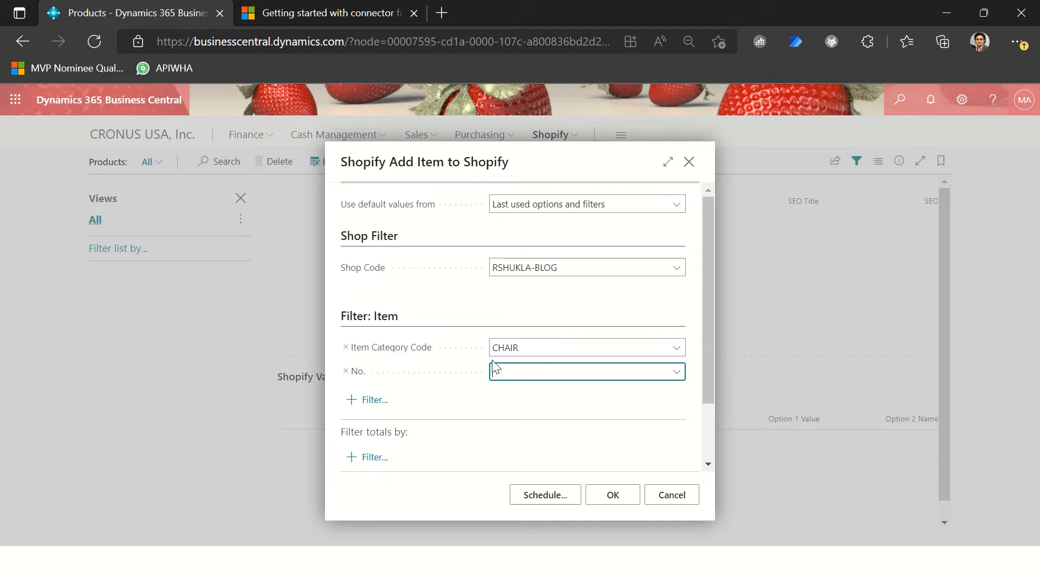
click(629, 484)
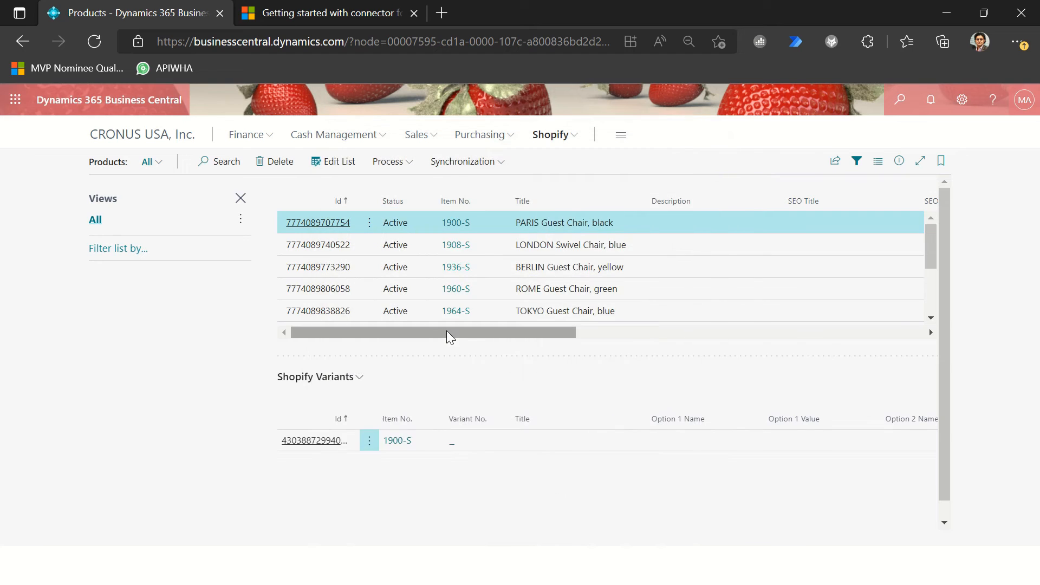
Step: Review the added chairs in the Shopify Products list without its views pane, and open the Products page in the Shopify admin
click(240, 198)
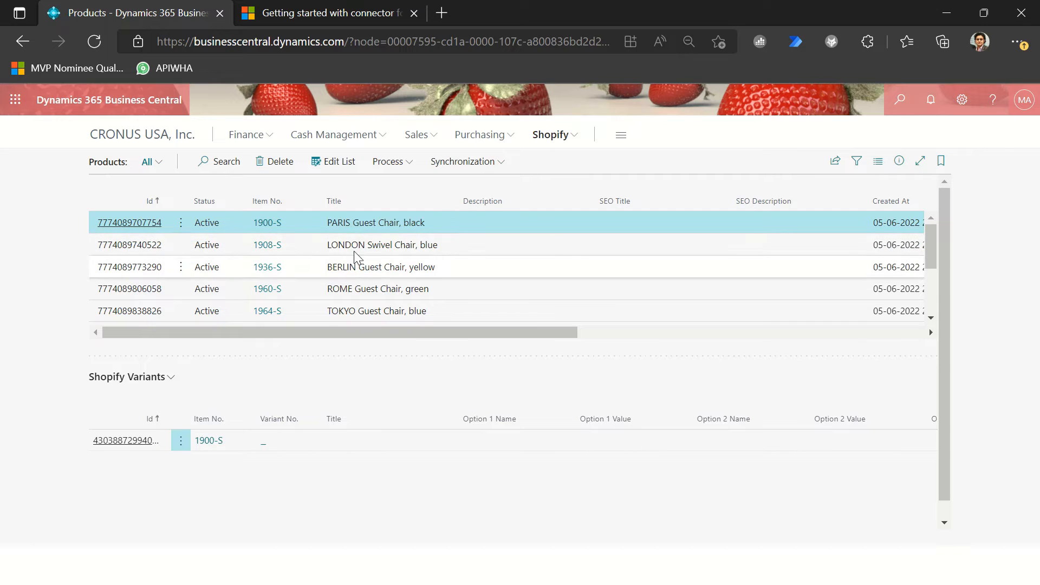
click(415, 245)
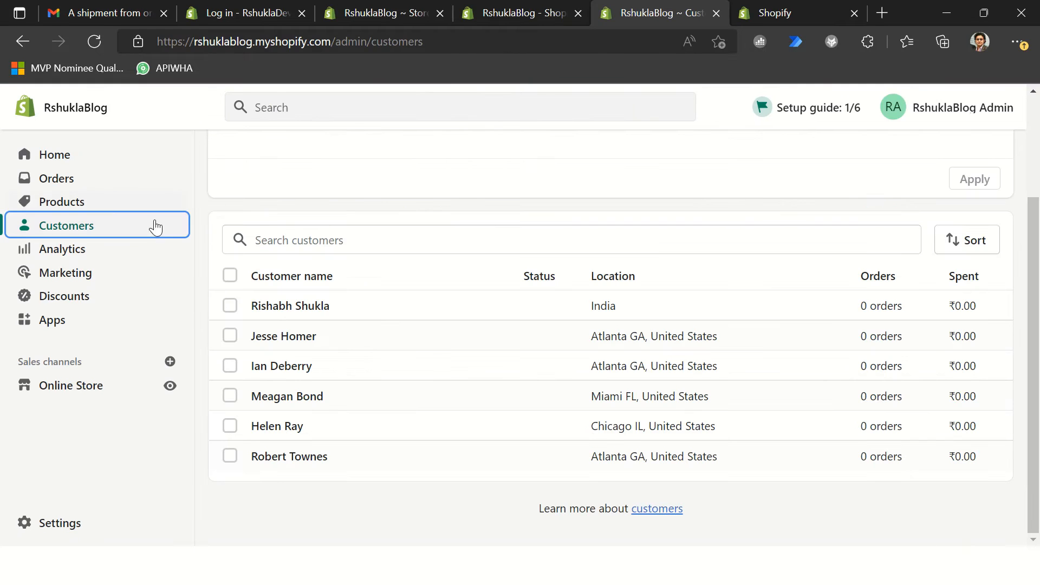
click(84, 208)
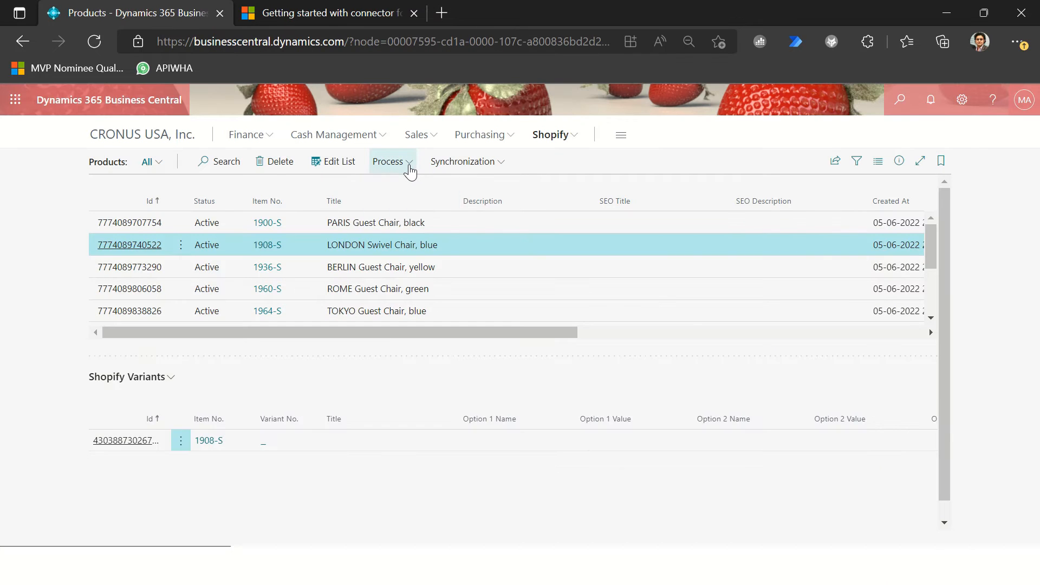
Step: Start Sync Product Images from the Shopify Products list in Business Central
click(409, 168)
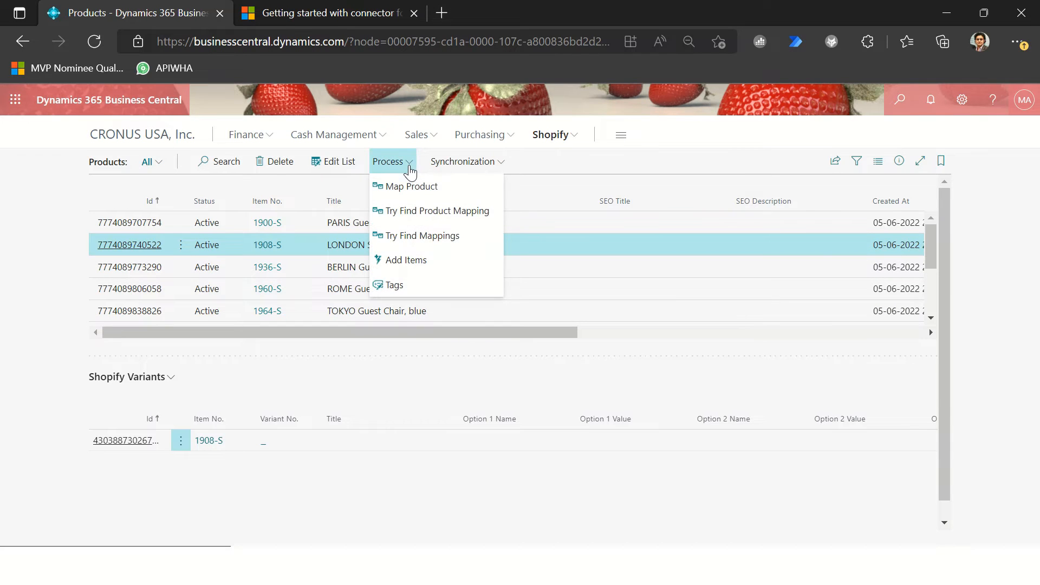
click(451, 171)
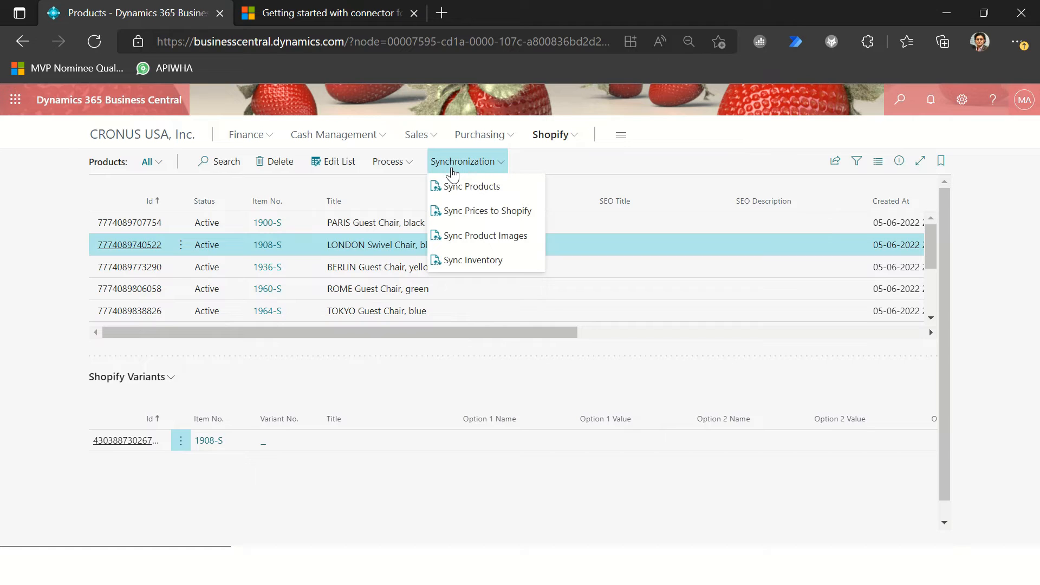
click(465, 241)
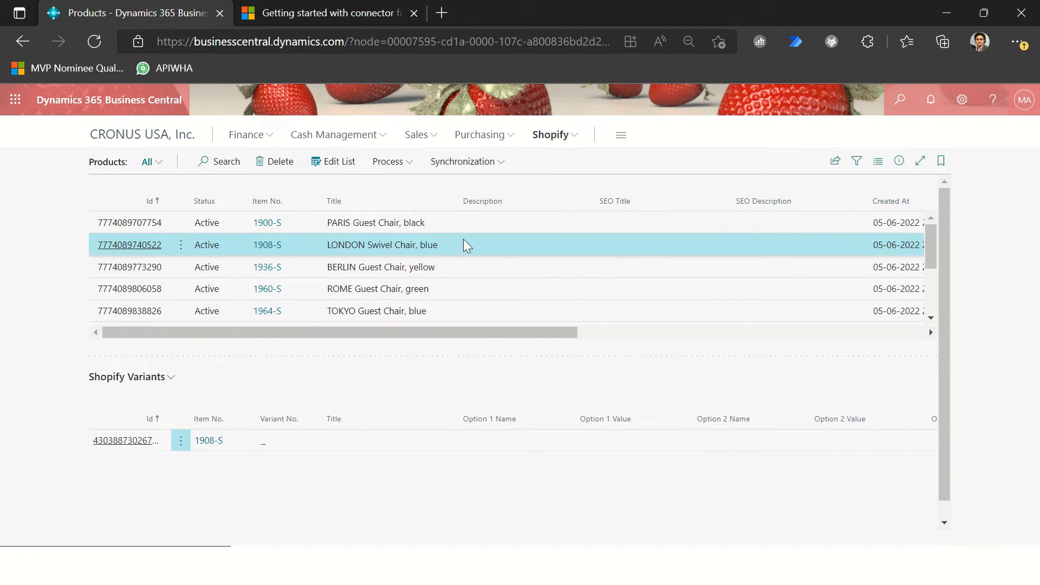
click(508, 187)
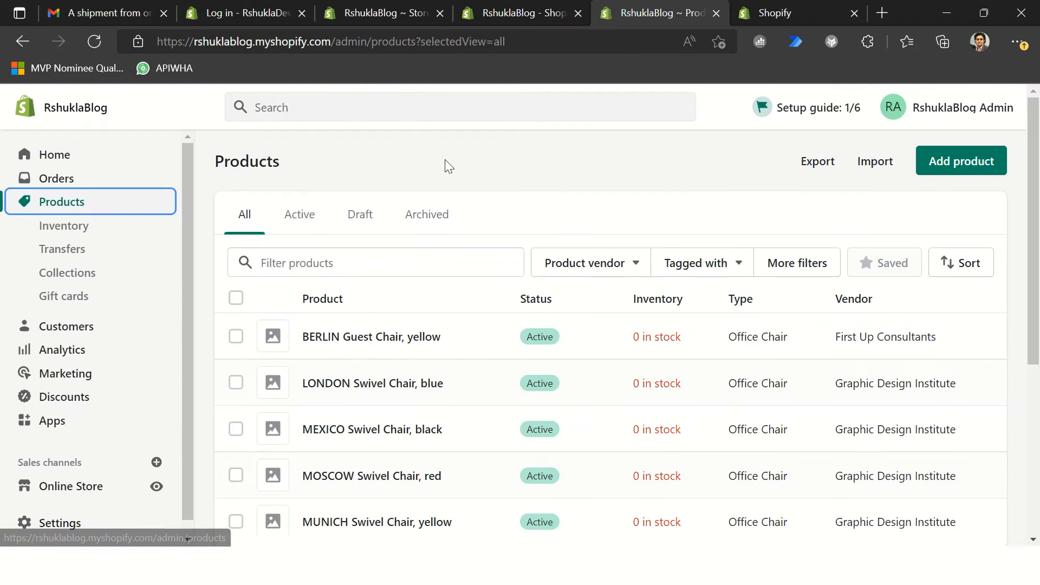
Step: Switch to the Shopify admin, reload the Products page and check the images of the listed chairs
click(356, 38)
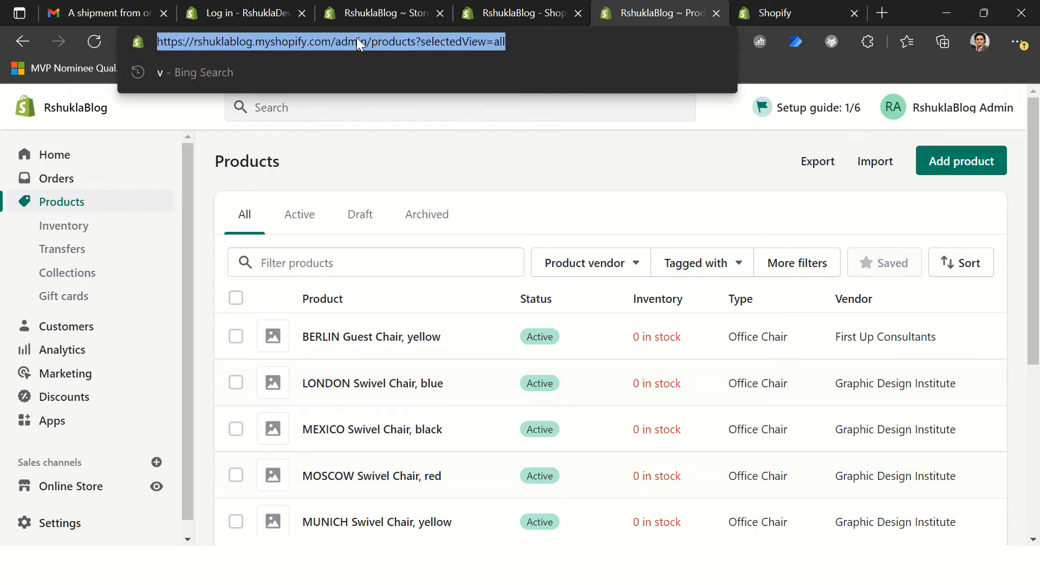
key(Return)
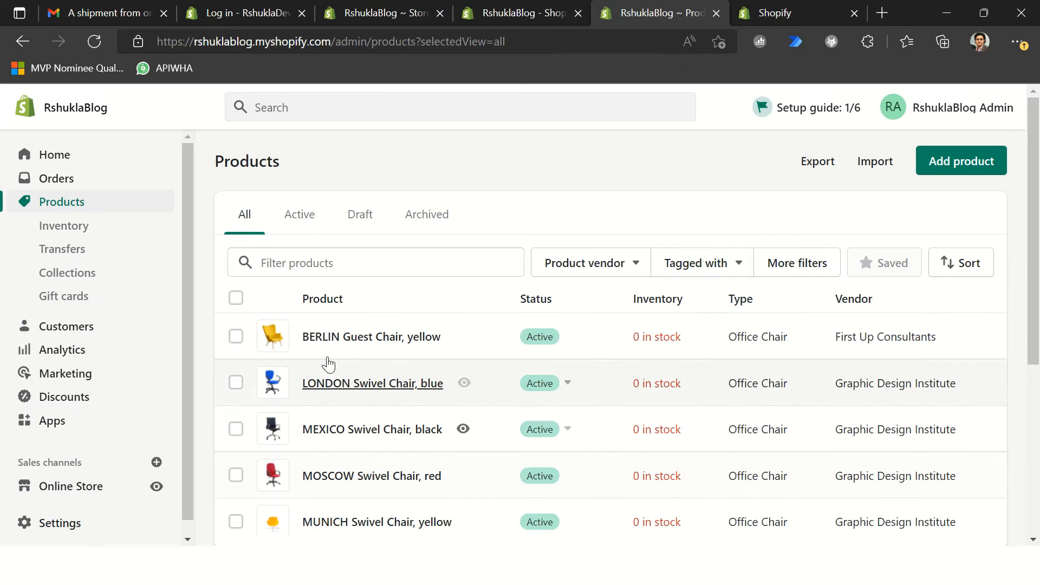
scroll(346, 352, down, 1)
scroll(344, 348, down, 3)
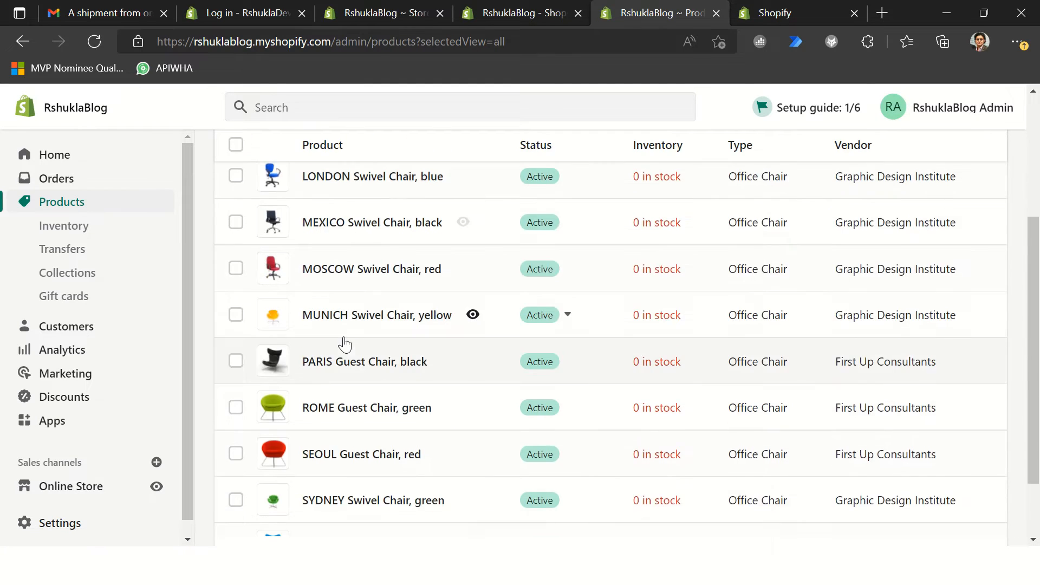
scroll(358, 338, up, 5)
Step: Open the BERLIN Guest Chair, yellow product, display its description as formatted text and examine the Item Attributes table
click(350, 340)
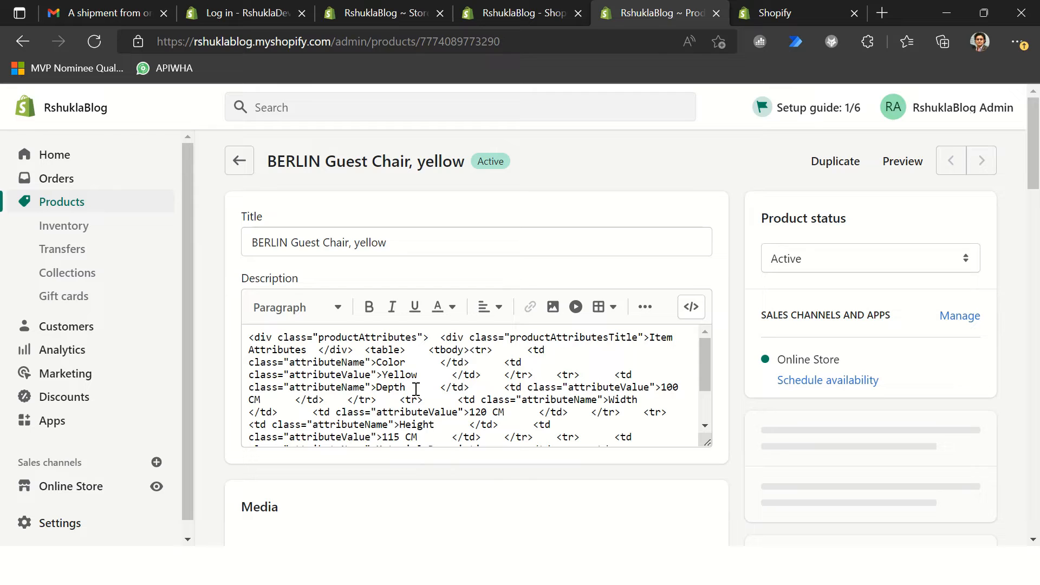
scroll(603, 399, down, 2)
scroll(673, 395, up, 2)
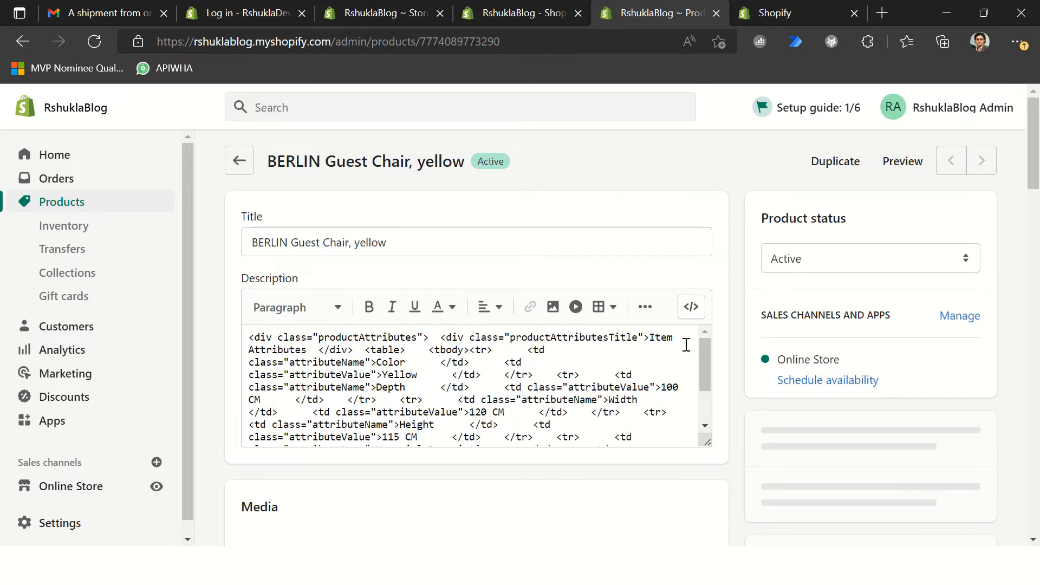
click(690, 314)
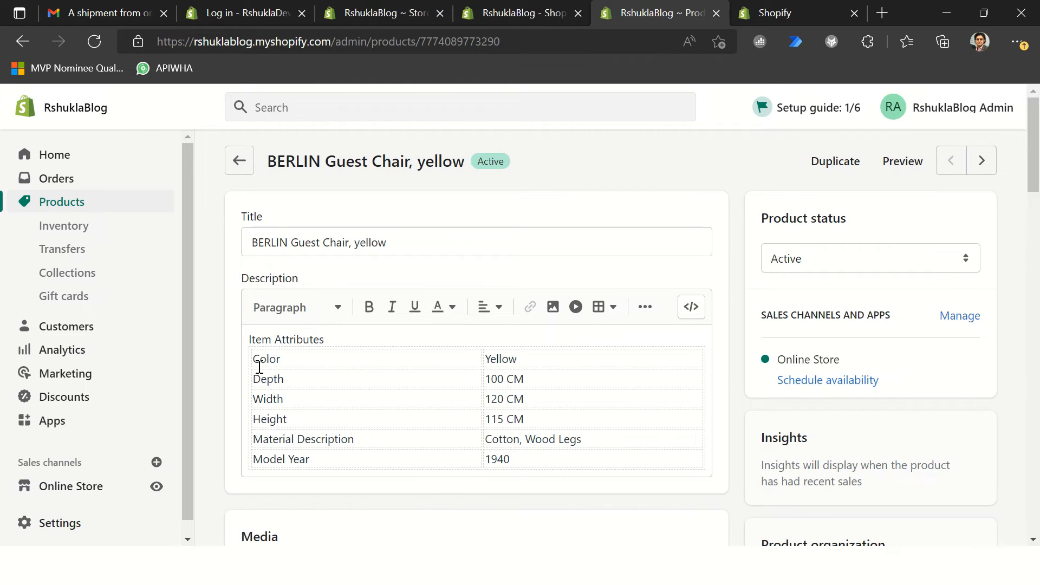
click(345, 417)
key(ctrl+a)
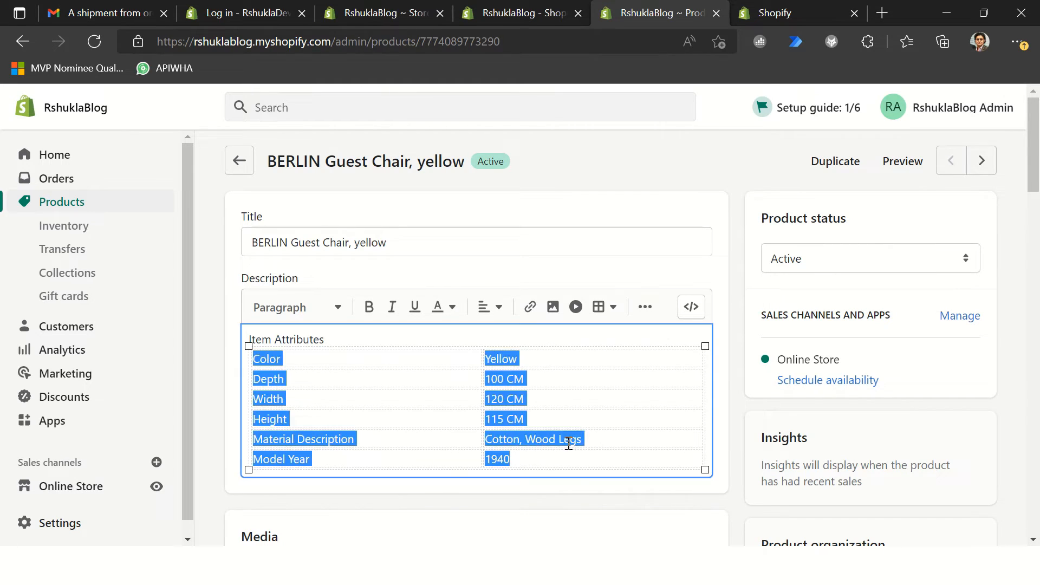
click(729, 269)
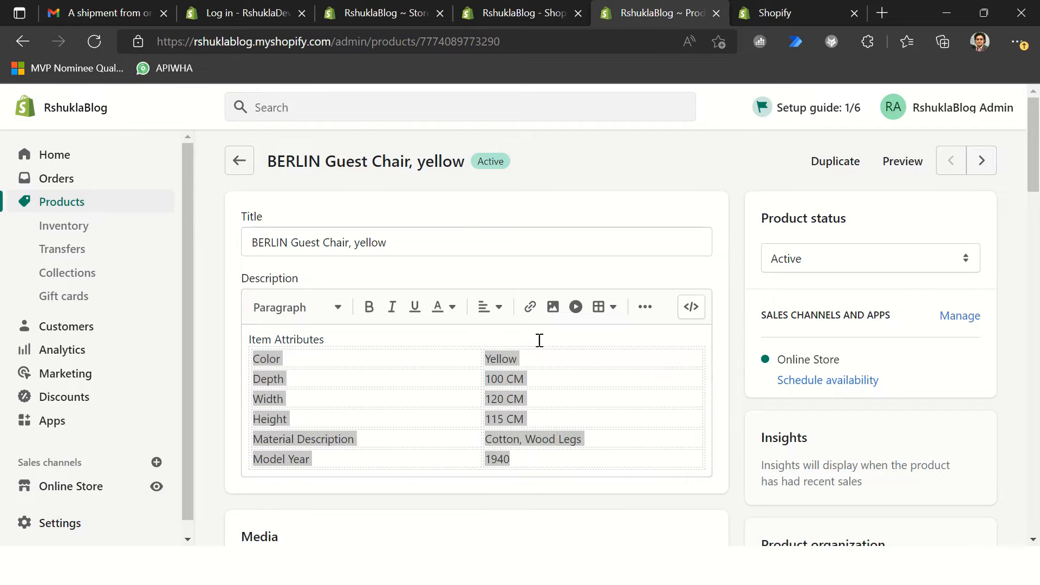
click(386, 368)
click(360, 382)
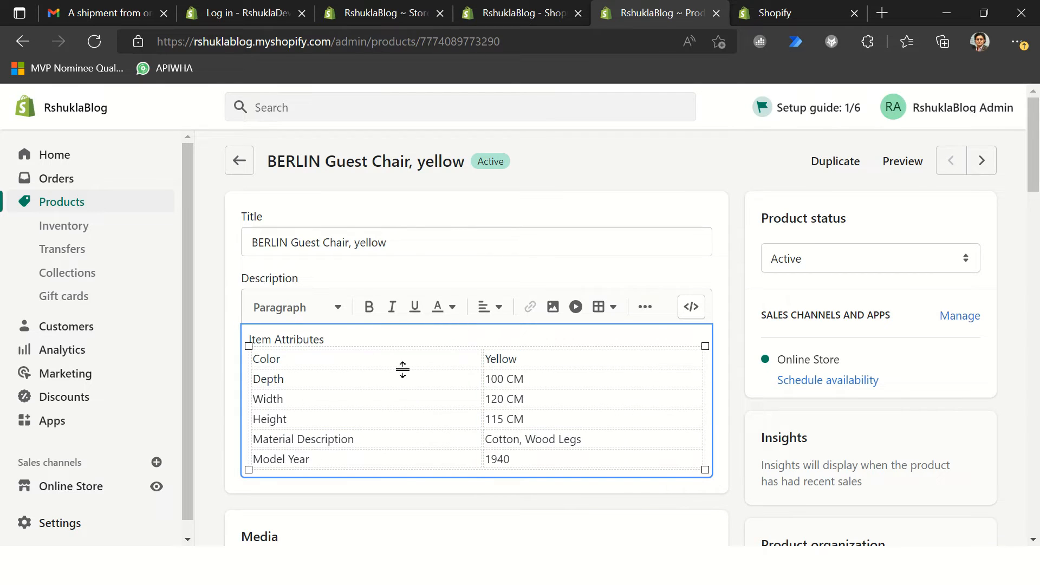
Step: Review the yellow BERLIN chair's media, pricing, inventory and search listing details, and return to the Products list
scroll(424, 375, down, 6)
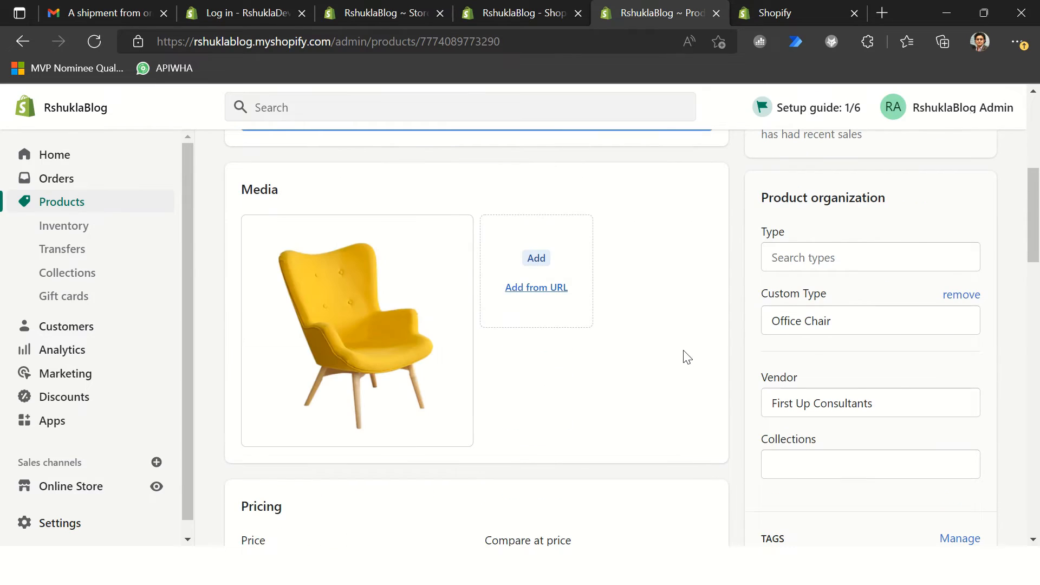
scroll(629, 344, down, 7)
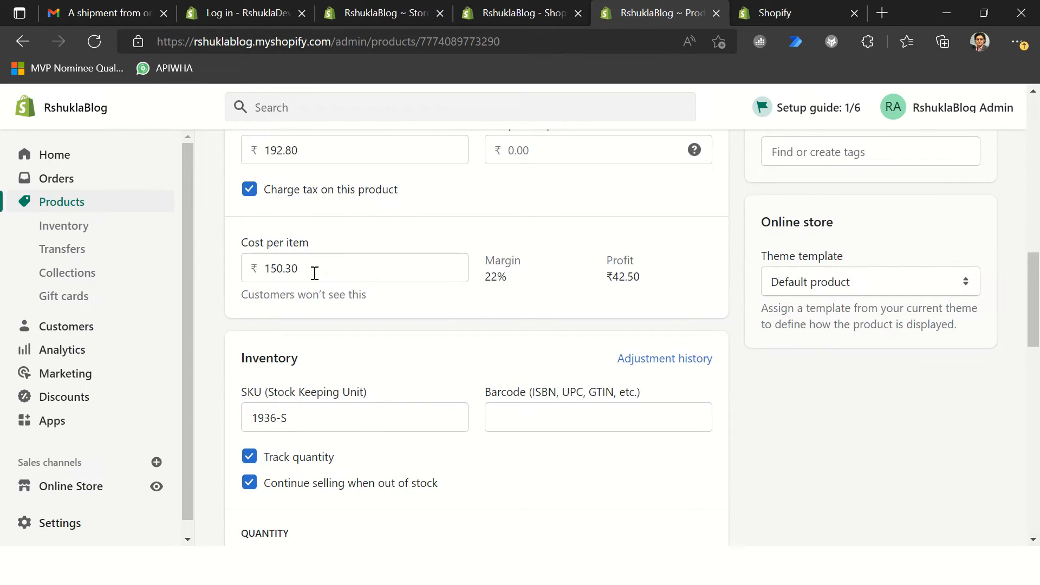
scroll(583, 347, down, 4)
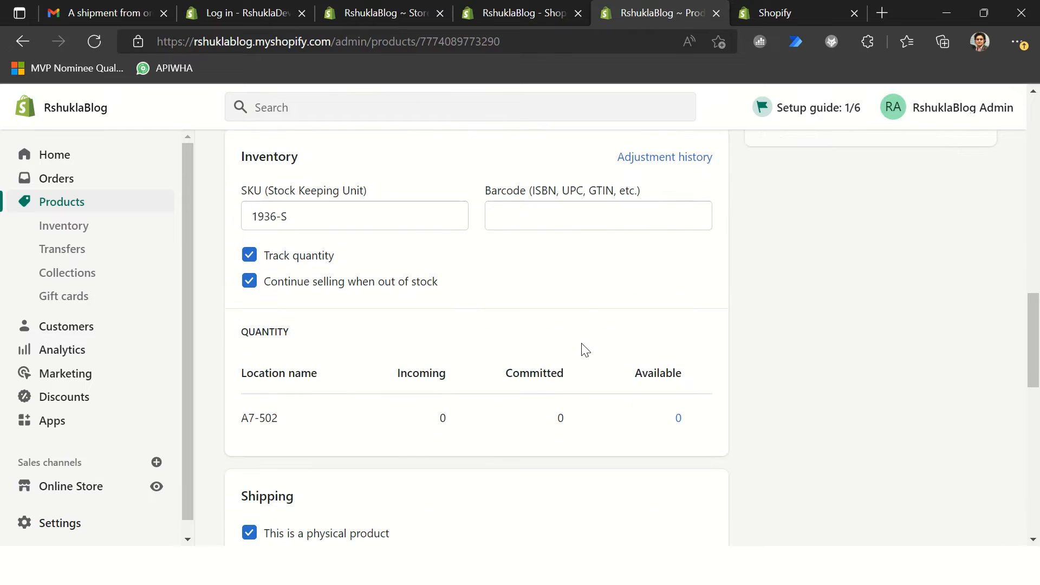
scroll(576, 339, down, 10)
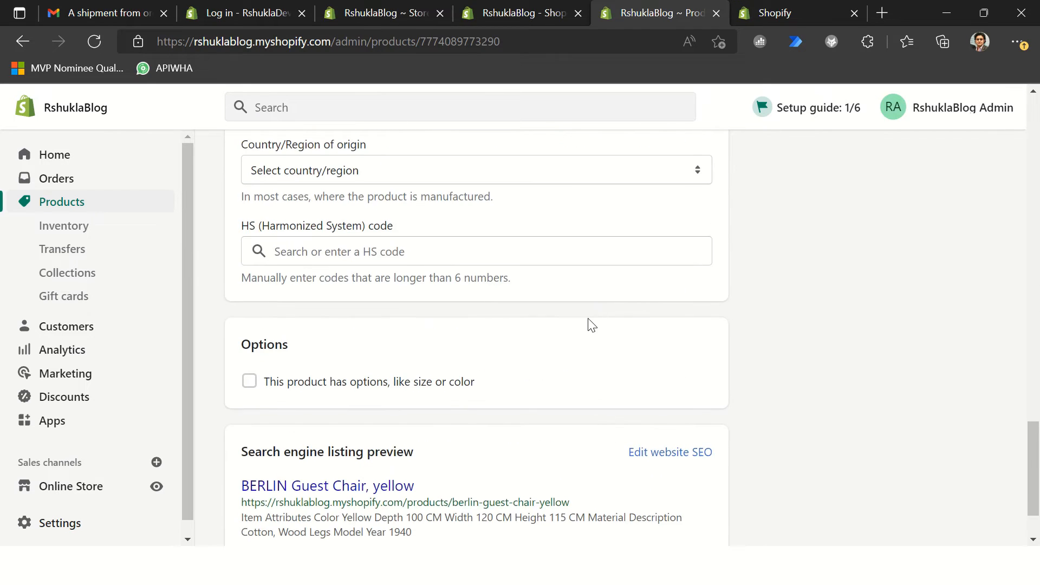
scroll(590, 324, up, 6)
scroll(591, 324, down, 9)
scroll(652, 340, up, 15)
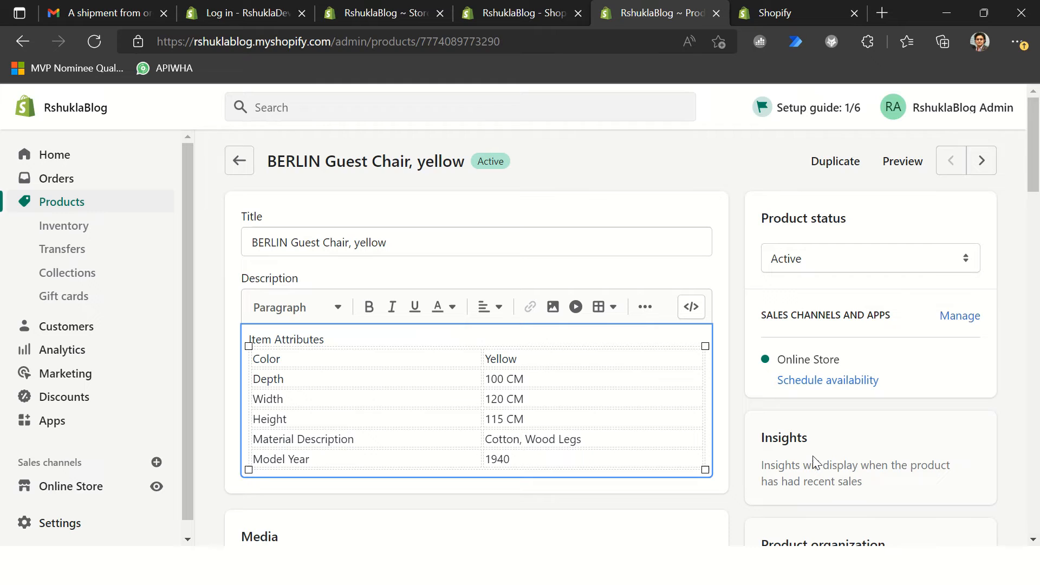
click(239, 160)
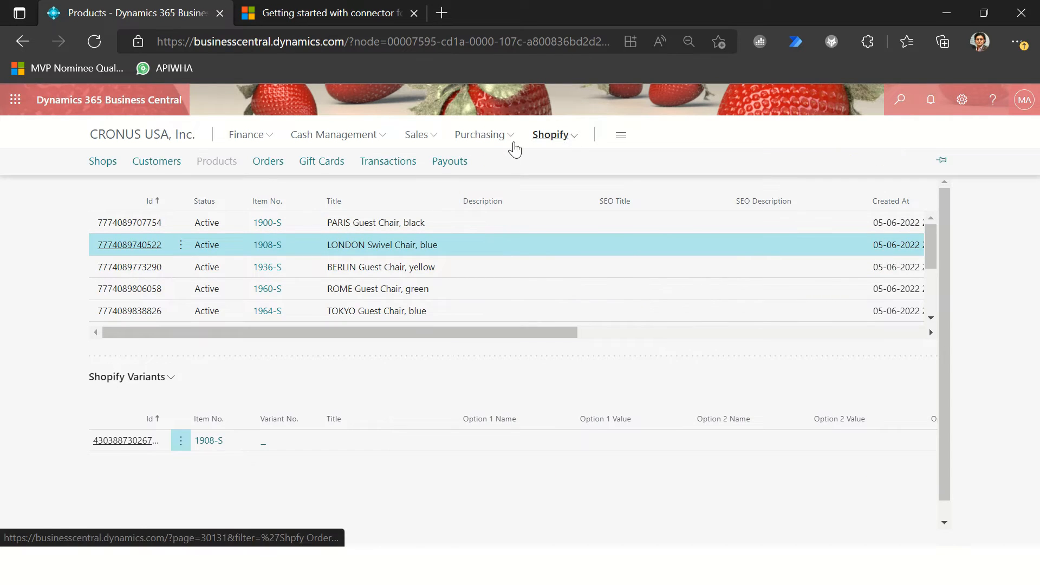
Step: In Business Central, open the Shopify shop's Locations and clear the Disabled option for the listed location
click(106, 163)
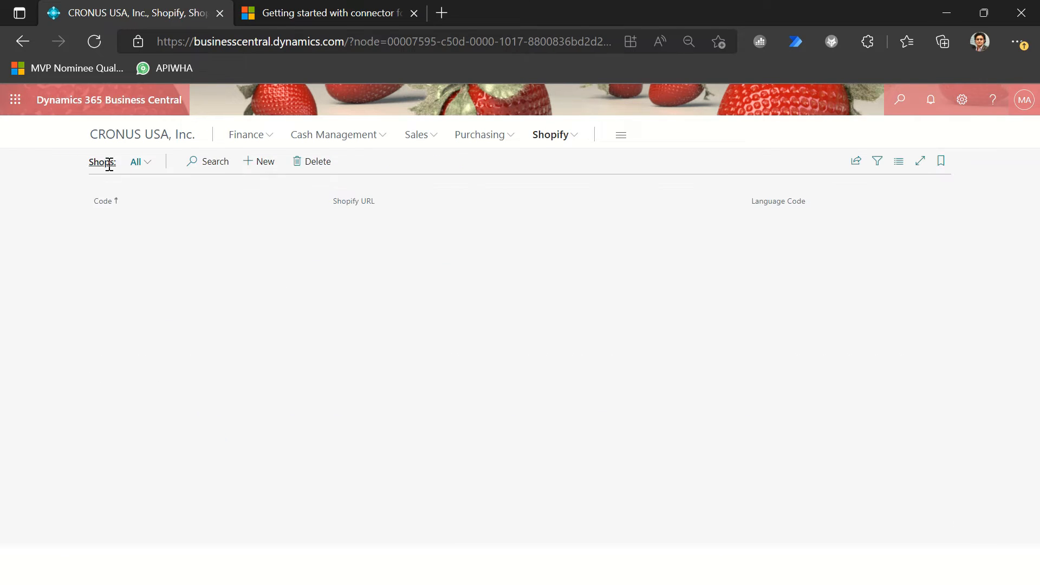
click(116, 223)
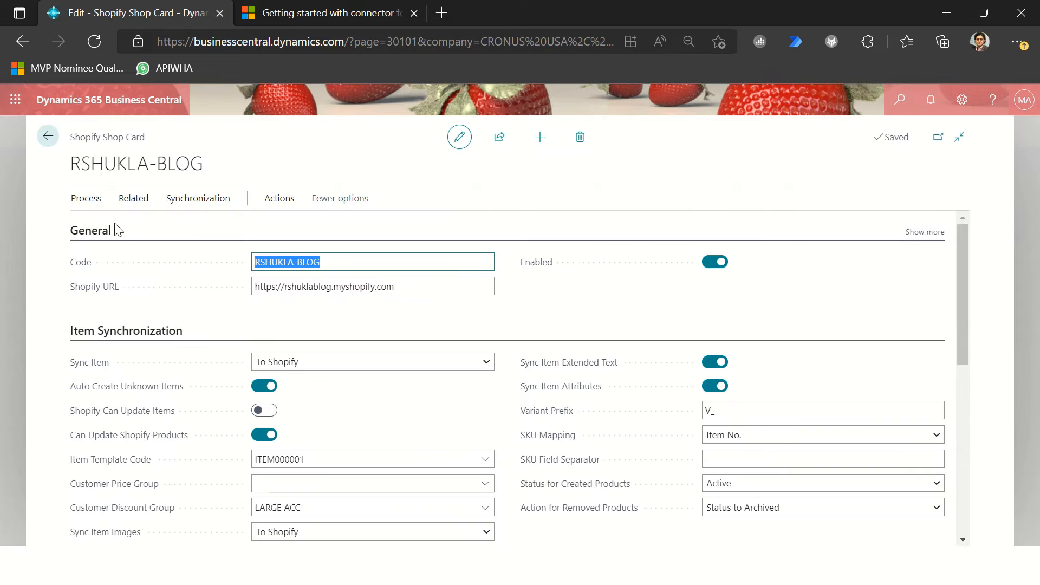
click(130, 207)
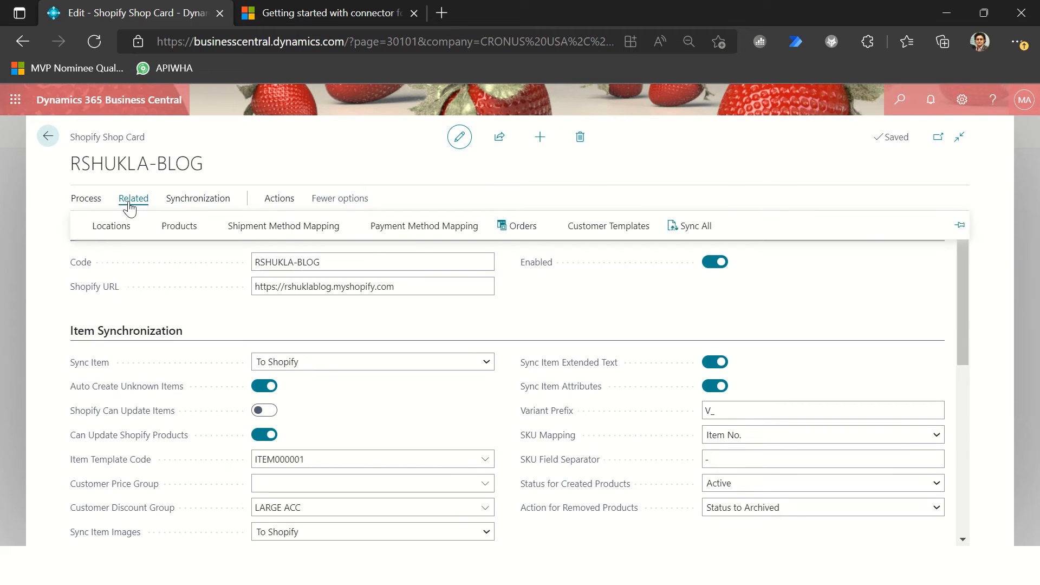
click(114, 226)
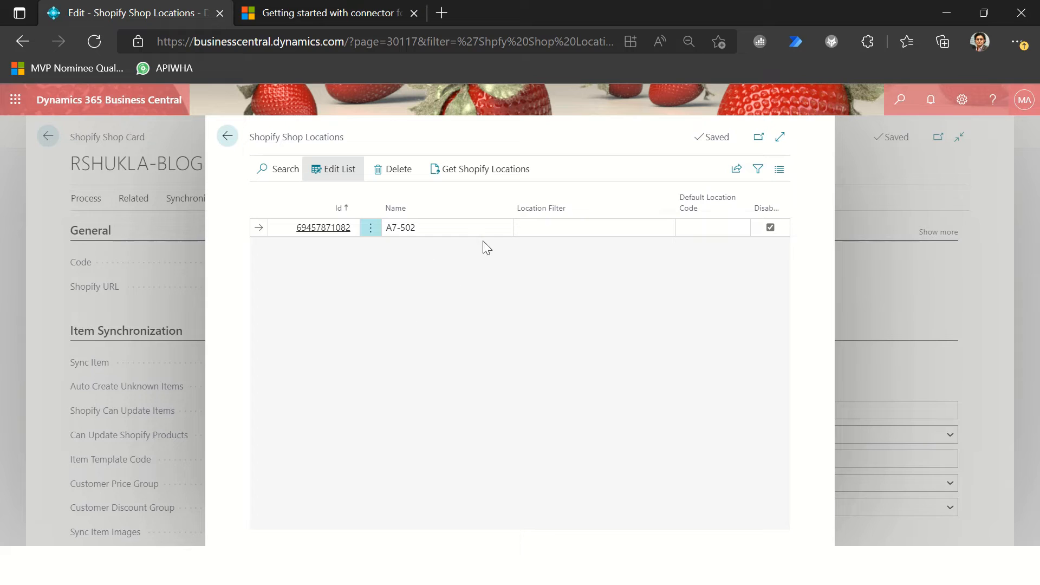
click(471, 232)
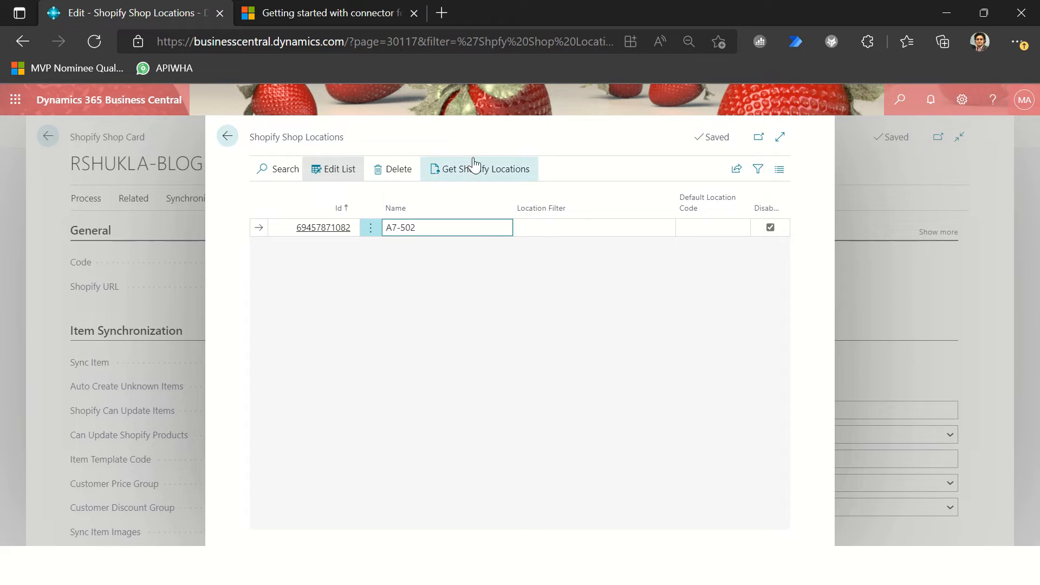
click(770, 228)
mouse_move(774, 215)
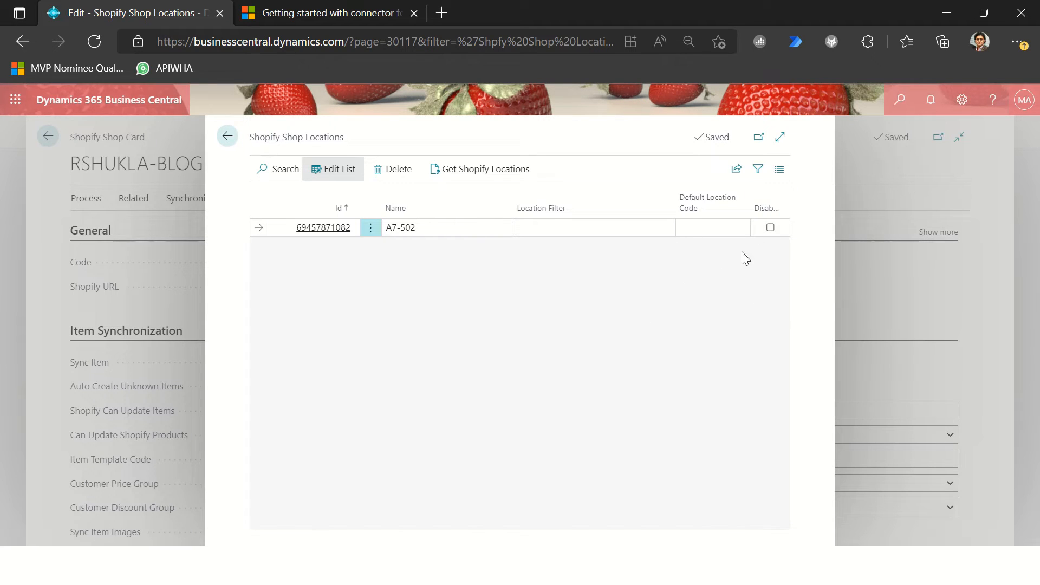
click(227, 134)
Step: Run Sync Inventory from the Shopify Shop Card and check its job queue log entry
click(200, 200)
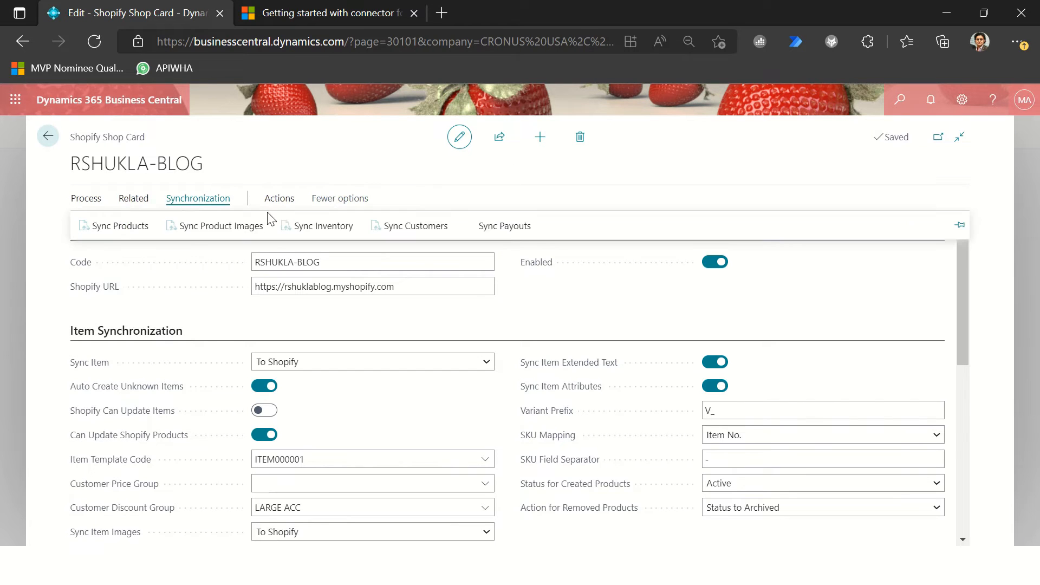
click(331, 231)
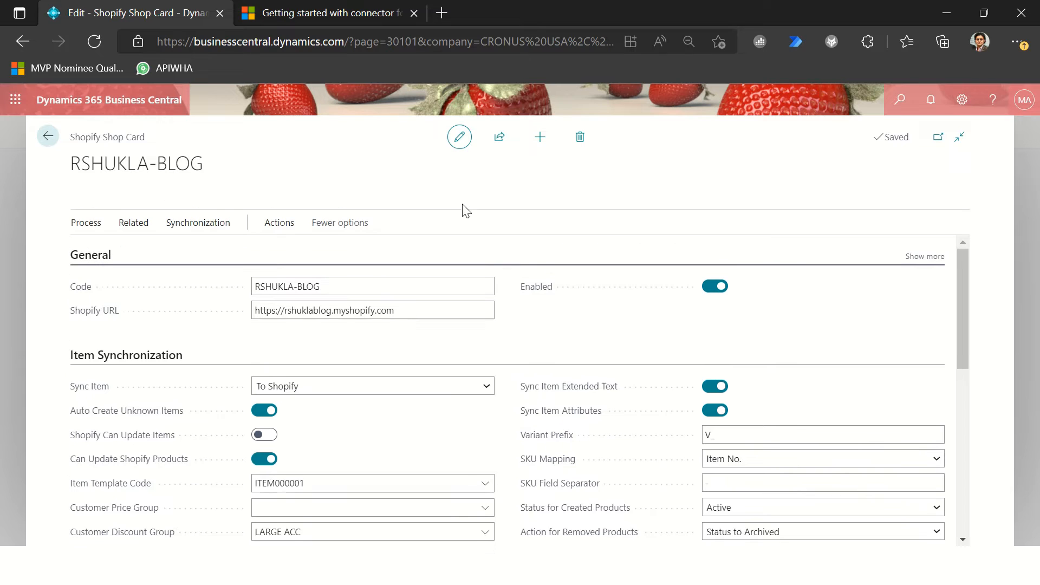
click(437, 200)
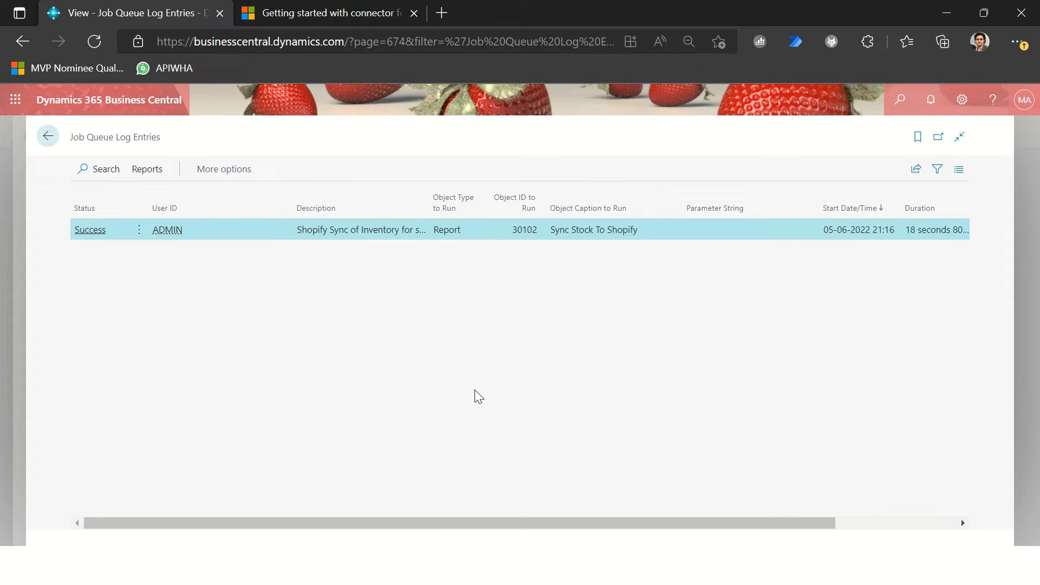
click(48, 137)
Step: Switch to the Shopify admin, reload the Products page and check the chairs' inventory levels
key(alt+Tab)
click(379, 49)
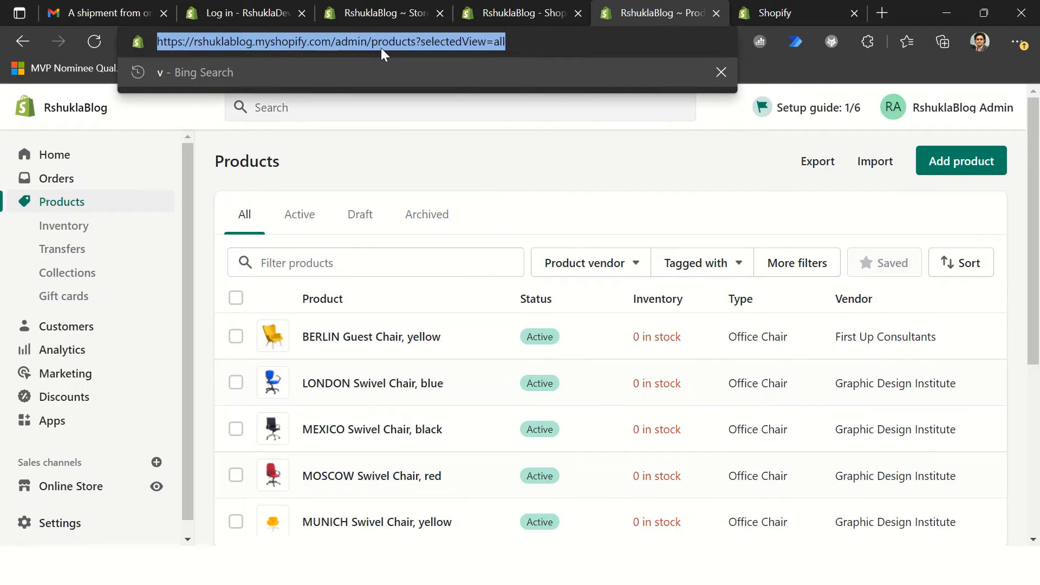
key(Return)
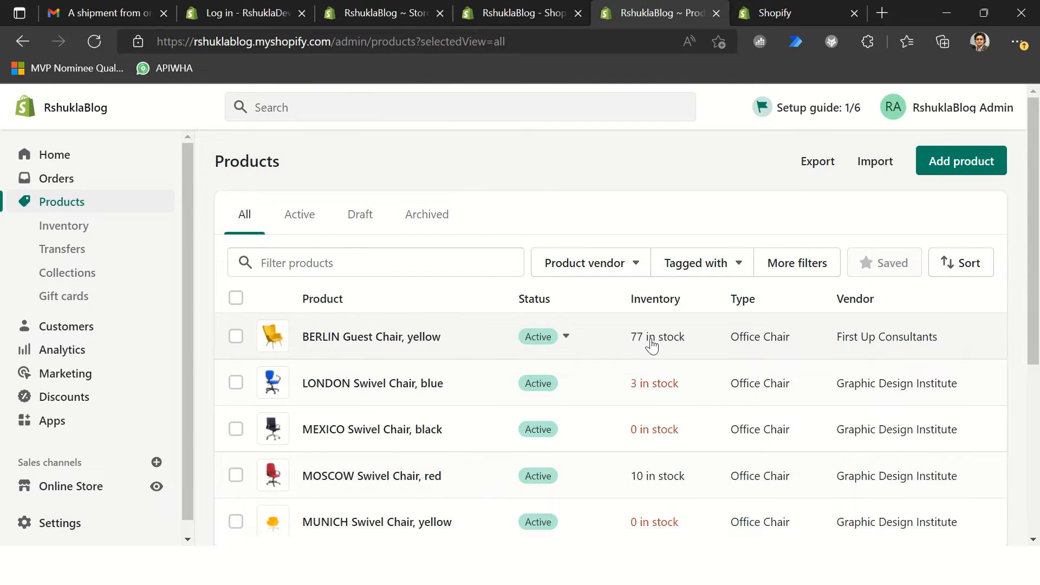
scroll(652, 347, down, 5)
scroll(652, 346, up, 5)
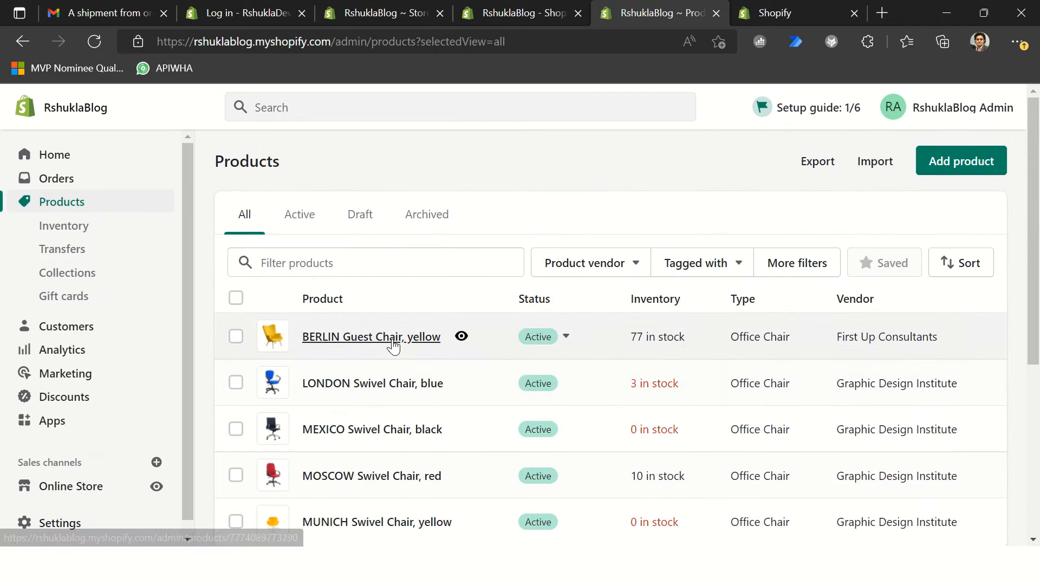
Step: Open the BERLIN Guest Chair, yellow product and check its available quantity at the location, leaving the adjustment form unsaved
click(390, 338)
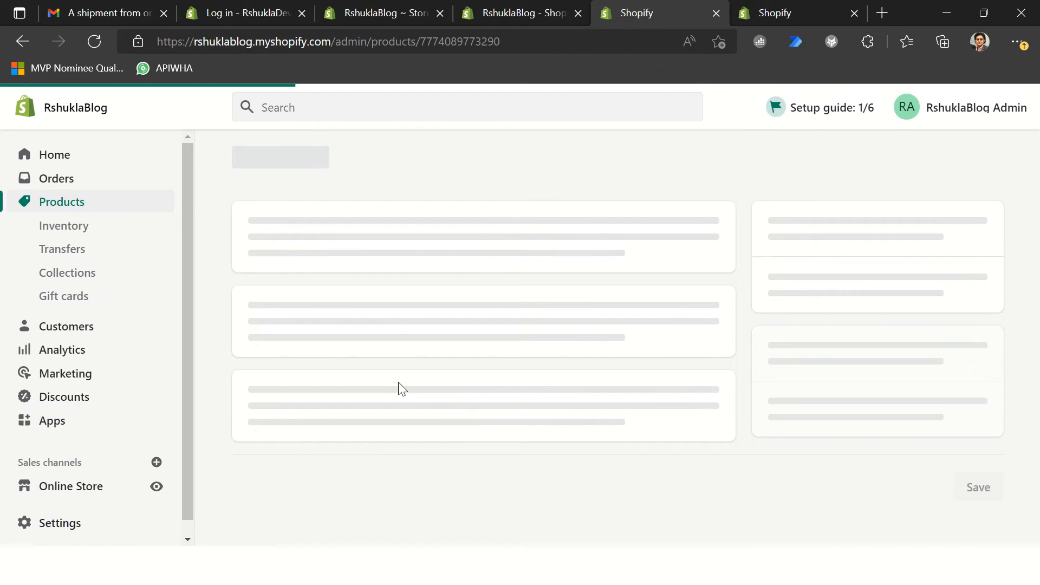
scroll(530, 413, down, 7)
scroll(530, 413, down, 15)
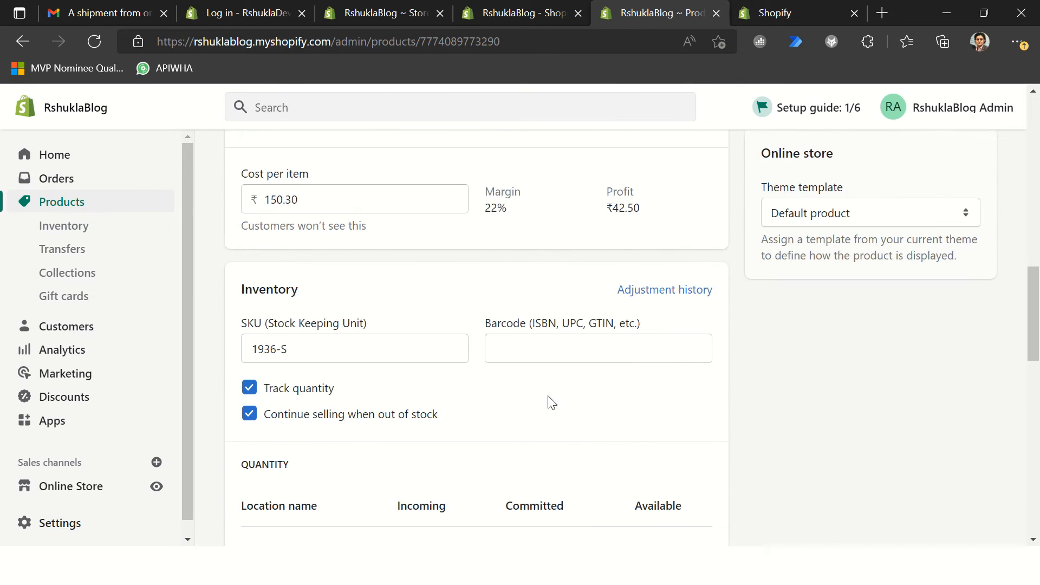
scroll(547, 404, up, 9)
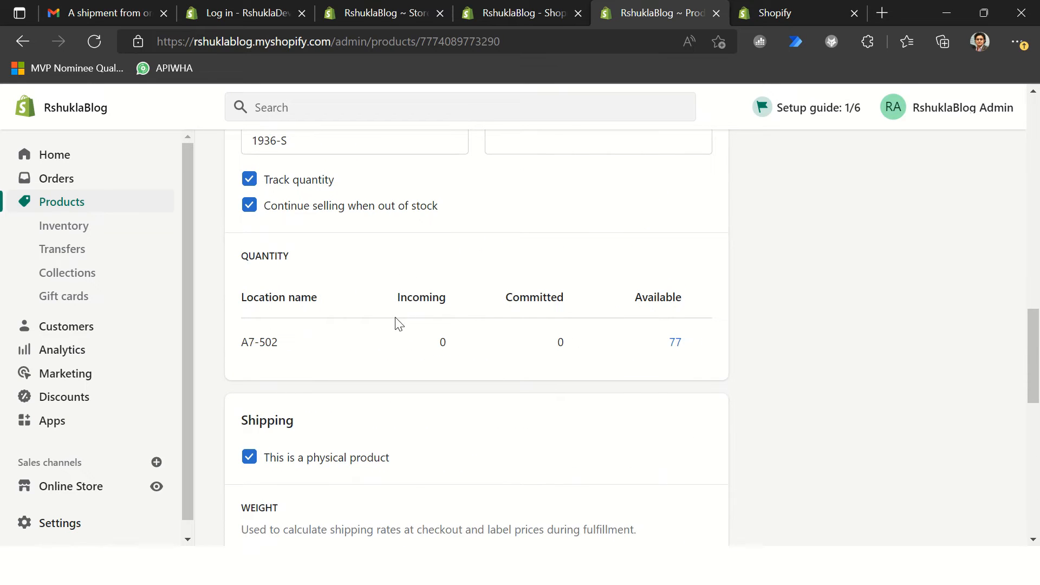
click(683, 347)
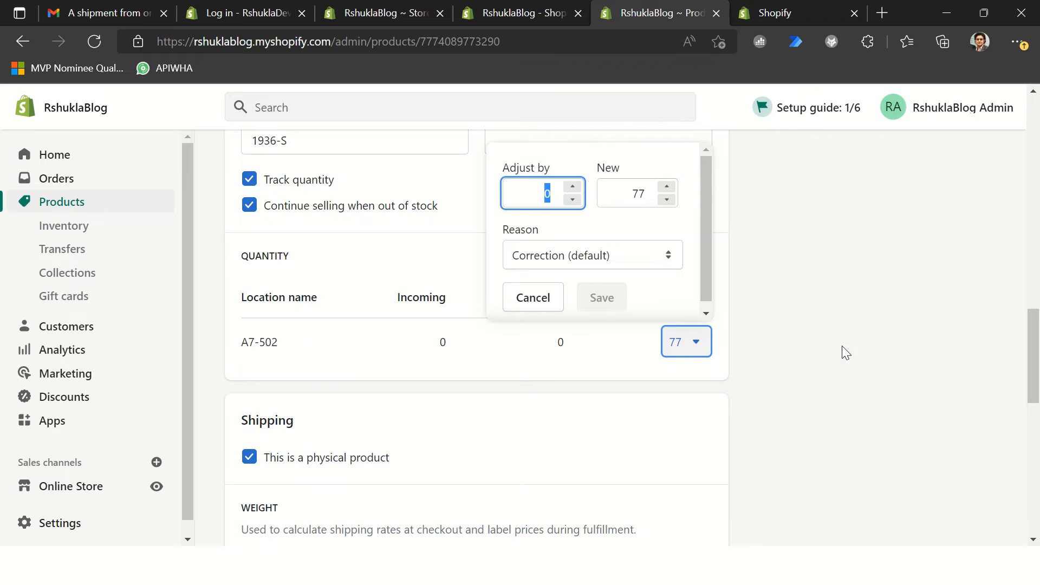
click(850, 315)
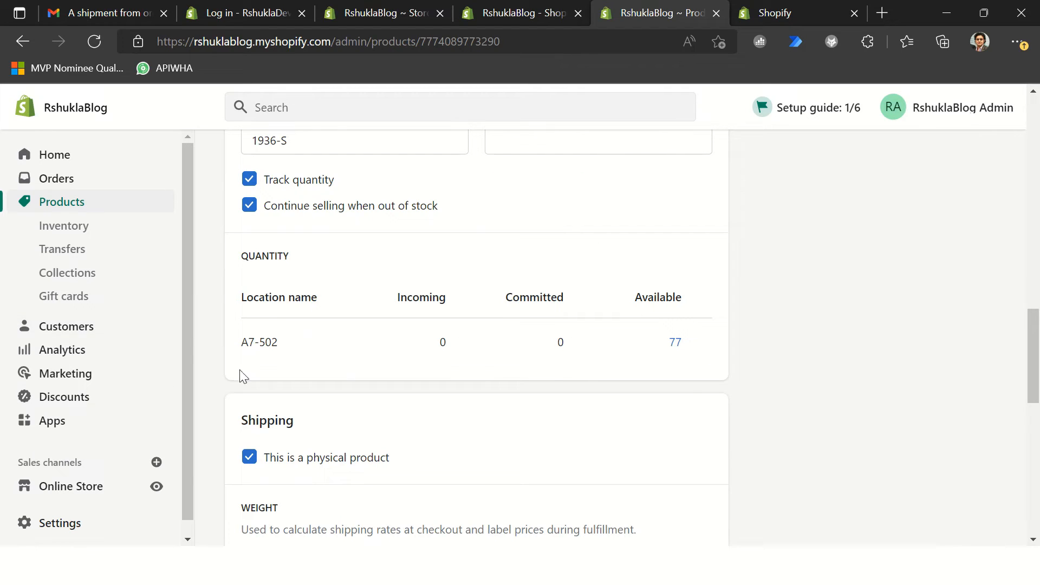
Step: Switch back to Business Central, reopen the shop's Locations list and examine the location's name and mapping fields
key(alt+Tab)
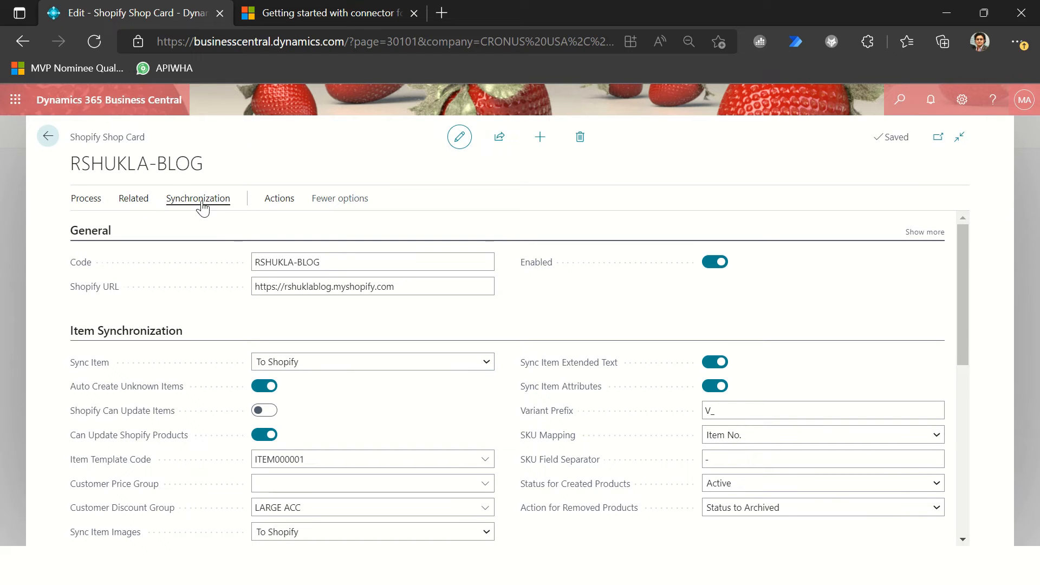
click(269, 205)
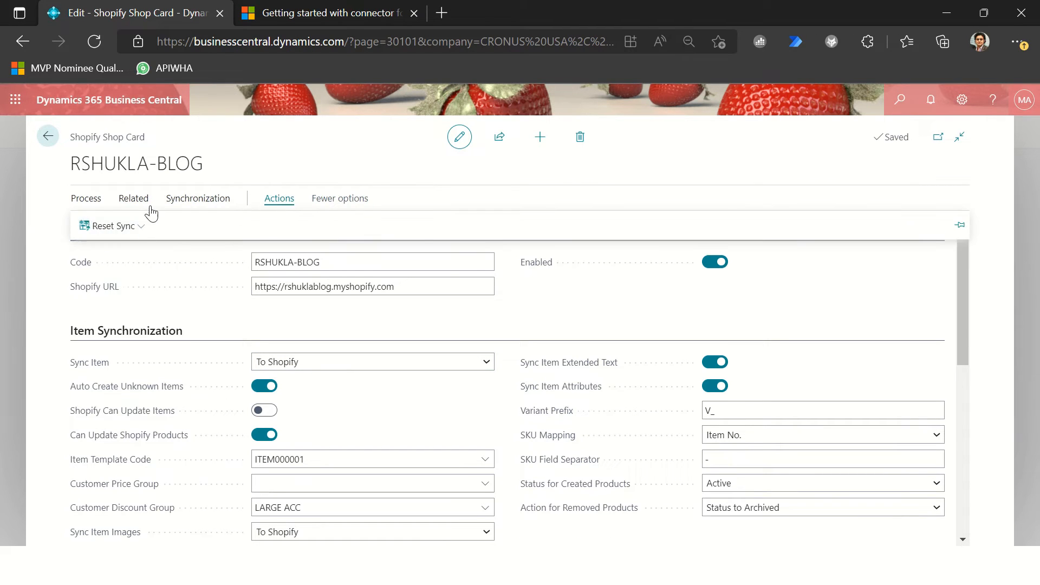
click(103, 208)
click(137, 203)
click(98, 232)
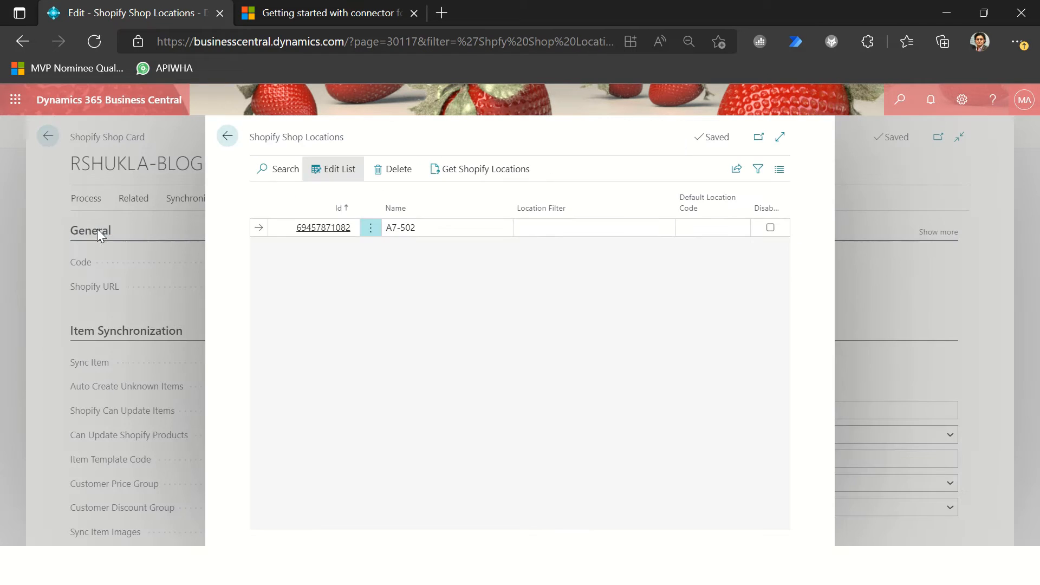
click(408, 233)
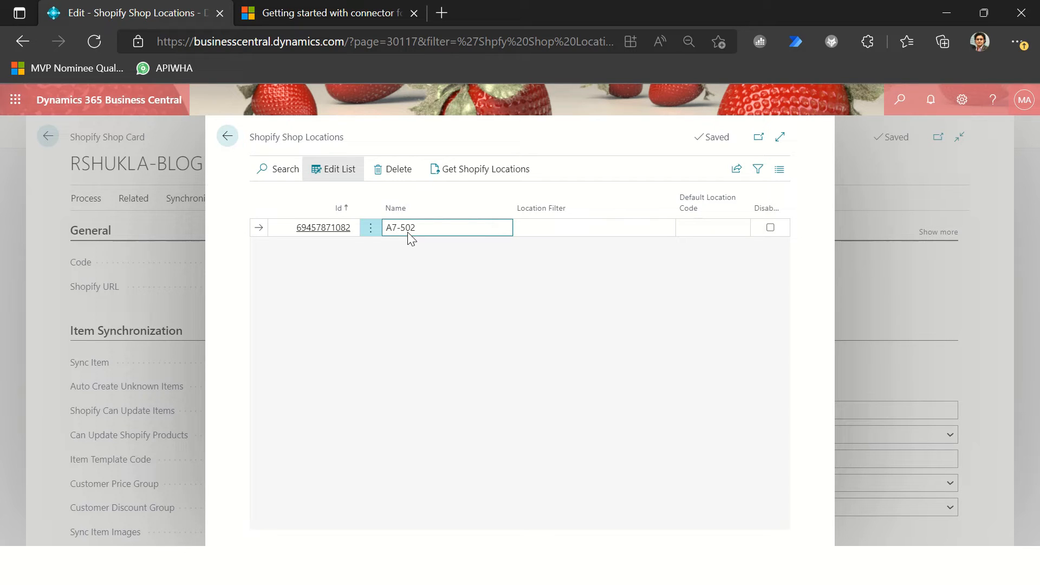
drag(423, 234, 396, 235)
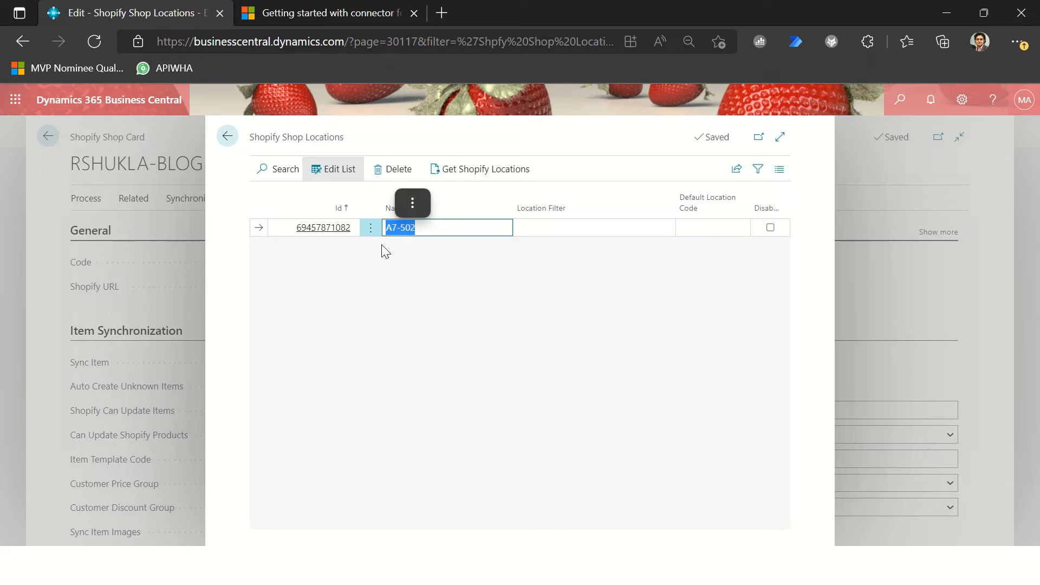
click(429, 234)
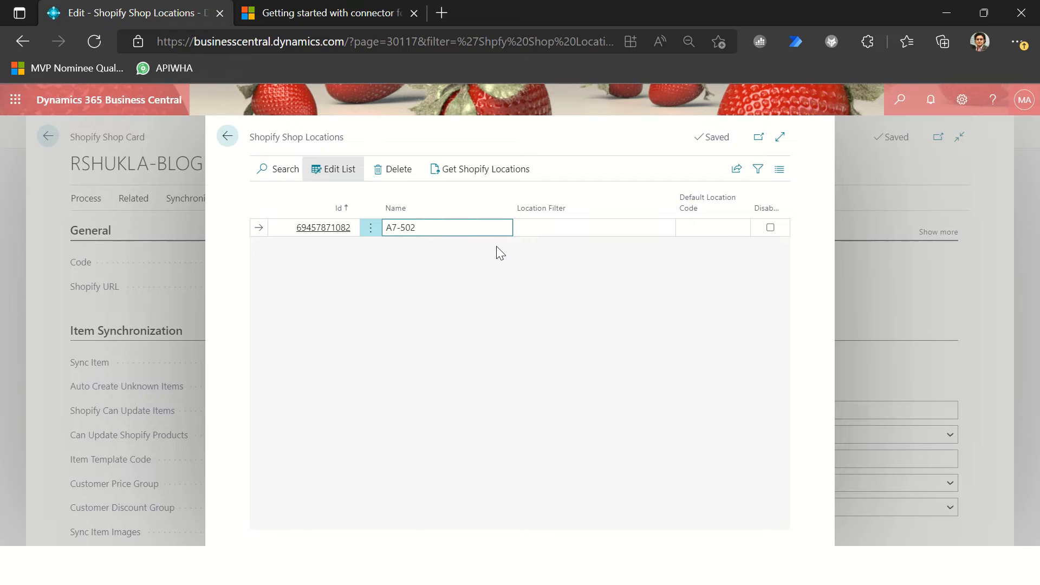
Step: Close the shop's Locations list, switch to the Shopify admin and go back from the product page to the Products list
click(148, 210)
key(alt+Tab)
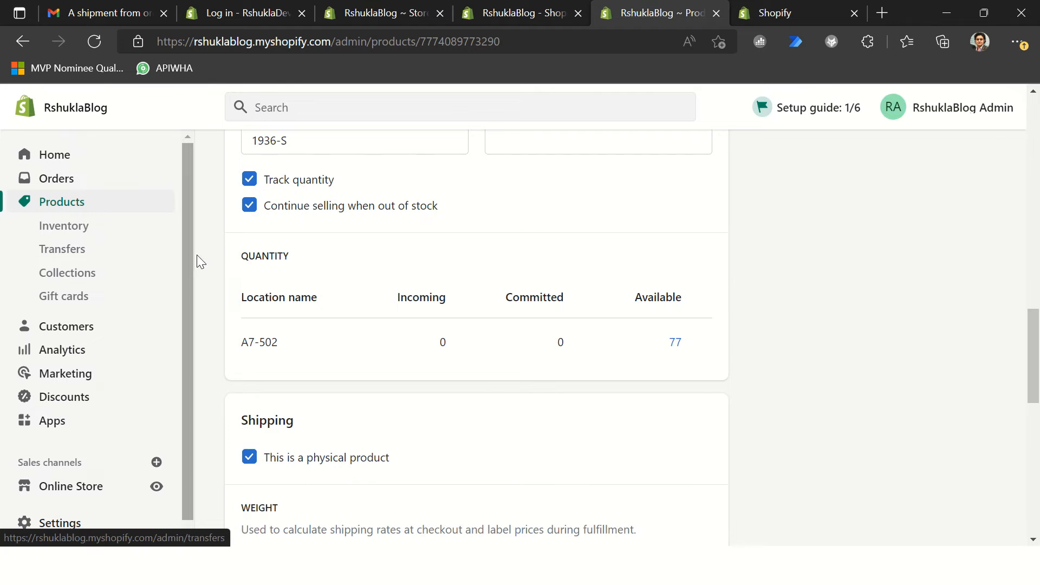
scroll(197, 254, up, 15)
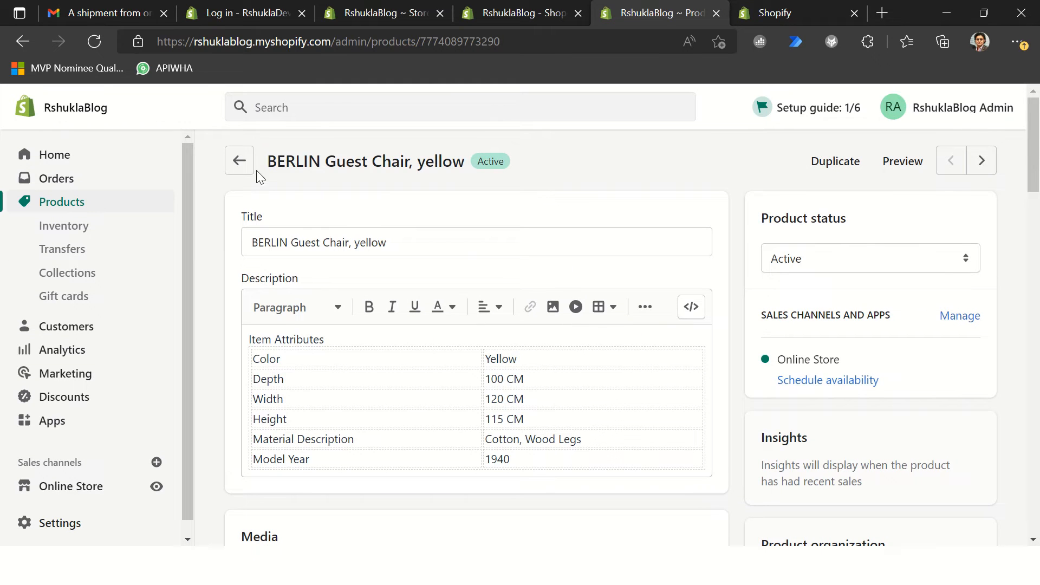
click(239, 170)
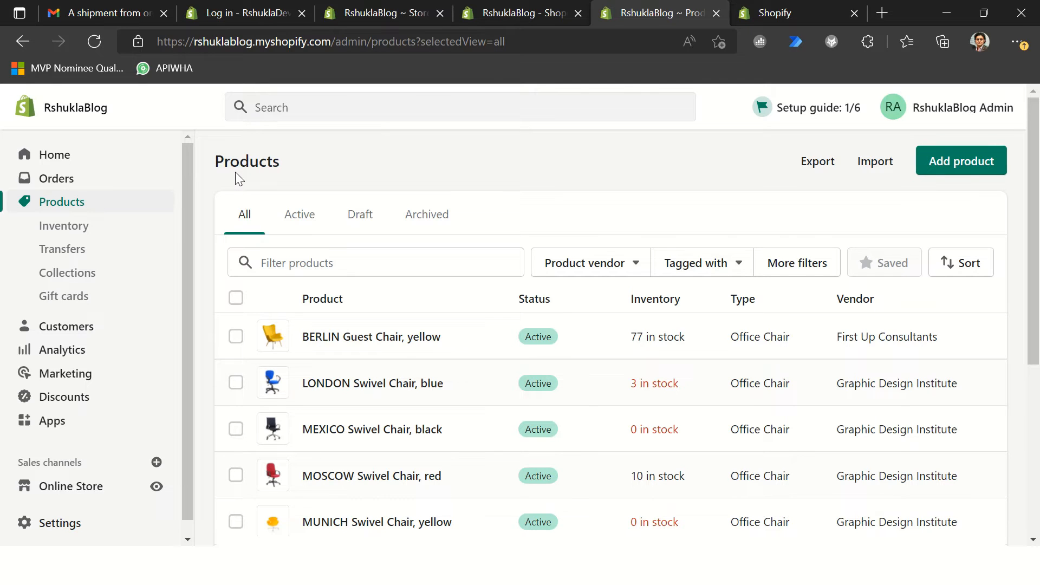
Step: Open the Shopify store settings, examine the store details and the available settings categories, and close them
click(65, 524)
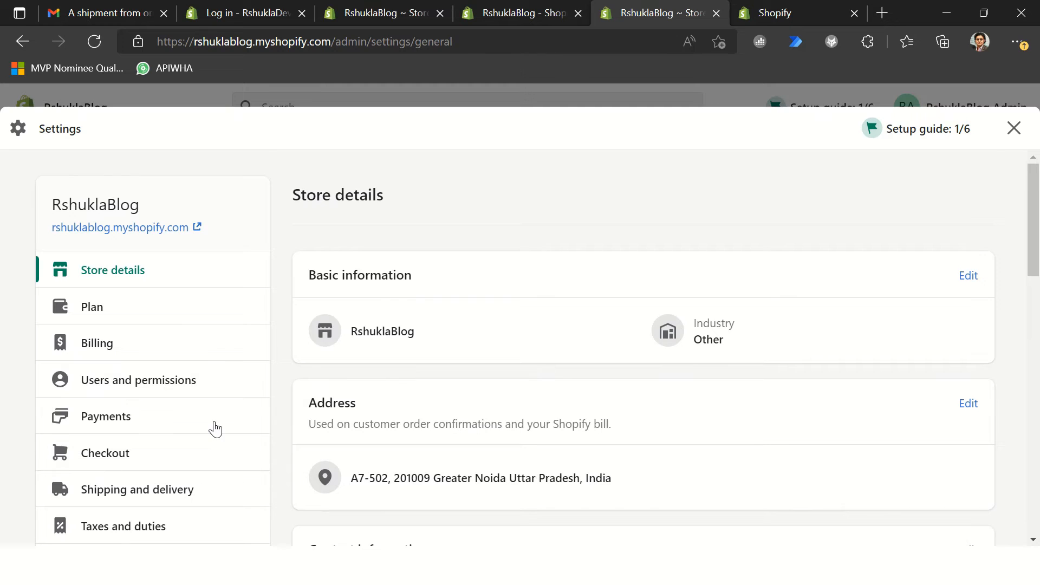
scroll(228, 417, down, 8)
scroll(379, 398, up, 6)
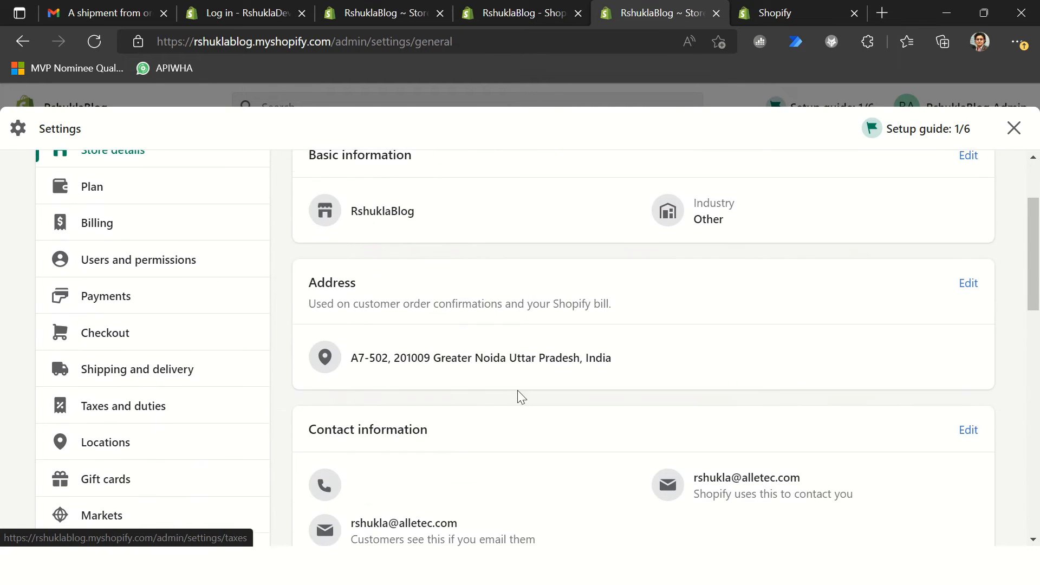
scroll(596, 342, up, 3)
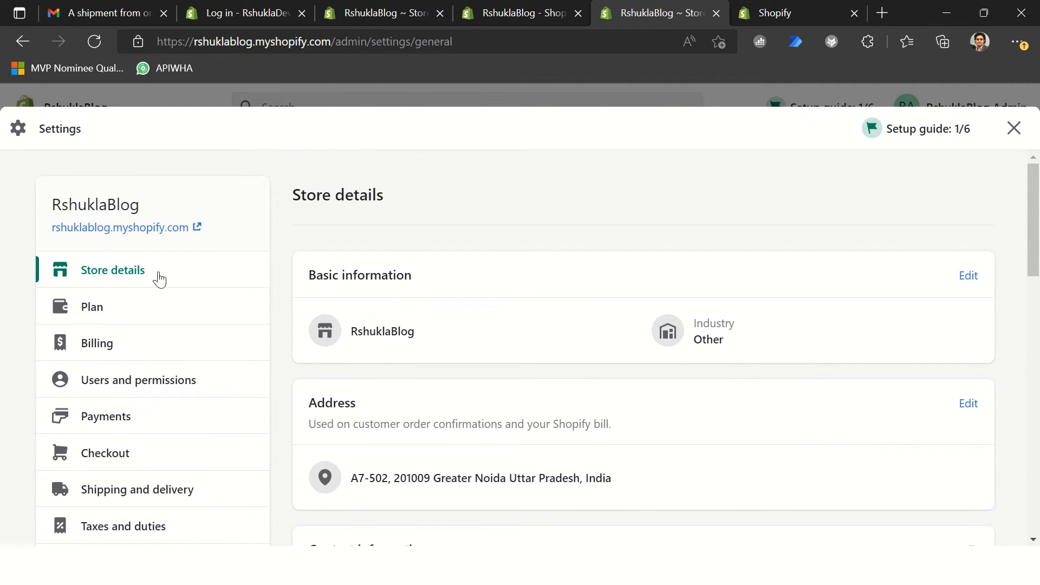
scroll(233, 364, down, 9)
scroll(179, 384, down, 1)
scroll(173, 388, up, 4)
scroll(184, 314, down, 2)
scroll(186, 399, down, 1)
scroll(193, 386, up, 5)
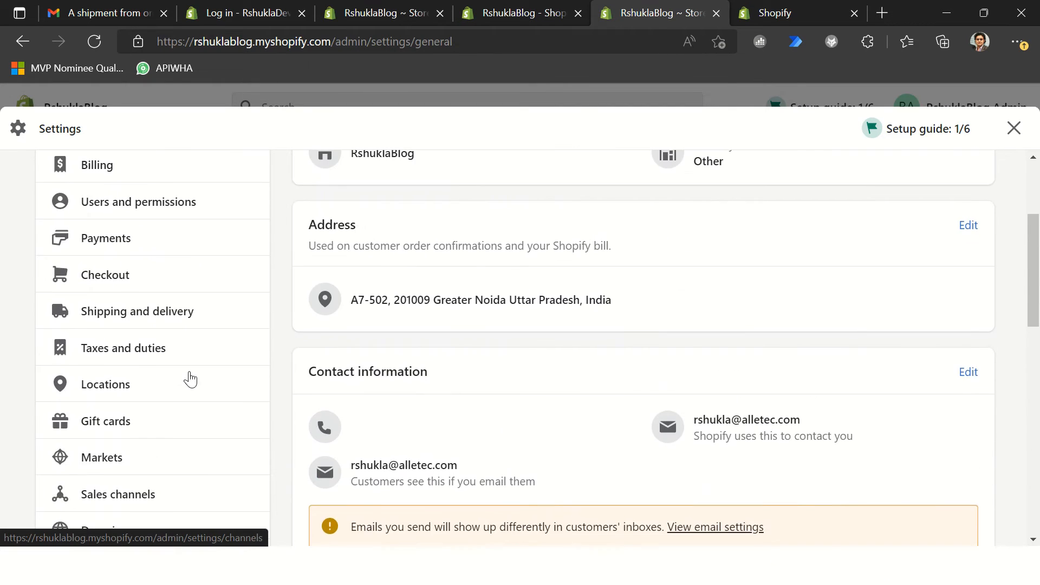
scroll(190, 378, up, 3)
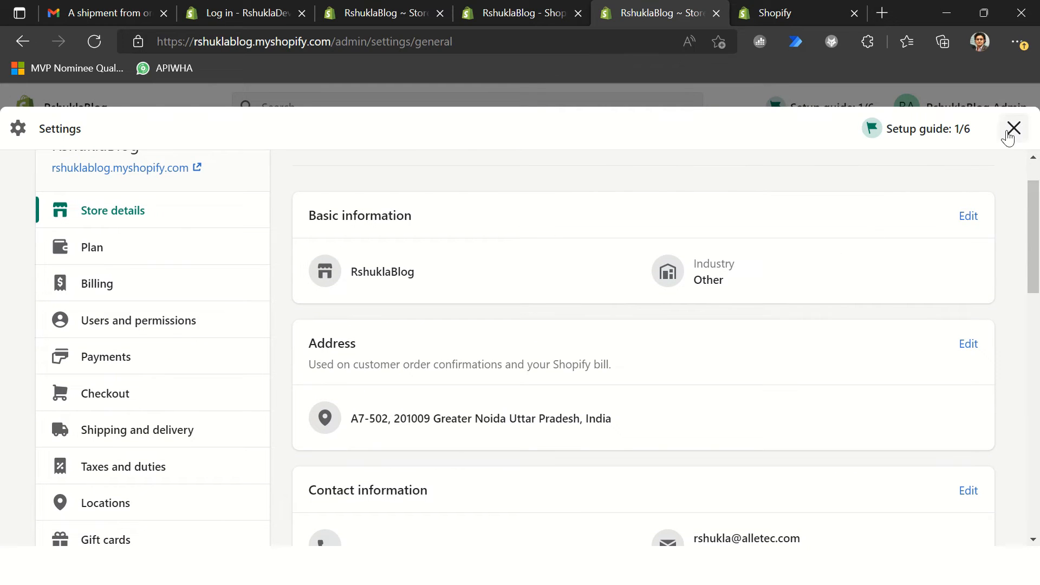
click(1009, 136)
Step: Copy the storefront password from the Online Store password protection settings and paste it on a new last line of Shopify.txt in Notepad++
click(76, 491)
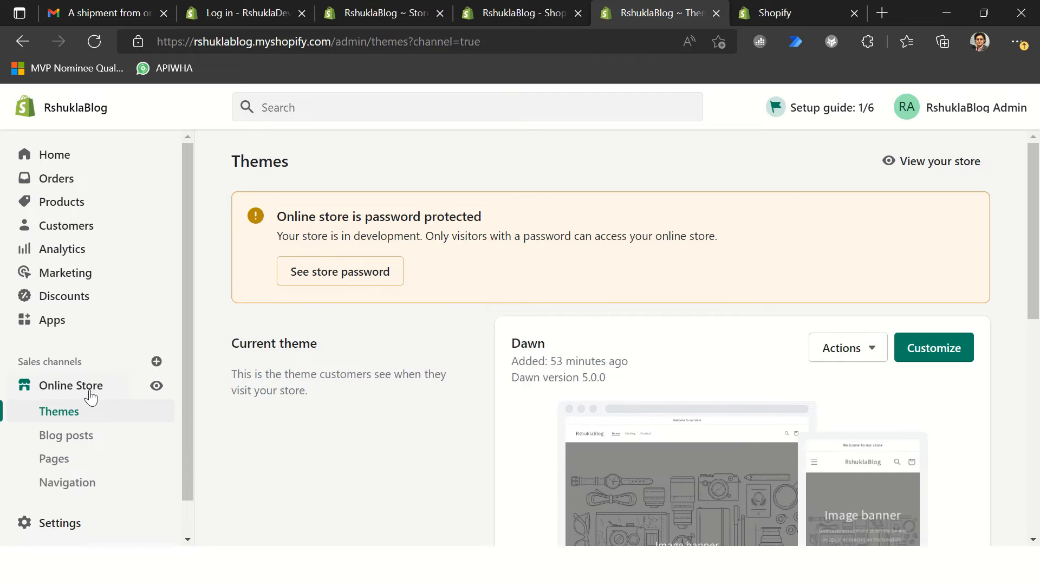
click(328, 276)
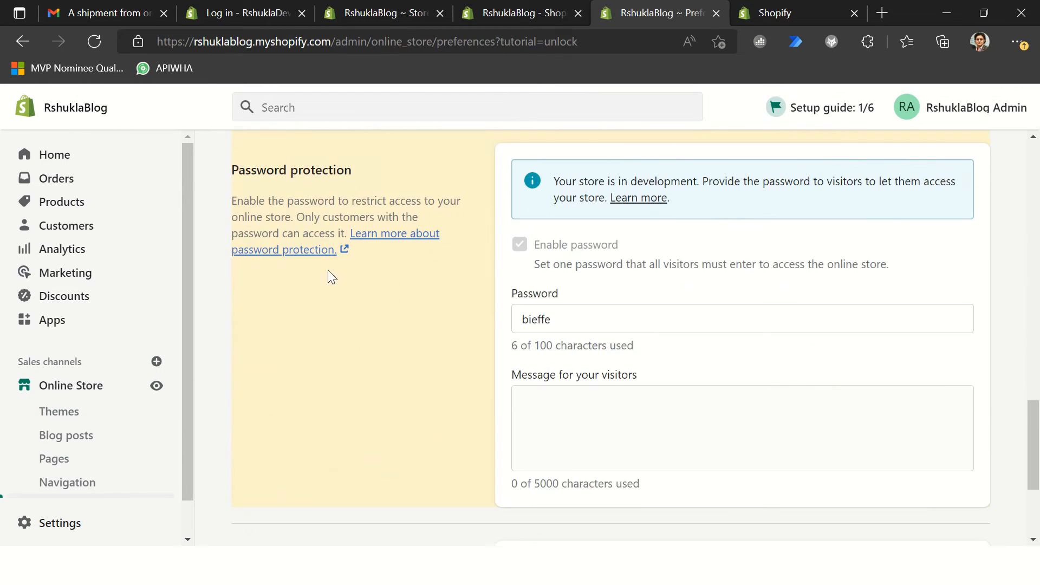
drag(560, 326, 498, 322)
key(ctrl+c)
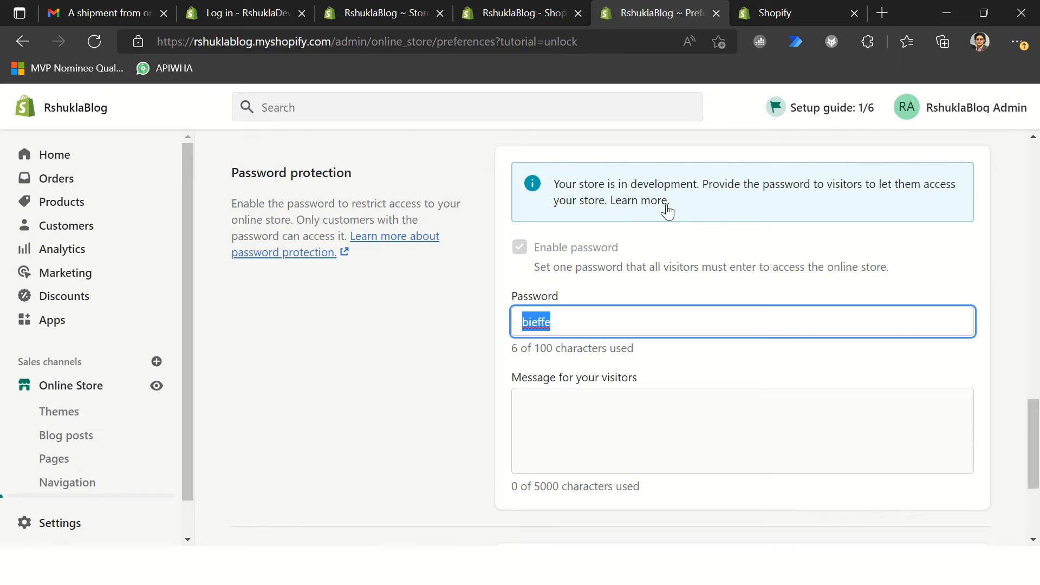
key(alt+Tab)
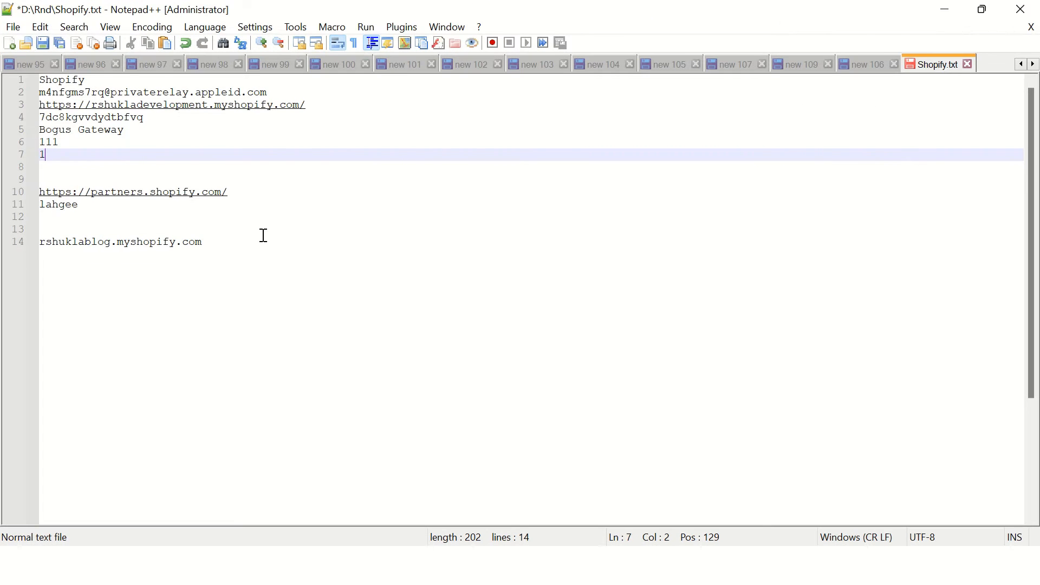
click(264, 234)
key(ctrl+End)
key(Return)
key(ctrl+v)
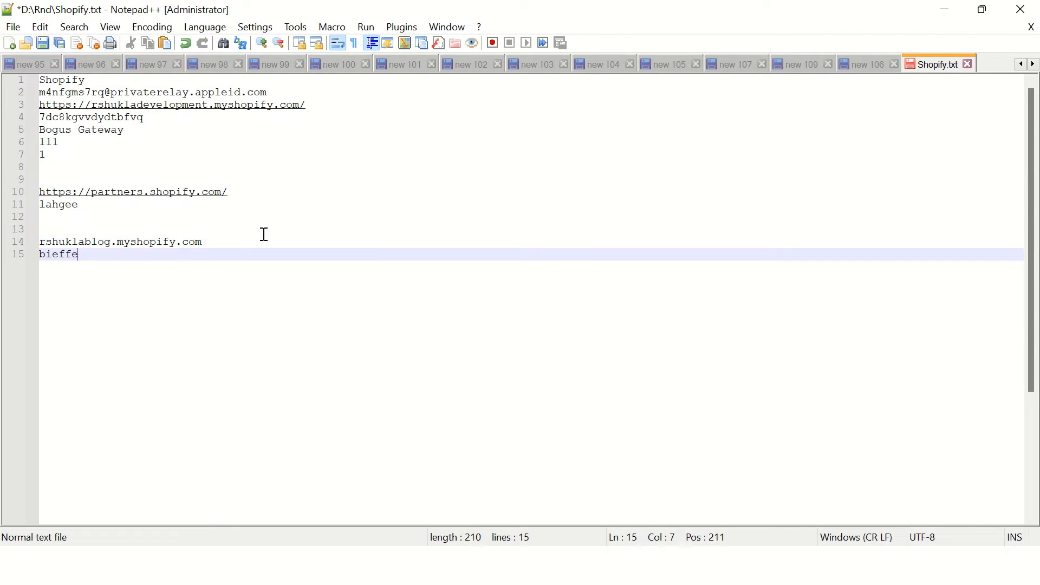
Step: Copy the store address rshuklablog.myshopify.com from Shopify.txt and switch back to the Shopify admin
click(236, 242)
drag(196, 243, 3, 224)
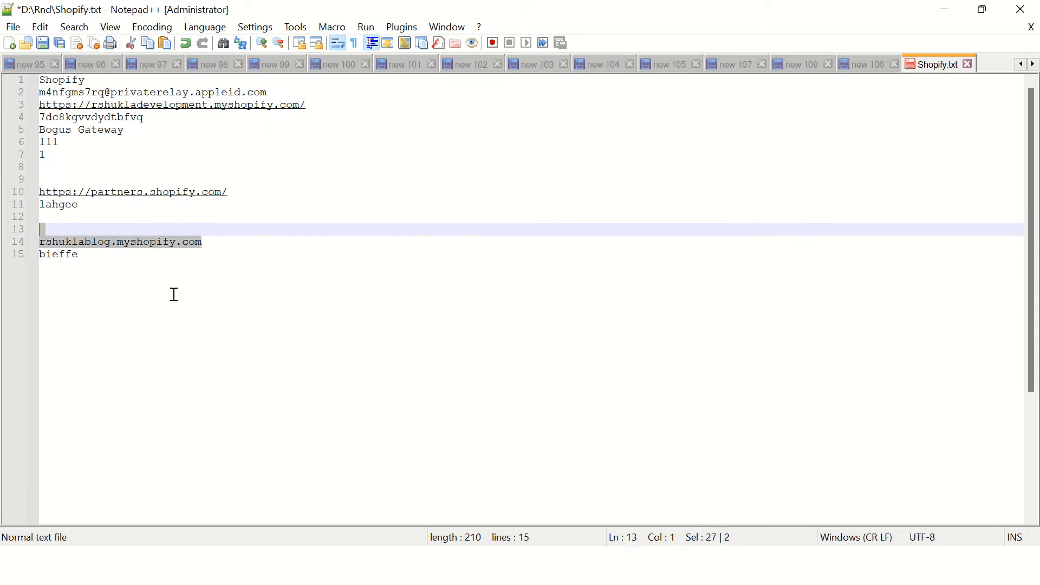
click(220, 275)
drag(217, 243, 39, 242)
key(ctrl+c)
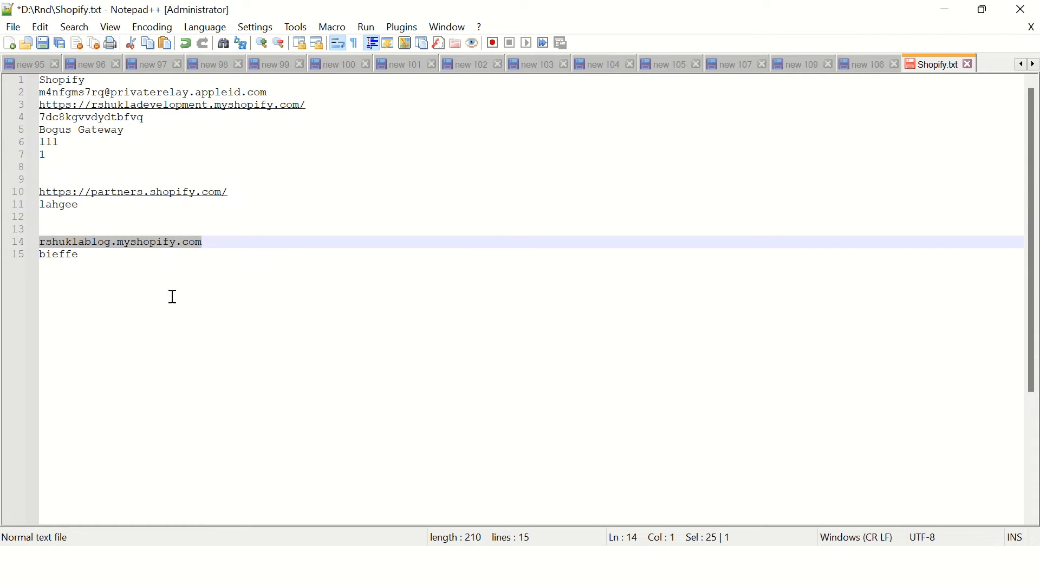
key(alt+Tab)
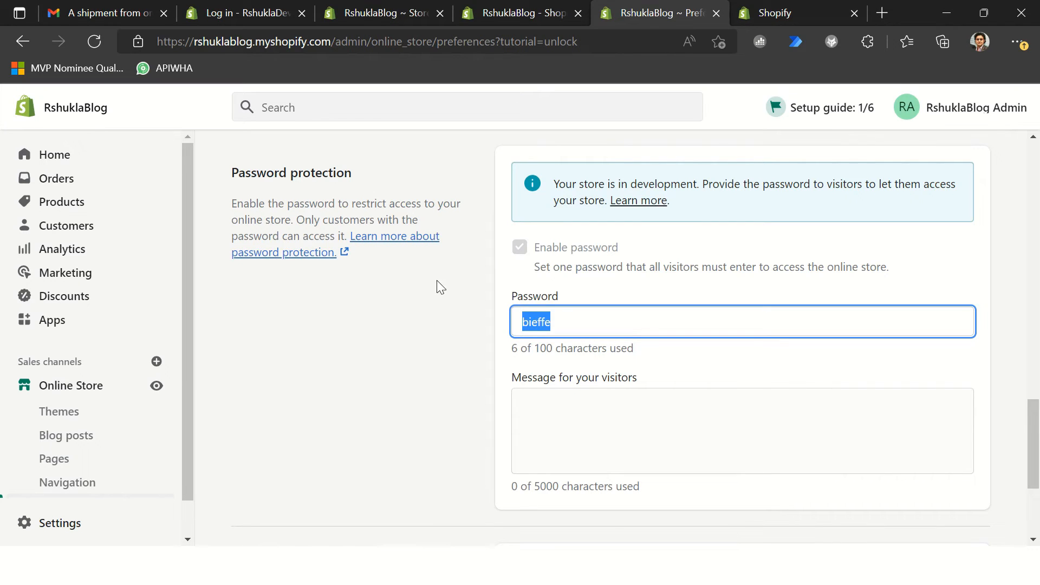
Step: Show the Orders page in the Shopify admin, and open the storefront rshuklablog.myshopify.com in a new browser tab
click(52, 179)
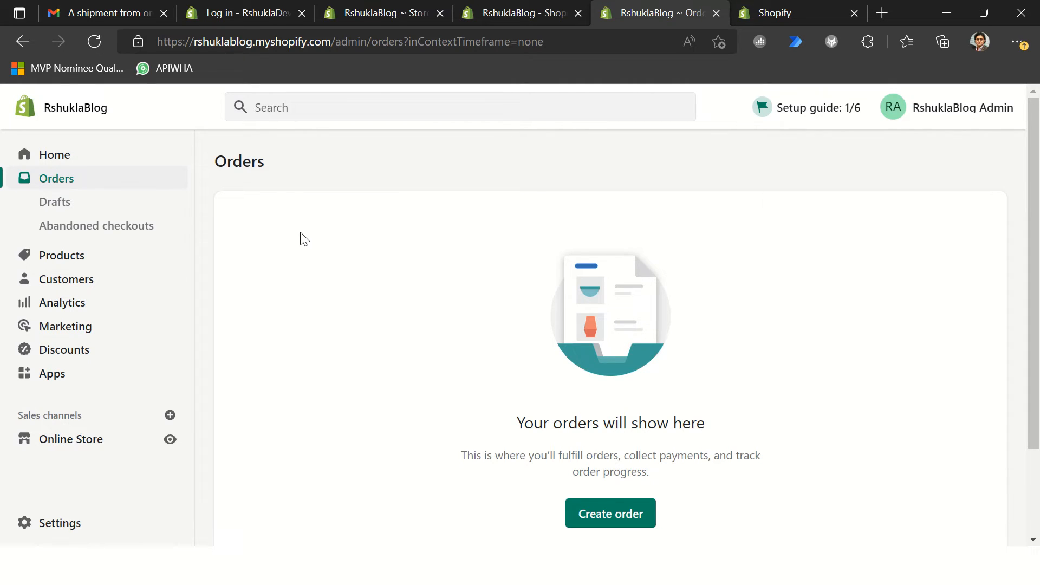
click(882, 12)
key(ctrl+v)
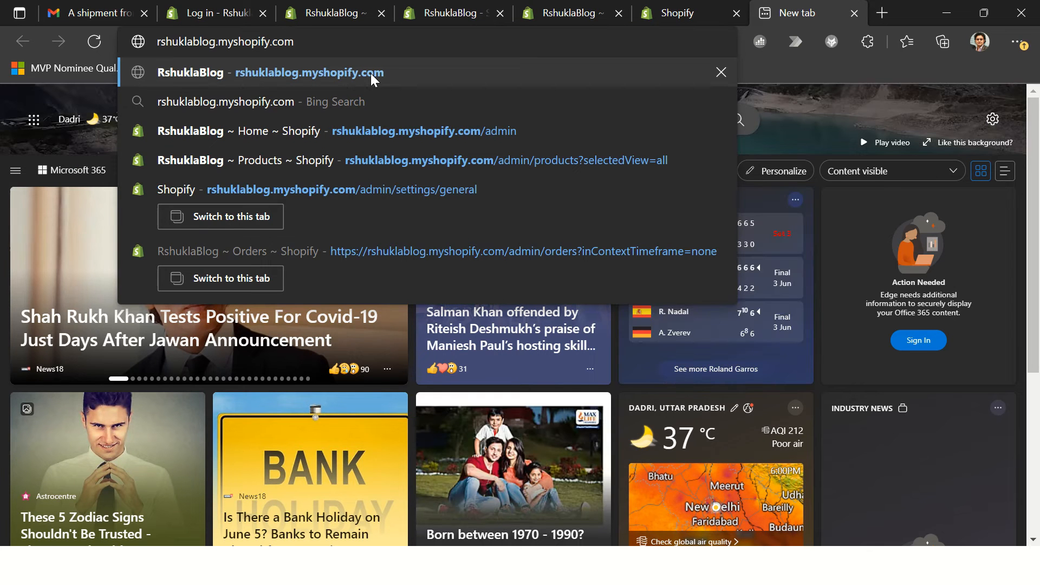
click(370, 73)
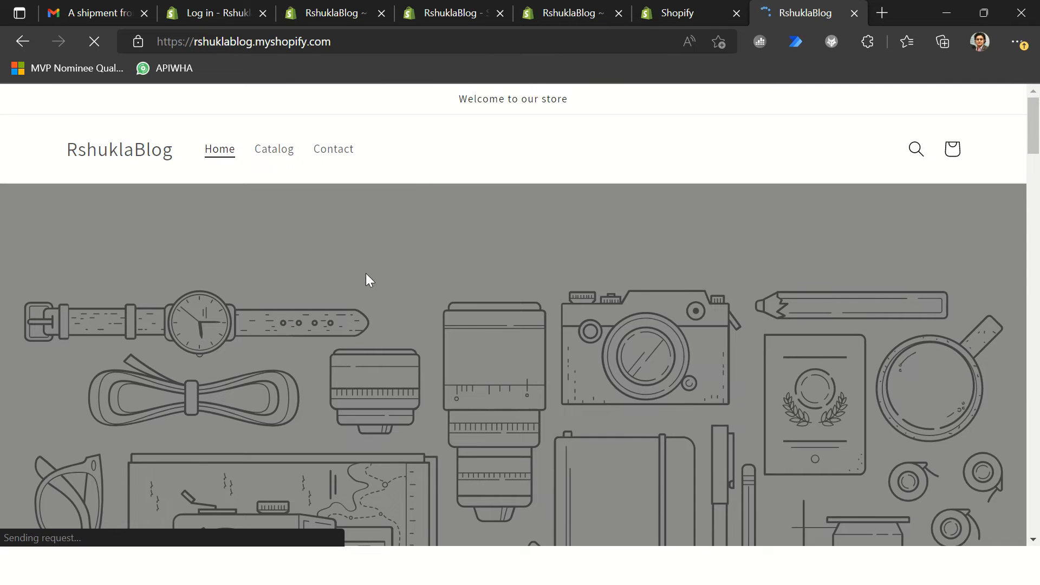
Step: Look through the storefront home page and examine the images, names and prices of the featured chairs
scroll(409, 245, down, 1)
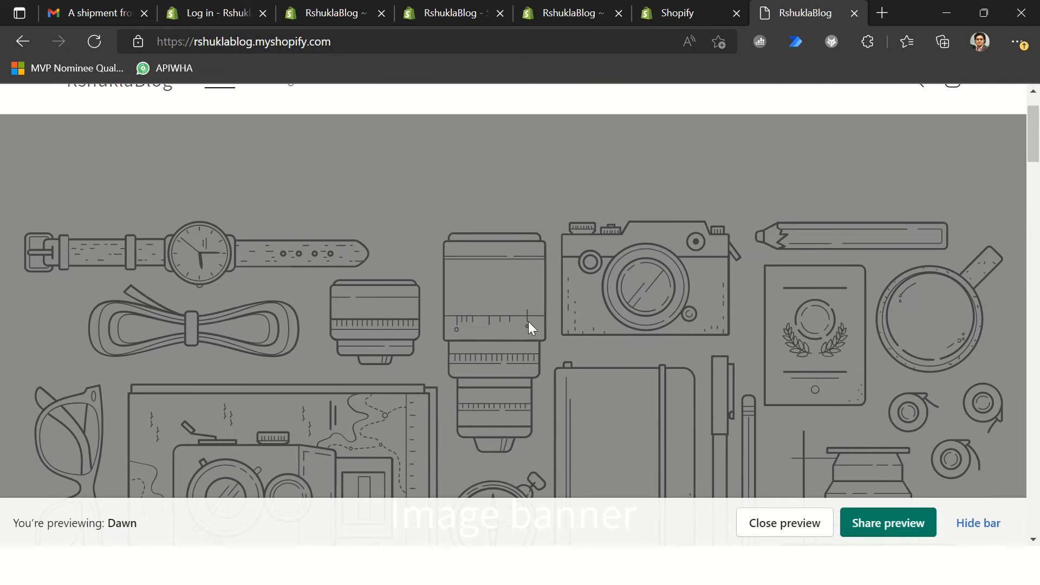
scroll(538, 312, down, 6)
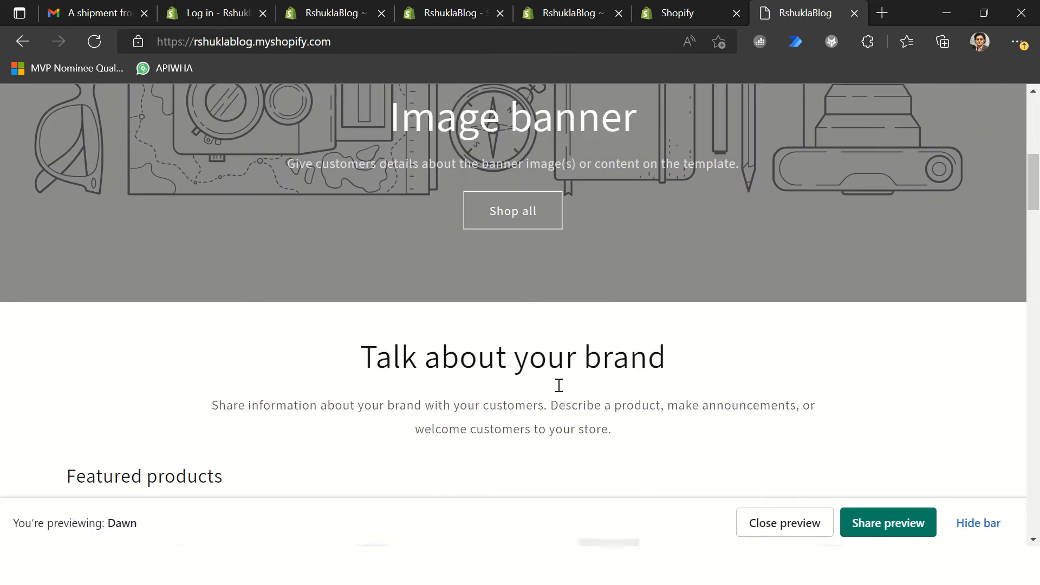
scroll(558, 386, down, 5)
scroll(596, 359, down, 6)
scroll(593, 355, down, 5)
scroll(585, 348, up, 4)
scroll(650, 339, up, 3)
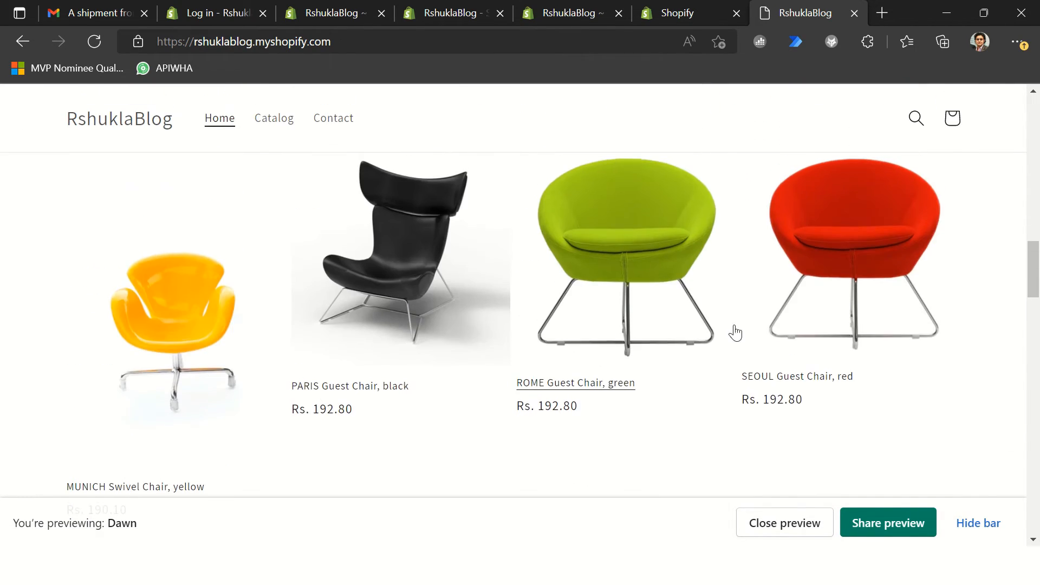
scroll(739, 350, down, 3)
scroll(734, 344, up, 7)
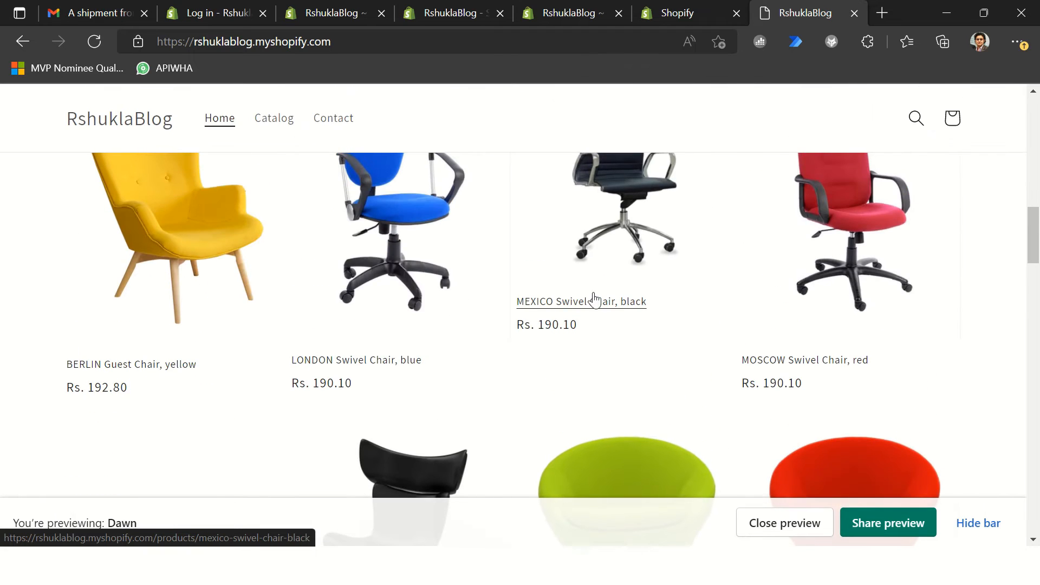
scroll(618, 298, up, 2)
scroll(363, 347, down, 3)
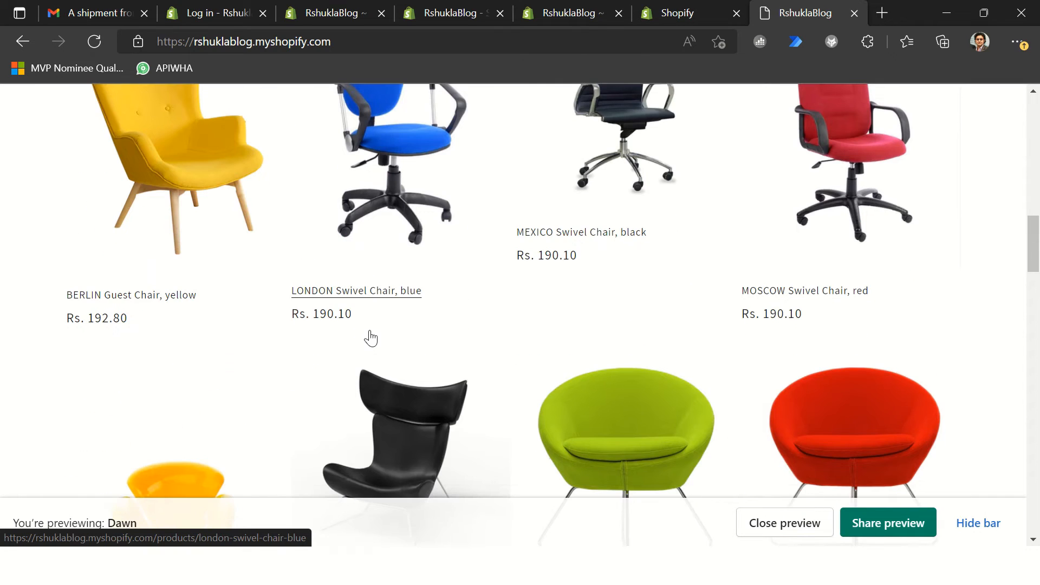
scroll(376, 330, down, 10)
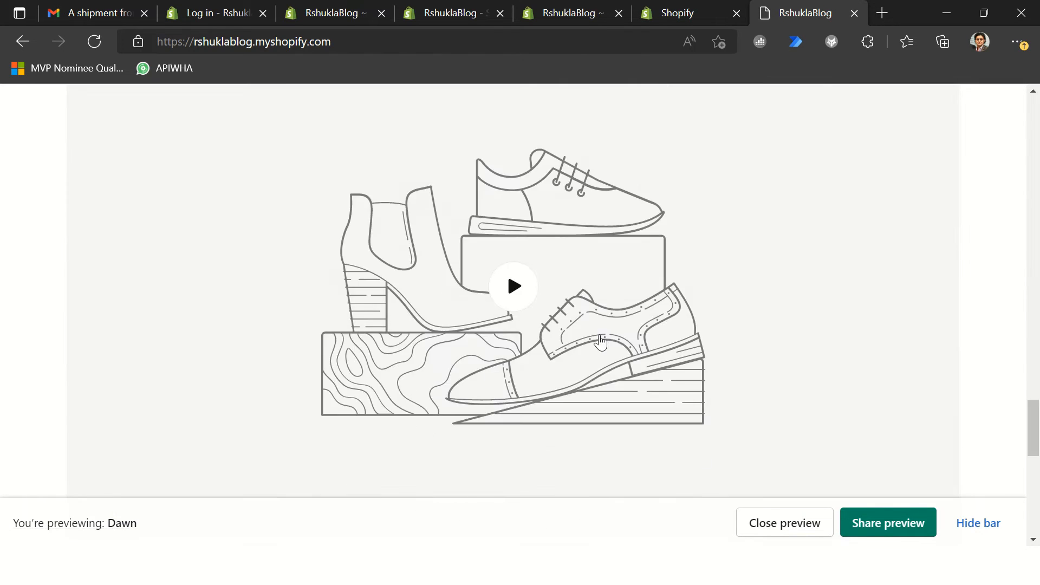
scroll(641, 318, up, 8)
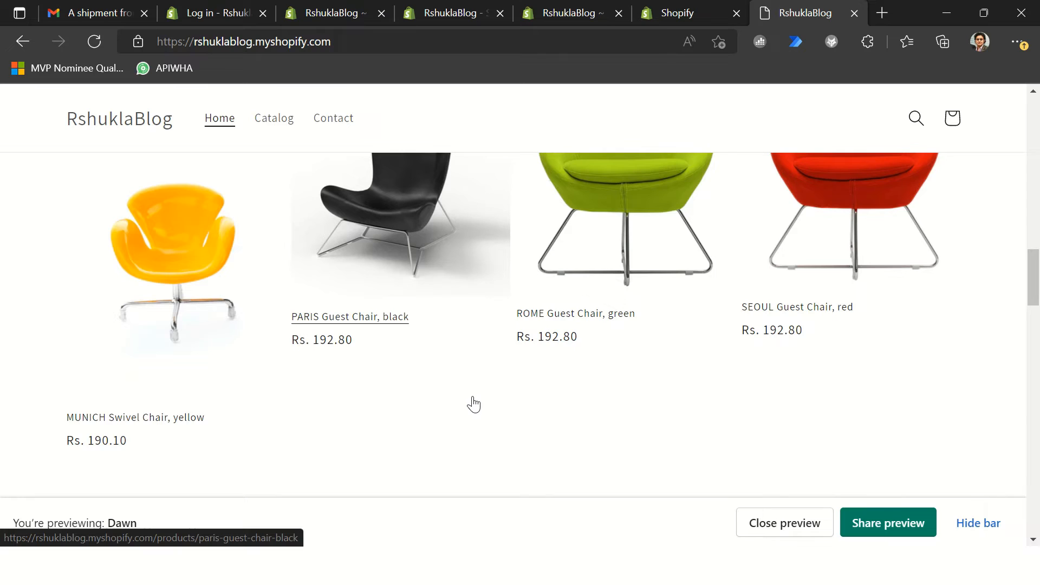
scroll(472, 401, up, 2)
scroll(483, 393, down, 4)
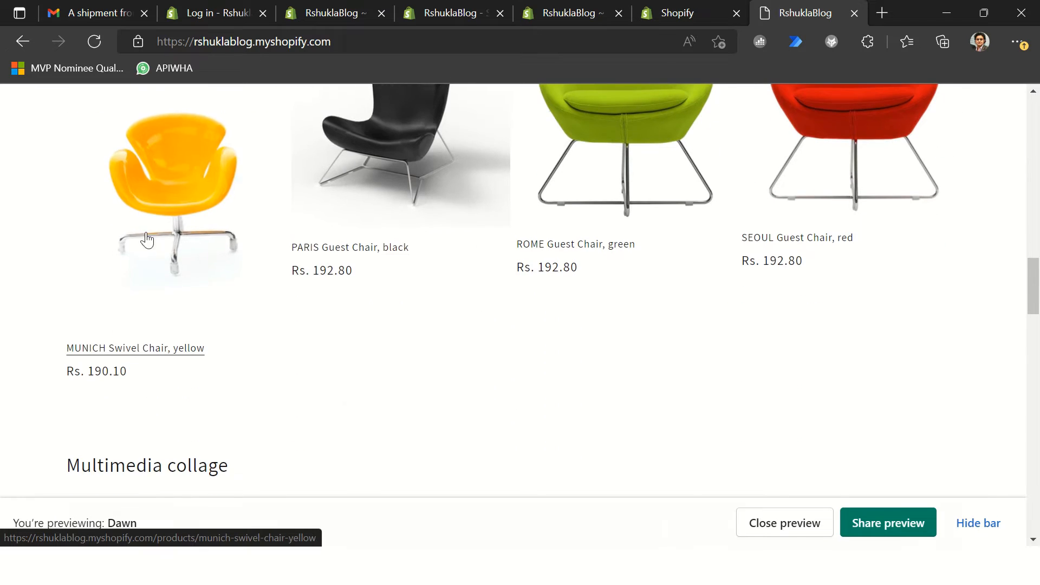
Step: Open the MUNICH Swivel Chair, yellow product page and add one chair to the cart
click(177, 217)
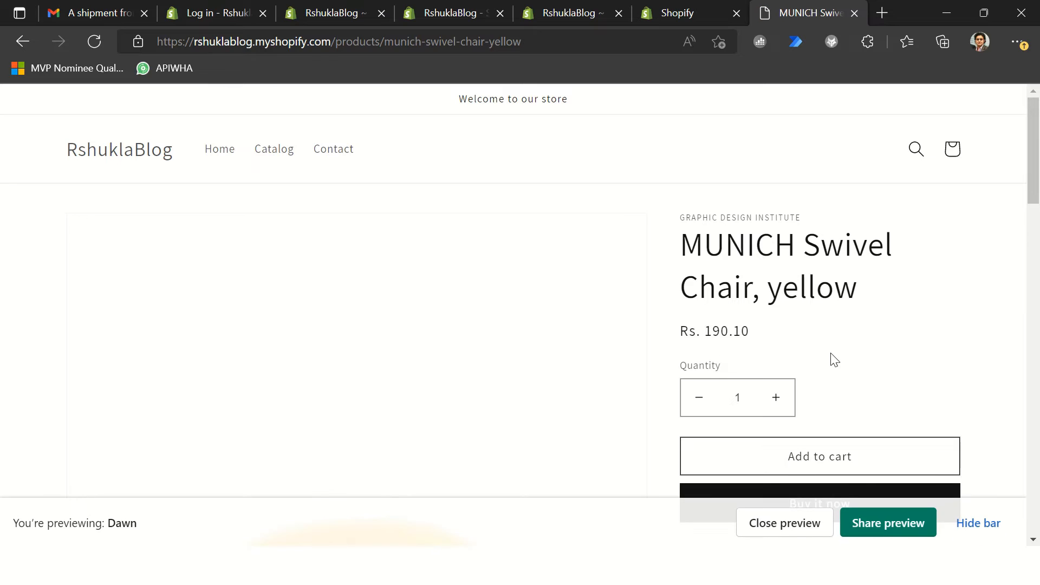
scroll(800, 341, down, 2)
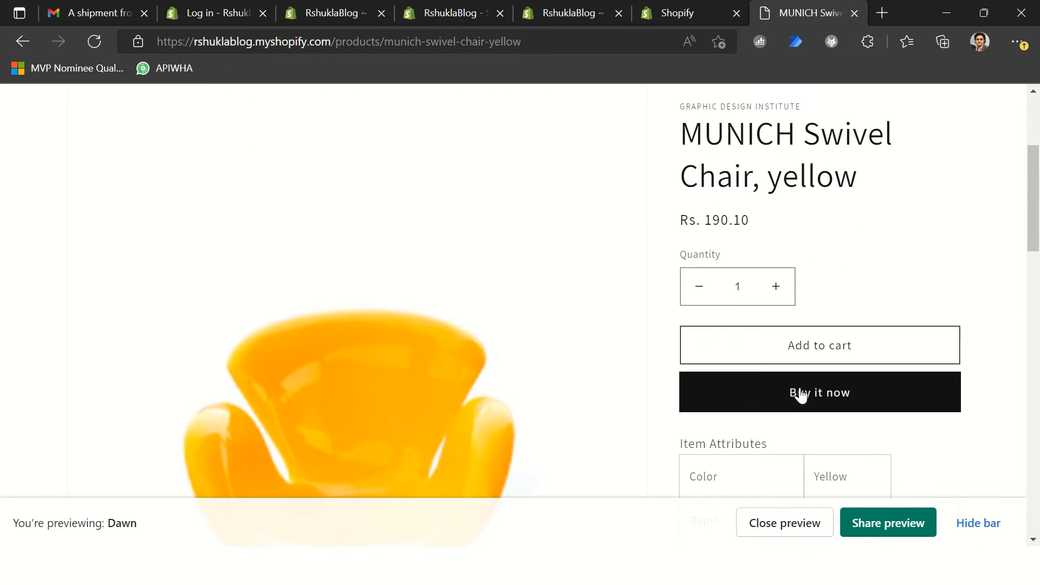
click(794, 343)
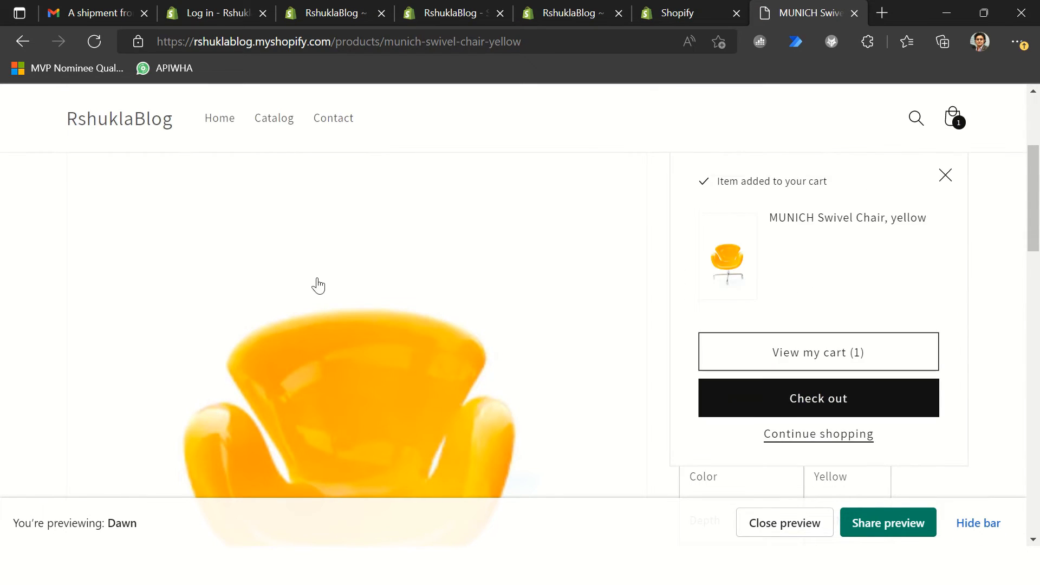
Step: Dismiss the cart notice on the MUNICH Swivel Chair page, and hide the Dawn theme preview bar
scroll(560, 323, down, 5)
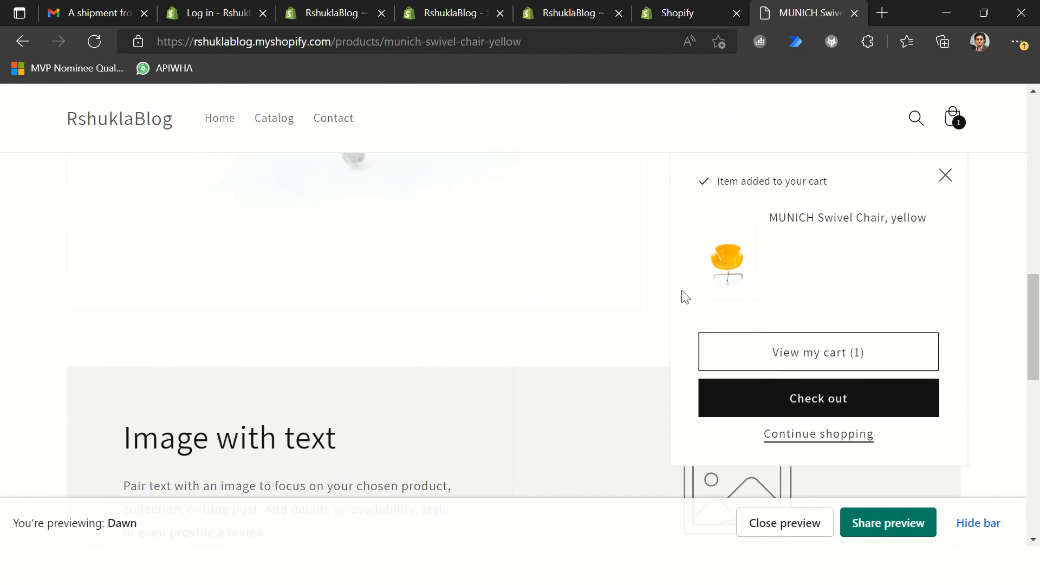
scroll(684, 296, up, 5)
click(946, 175)
scroll(829, 202, up, 2)
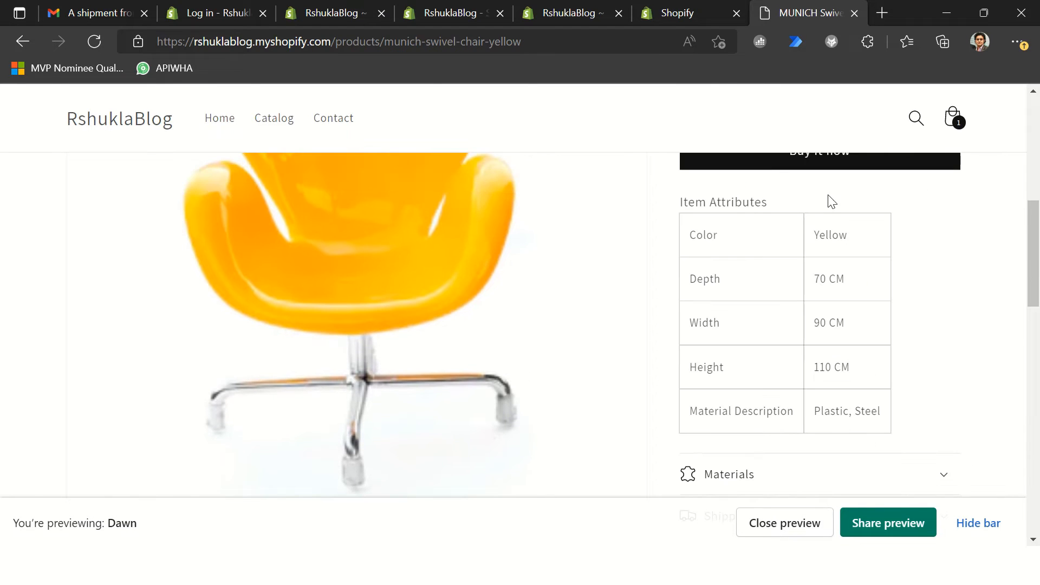
scroll(640, 265, up, 2)
scroll(919, 371, down, 2)
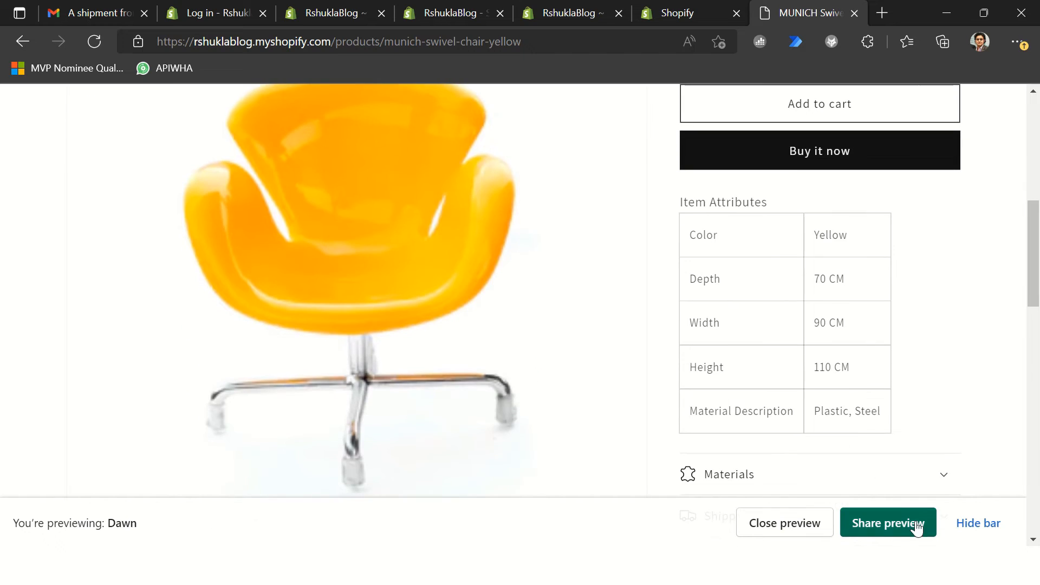
click(969, 522)
scroll(863, 434, up, 3)
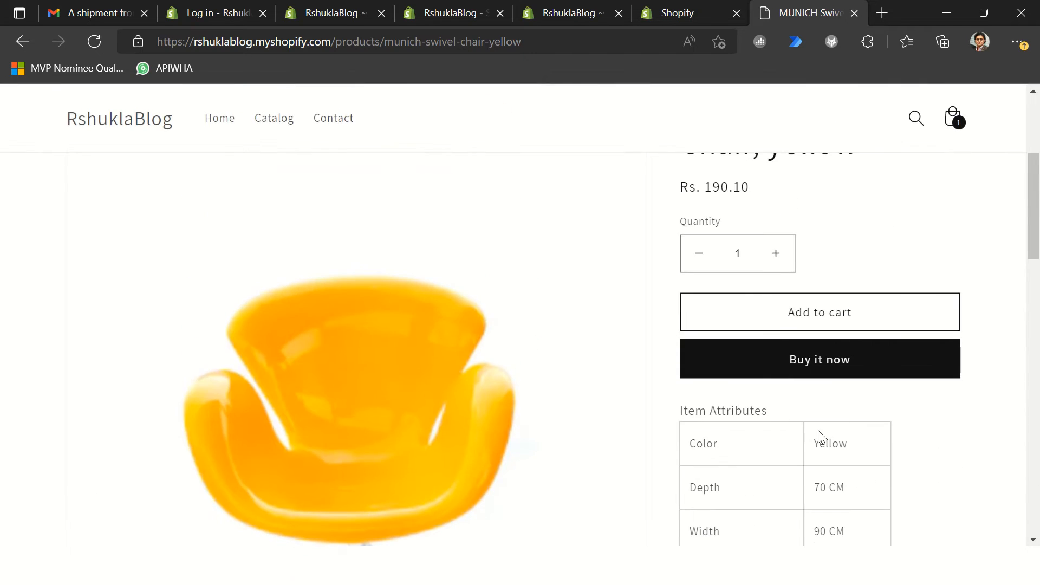
scroll(780, 430, up, 3)
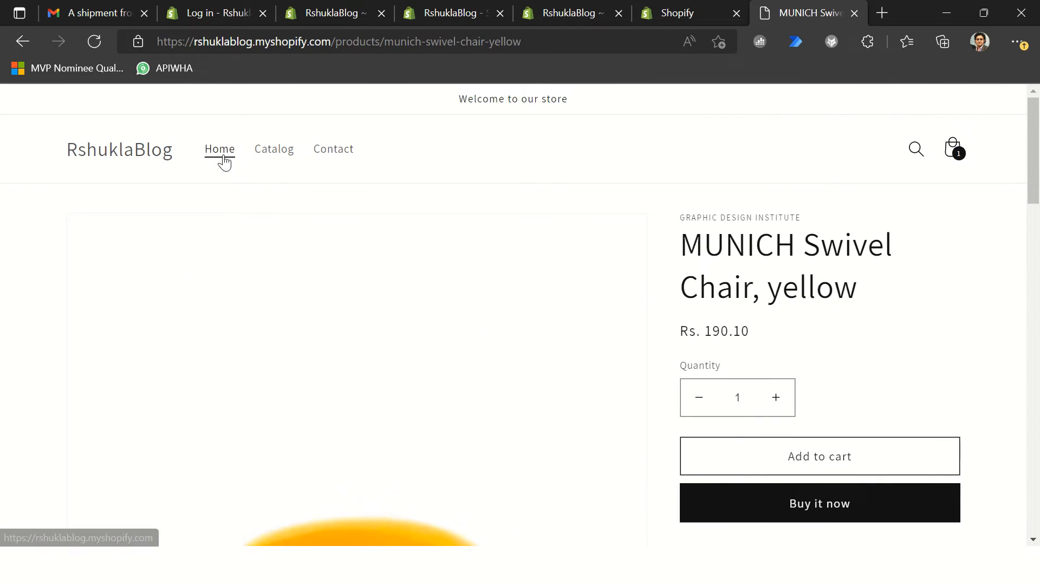
Step: Return to the storefront home page, open the SEOUL Guest Chair, red product and add three chairs to the cart
click(221, 154)
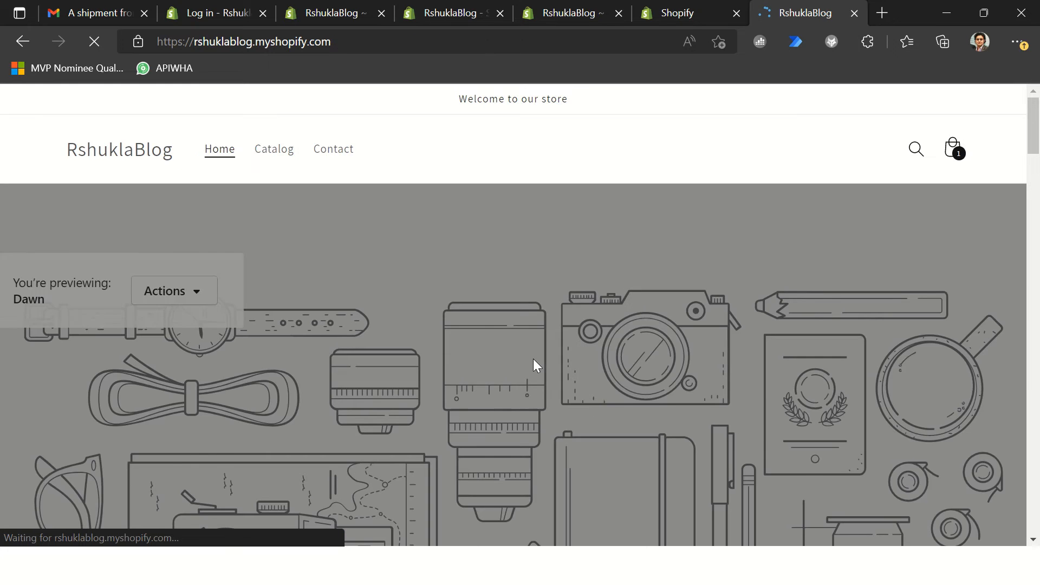
scroll(534, 364, down, 6)
scroll(790, 383, down, 12)
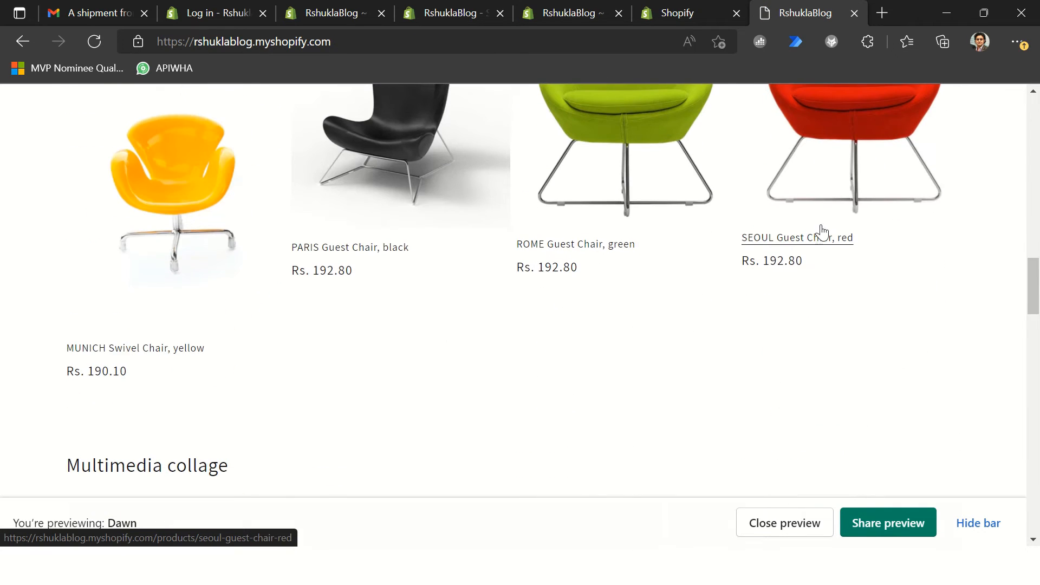
click(862, 167)
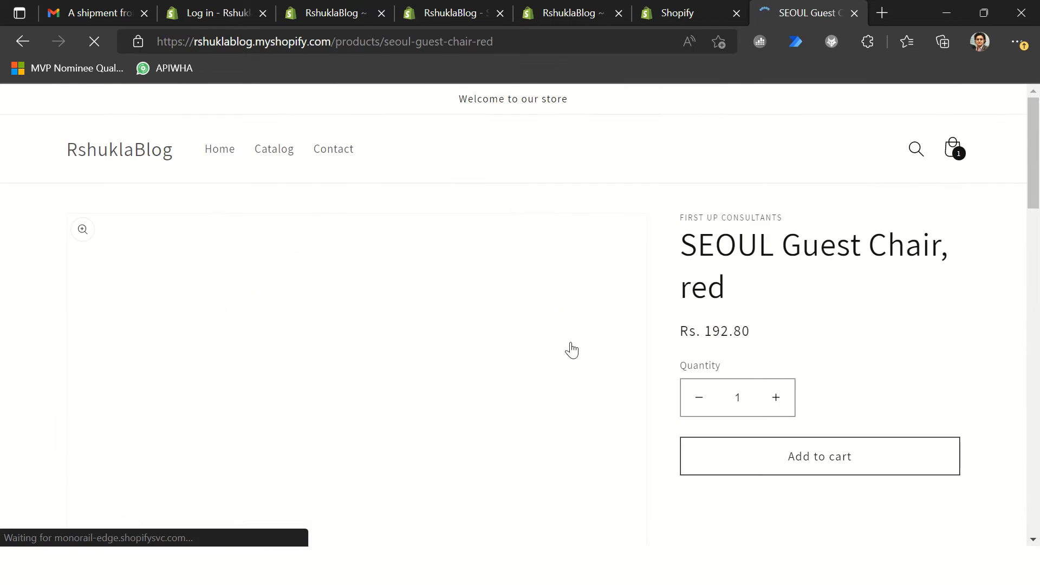
click(787, 399)
click(780, 401)
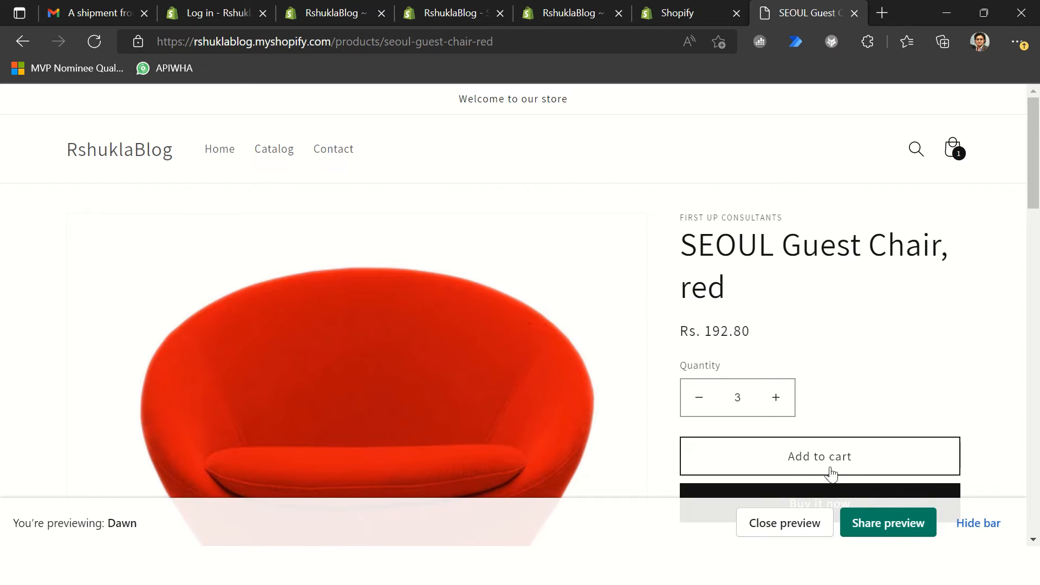
click(988, 524)
click(838, 457)
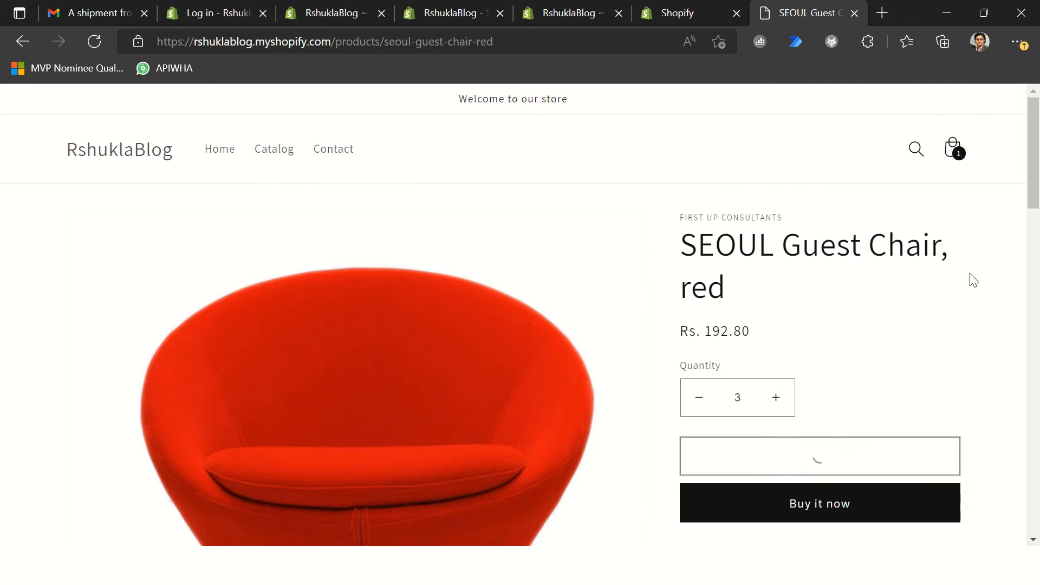
Step: Open the shopping cart, review both chair lines and the subtotal, and proceed to checkout
click(956, 153)
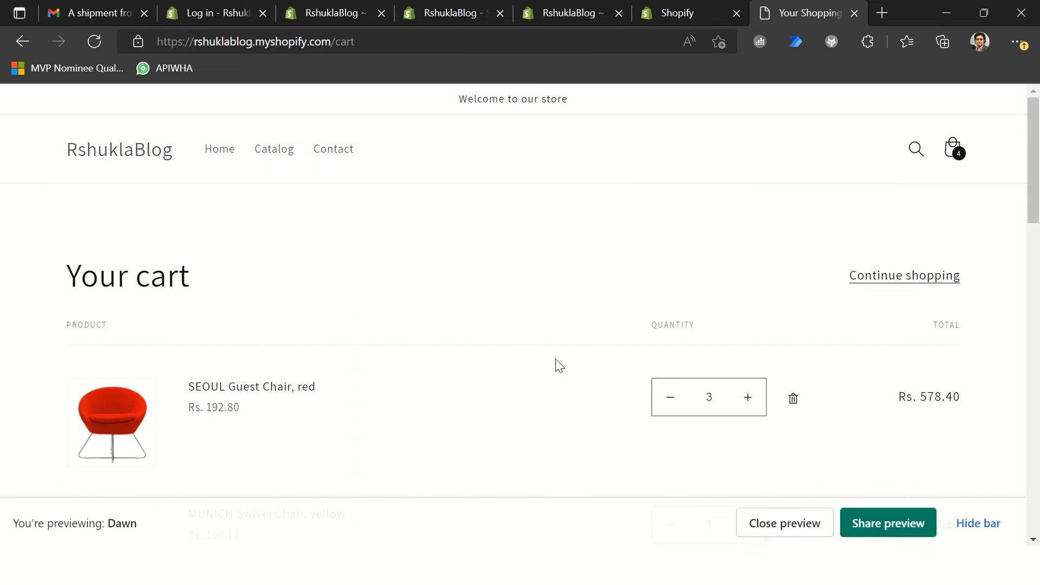
scroll(584, 325, down, 8)
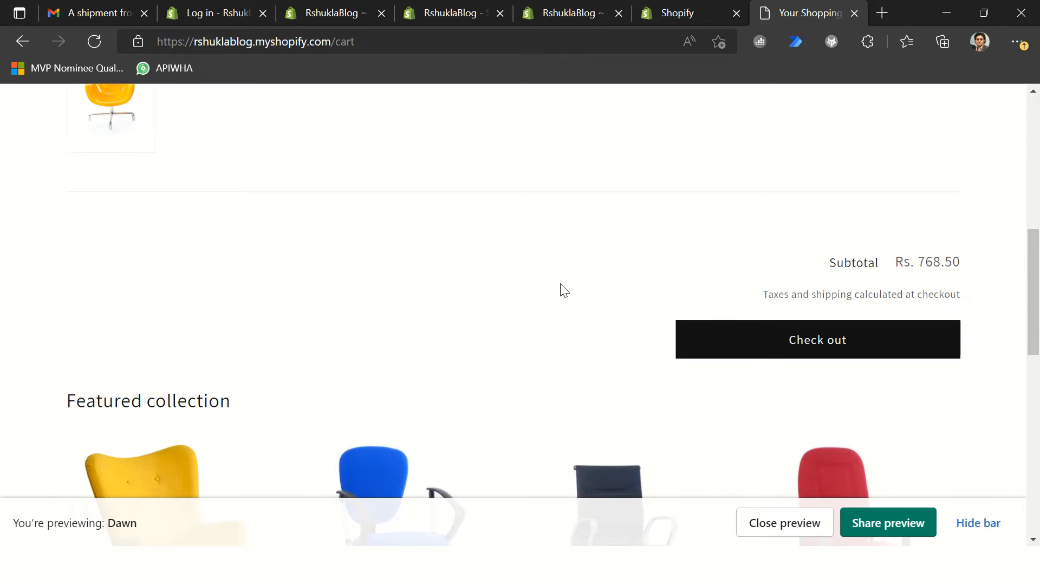
scroll(569, 286, up, 8)
click(978, 524)
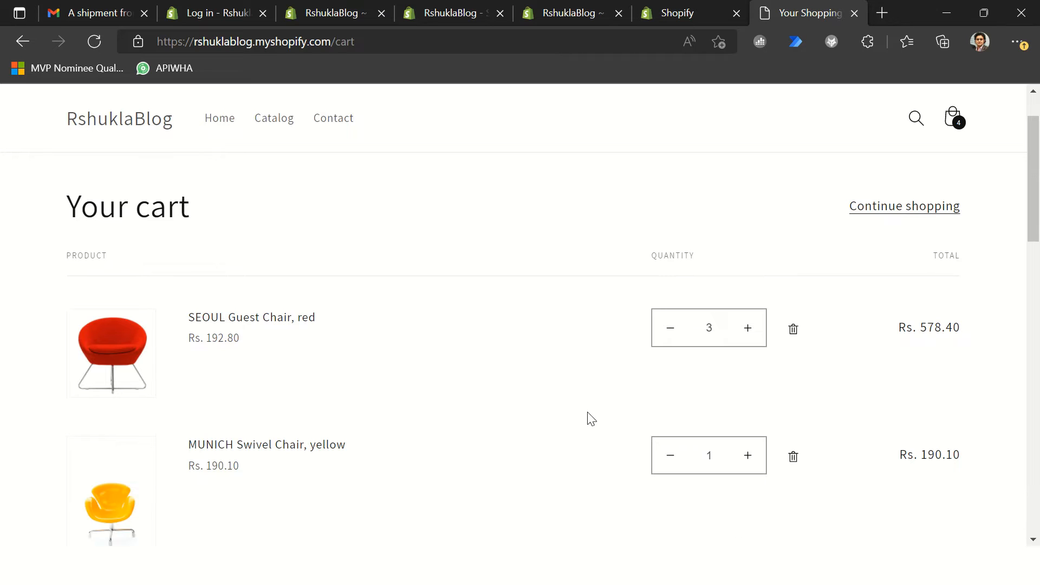
scroll(567, 413, down, 8)
click(767, 350)
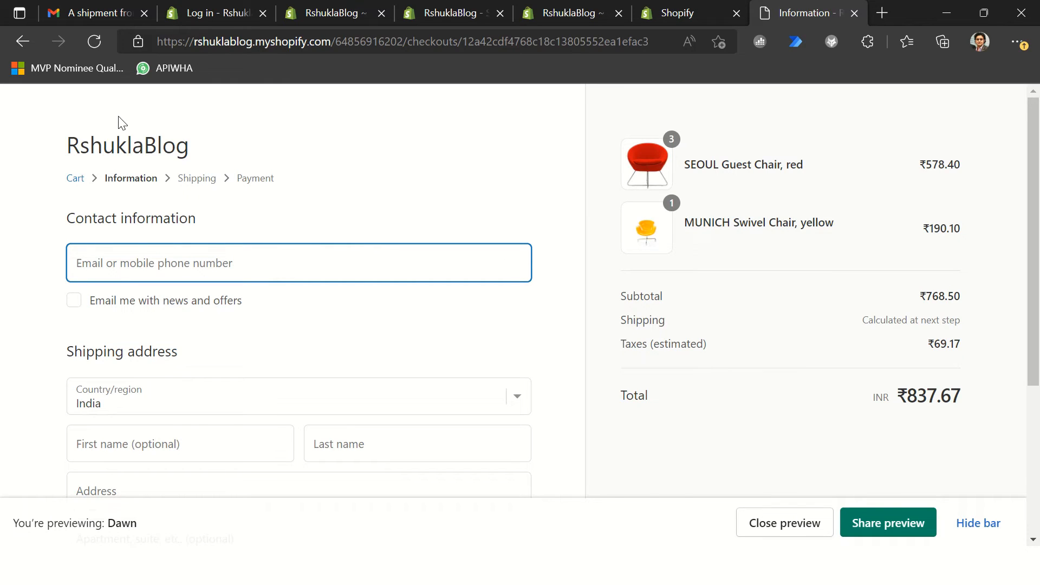
Step: Enter the customer's e-mail address as the contact information, and opt in to news and offers
click(208, 273)
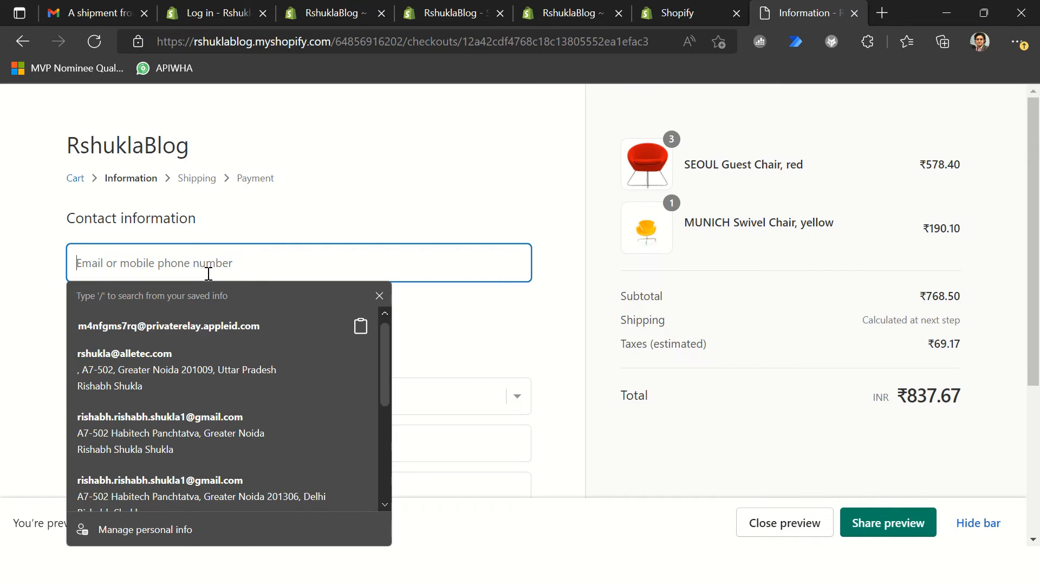
click(346, 217)
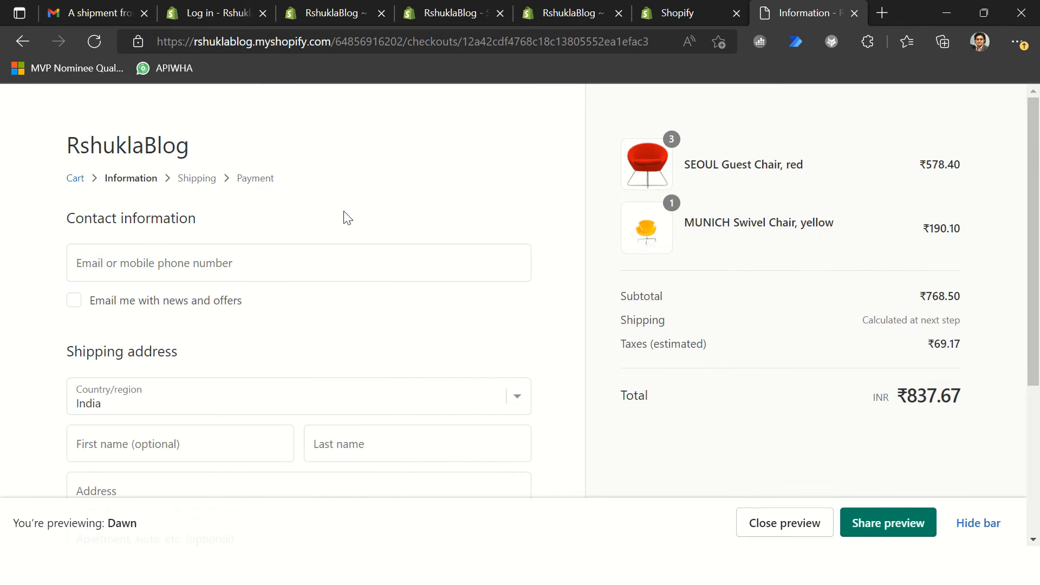
click(237, 269)
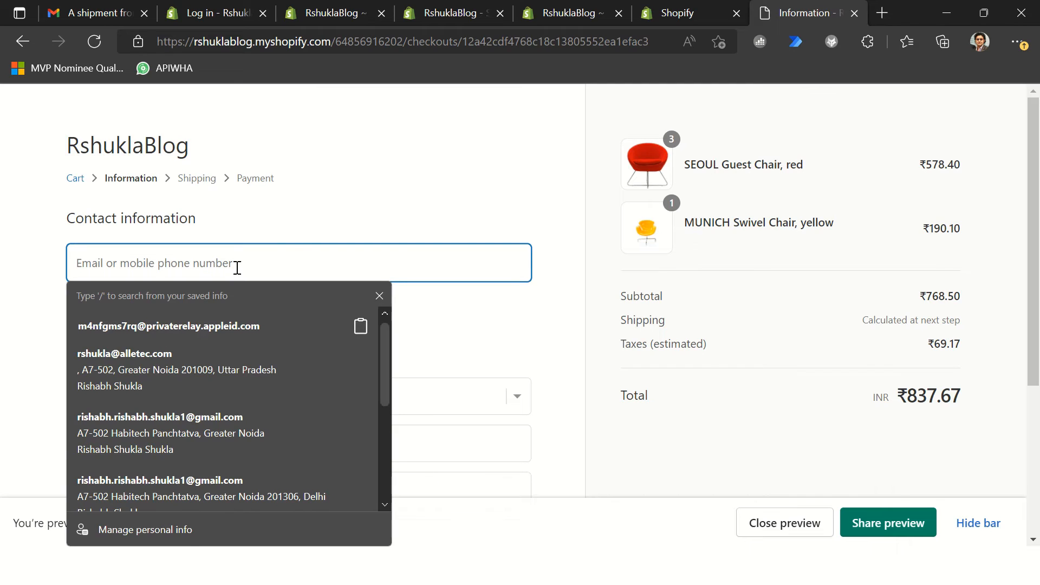
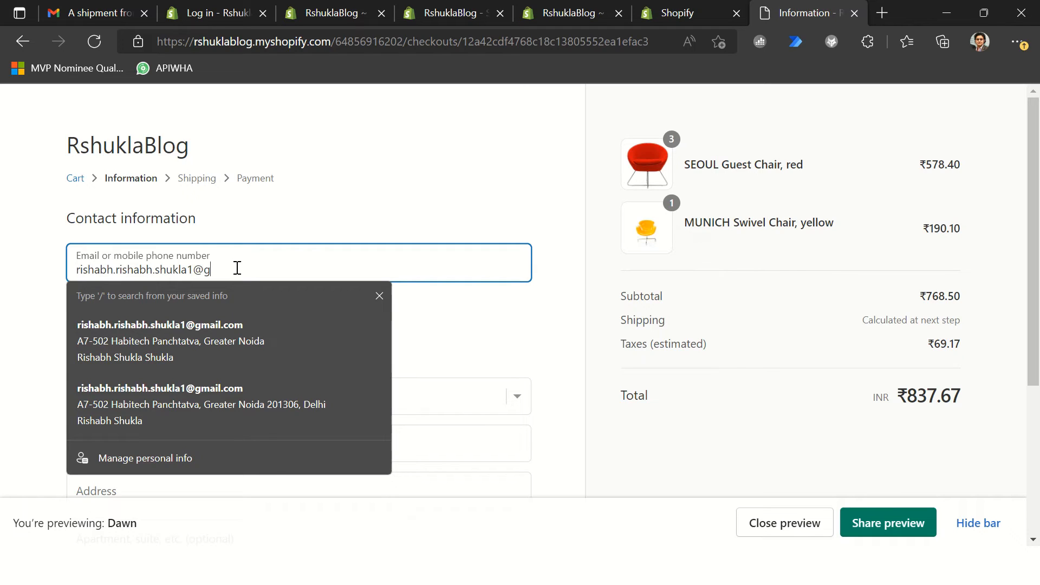
key(Tab)
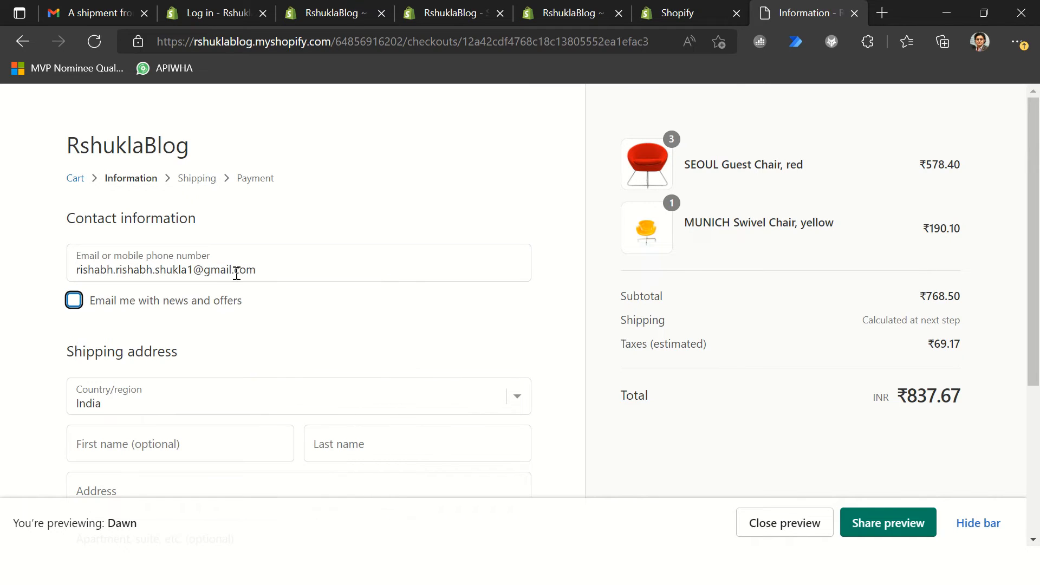
click(76, 305)
Step: Fill in the customer's first name and last name for the shipping address in India
scroll(216, 347, down, 2)
click(139, 304)
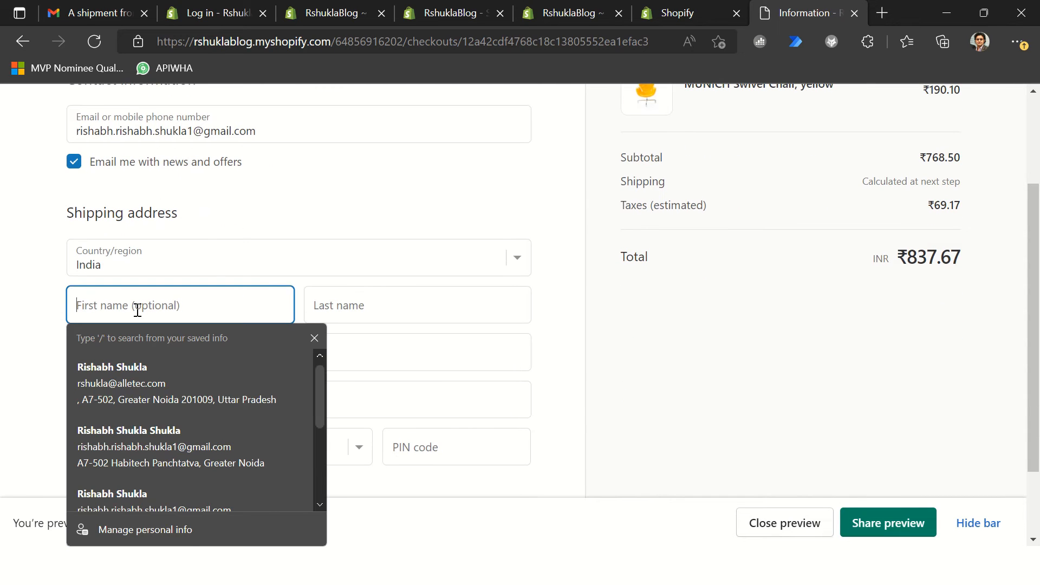
key(Tab)
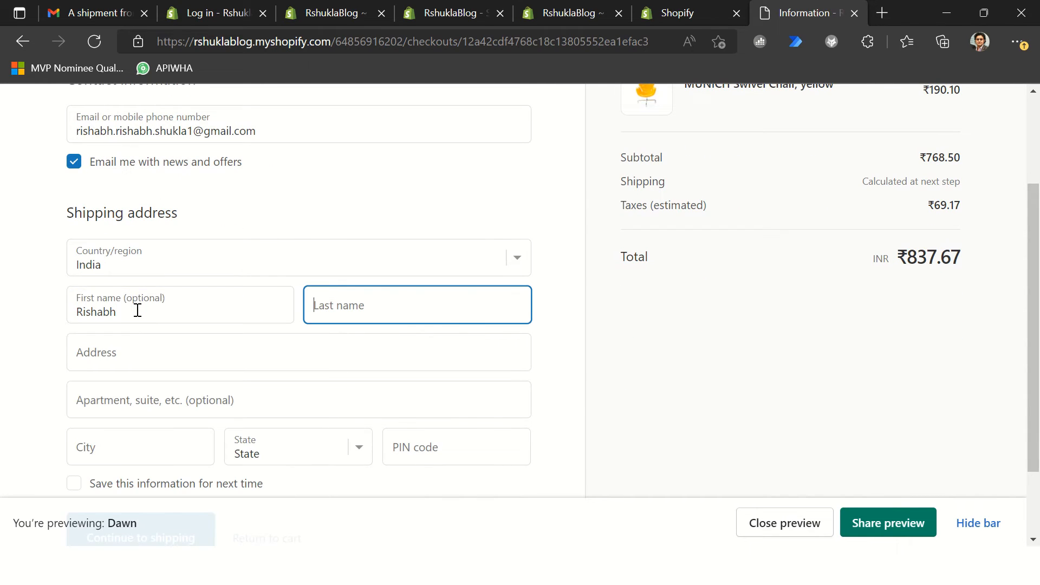
key(Tab)
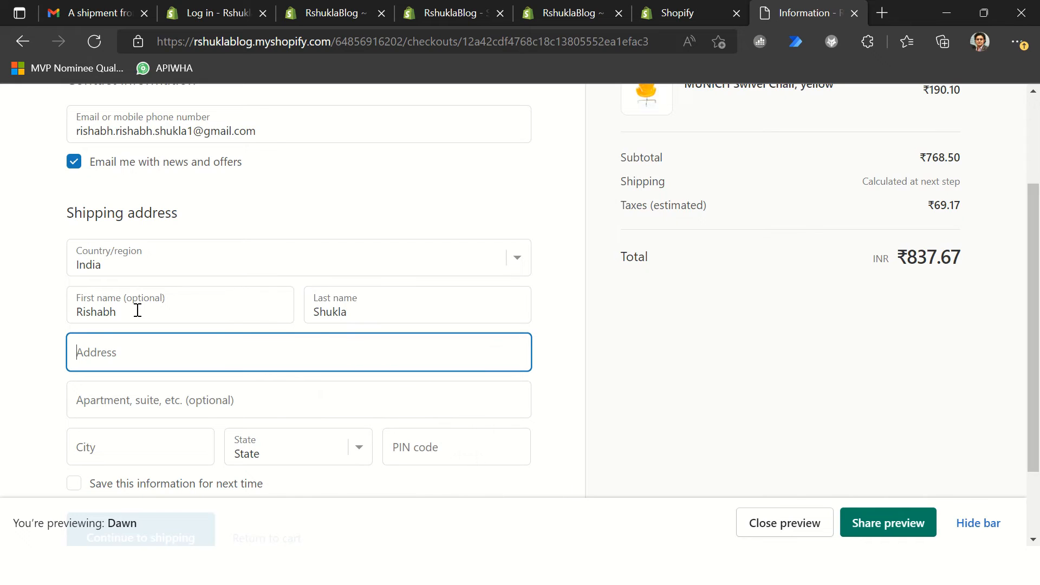
Step: Look up the customer's building in the shipping address and accept the suggested address
text(a)
click(135, 400)
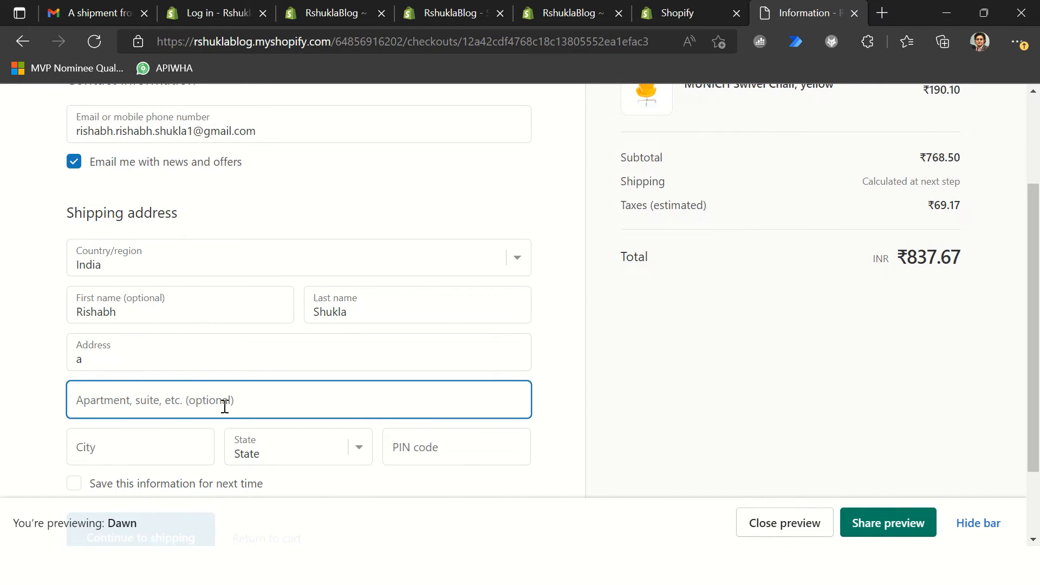
click(184, 347)
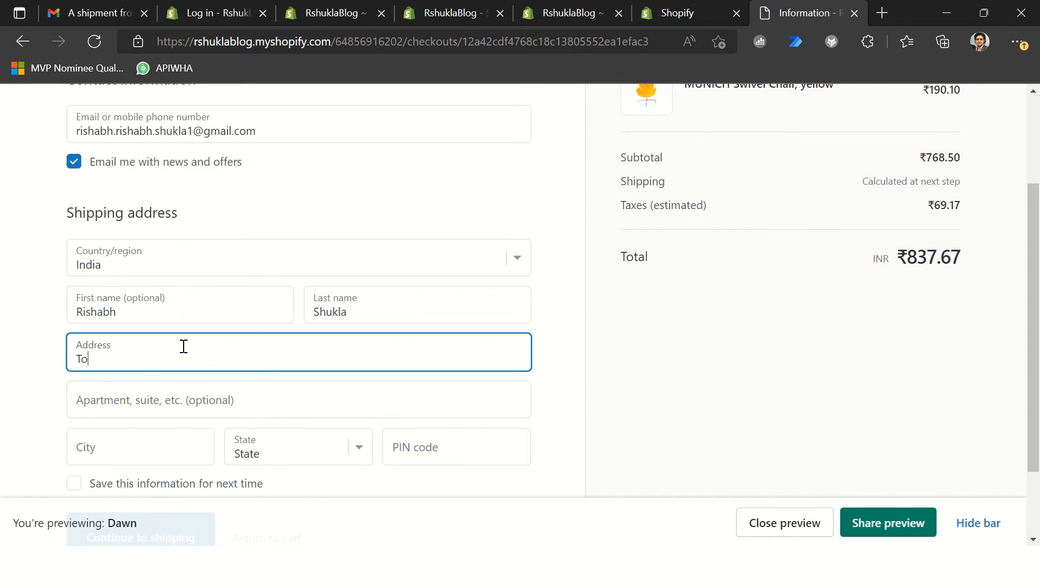
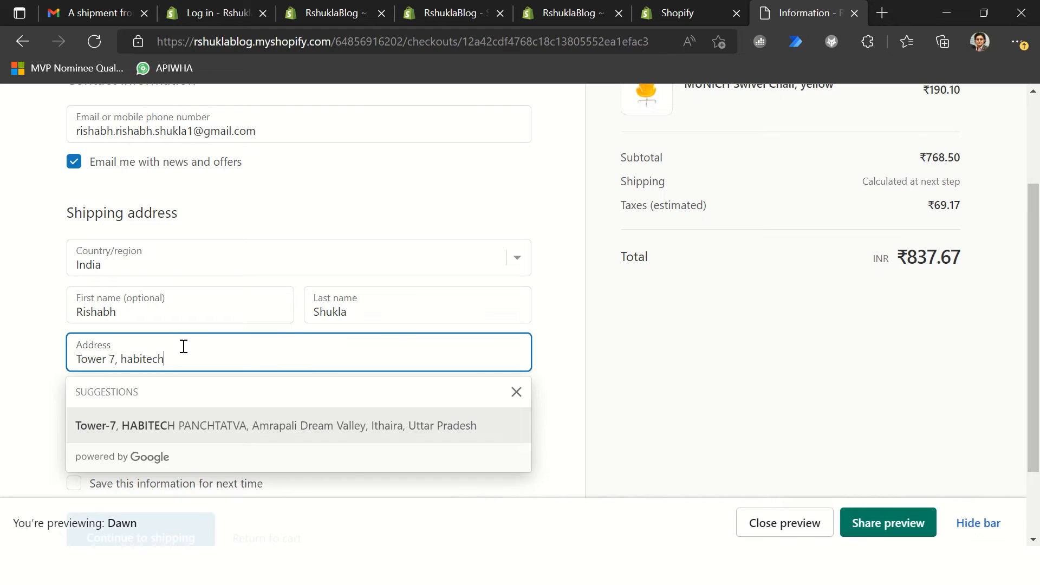
key(Down)
key(Return)
Step: Enter the customer's apartment number in the shipping address
click(174, 406)
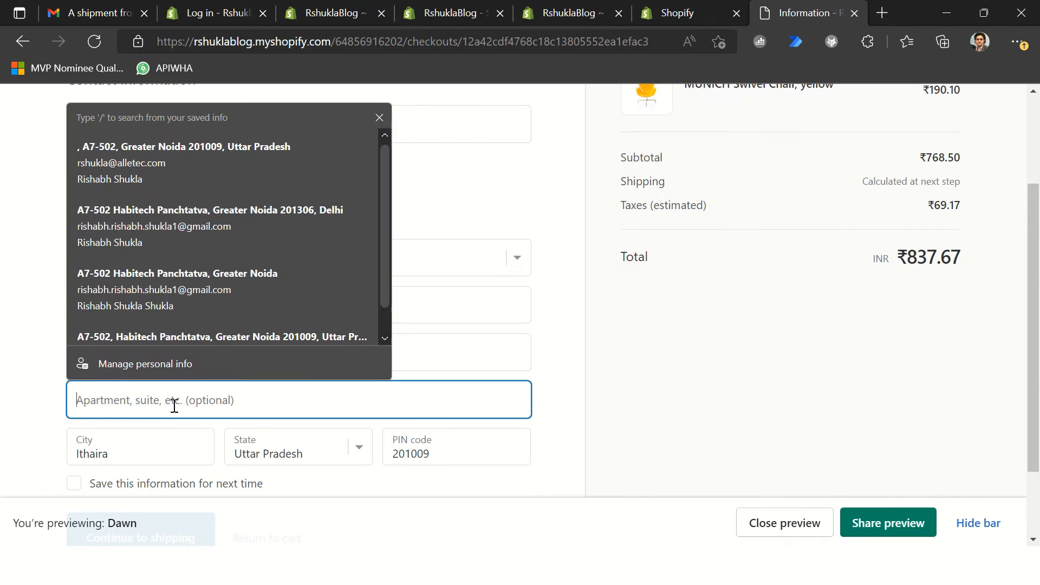
text(Habited)
key(ctrl+a)
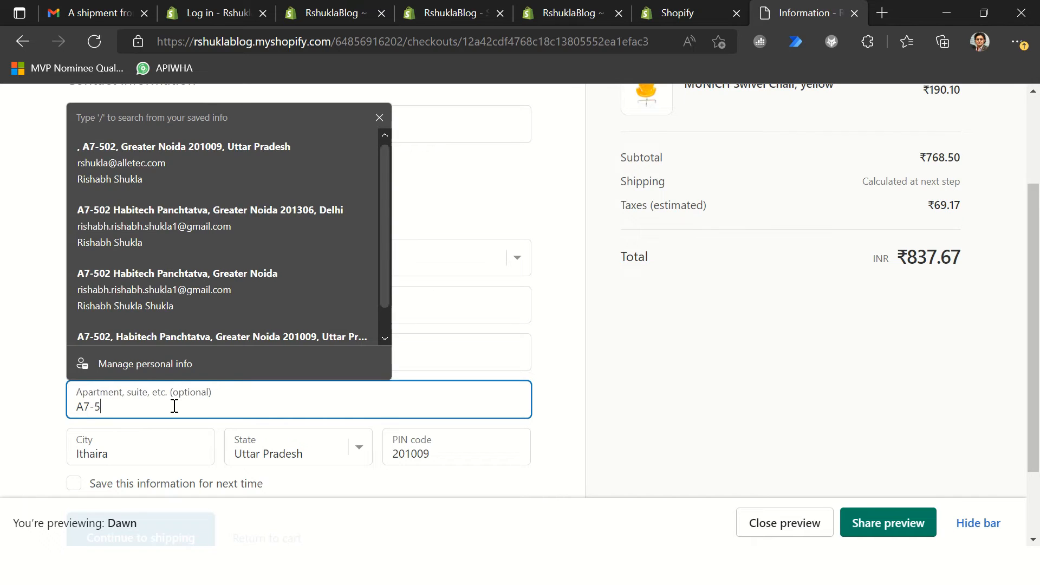
key(Tab)
Step: Save the customer information for next time, check the entered details and continue to the shipping step
scroll(302, 441, down, 2)
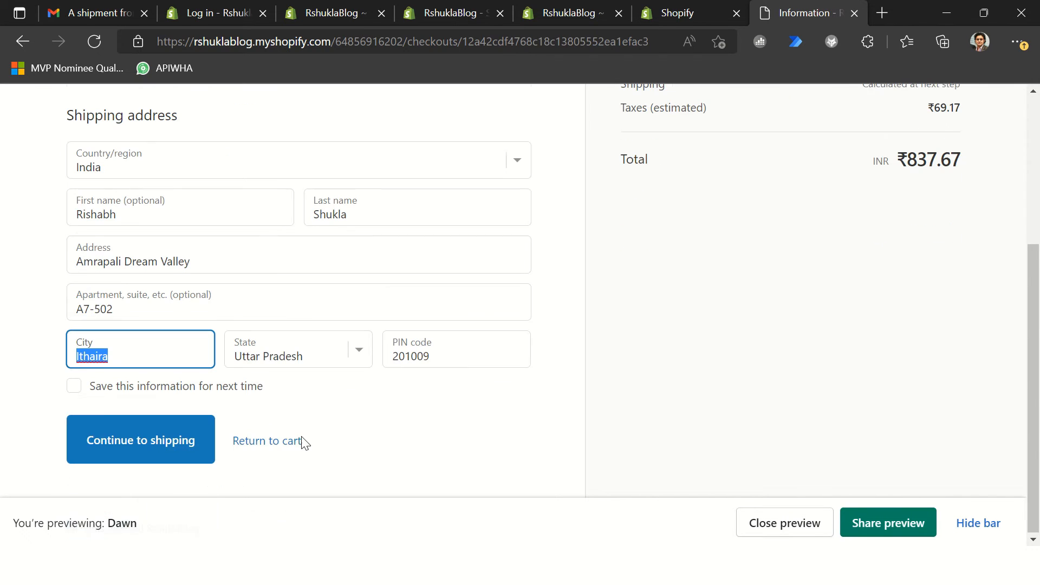
click(122, 386)
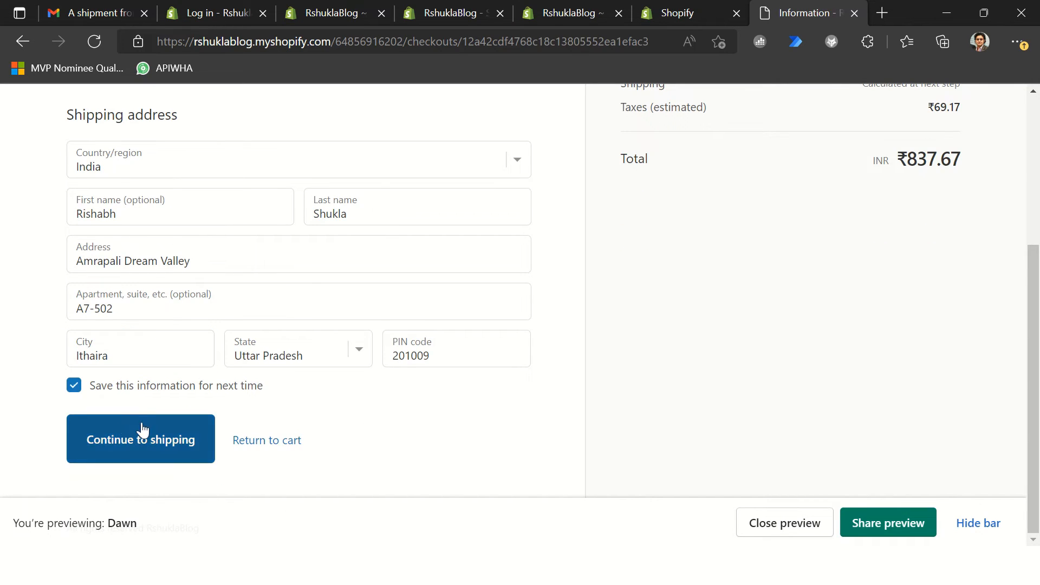
scroll(634, 408, up, 5)
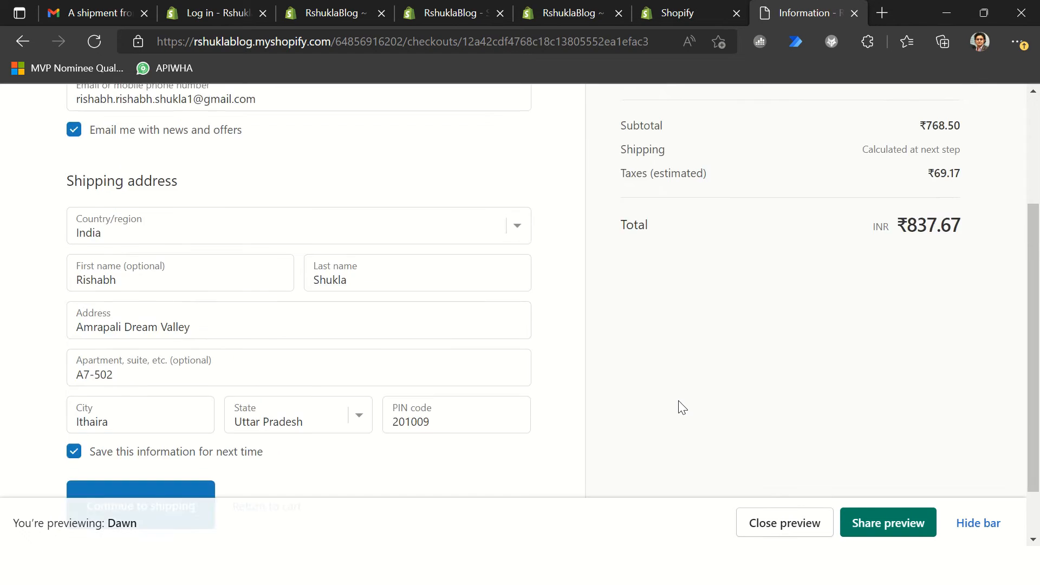
scroll(681, 408, down, 5)
scroll(255, 439, up, 5)
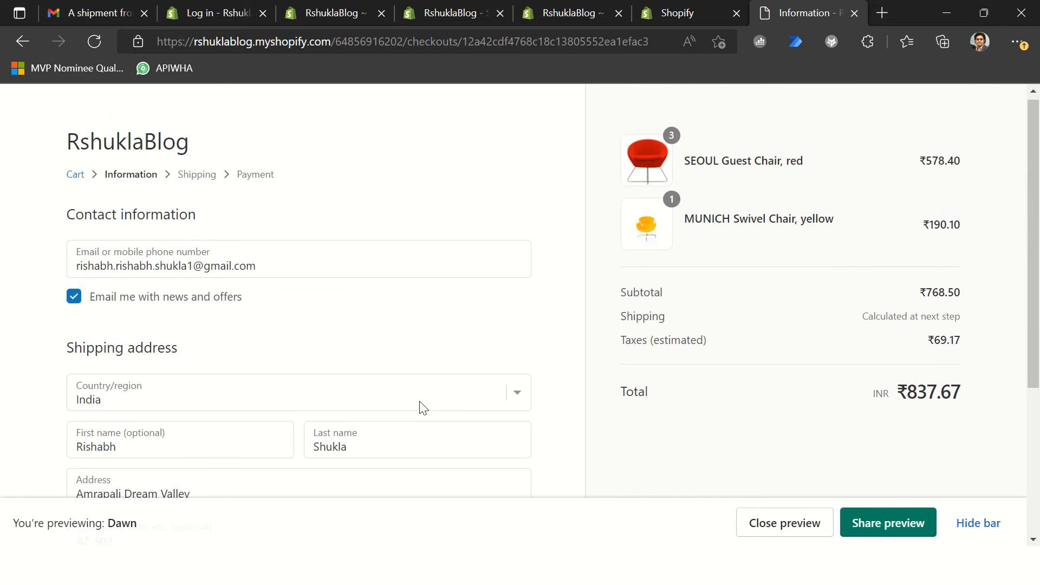
scroll(794, 385, down, 2)
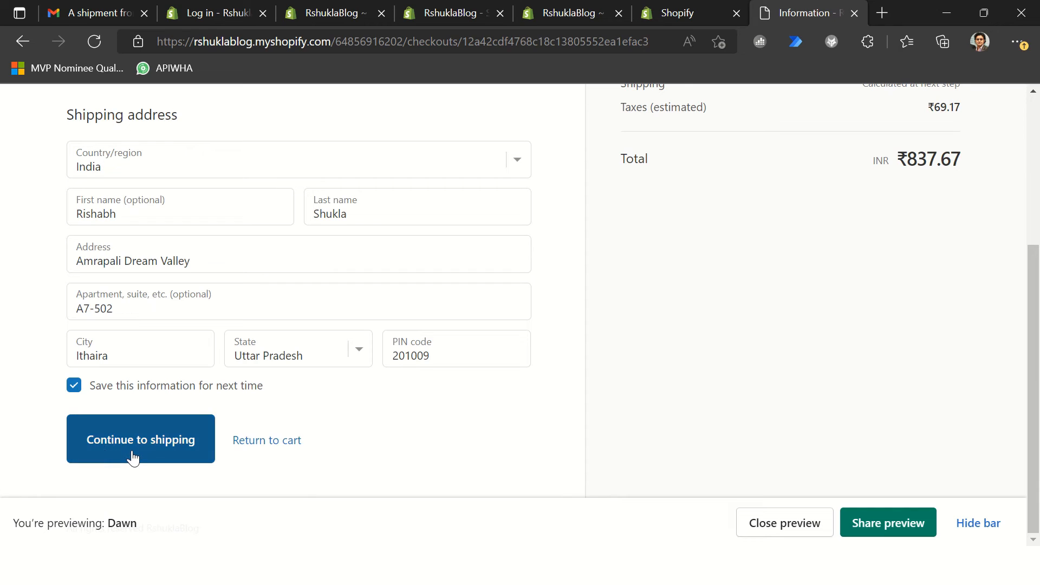
click(129, 448)
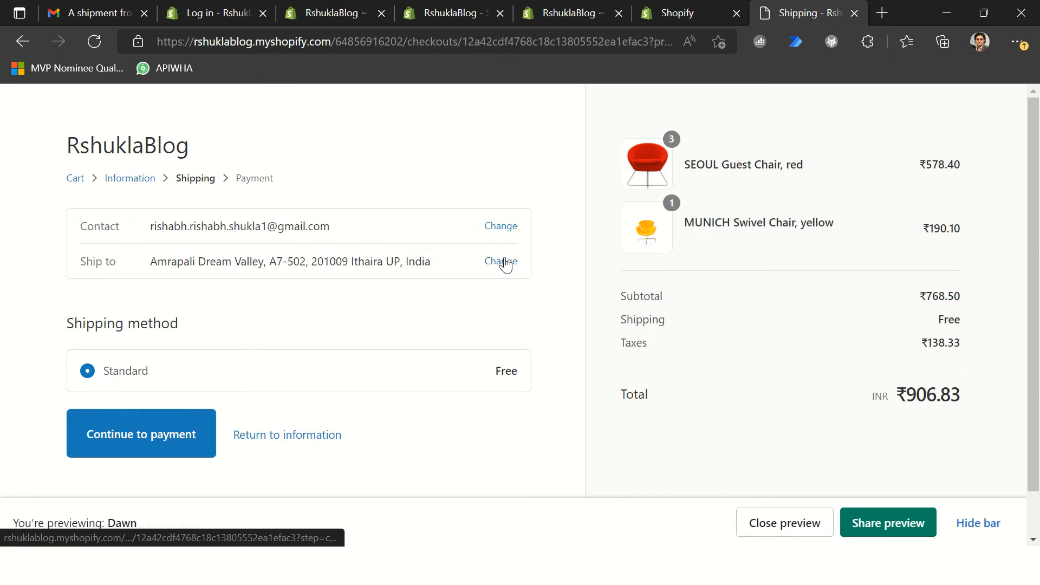
Step: Continue to payment with the free Standard shipping method, and show the credit card section without the theme preview bar
click(979, 525)
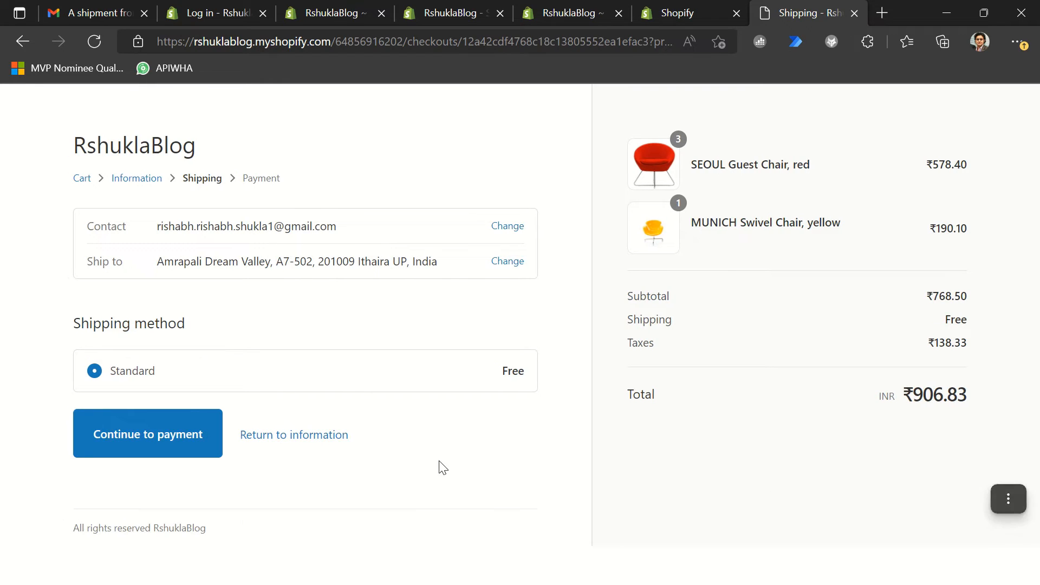
click(188, 435)
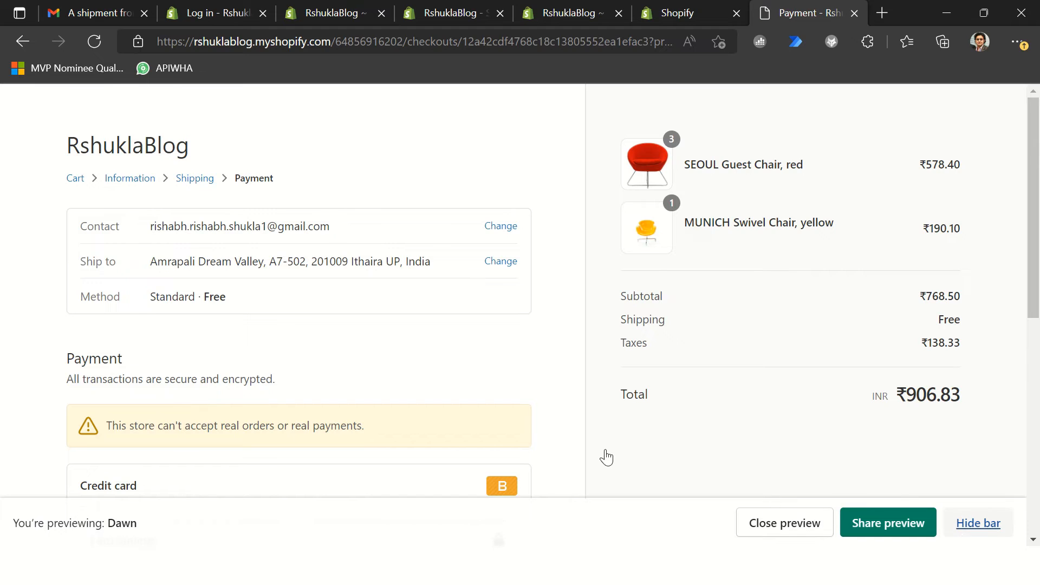
scroll(983, 544, down, 3)
click(982, 540)
scroll(248, 417, down, 3)
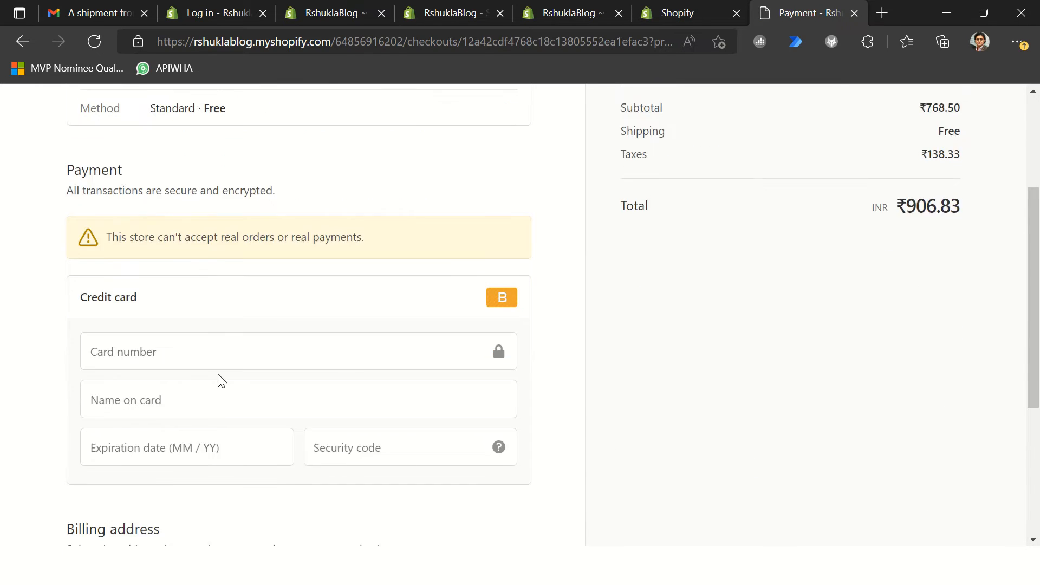
Step: Look up the test gateway's card number in the Shopify.txt notes in Notepad++ and enter it as the checkout card number
click(117, 268)
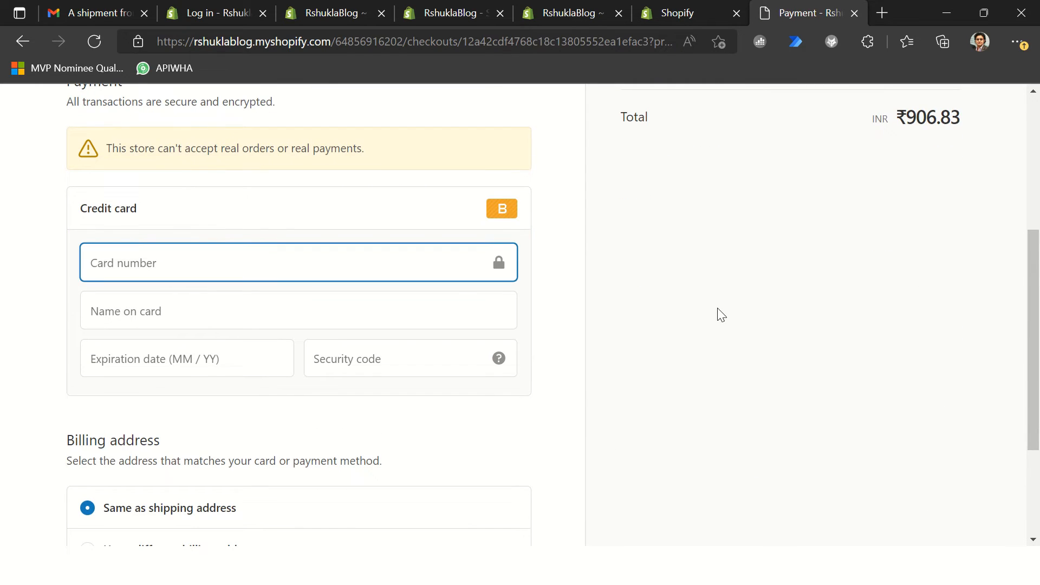
key(alt+Tab)
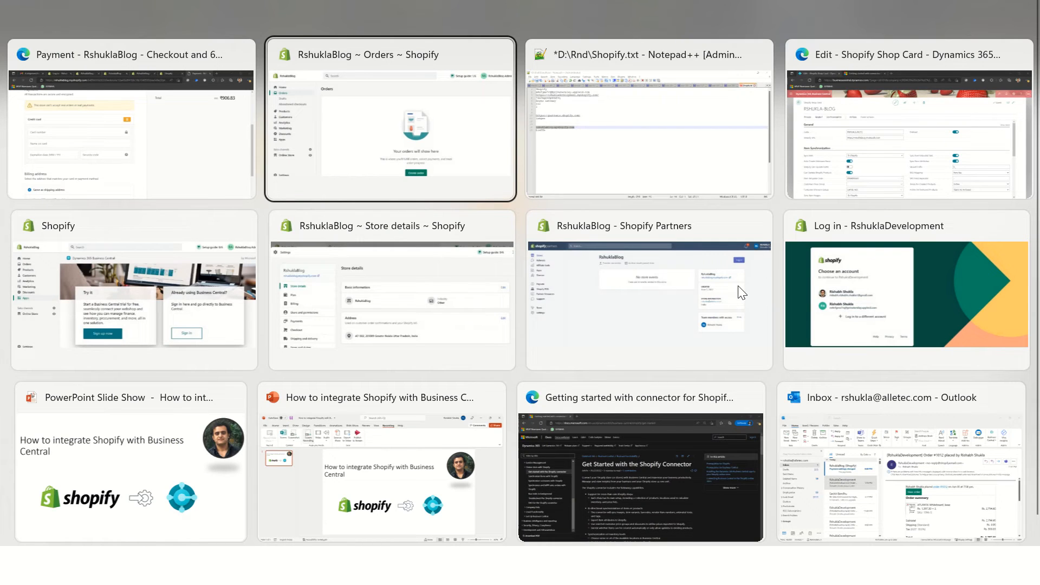
key(Tab)
key(Up)
key(Up)
key(Up)
key(Up)
key(Up)
key(Up)
key(Up)
key(Up)
key(Up)
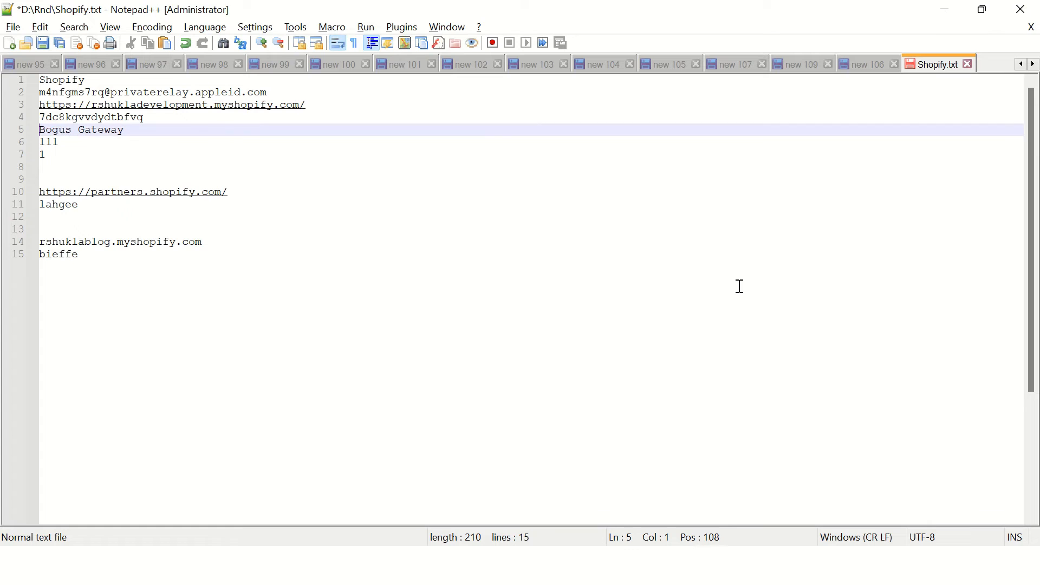
key(Down)
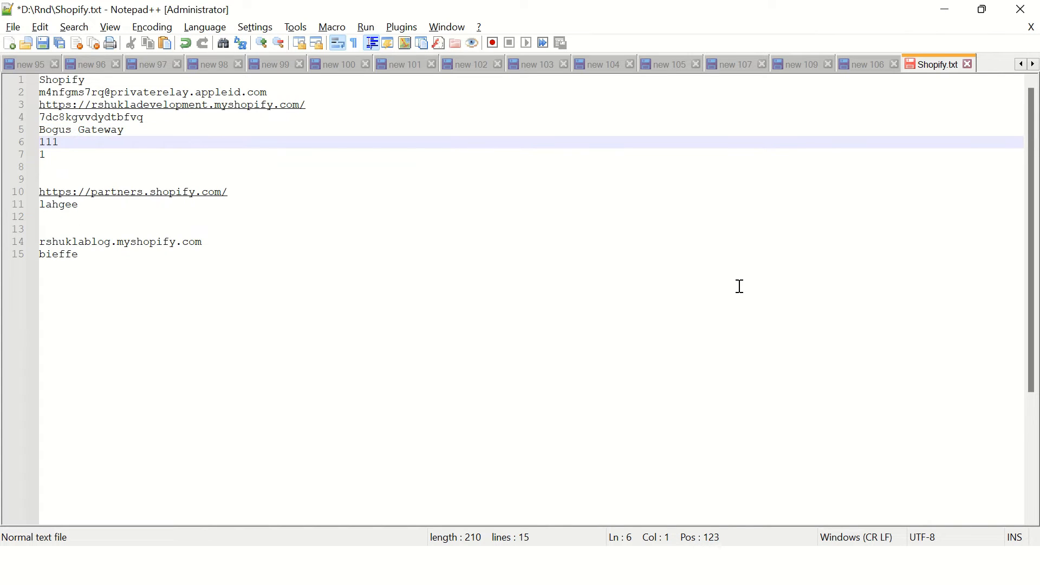
key(Down)
key(shift+End)
key(ctrl+c)
key(alt+Tab)
click(177, 251)
key(ctrl+v)
Step: Copy "Bogus Gateway" from the Shopify.txt notes and enter it as the name on the card
click(169, 298)
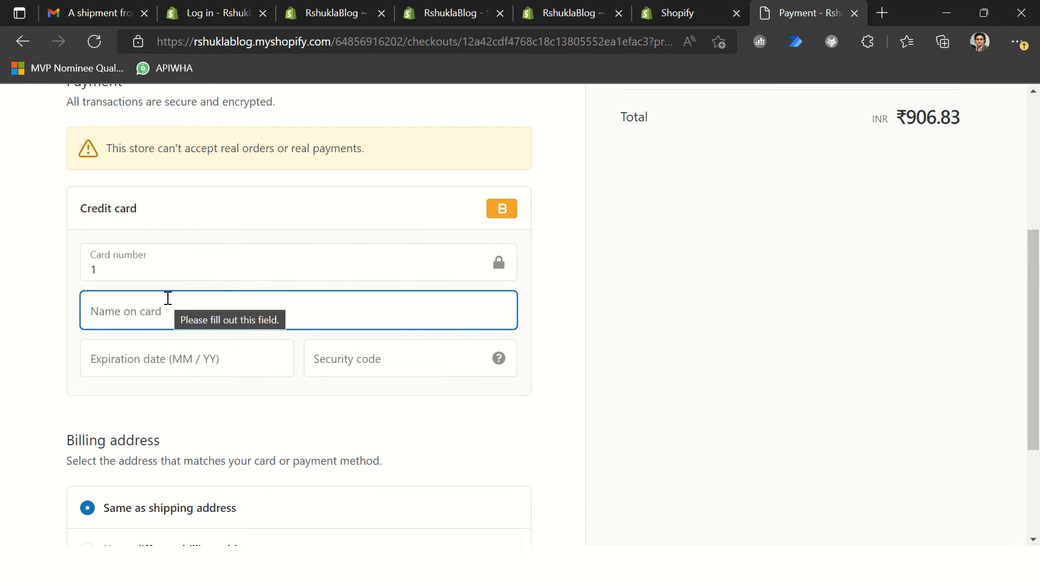
click(146, 319)
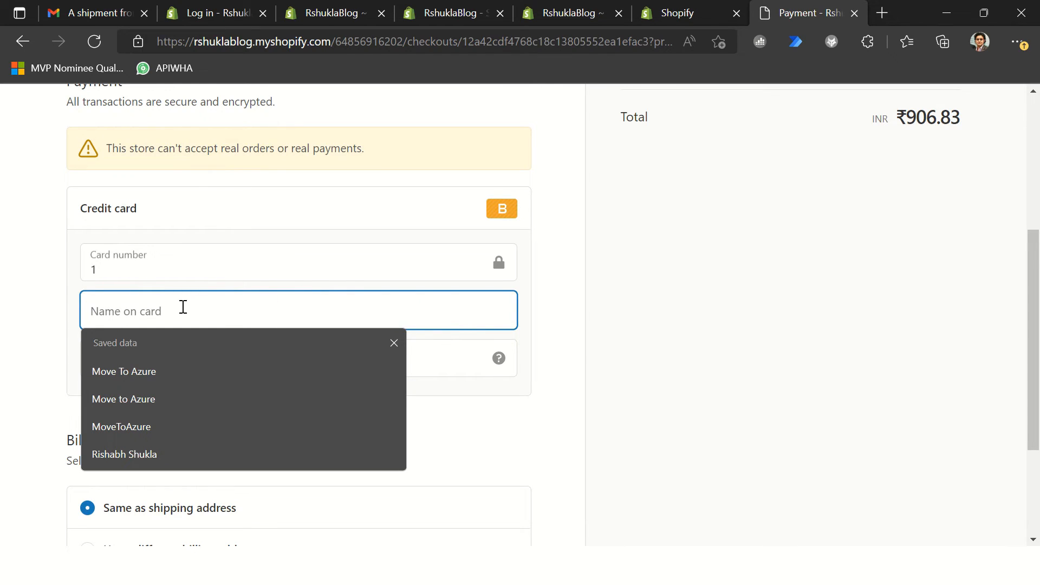
key(alt+Tab)
click(139, 137)
click(136, 131)
drag(137, 131, 42, 132)
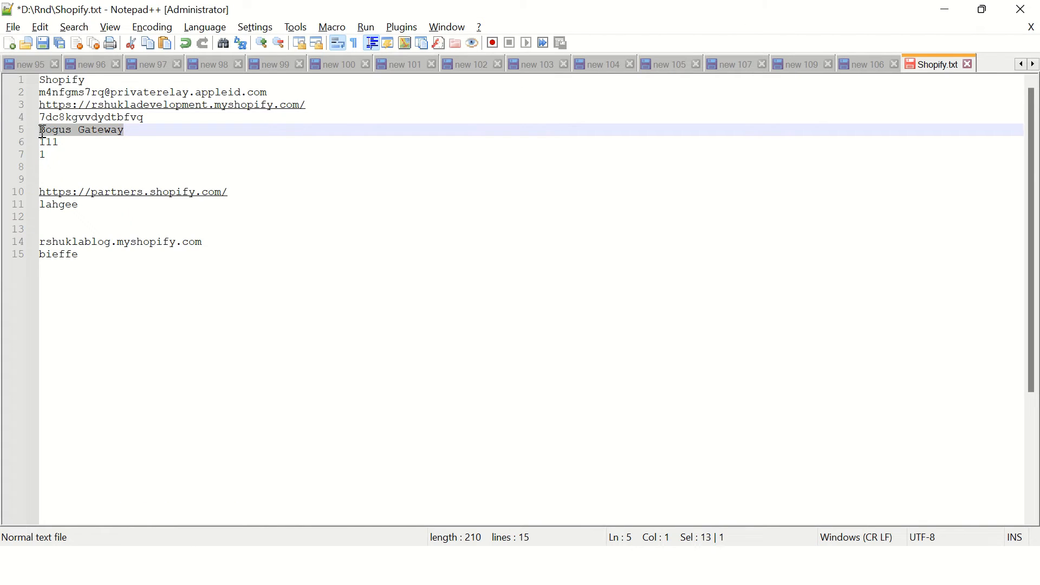
key(ctrl+c)
key(alt+Tab)
key(ctrl+v)
Step: Enter the expiration date 06 / 23 and the card's security code, and recheck the card number field
click(136, 362)
text(0)
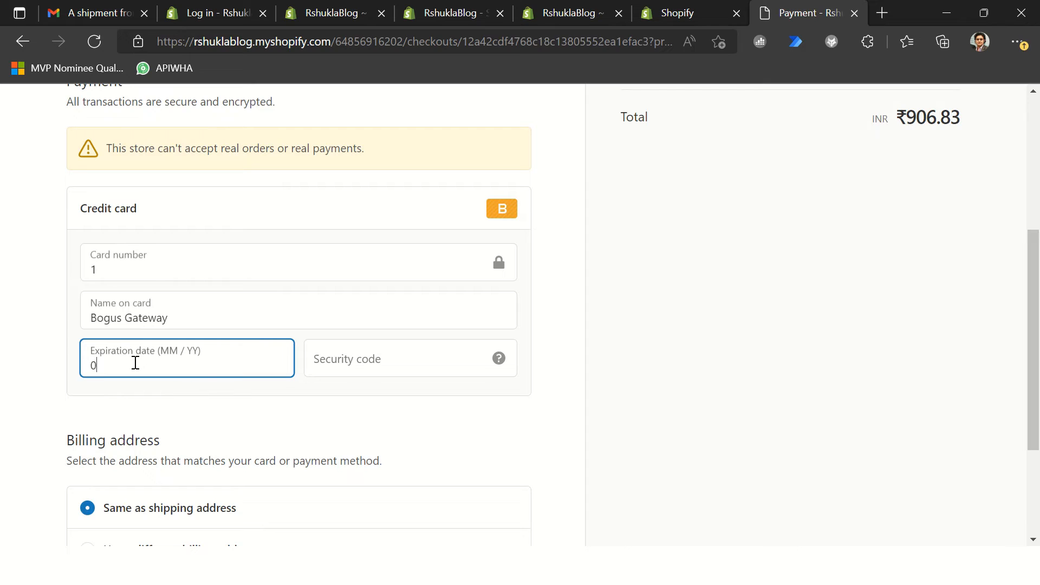
text(623)
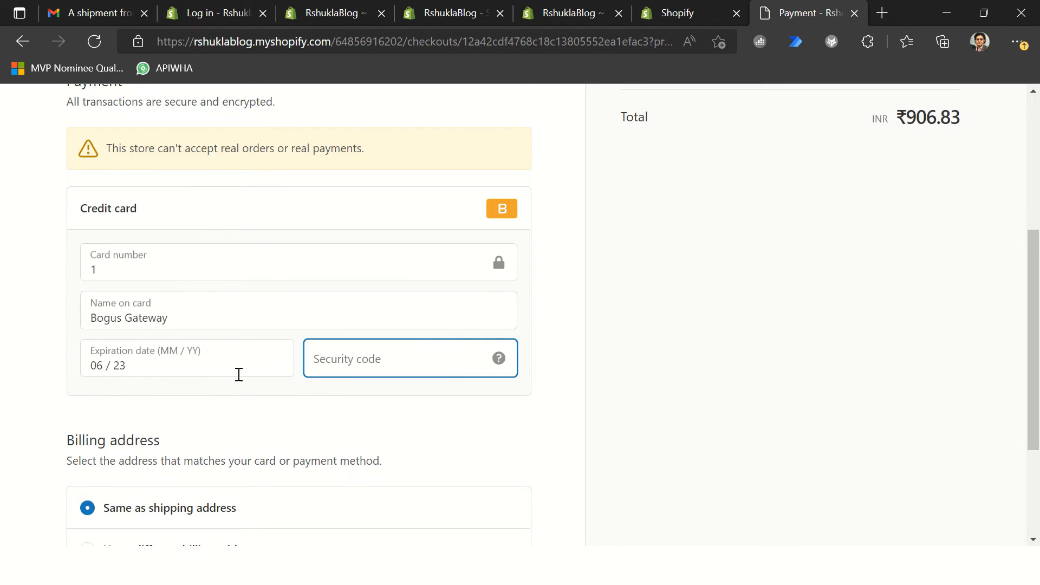
text(111)
key(Tab)
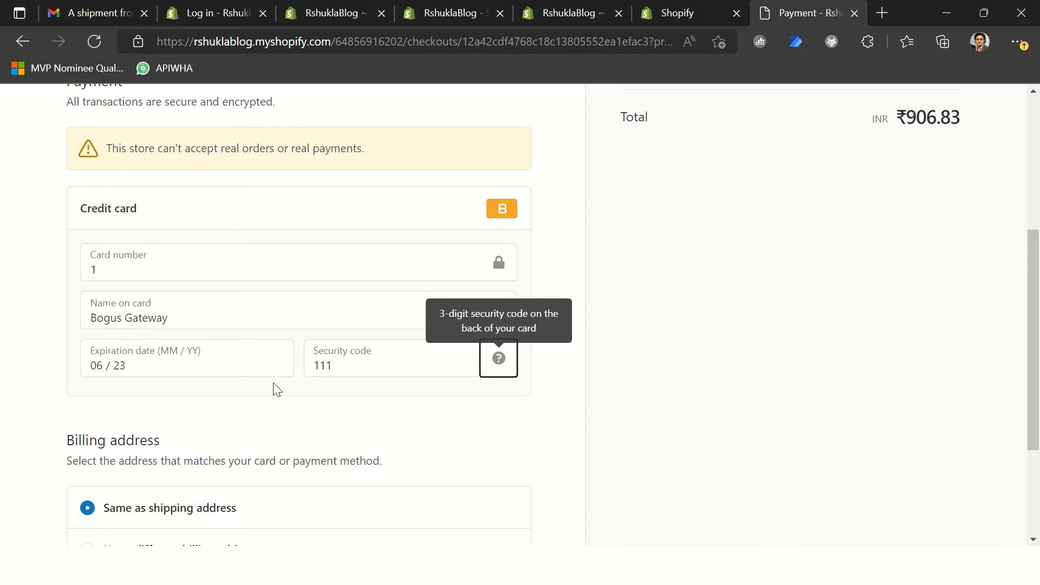
click(286, 261)
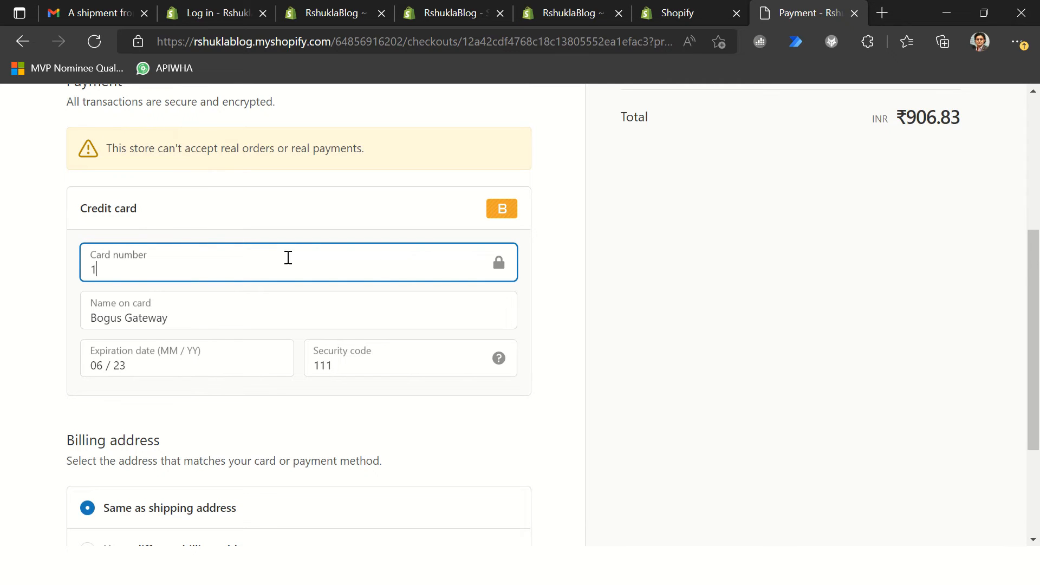
Step: Pay for the order with the billing address same as the shipping address, and review the order confirmation page
scroll(291, 260, down, 3)
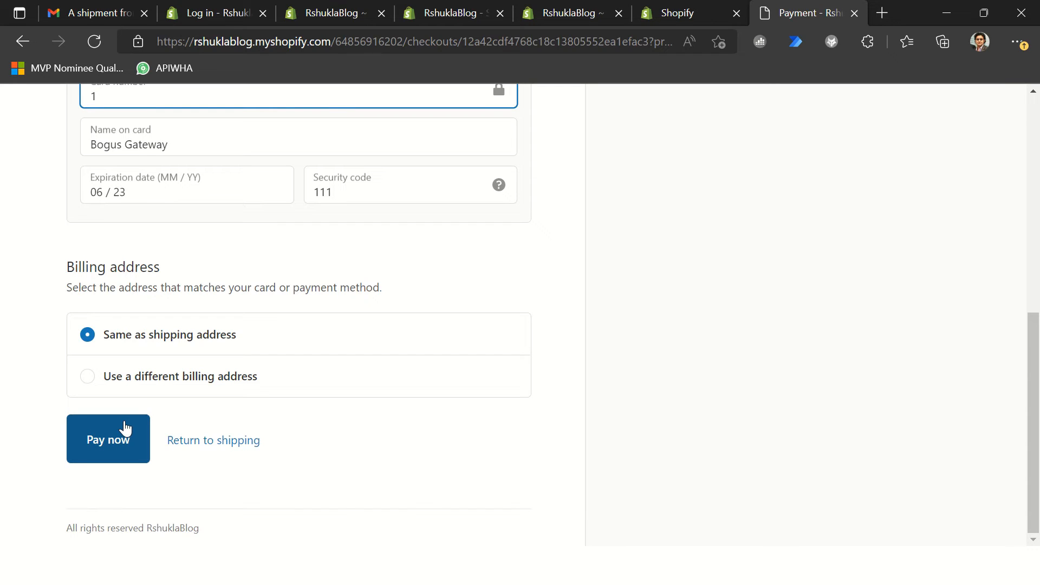
click(114, 454)
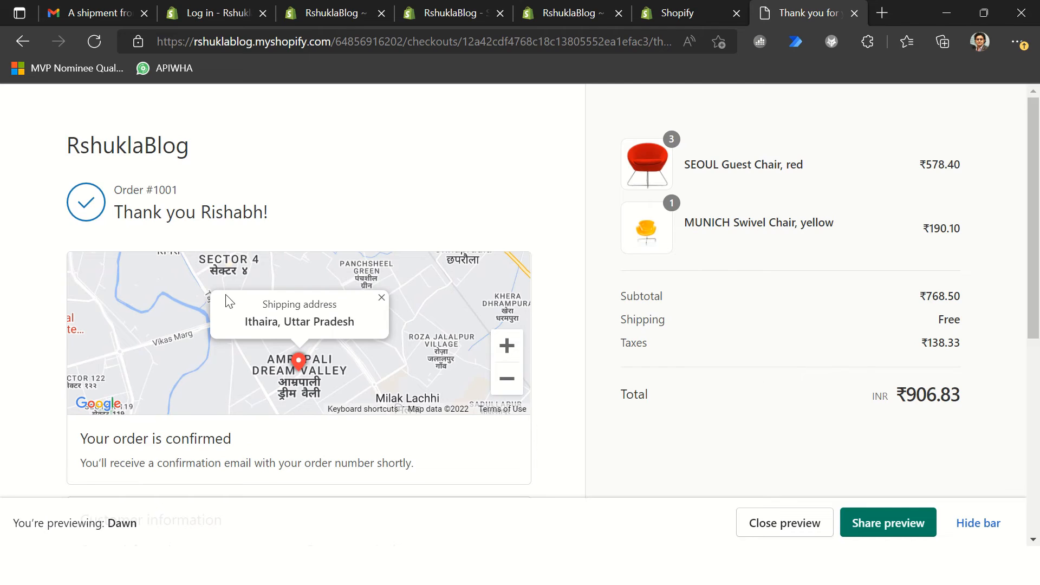
scroll(274, 301, down, 6)
scroll(397, 292, up, 6)
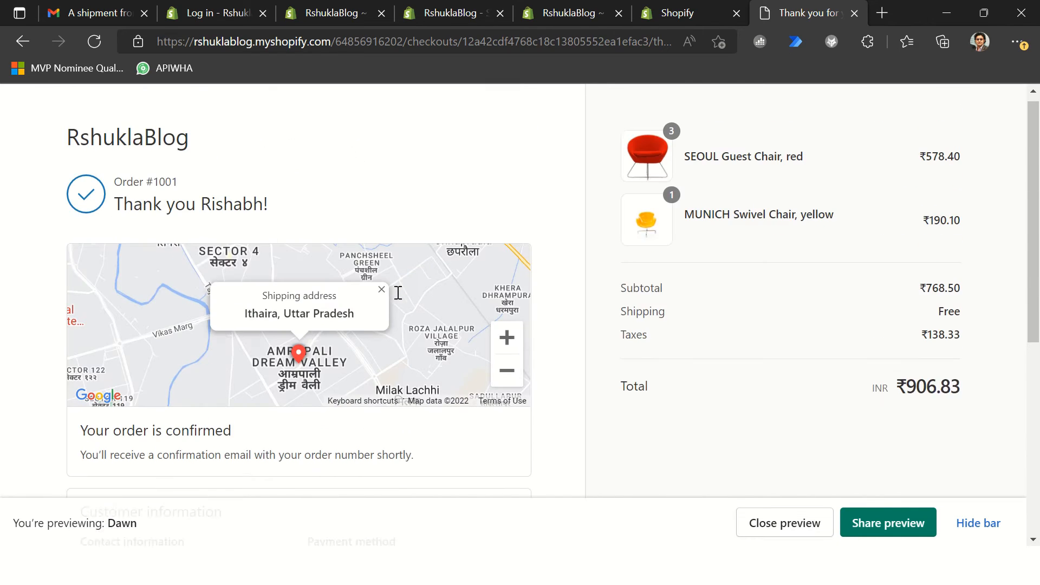
Step: Review the RshuklaBlog order confirmation email in the Gmail inbox, and return to the store's thank-you page
click(91, 13)
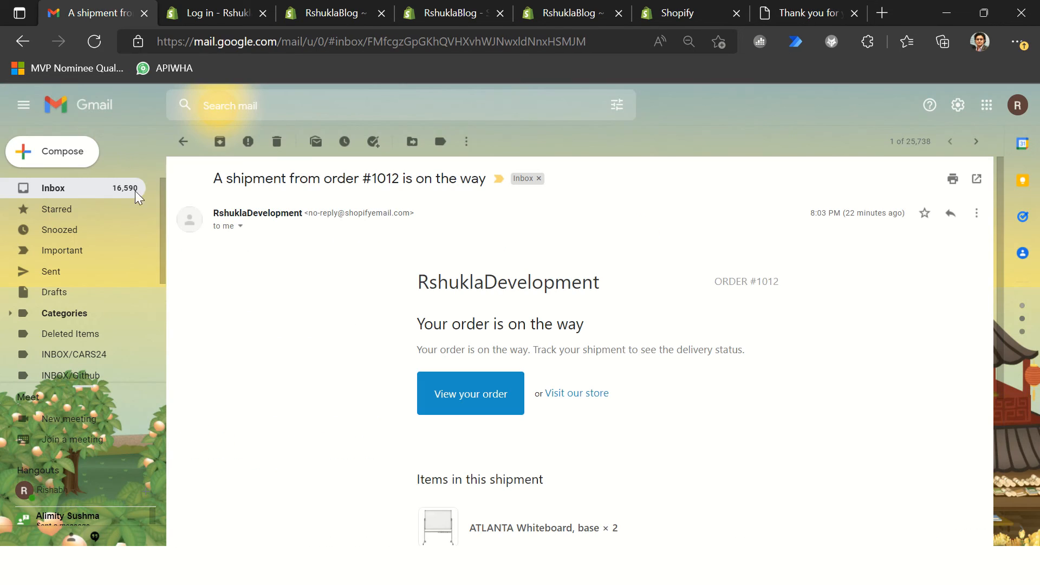
click(101, 192)
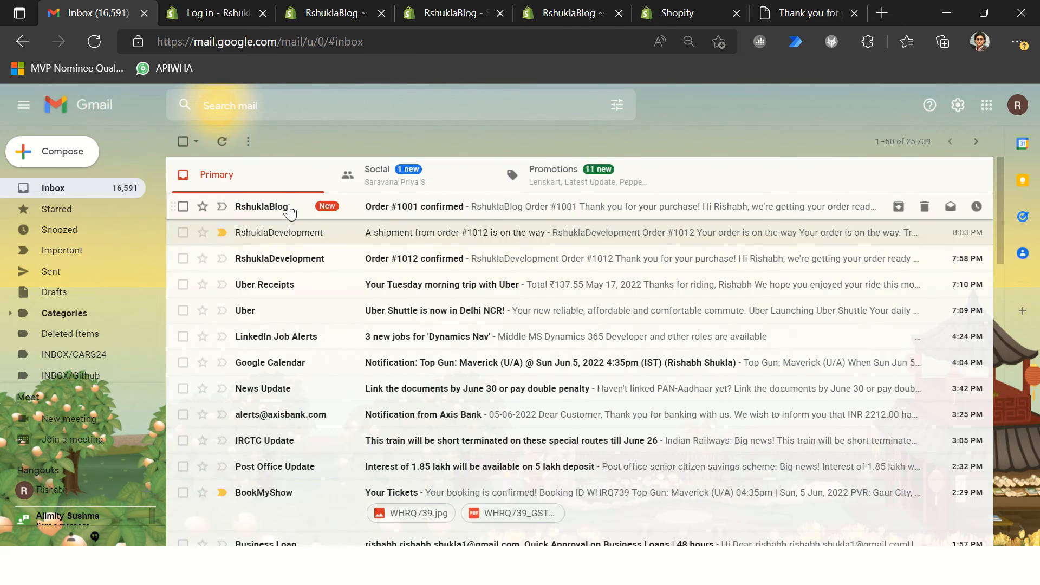
click(251, 206)
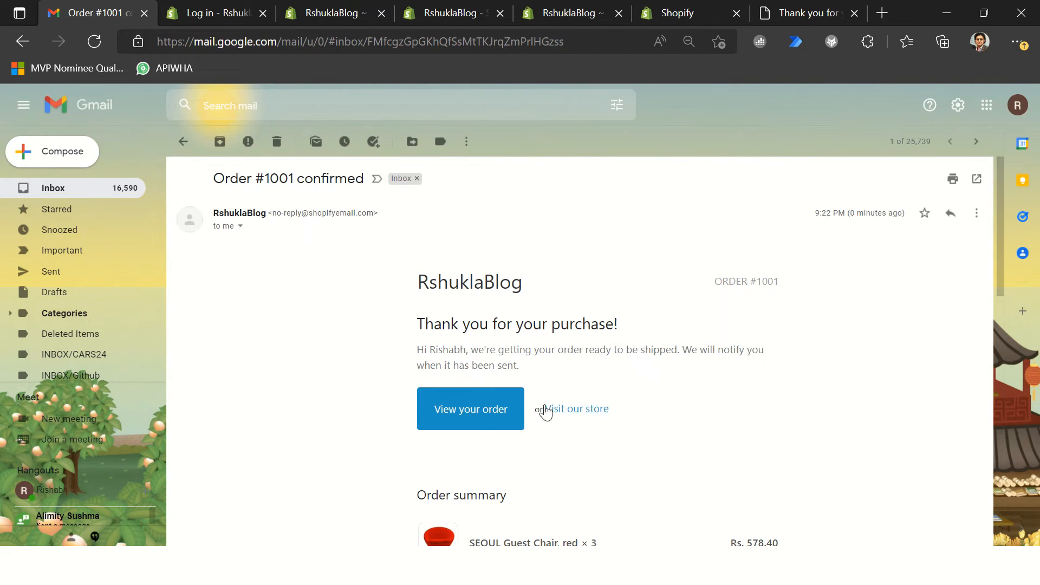
scroll(543, 406, down, 4)
scroll(734, 406, down, 2)
scroll(734, 414, up, 6)
key(super+Tab)
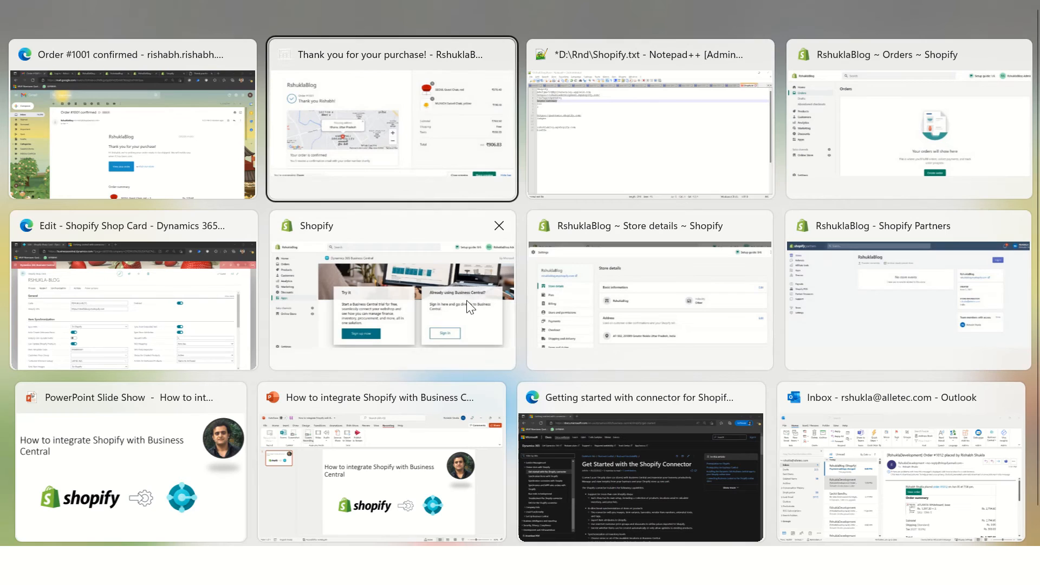
click(417, 163)
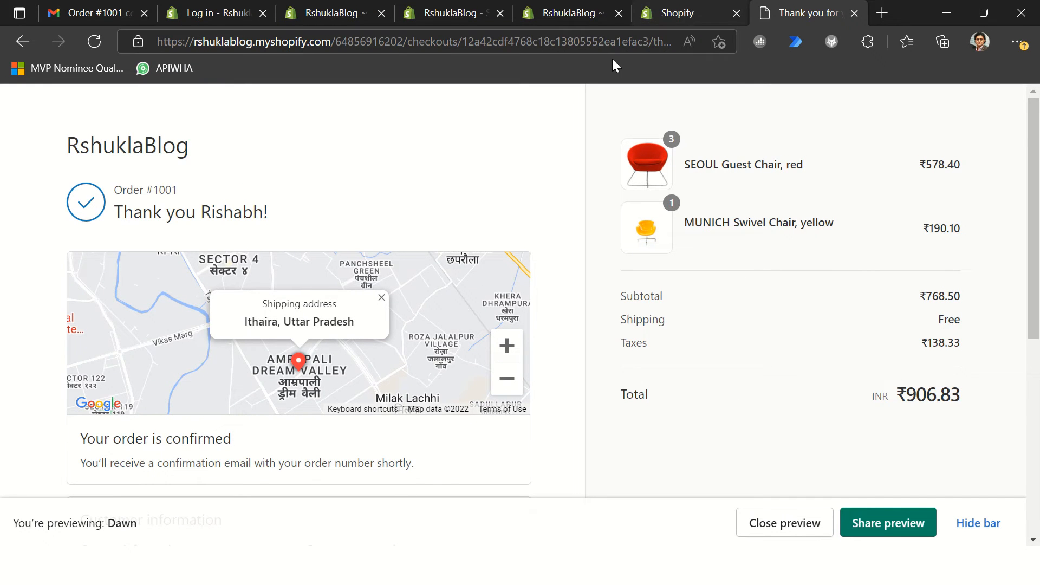
Step: Refresh the Orders list in the Shopify admin and examine the new test order's items, payment and timeline
click(565, 18)
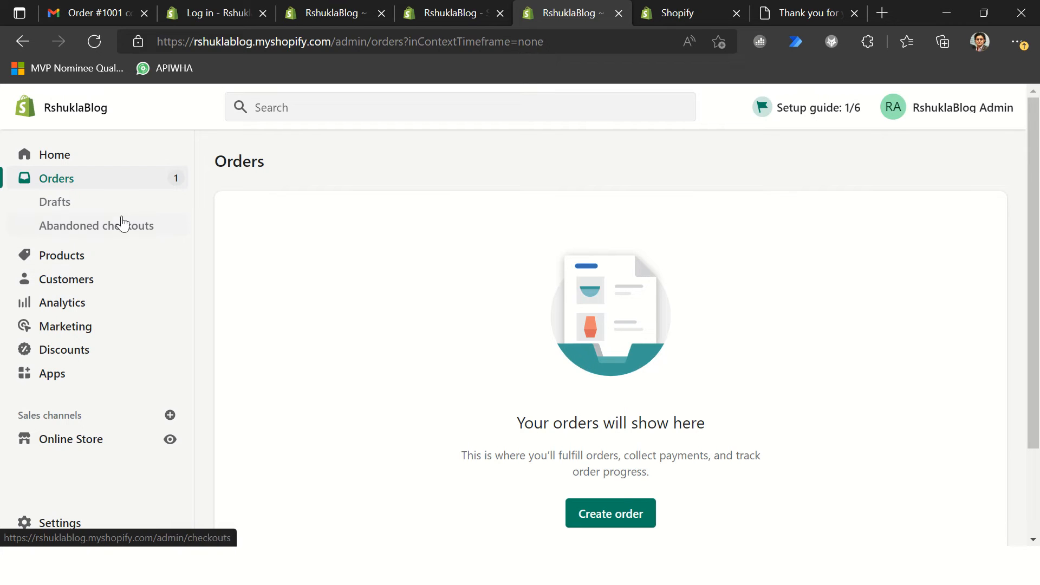
click(82, 258)
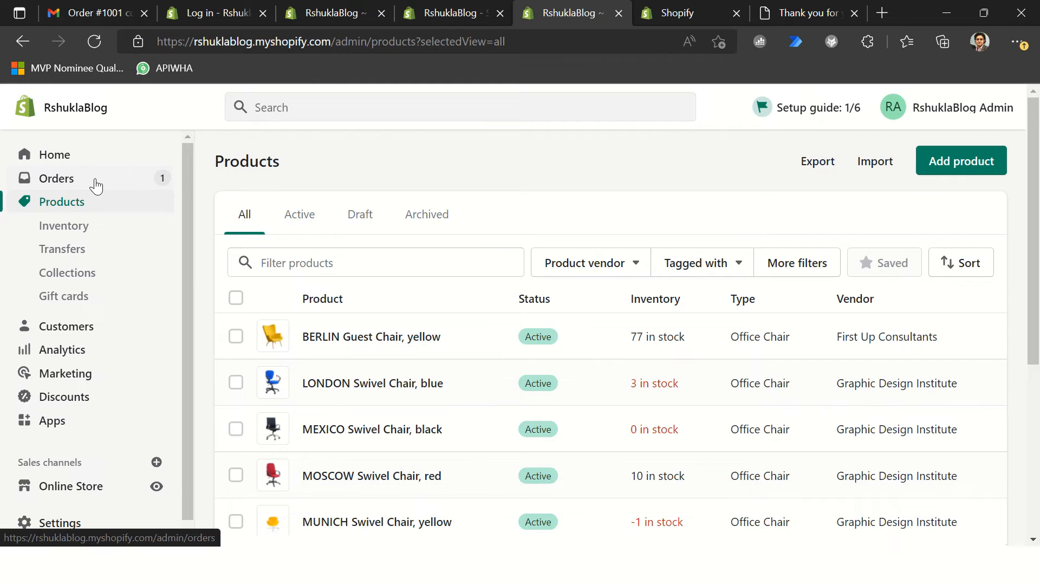
click(72, 185)
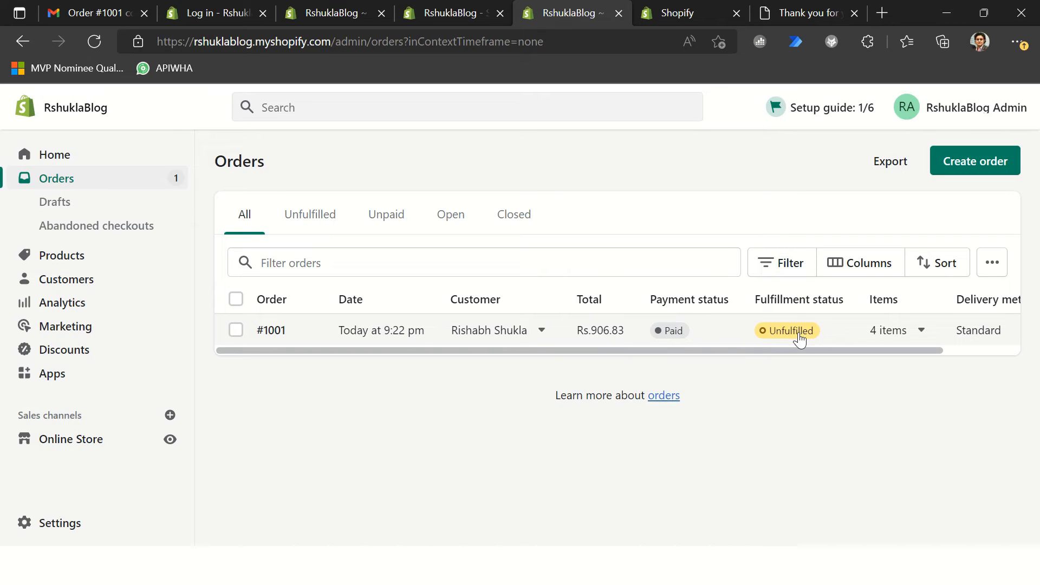
click(355, 335)
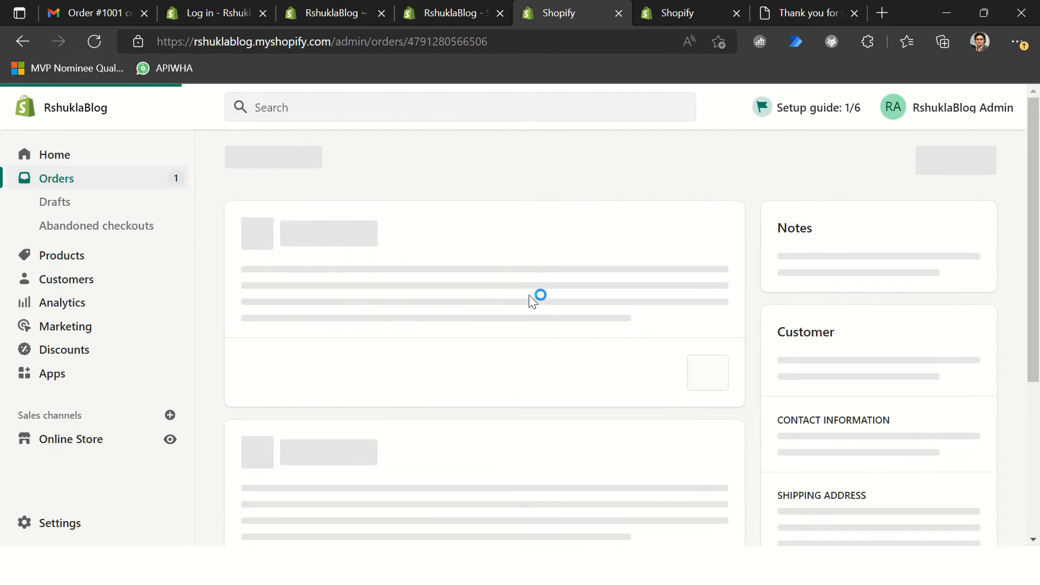
scroll(533, 302, down, 12)
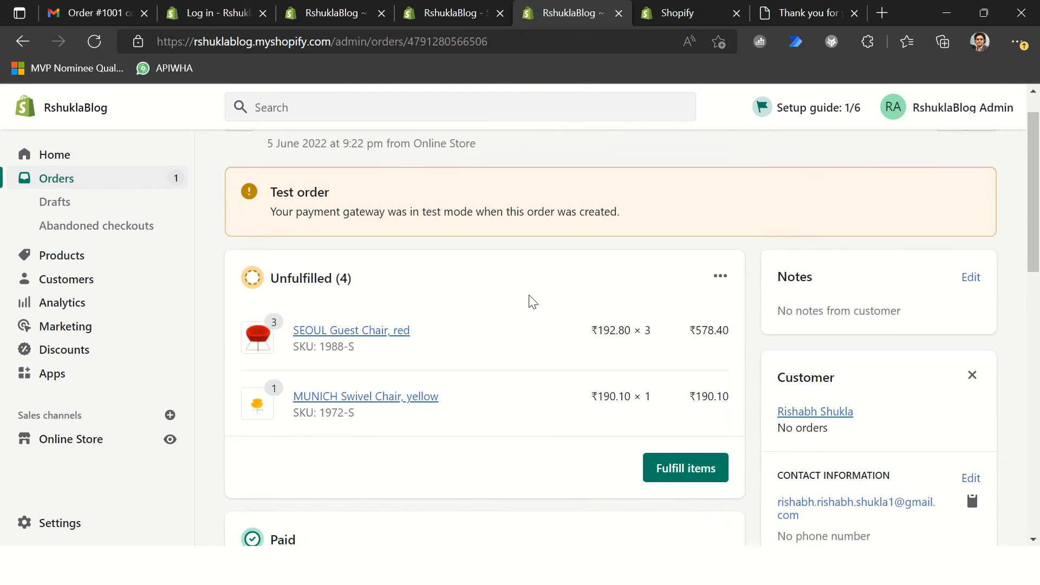
scroll(341, 297, up, 3)
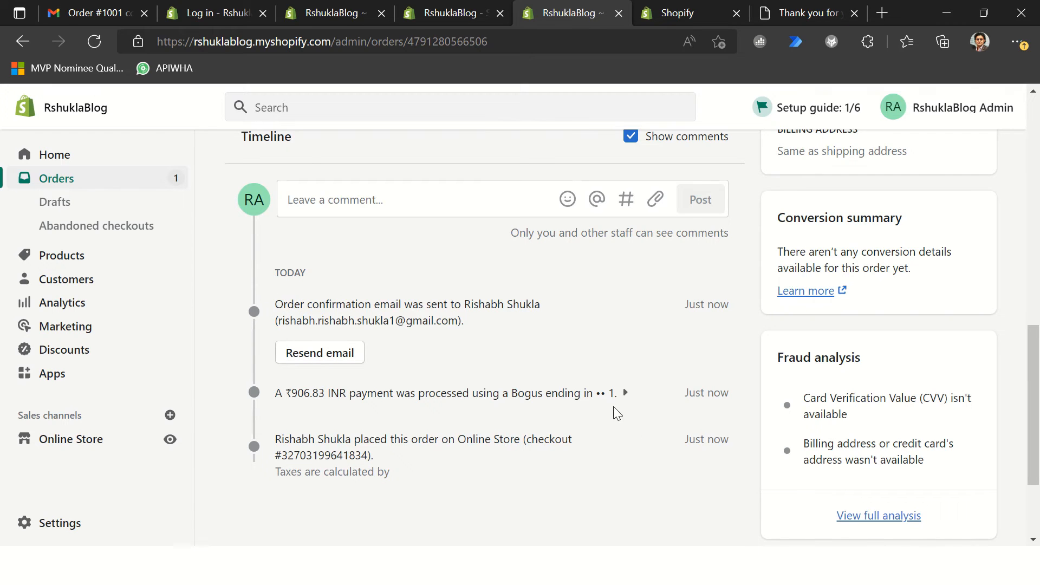
Step: Switch to Business Central, leave the shop card and show the list of Shopify orders
key(alt+Tab)
key(alt+Tab)
key(alt+Tab)
key(alt+Tab)
click(47, 136)
click(569, 142)
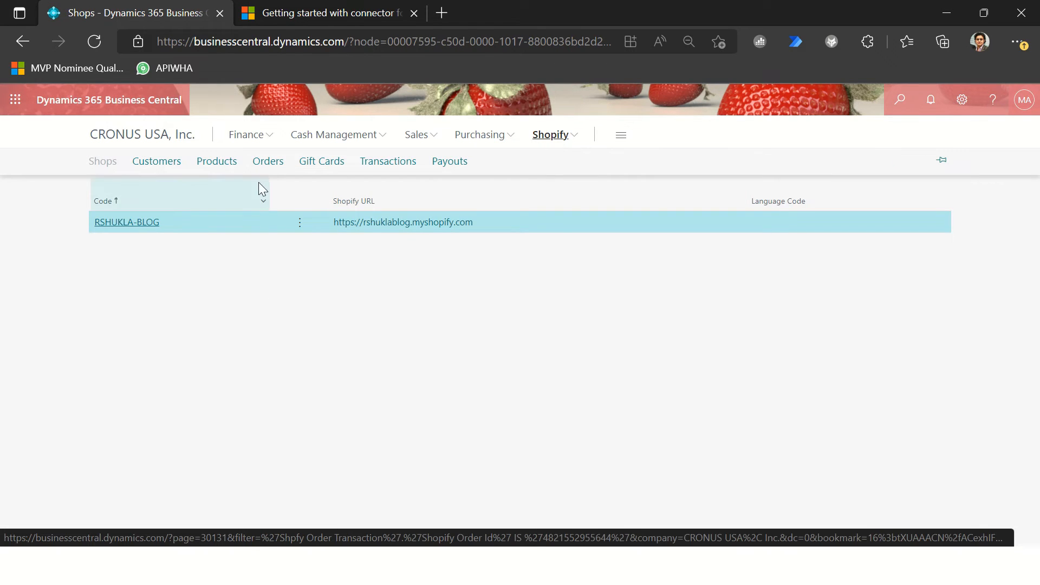
click(277, 168)
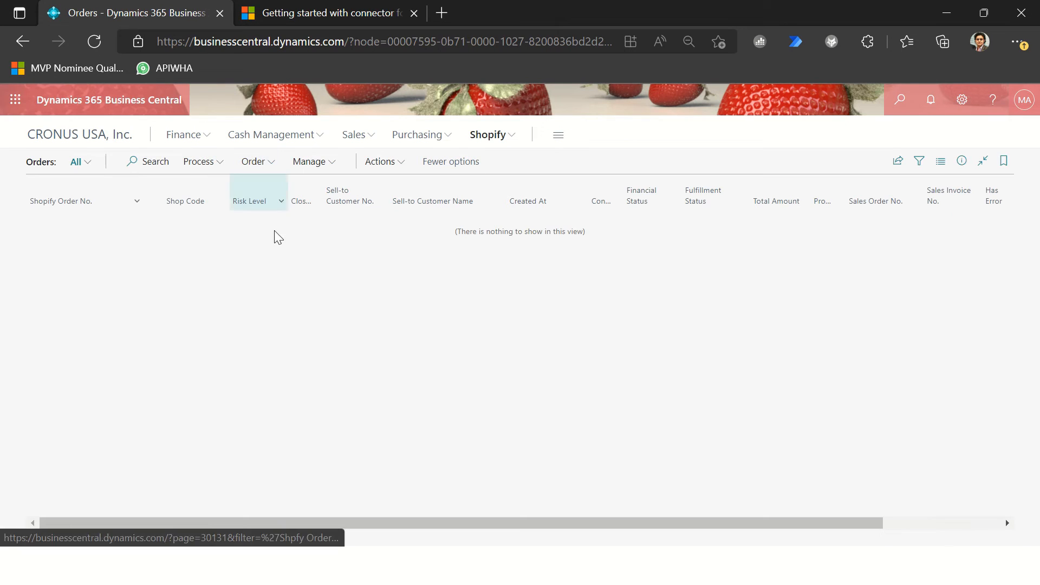
Step: Run Sync Orders From Shopify for the RSHUKLA-BLOG shop without any order import filters
click(214, 172)
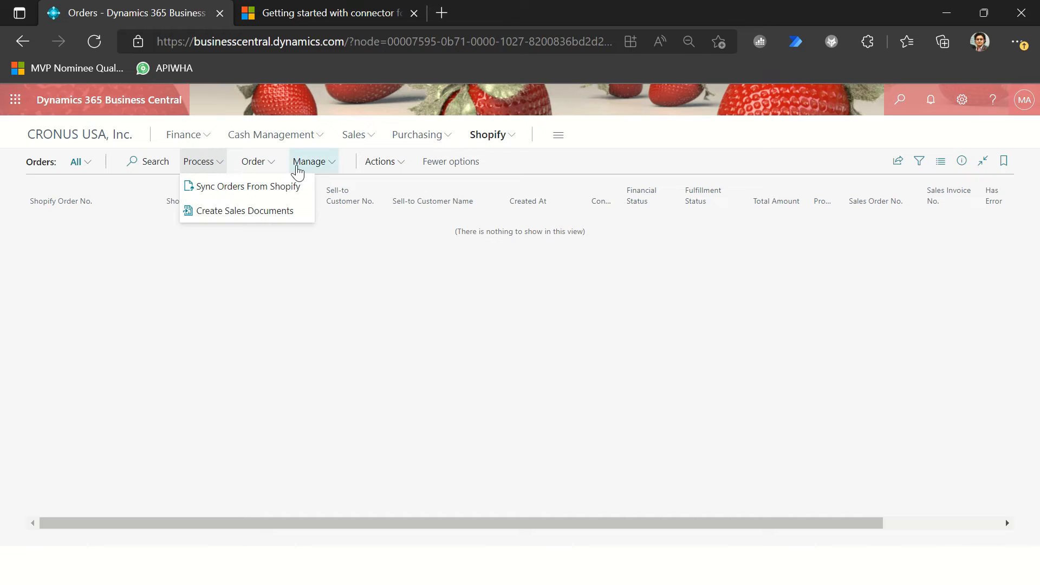
click(256, 191)
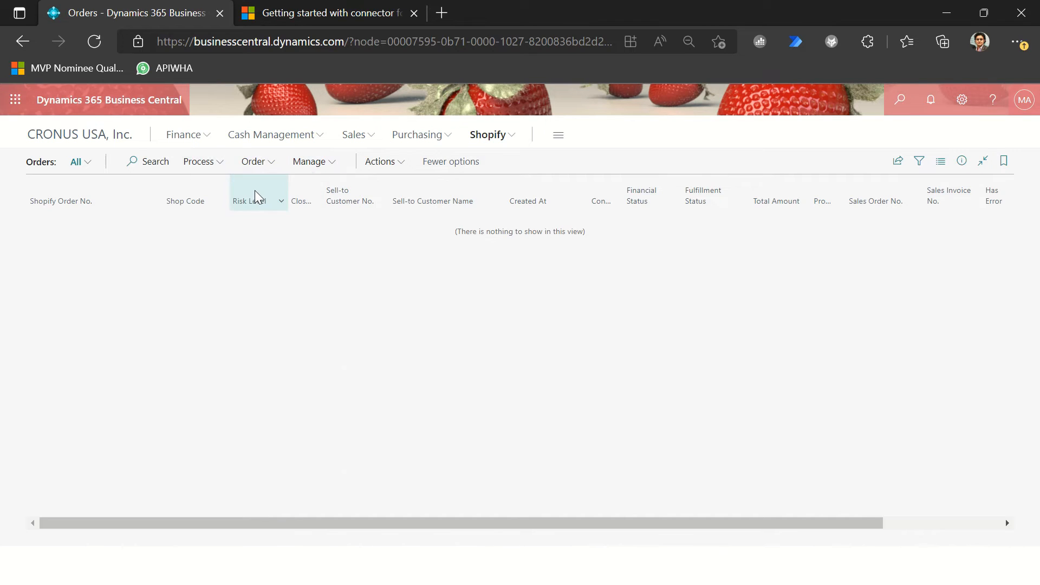
click(508, 241)
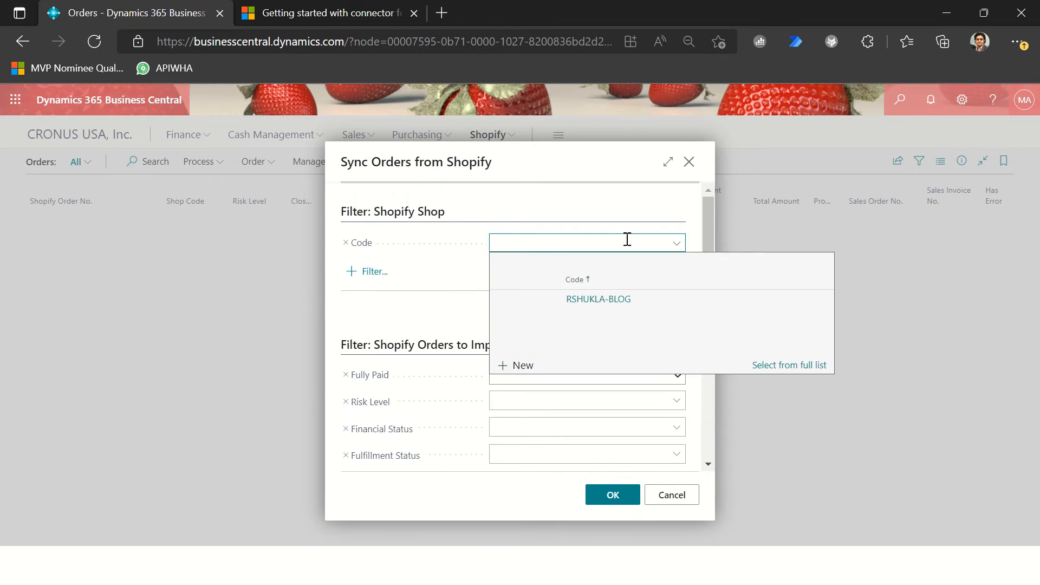
click(592, 299)
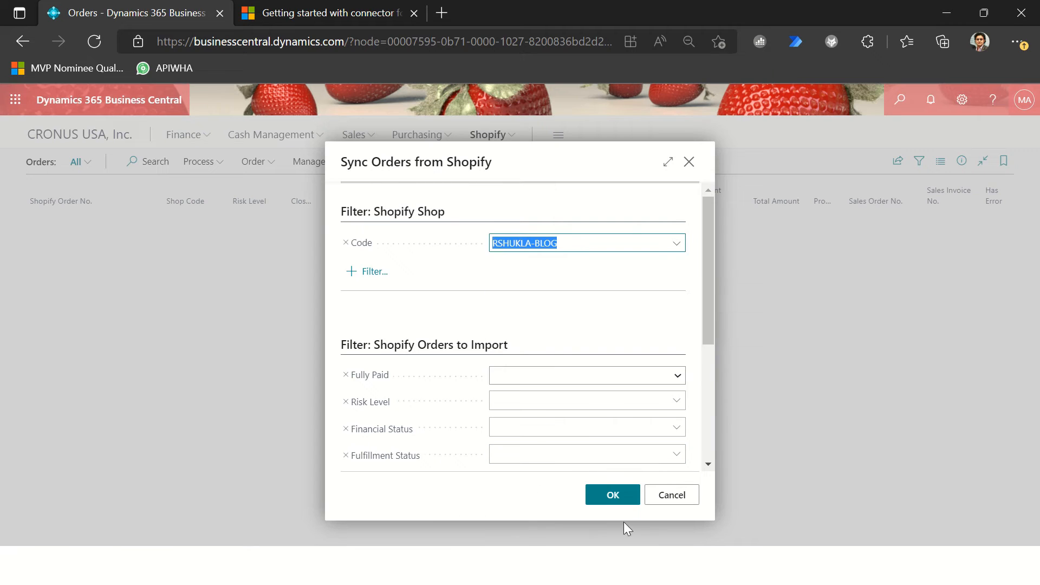
scroll(530, 388, down, 3)
scroll(550, 340, up, 2)
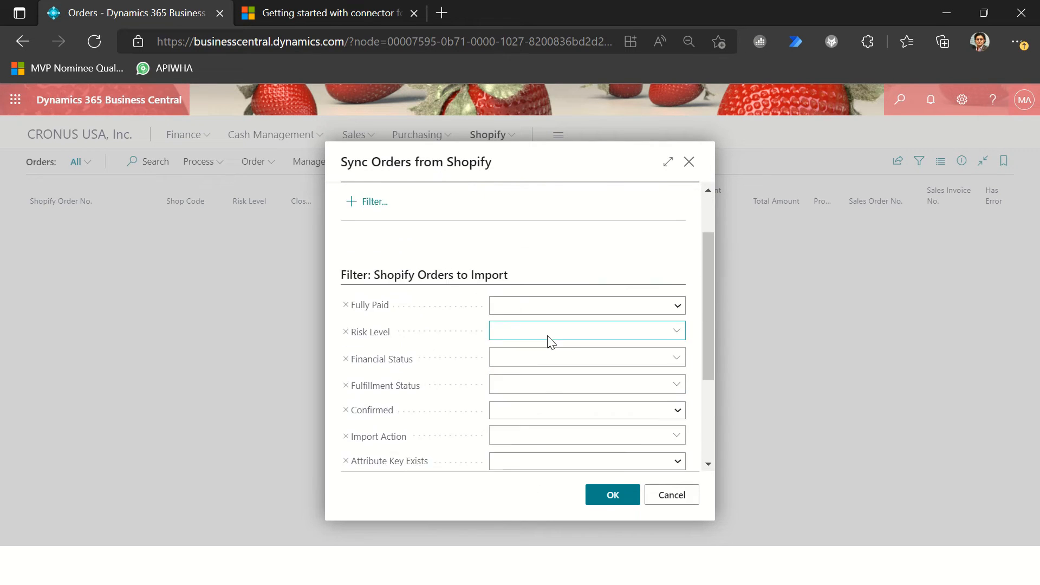
scroll(550, 341, up, 2)
click(612, 495)
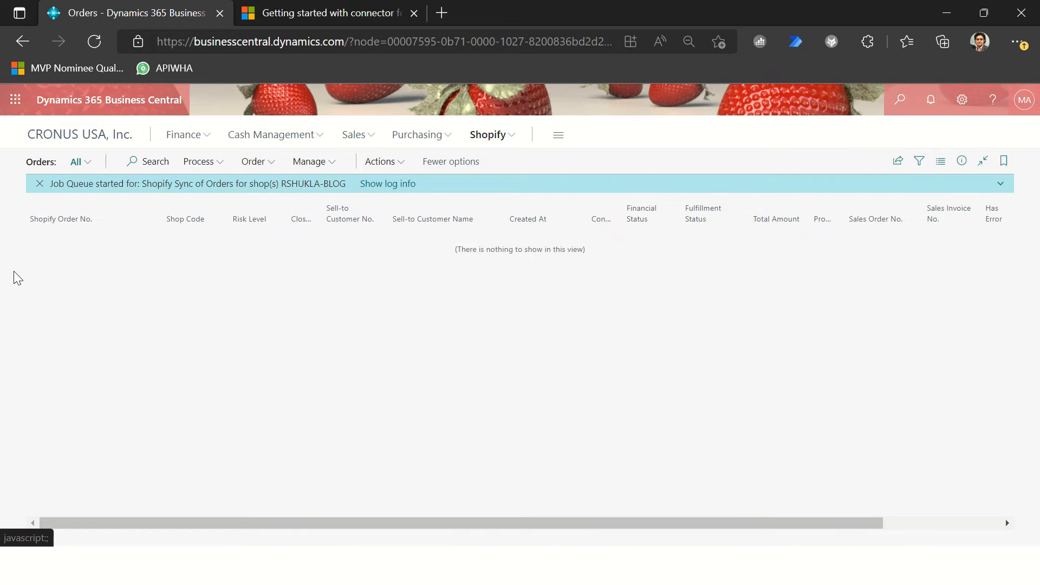
Step: Check the job queue log entry of the Shopify order sync and return to the Shopify orders list
click(388, 183)
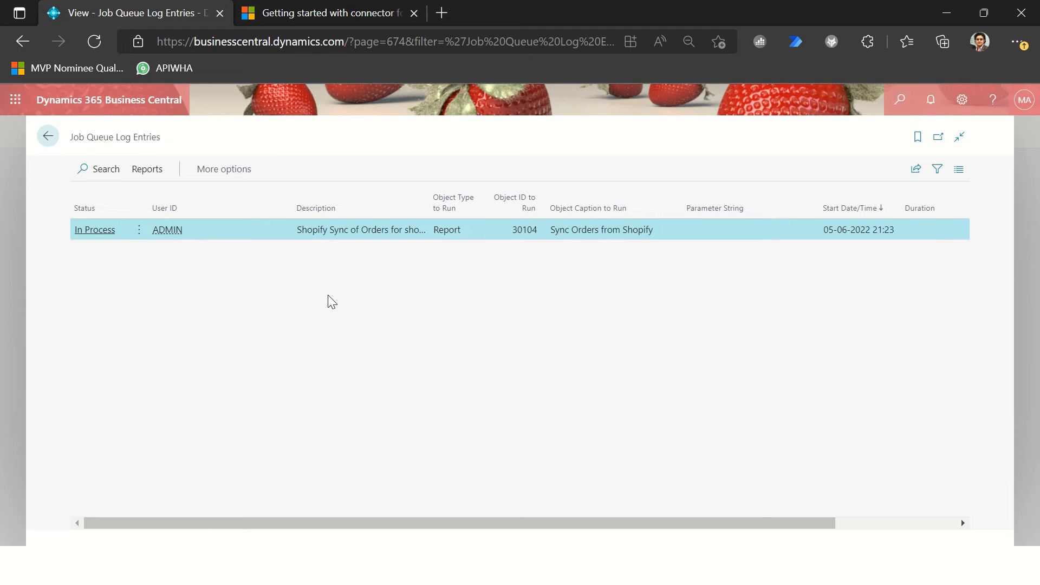
click(152, 171)
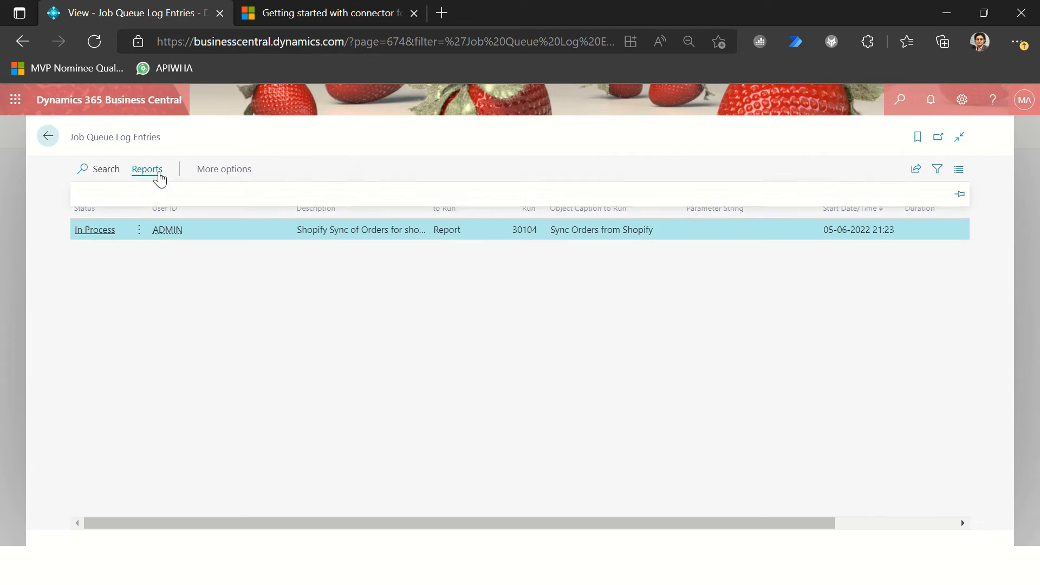
click(220, 336)
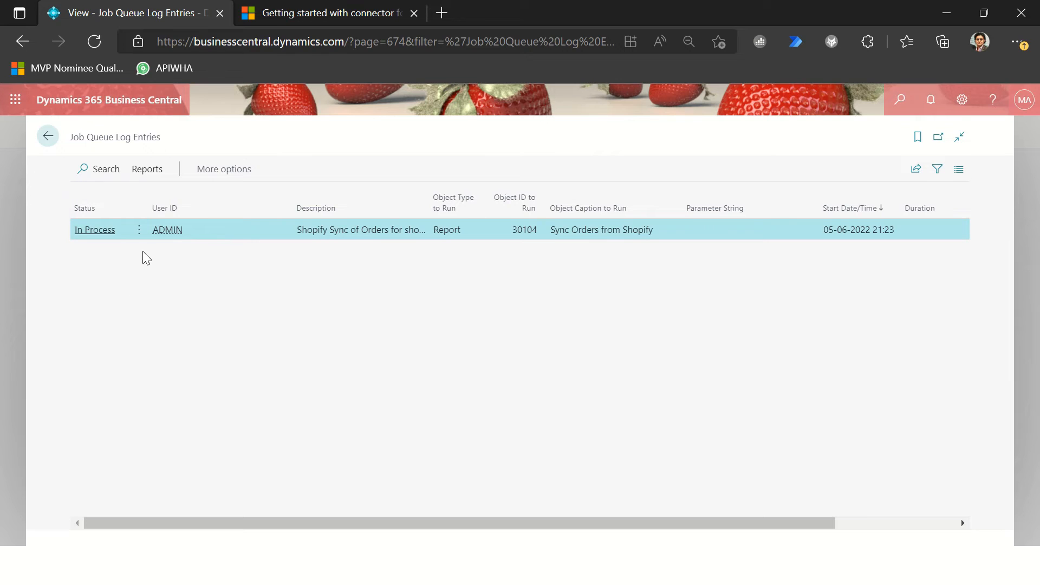
key(Escape)
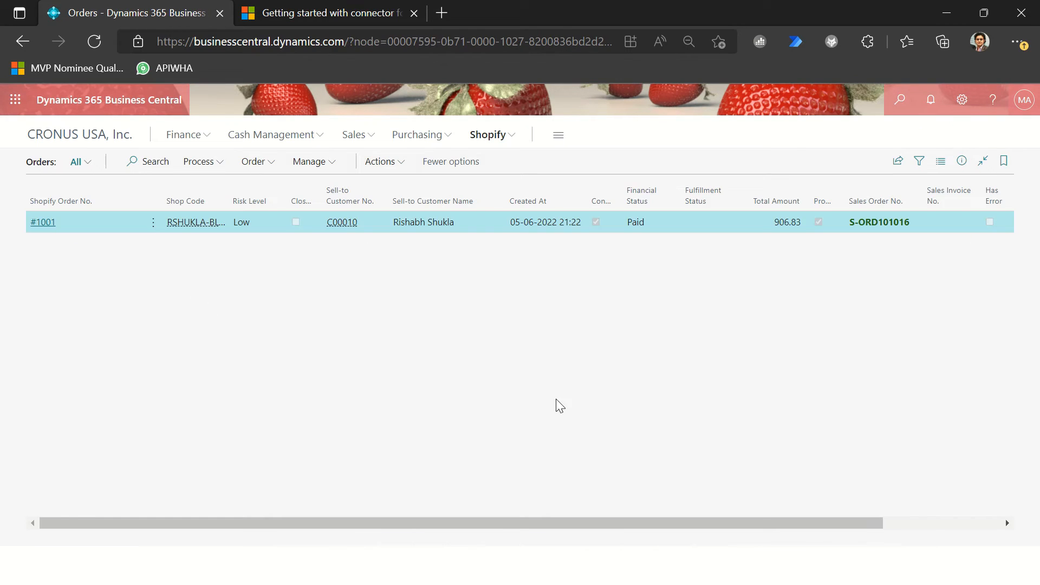
Step: Open the imported Shopify order and review its general details, order lines, invoice amounts, and shipping and billing information
click(43, 223)
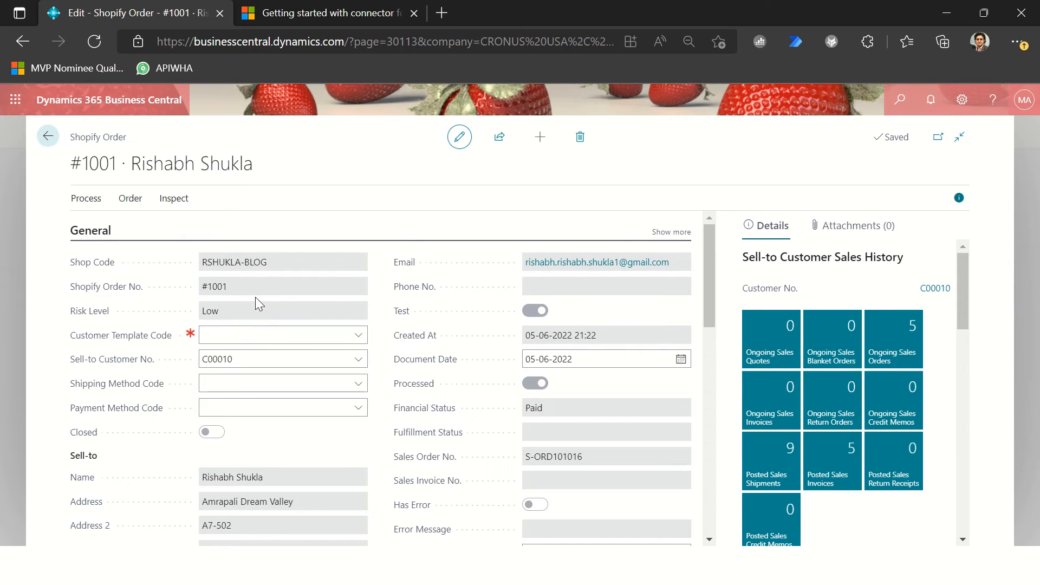
scroll(260, 301, down, 10)
scroll(157, 374, up, 4)
scroll(157, 374, up, 3)
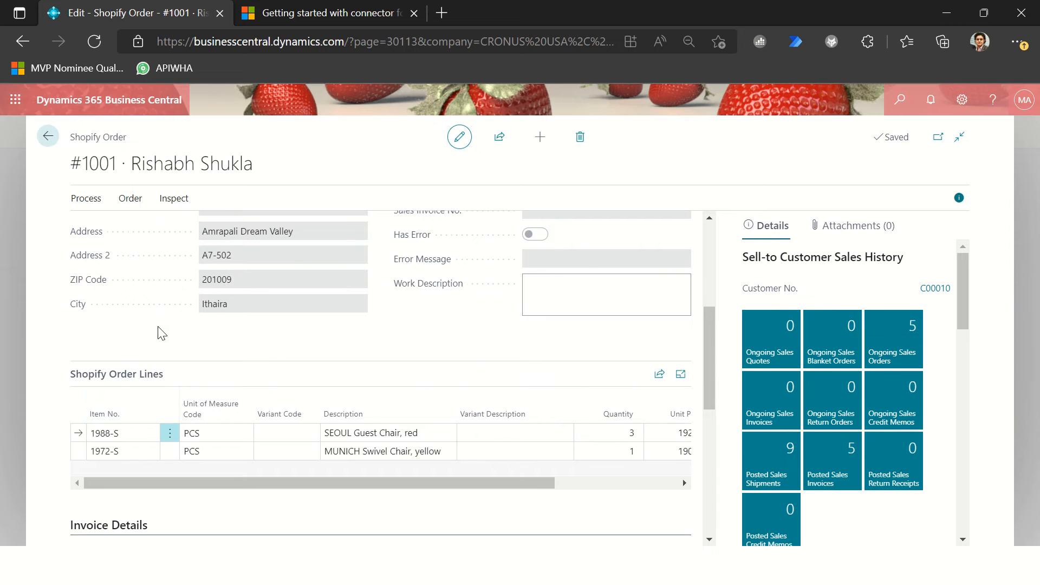
scroll(299, 271, up, 5)
scroll(306, 272, down, 10)
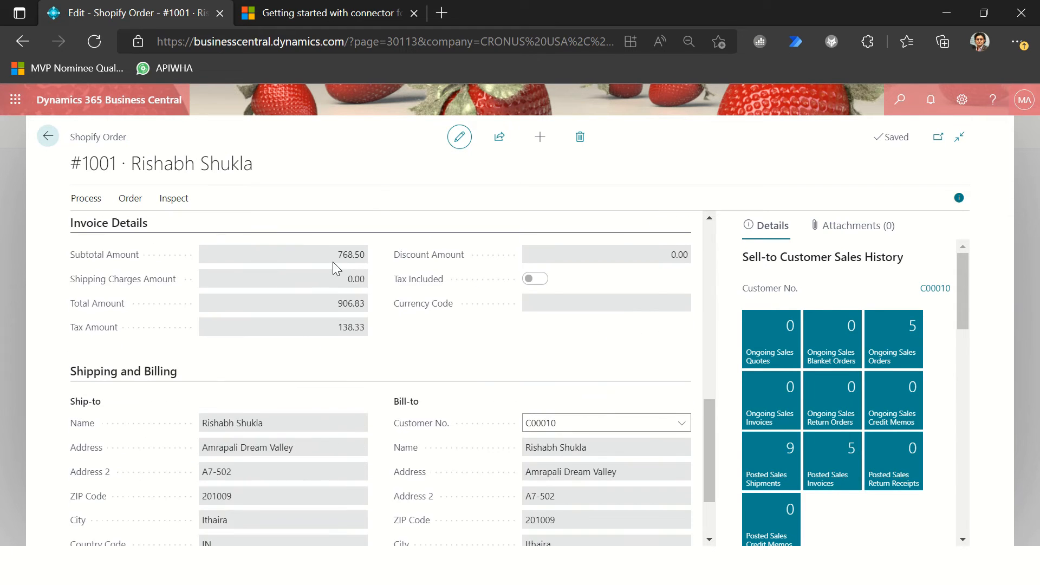
scroll(339, 261, up, 4)
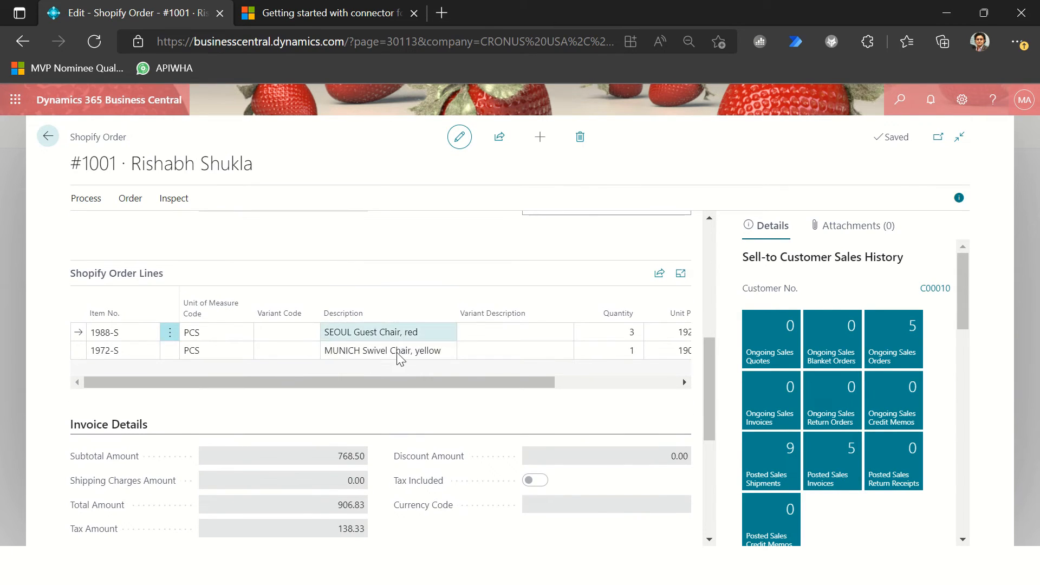
scroll(261, 285, up, 5)
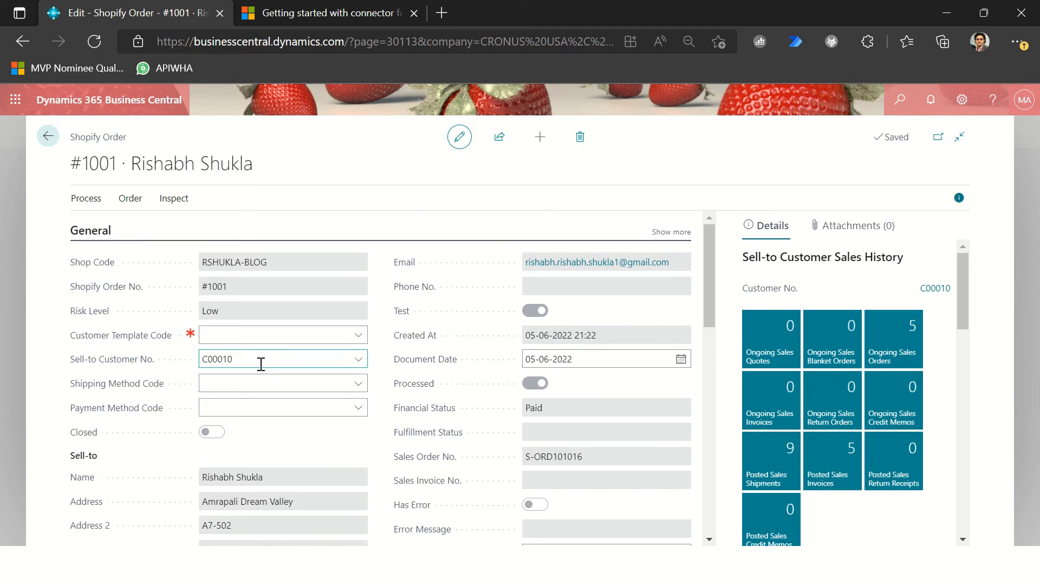
Step: Examine the order's customer template and sell-to customer fields, its billing section, and the processing actions available for it
click(217, 360)
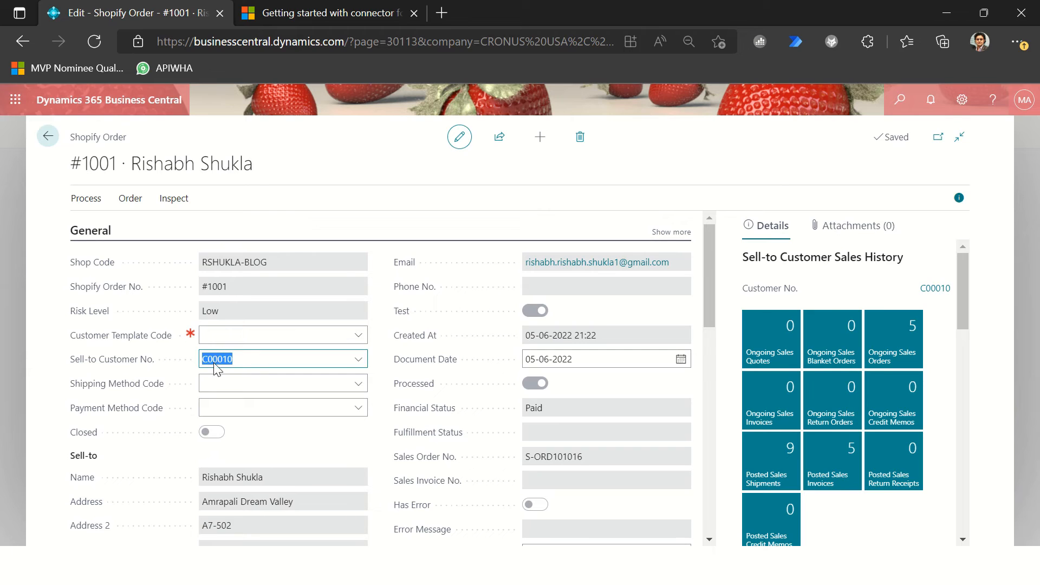
click(244, 361)
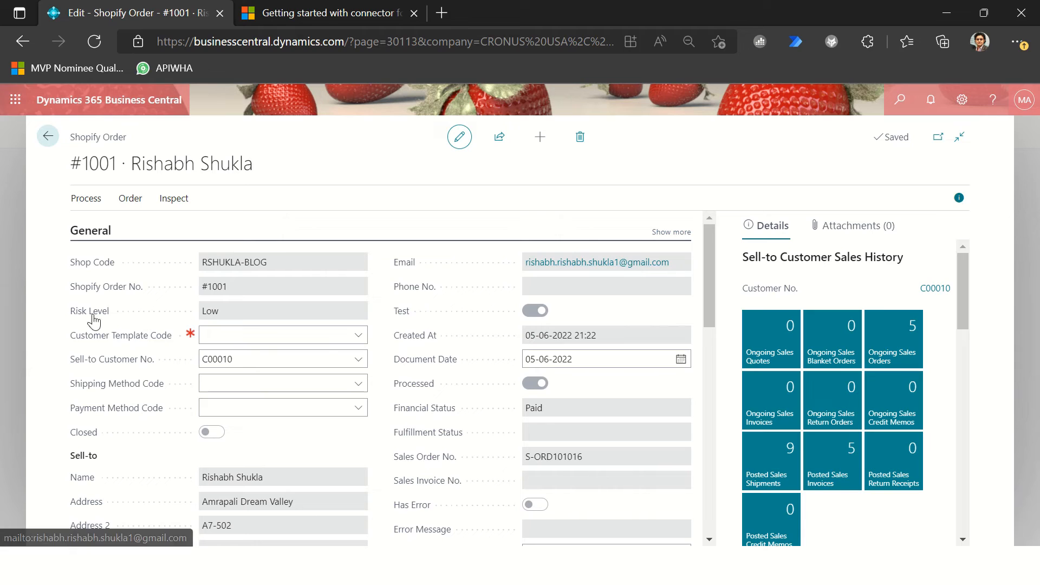
click(205, 332)
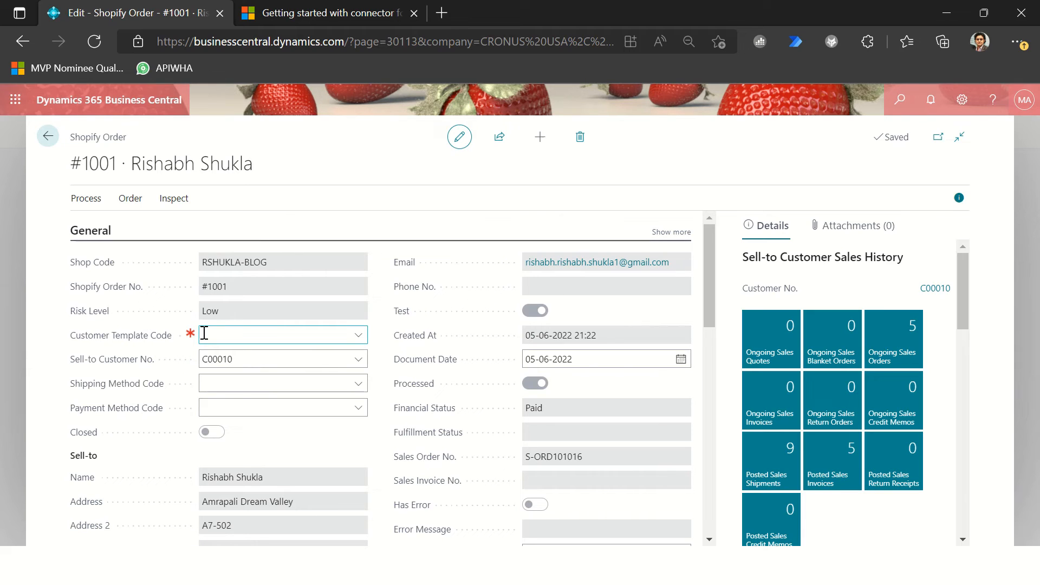
click(227, 359)
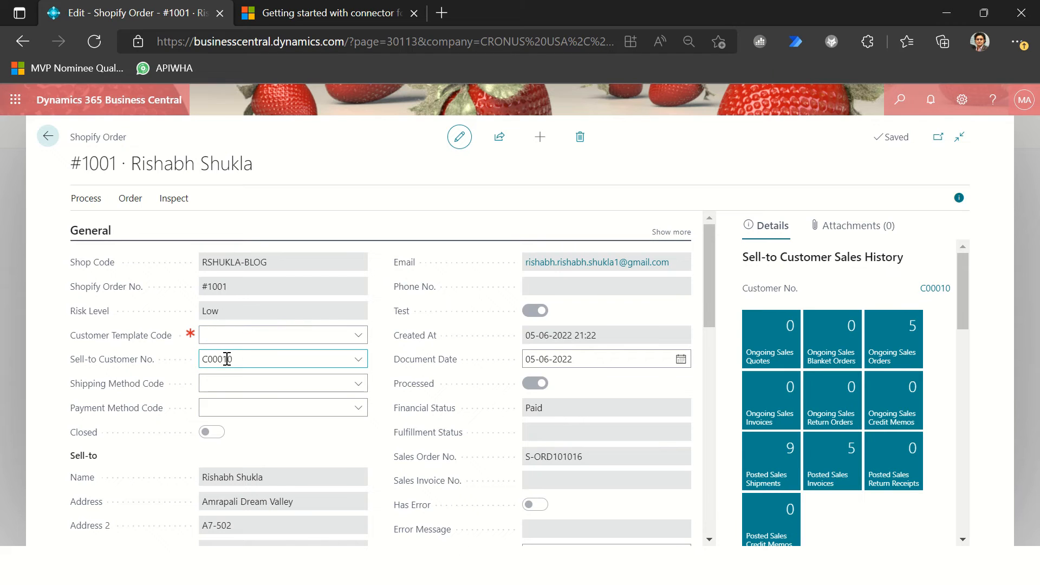
scroll(383, 423, down, 10)
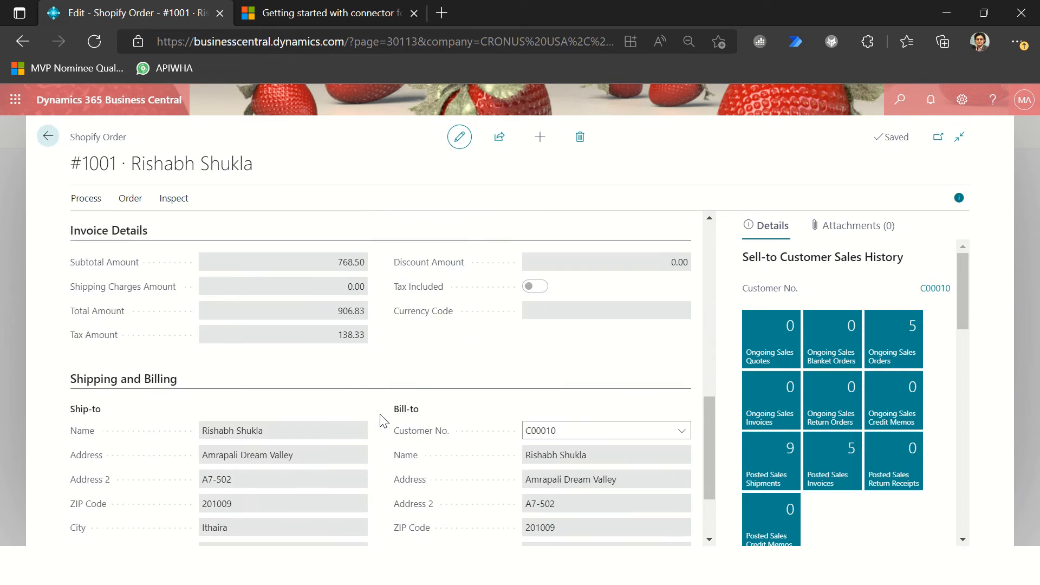
scroll(388, 415, up, 10)
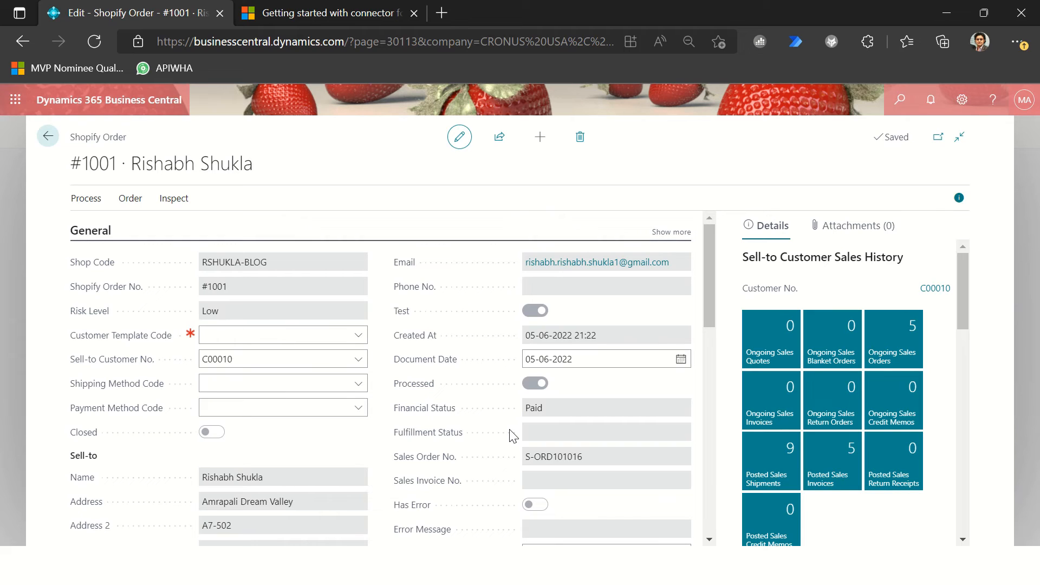
click(130, 199)
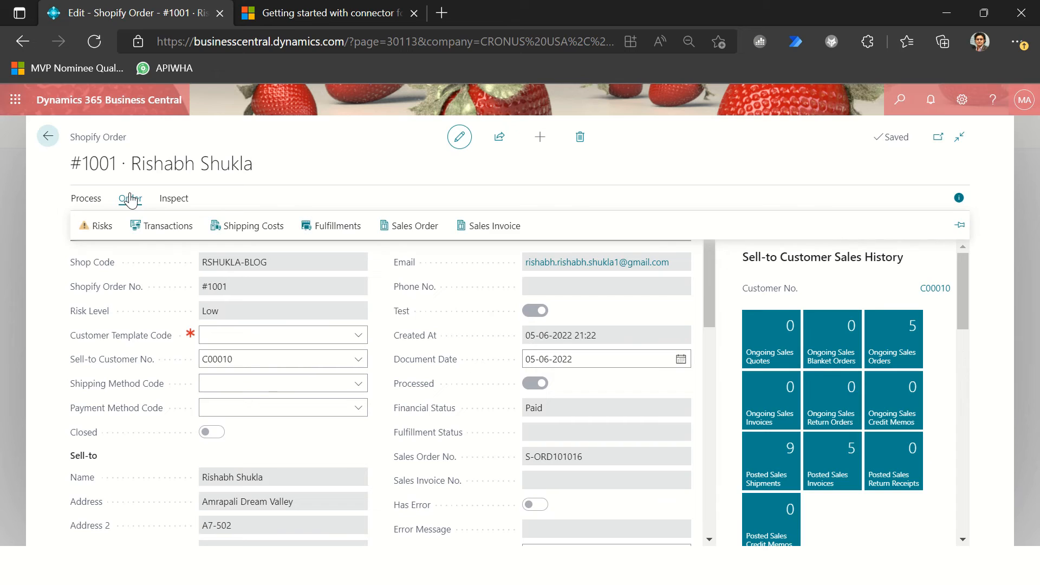
click(93, 201)
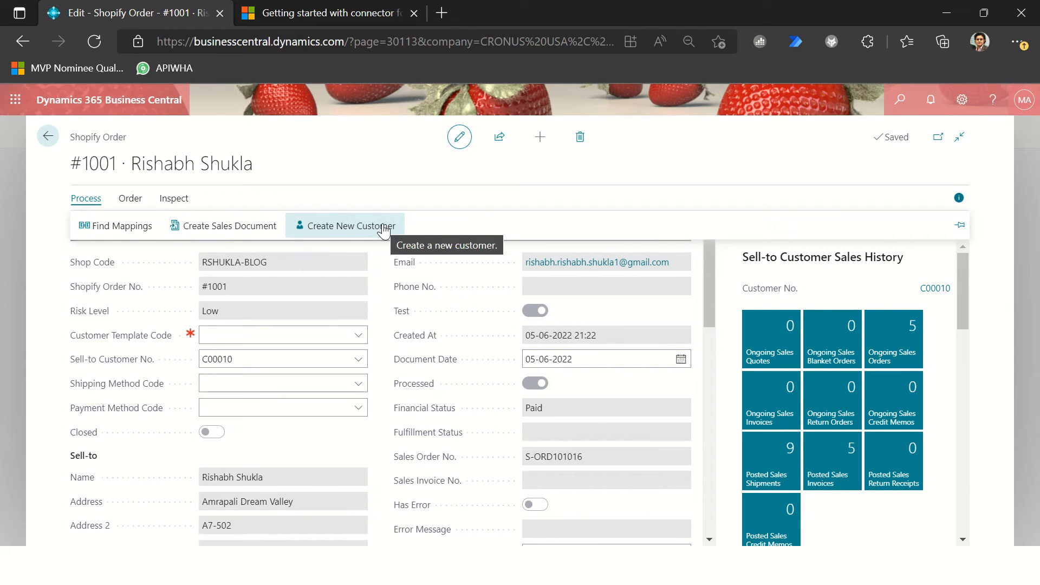
Step: Review the Shopify order's risk levels and messages, and return to the order
click(125, 202)
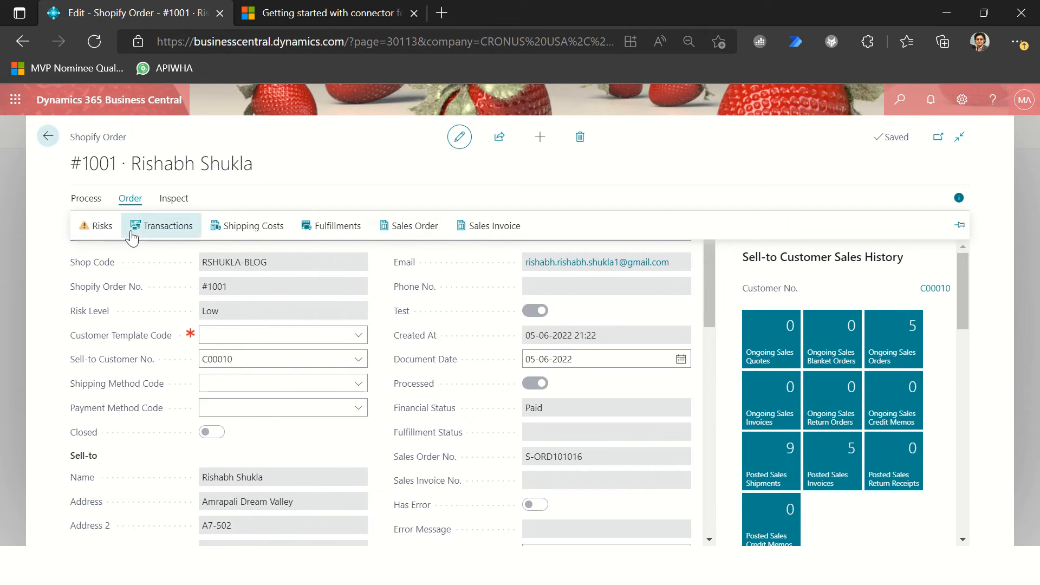
click(93, 228)
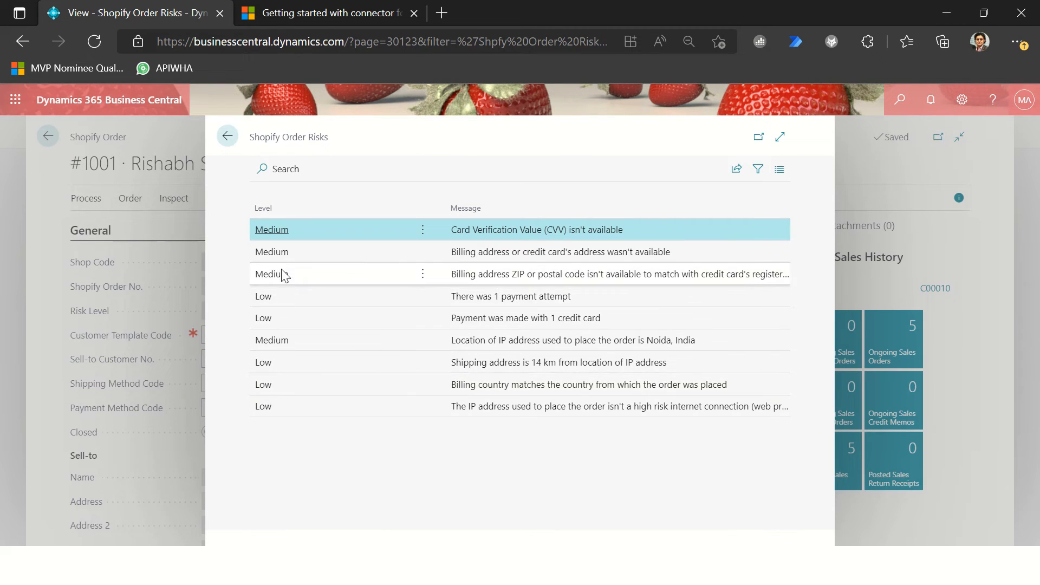
drag(485, 236, 577, 319)
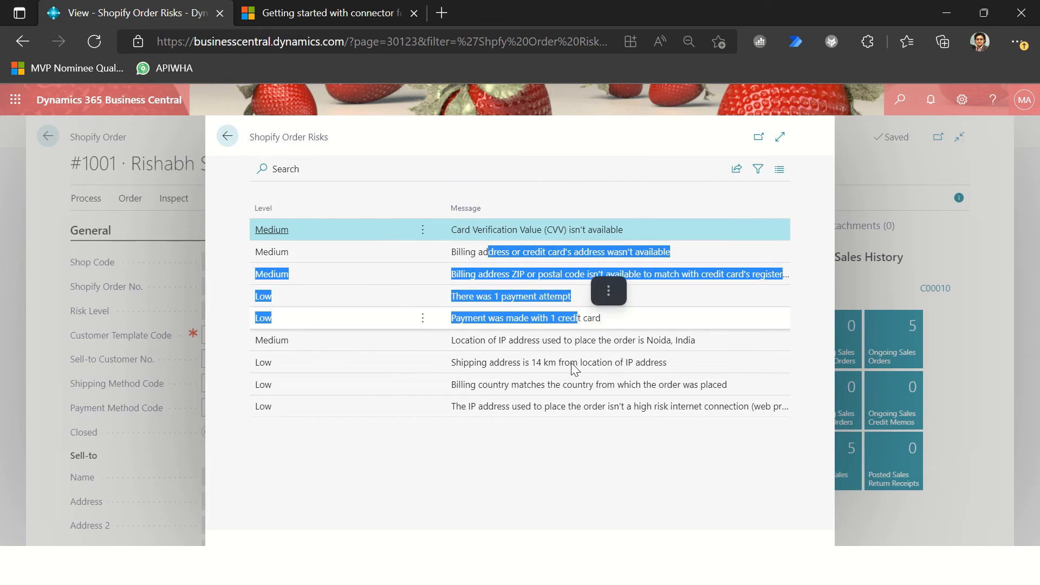
drag(556, 375, 545, 369)
drag(523, 324, 614, 324)
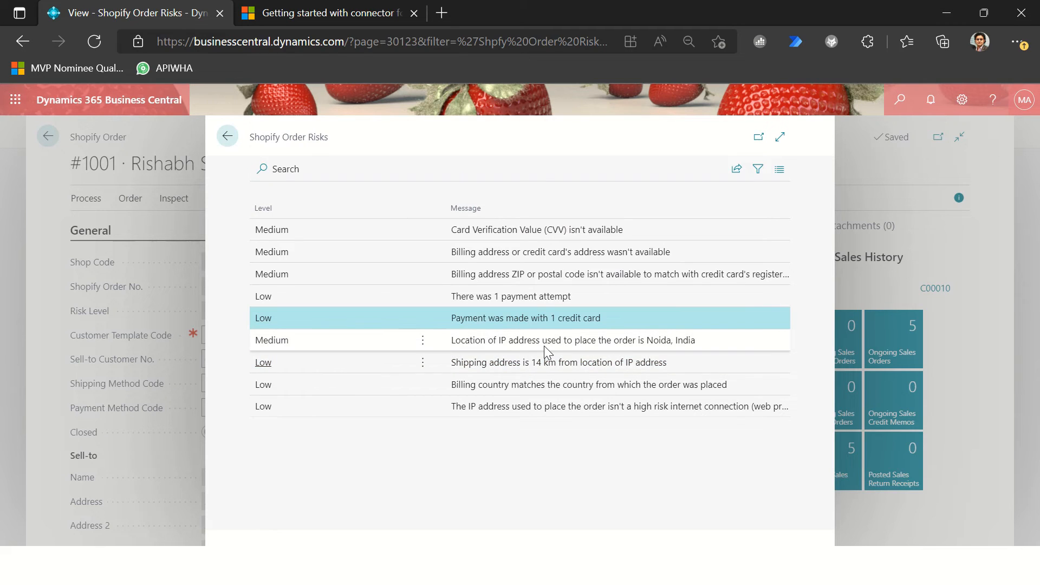
drag(548, 339, 615, 341)
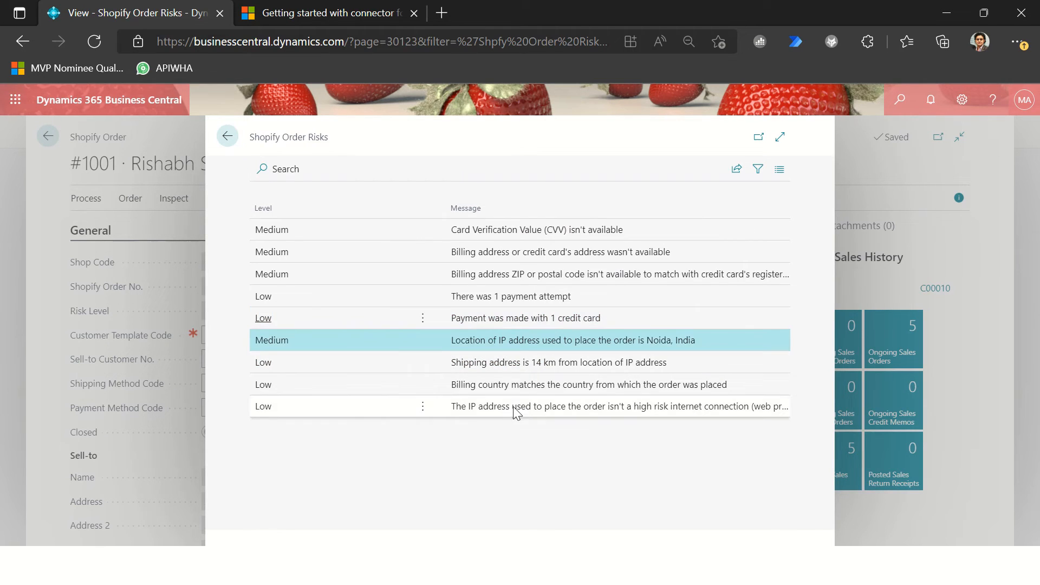
click(515, 410)
click(529, 275)
click(336, 319)
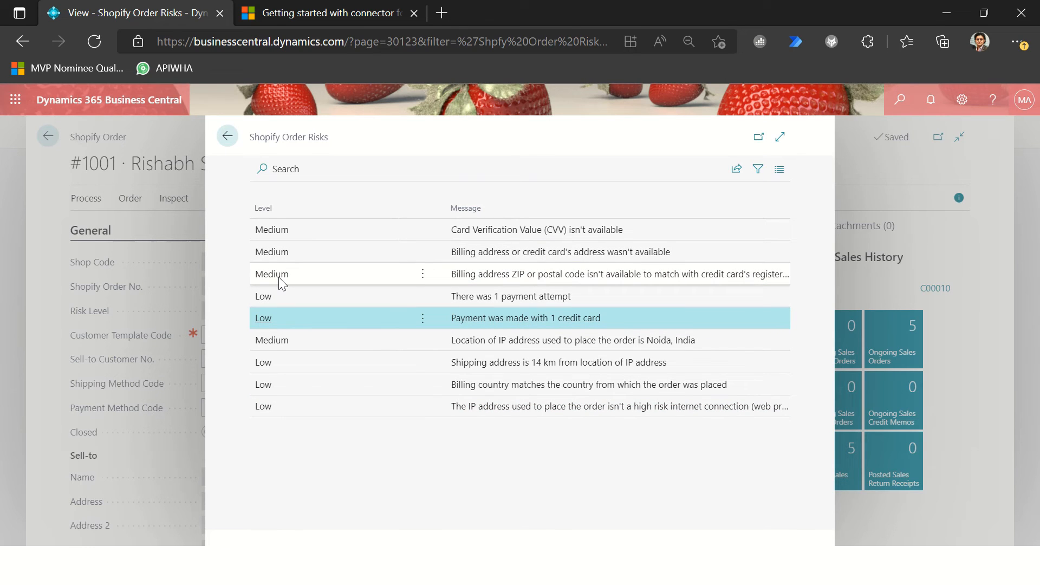
key(Escape)
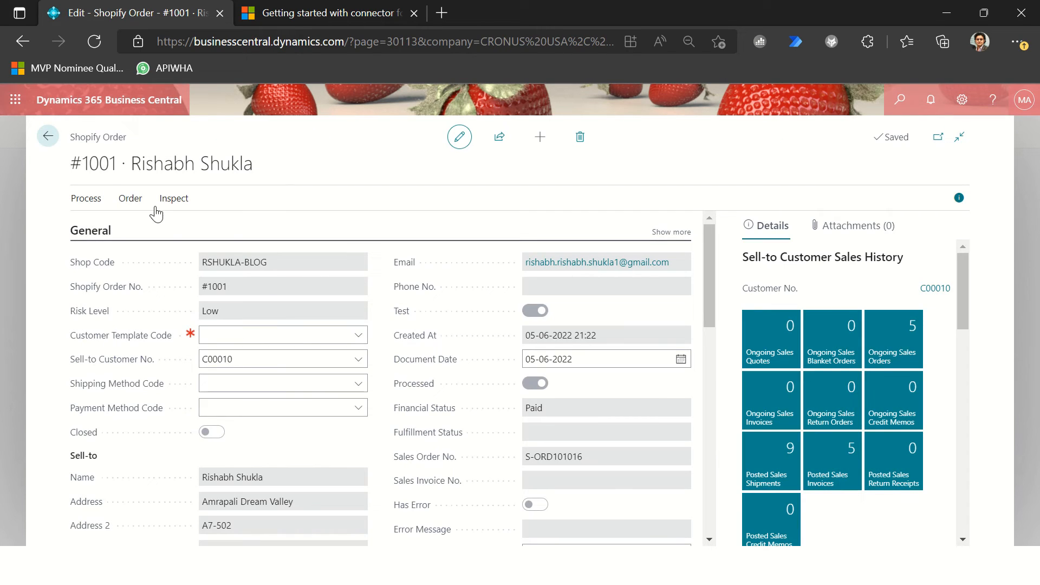
Step: Review the order's Shopify payment transaction with the FactBox pane hidden, checking its message and currency, and return to the order
click(126, 199)
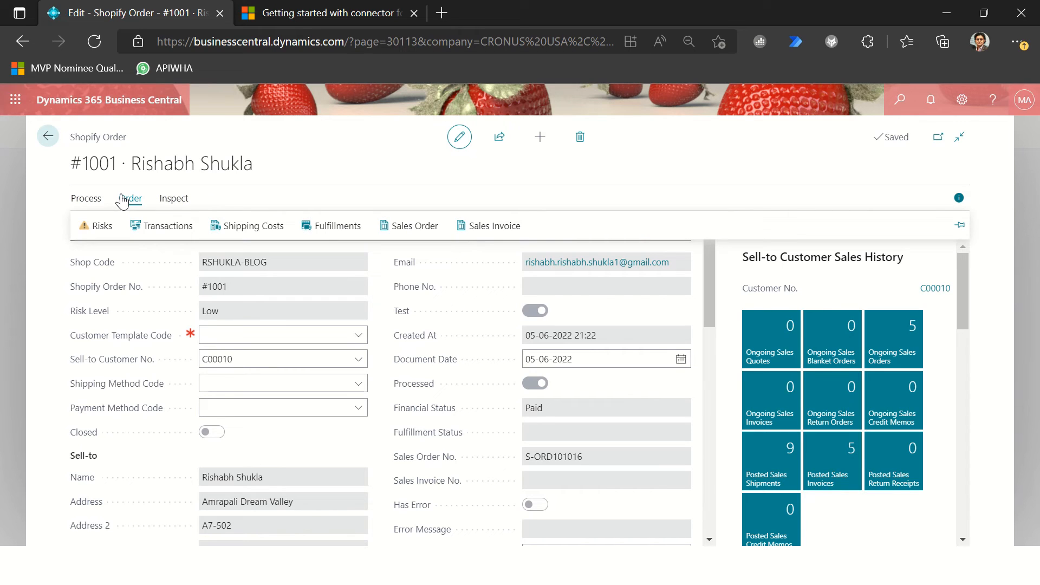
click(164, 225)
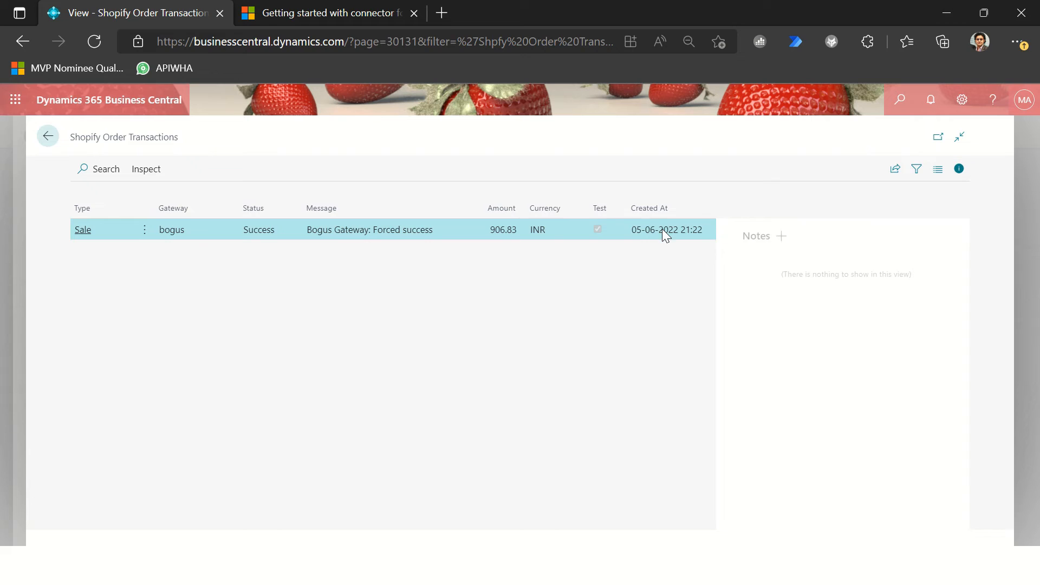
key(alt+F2)
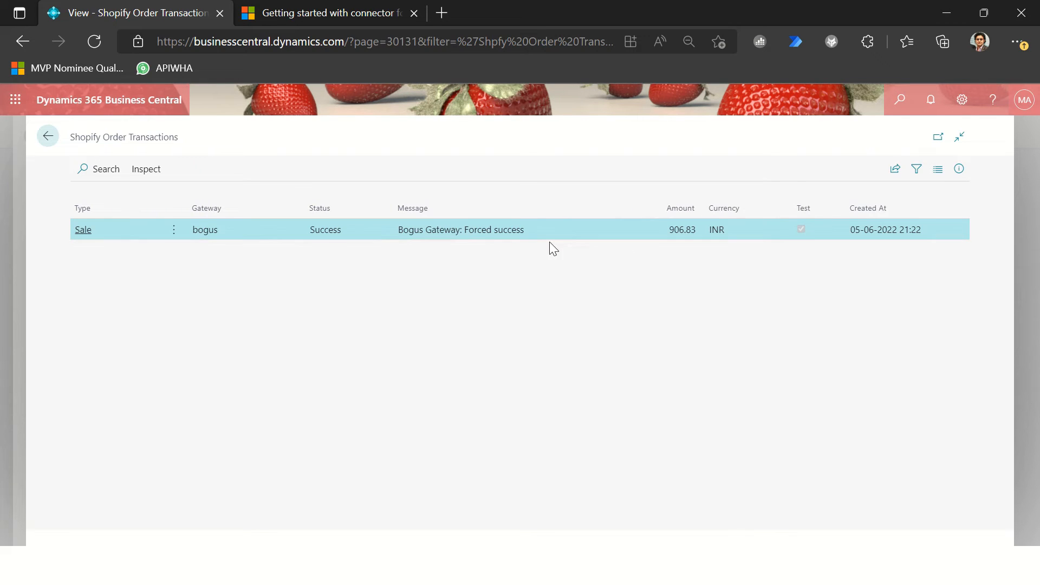
drag(425, 234, 544, 239)
click(567, 306)
double_click(718, 232)
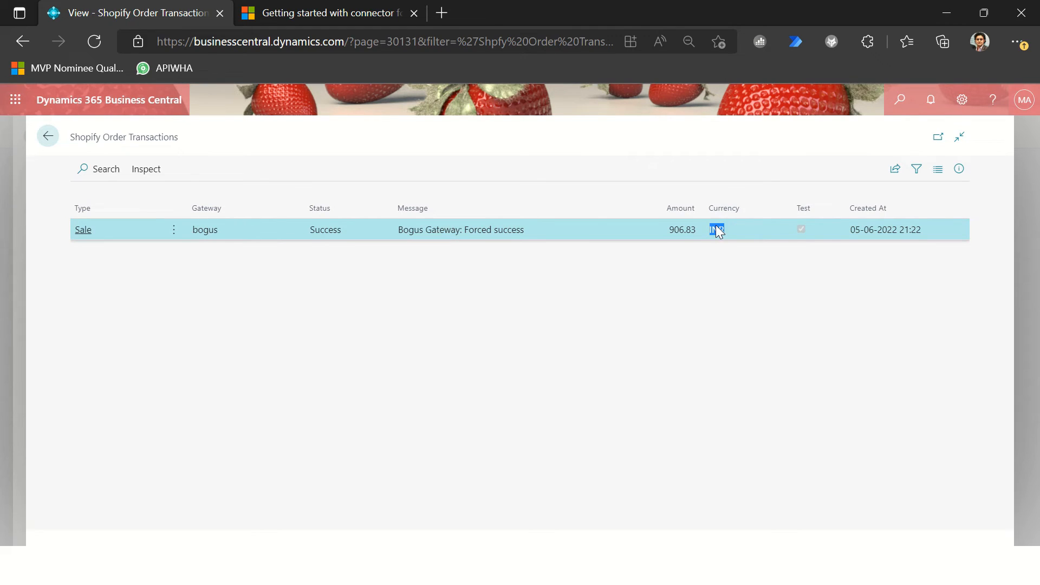
click(548, 249)
click(48, 137)
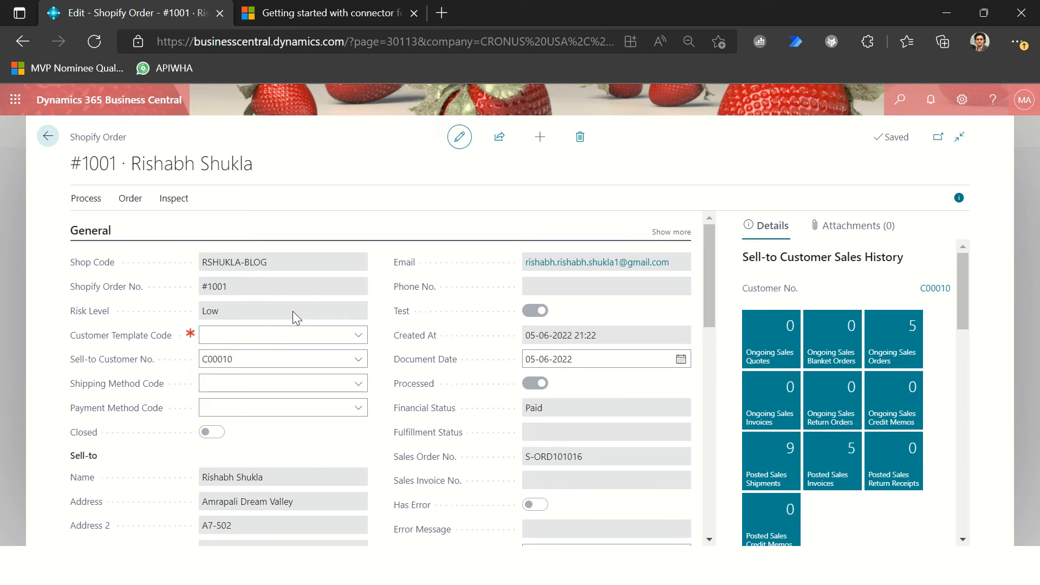
Step: Check the order's Shopify shipping charges and its fulfillments, returning to the order after each
click(147, 201)
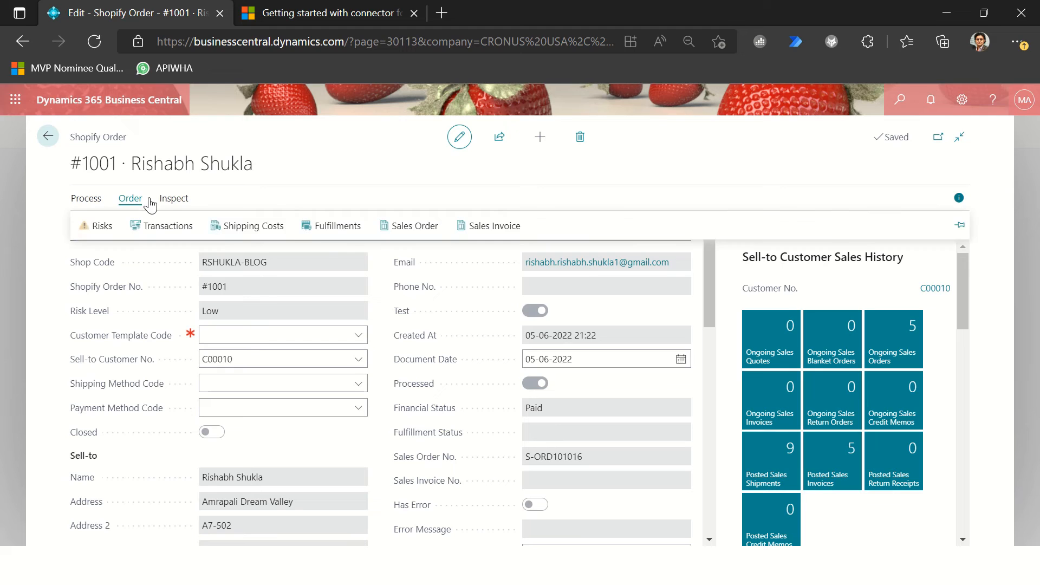
click(226, 226)
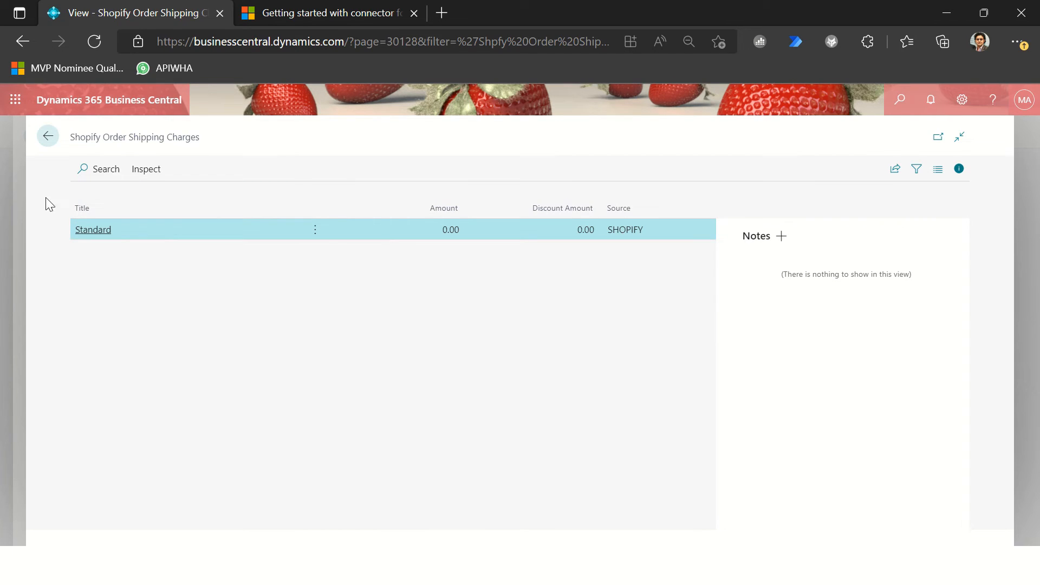
click(48, 138)
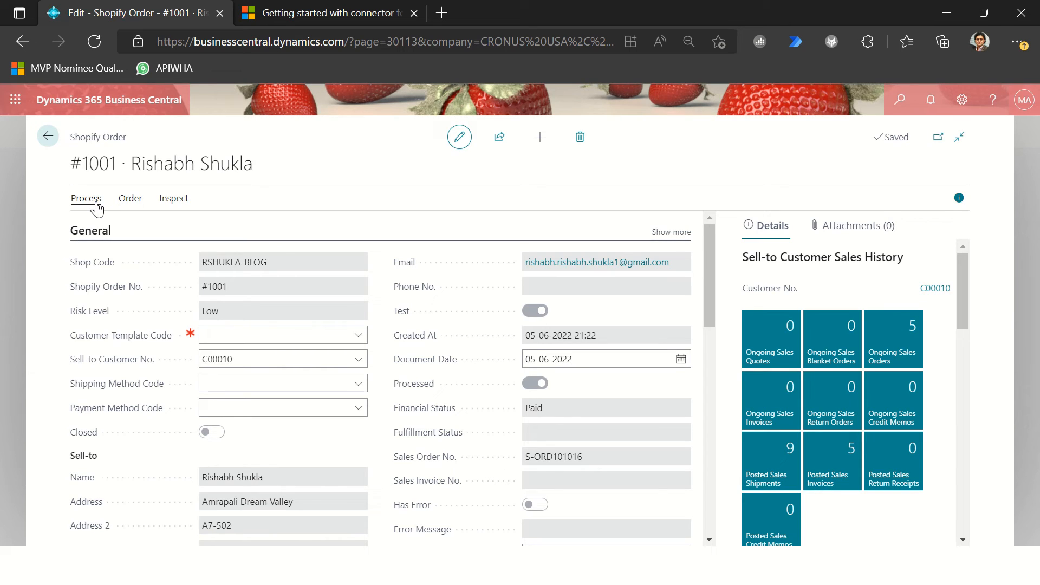
click(138, 201)
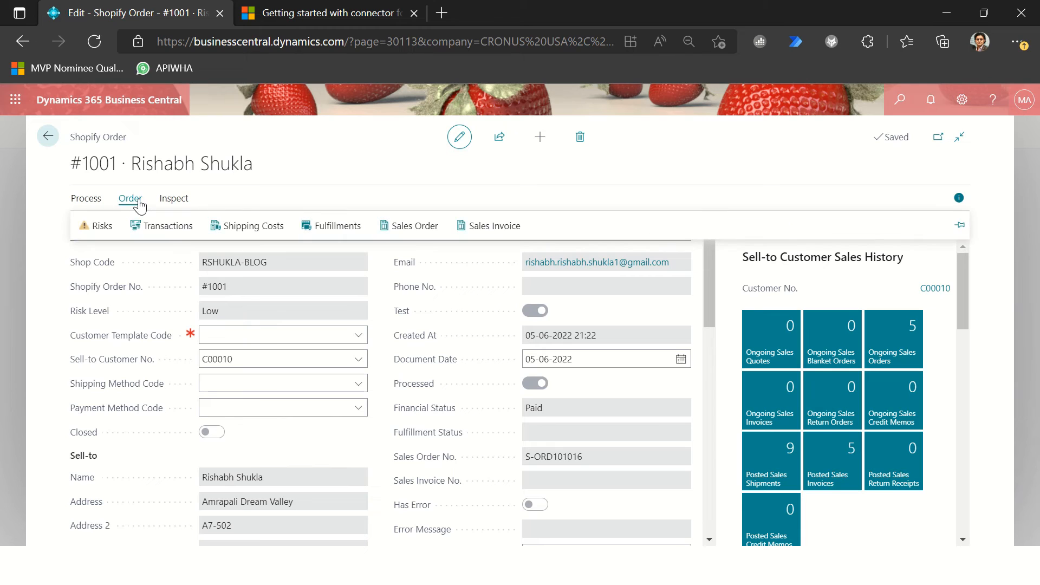
click(342, 233)
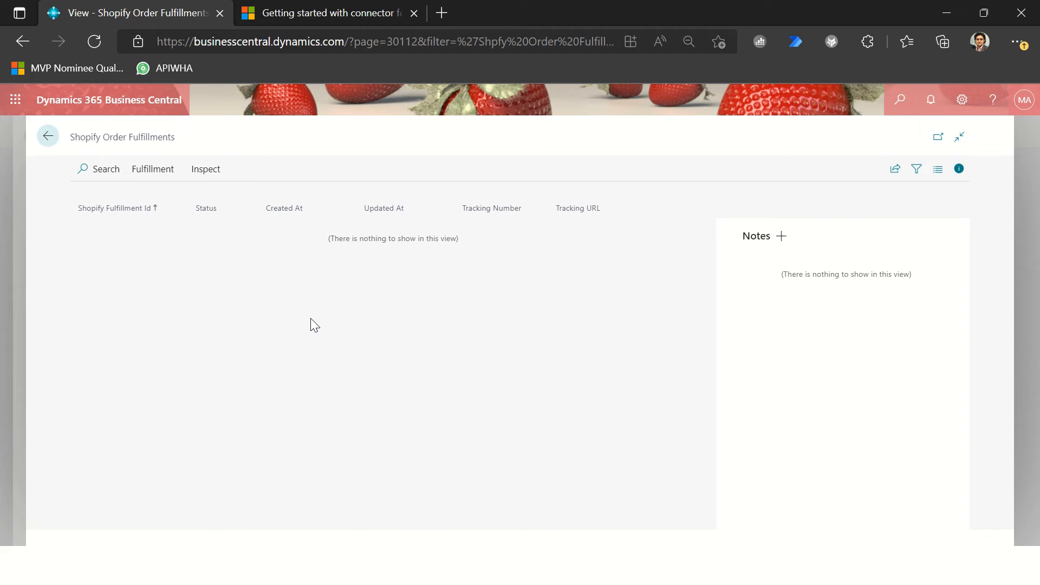
key(Escape)
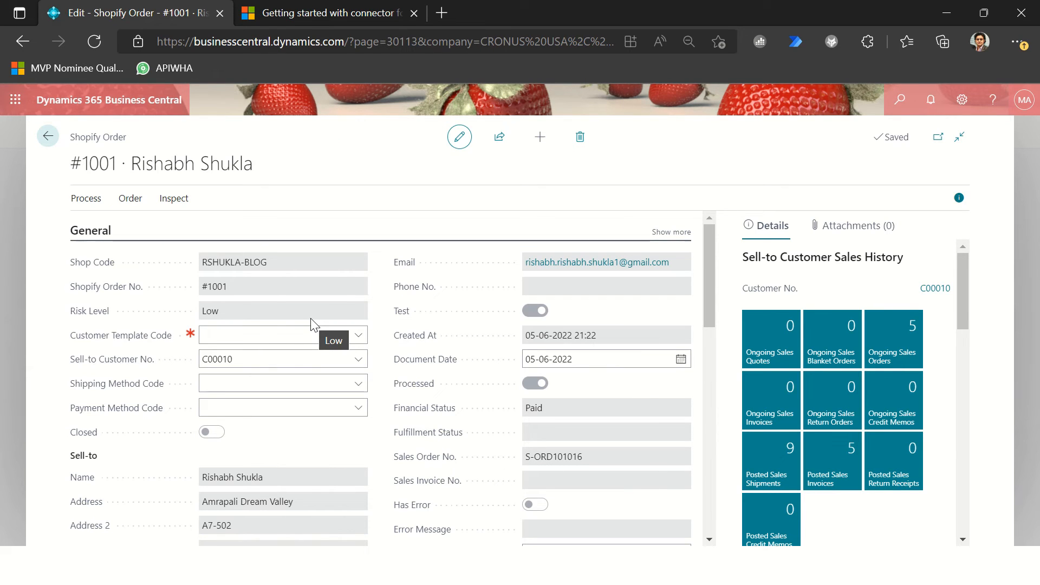
Step: Review the order's processing actions, check its fulfillment status and payment summary in Shopify admin, and return to Business Central
click(85, 198)
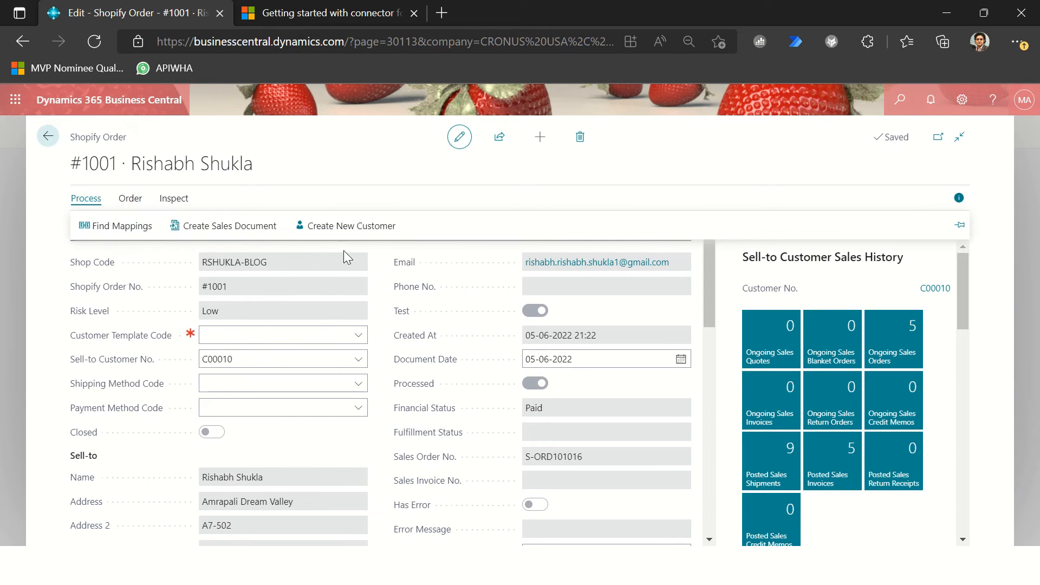
click(326, 164)
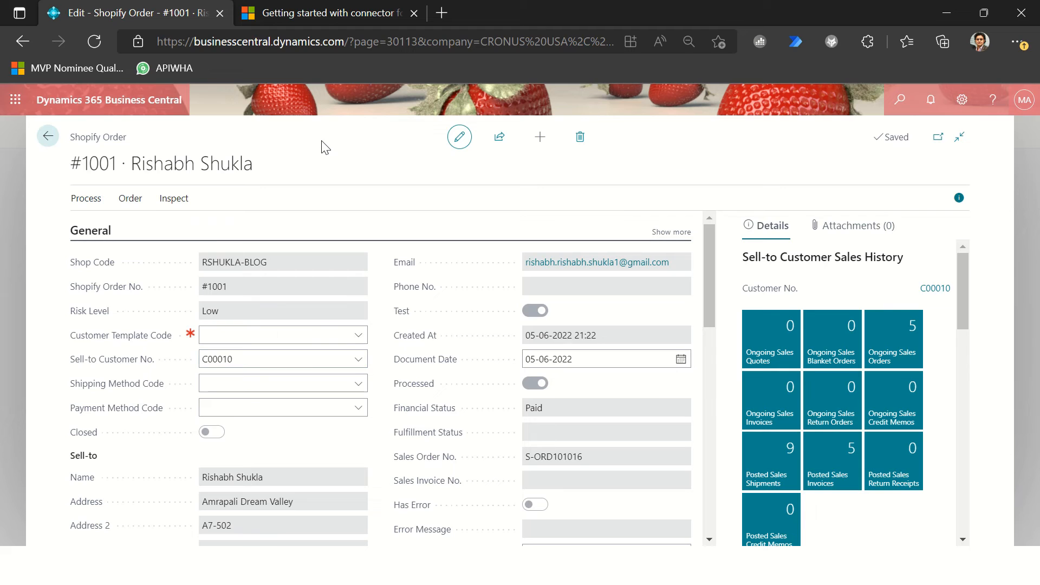
key(alt+Tab)
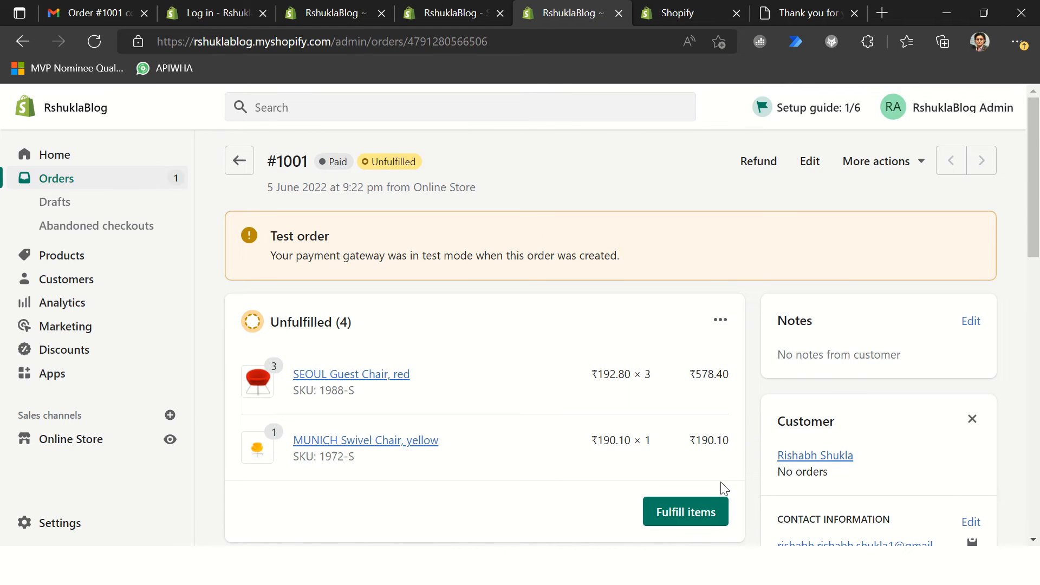
scroll(686, 486, down, 3)
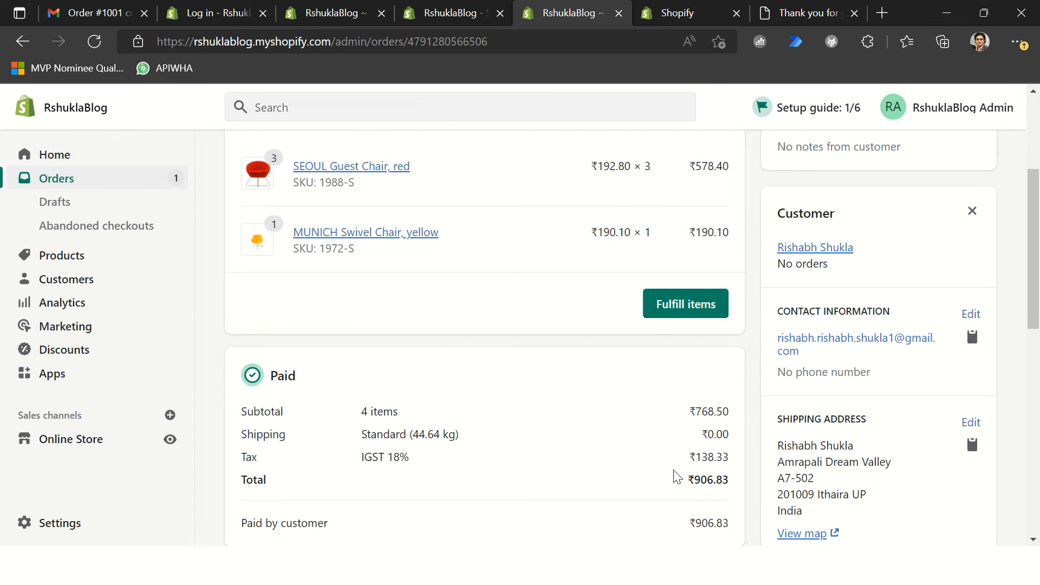
key(alt+Tab)
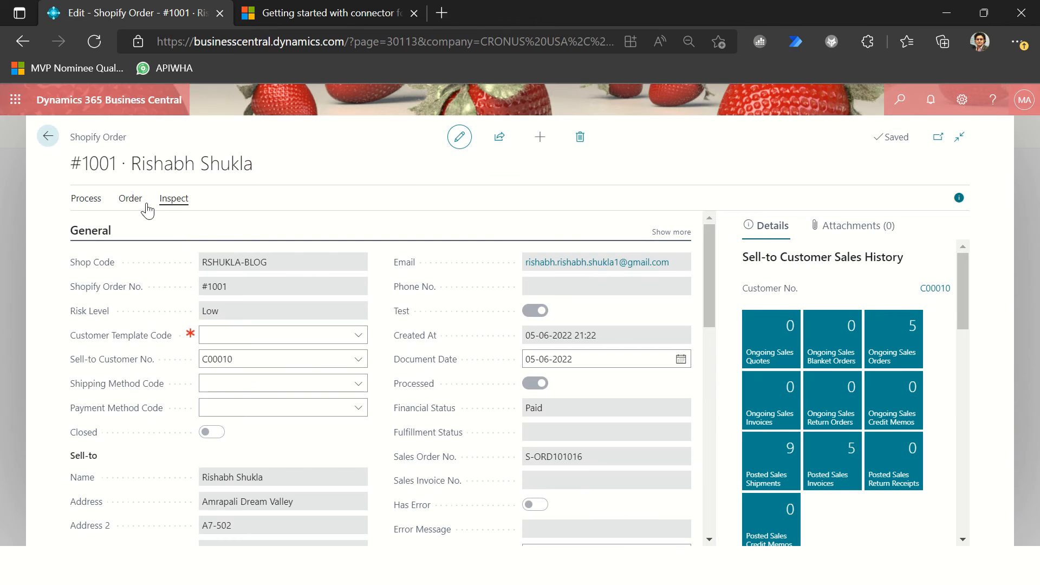
Step: Open the sales order linked to the Shopify order and review its item lines, shipping charge line, totals and header dates
click(130, 197)
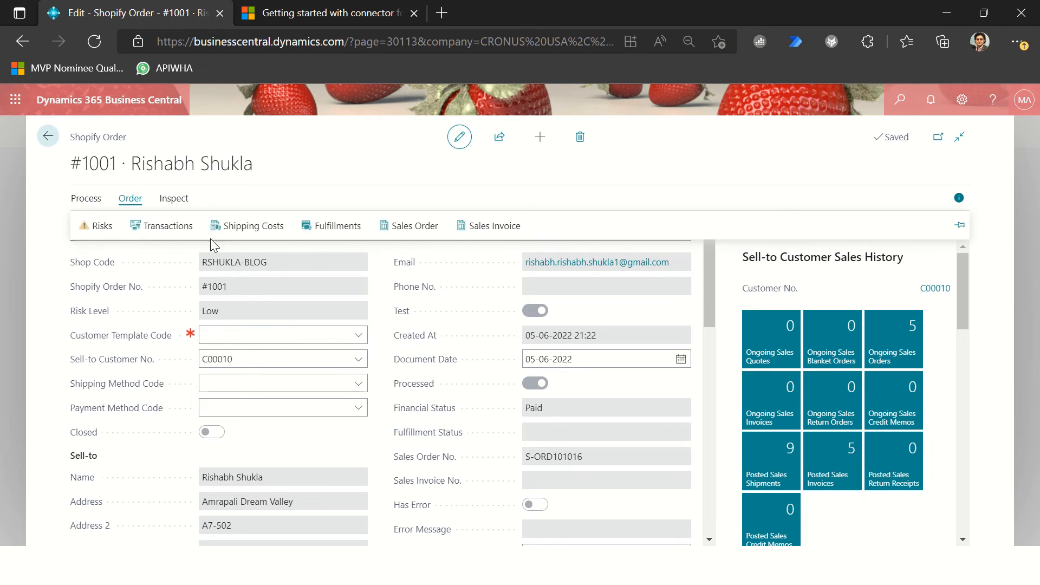
click(408, 237)
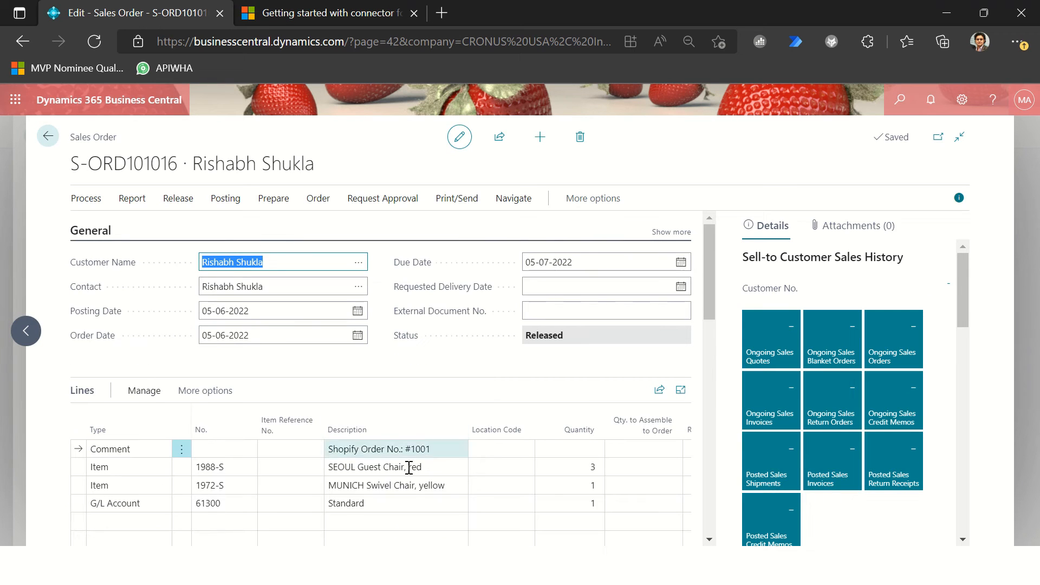
click(398, 485)
click(387, 504)
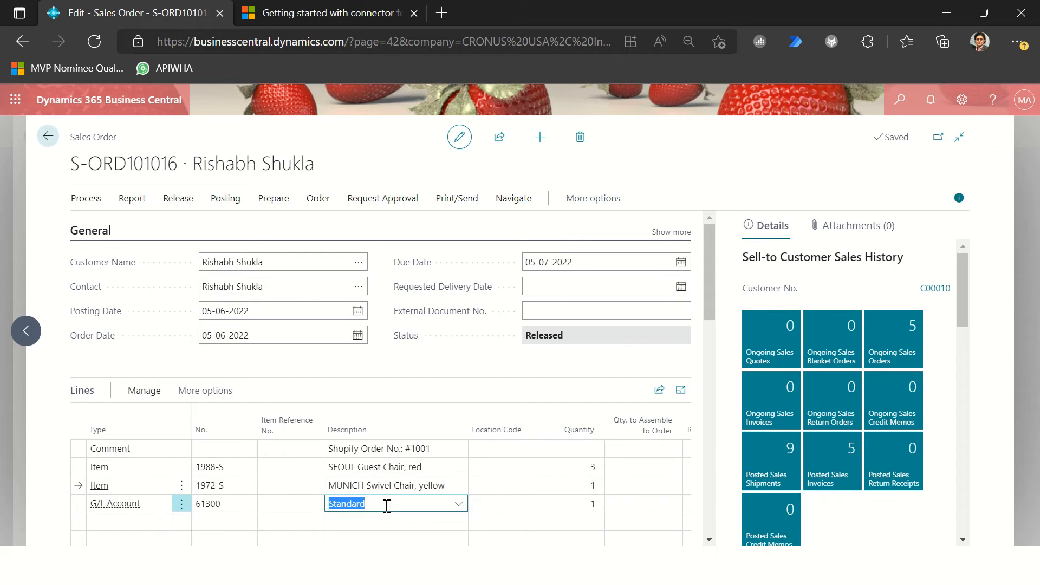
scroll(393, 497, down, 2)
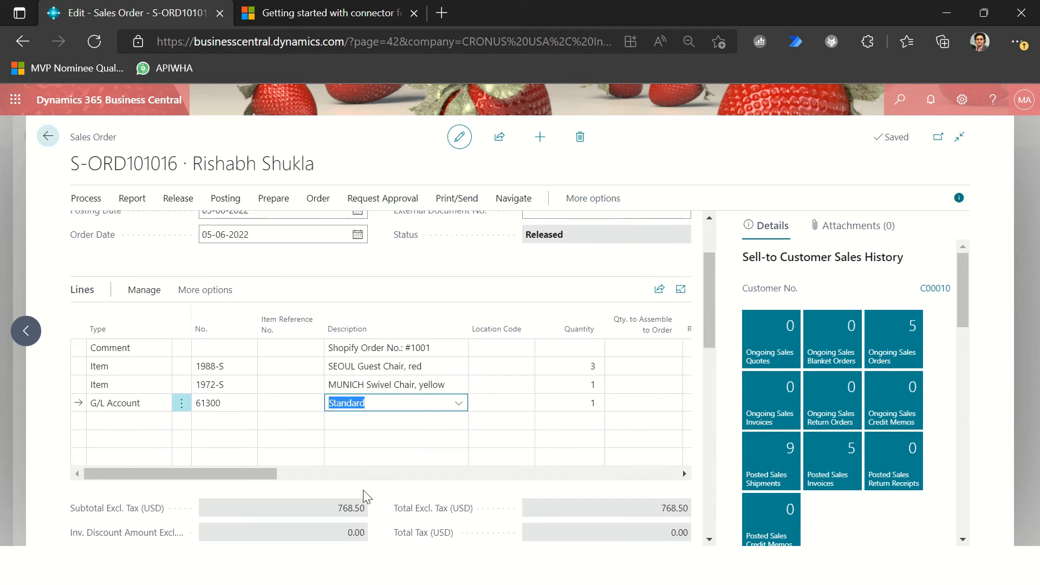
click(265, 473)
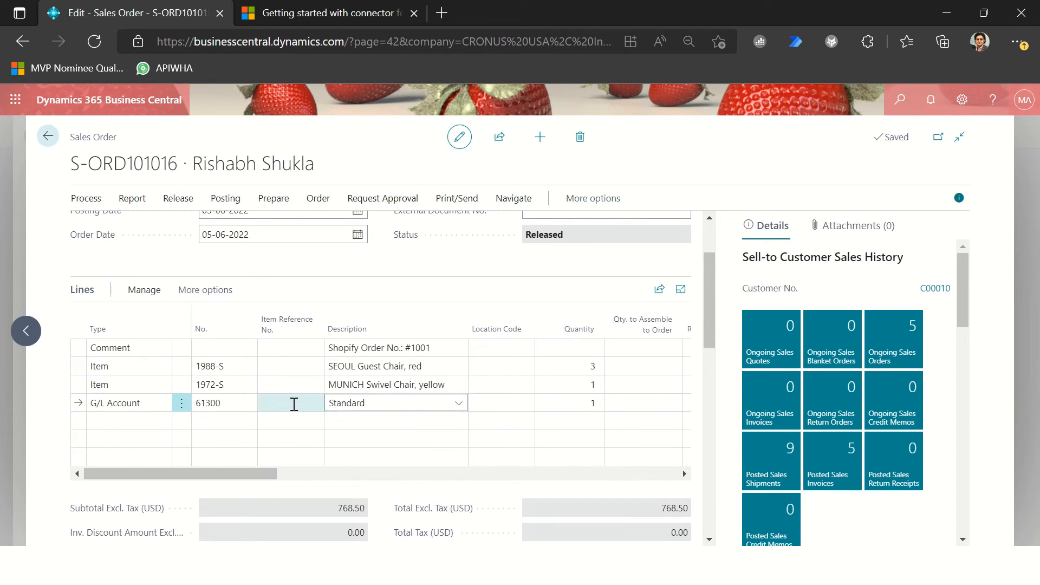
drag(241, 475, 494, 508)
drag(497, 475, 140, 453)
click(367, 387)
click(253, 237)
scroll(303, 253, up, 2)
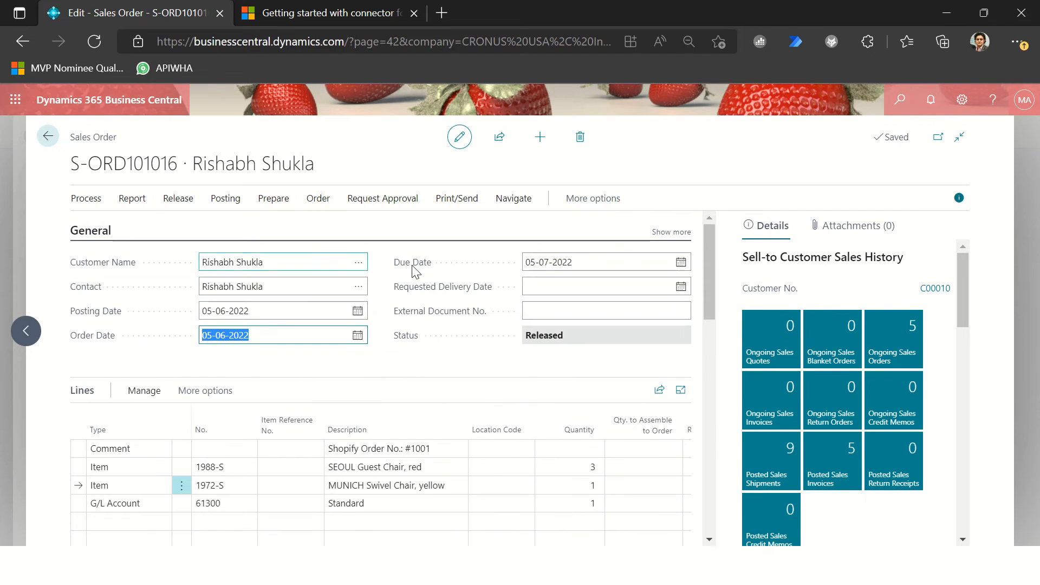
Step: Post the sales order with the Ship option only, and return to the Shopify order
key(F9)
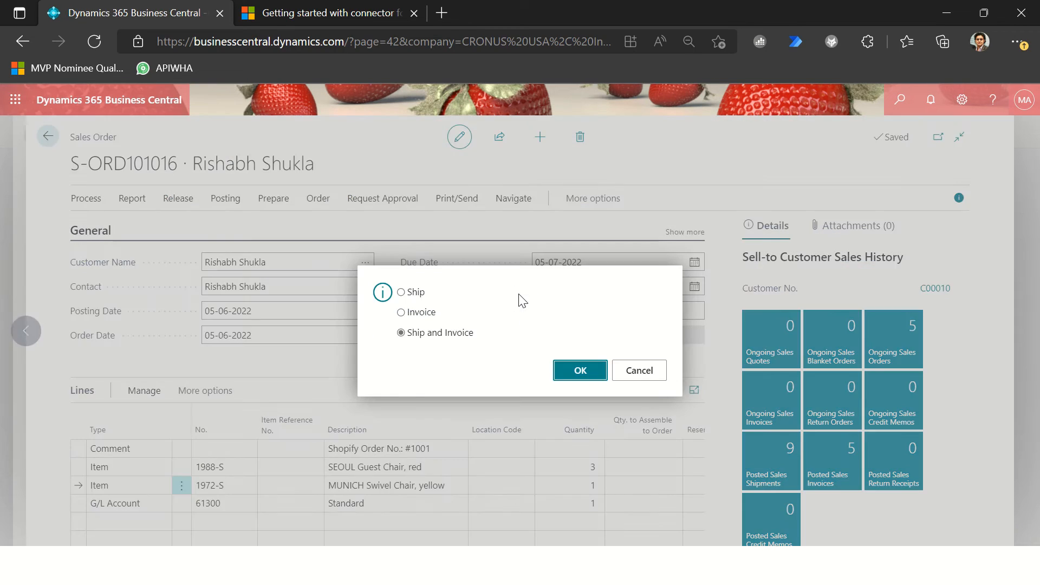
click(412, 294)
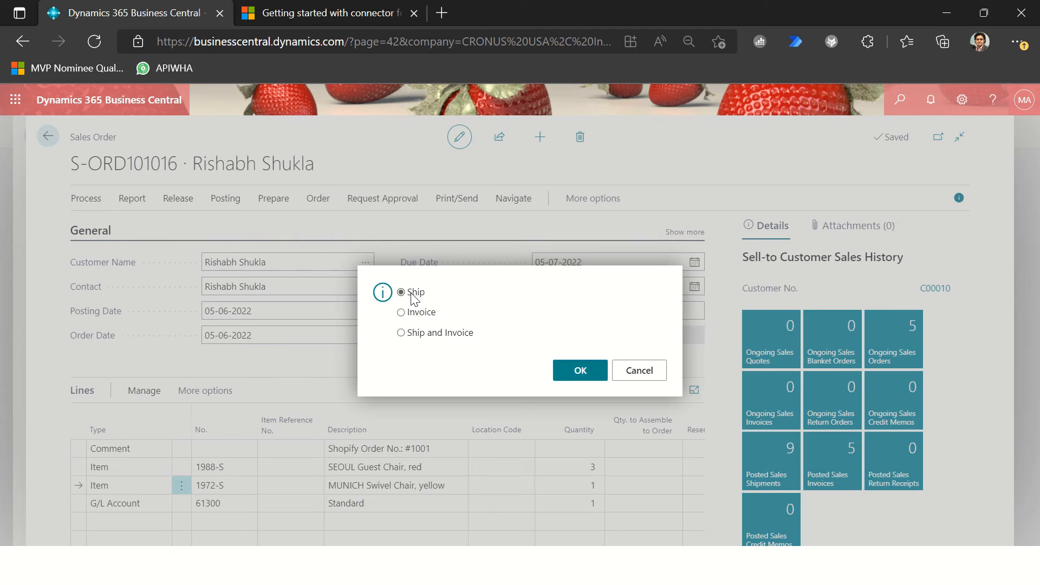
click(579, 370)
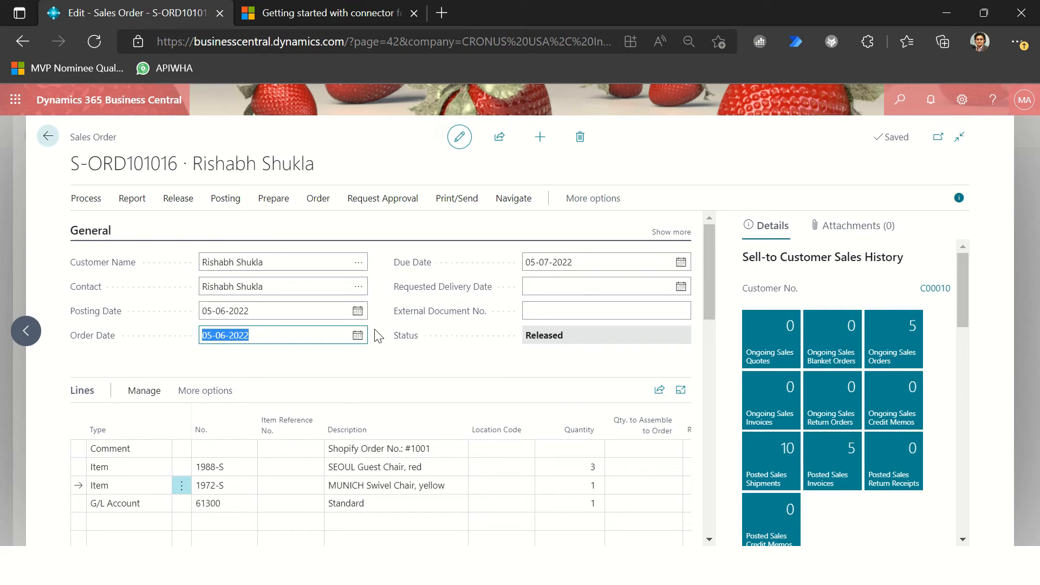
key(Escape)
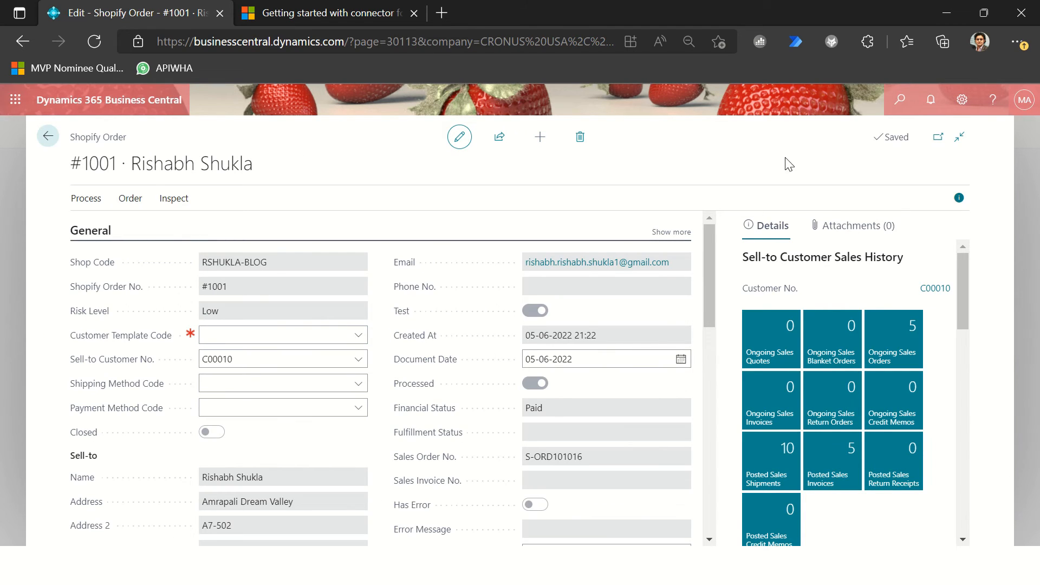
Step: Run the Sync Shipments To Shopify task filtered to the first shipment number listed for the order's customer
click(901, 103)
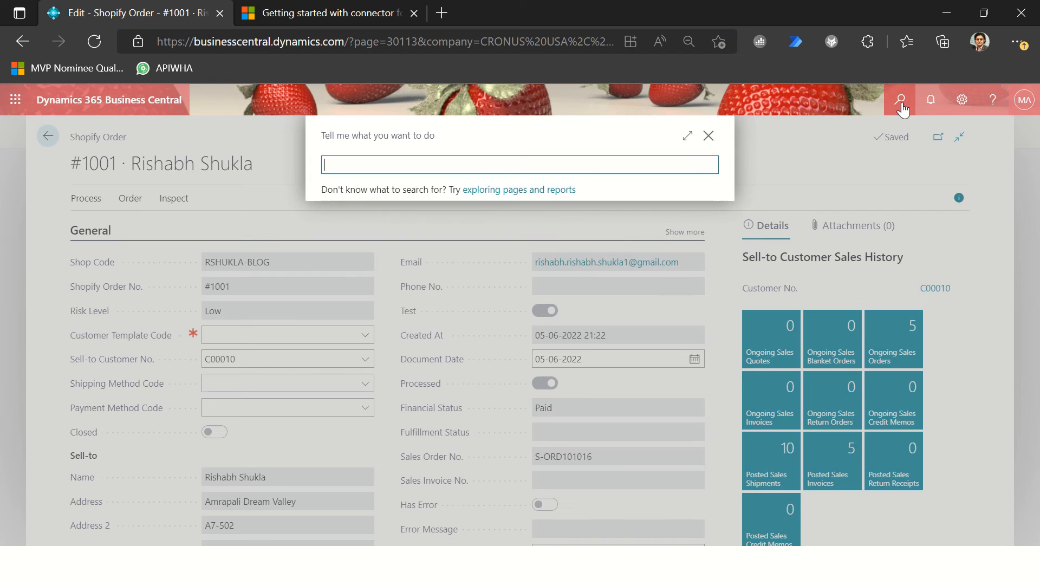
text(sync ship)
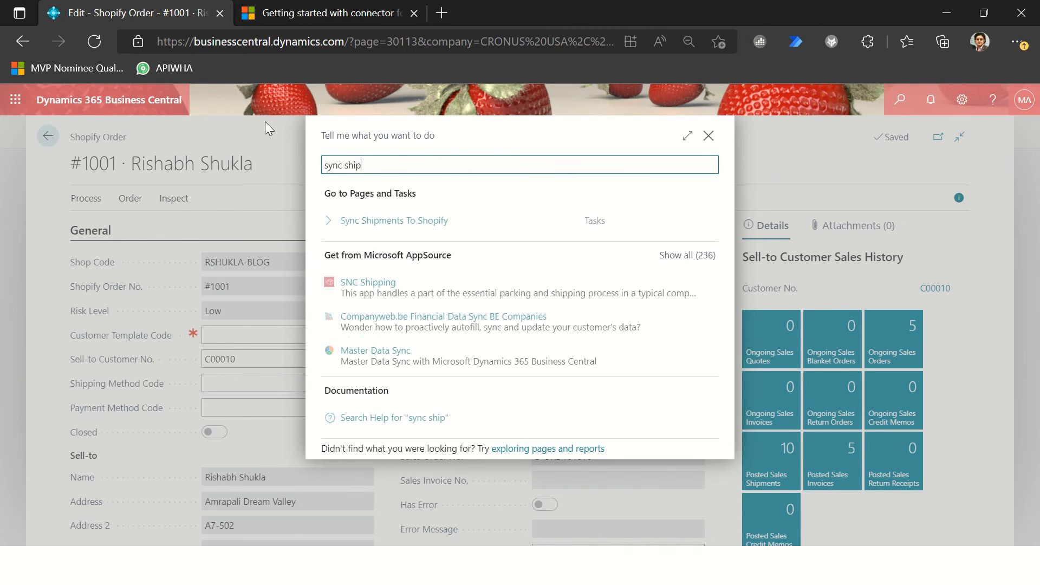
click(425, 235)
click(532, 281)
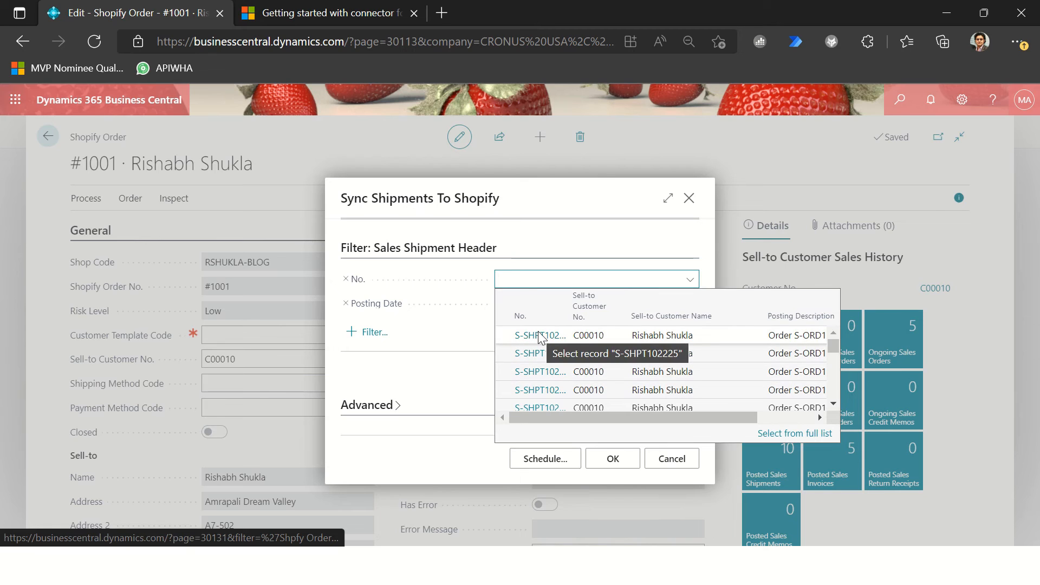
click(540, 336)
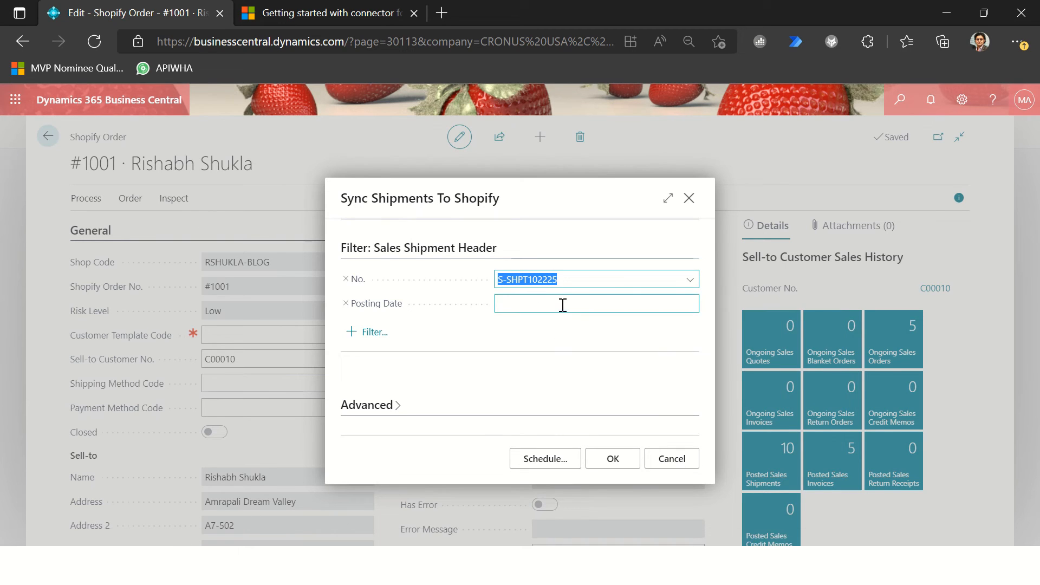
click(612, 458)
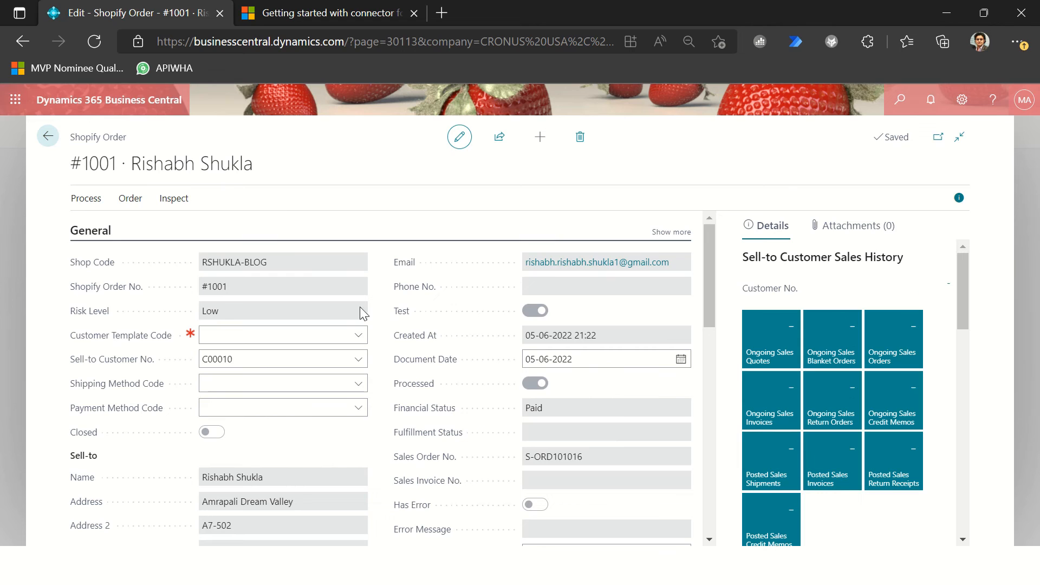
Step: Switch to Shopify admin, reload the order page, and review its fulfillment status, additional details and payment summary
key(alt+Tab)
scroll(516, 300, up, 4)
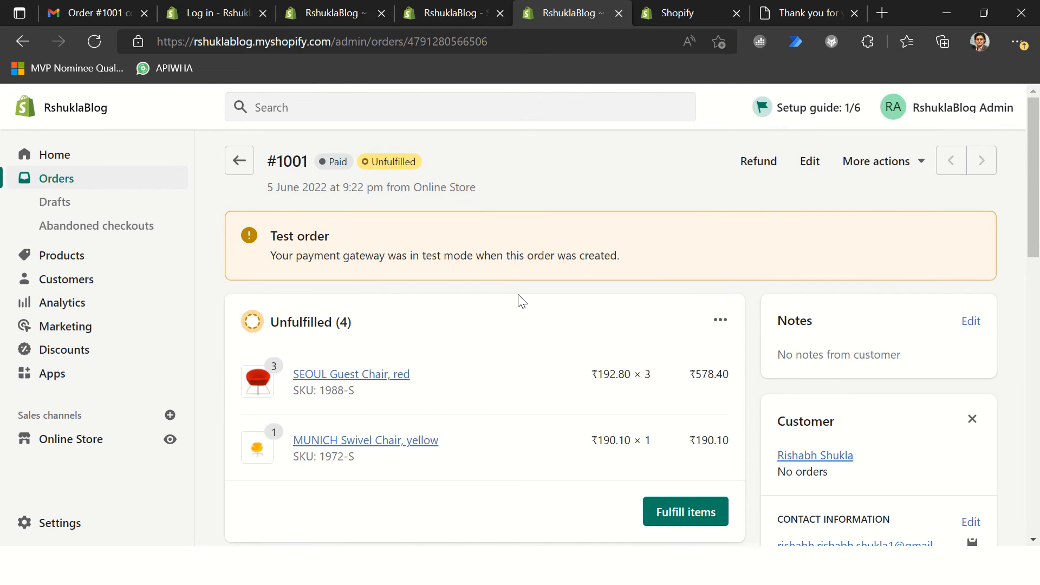
click(278, 48)
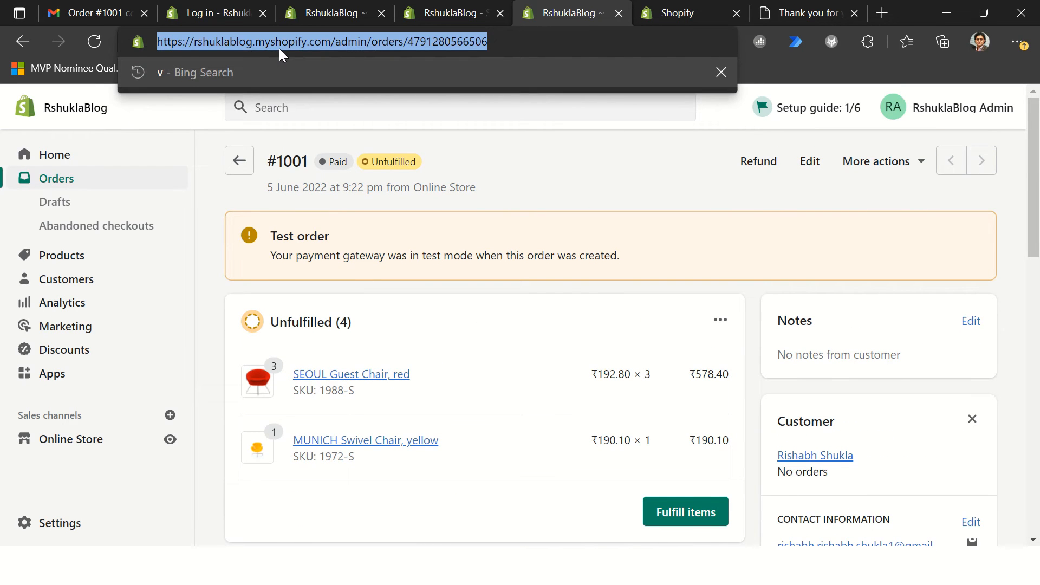
key(Return)
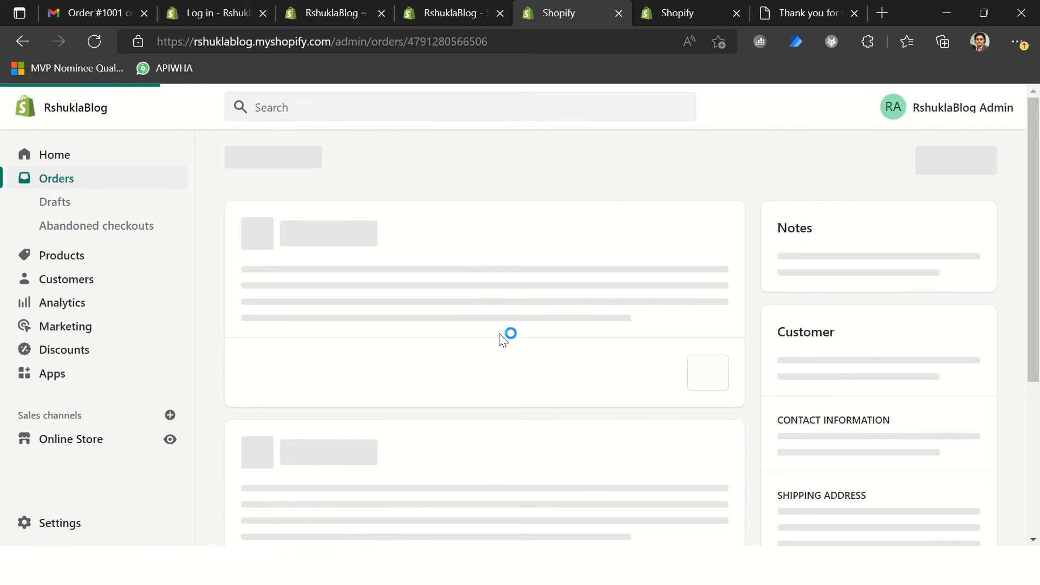
scroll(534, 450, down, 2)
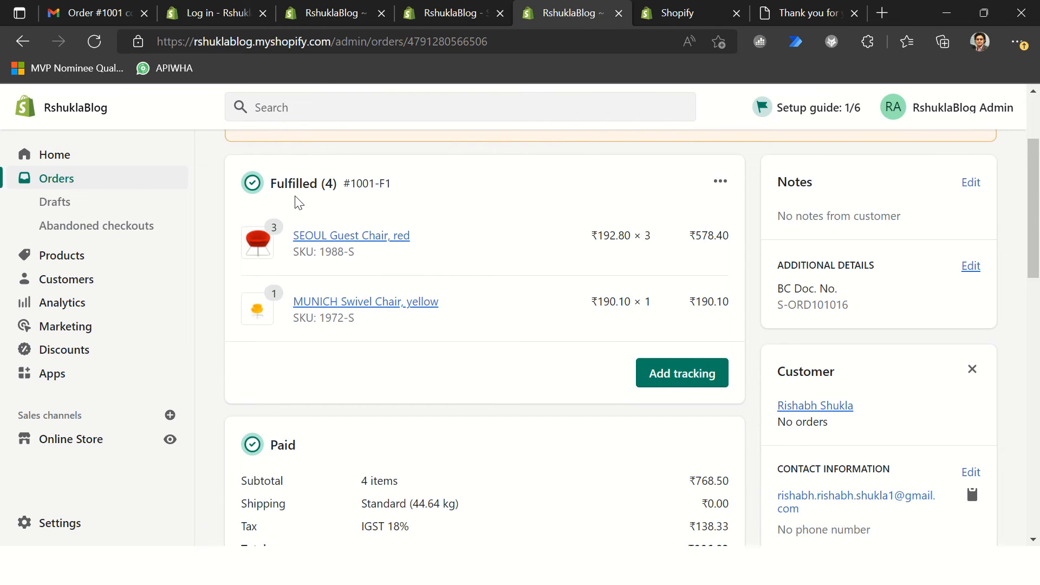
scroll(463, 395, down, 2)
scroll(463, 395, up, 4)
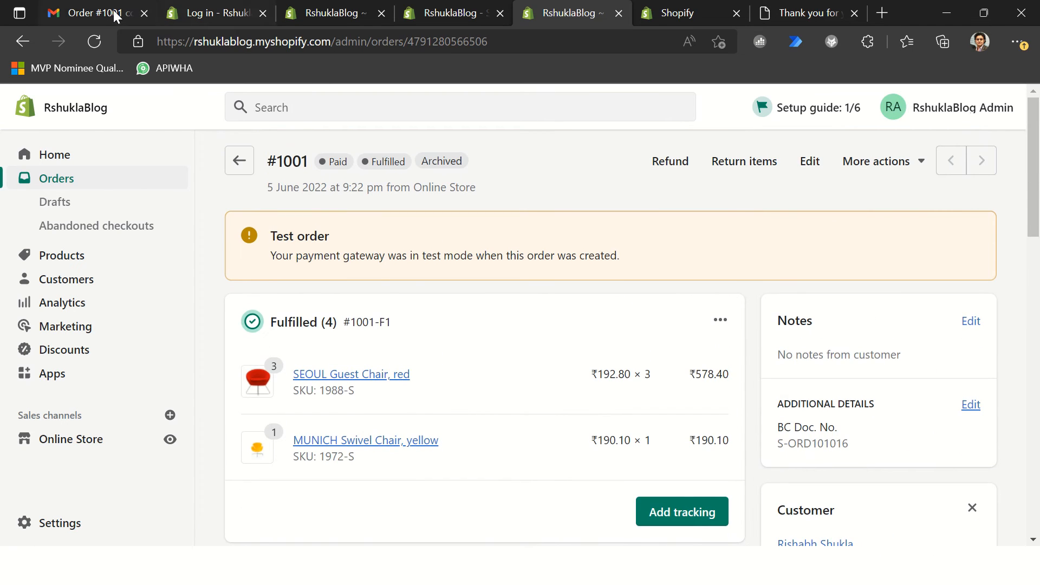
Step: Switch to Gmail, open the latest shipment notification for the order, and review its message and shipped items
click(98, 12)
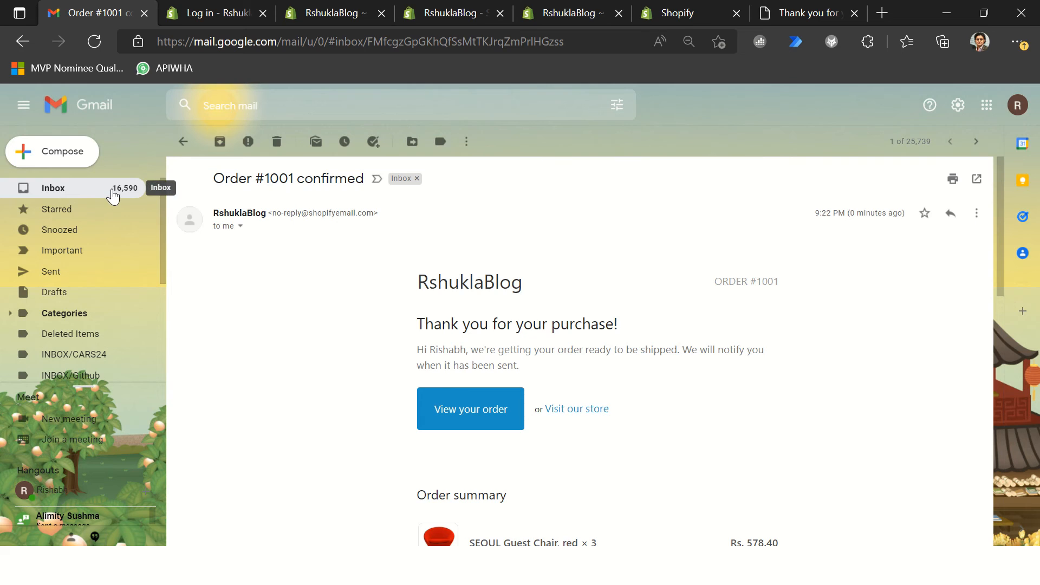
click(111, 194)
click(350, 223)
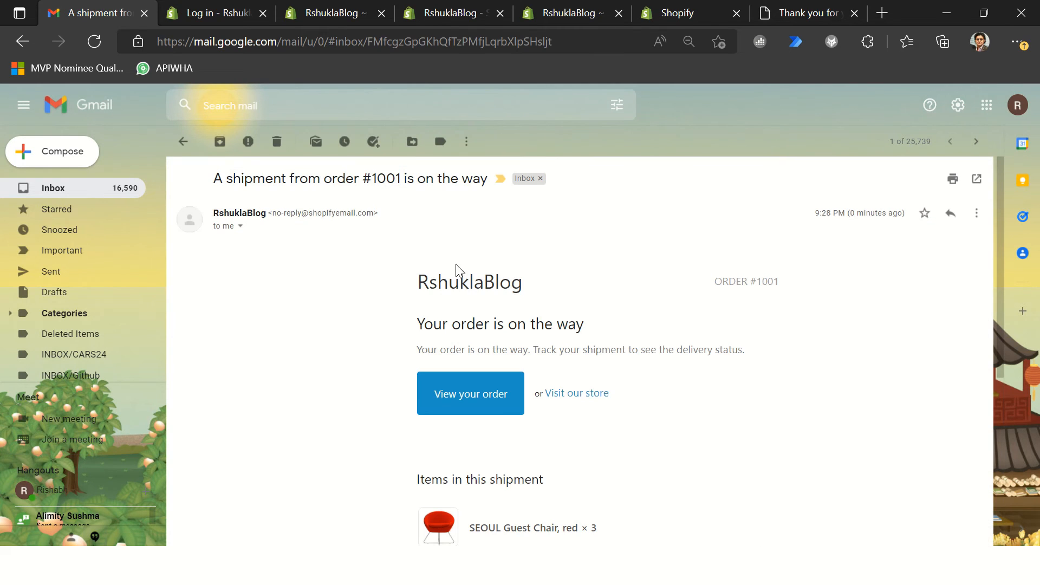
drag(436, 324, 681, 458)
scroll(705, 449, down, 5)
scroll(669, 430, up, 4)
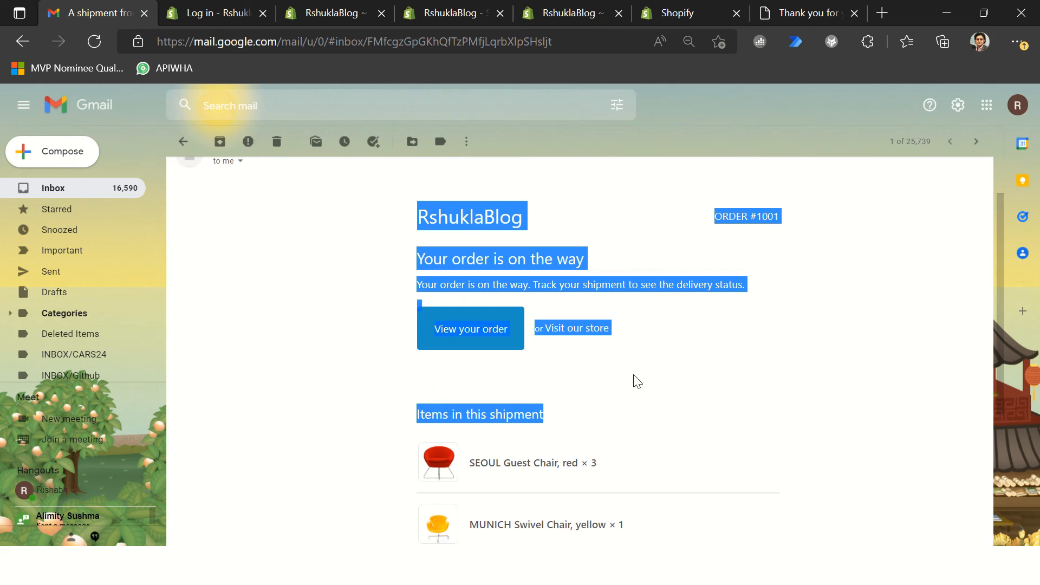
click(575, 261)
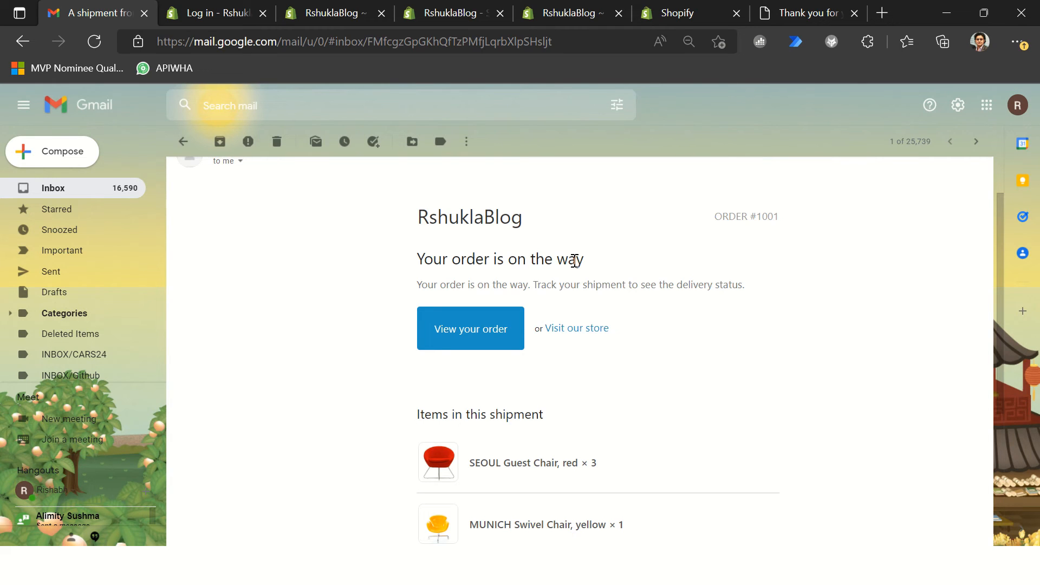
Step: Return to the order in Shopify admin and examine its timeline entries for the shipping confirmation email and fulfillment
click(570, 13)
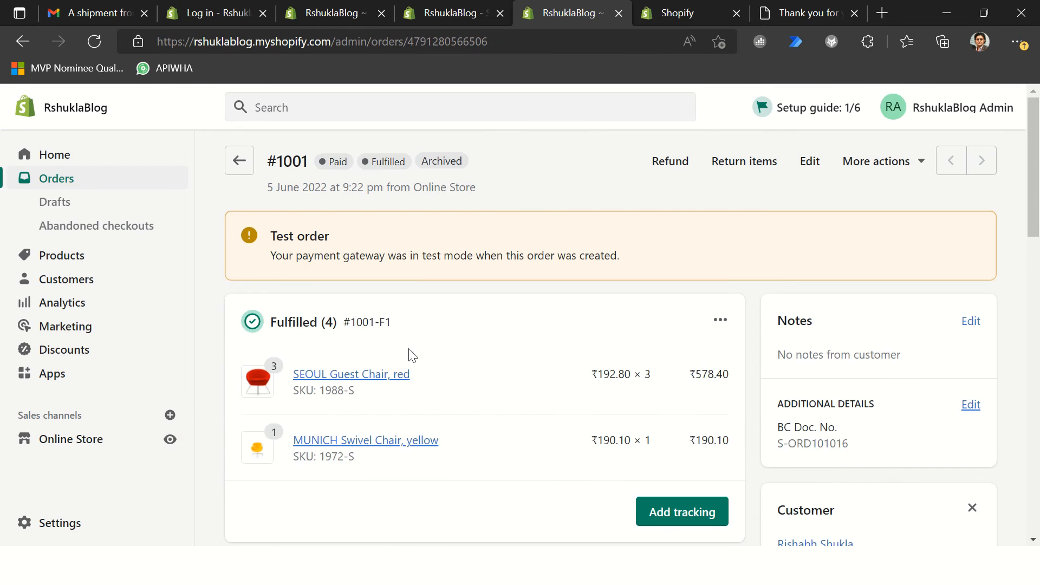
scroll(410, 314, down, 10)
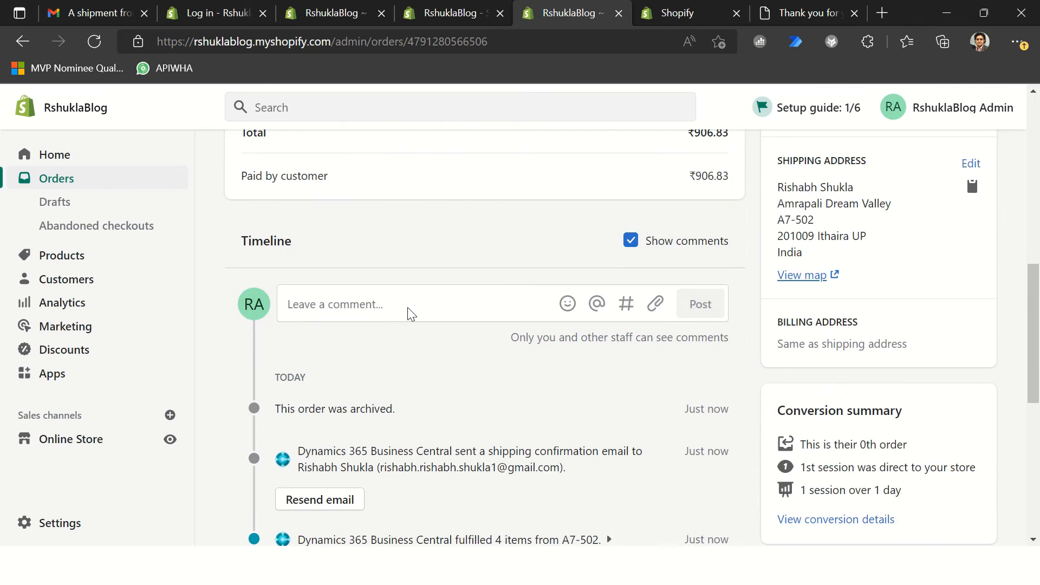
drag(304, 245, 582, 277)
scroll(379, 336, up, 3)
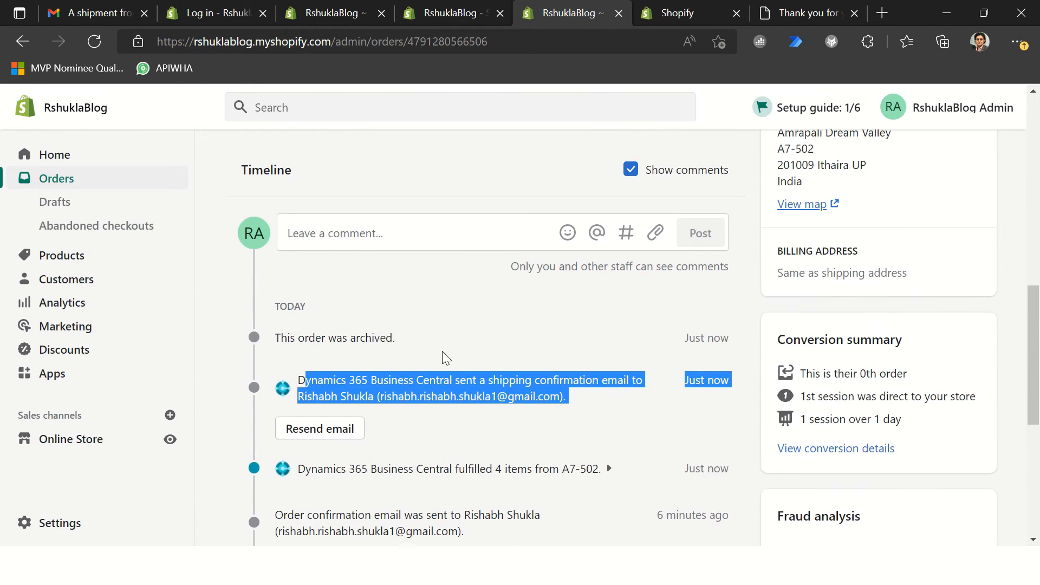
click(394, 329)
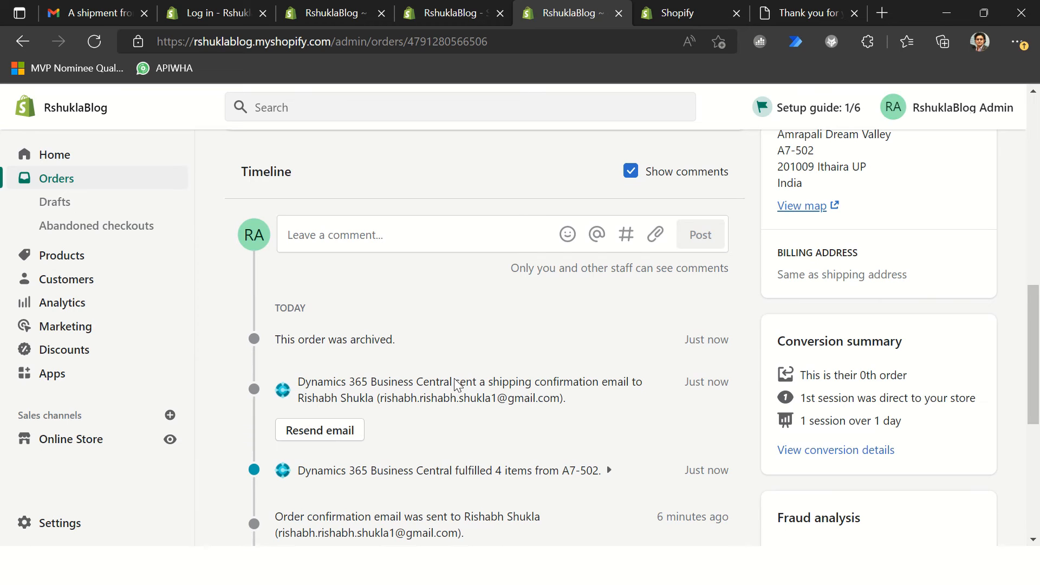
drag(459, 387, 601, 394)
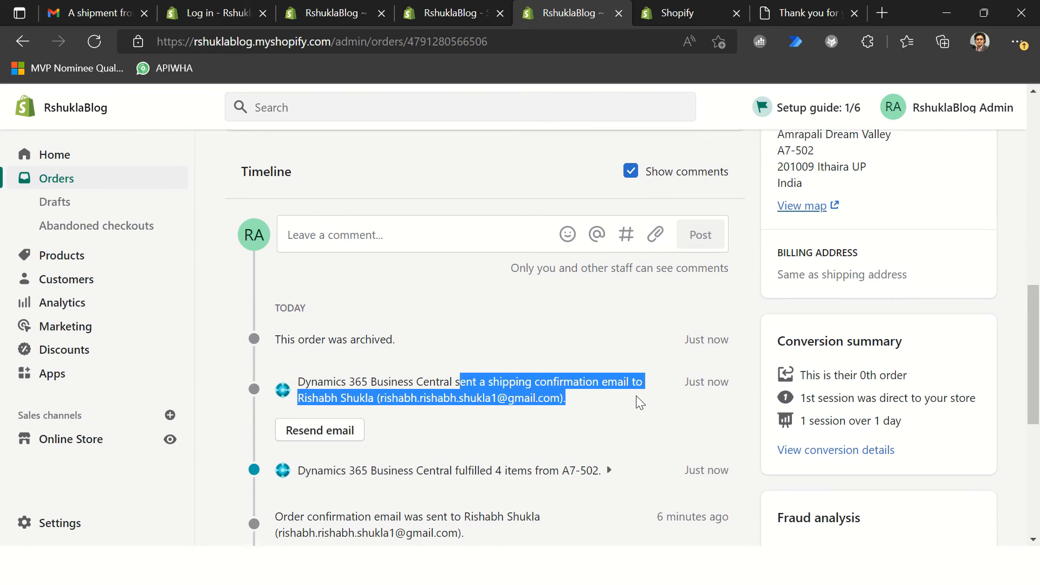
click(603, 437)
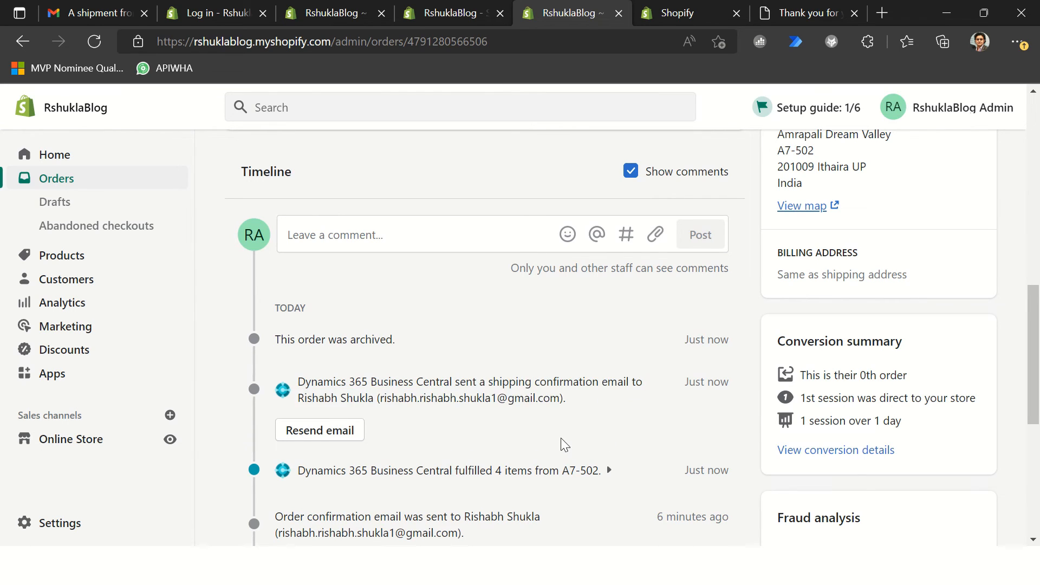
Step: Expand the order timeline's fulfillment entry, examine its items, service and location, and review the fulfilled items at the start of the order
scroll(563, 439, down, 3)
click(610, 335)
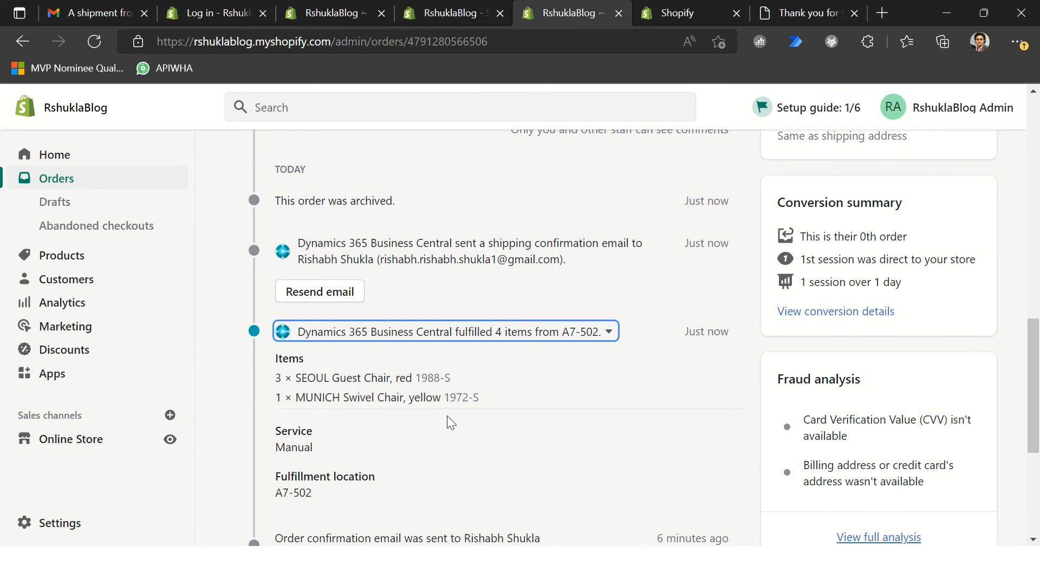
scroll(489, 405, up, 10)
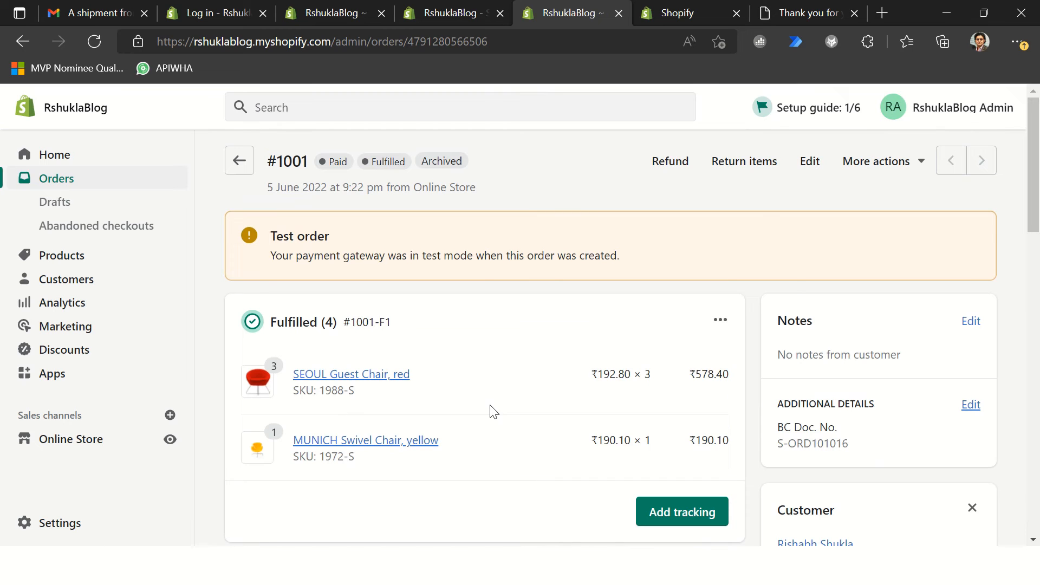
Step: Switch to Business Central and close the Shopify order card for #1001 to return to the Shopify Orders list
key(ctrl+1)
key(alt+Tab)
key(alt+Tab)
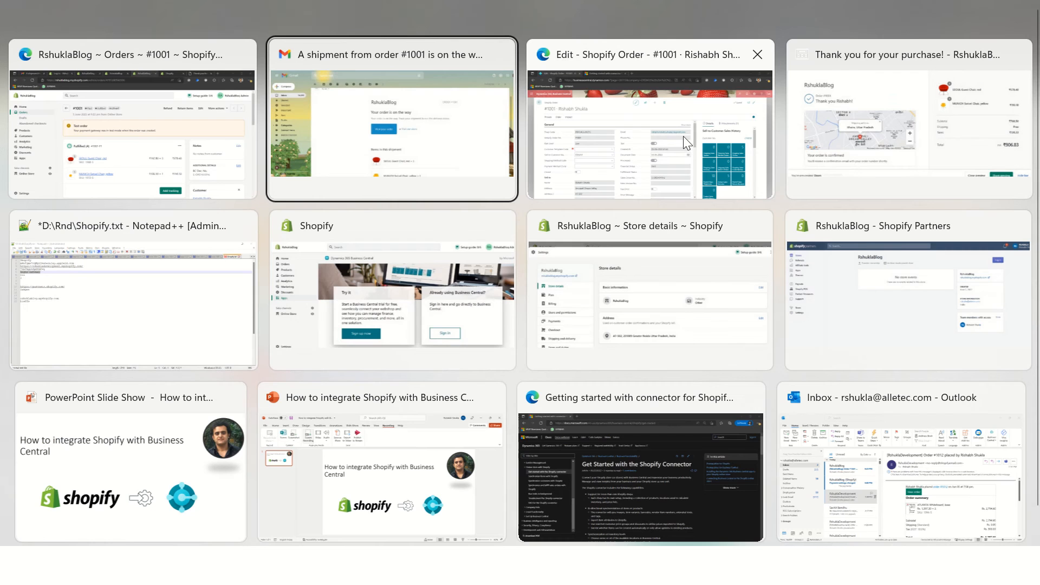
click(623, 162)
click(48, 136)
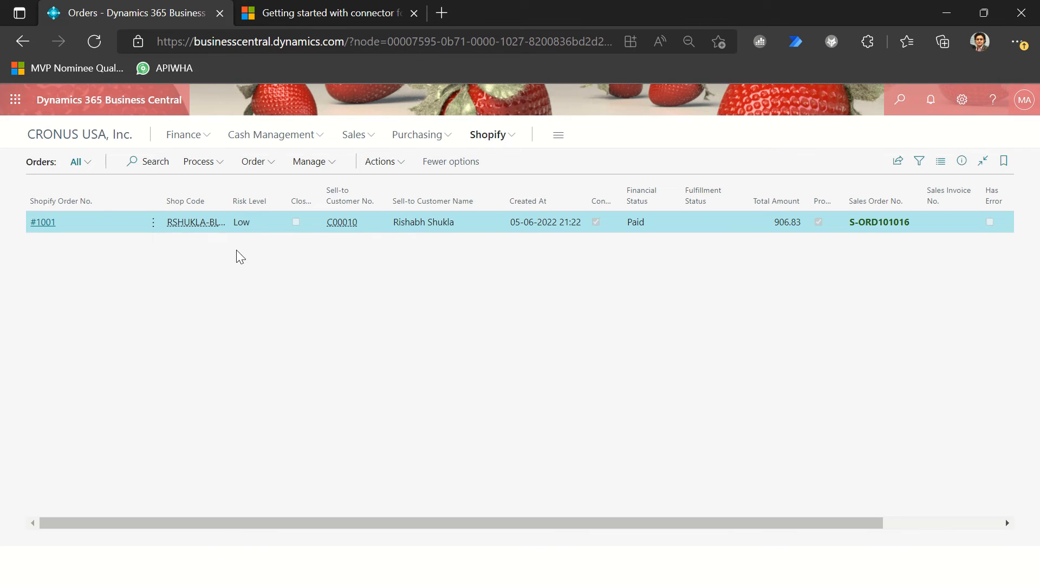
Step: Run Sync Orders From Shopify for the RSHUKLA-BLOG shop without order filters and open the job's log information
click(253, 162)
click(200, 161)
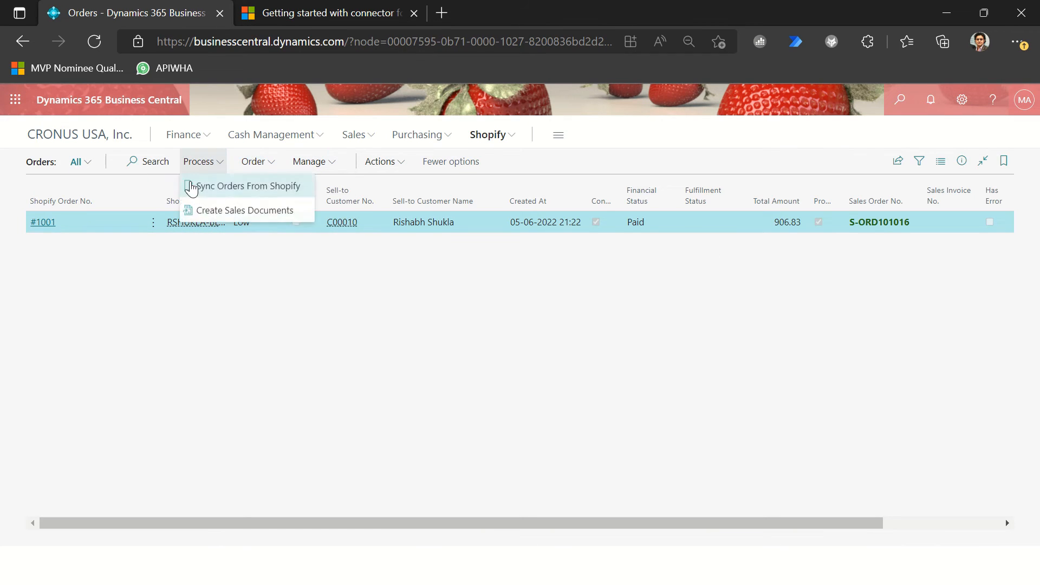
click(208, 191)
click(516, 241)
click(577, 302)
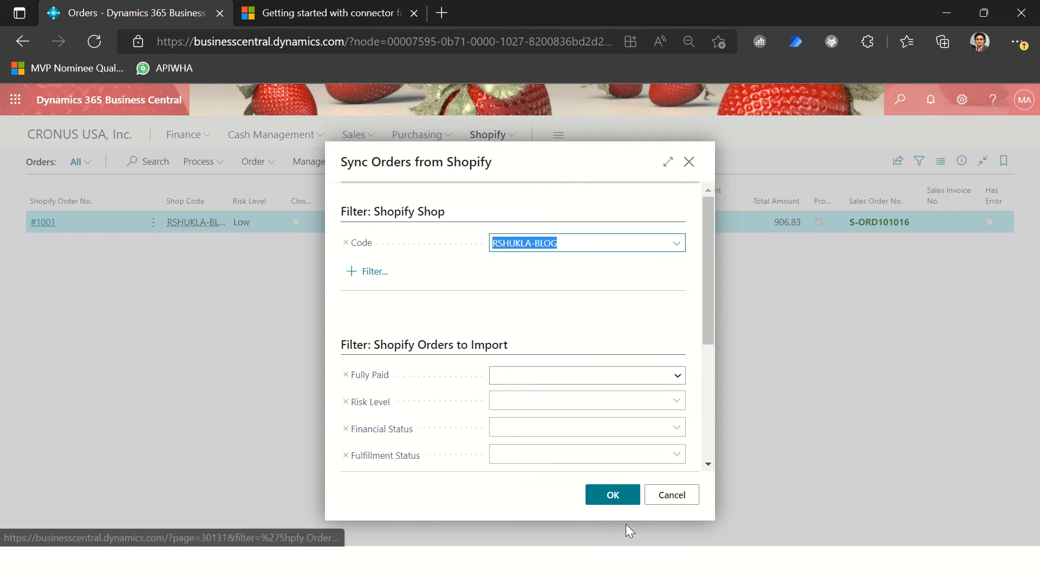
click(612, 500)
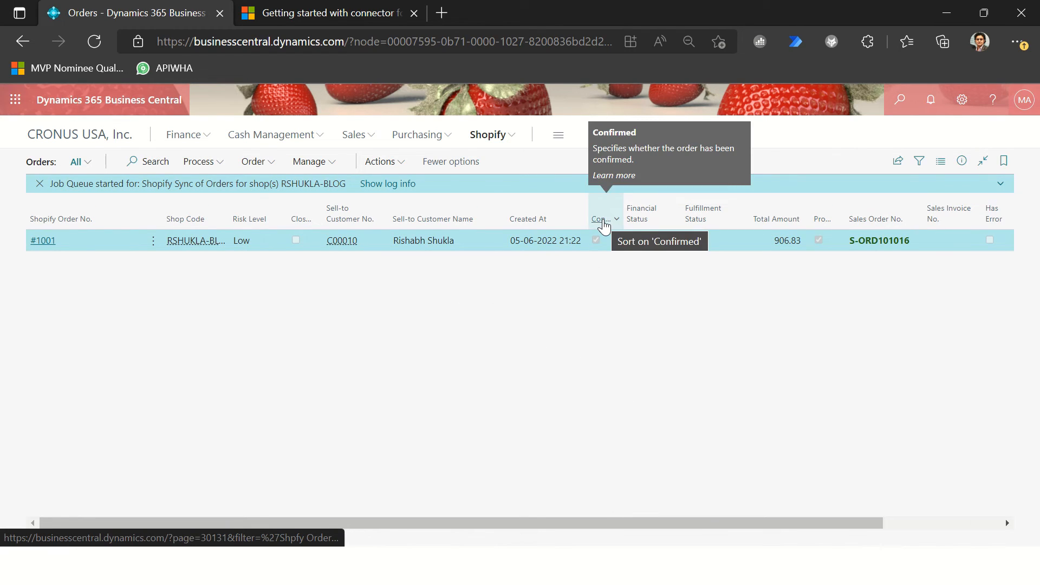
click(405, 184)
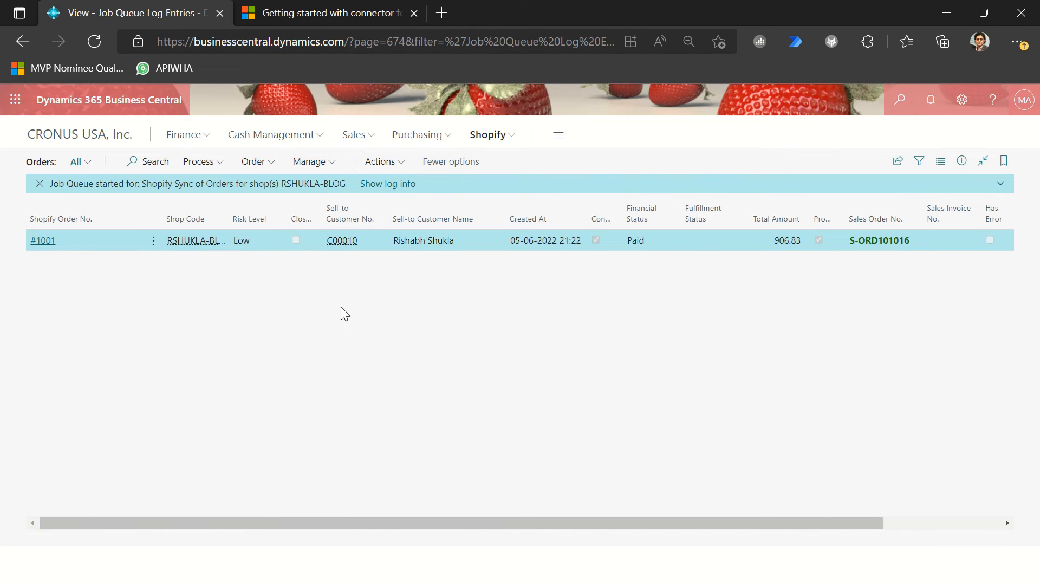
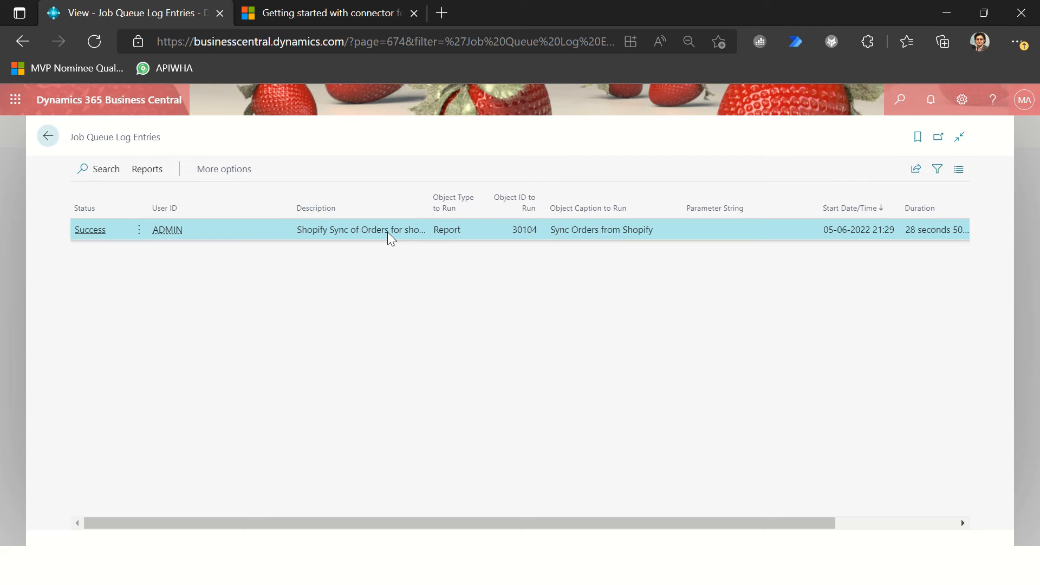
Step: Close the job queue log, open the Shopify order and examine its fulfillments for tracking details
key(Escape)
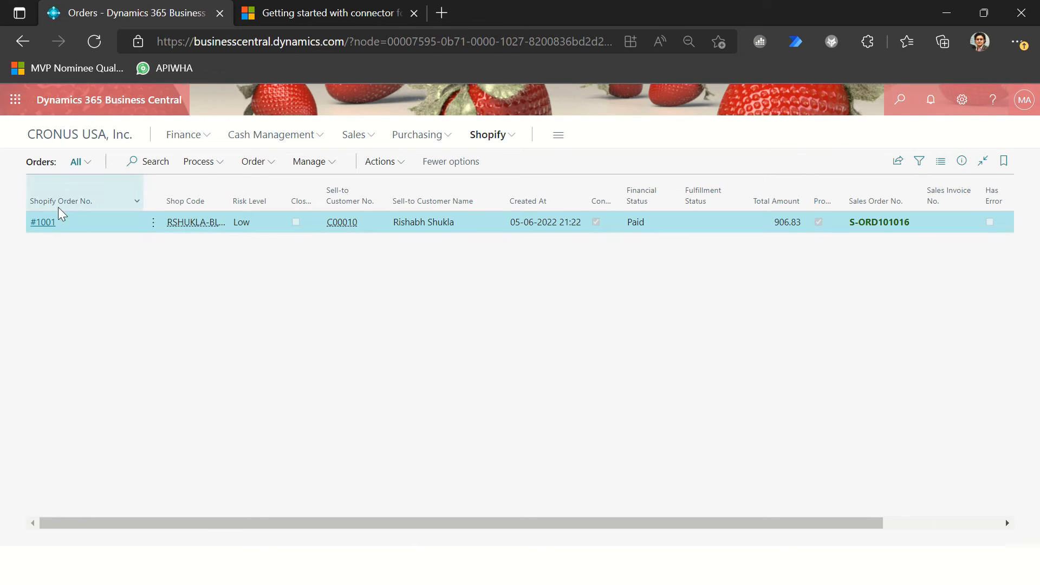
click(48, 222)
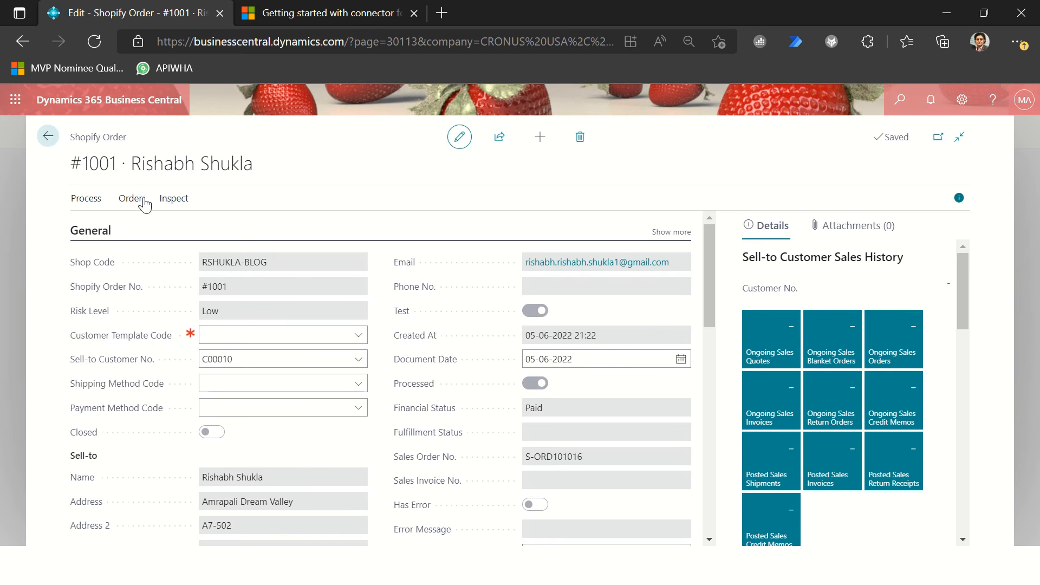
click(134, 199)
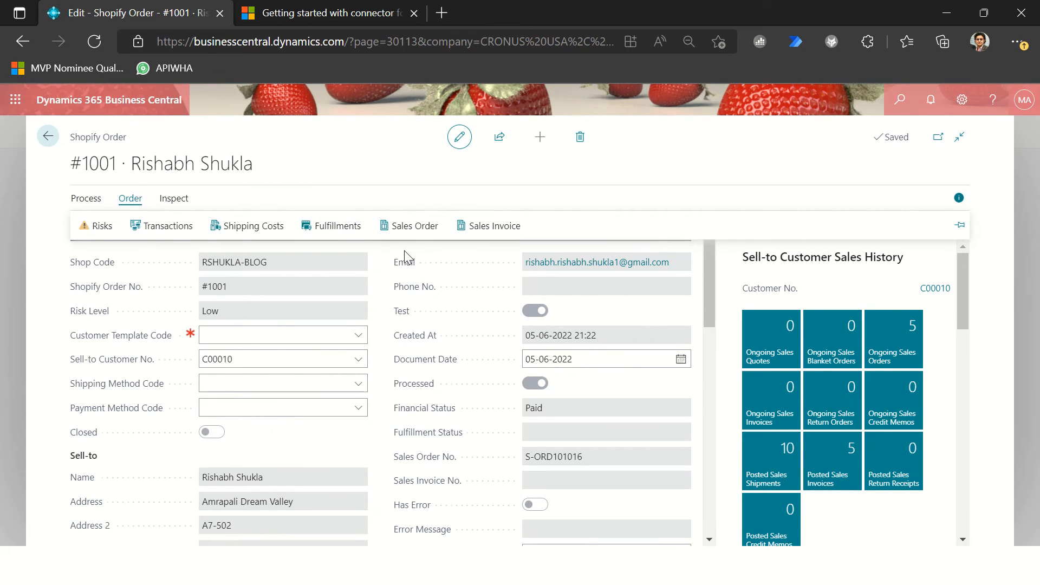
click(349, 228)
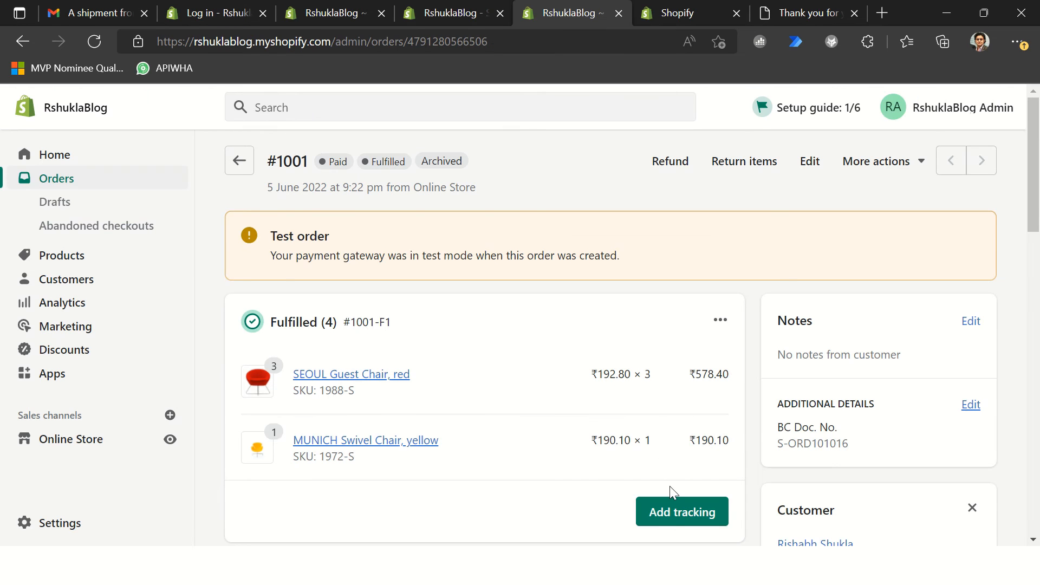
Step: Switch to Shopify admin and add tracking number 232321 with the Bluedart carrier to the fulfilled order
click(655, 508)
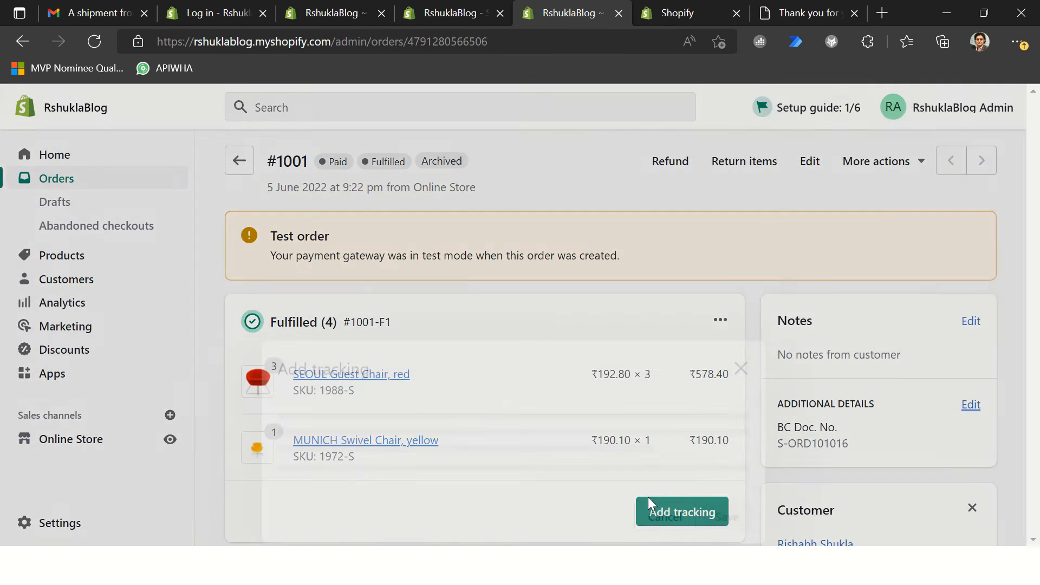
click(331, 305)
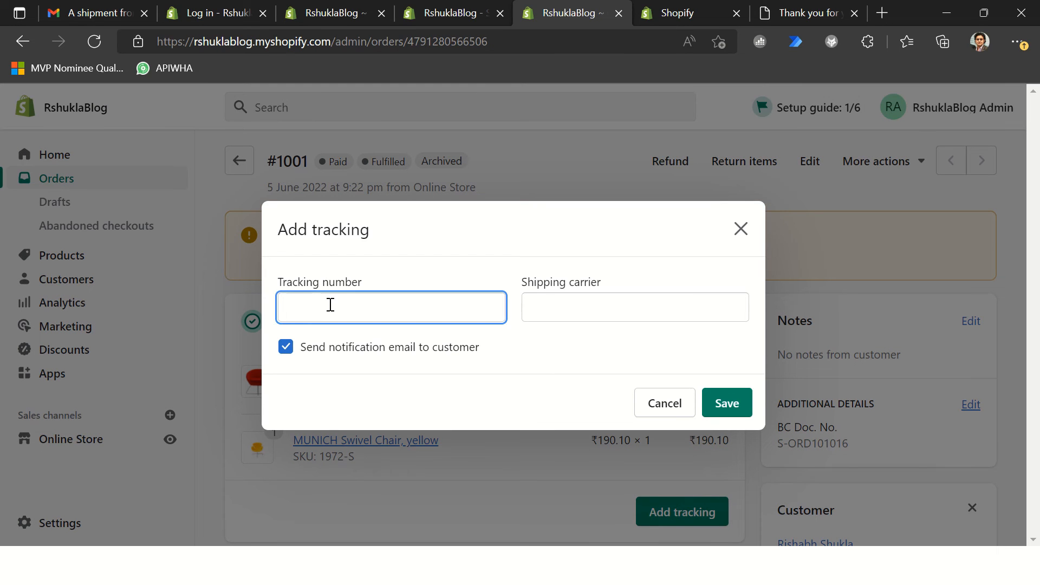
text(232321)
key(Tab)
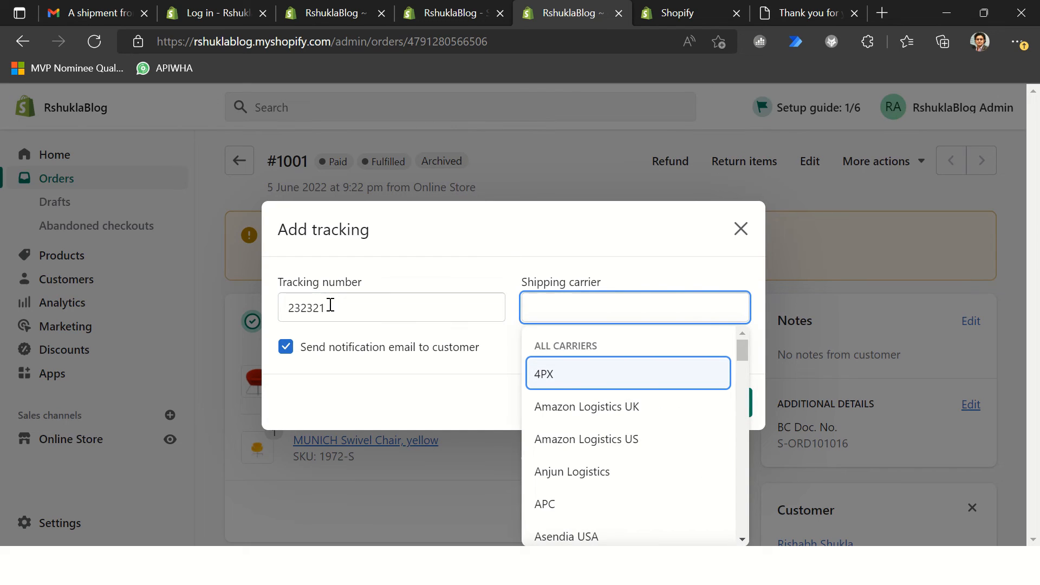
text(Blu)
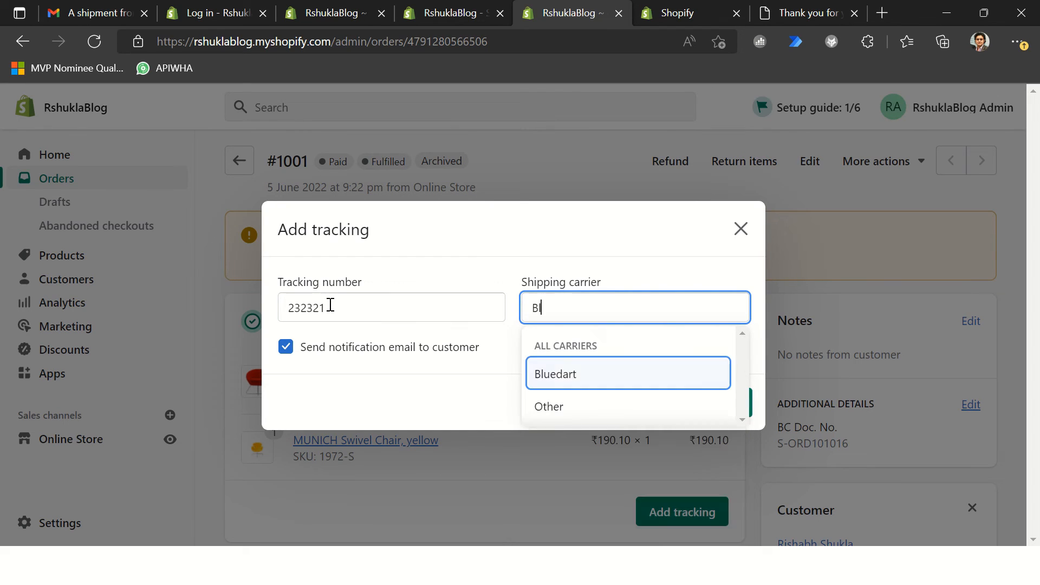
click(565, 373)
click(726, 408)
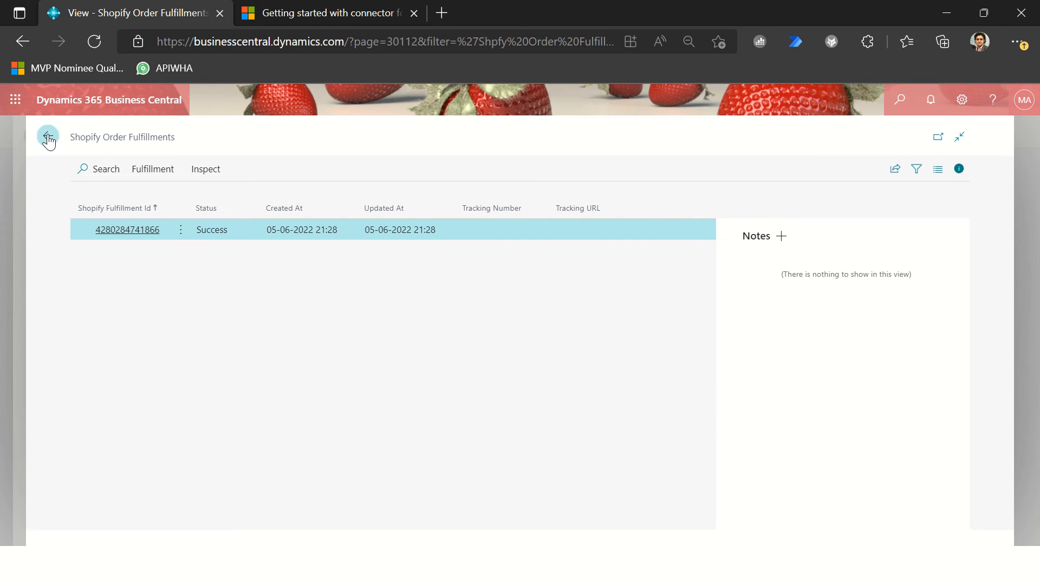
Step: Switch back to Business Central, run Sync Orders from Shopify for the RSHUKLA-BLOG shop from the orders list, and open the job's log information
click(48, 140)
click(45, 138)
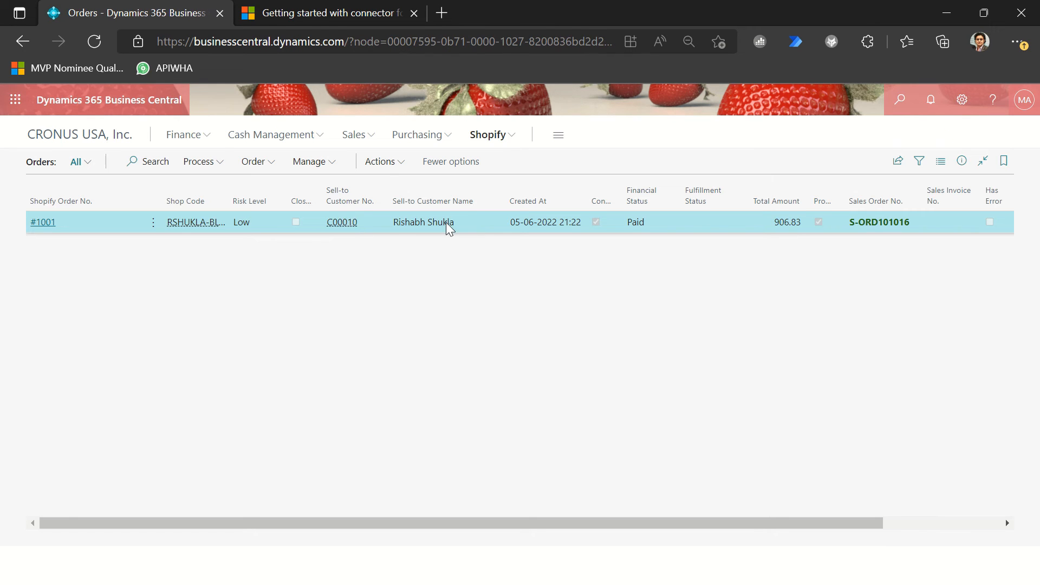
click(205, 164)
click(221, 186)
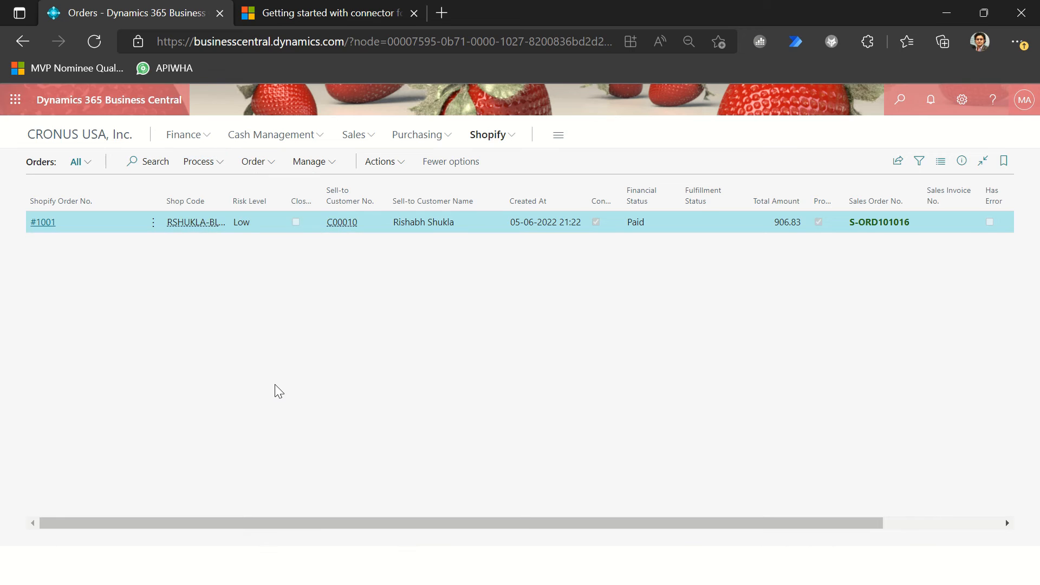
click(509, 242)
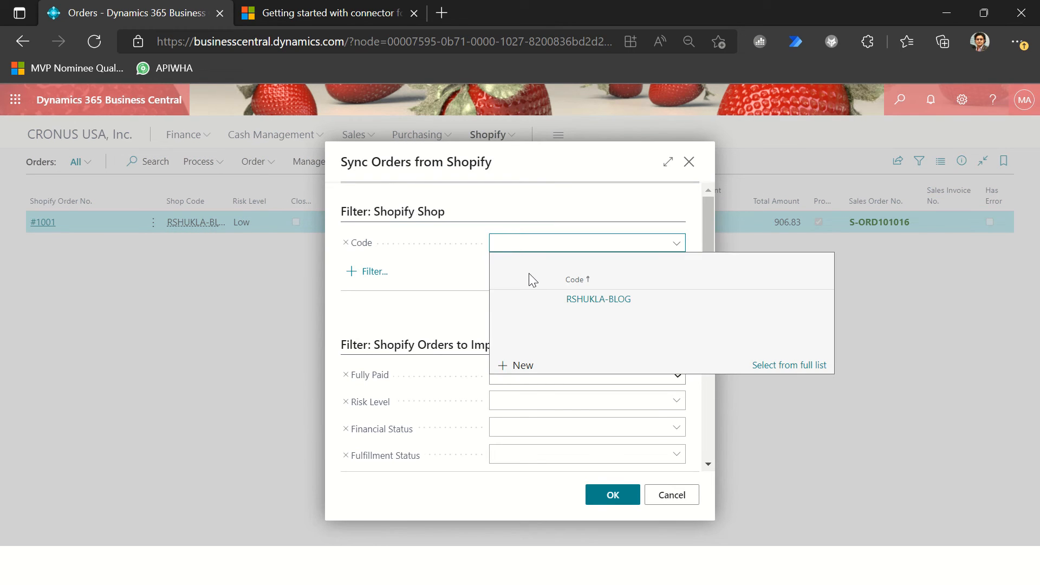
click(549, 298)
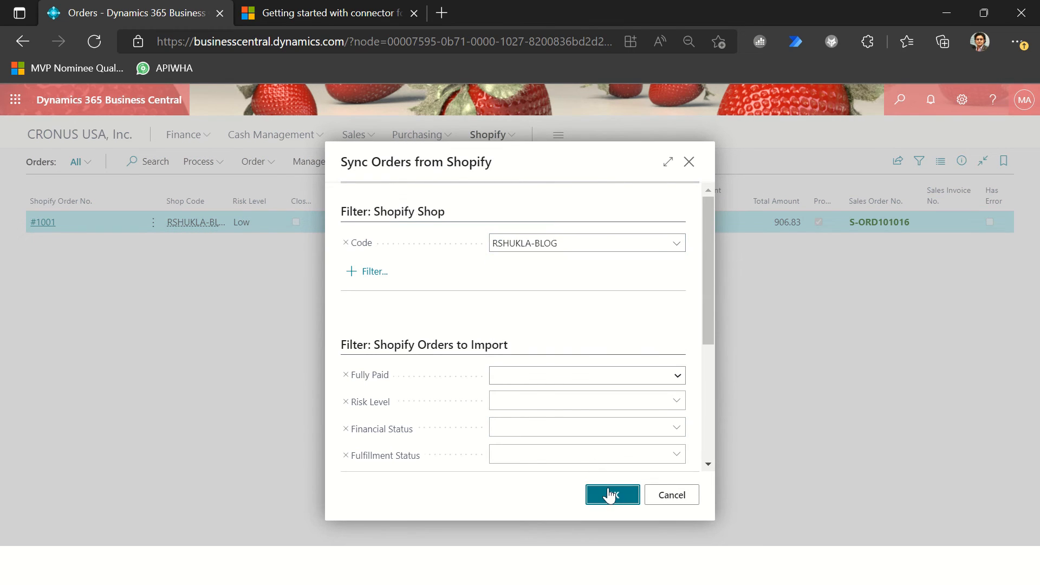
click(611, 496)
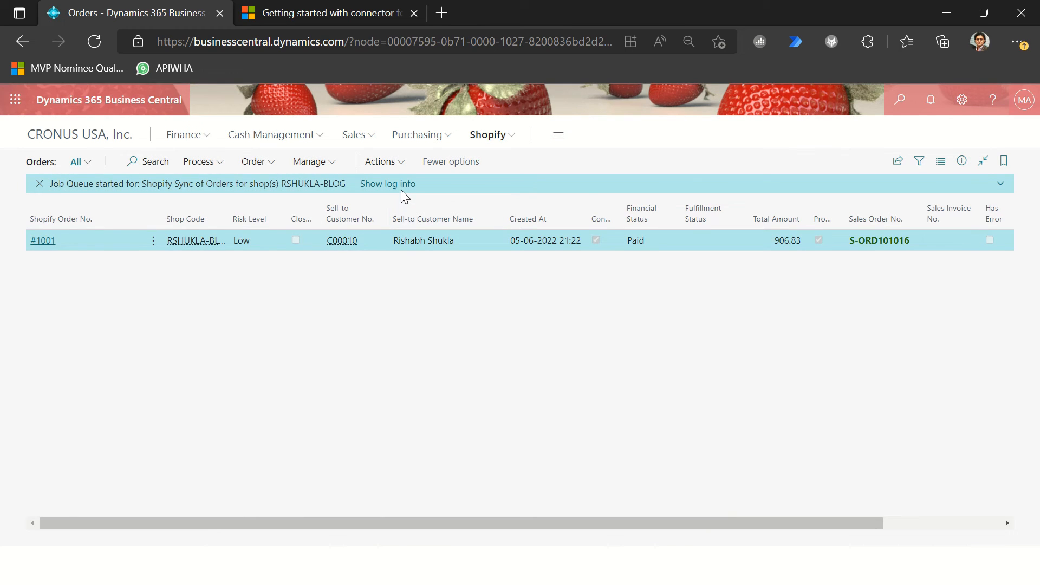
click(401, 184)
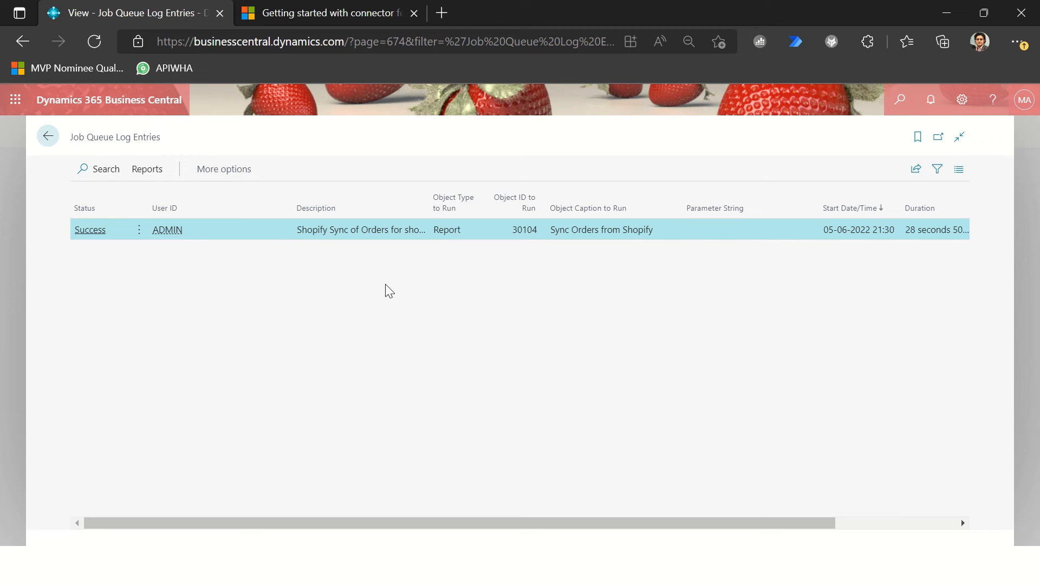
Step: Leave the sync log, reopen the Shopify order and check the tracking number in its fulfillments again
key(Escape)
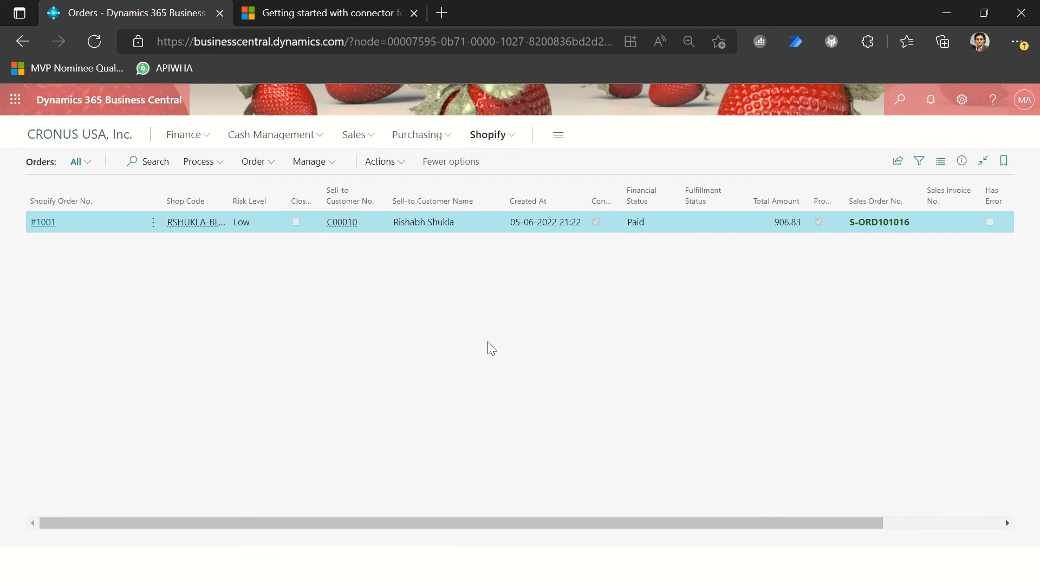
click(43, 223)
click(130, 198)
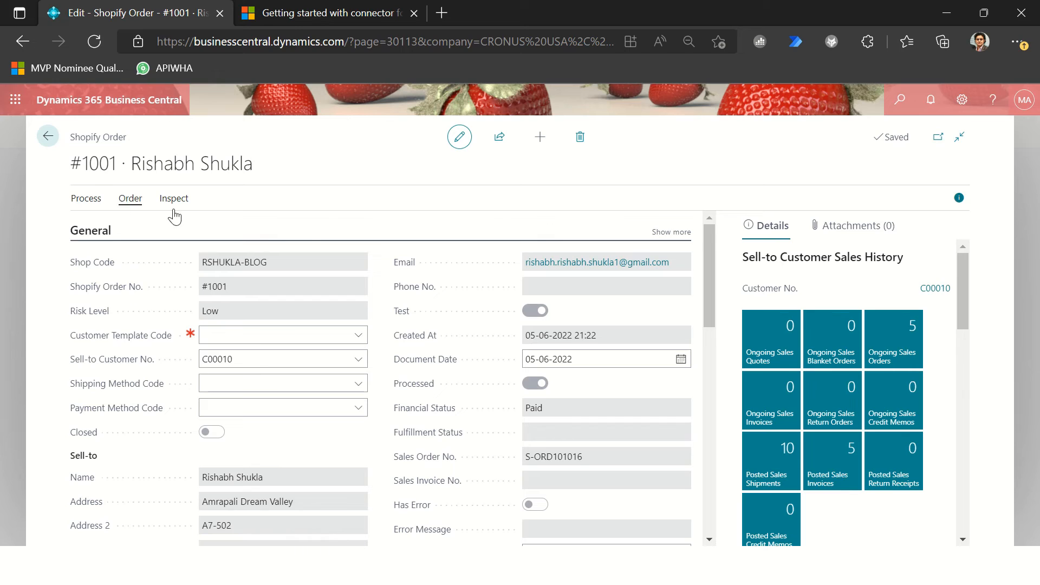
click(333, 226)
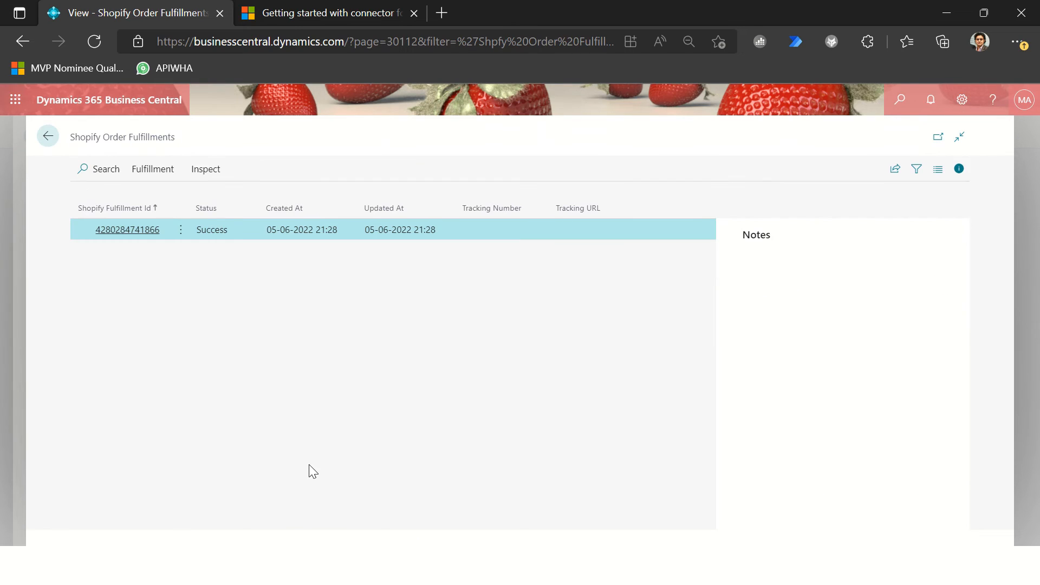
Step: View the posted sales shipment related to the fulfillment, and close it to return to the fulfillments
click(146, 170)
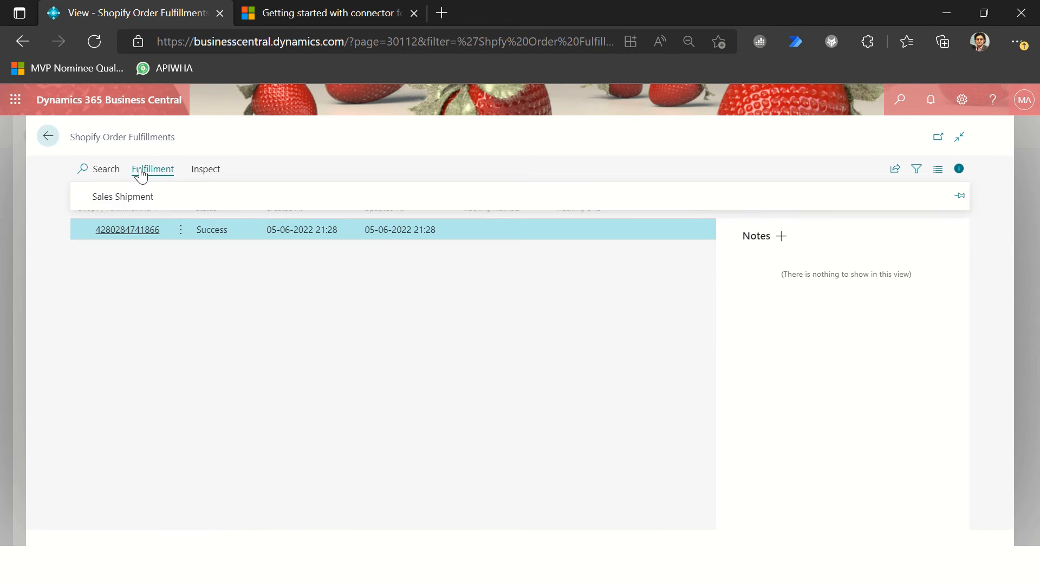
click(126, 200)
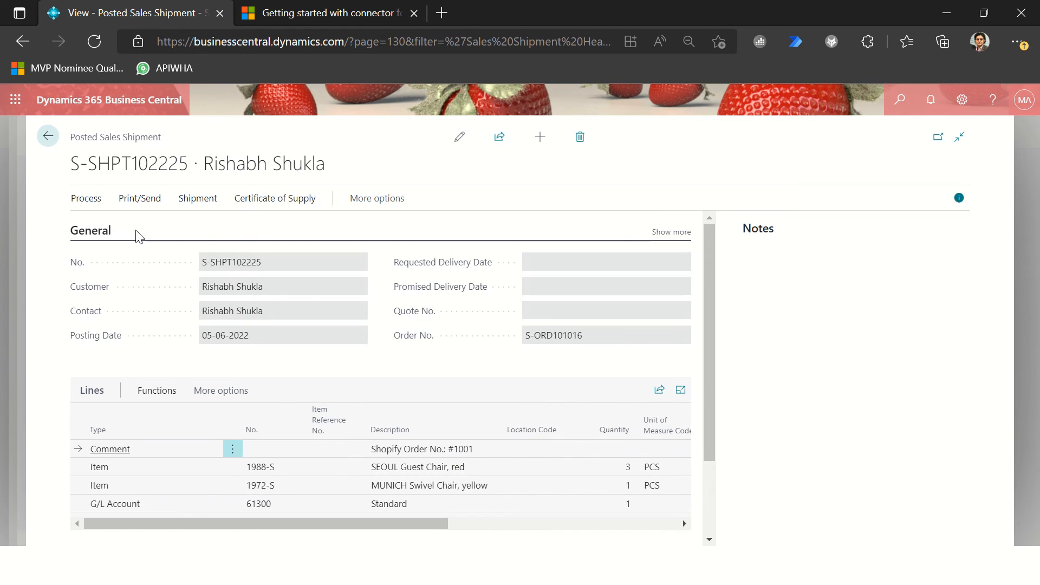
key(Escape)
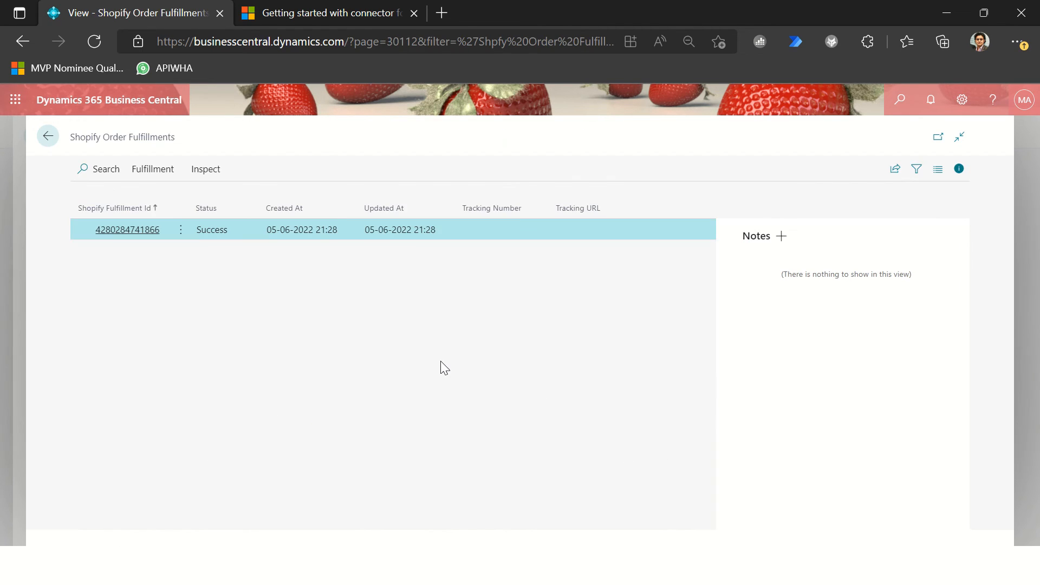
Step: Switch to Shopify admin and examine the order timeline's fulfillment and archiving entries, highlighting the archived entry
key(alt+Tab)
scroll(592, 382, down, 7)
scroll(592, 381, down, 8)
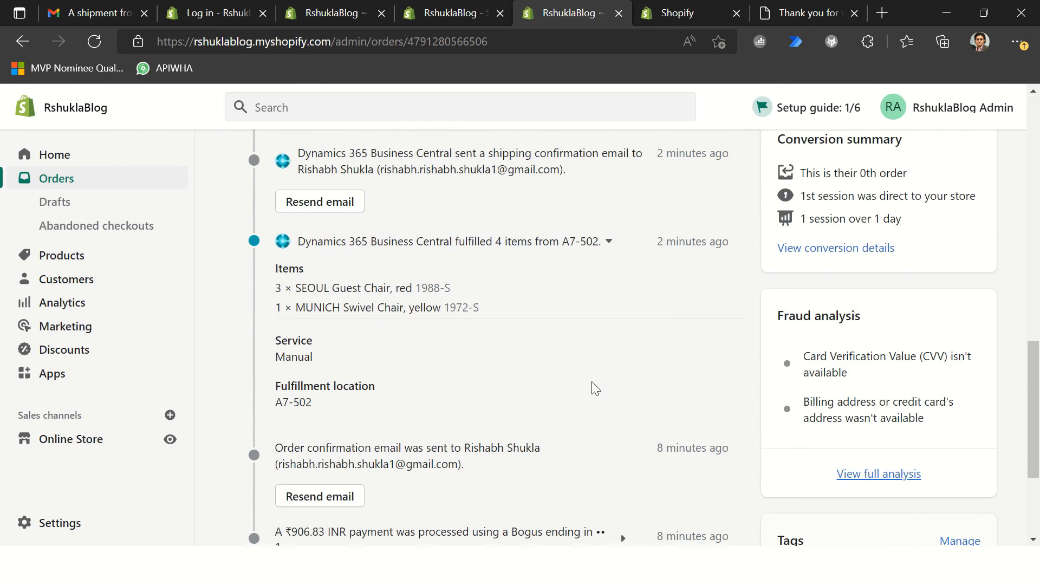
scroll(591, 382, up, 2)
scroll(582, 379, up, 3)
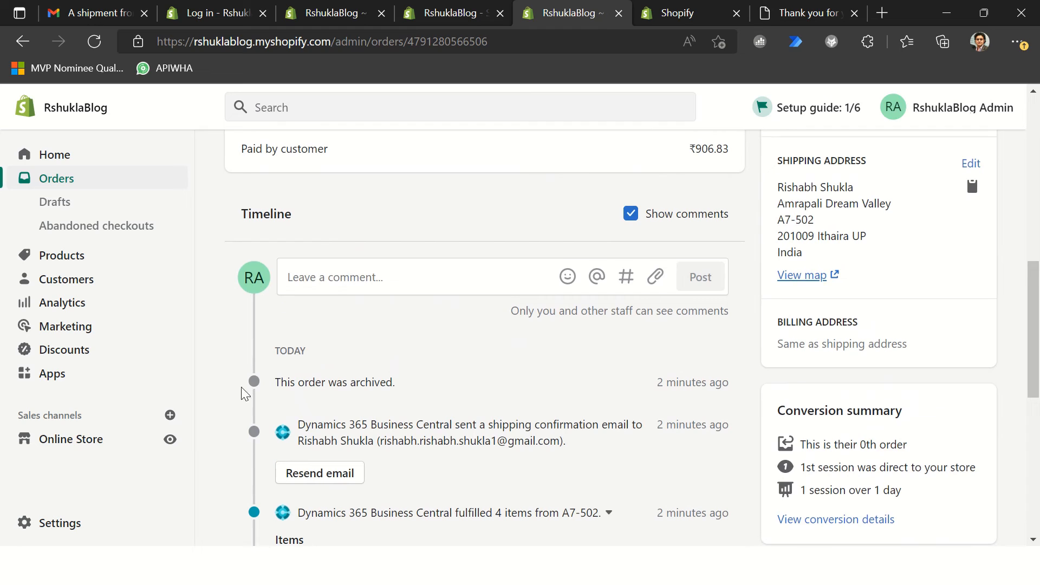
drag(316, 385, 424, 389)
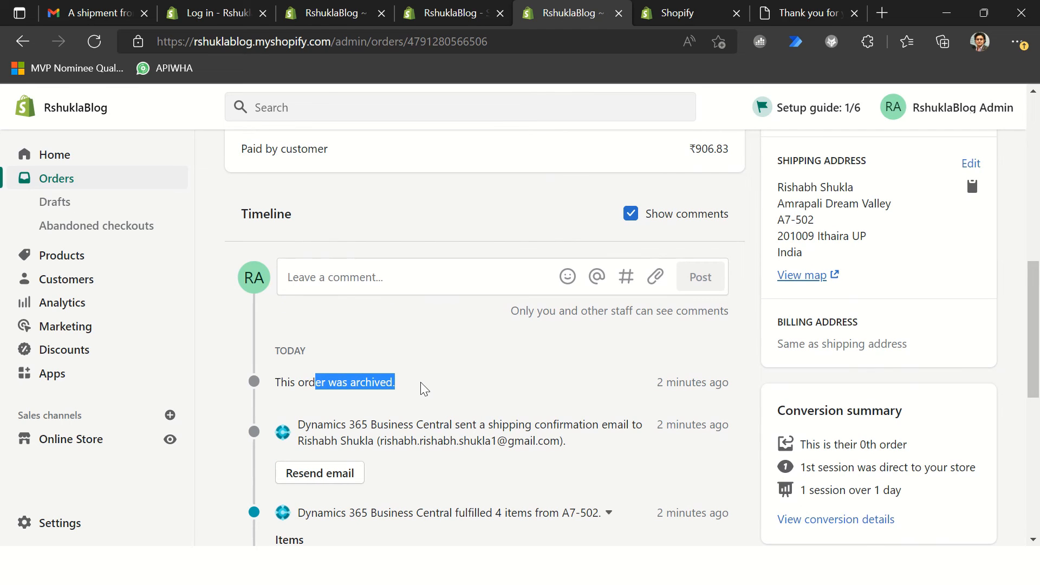
click(525, 389)
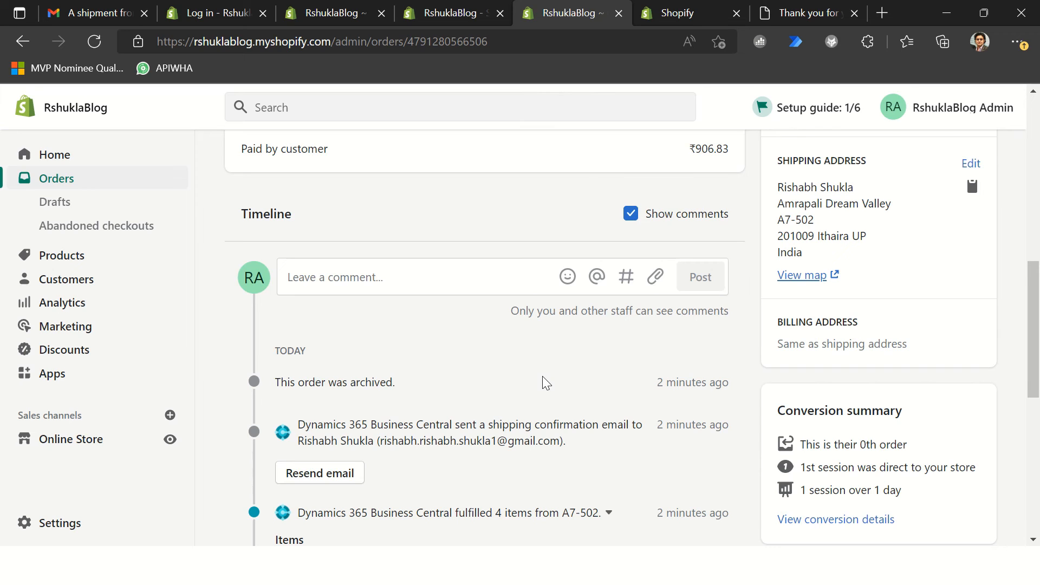
drag(289, 386, 420, 395)
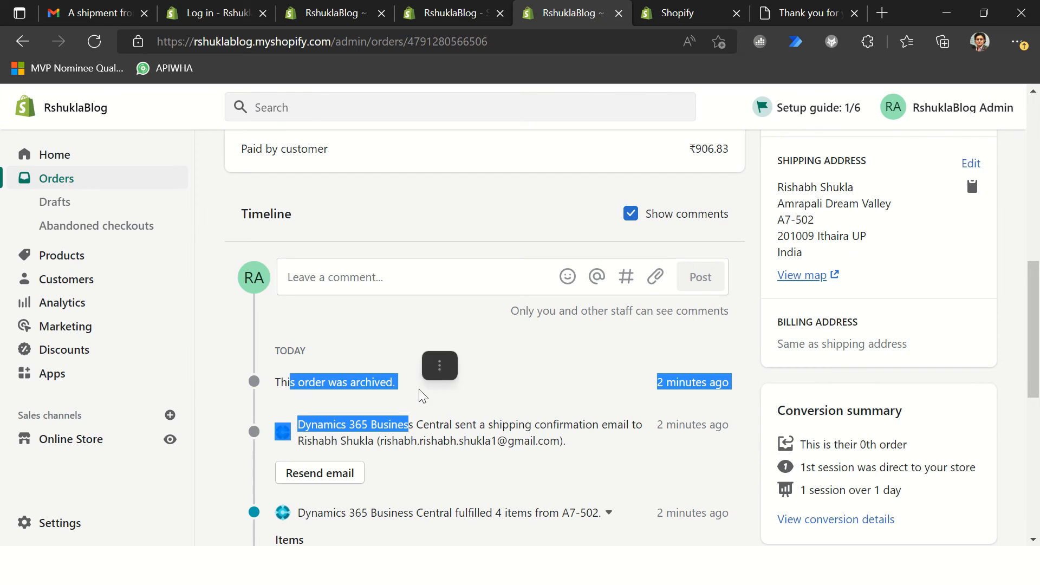
Step: Switch to Business Central, close the order fulfillments and open the sales order linked to the Shopify order
key(alt+Tab)
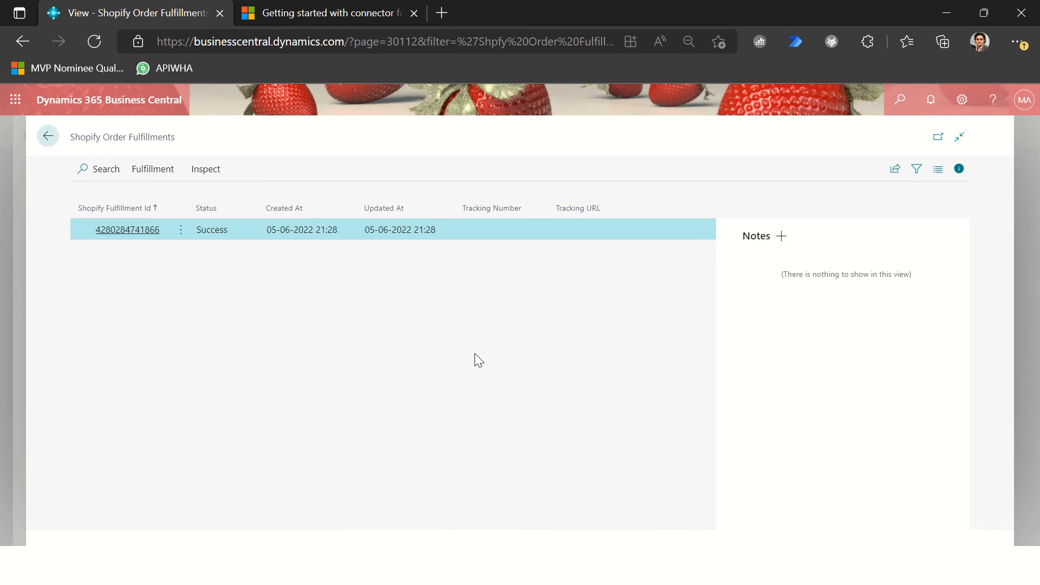
key(Escape)
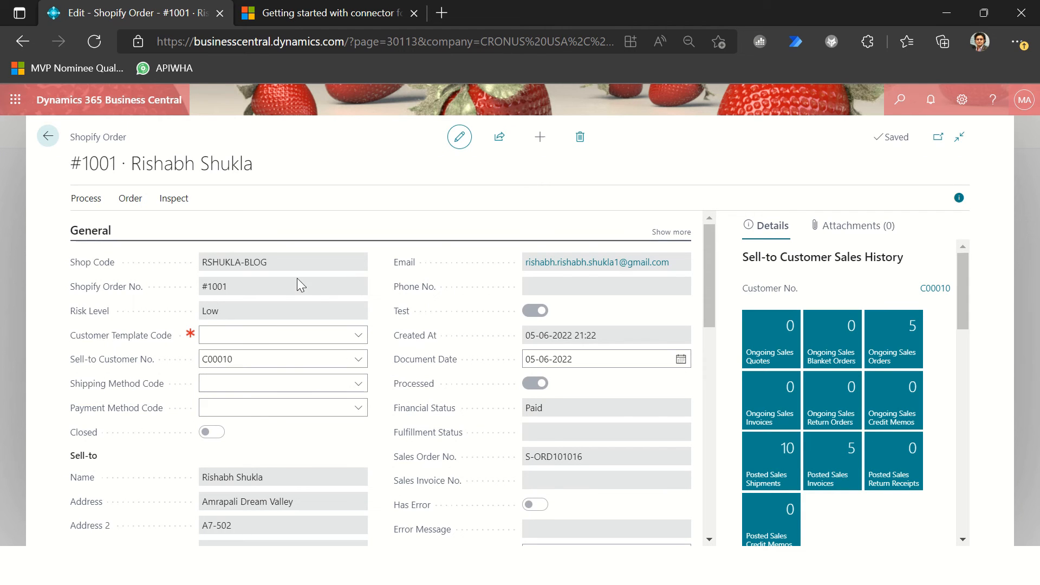
click(133, 204)
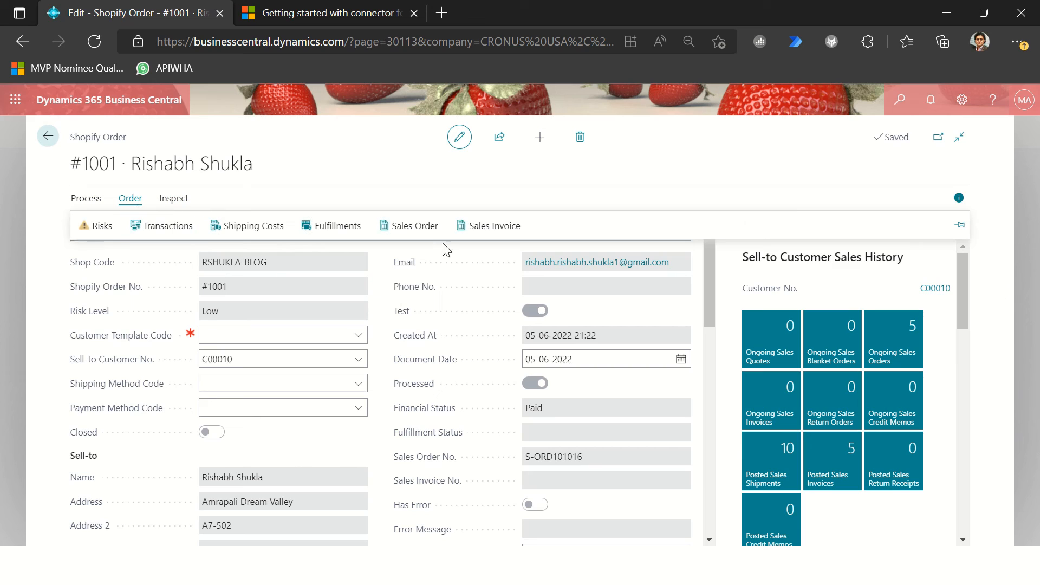
click(415, 234)
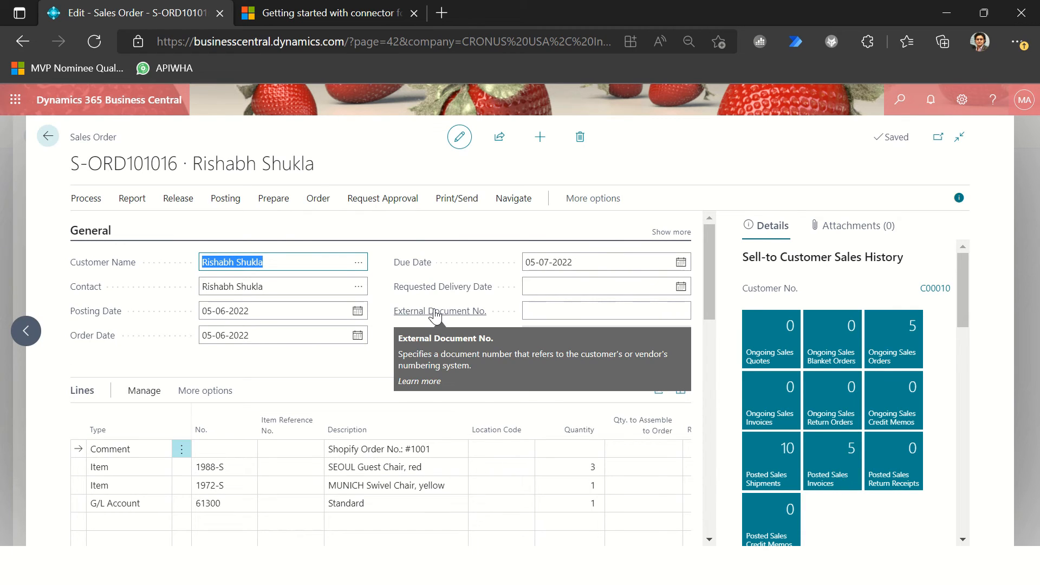
Step: Post the sales order with the Ship and Invoice option and decline opening the posted invoice
click(325, 289)
key(F9)
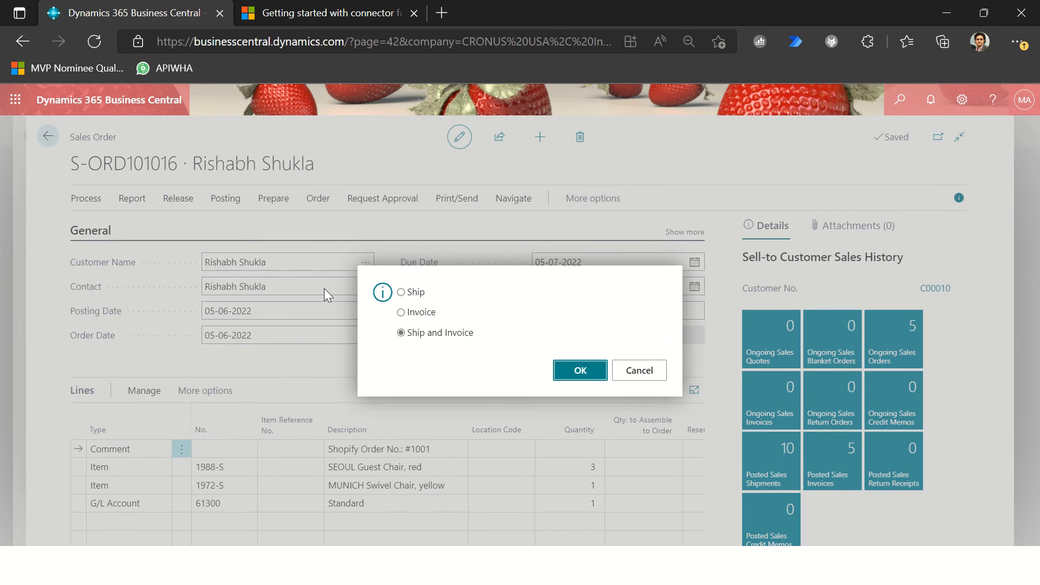
key(Return)
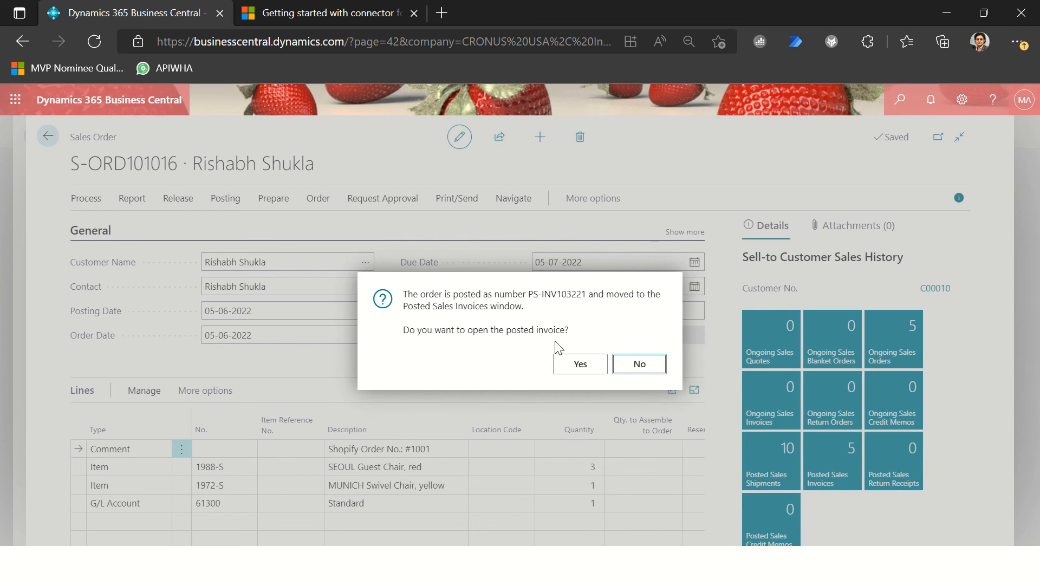
key(Return)
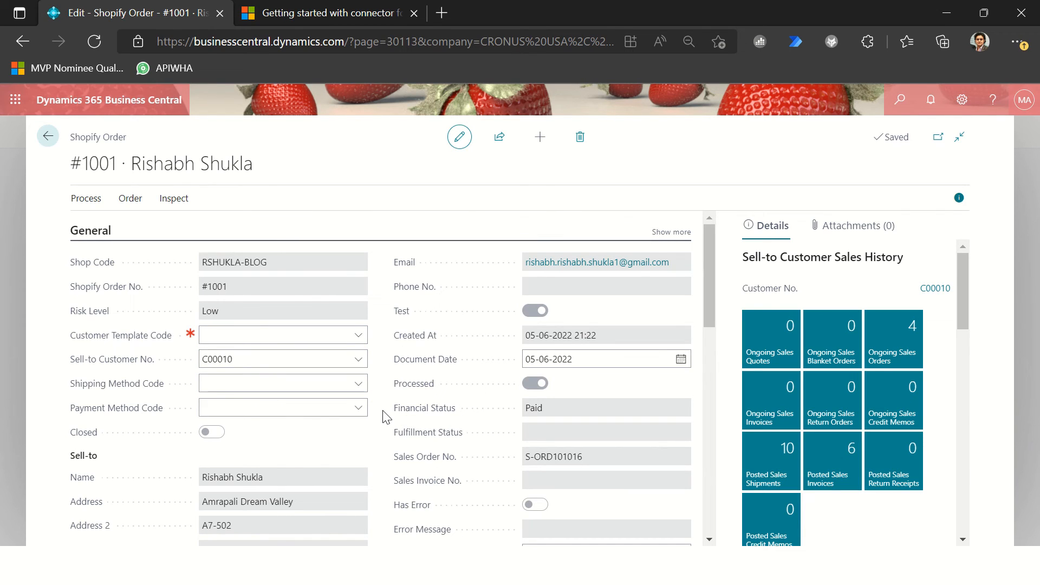
Step: Close the Shopify order, switch to Shopify admin and start adding a gift card product
click(48, 138)
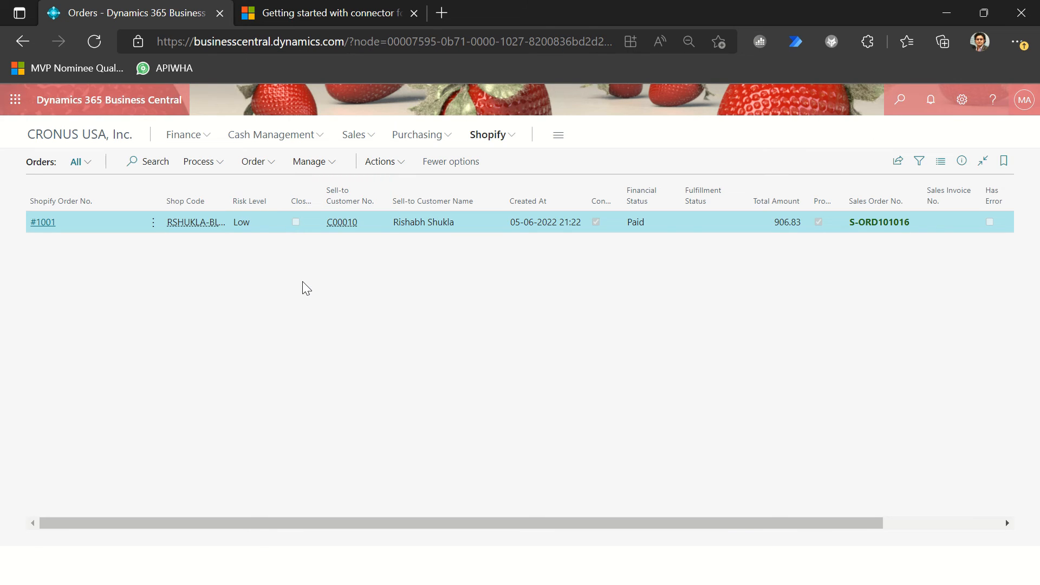
key(alt+Tab)
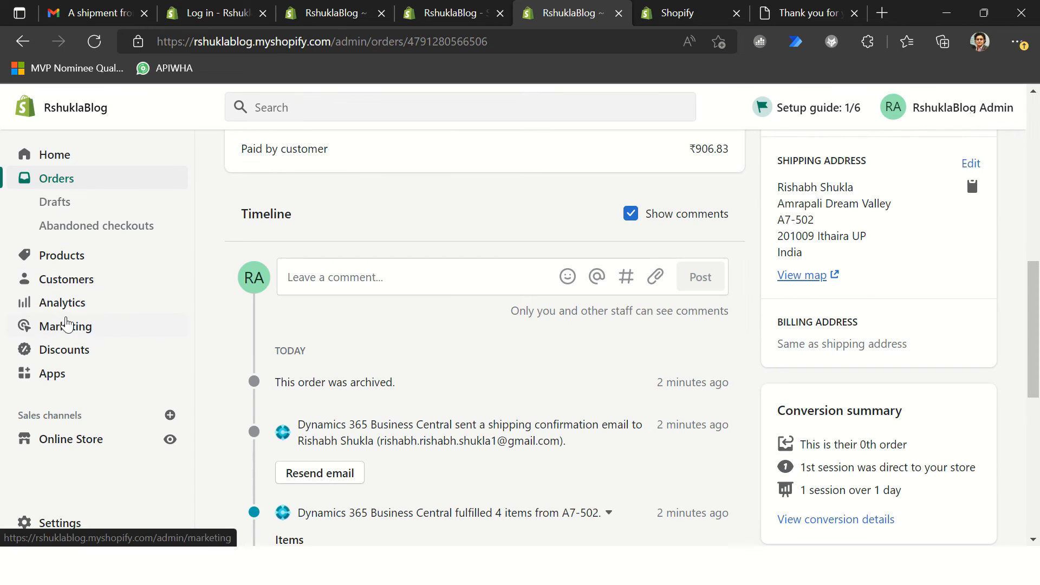
click(83, 256)
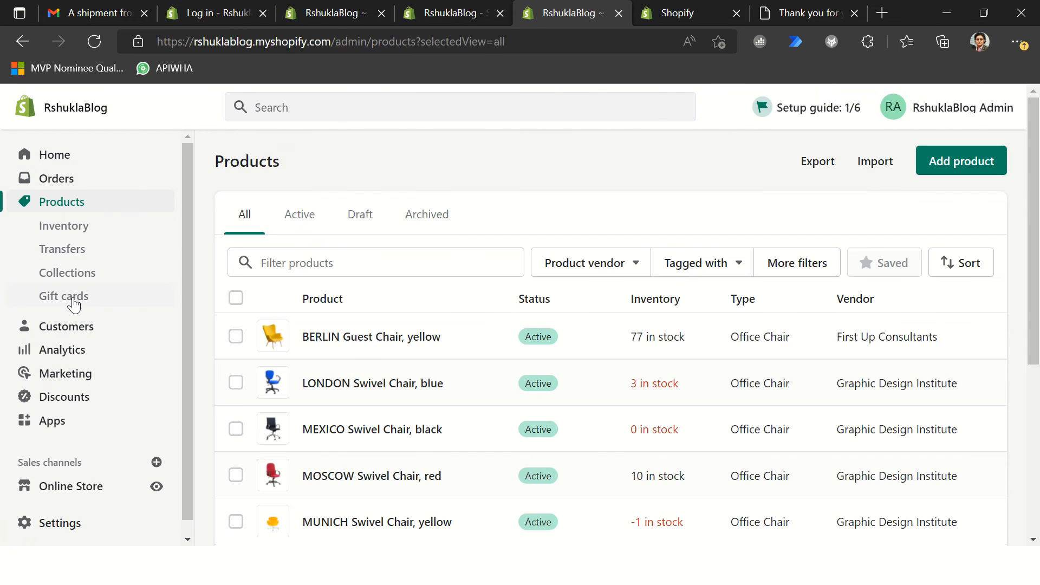
click(74, 305)
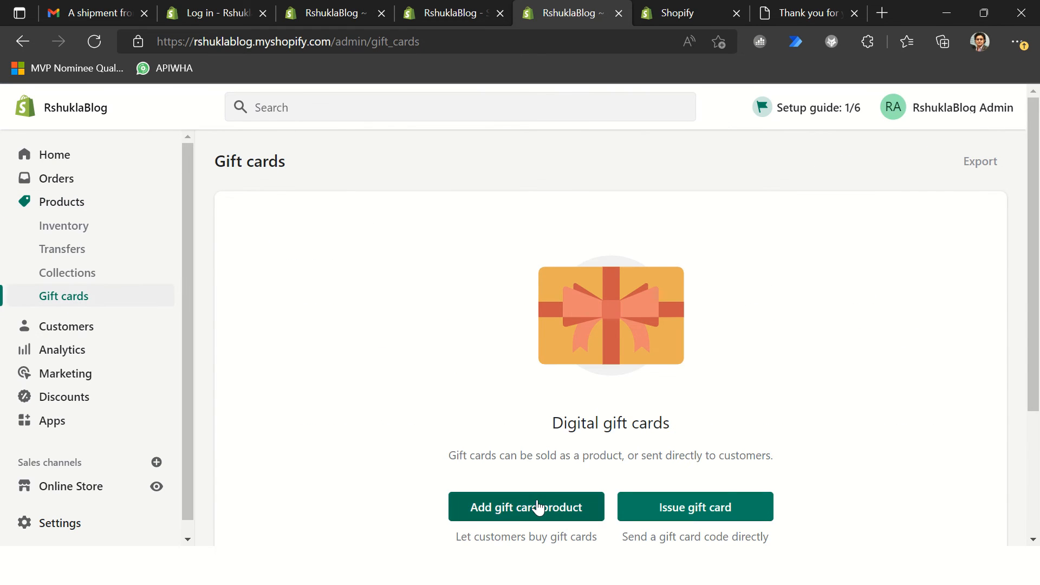
click(508, 509)
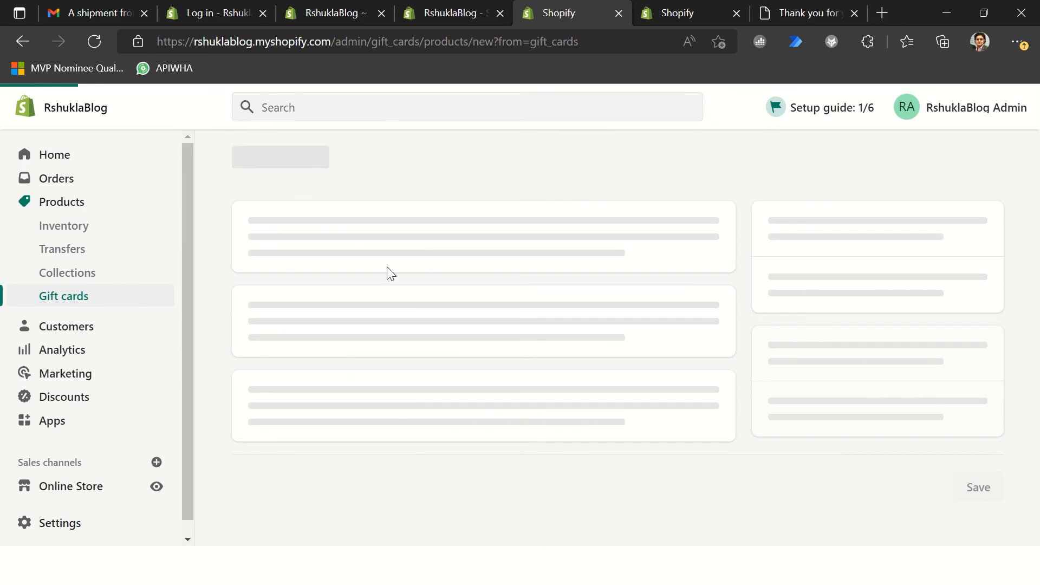
Step: Title the gift card product Welcome Gift, keep the default denominations, and save it
click(375, 247)
text(Welcome Gift)
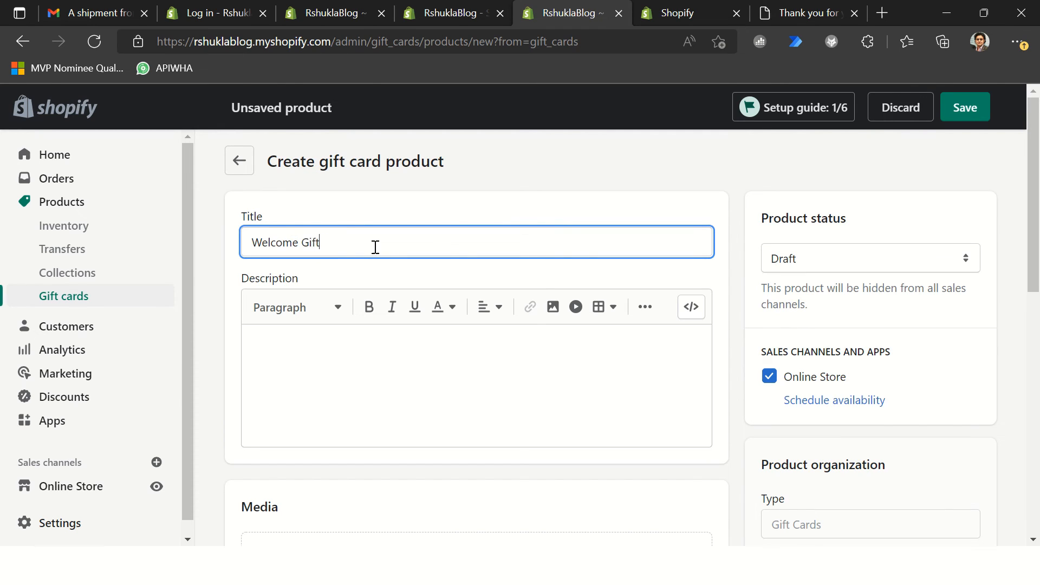
key(Tab)
scroll(464, 390, down, 10)
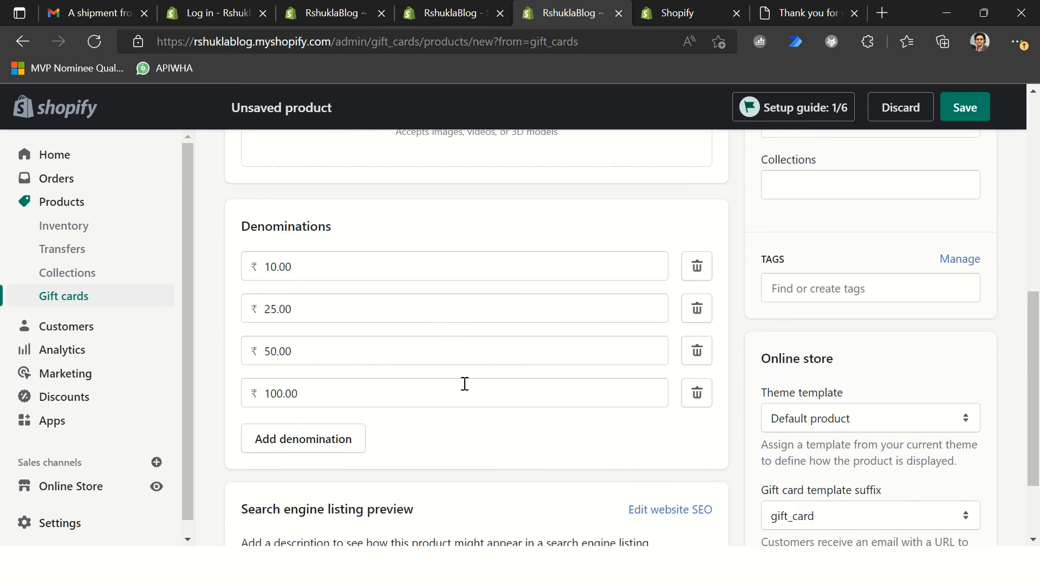
scroll(488, 374, up, 3)
scroll(511, 368, down, 4)
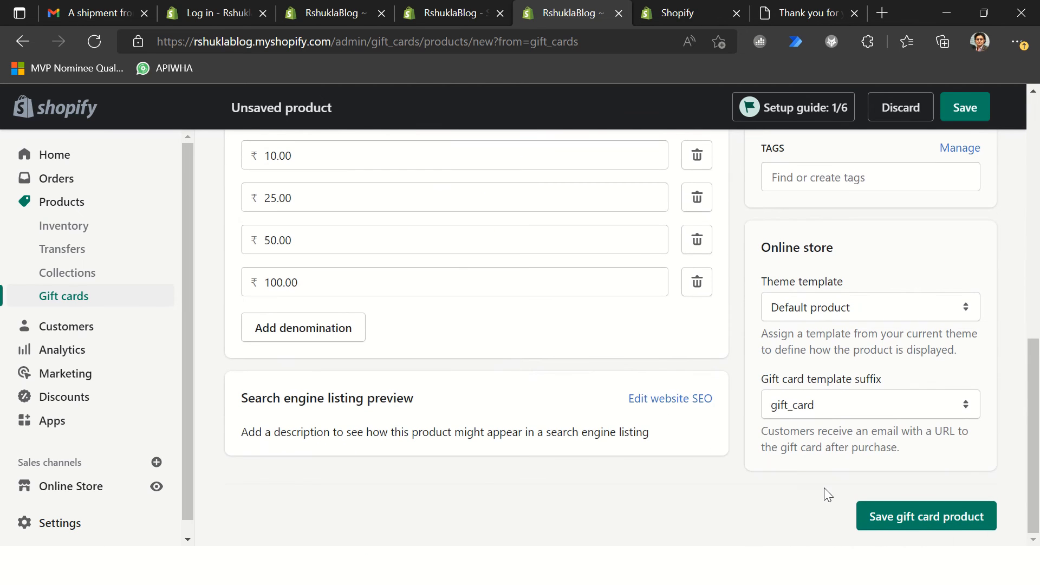
click(919, 518)
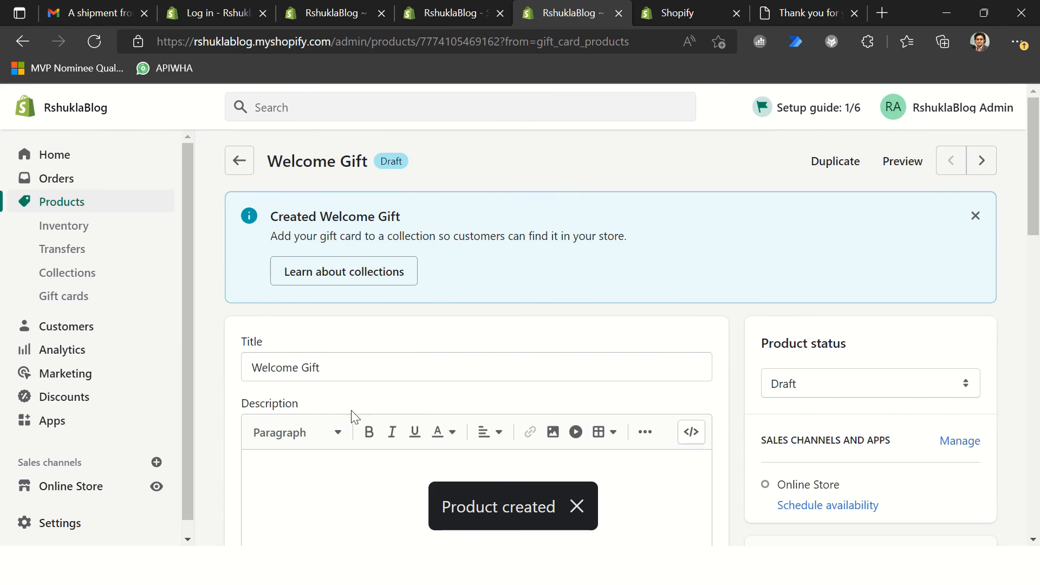
Step: Return to the gift card product list, reopen Welcome Gift, and save it with its product status set to Active
scroll(308, 403, down, 10)
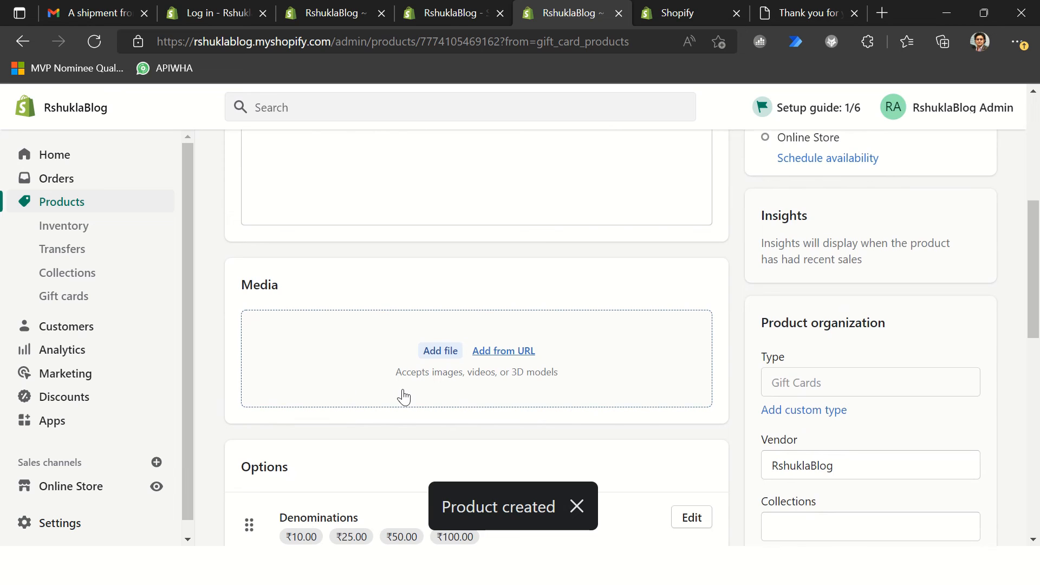
scroll(406, 393, up, 10)
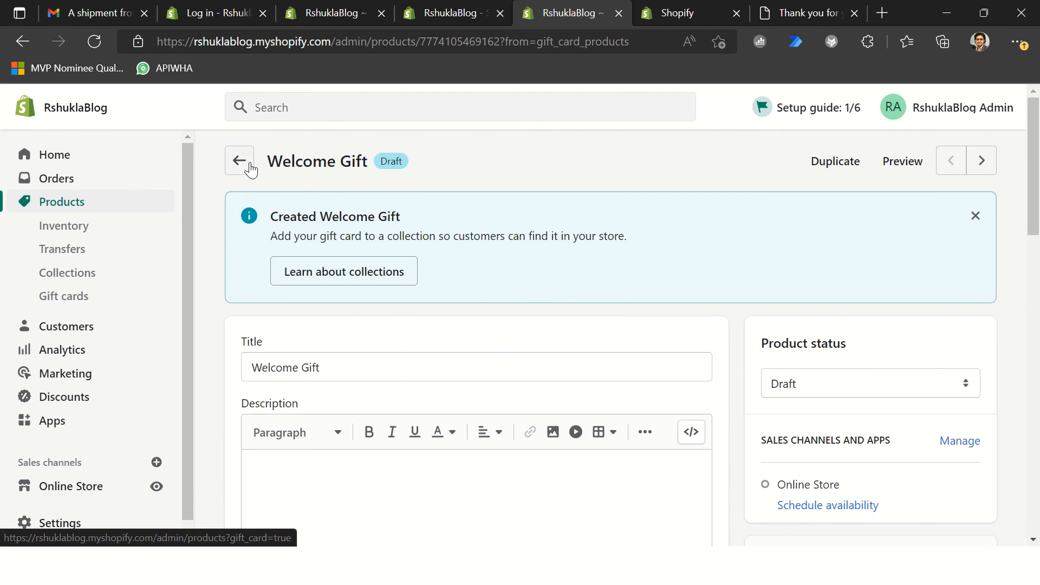
click(242, 162)
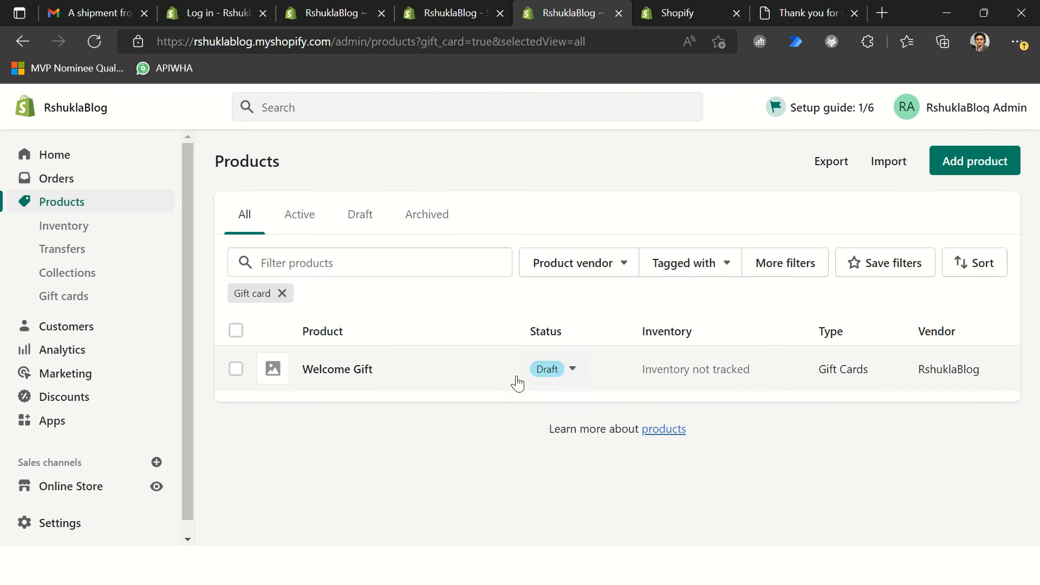
click(558, 373)
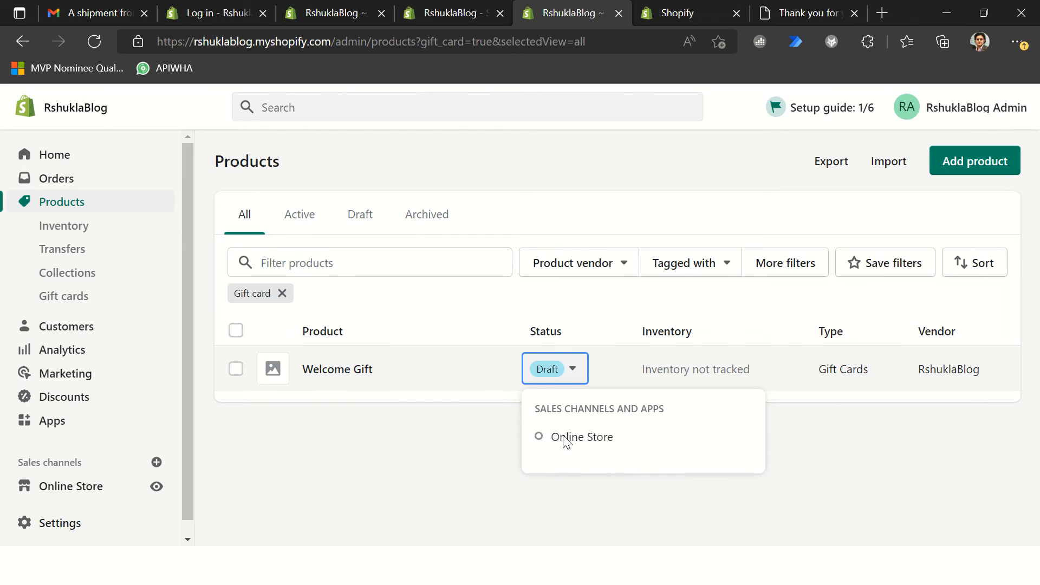
click(322, 378)
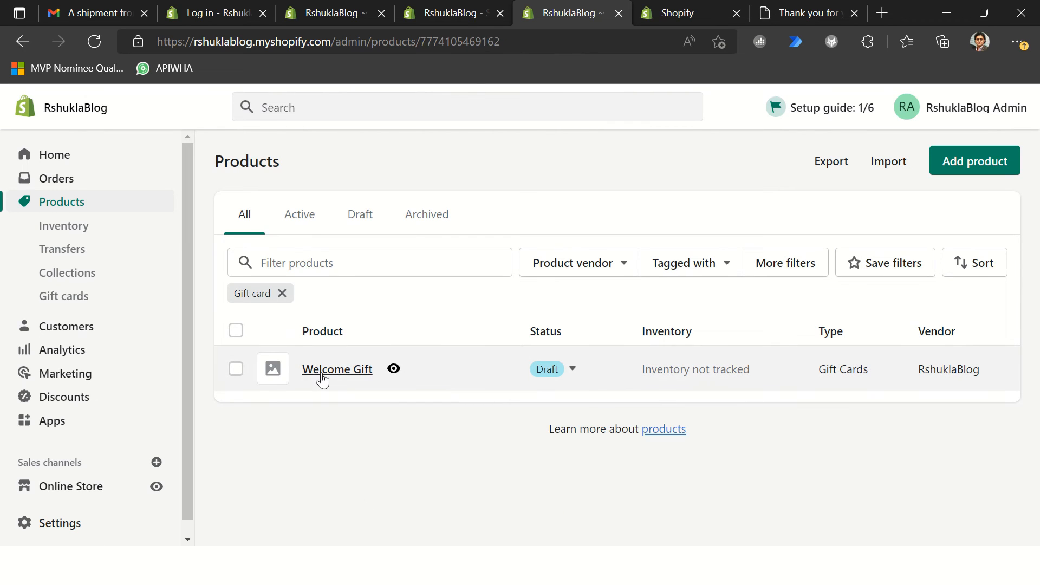
click(856, 266)
click(813, 283)
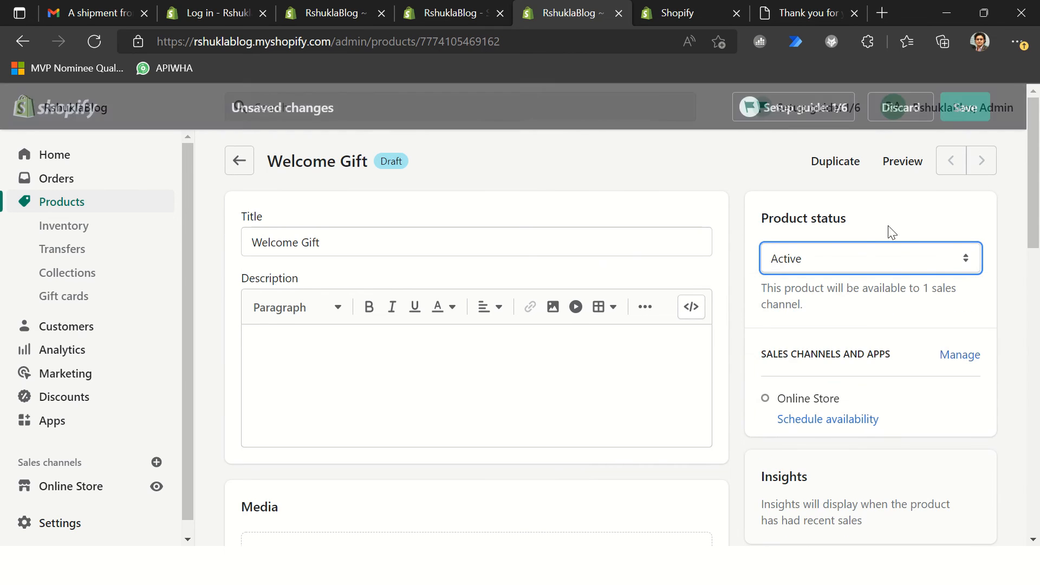
click(969, 114)
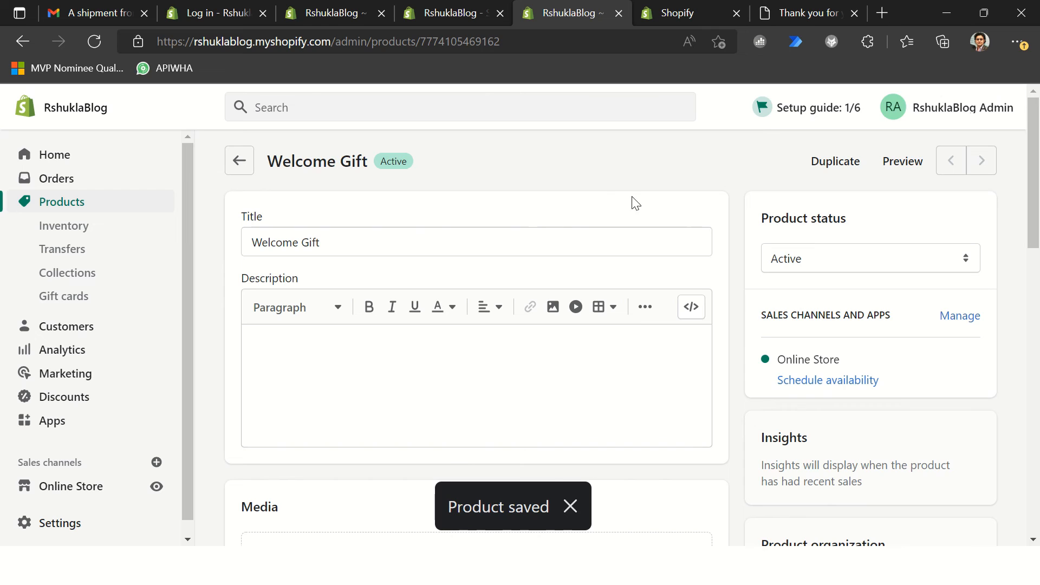
Step: Go to the gift cards page, dismiss the saved notification and start issuing a gift card
click(79, 308)
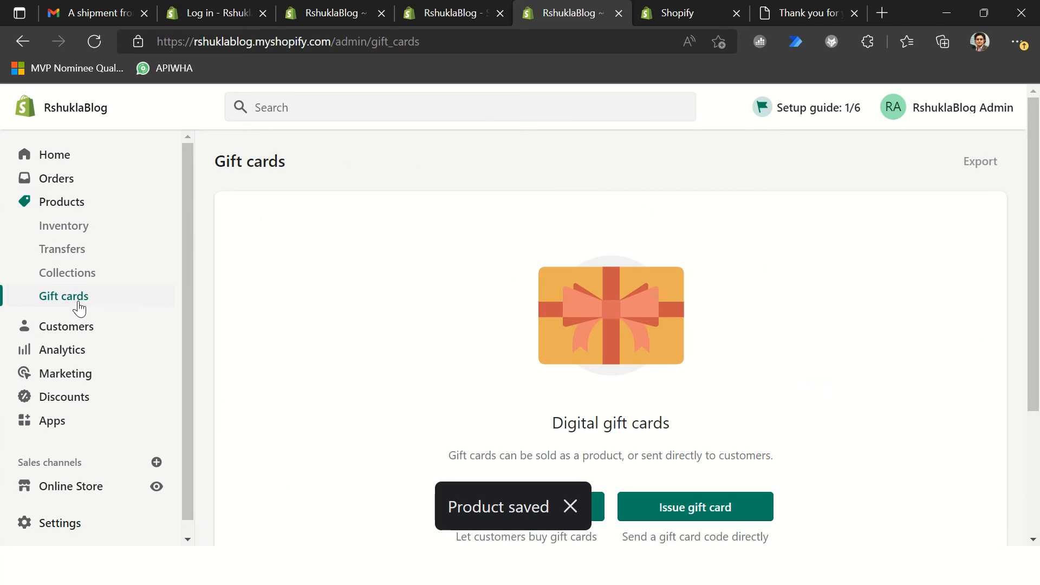
click(568, 506)
click(597, 527)
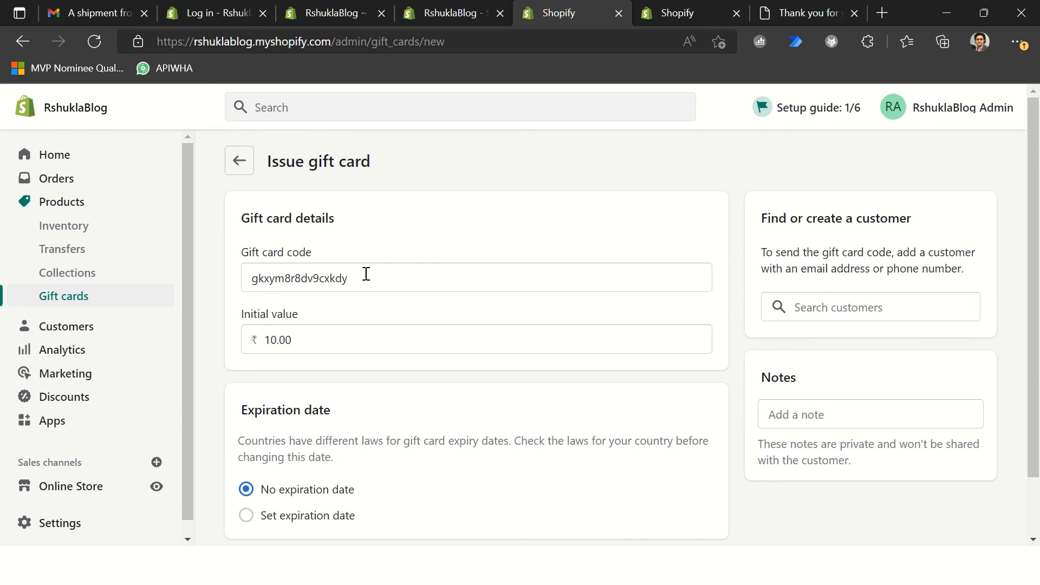
Step: Copy the gift card code, switch to Notepad++ and paste it below the last entry in Shopify.txt, after a blank line
drag(363, 279, 186, 265)
key(ctrl+c)
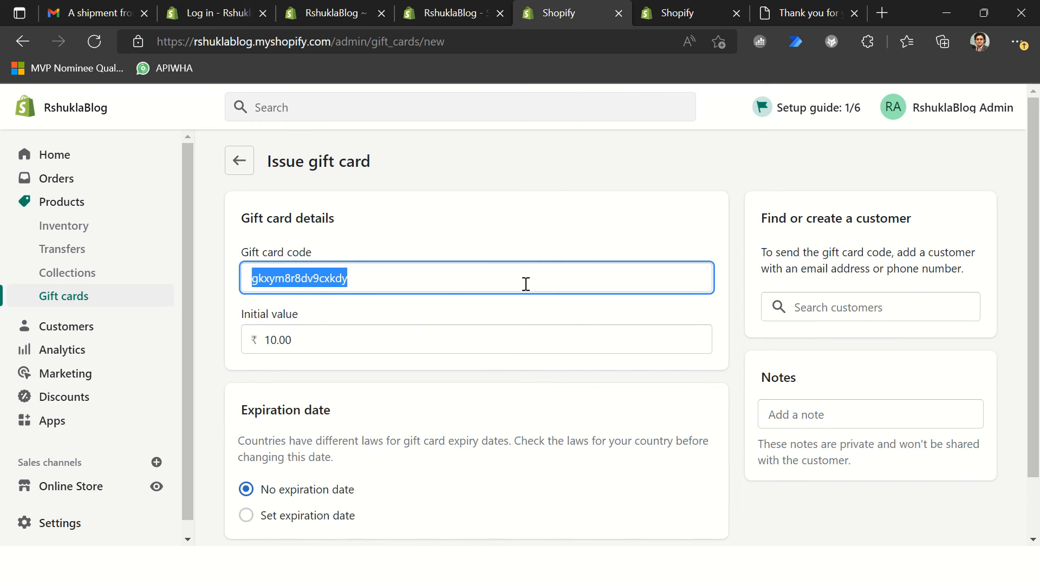
key(alt+Tab)
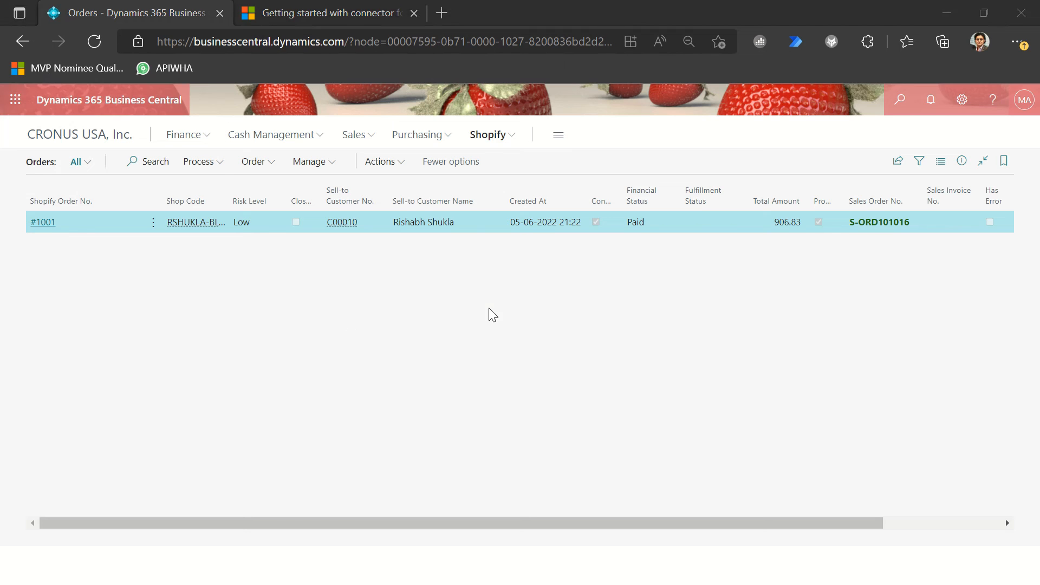
key(alt+Tab)
key(alt+Tab)
key(alt+Tab)
key(alt+Tab)
key(alt+Tab)
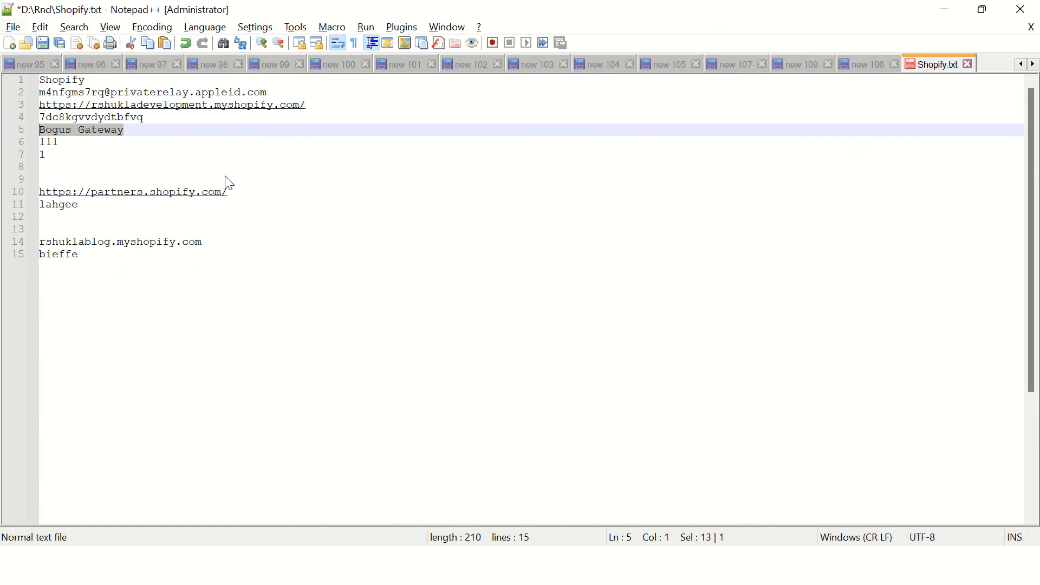
click(228, 156)
click(244, 231)
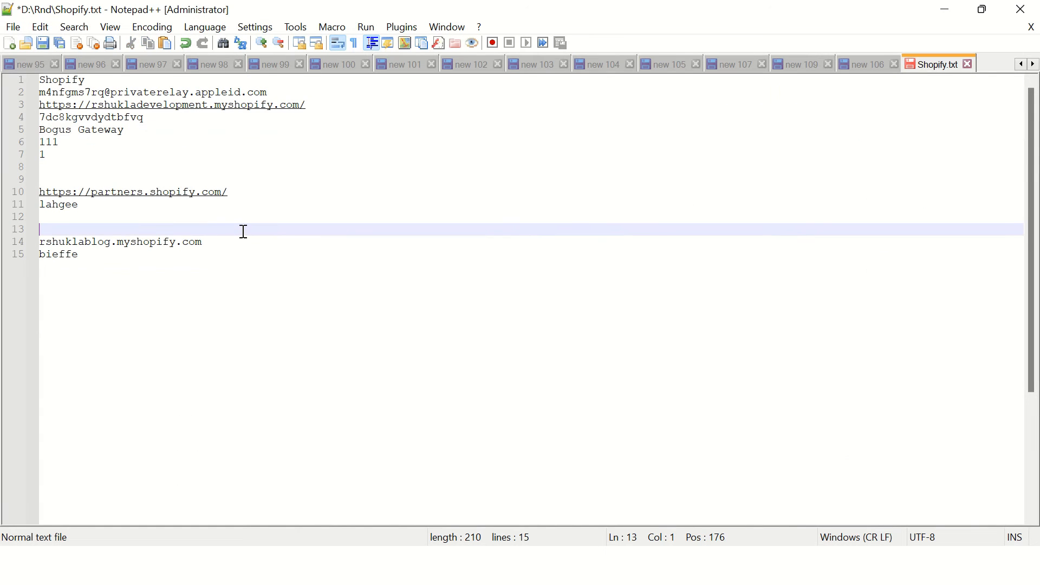
key(Down)
key(End)
key(Down)
key(Return)
key(Return)
key(ctrl+v)
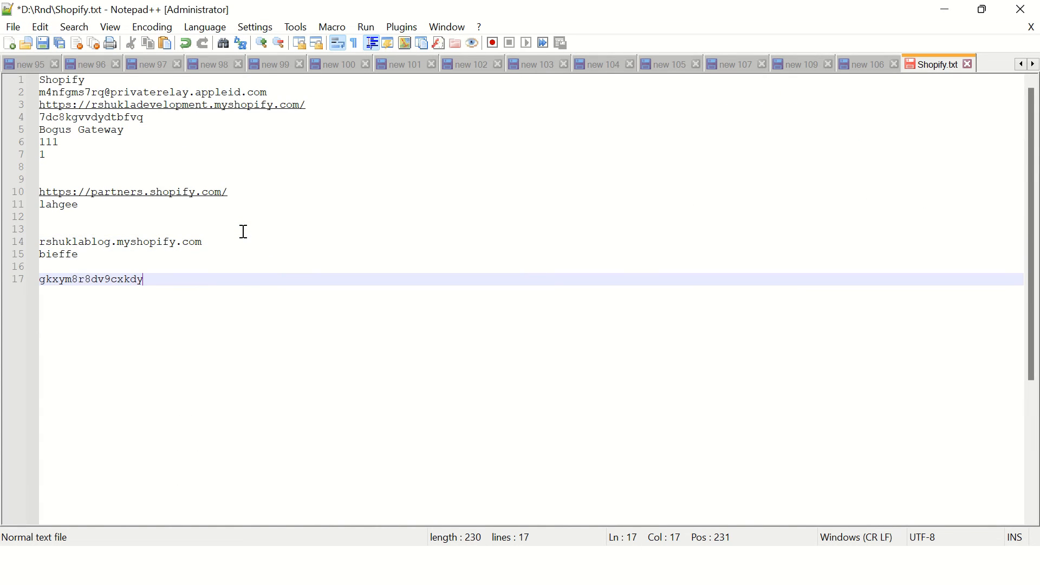
Step: Switch back to Shopify admin and assign the gift card to the existing customer, searching by the customer's full name
key(alt+Tab)
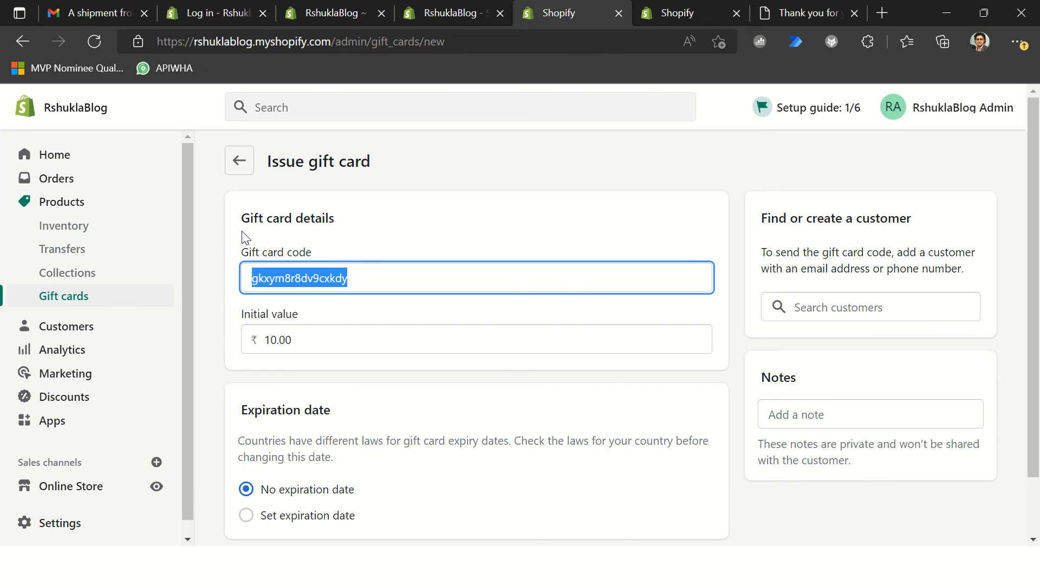
click(344, 340)
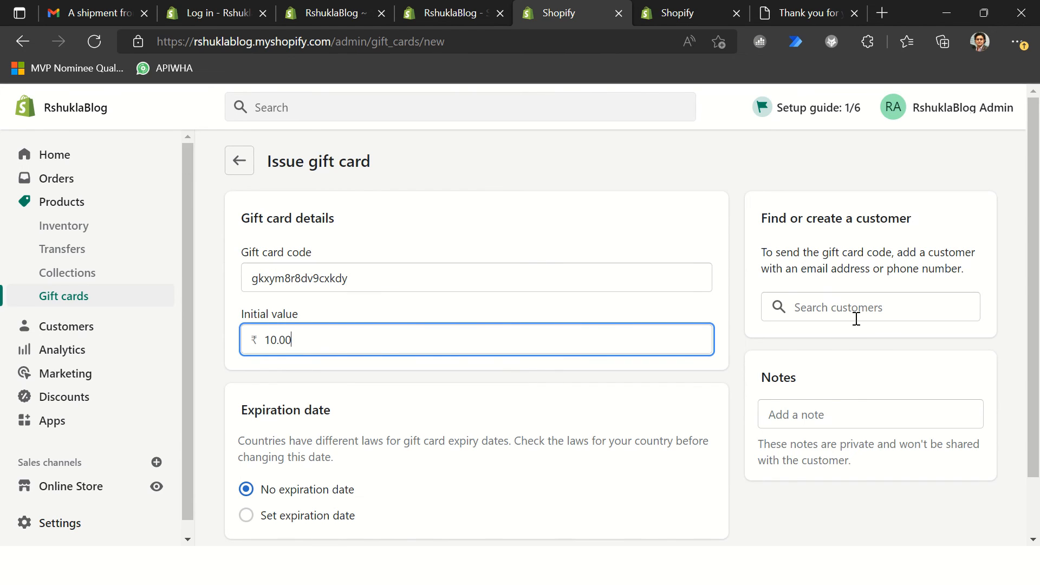
click(856, 309)
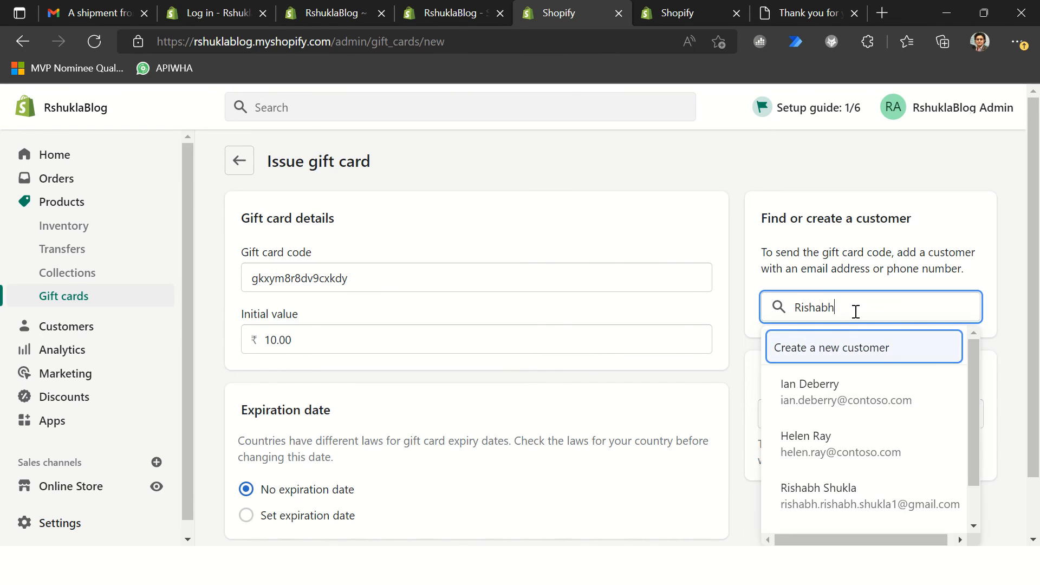
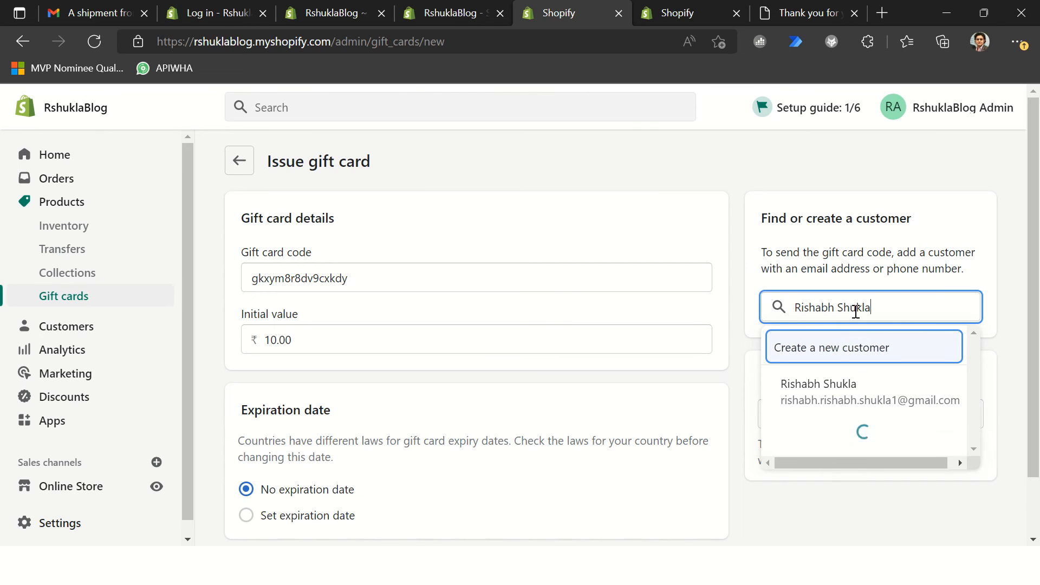
click(825, 395)
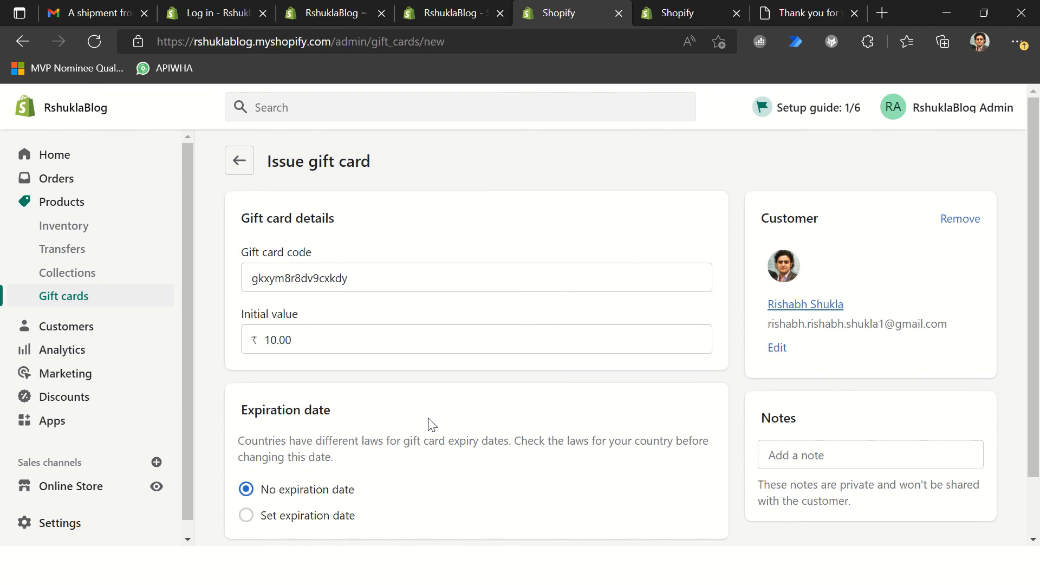
Step: Review the gift card's initial value and expiration settings, then activate and send it to the customer
scroll(431, 423, down, 2)
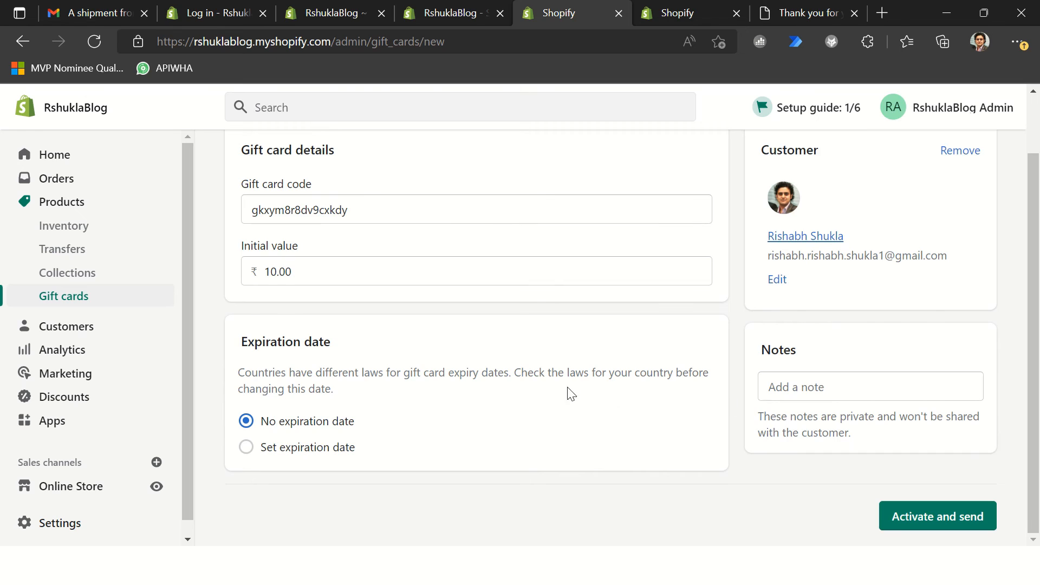
scroll(327, 354, up, 2)
scroll(929, 528, down, 2)
click(924, 512)
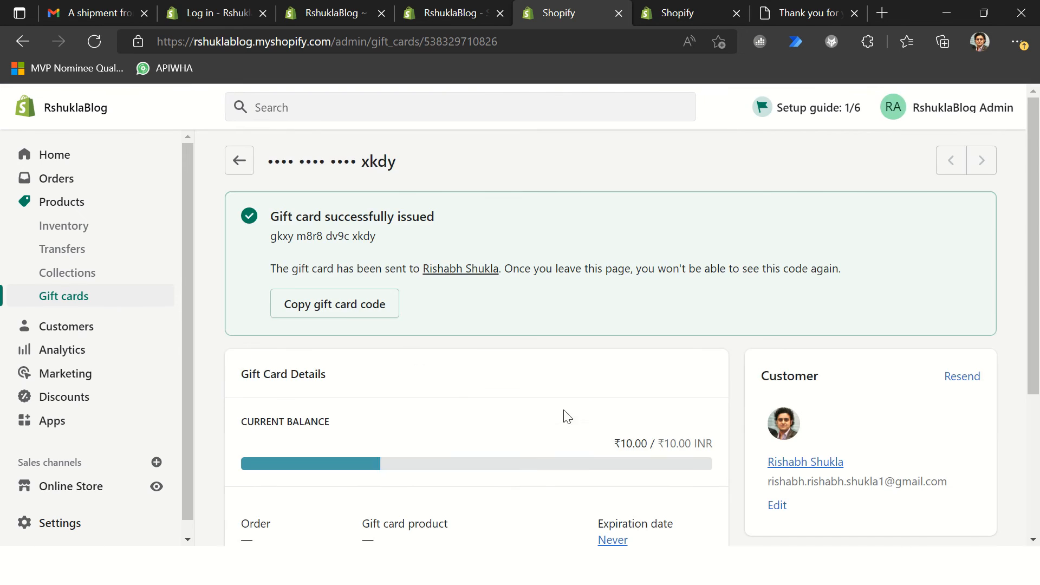
Step: Copy the issued gift card code with its spacing and paste it on a new last line of Shopify.txt in Notepad++
drag(377, 239, 283, 244)
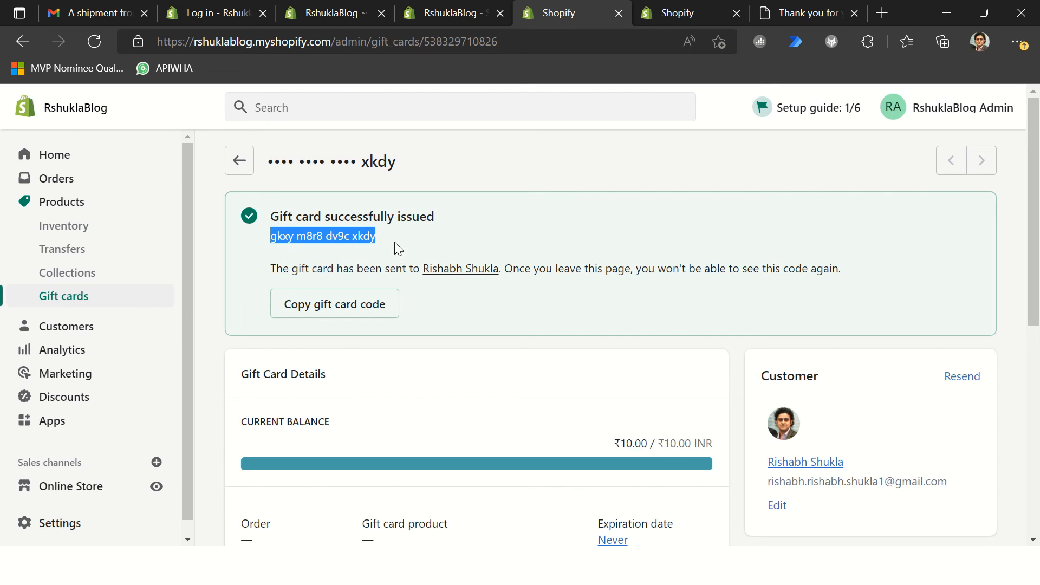
key(alt+Tab)
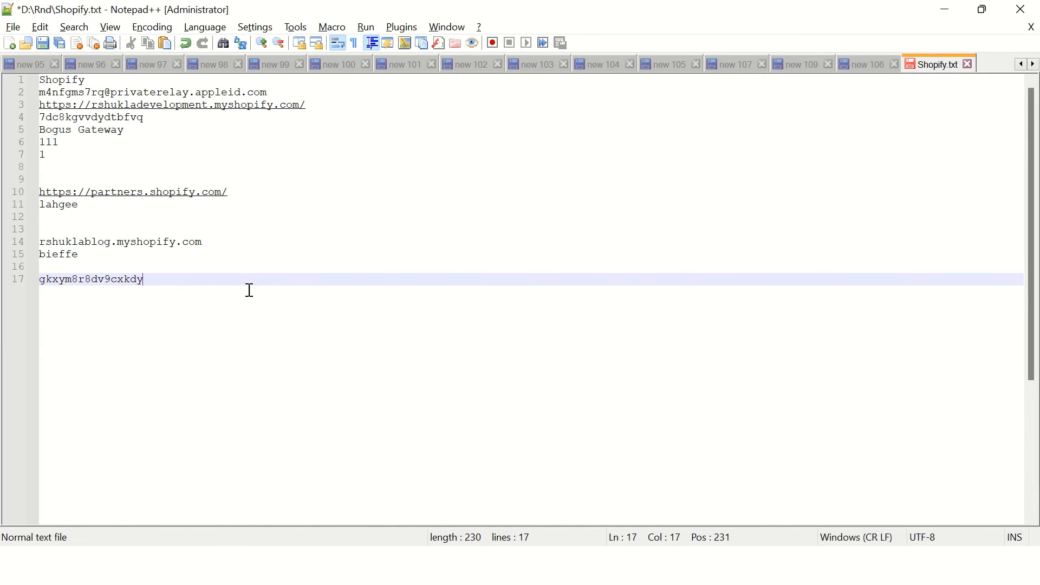
key(Return)
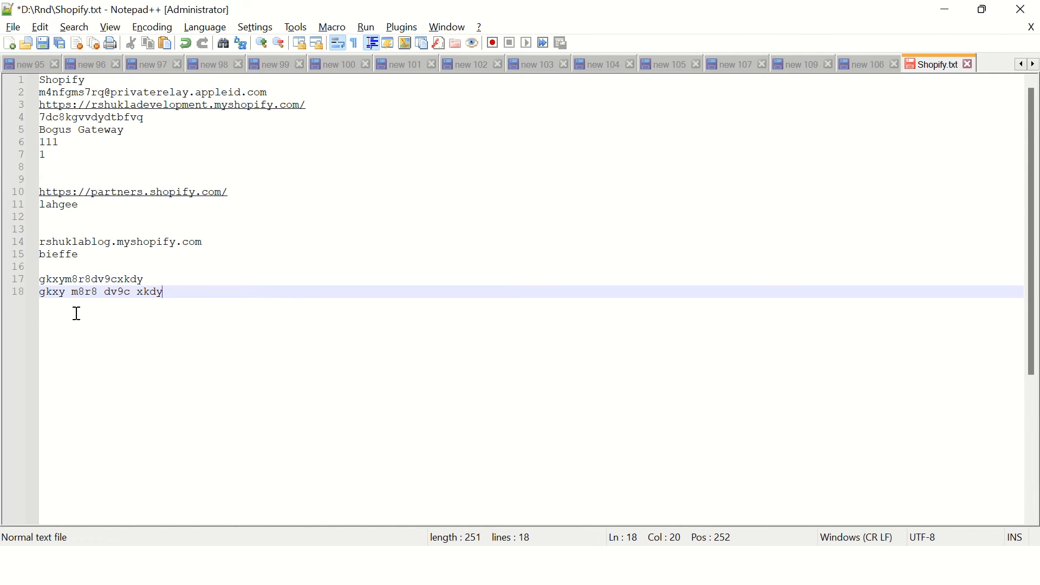
Step: Switch back to Shopify admin and examine the issued gift card's details and timeline
key(alt+Tab)
scroll(678, 397, down, 7)
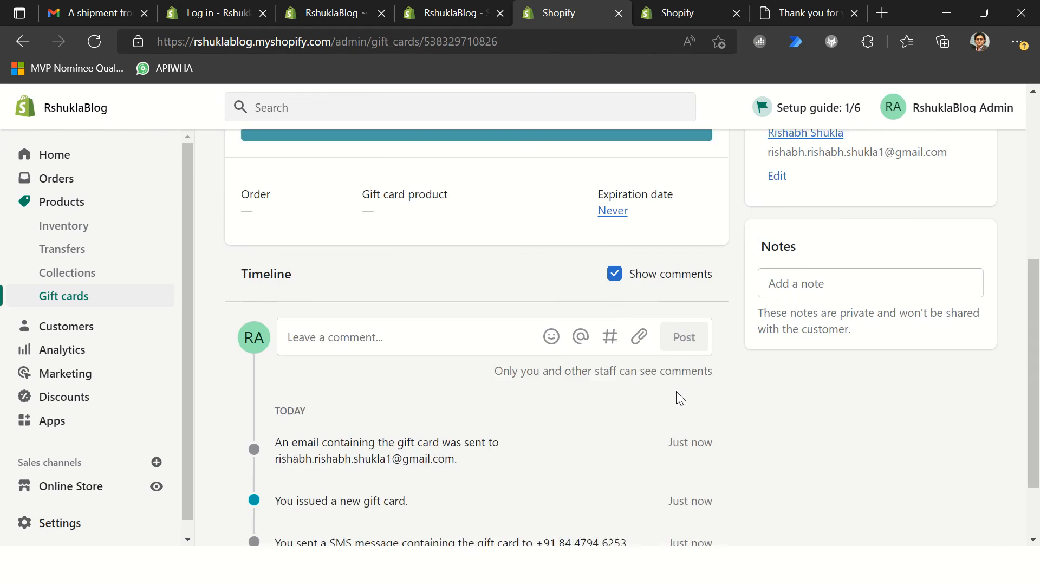
scroll(428, 352, up, 10)
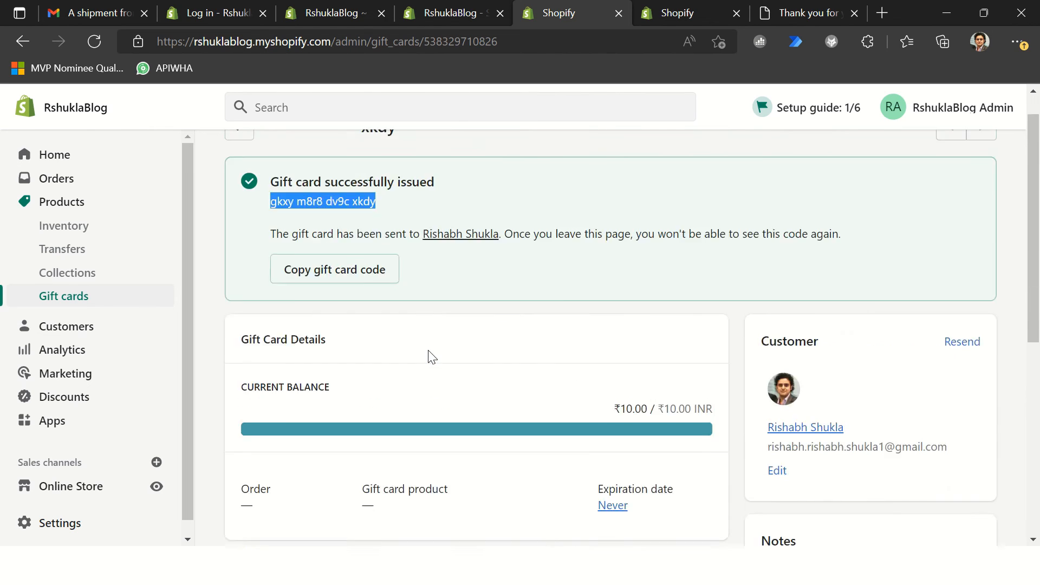
Step: Switch to the storefront's order confirmation page and continue shopping to the store's featured products
click(706, 18)
key(ctrl+Tab)
click(341, 42)
double_click(342, 41)
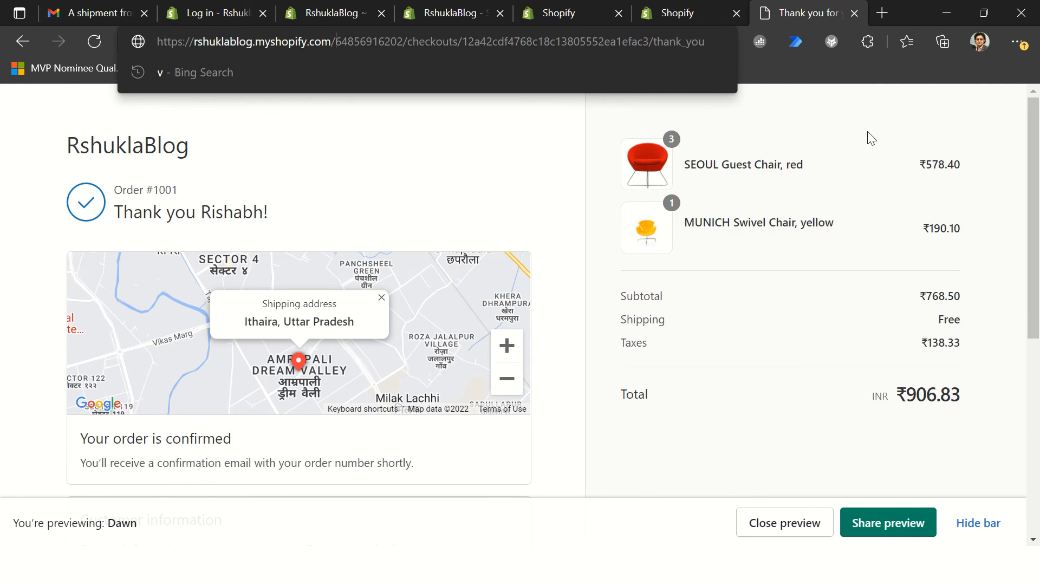
scroll(244, 274, down, 7)
click(139, 445)
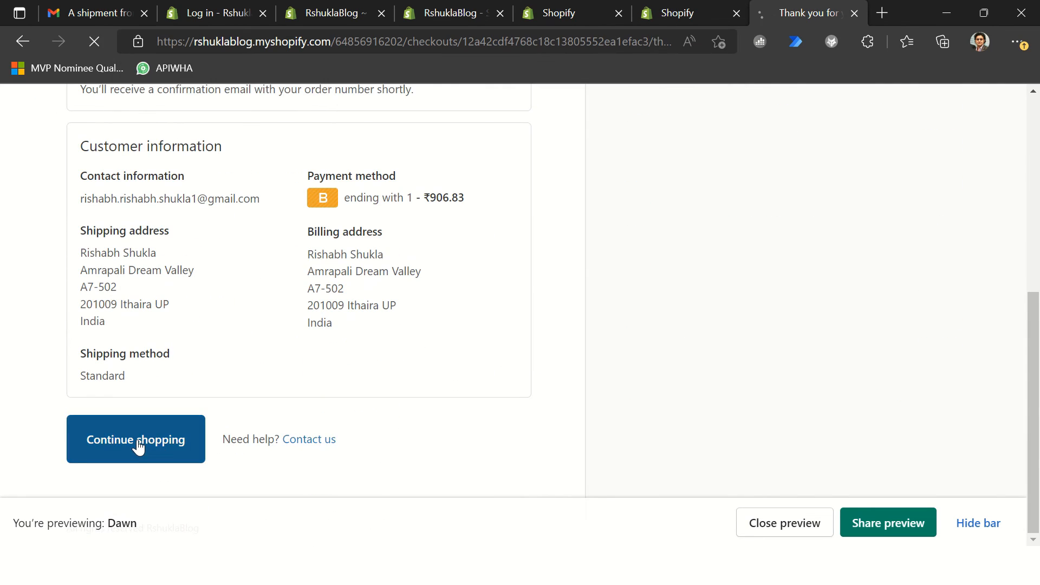
scroll(705, 357, down, 10)
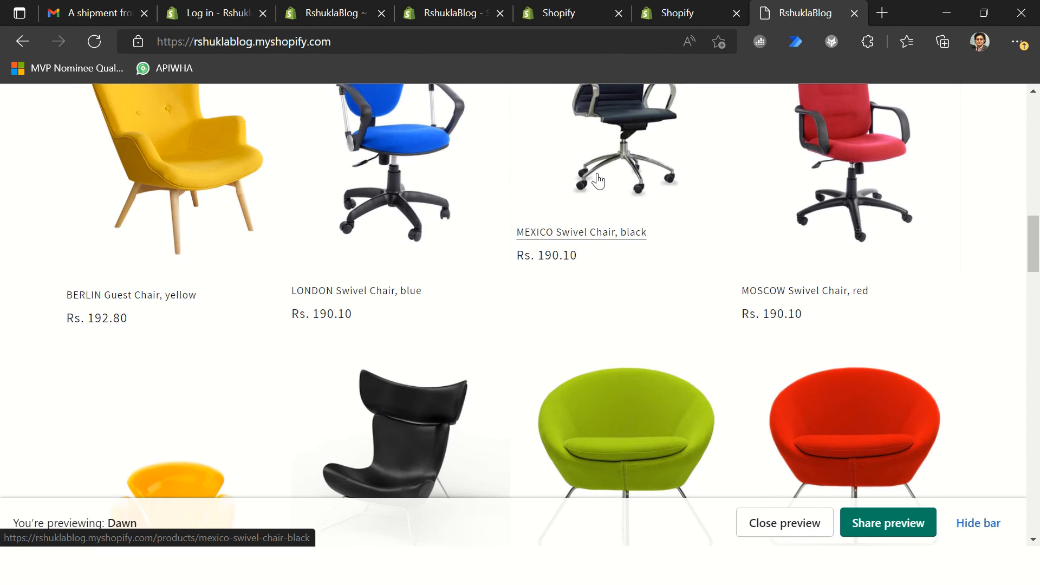
Step: Open the MEXICO Swivel Chair, black product page and close the Dawn theme preview
click(597, 181)
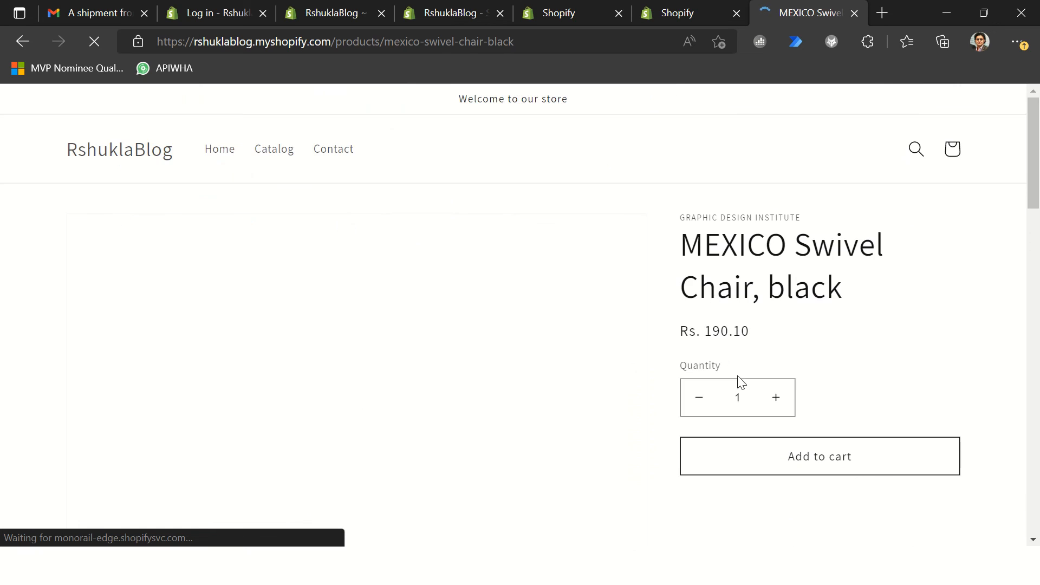
click(804, 524)
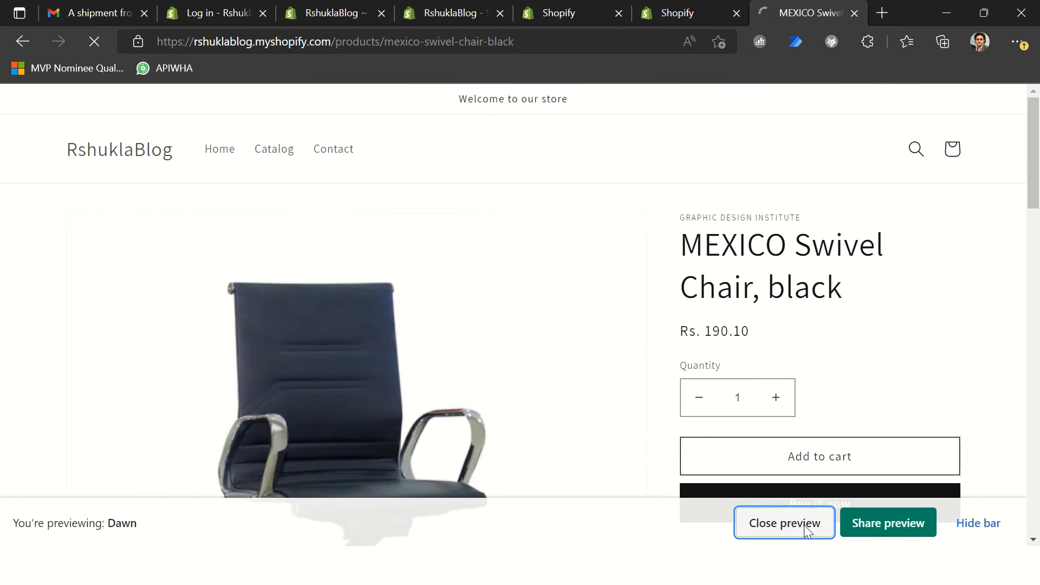
click(29, 48)
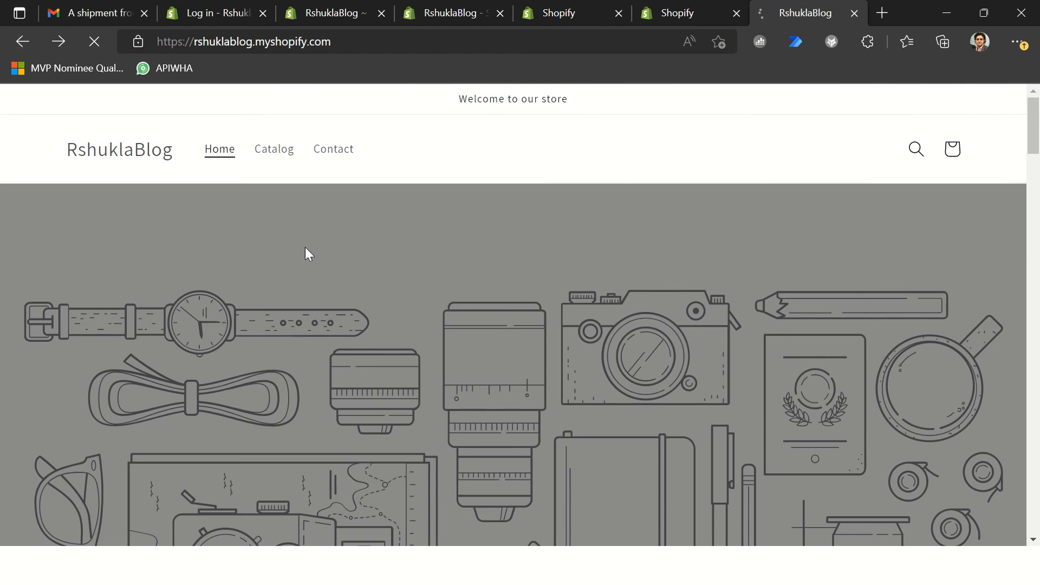
scroll(845, 461, down, 3)
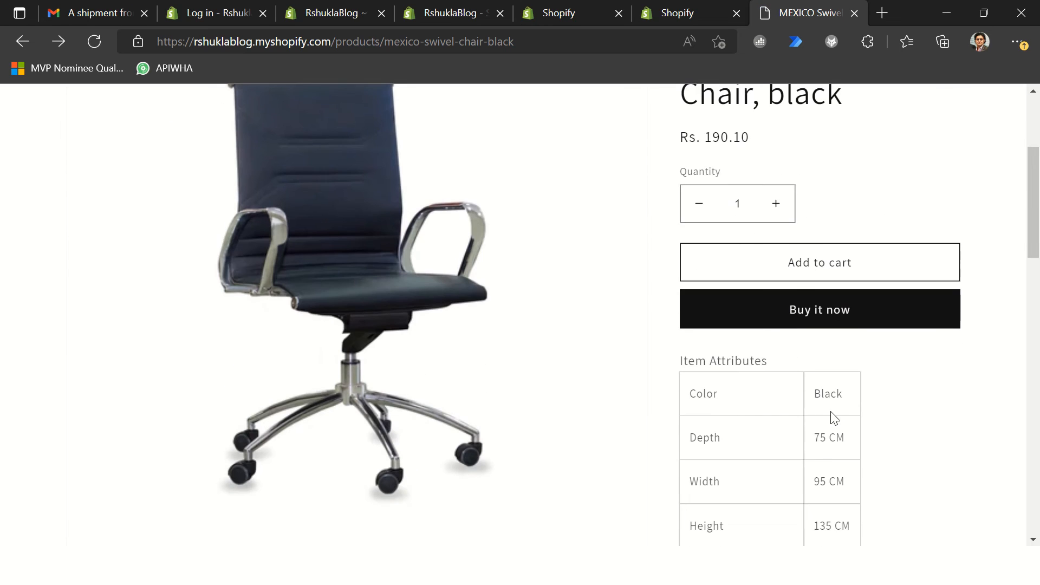
Step: Go to the store's home page by shortening the product address to rshuklablog.myshopify.com
click(379, 49)
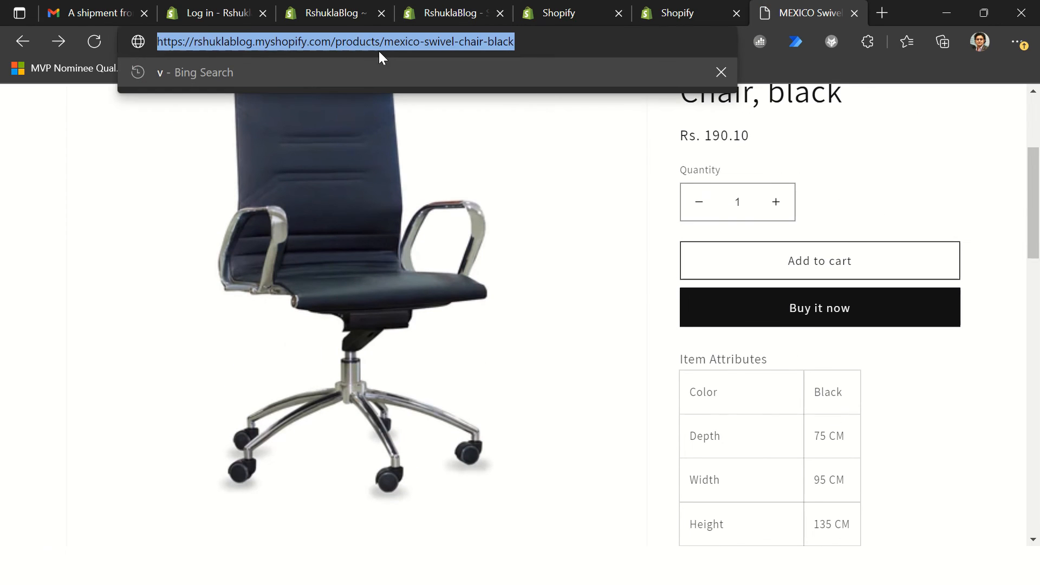
click(335, 42)
key(shift+End)
key(BackSpace)
key(Return)
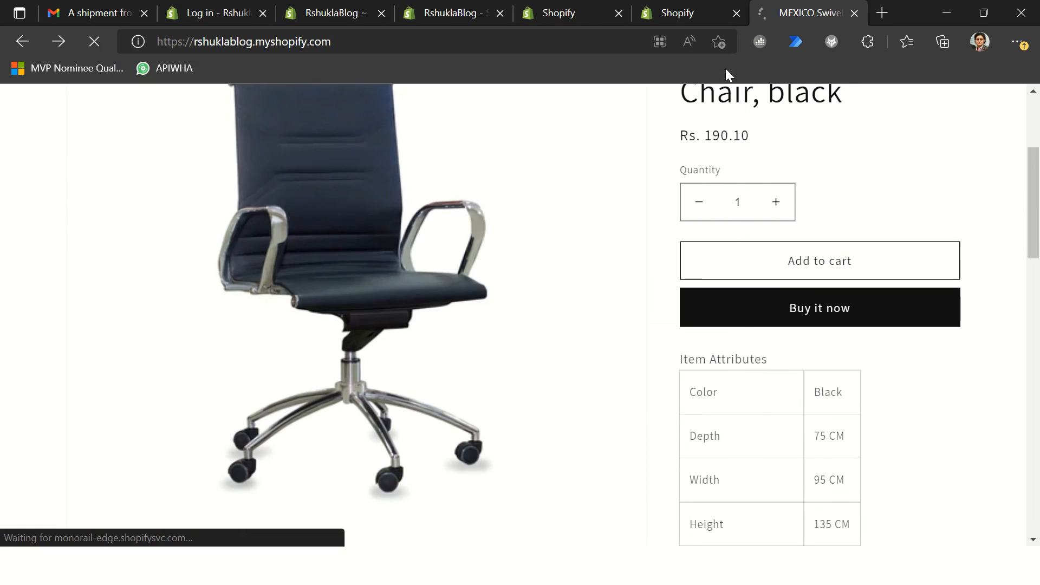
Step: Open MEXICO Swivel Chair, black from the featured products and start buying one unit immediately
scroll(674, 291, down, 10)
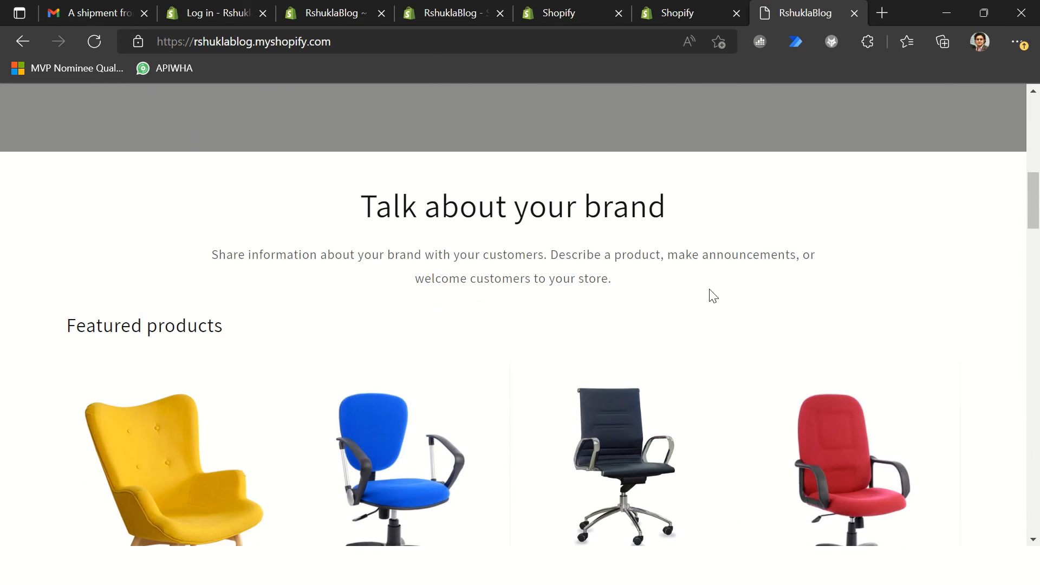
click(608, 432)
scroll(726, 277, down, 5)
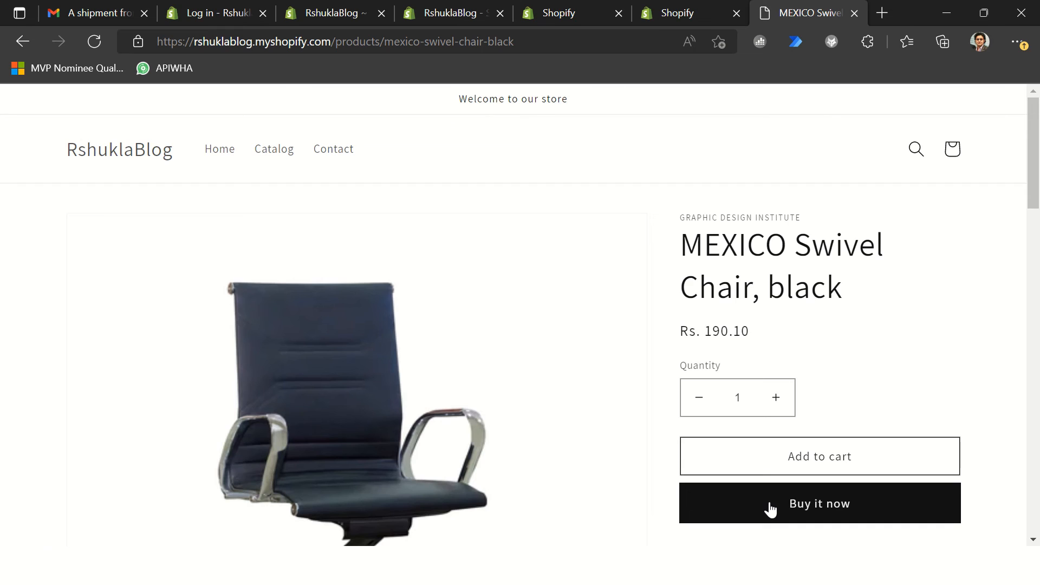
click(770, 505)
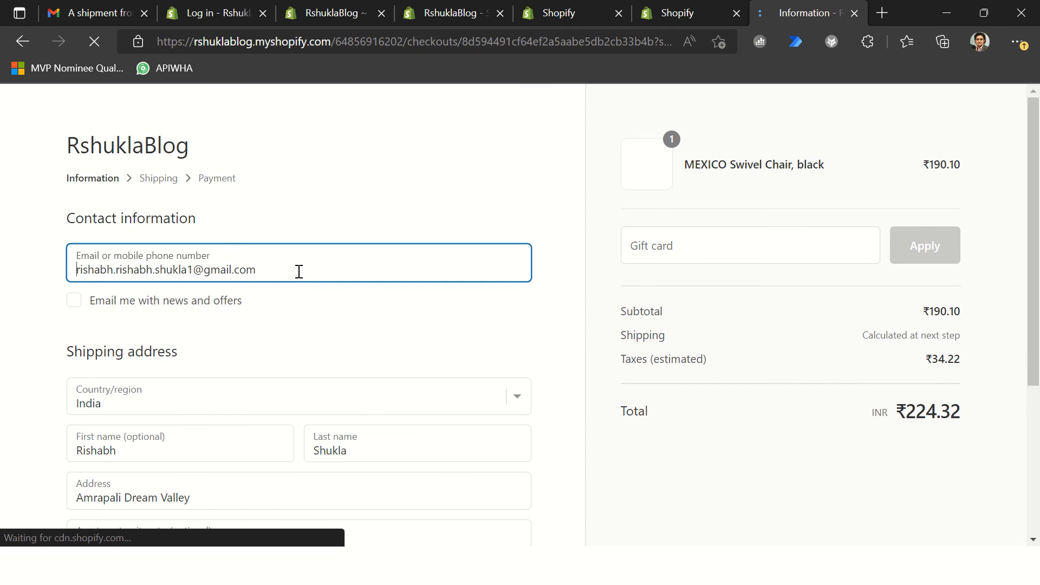
Step: Copy the spaced gift card code from Shopify.txt in Notepad++ and apply it to the order in the store checkout
scroll(304, 320, down, 3)
scroll(568, 289, up, 3)
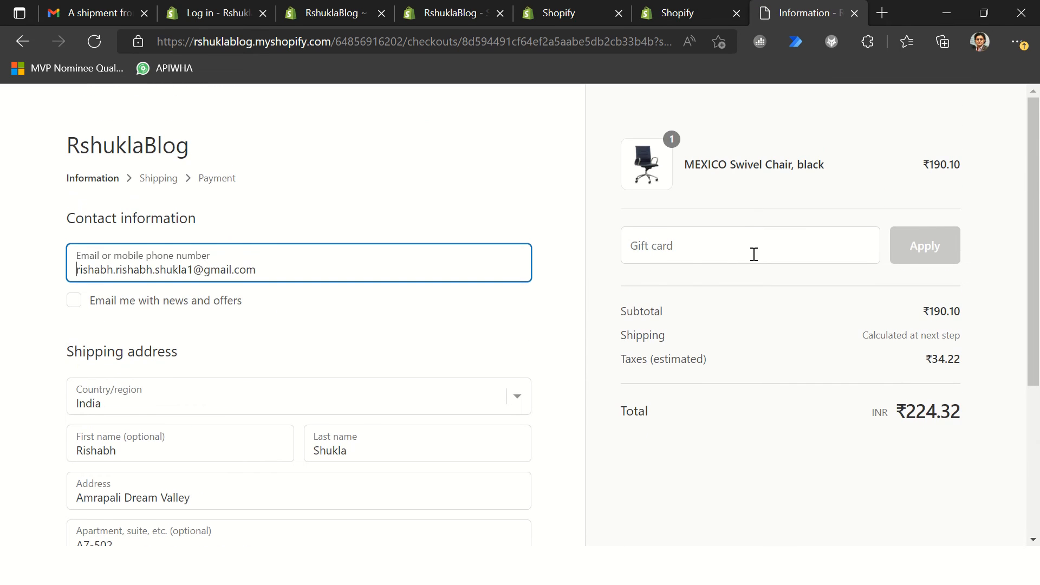
click(731, 245)
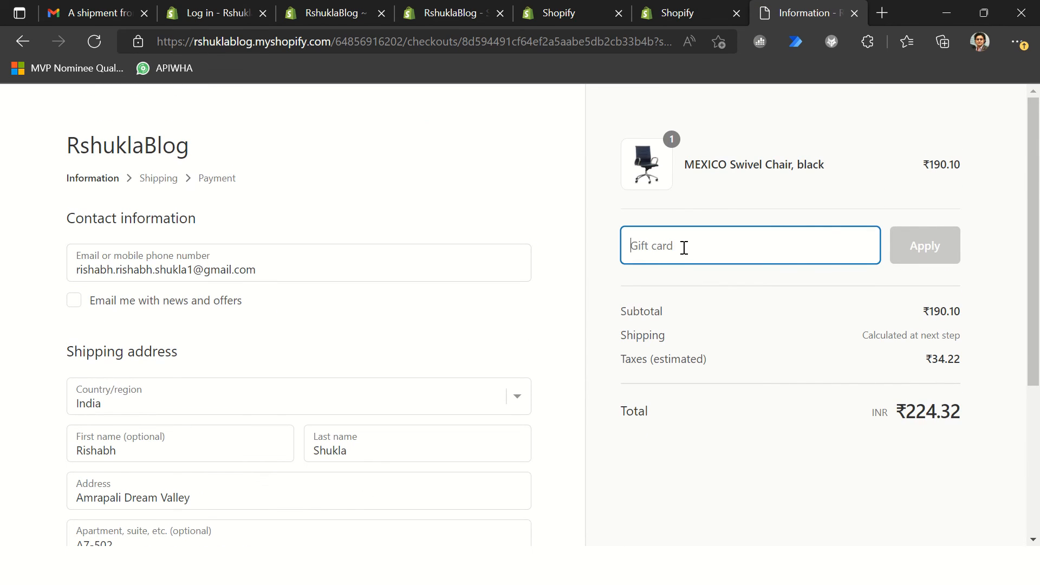
key(alt+Tab)
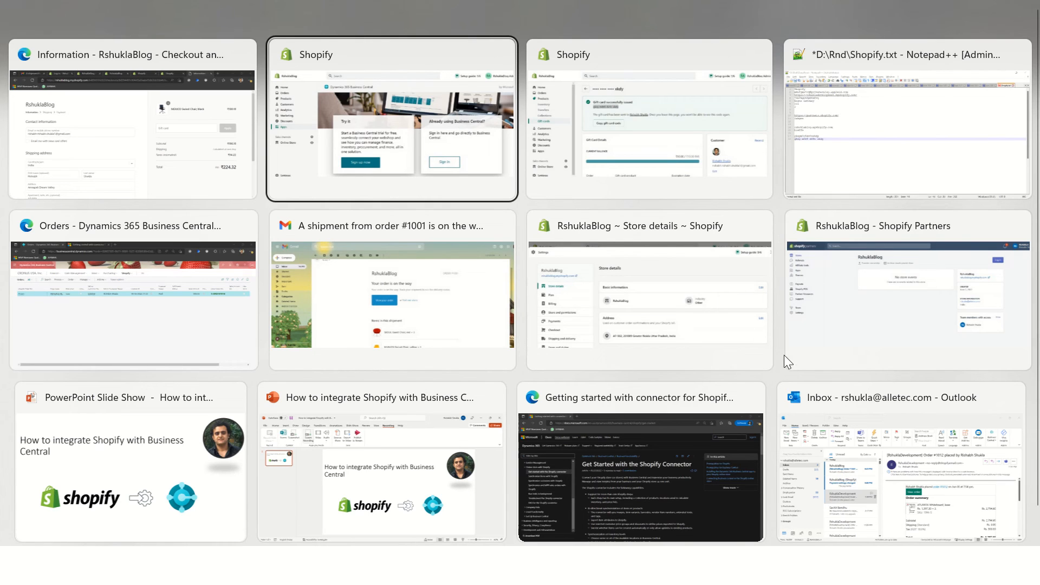
key(Tab)
key(Tab)
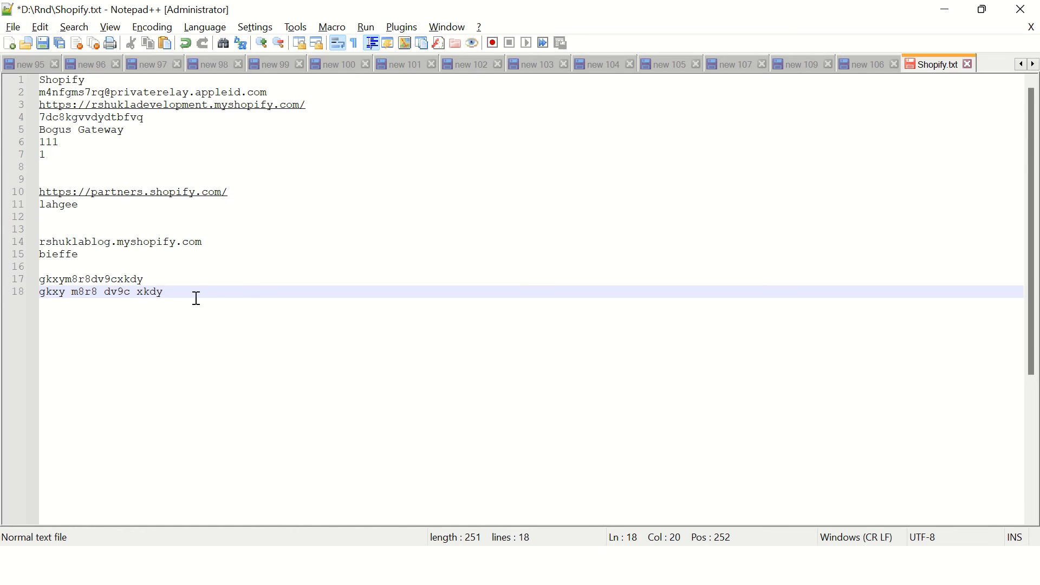
drag(174, 292, 20, 290)
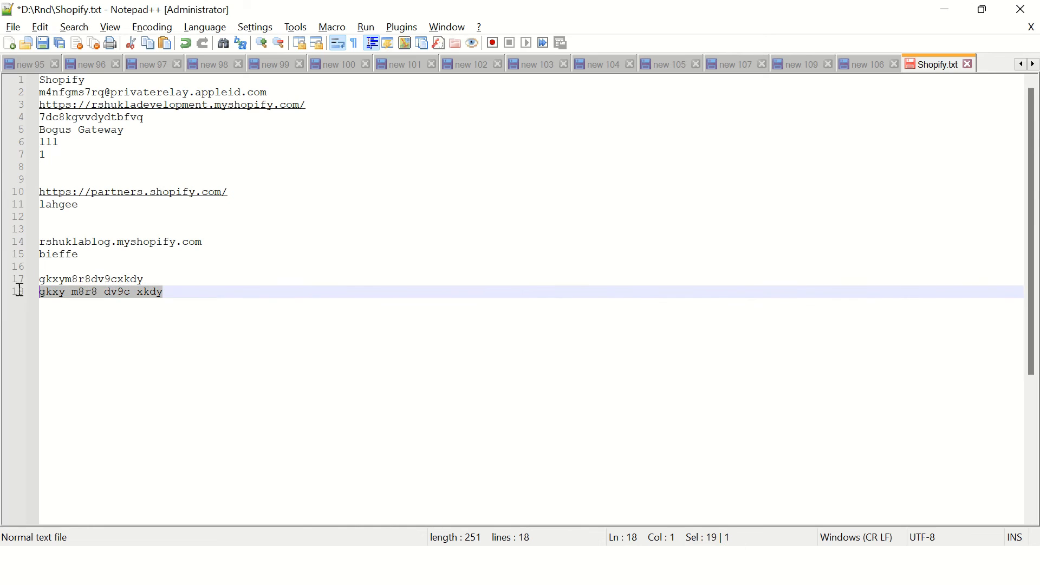
key(ctrl+c)
key(alt+Tab)
click(759, 246)
key(ctrl+v)
click(925, 246)
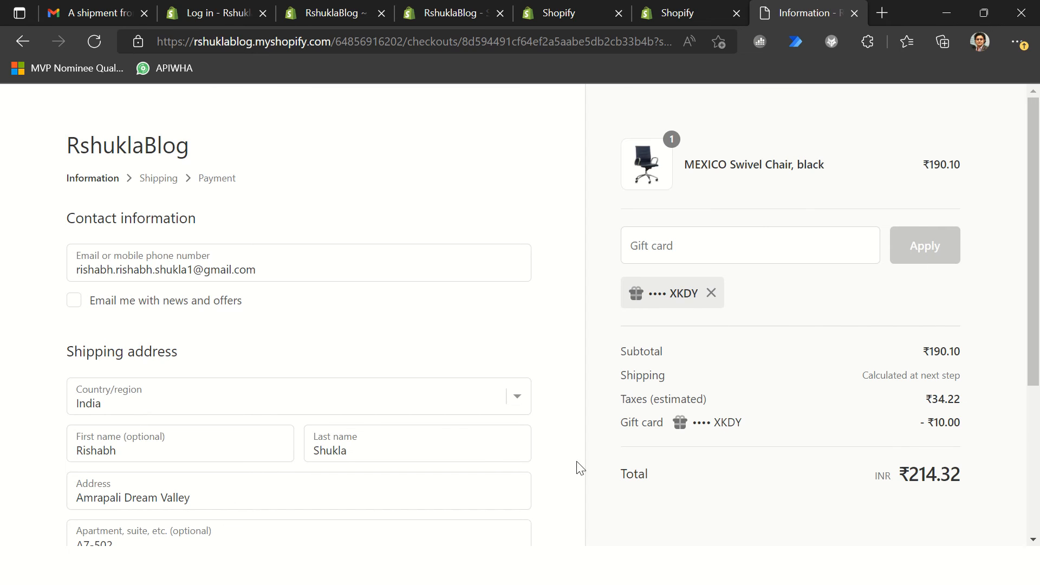
Step: Accept the prefilled contact and shipping address, keep Standard shipping, and continue to payment
scroll(488, 434, down, 5)
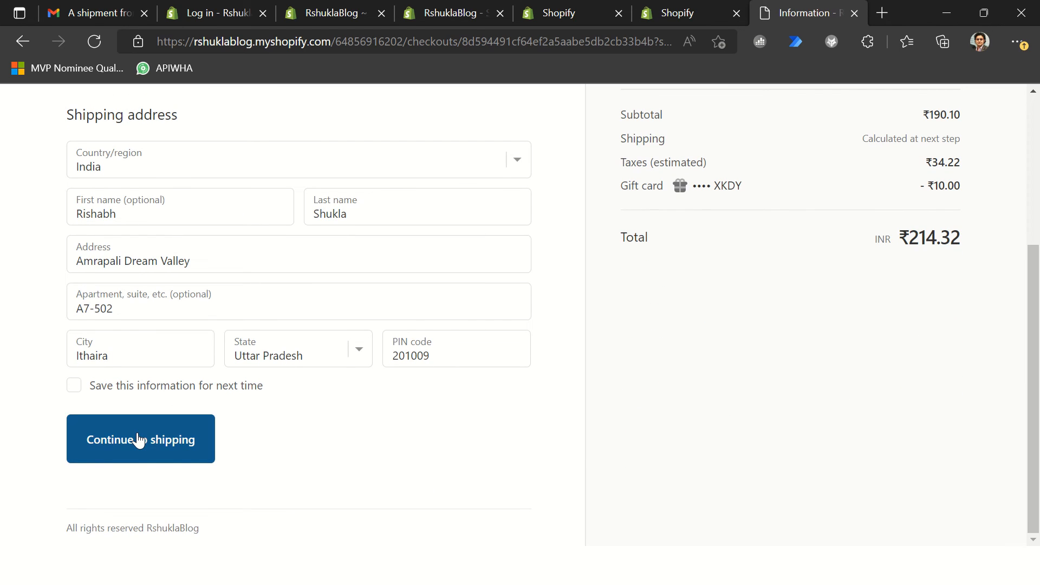
click(139, 440)
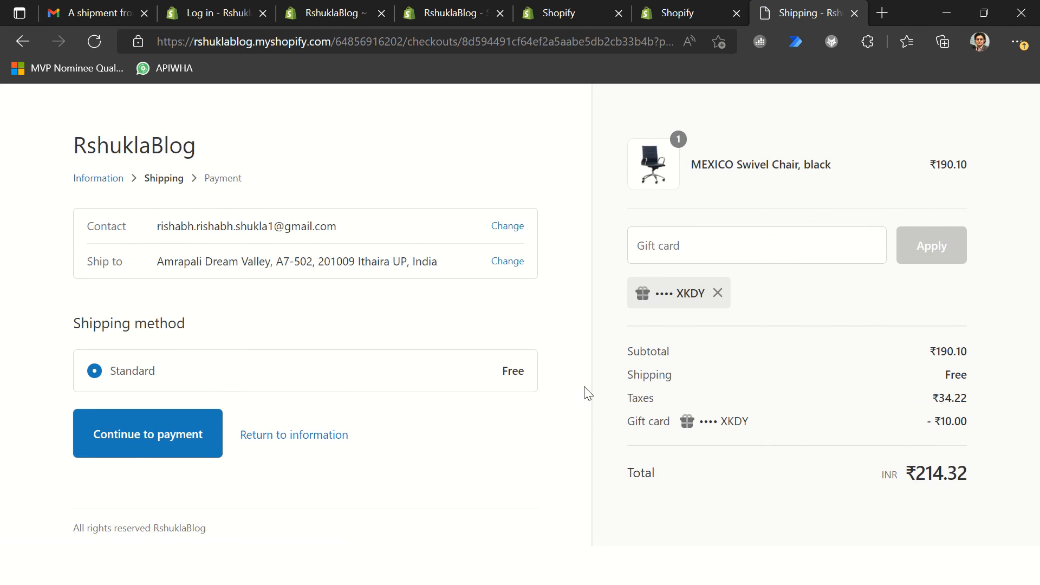
click(187, 433)
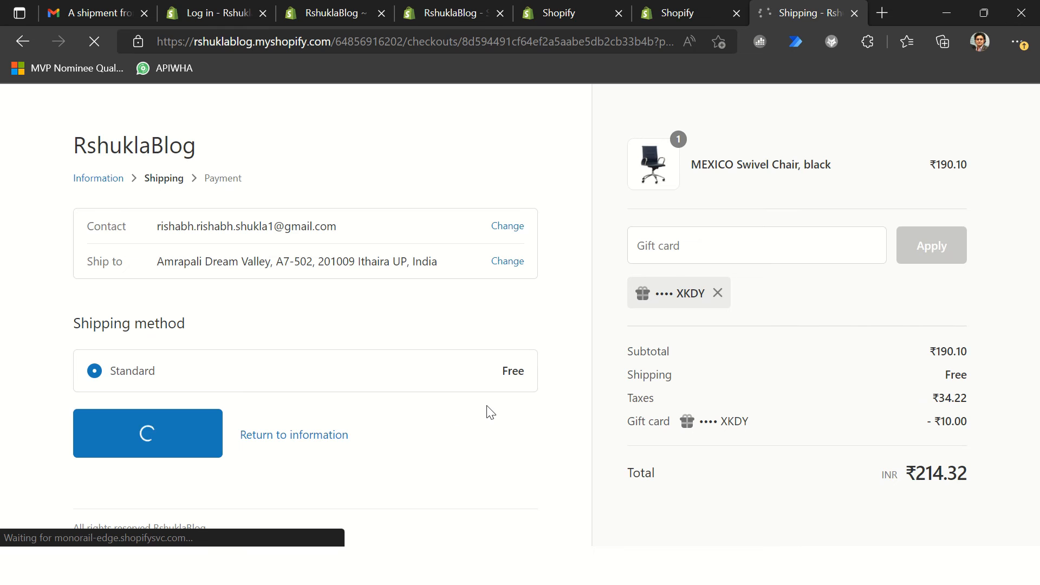
Step: Enter the test card number in the credit card payment details
scroll(358, 422, down, 5)
click(160, 267)
key(alt+Tab)
key(alt+shift+Tab)
click(171, 263)
text(1)
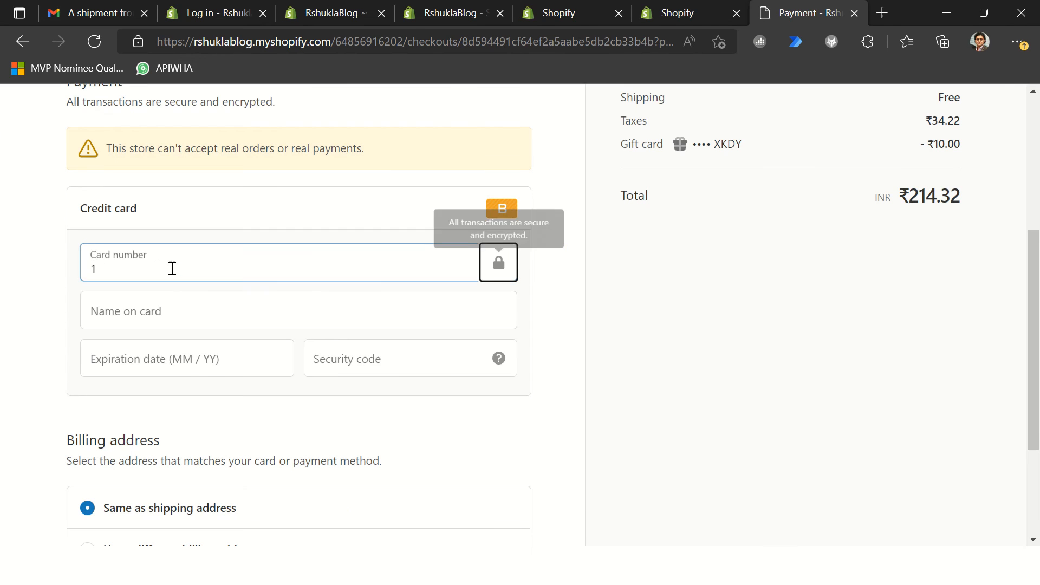
Step: Copy "Bogus Gateway" from Shopify.txt in Notepad++ and paste it as the name on the card at checkout
click(237, 316)
key(alt+Tab)
click(169, 282)
drag(129, 132, 38, 136)
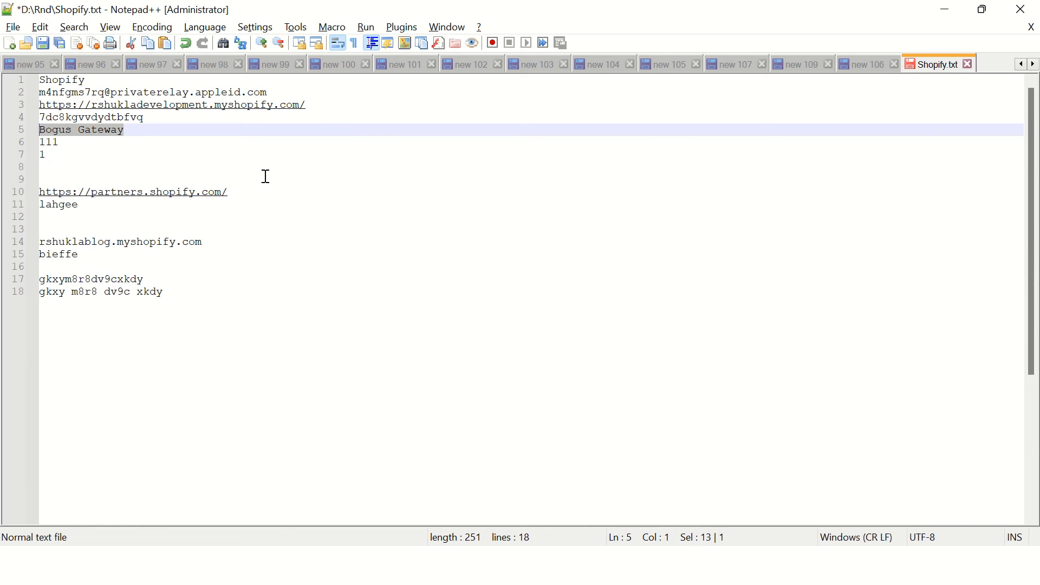
key(ctrl+c)
key(alt+Tab)
key(ctrl+v)
Step: Enter the card's expiration date and security code, and pay for the order with the billing address same as shipping
click(207, 350)
text(05)
key(Tab)
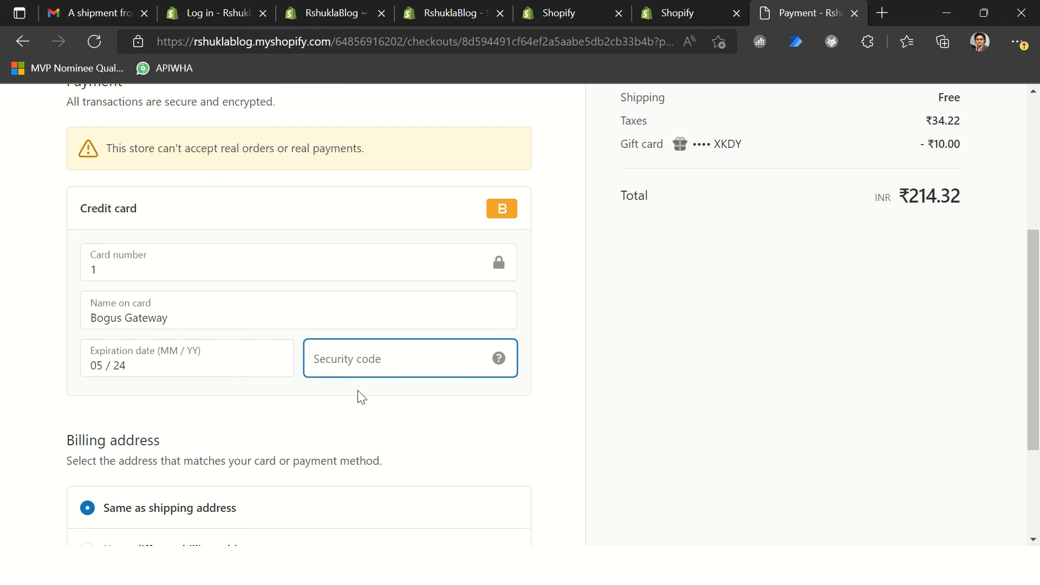
text(111)
key(Tab)
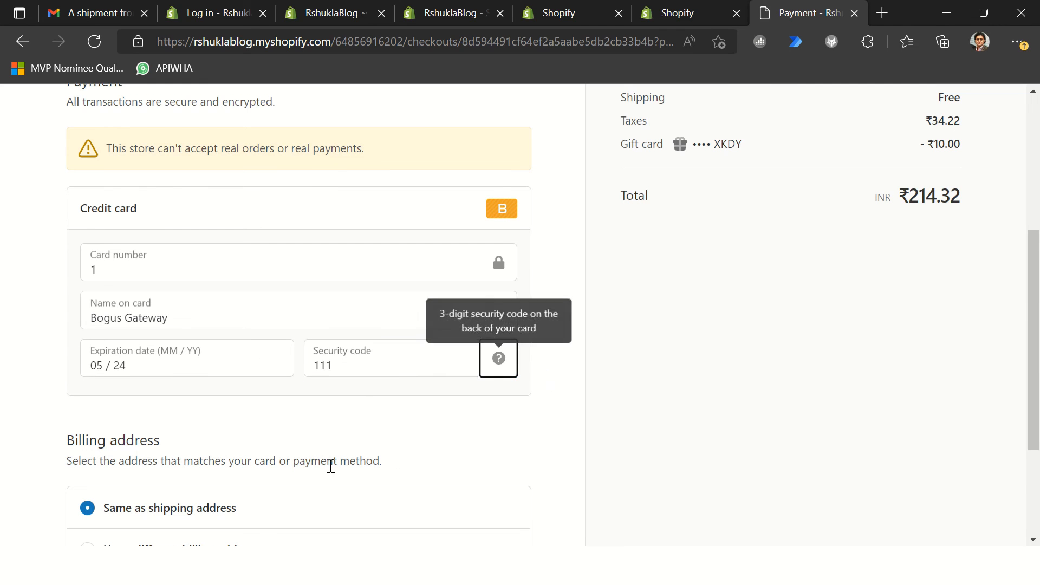
scroll(245, 446, down, 3)
click(111, 448)
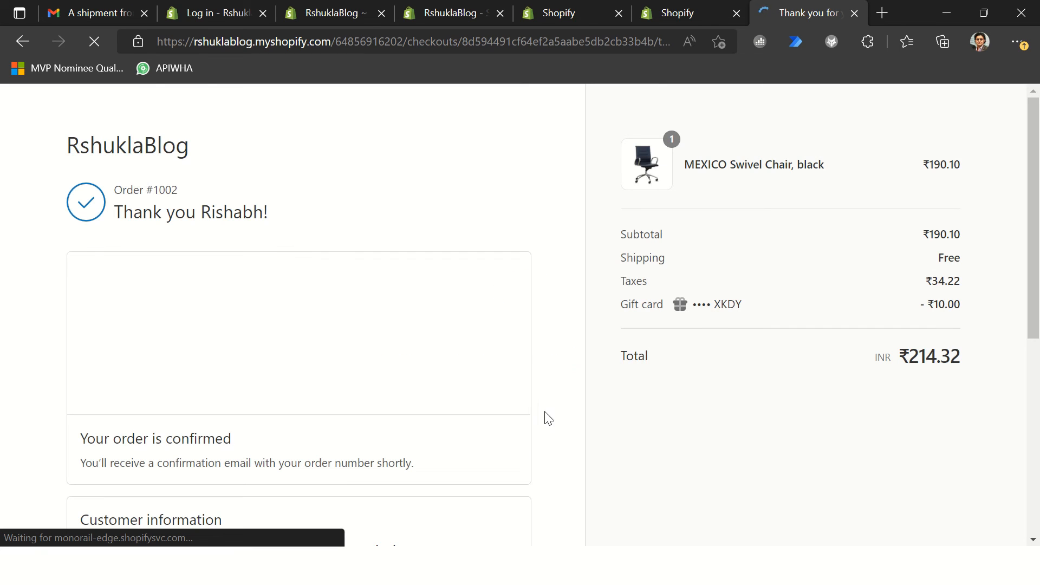
Step: Review the payment methods on the order confirmation page and switch to the Shopify orders list in Business Central
scroll(677, 393, down, 5)
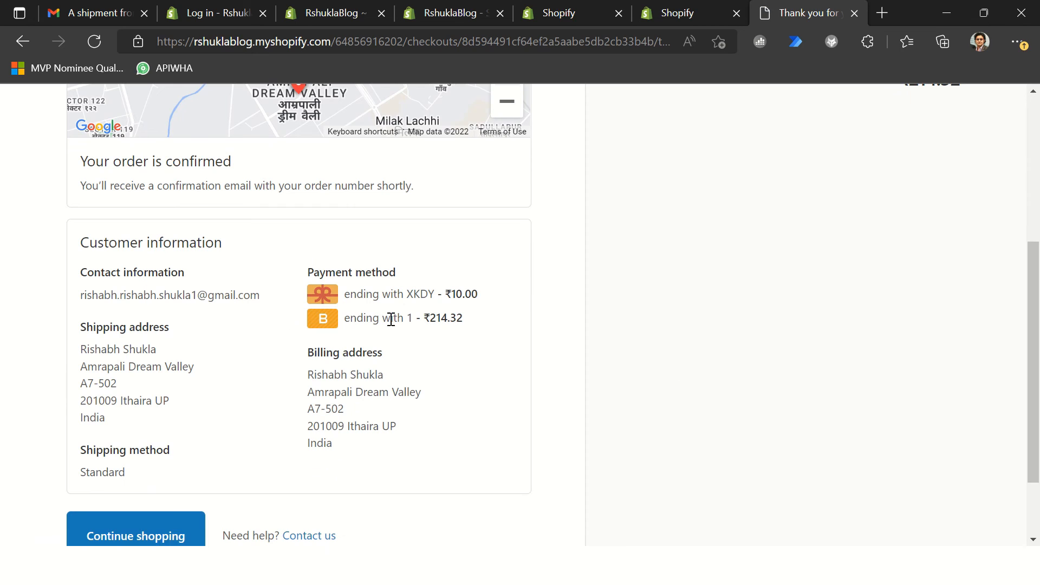
scroll(186, 360, down, 2)
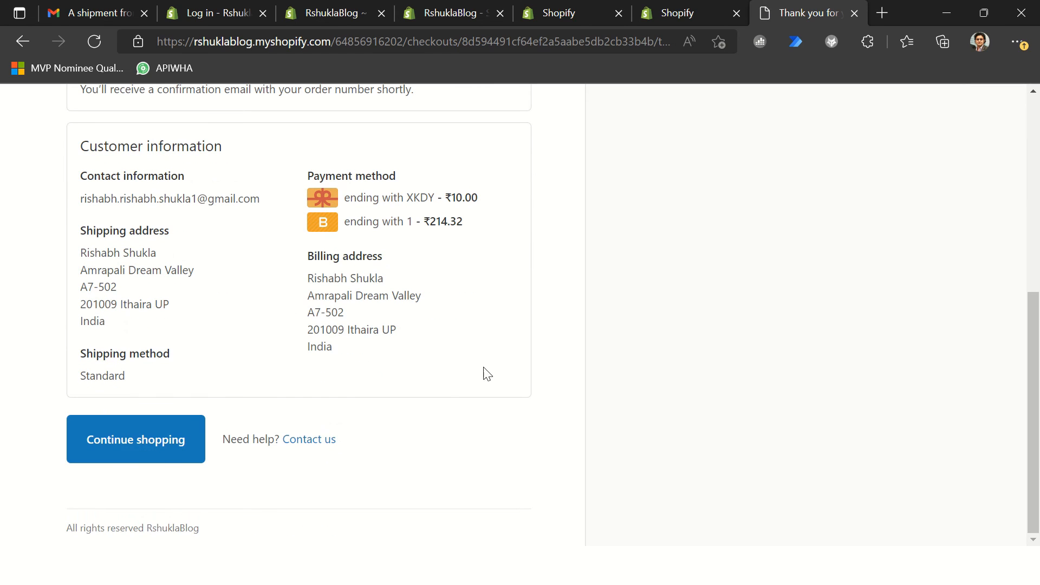
key(alt+Tab)
key(alt+Tab)
key(alt+Tab)
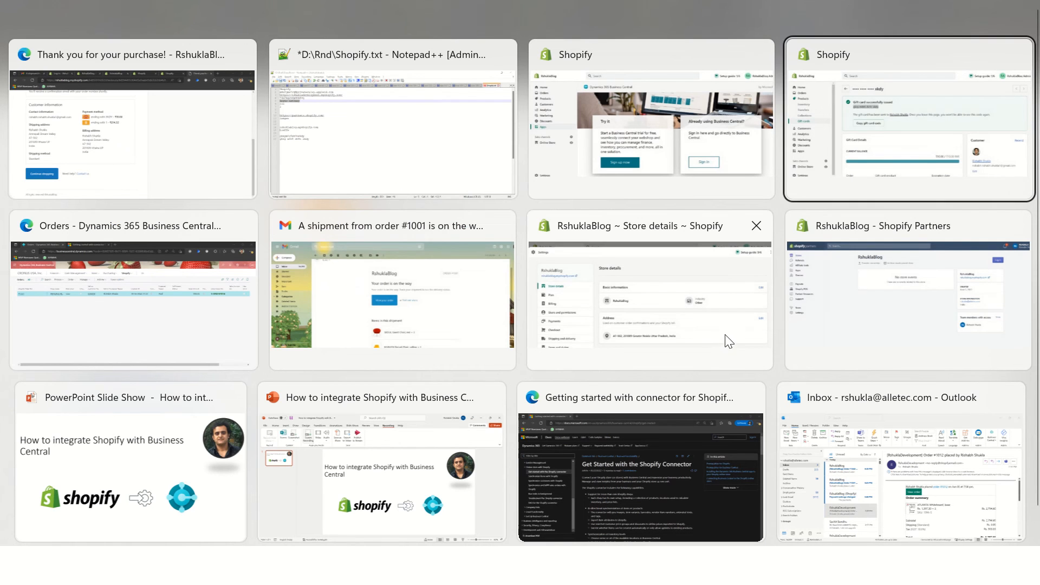
click(73, 272)
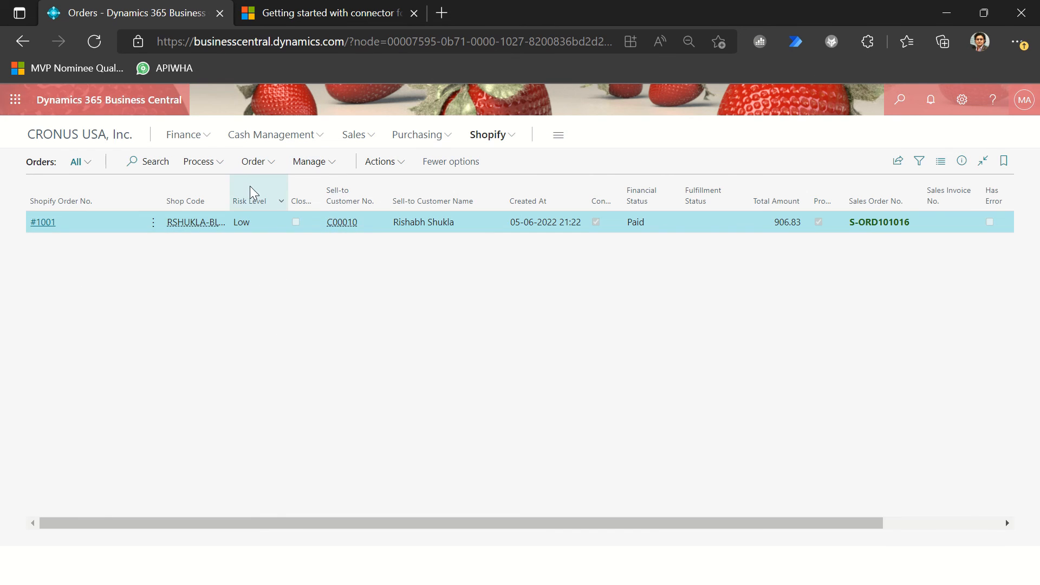
Step: Switch to Outlook, open the newest RshuklaBlog order notification in its own window, and download its pictures
key(alt+Tab)
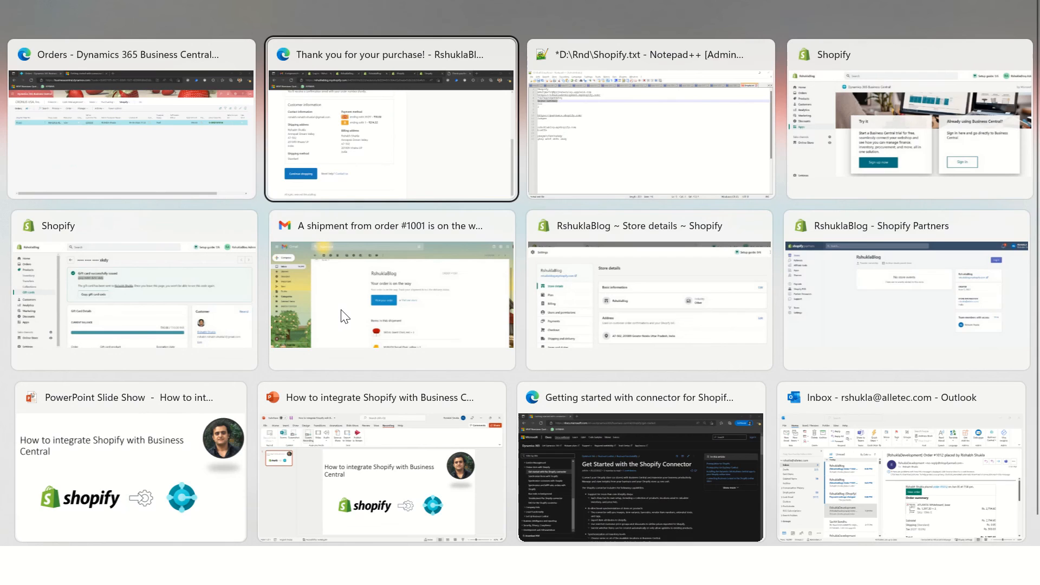
click(897, 480)
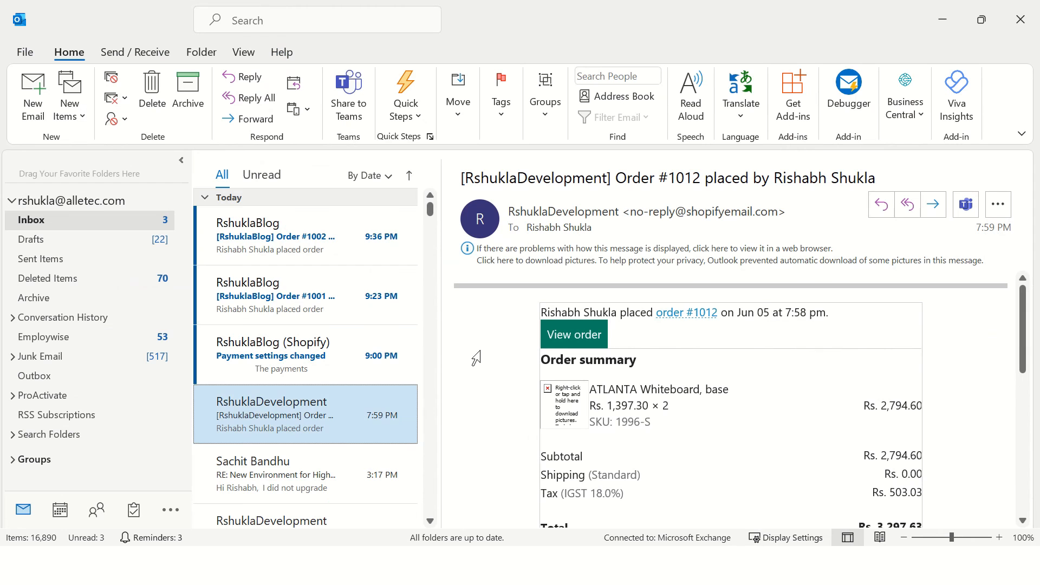
click(285, 223)
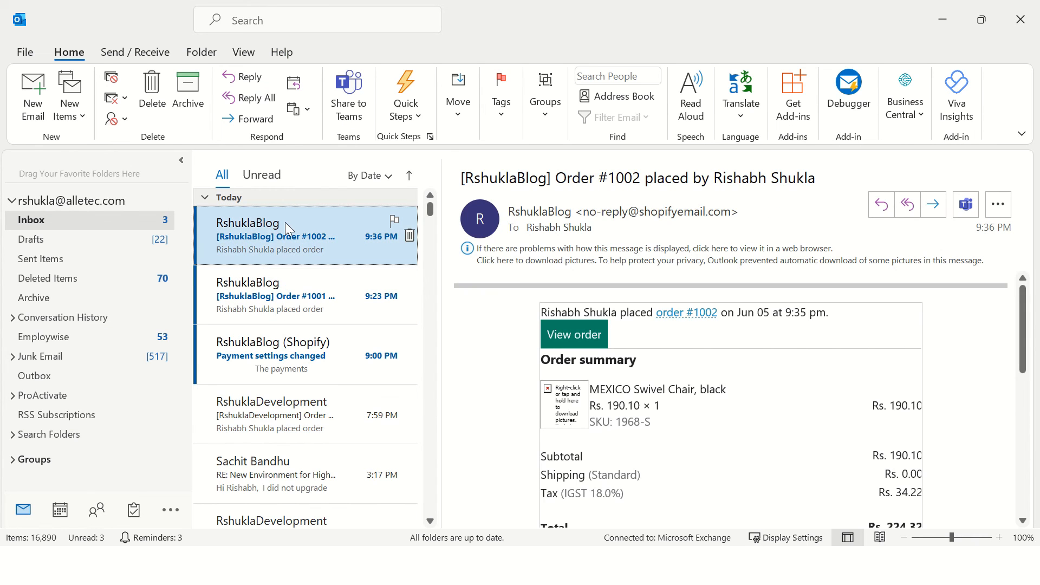
double_click(285, 222)
click(292, 180)
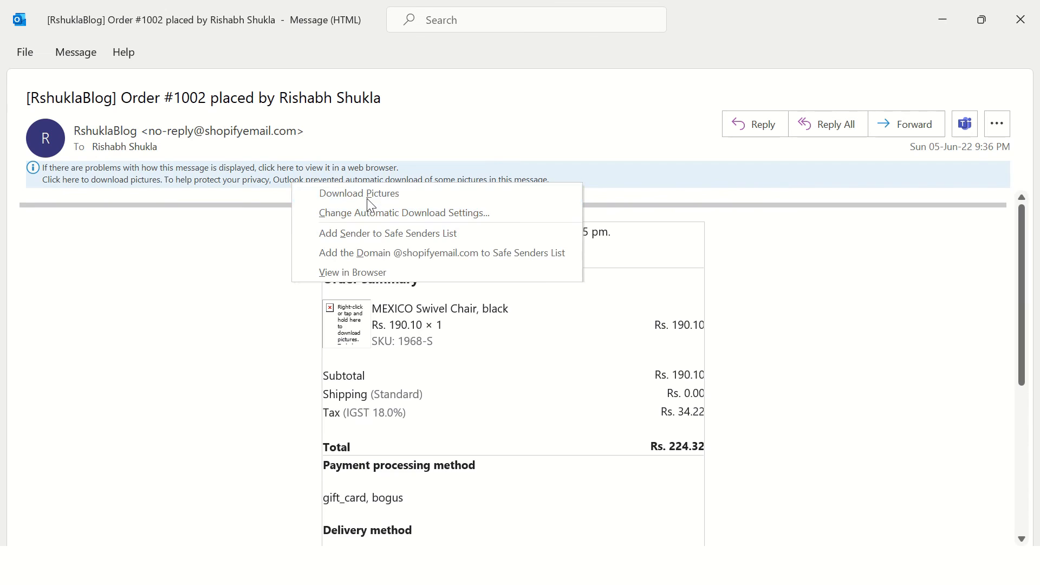
click(366, 198)
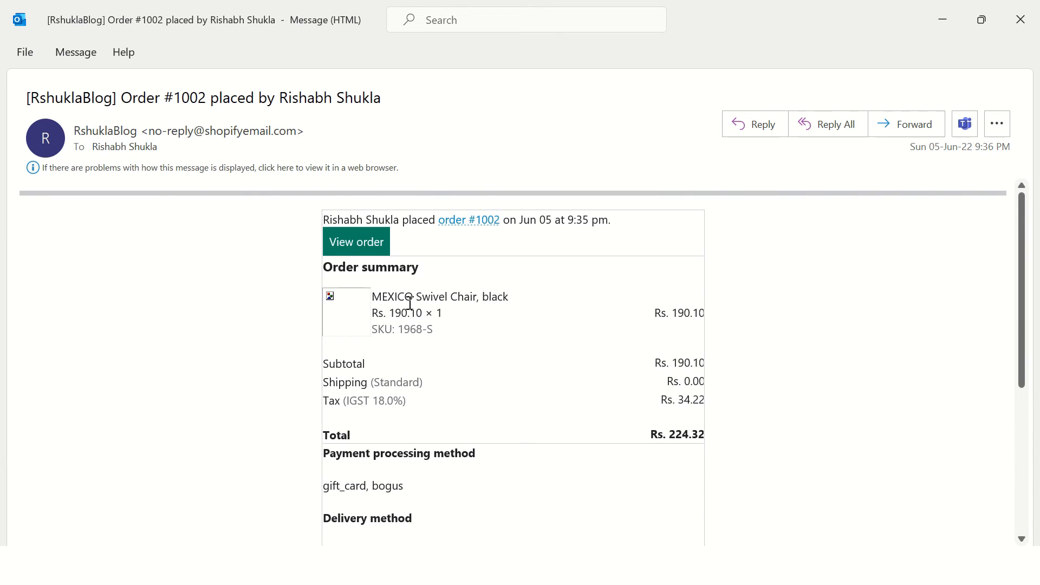
Step: Review the order summary and payment processing method in the notification email, close it, and switch back to Business Central
scroll(435, 370, down, 1)
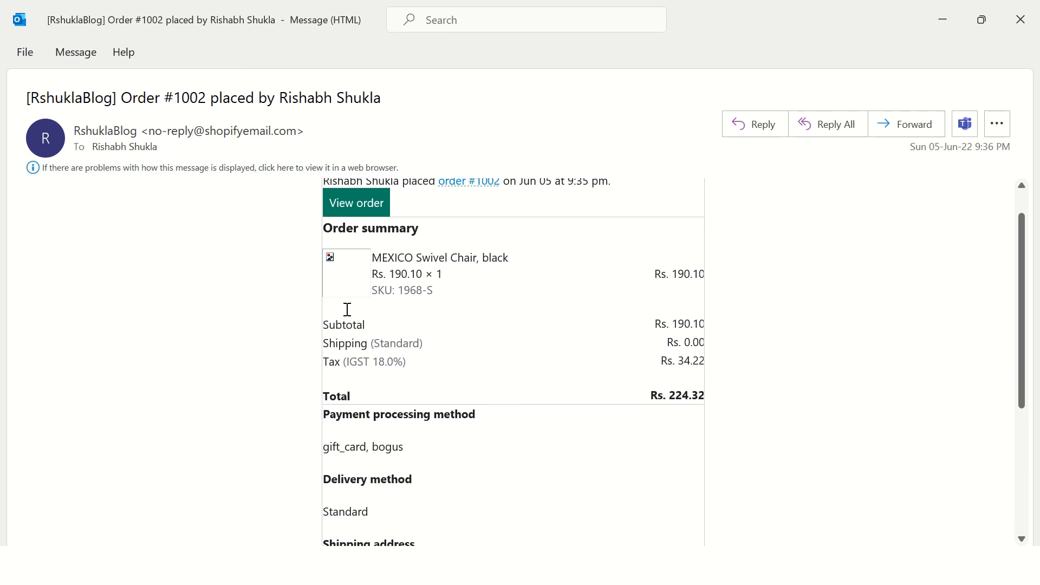
scroll(423, 266, down, 5)
scroll(462, 282, up, 2)
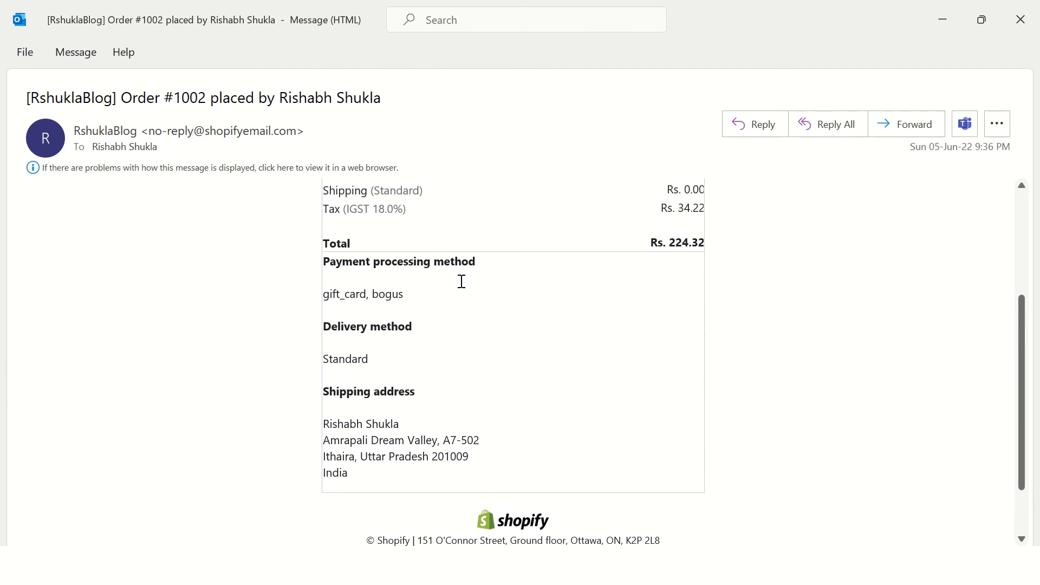
scroll(386, 280, up, 5)
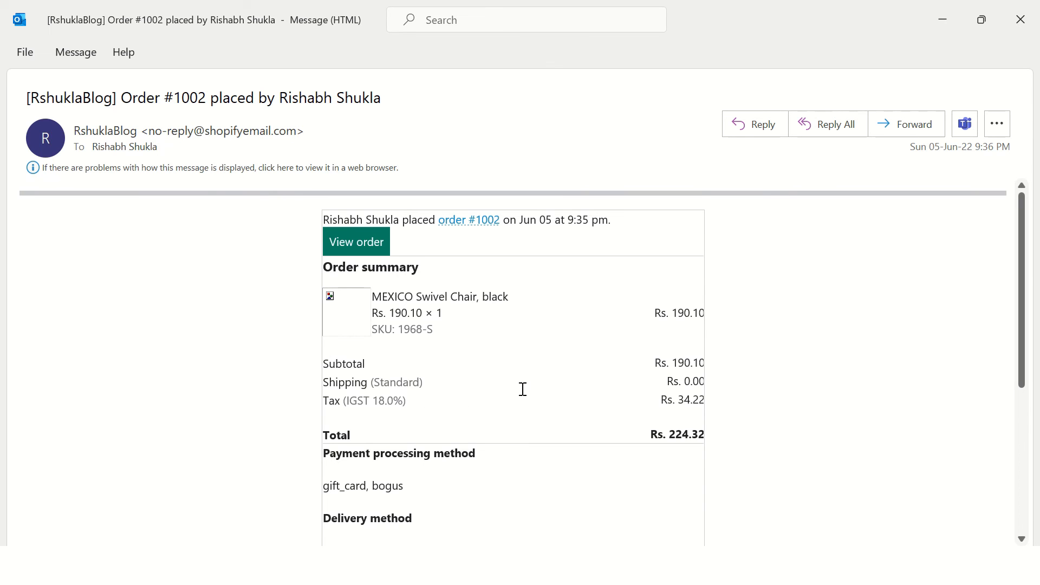
scroll(509, 374, down, 1)
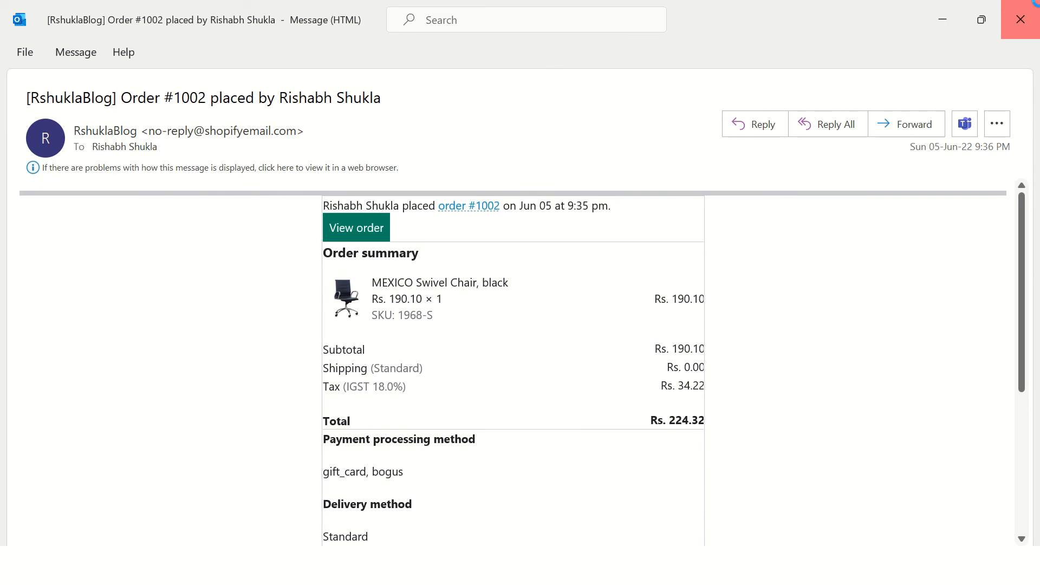
click(1020, 19)
key(alt+Tab)
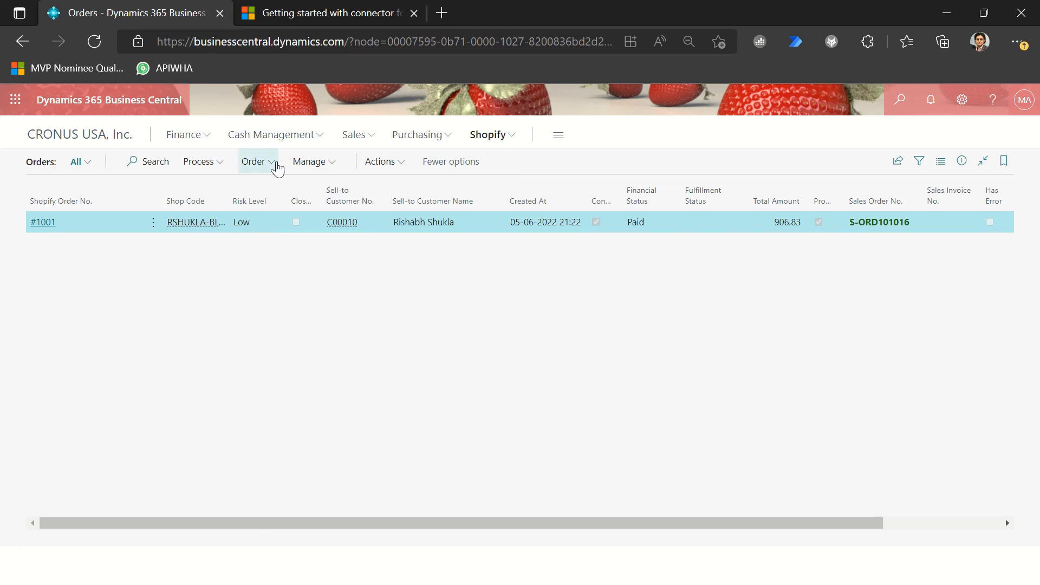
Step: Sync orders from Shopify with the shop code filter set to RSHUKLA-BLOG
click(201, 171)
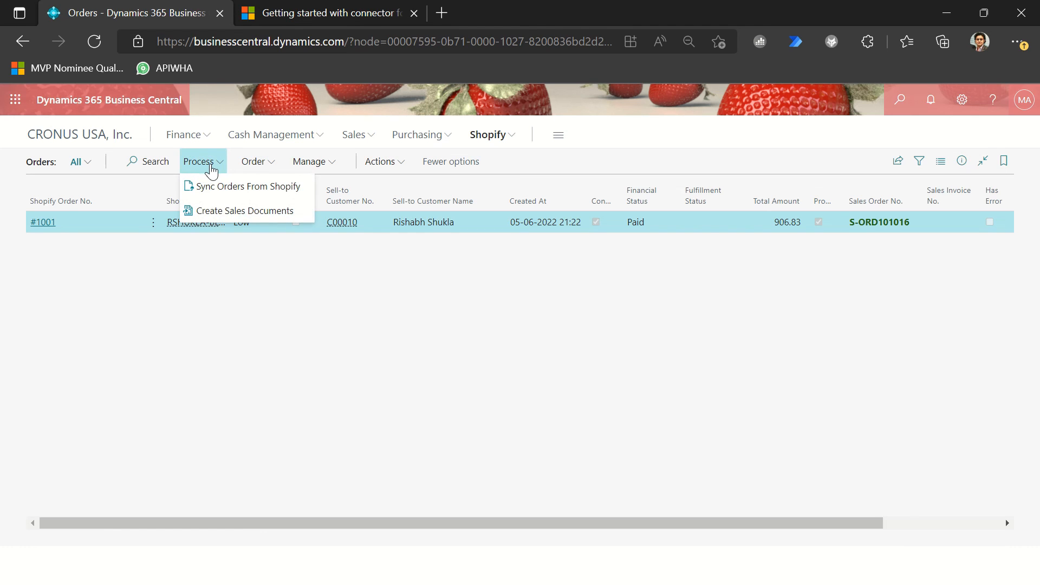
click(216, 193)
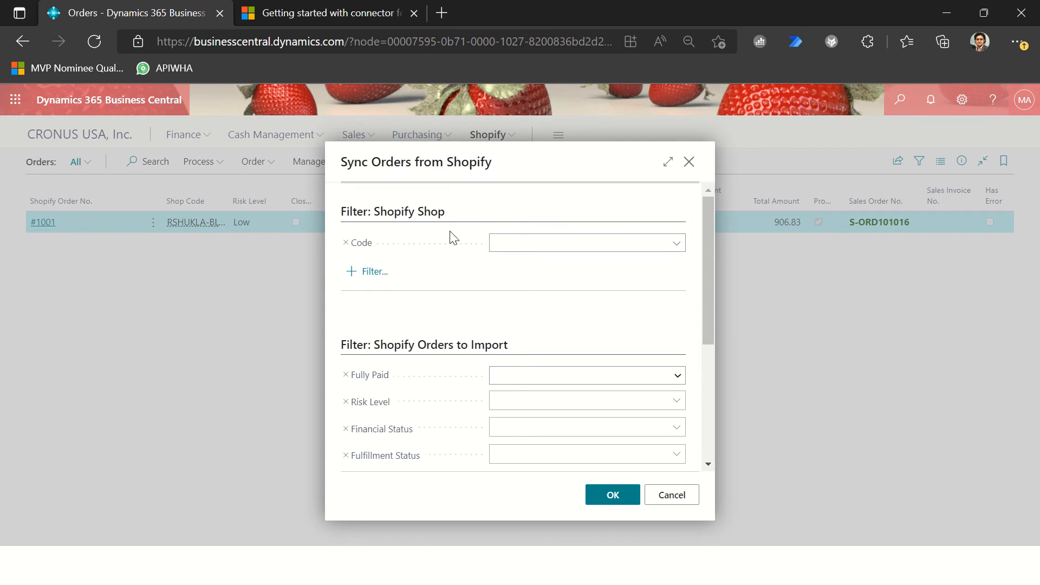
click(538, 244)
click(575, 300)
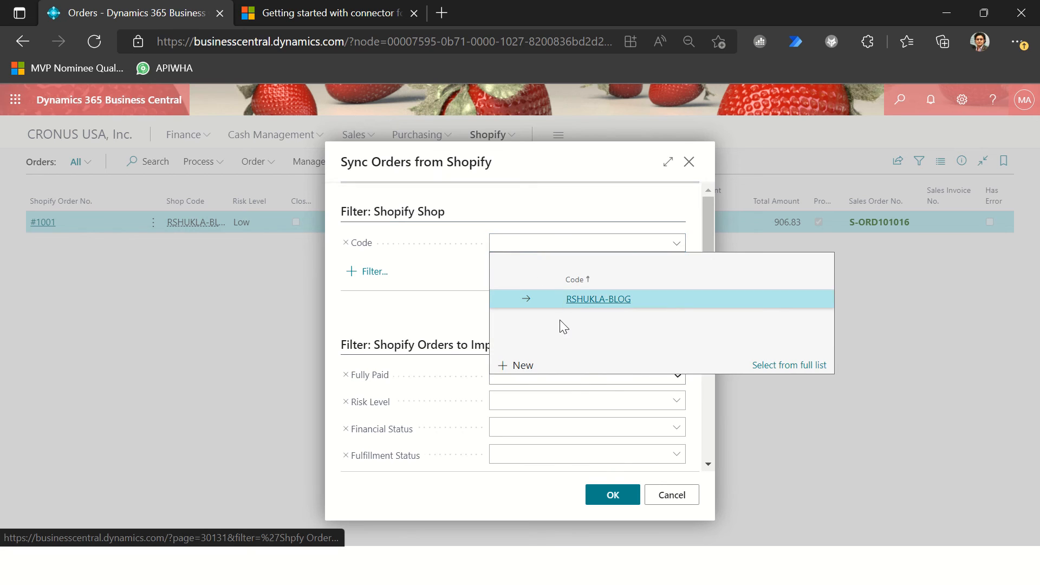
click(608, 495)
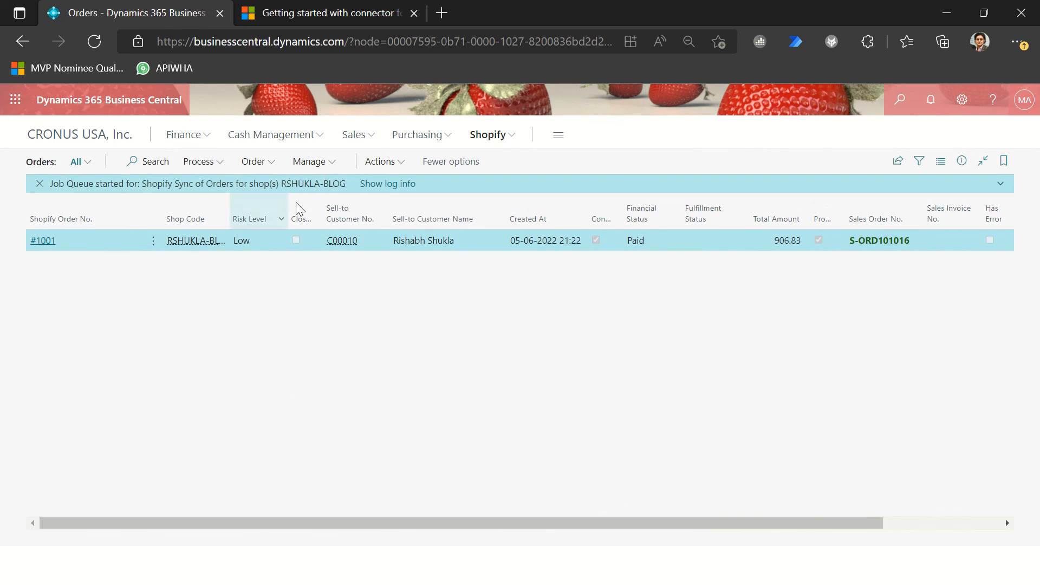
Step: Check the job queue log entry for the order sync, refresh it, and return to the Shopify orders list
click(398, 187)
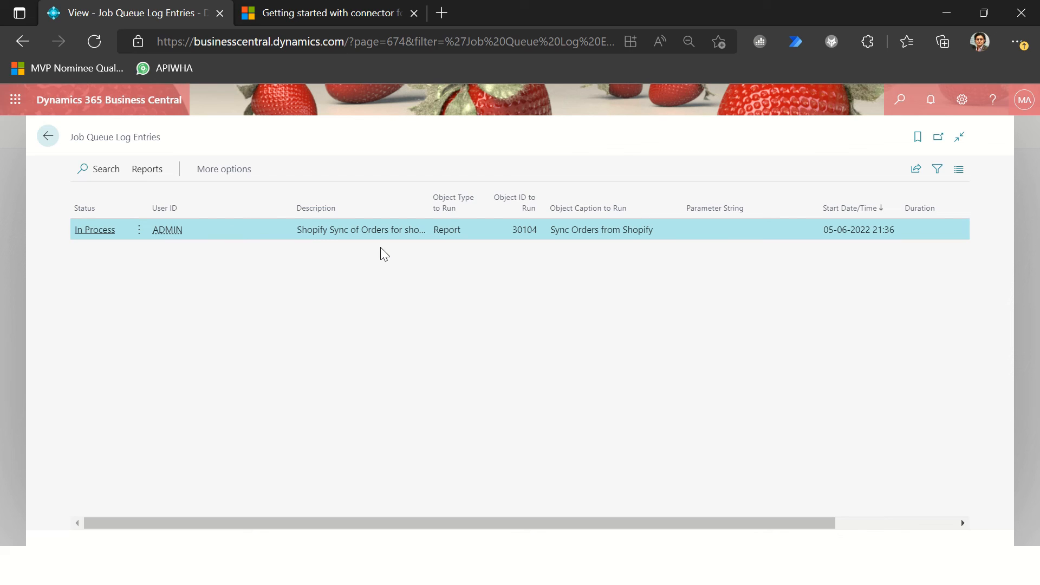
key(F5)
key(Escape)
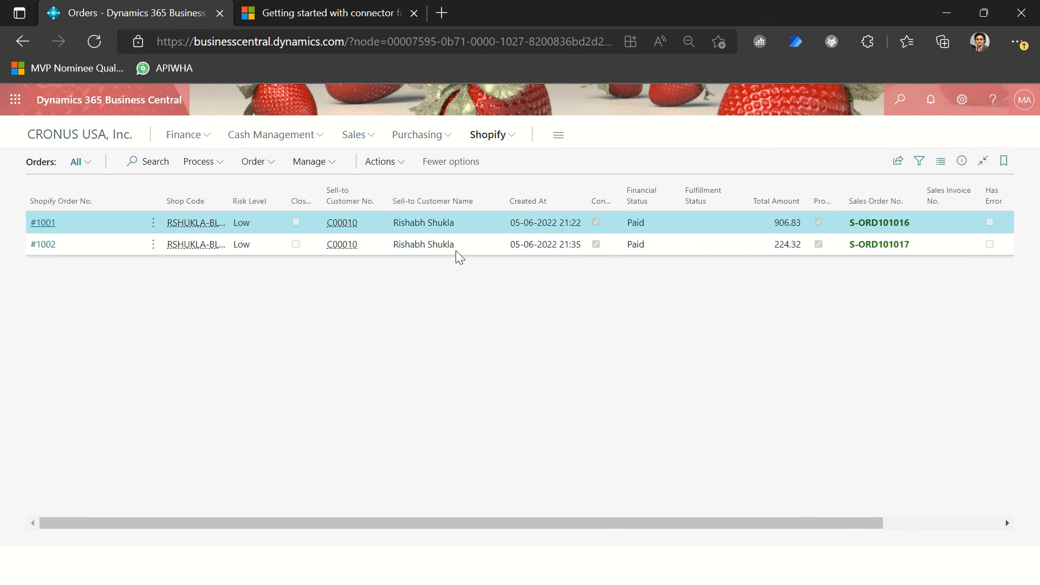
Step: Open the newly synced Shopify order and review its general details and order lines
click(457, 248)
click(44, 244)
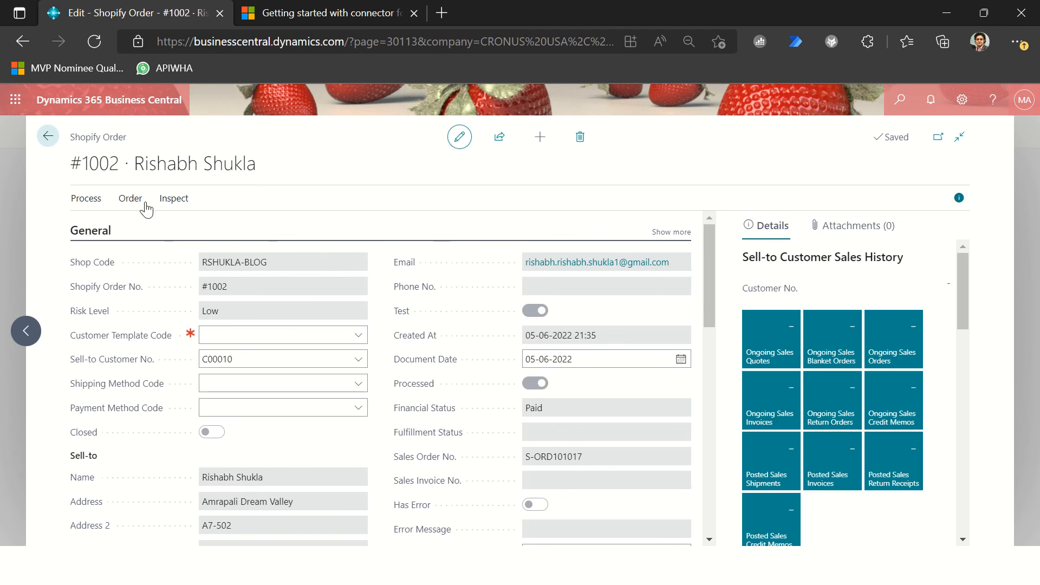
scroll(431, 438, down, 8)
scroll(431, 439, up, 3)
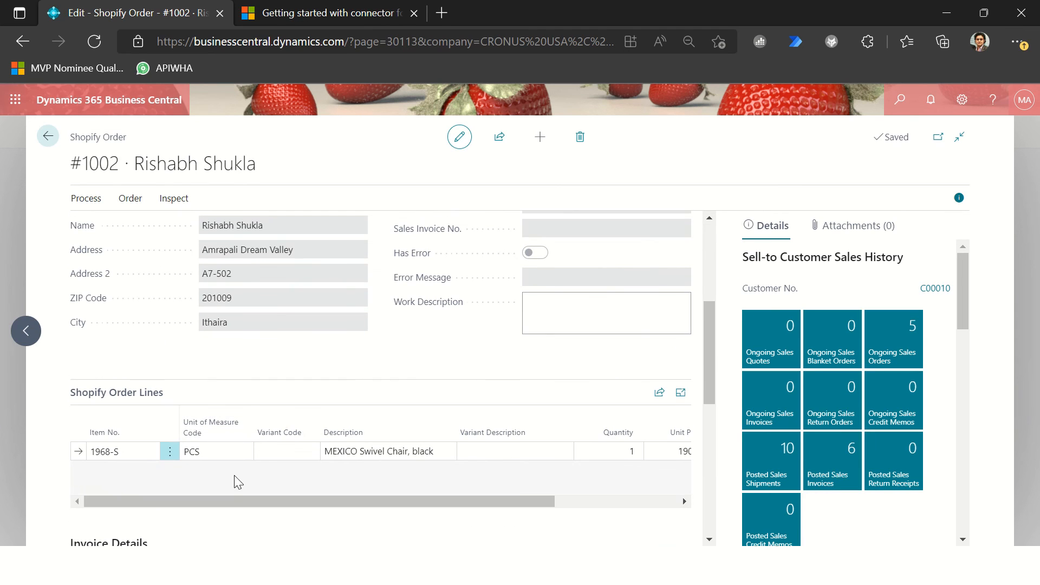
scroll(379, 455, up, 5)
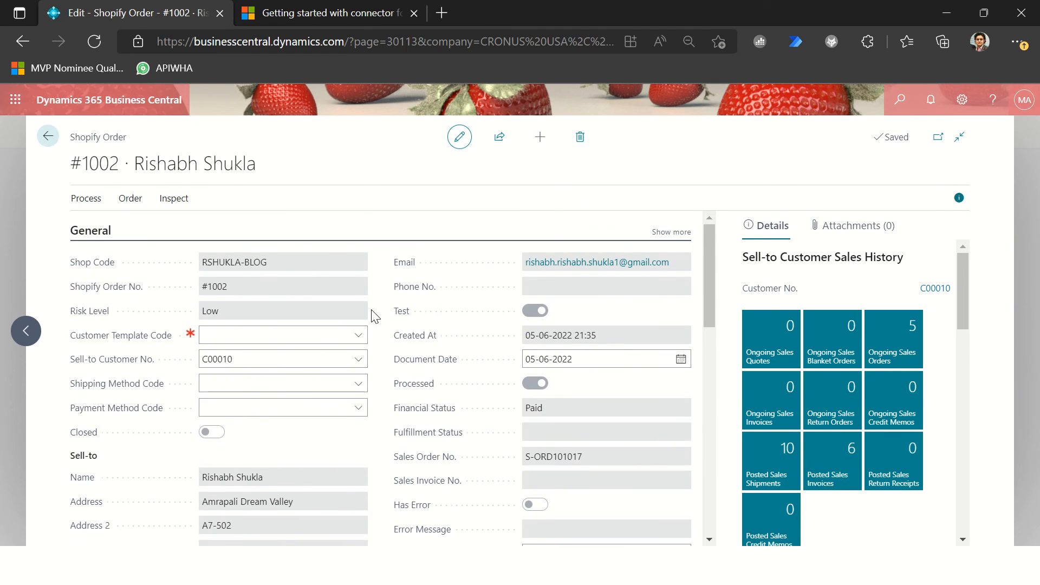
Step: View the Shopify order's transactions, check the gift_card and bogus gateway entries, and return to the order
click(130, 198)
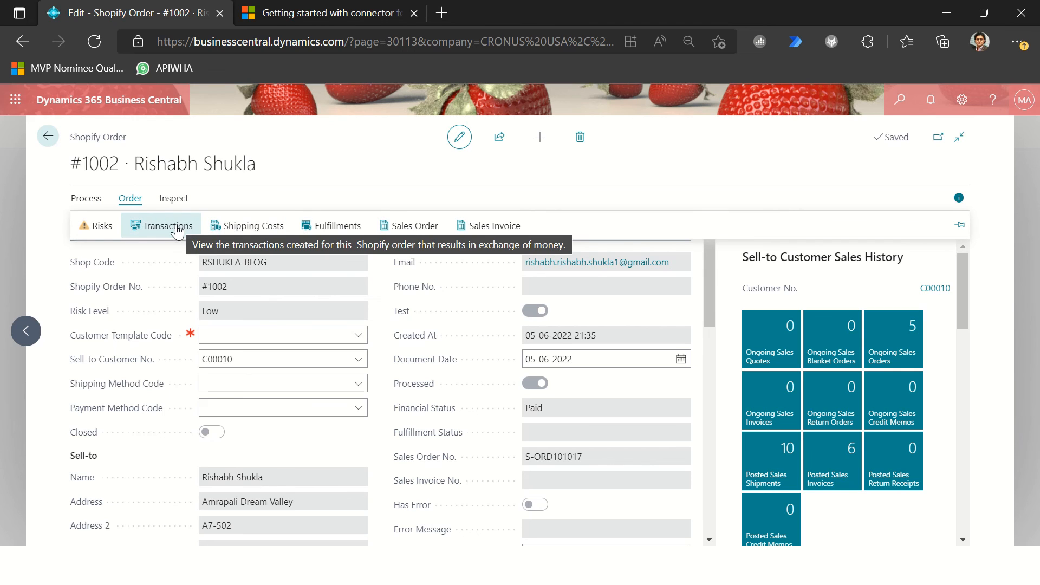
click(177, 232)
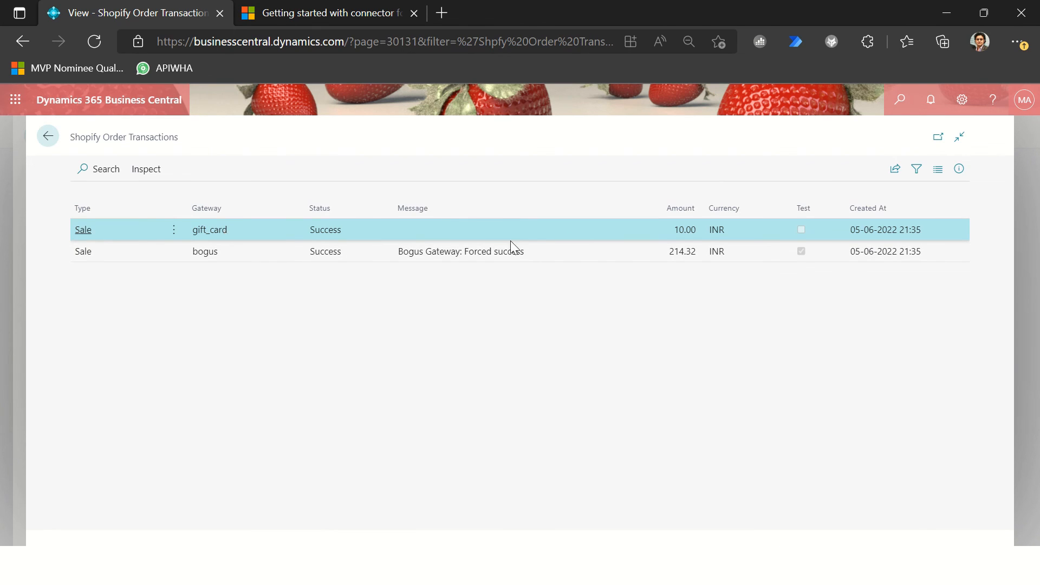
click(698, 250)
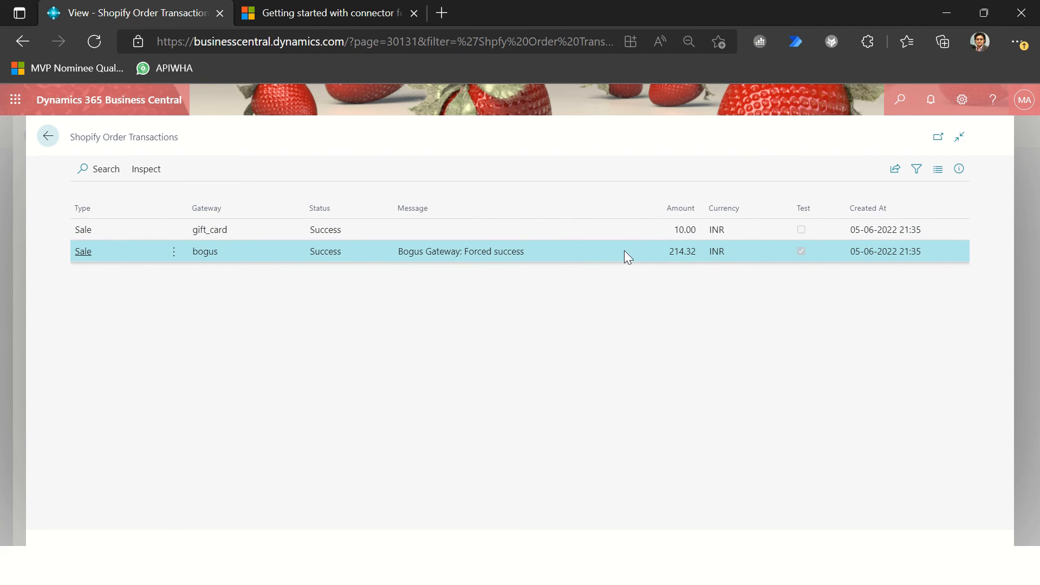
key(Escape)
Step: Open the sales order linked to the Shopify order and examine the Standard G/L account line's unit price and tax fields
click(130, 198)
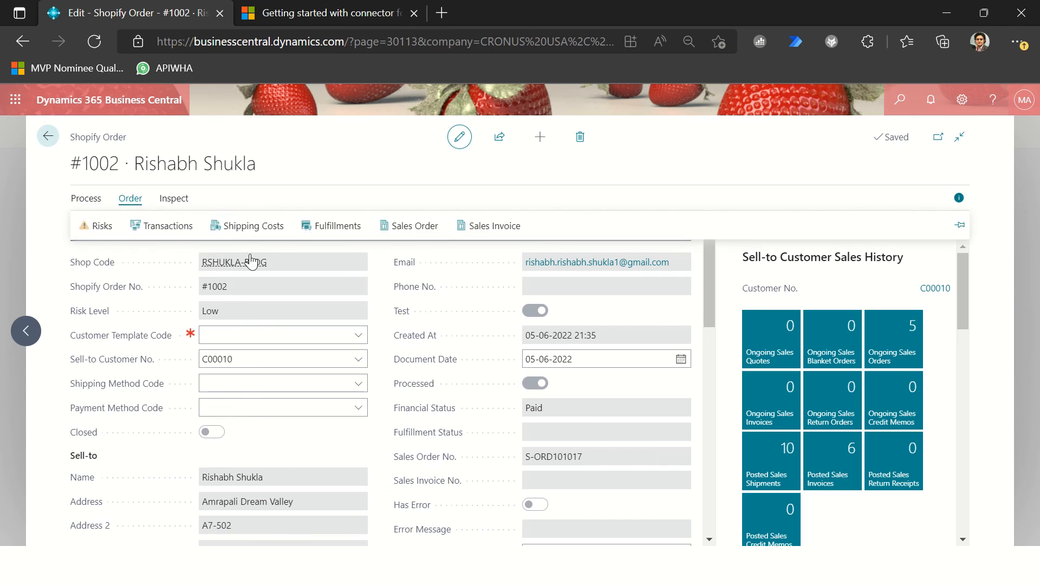
click(419, 227)
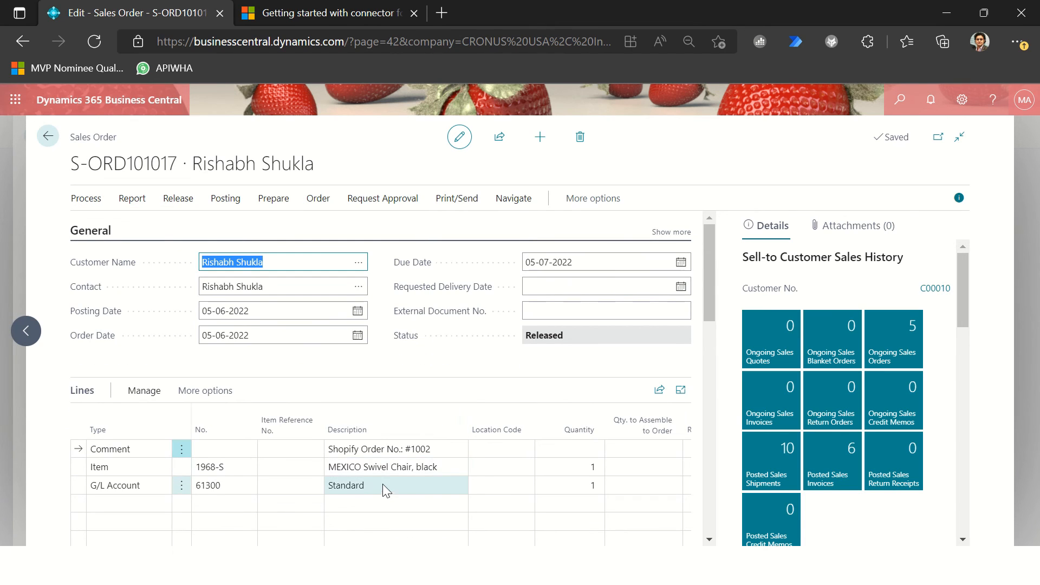
click(382, 482)
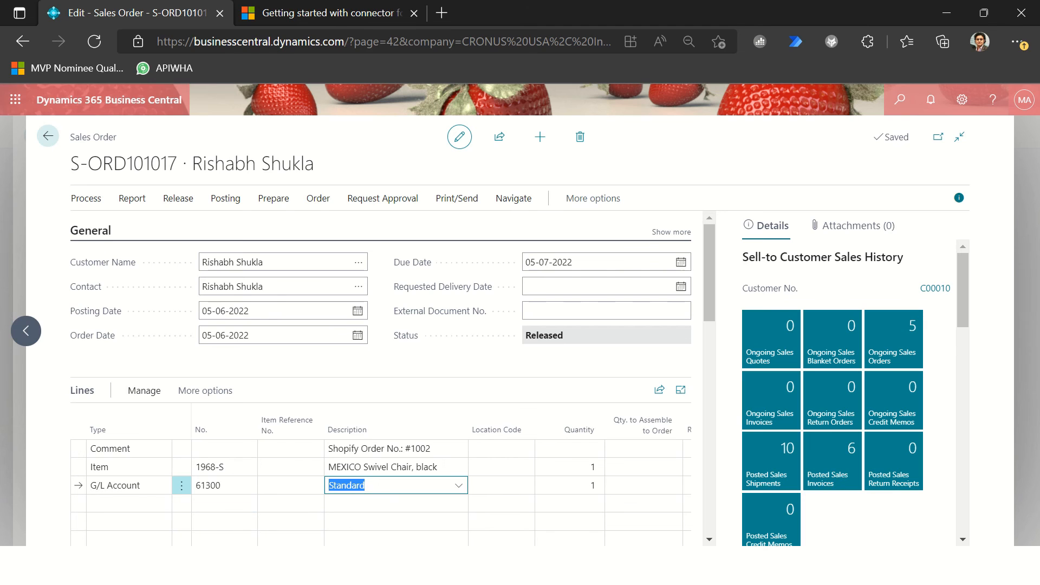
key(Return)
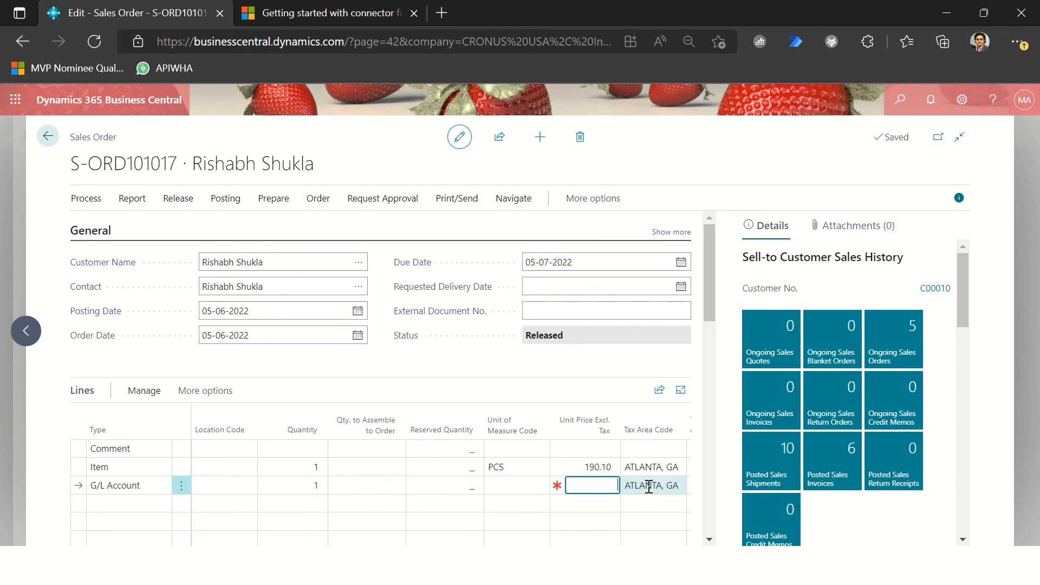
key(Return)
key(Return)
Step: Examine the sales order's totals, invoice details, and shipping and billing information
scroll(652, 483, down, 5)
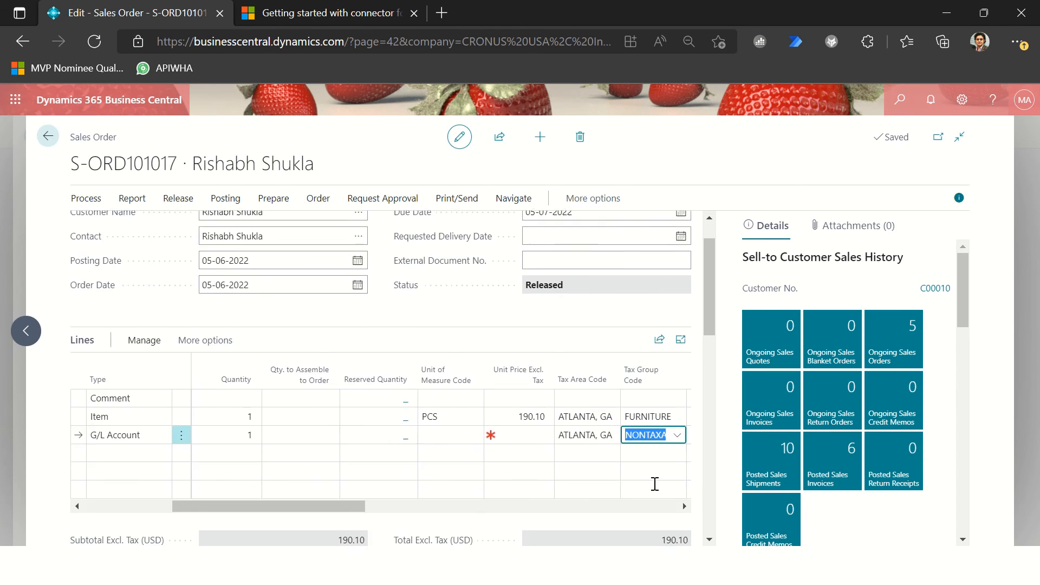
scroll(643, 477, down, 5)
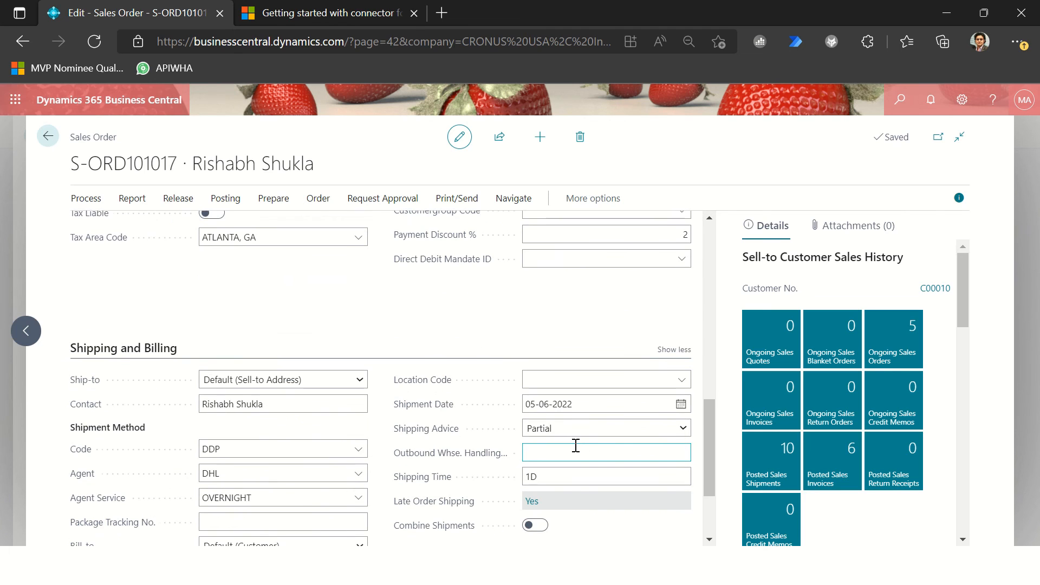
scroll(576, 446, down, 3)
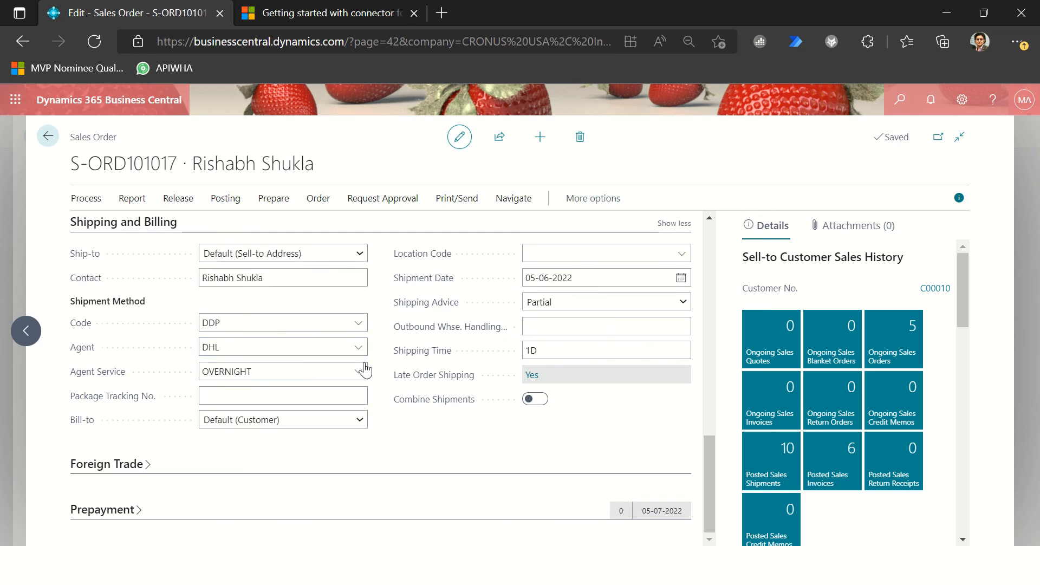
scroll(456, 361, up, 2)
scroll(457, 361, up, 10)
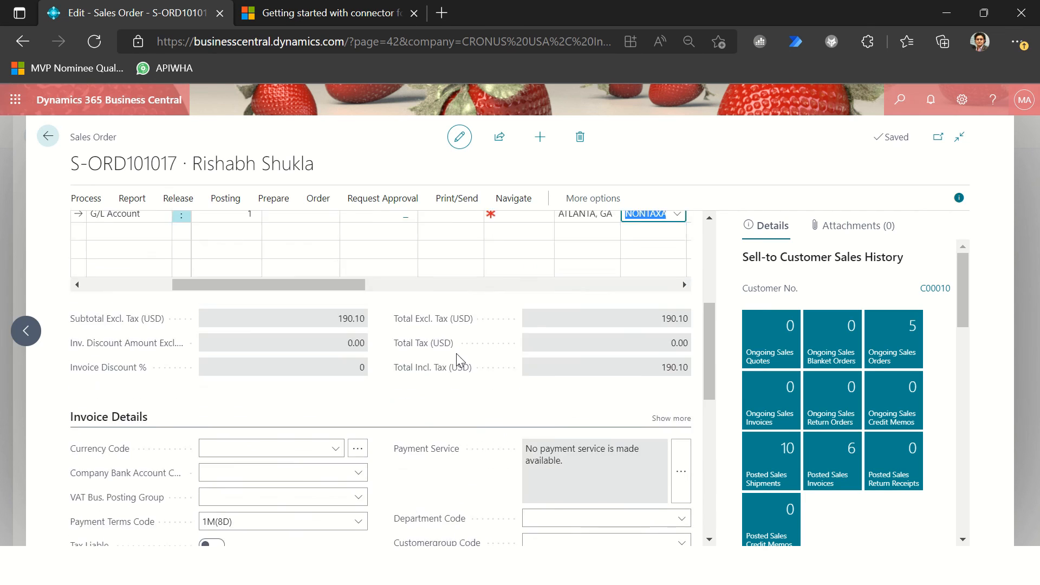
Step: Post the sales order with the Ship and Invoice option and decline opening the posted invoice
click(551, 309)
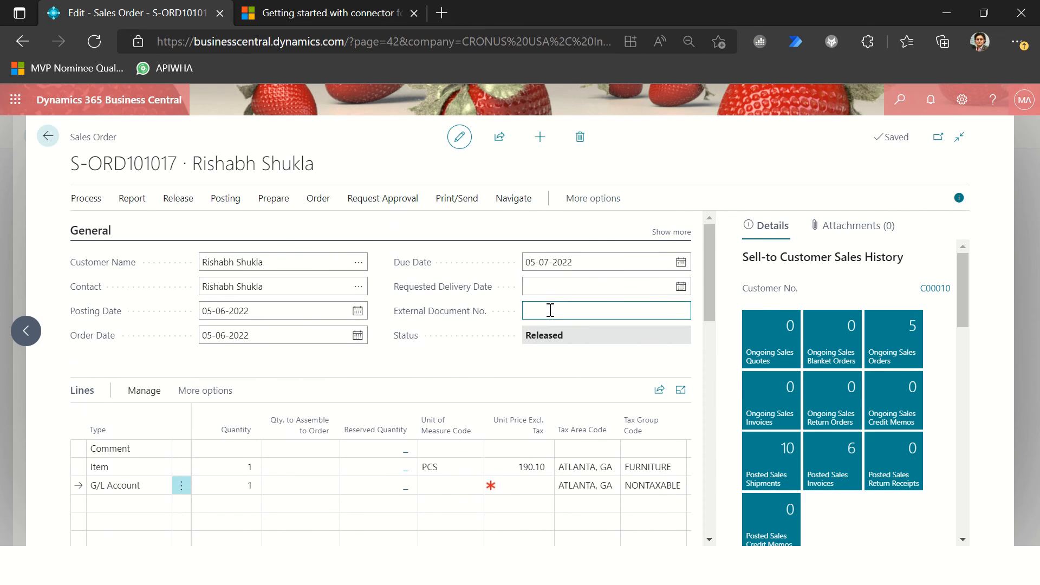
key(F9)
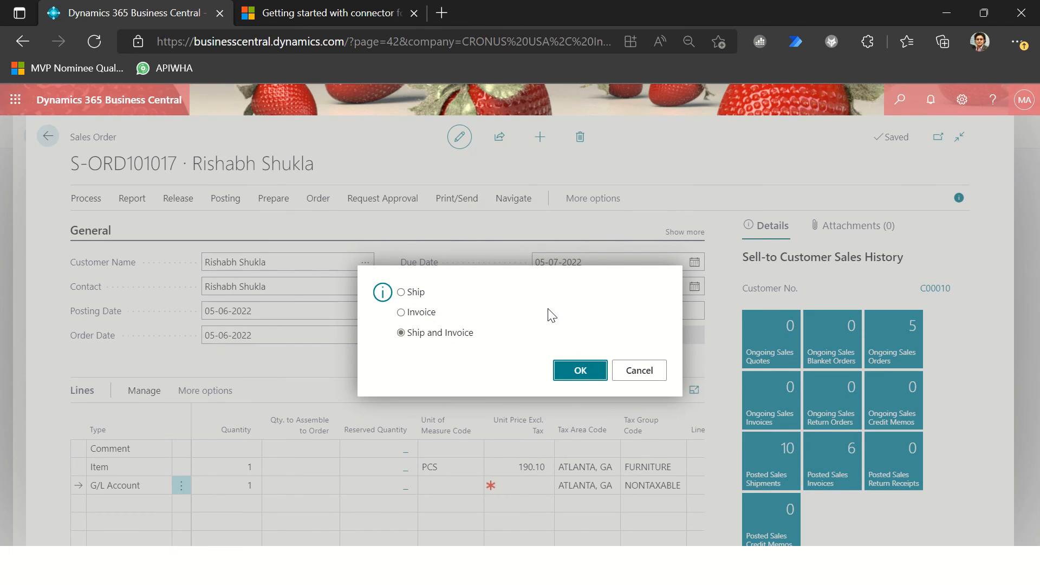
key(Return)
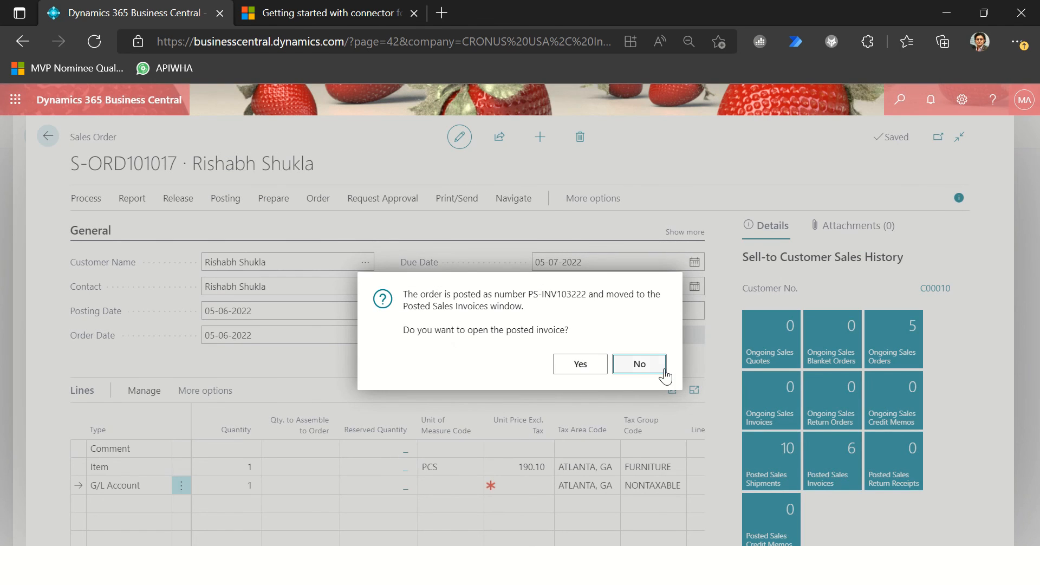
key(Return)
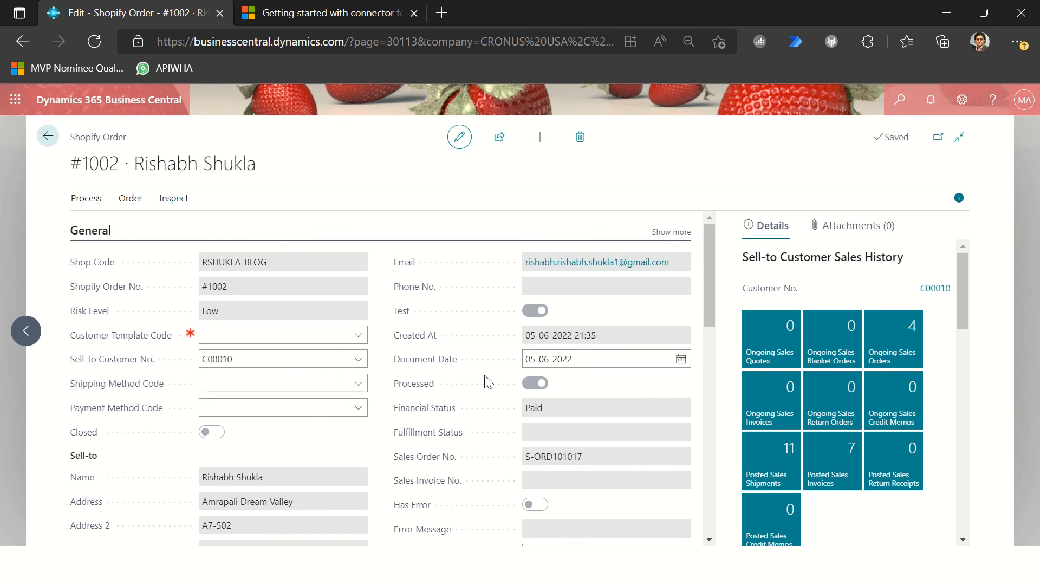
Step: Return to the Shopify orders list, find Sync Shipments To Shopify, and run it for the first-listed sales shipment
key(Escape)
click(911, 106)
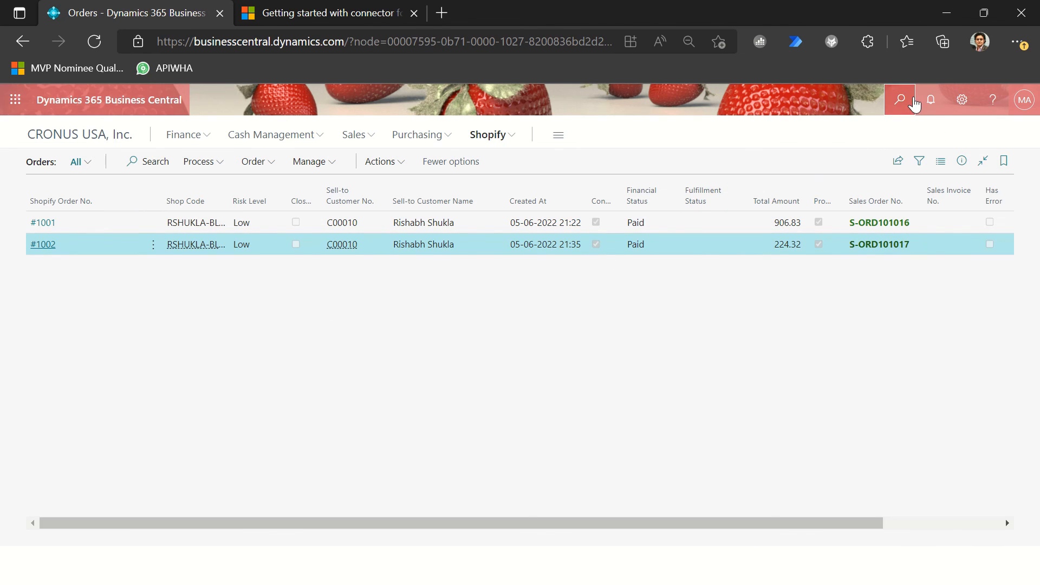
text(sync ship)
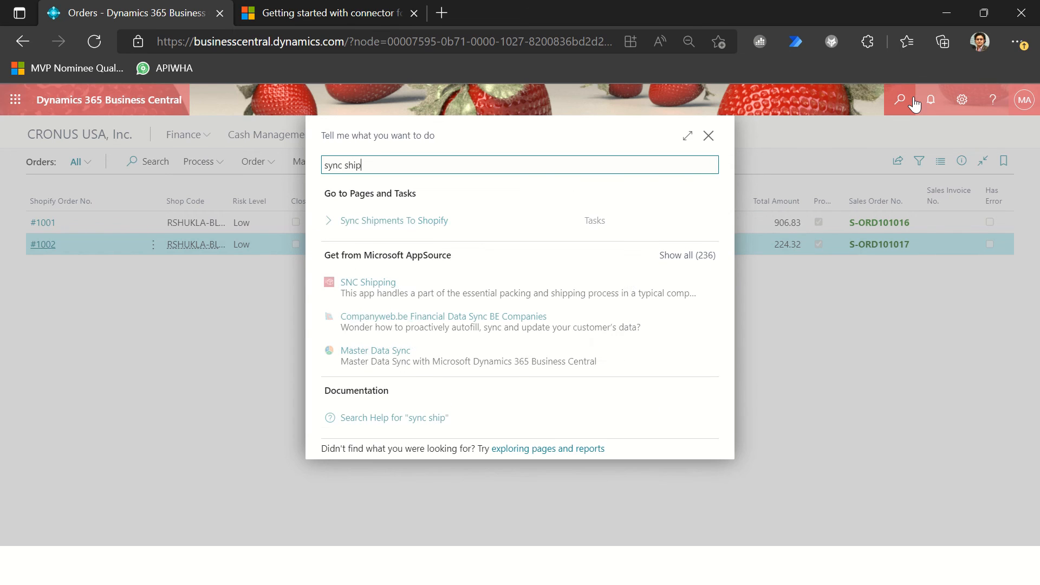
key(Down)
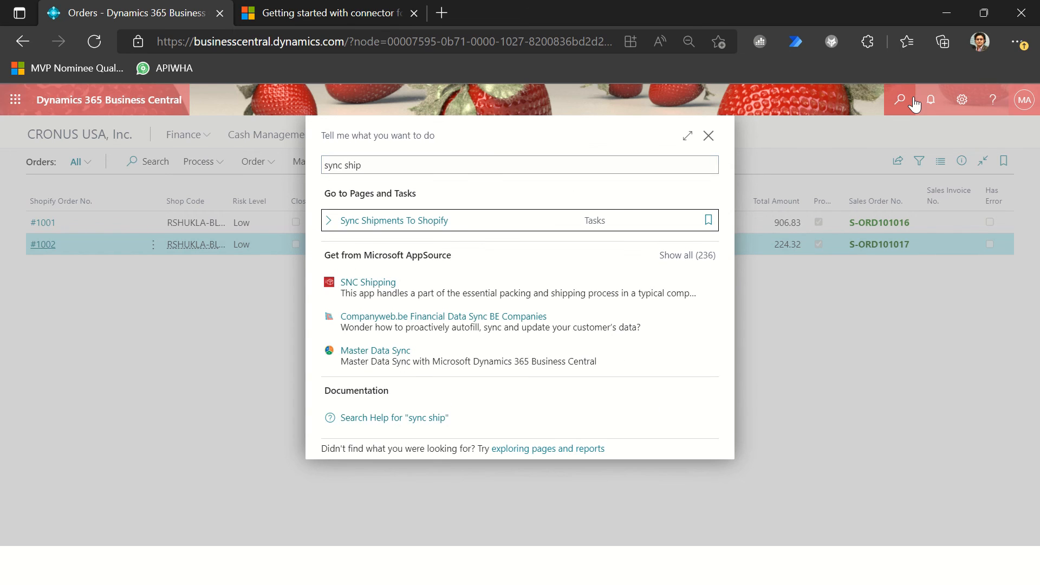
key(Return)
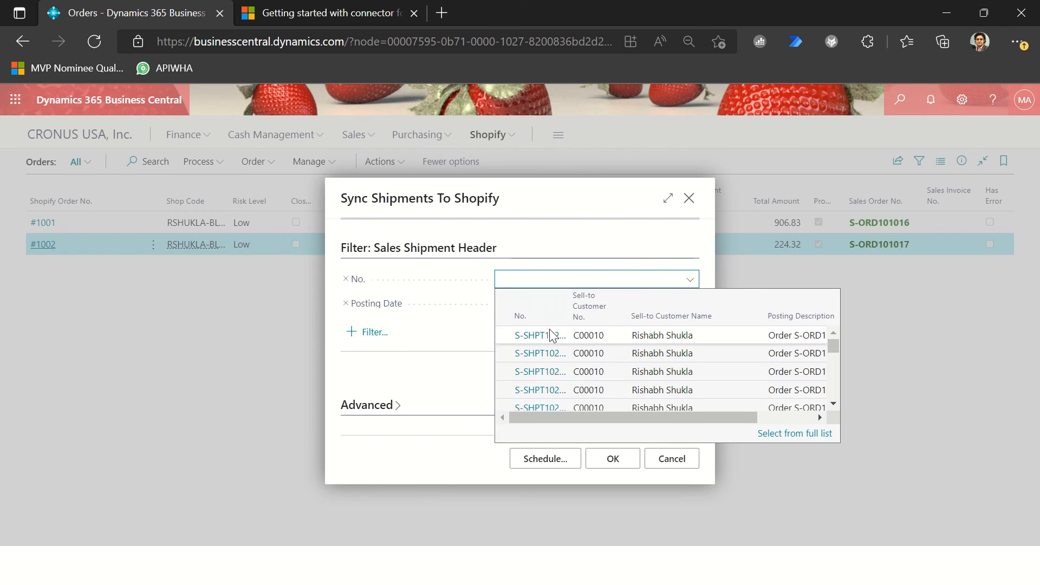
click(550, 338)
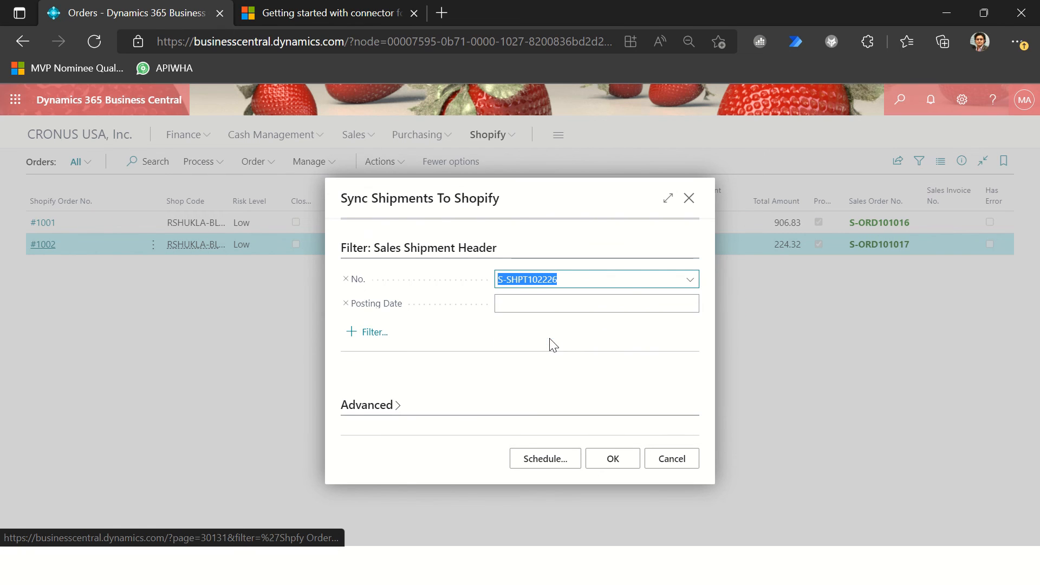
click(598, 464)
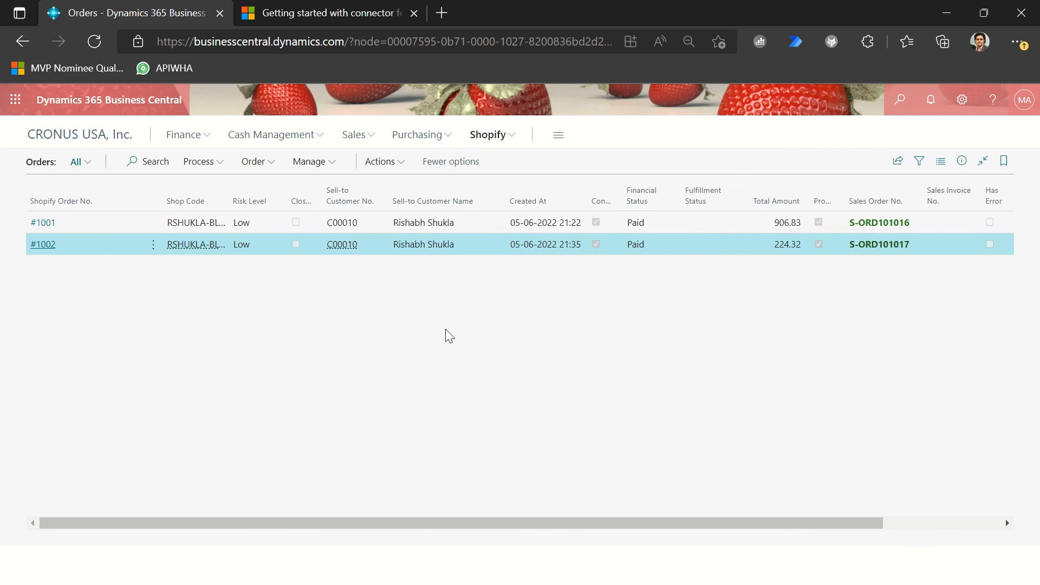
Step: Switch to the Shopify admin and open the most recent order from the orders list
key(alt+Tab)
key(super+Tab)
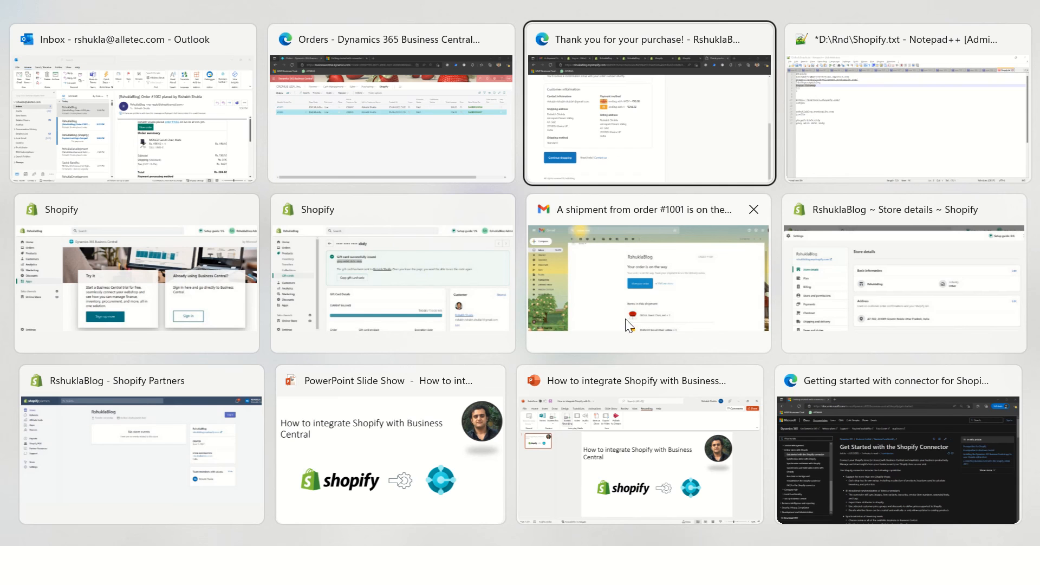
click(635, 136)
click(654, 15)
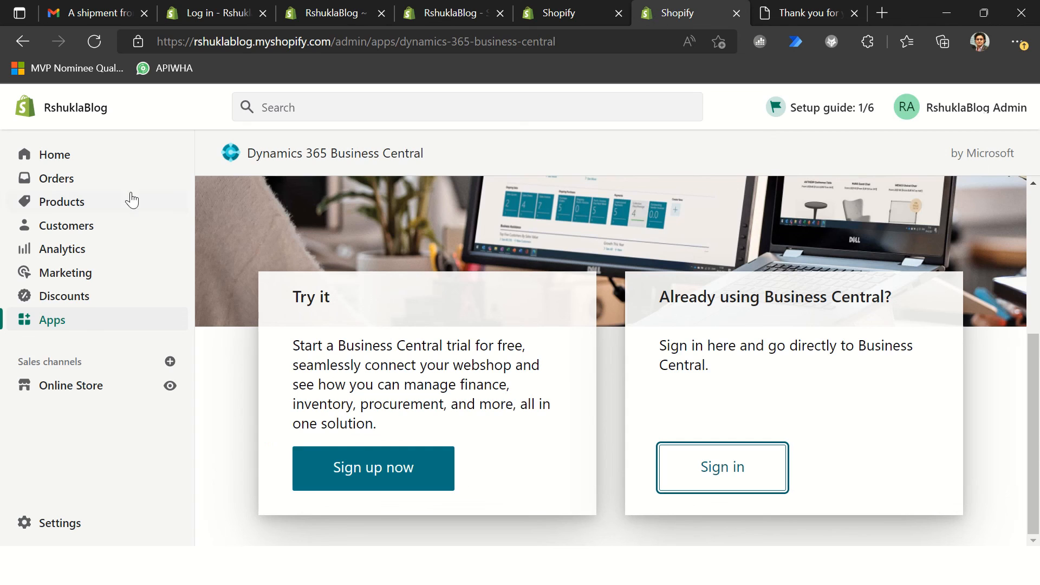
click(562, 13)
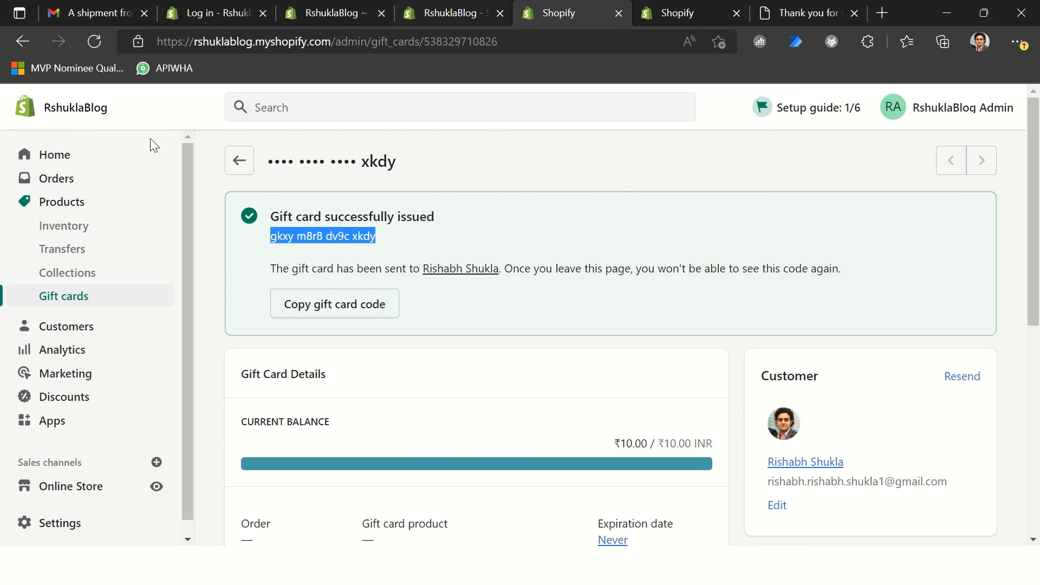
click(65, 179)
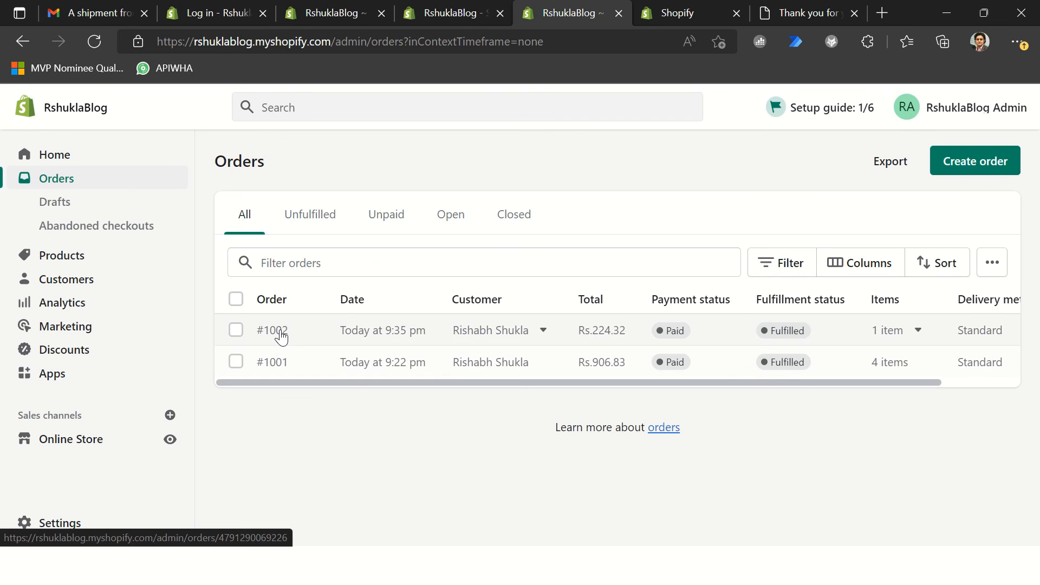
click(281, 336)
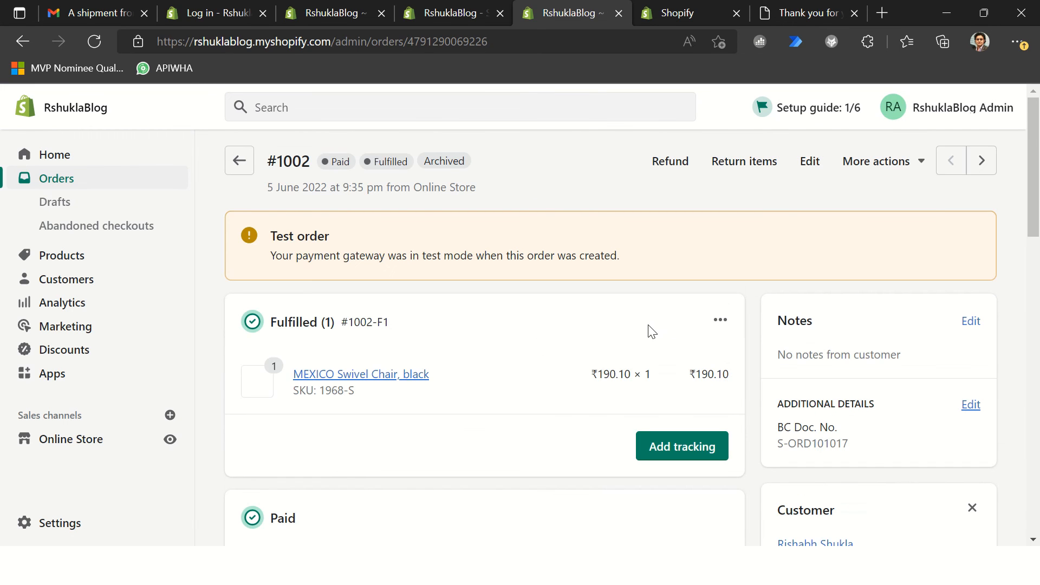
Step: Examine the order's timeline entries for the fulfillment and the shipping confirmation email sent by Dynamics 365 Business Central
scroll(512, 334, down, 12)
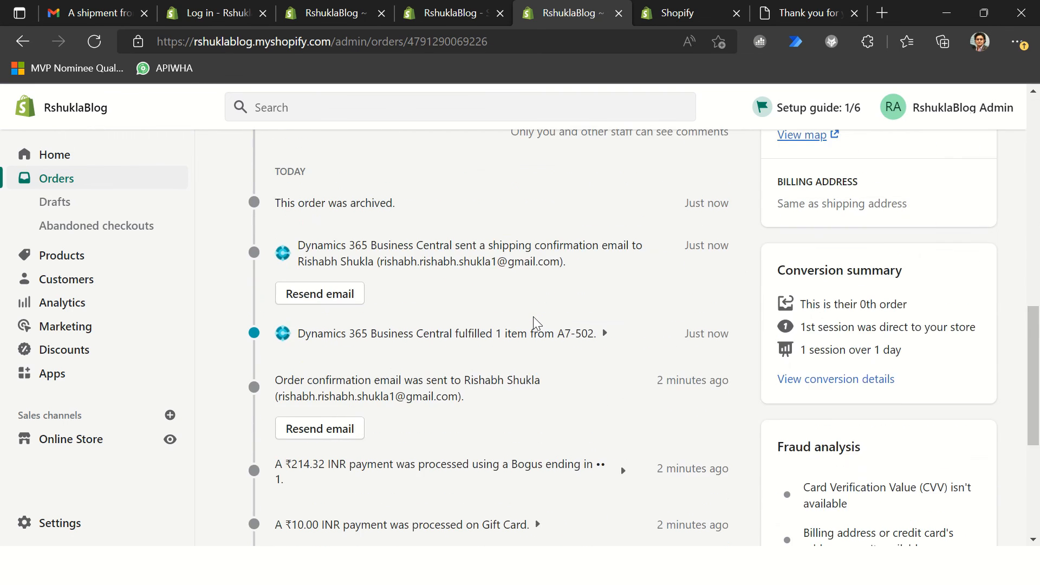
drag(303, 251, 618, 265)
click(610, 288)
scroll(610, 288, up, 5)
scroll(610, 295, up, 5)
Step: Switch to Business Central and examine the Shopify gift cards list in edit mode with its known transactions, leaving it without an entry
key(alt+Tab)
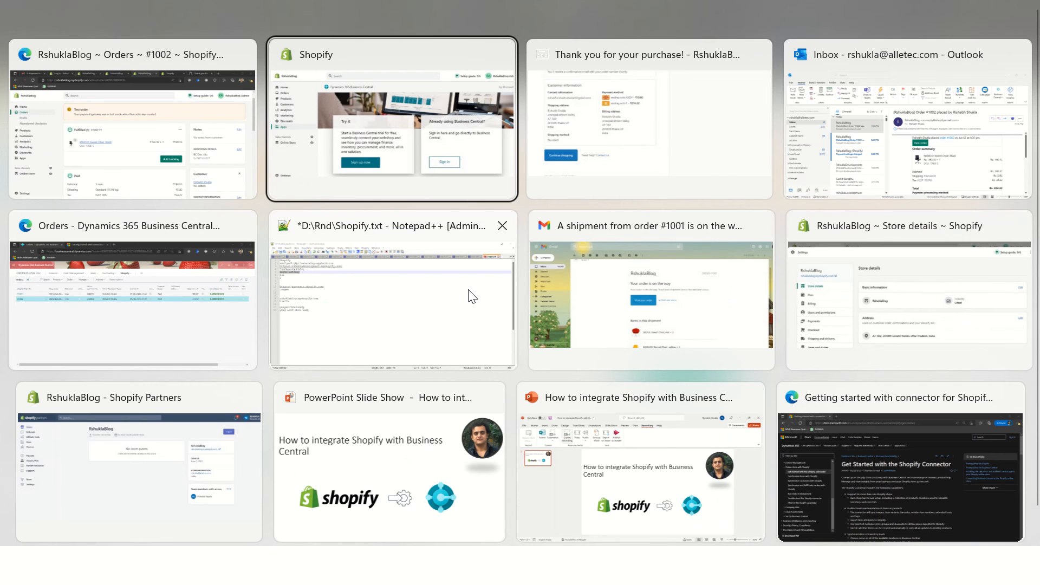
key(Tab)
key(Tab)
click(125, 302)
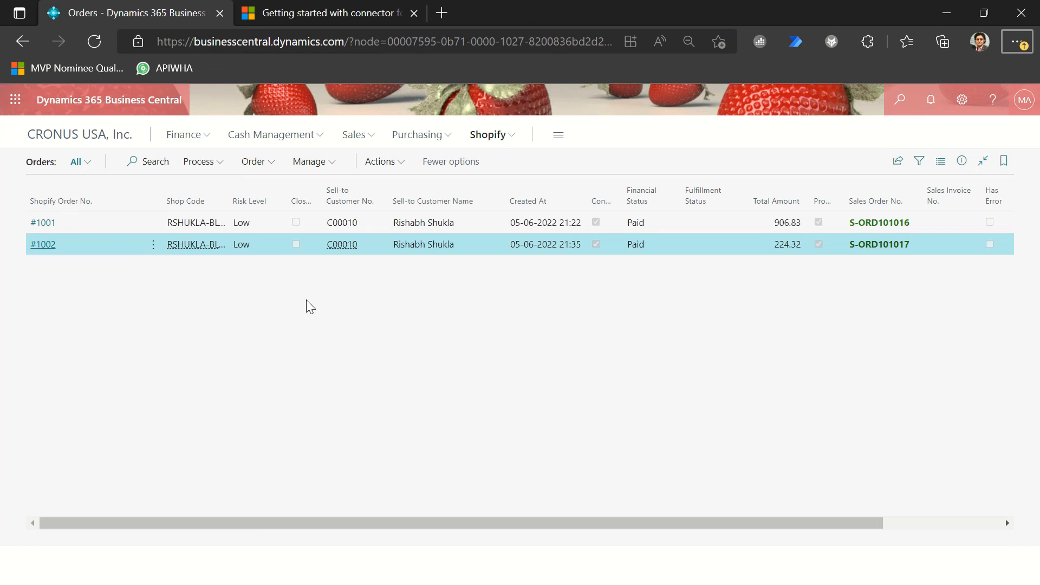
click(494, 138)
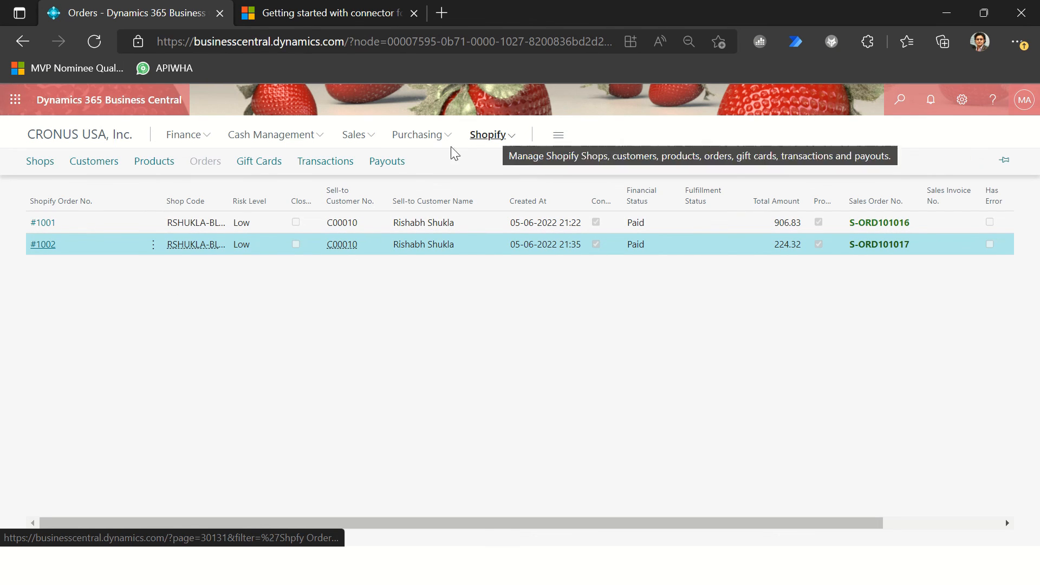
click(260, 165)
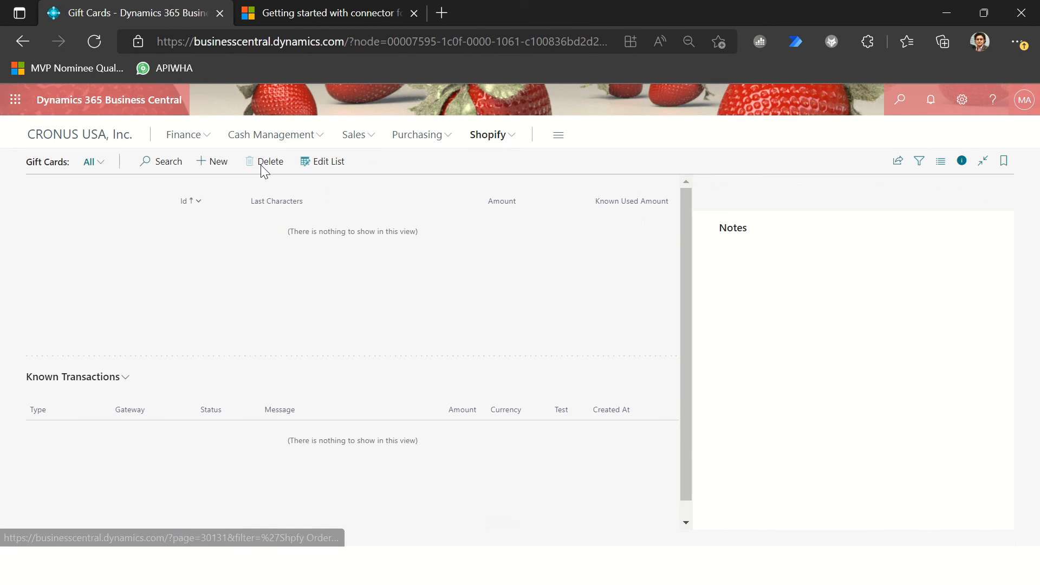
click(335, 167)
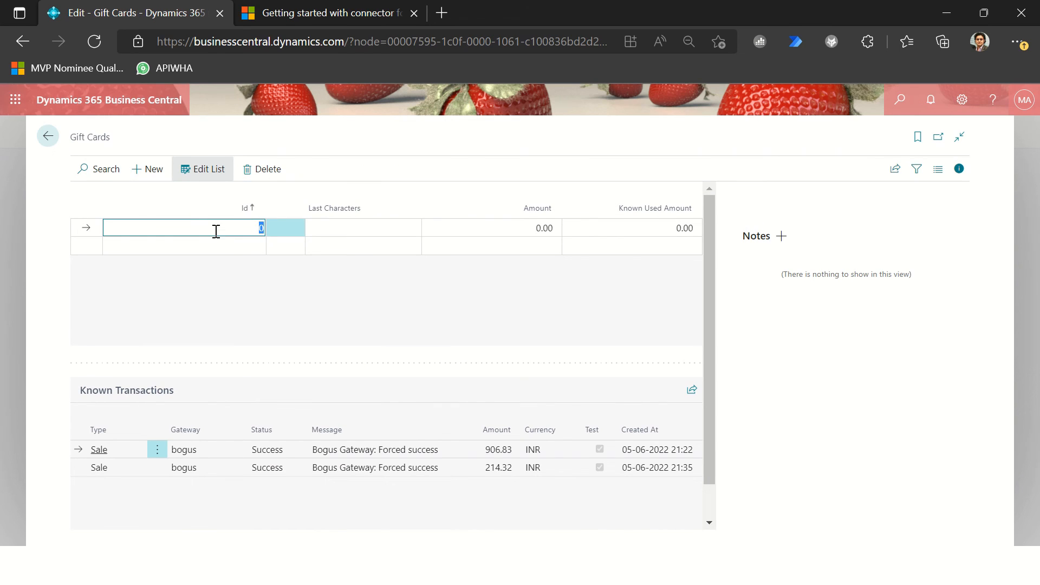
key(alt+Tab)
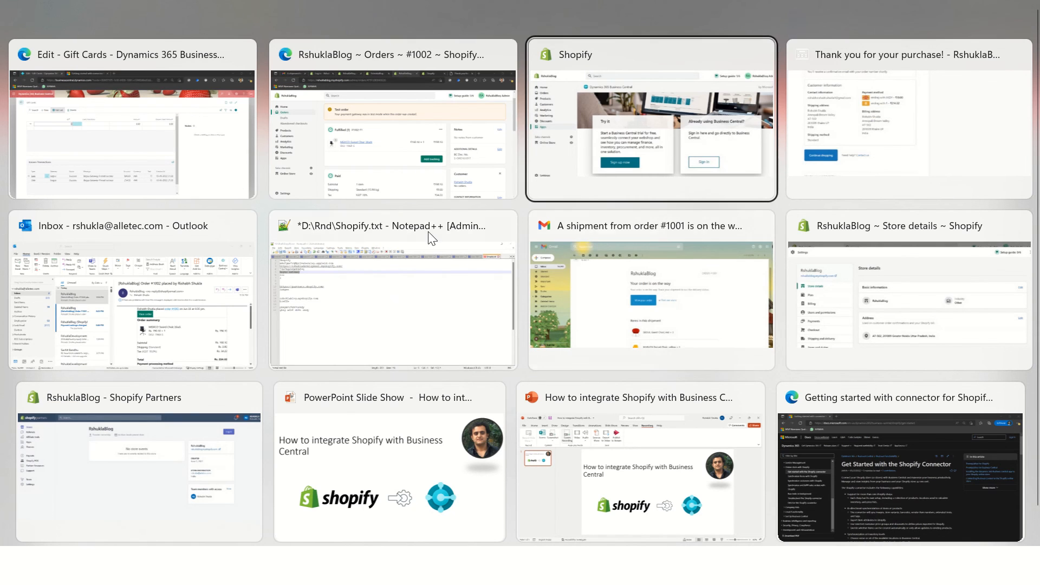
click(177, 171)
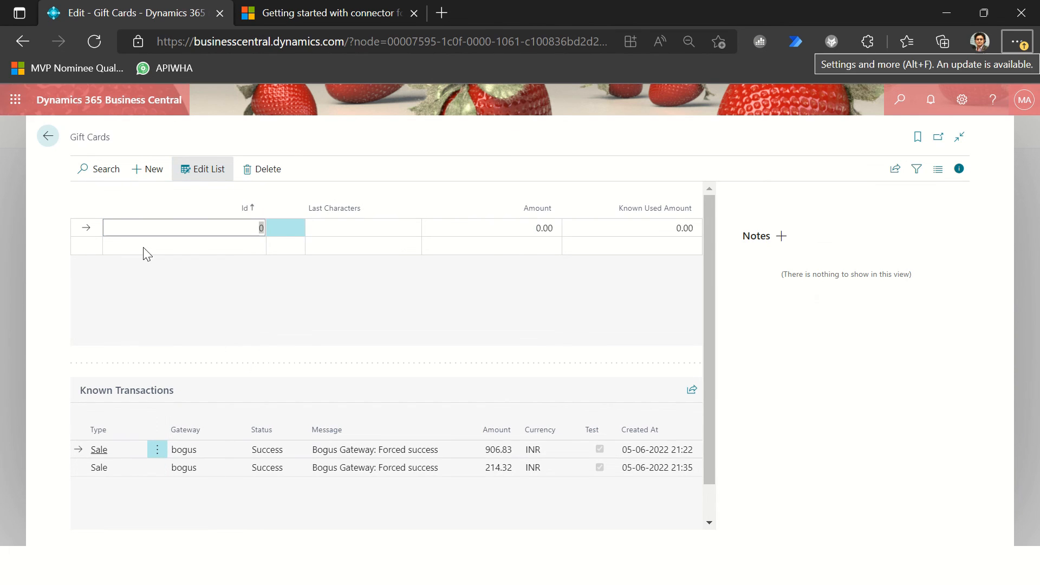
click(48, 136)
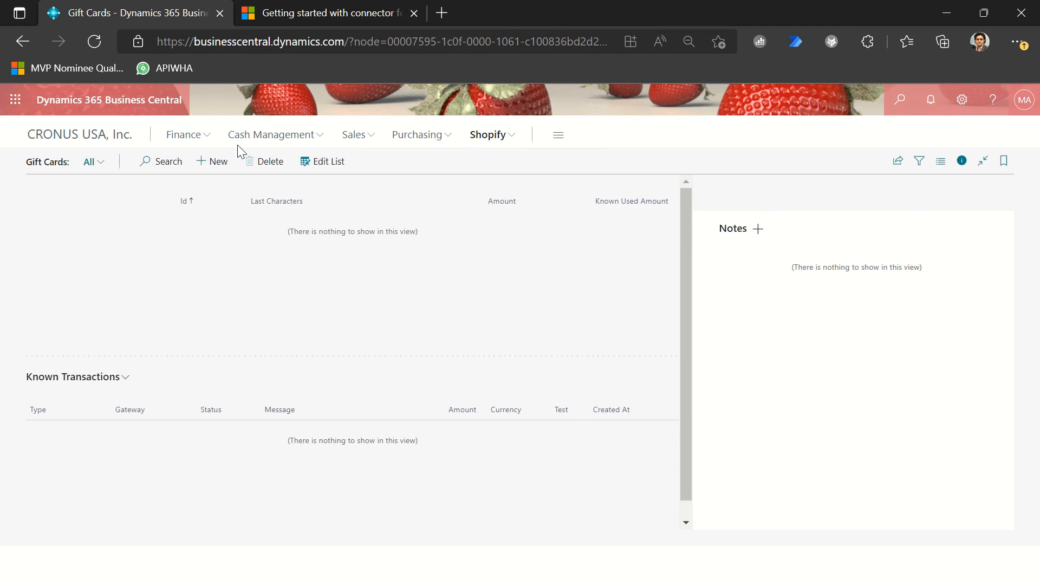
Step: Open the second-listed Shopify order and examine its transactions
click(466, 137)
click(206, 161)
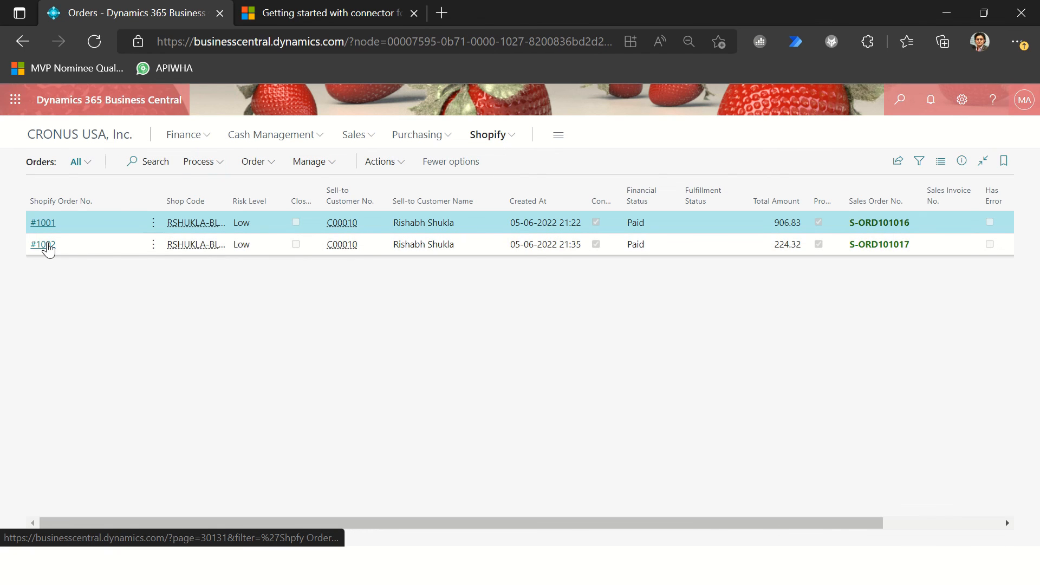
click(44, 244)
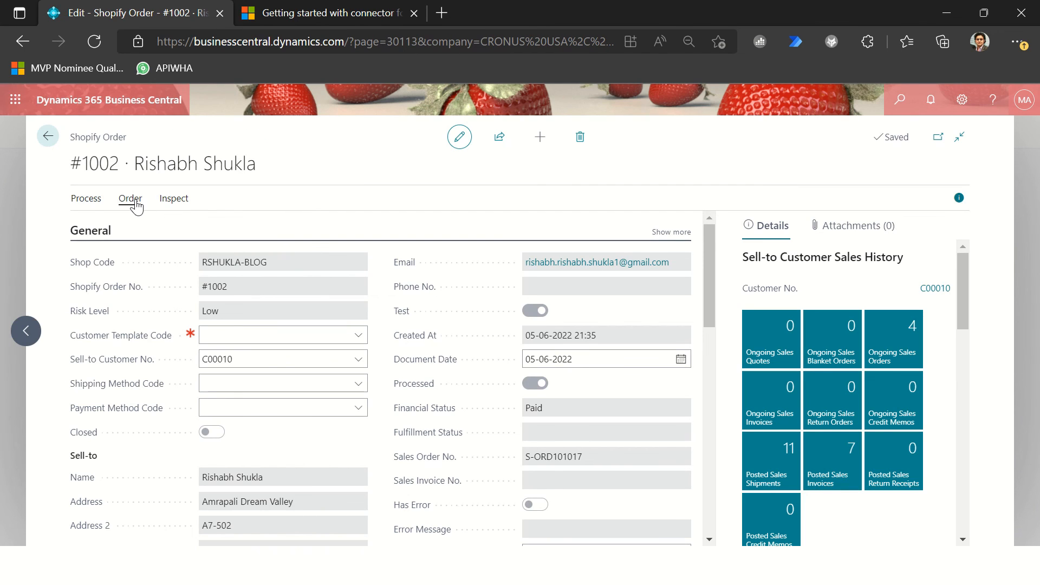
click(130, 198)
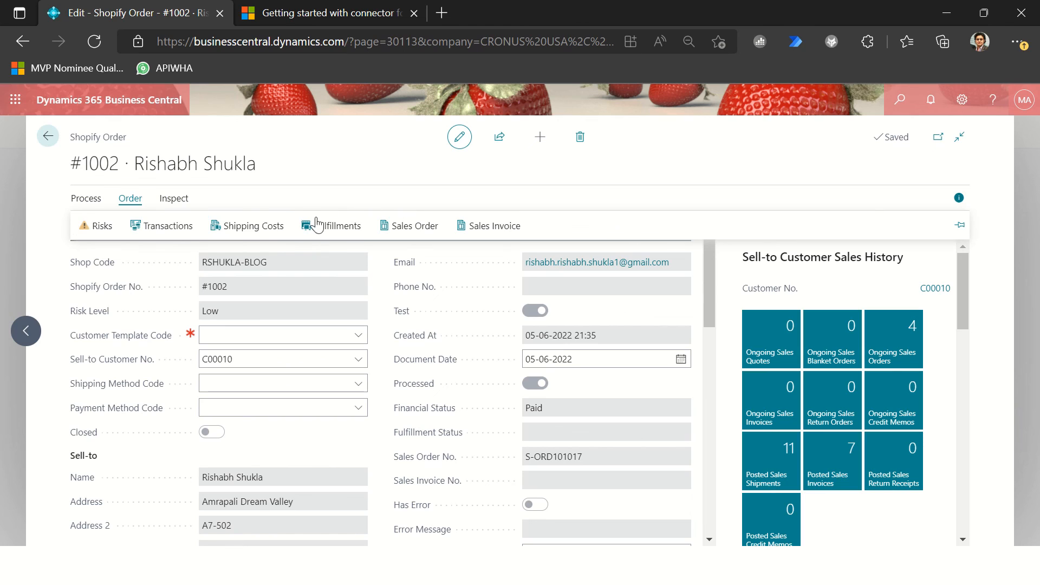
click(162, 225)
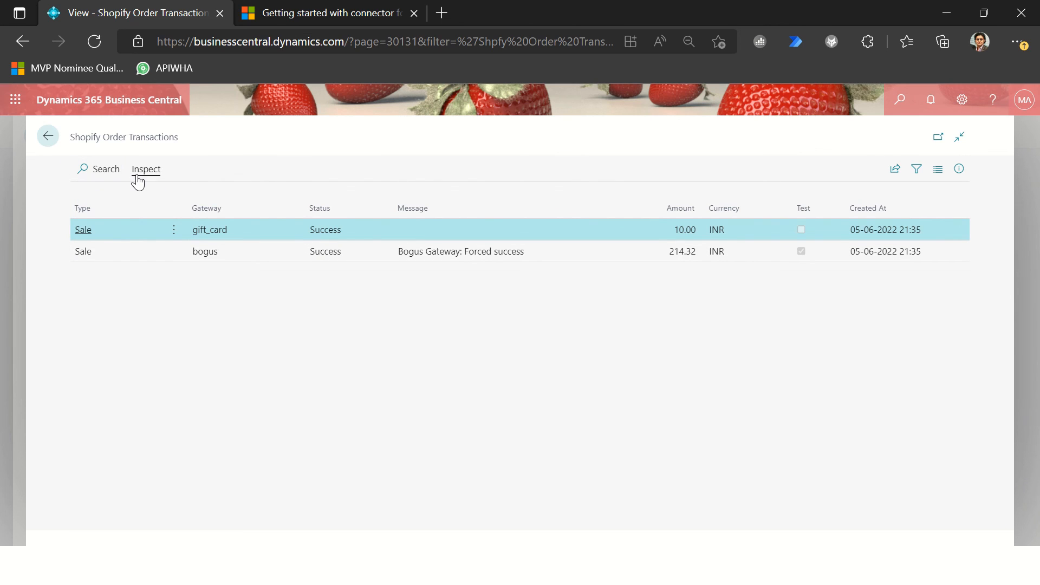
click(48, 136)
Step: Examine the Shopify order's fulfillments, and check which processing actions the order offers
click(130, 198)
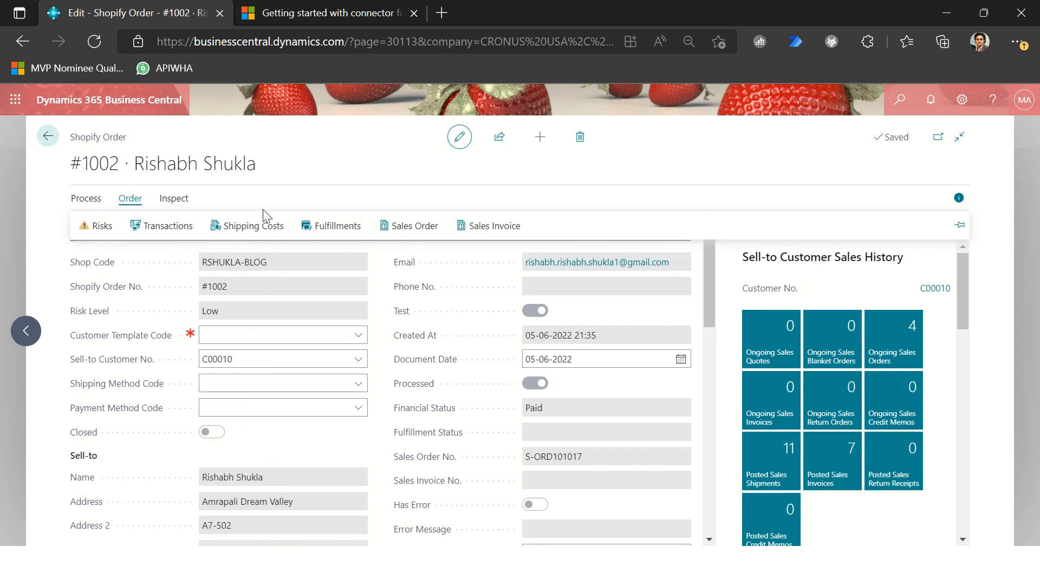
click(346, 229)
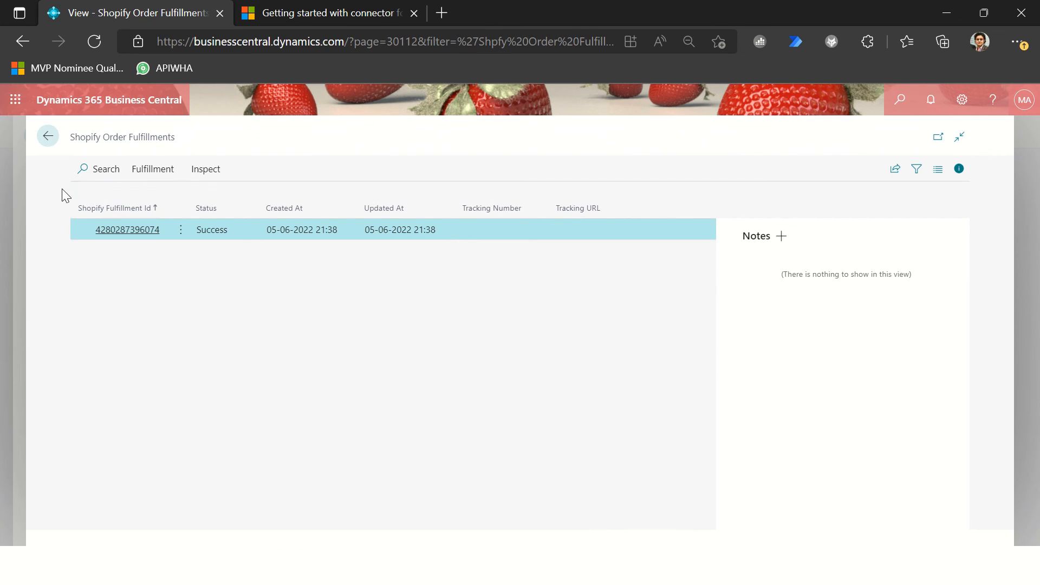
click(52, 146)
click(129, 200)
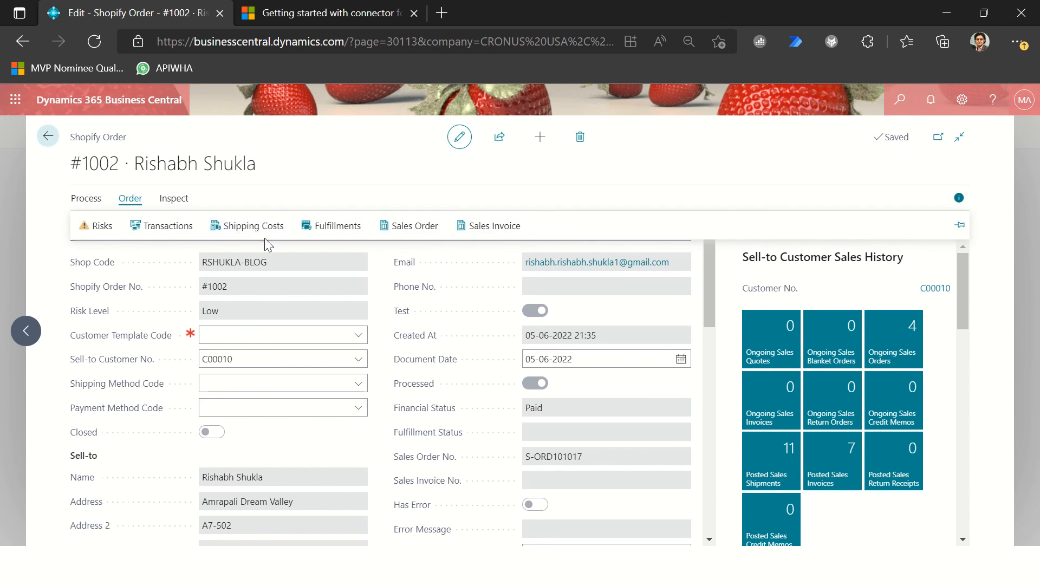
click(89, 208)
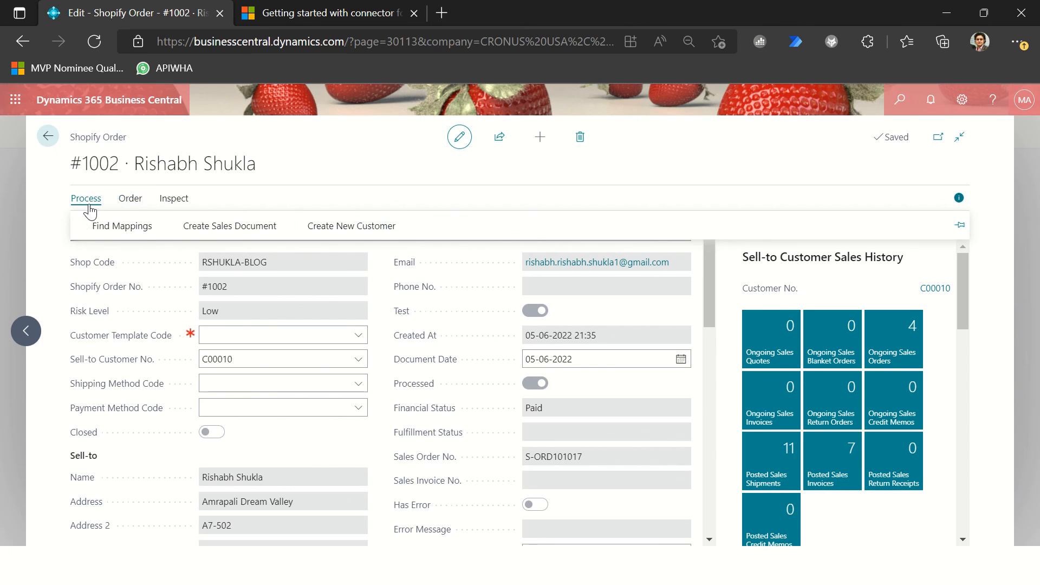
Step: Reopen the order's transactions, select the gift_card transaction row, and return to the Shopify orders list
click(148, 198)
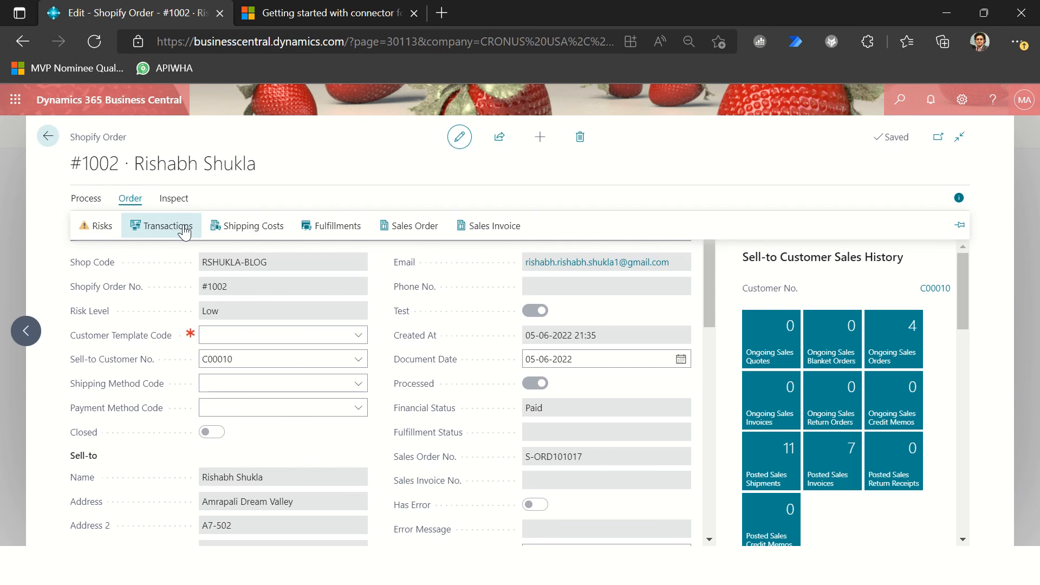
click(184, 231)
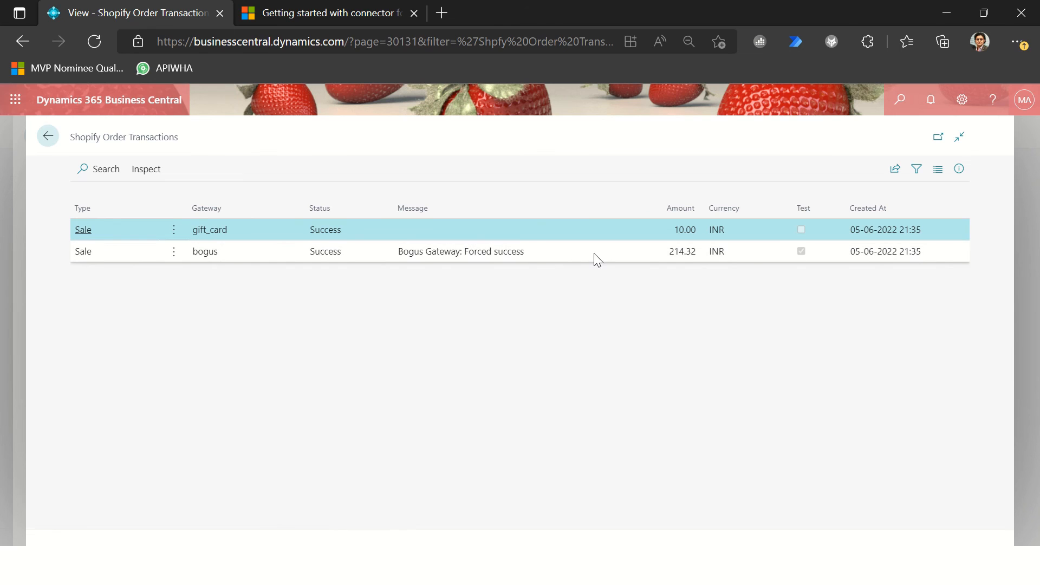
click(174, 230)
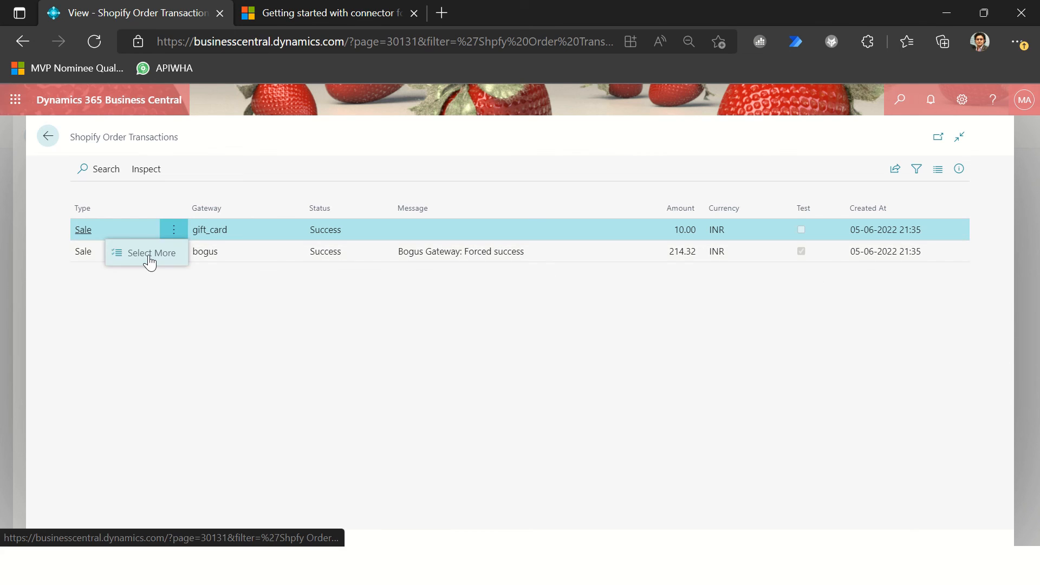
click(147, 257)
click(48, 137)
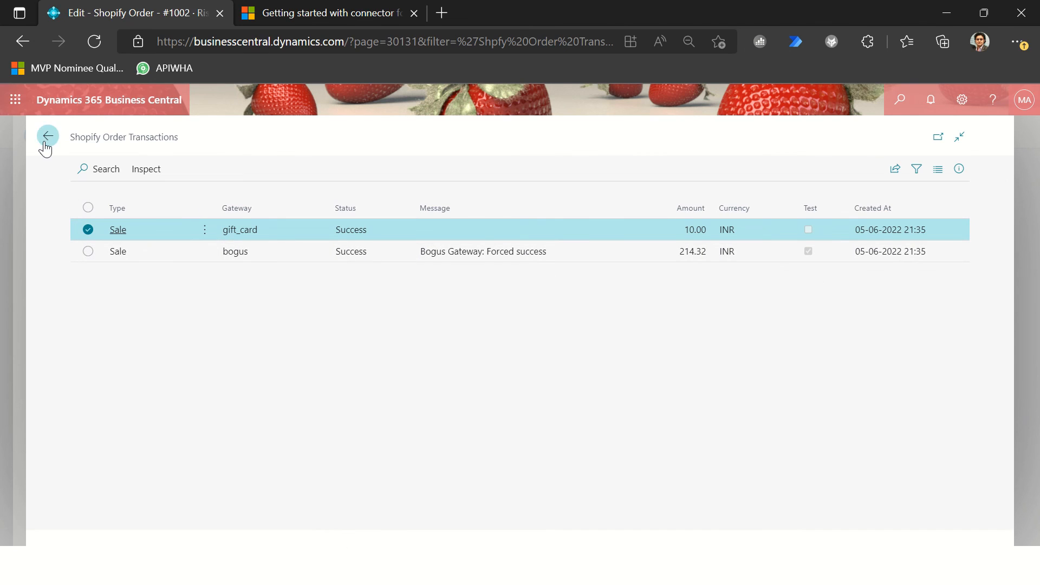
click(47, 136)
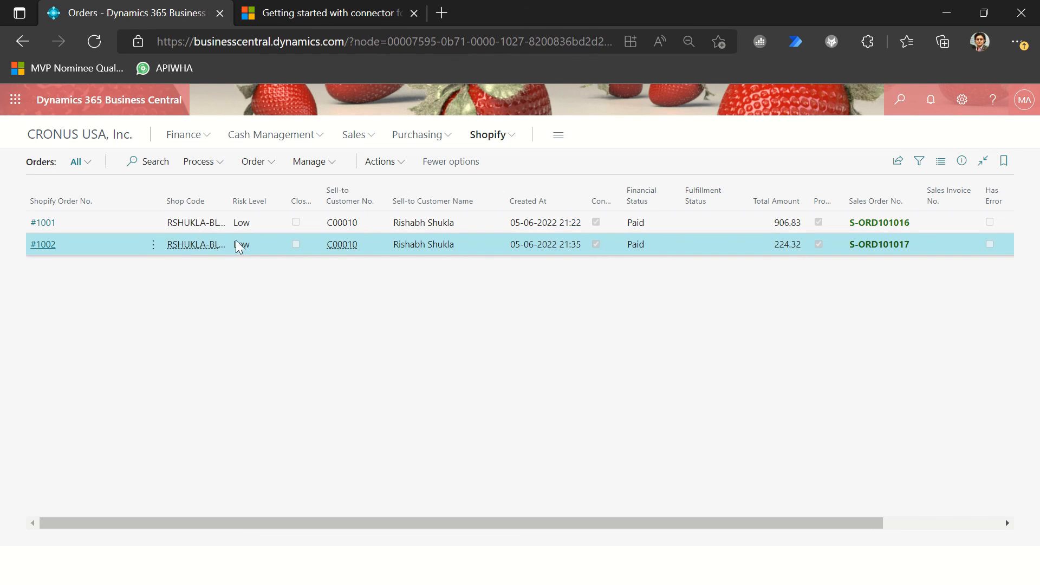
Step: Open the Shopify transactions list and copy the Gift Card Id of the gift_card transaction
click(489, 139)
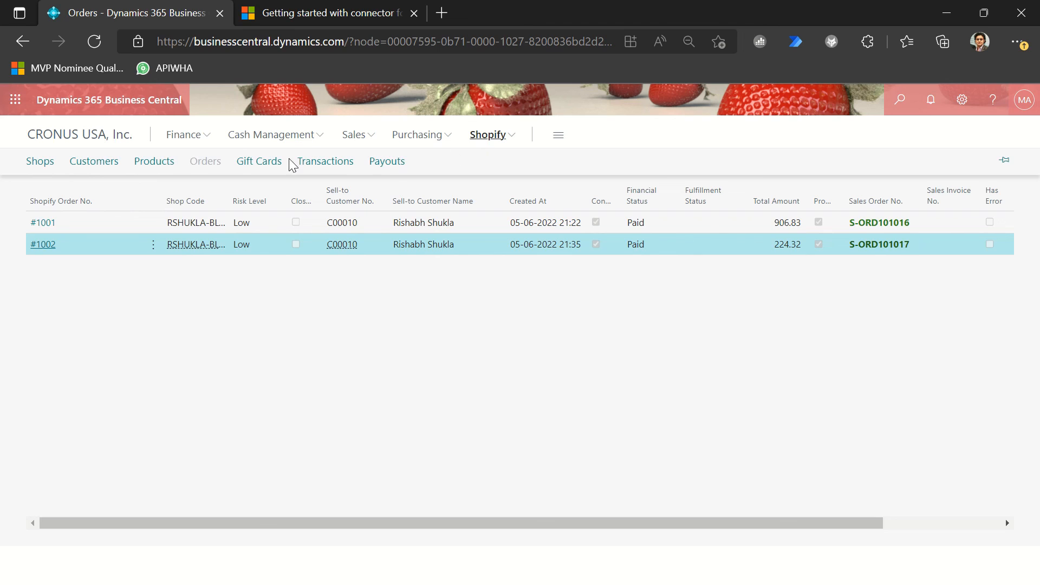
click(337, 173)
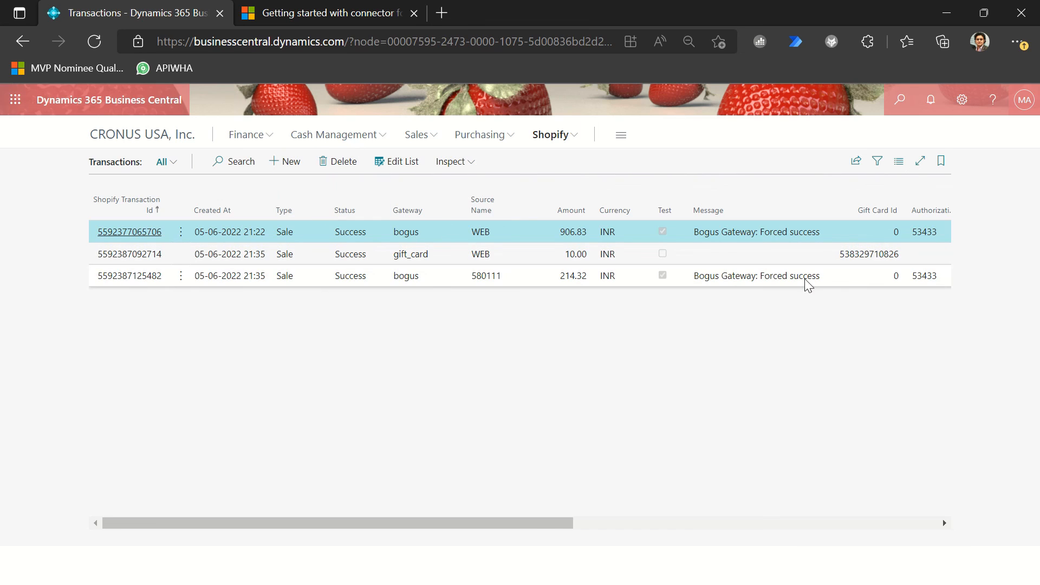
click(848, 255)
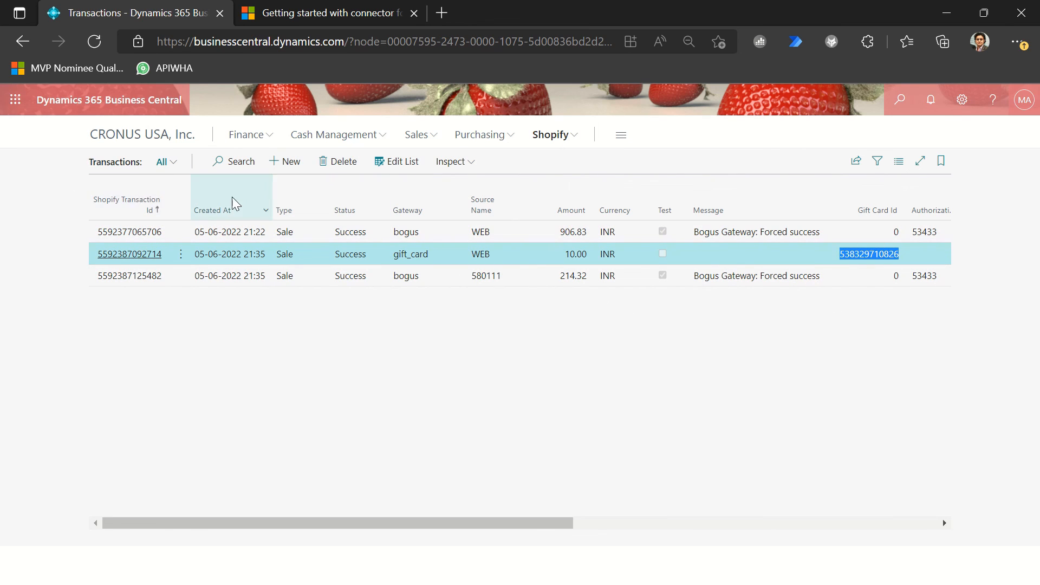
Step: Edit the Shopify gift cards list and paste the copied gift card ID as the Id of a new entry
click(552, 136)
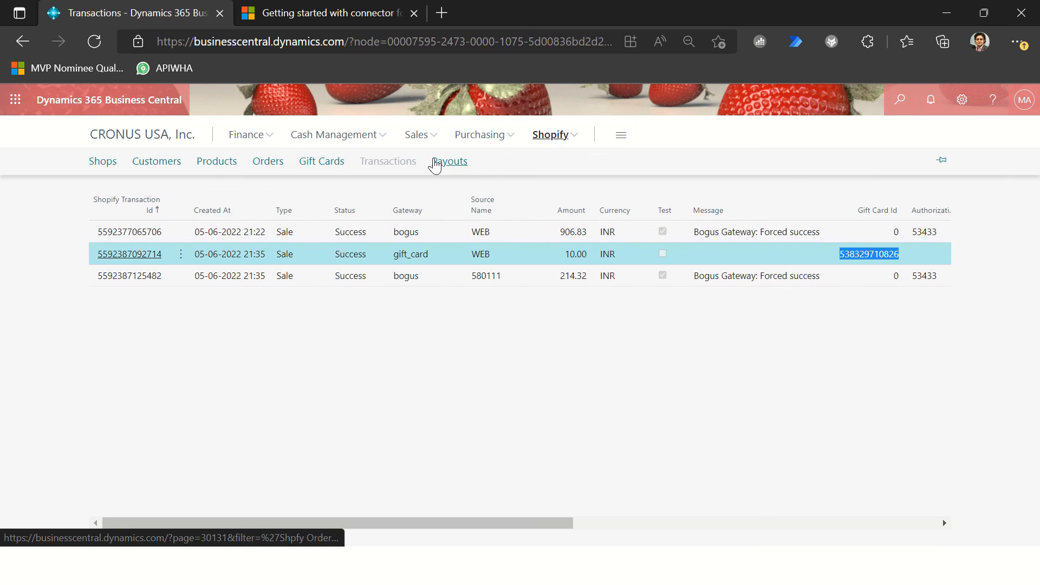
click(335, 164)
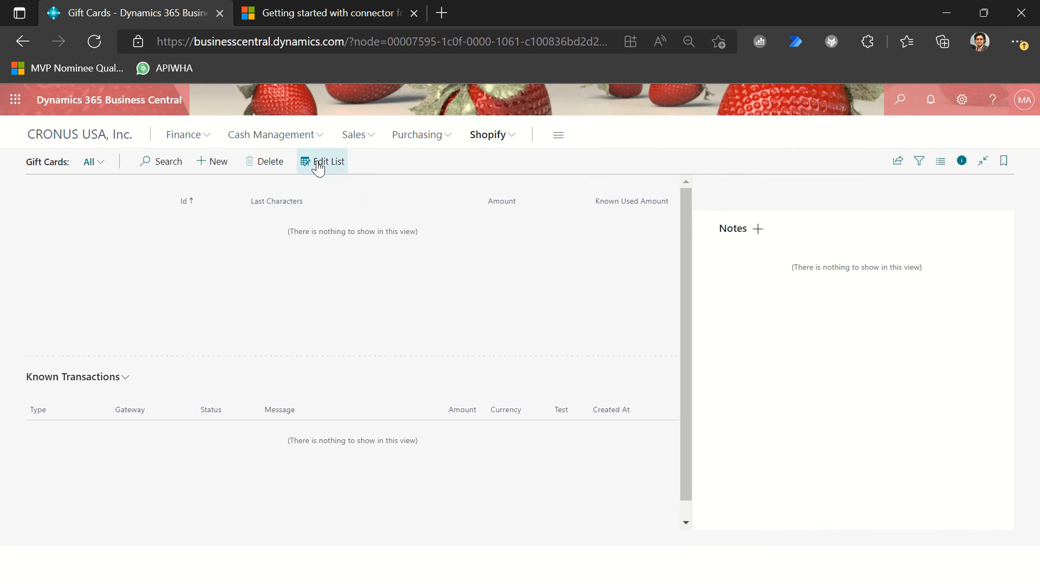
click(318, 165)
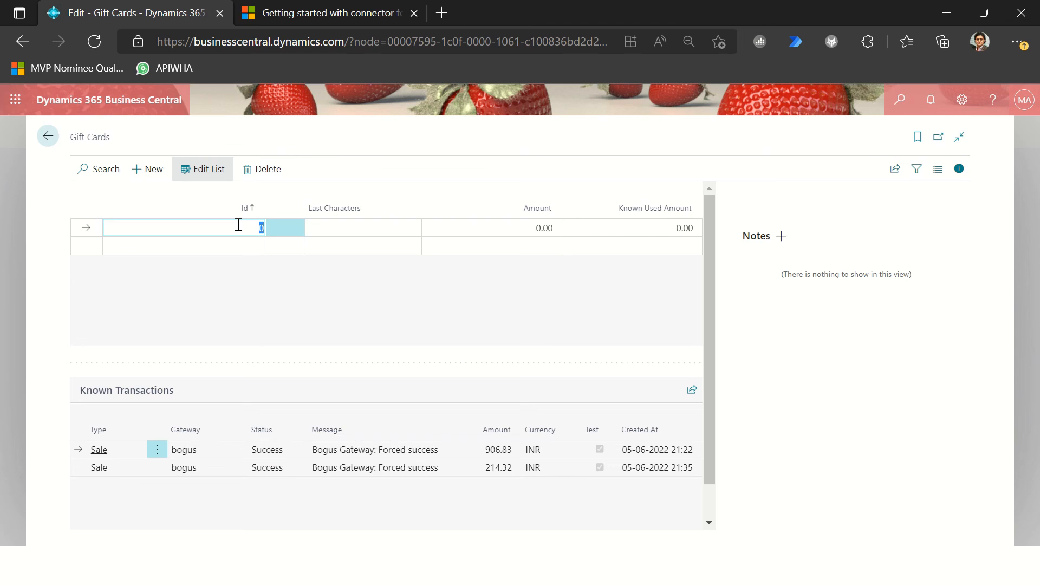
key(ctrl+v)
click(312, 233)
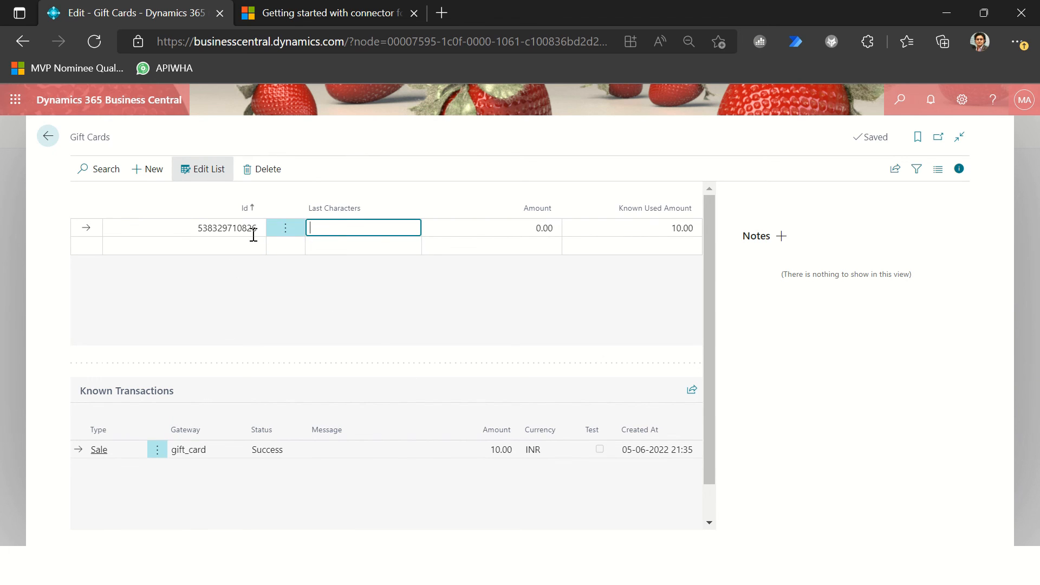
Step: Switch to Shopify.txt in Notepad++, copy the last four characters of the gift card code, and return to Business Central's gift cards list
key(alt+Tab)
key(alt+Tab)
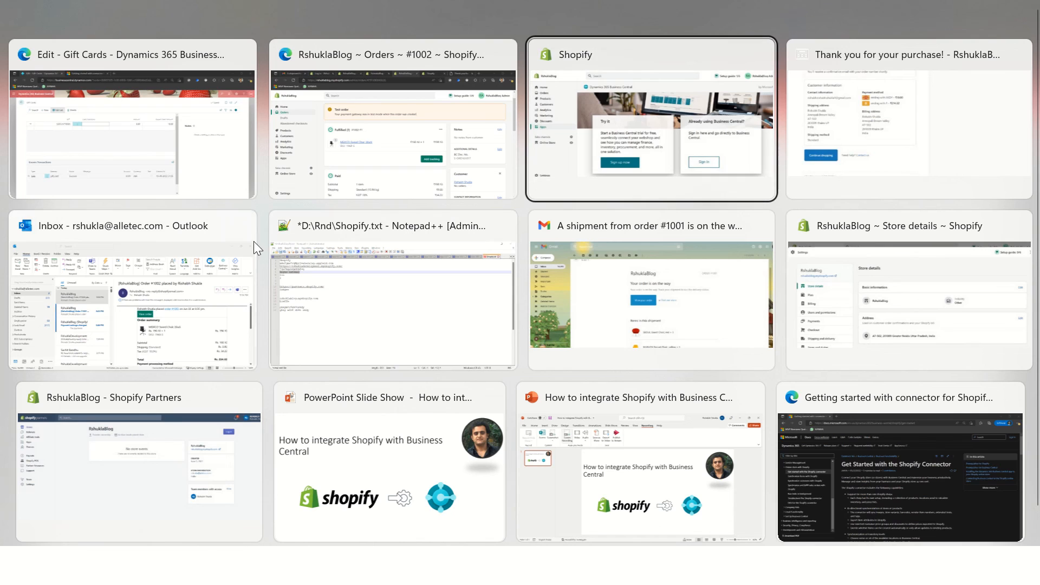
click(307, 312)
click(145, 293)
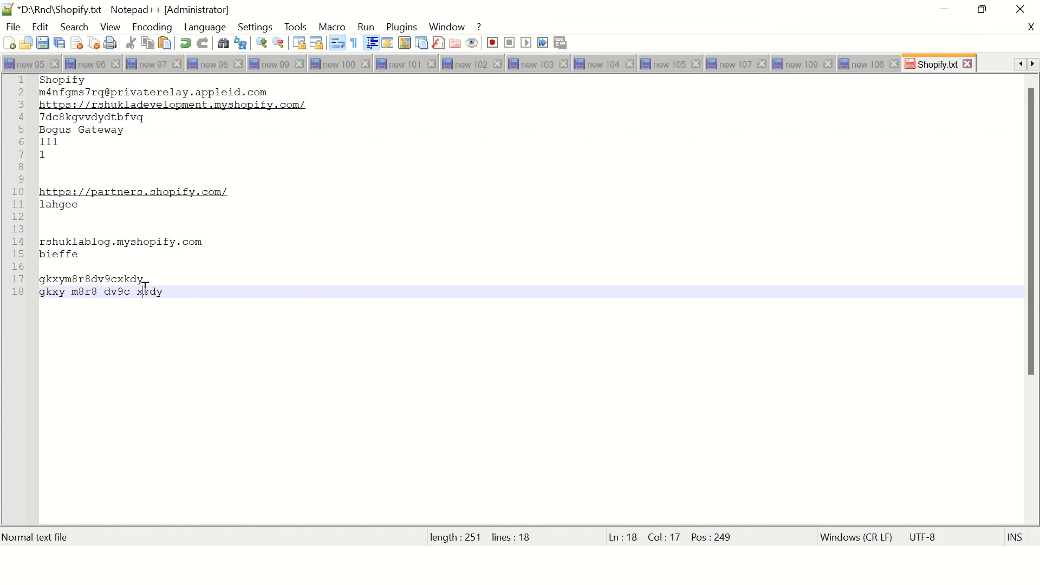
drag(142, 291, 167, 292)
key(ctrl+c)
click(142, 292)
key(alt+Tab)
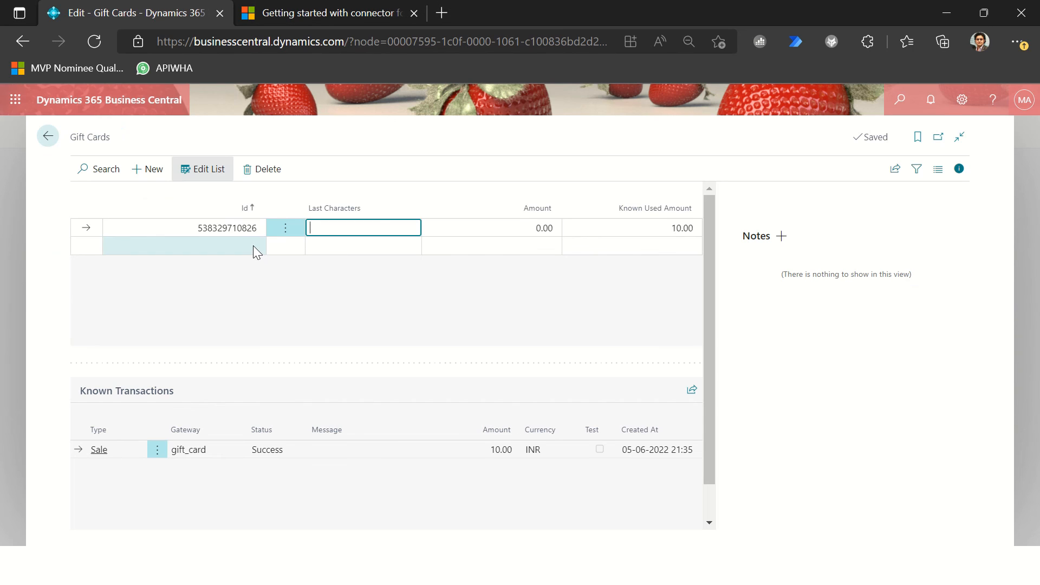
Step: Accept updating the related records and paste the copied gift card code ending into Last Characters
key(Tab)
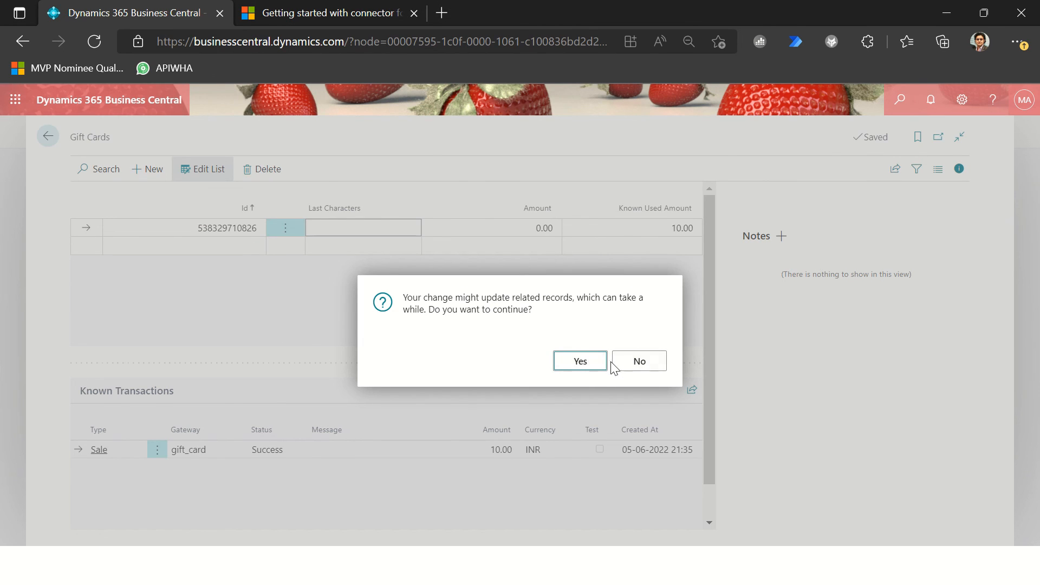
click(586, 363)
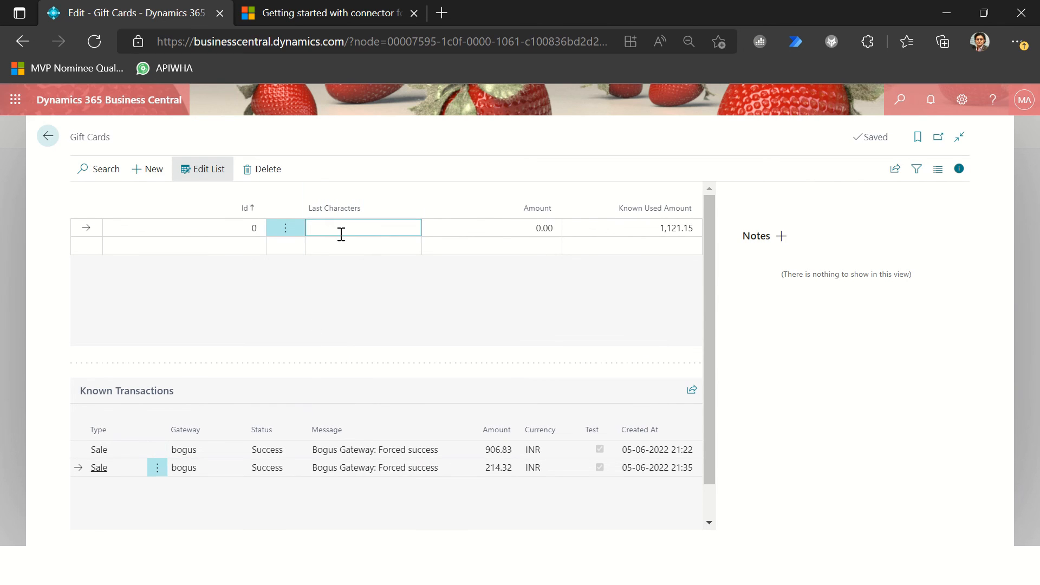
key(ctrl+v)
key(Tab)
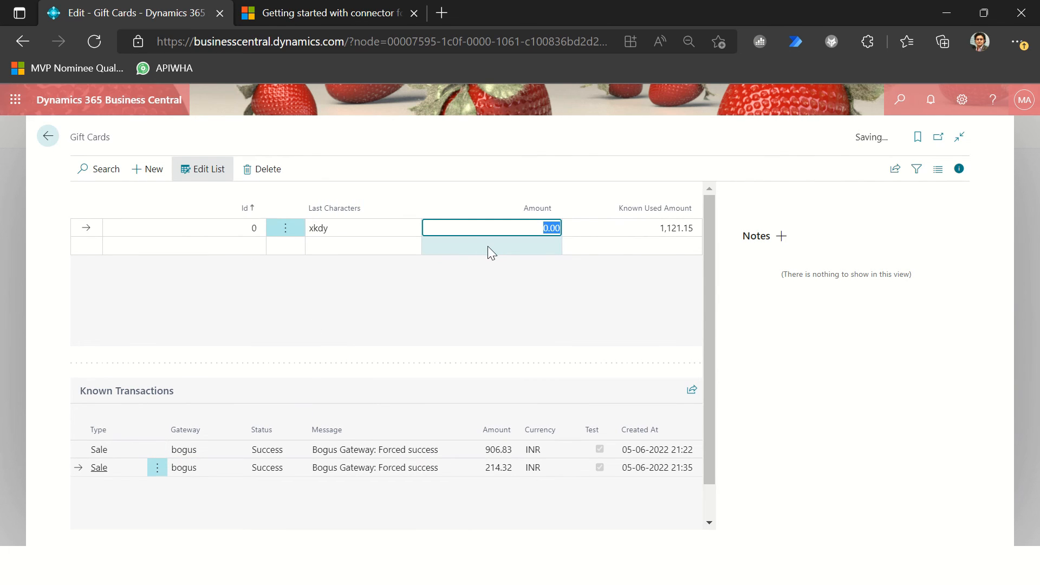
Step: Set the gift card entry's Amount to 10.00
key(Down)
key(Up)
key(shift+Tab)
key(Tab)
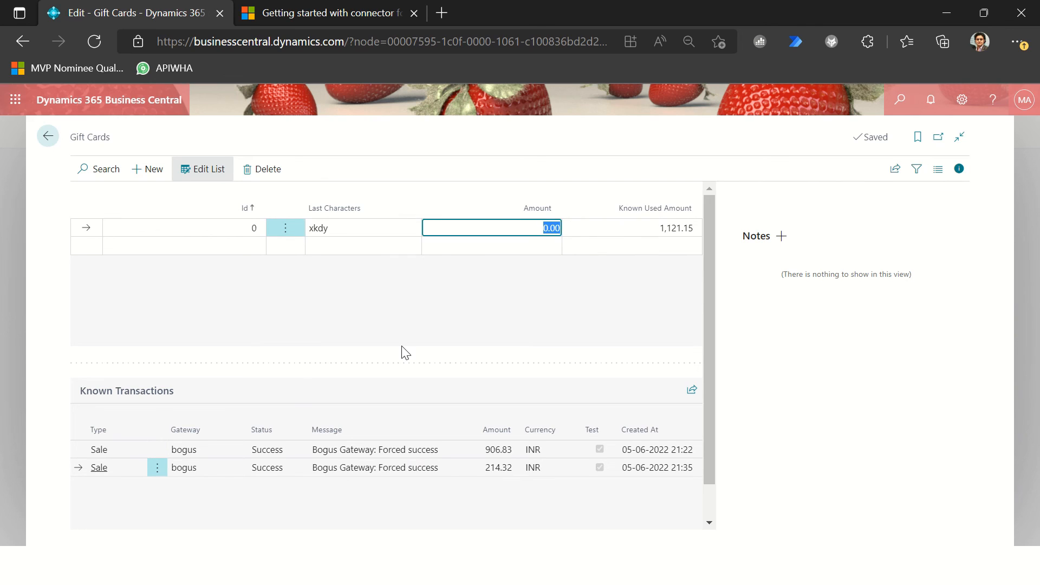
key(Tab)
key(shift+Tab)
key(shift+Tab)
key(shift+Tab)
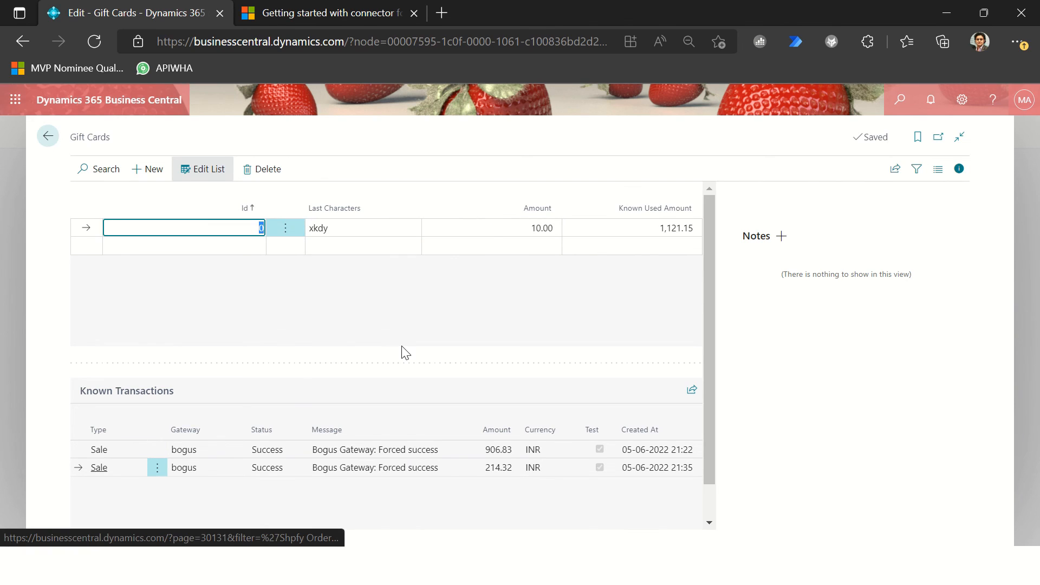
Step: Check the gift card entry's Id and Last Characters fields, and leave list editing
key(Down)
key(Up)
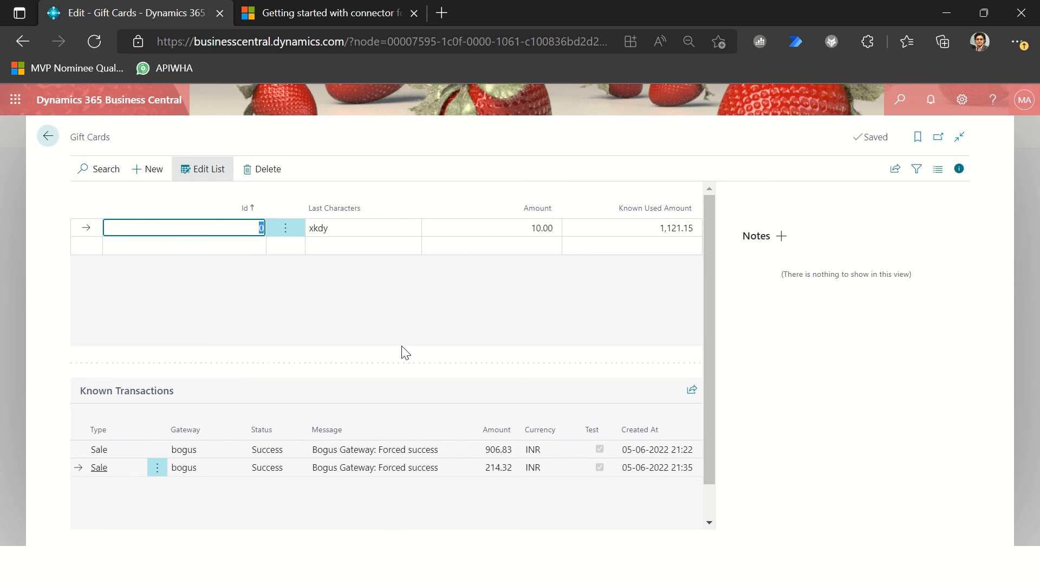
key(alt+Tab)
key(alt+Tab)
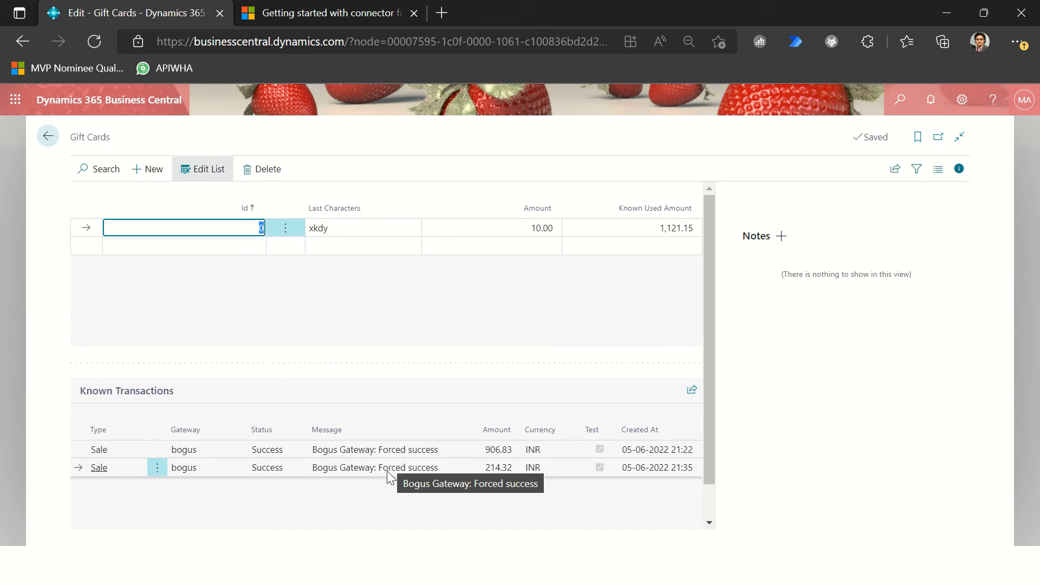
click(339, 230)
click(228, 227)
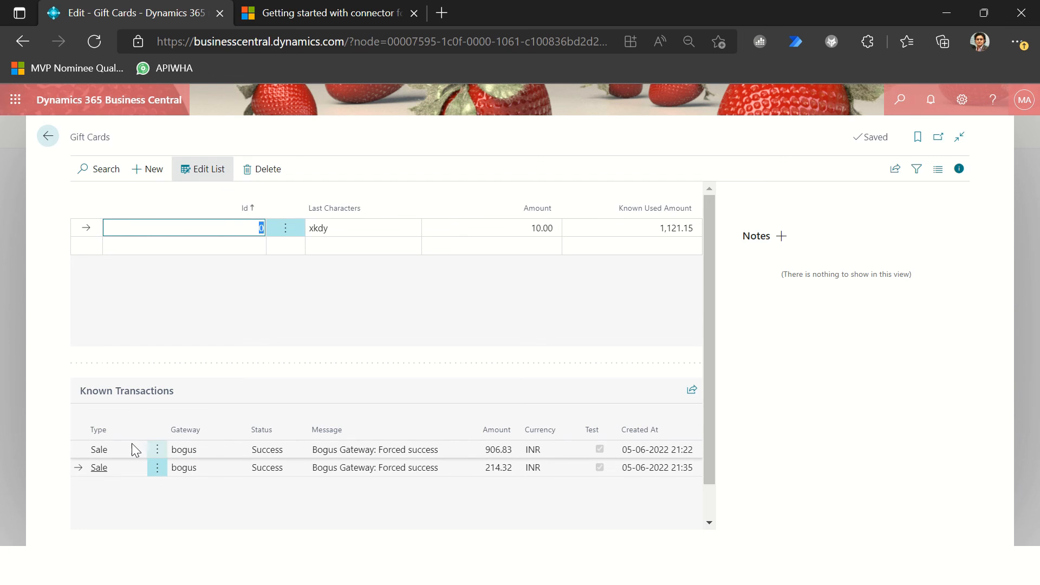
click(48, 137)
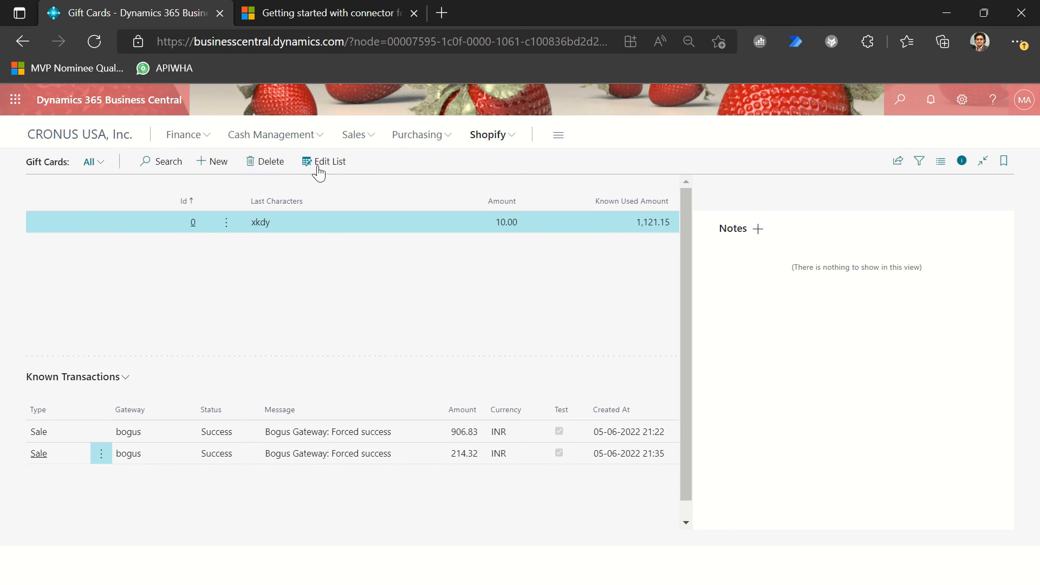
Step: Open the Shopify shops list, examine the shop card's item synchronization settings, and return to the list
click(502, 139)
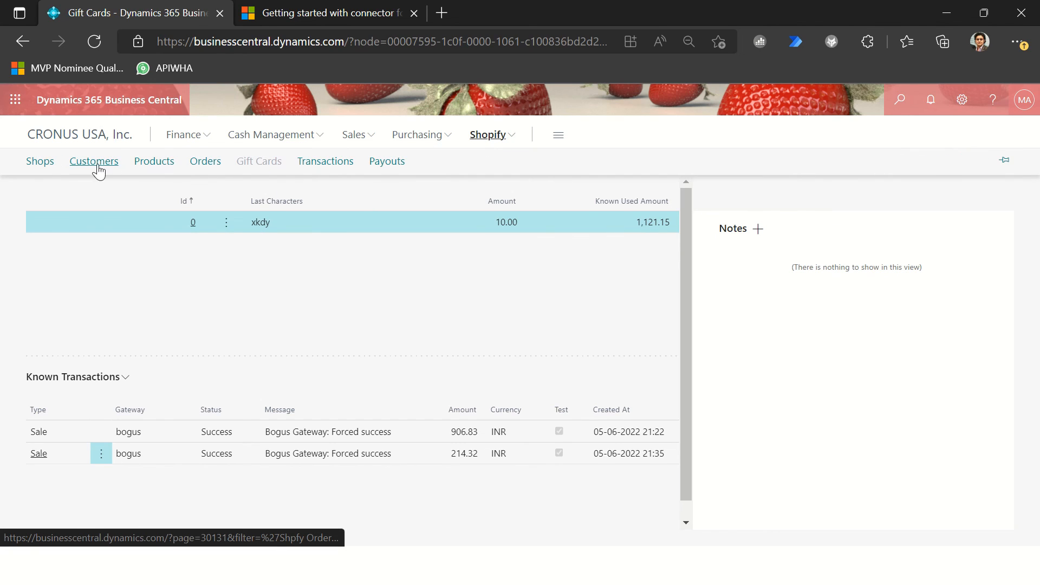
click(38, 168)
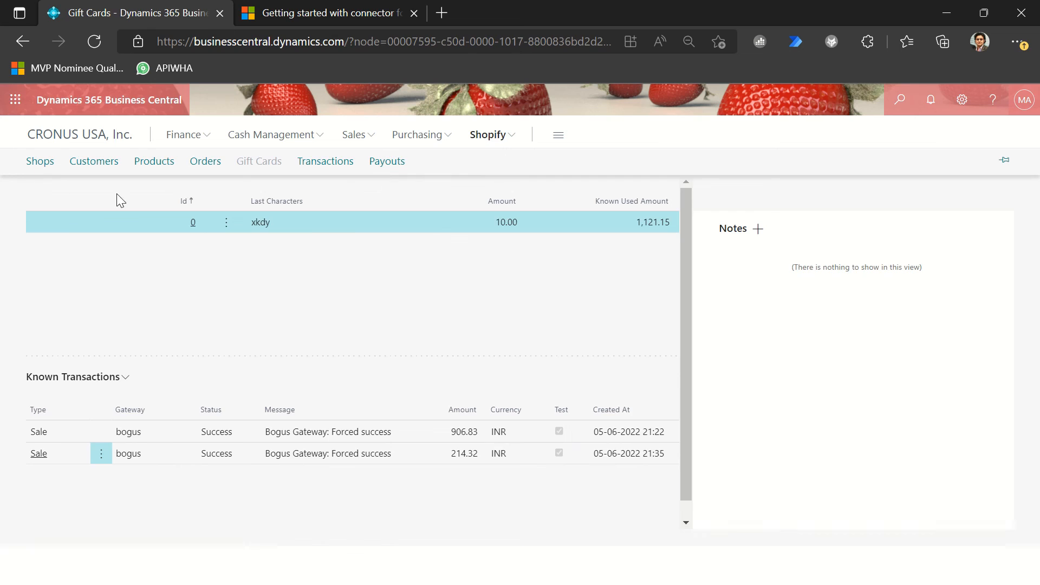
click(120, 223)
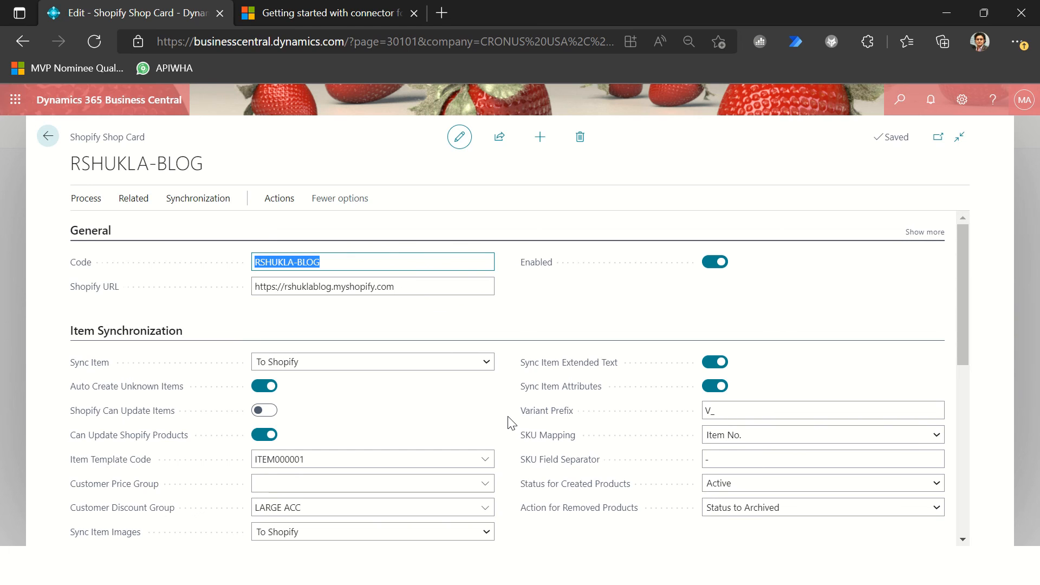
click(48, 136)
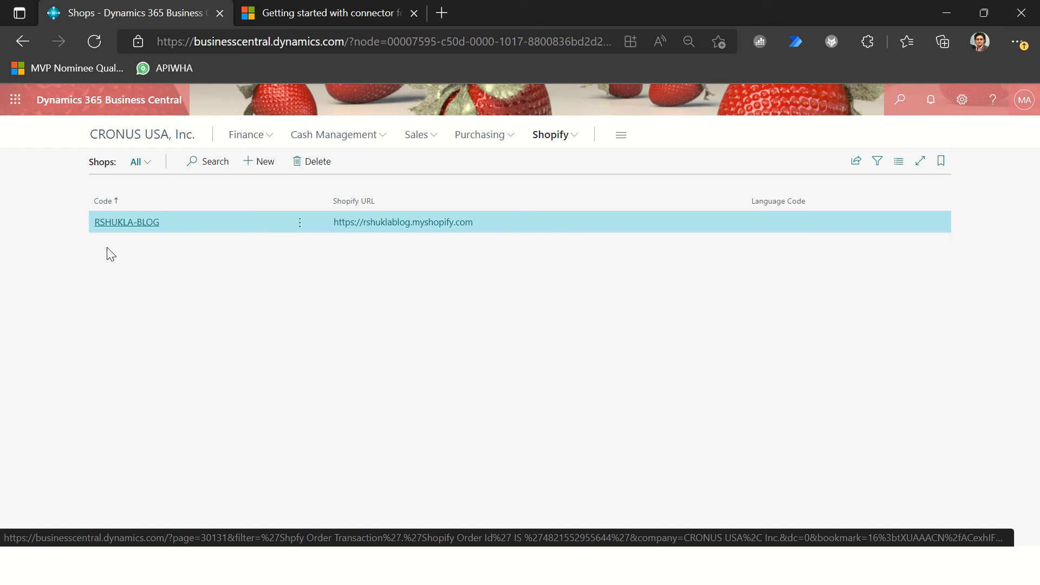
Step: Switch to the Shopify admin and examine the store's Plan settings
key(alt+Tab)
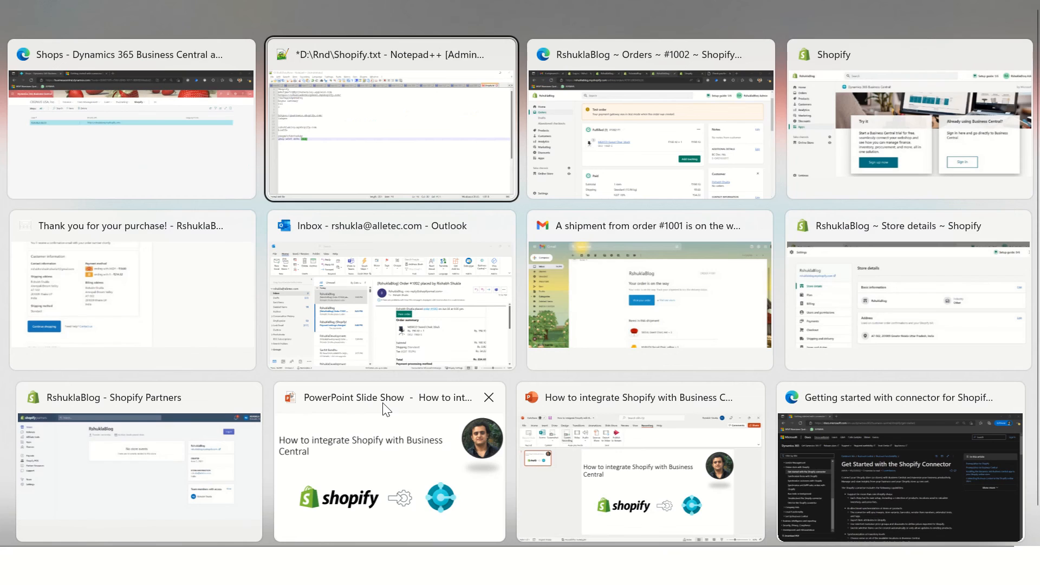
key(alt+Tab)
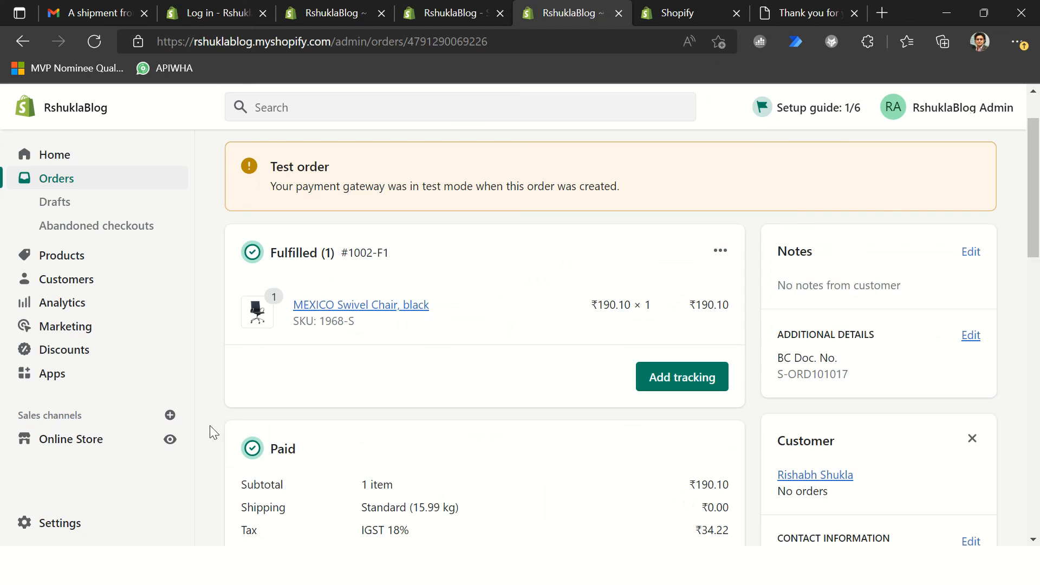
click(76, 527)
click(122, 319)
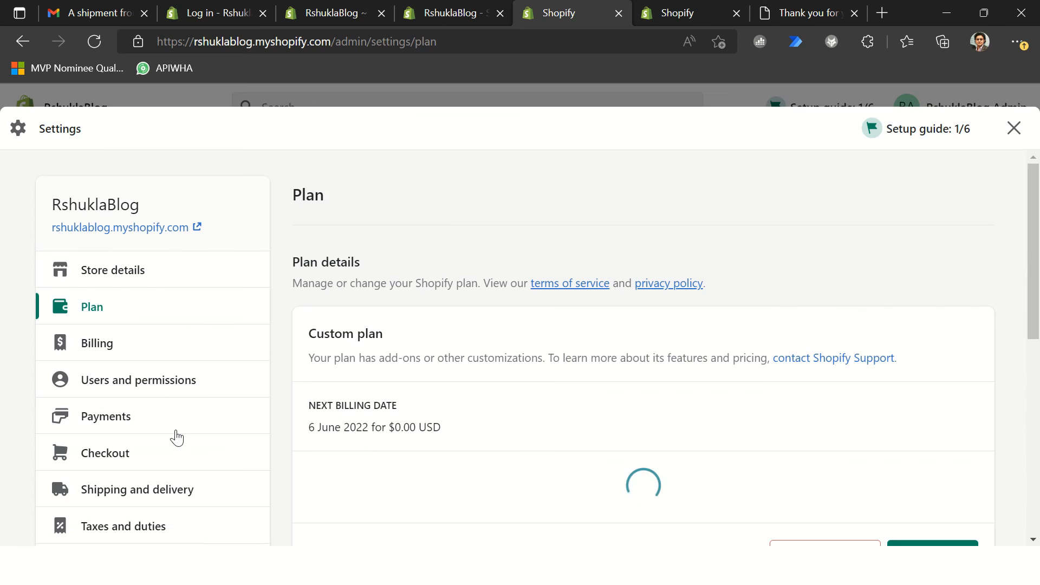
scroll(343, 436, down, 3)
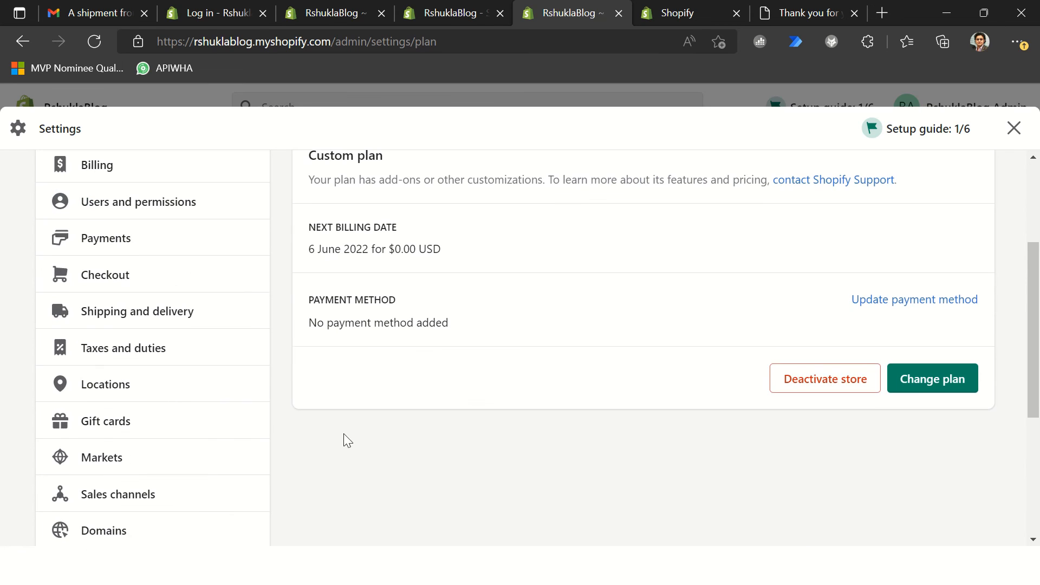
Step: Examine the store's Shipping and delivery settings, including general shipping rates and processing time
click(181, 318)
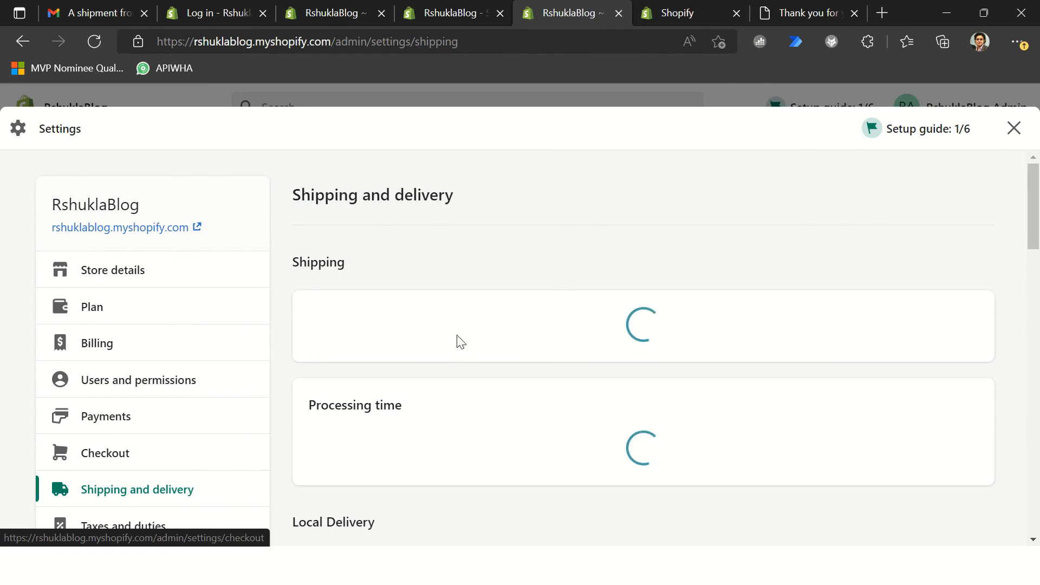
scroll(454, 418, down, 5)
scroll(460, 423, down, 1)
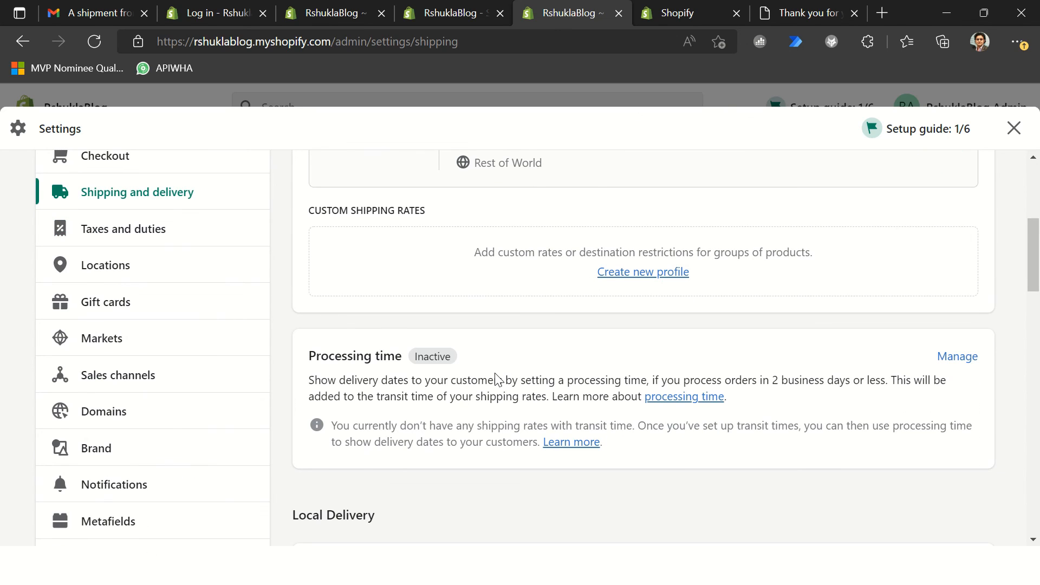
scroll(271, 325, up, 6)
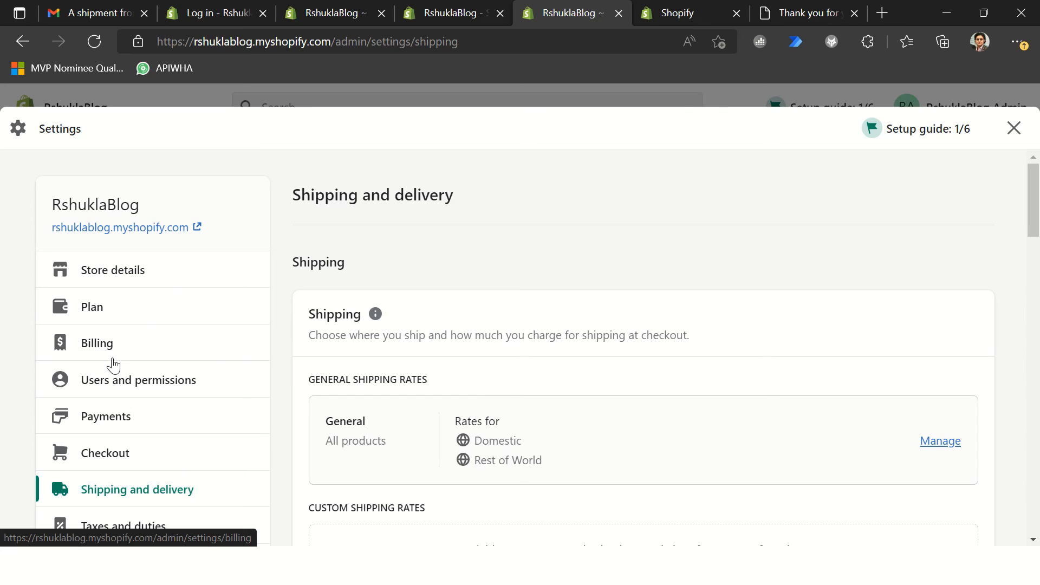
Step: Close the store settings and review the fulfilled order's details and timeline
click(1014, 128)
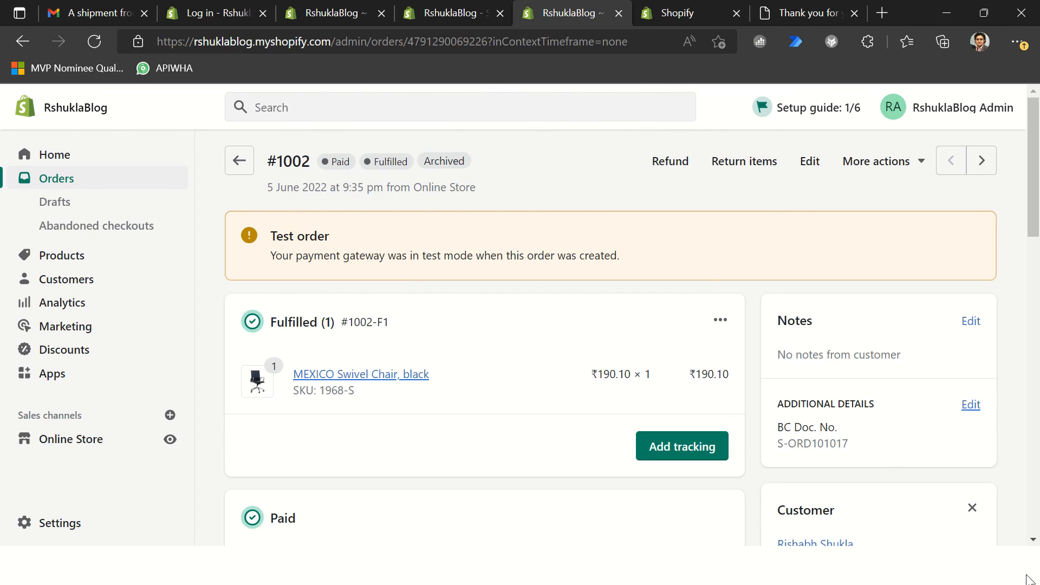
scroll(574, 423, down, 12)
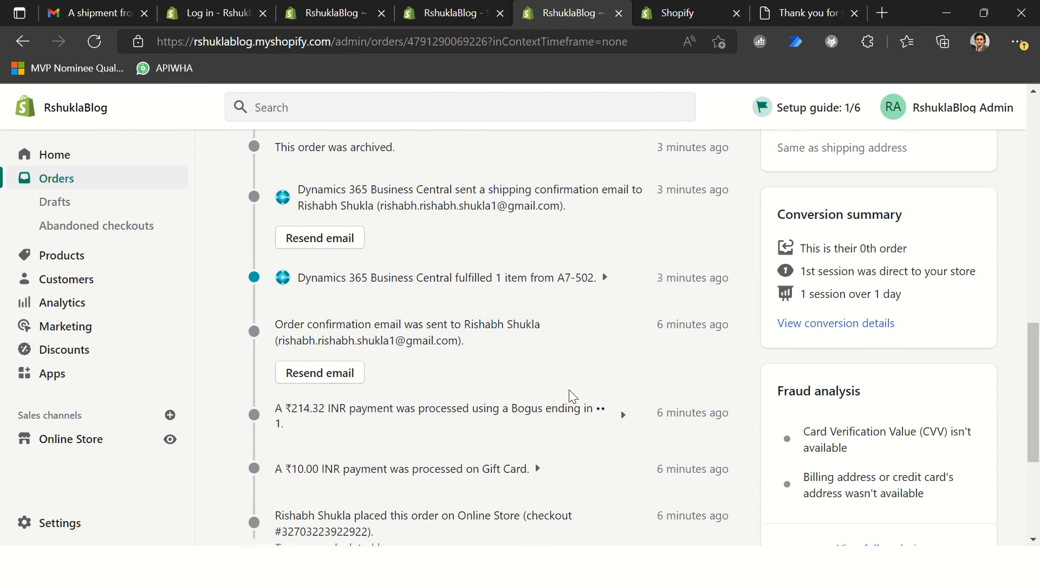
scroll(568, 396, up, 8)
scroll(569, 397, up, 5)
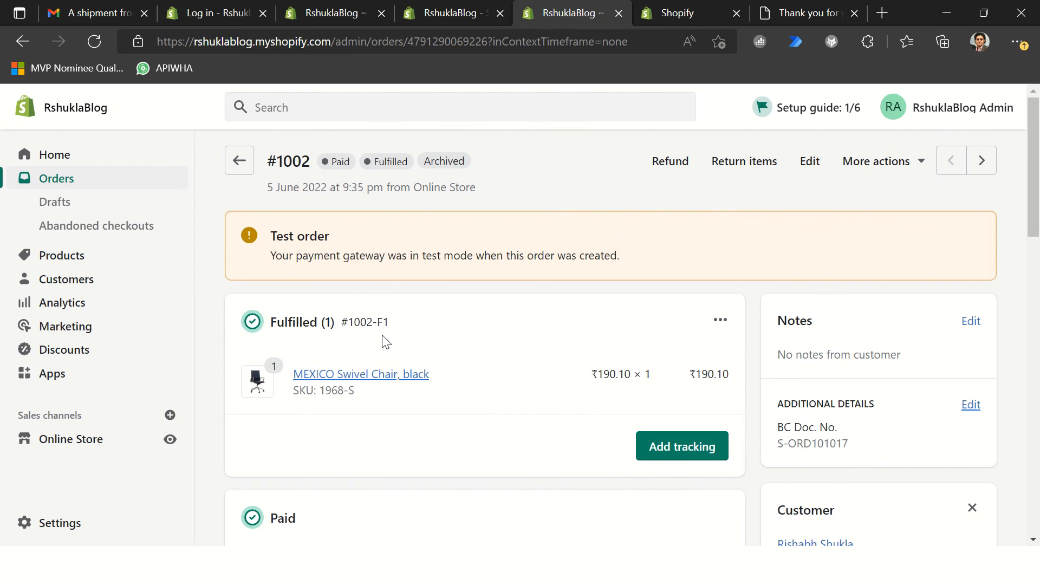